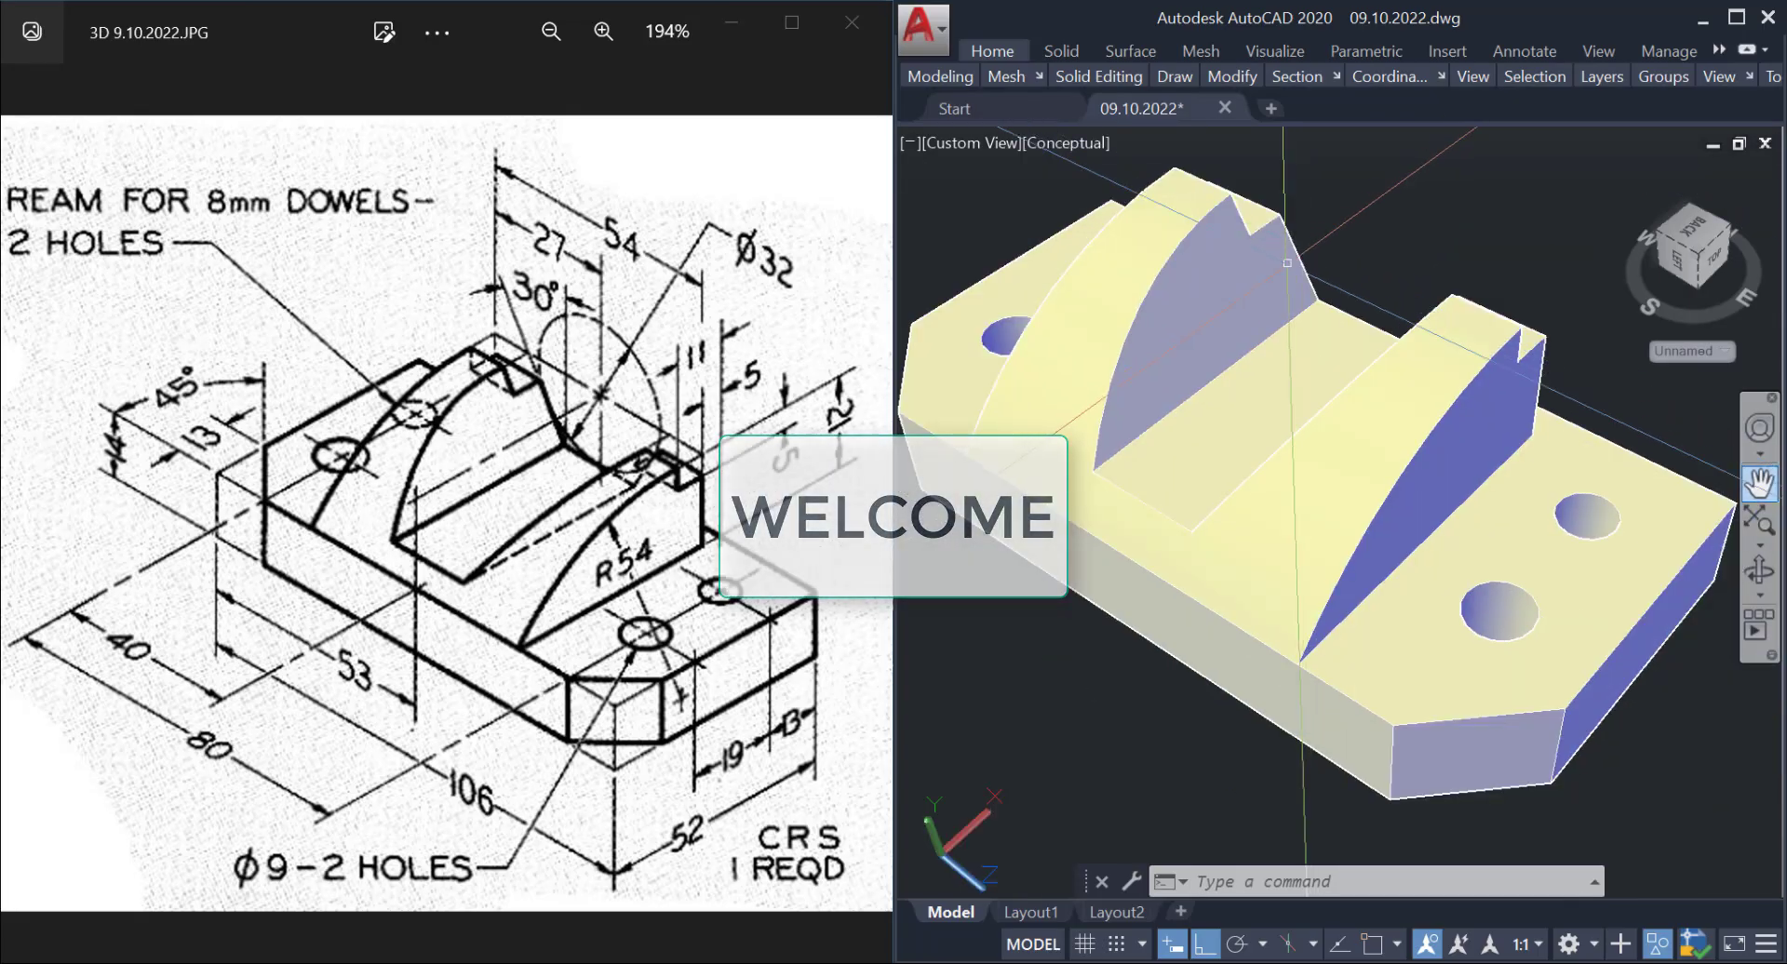
Pan and orbit the finished reference model to view it from a slightly different angle.
middle_drag(1300, 244, 1288, 275)
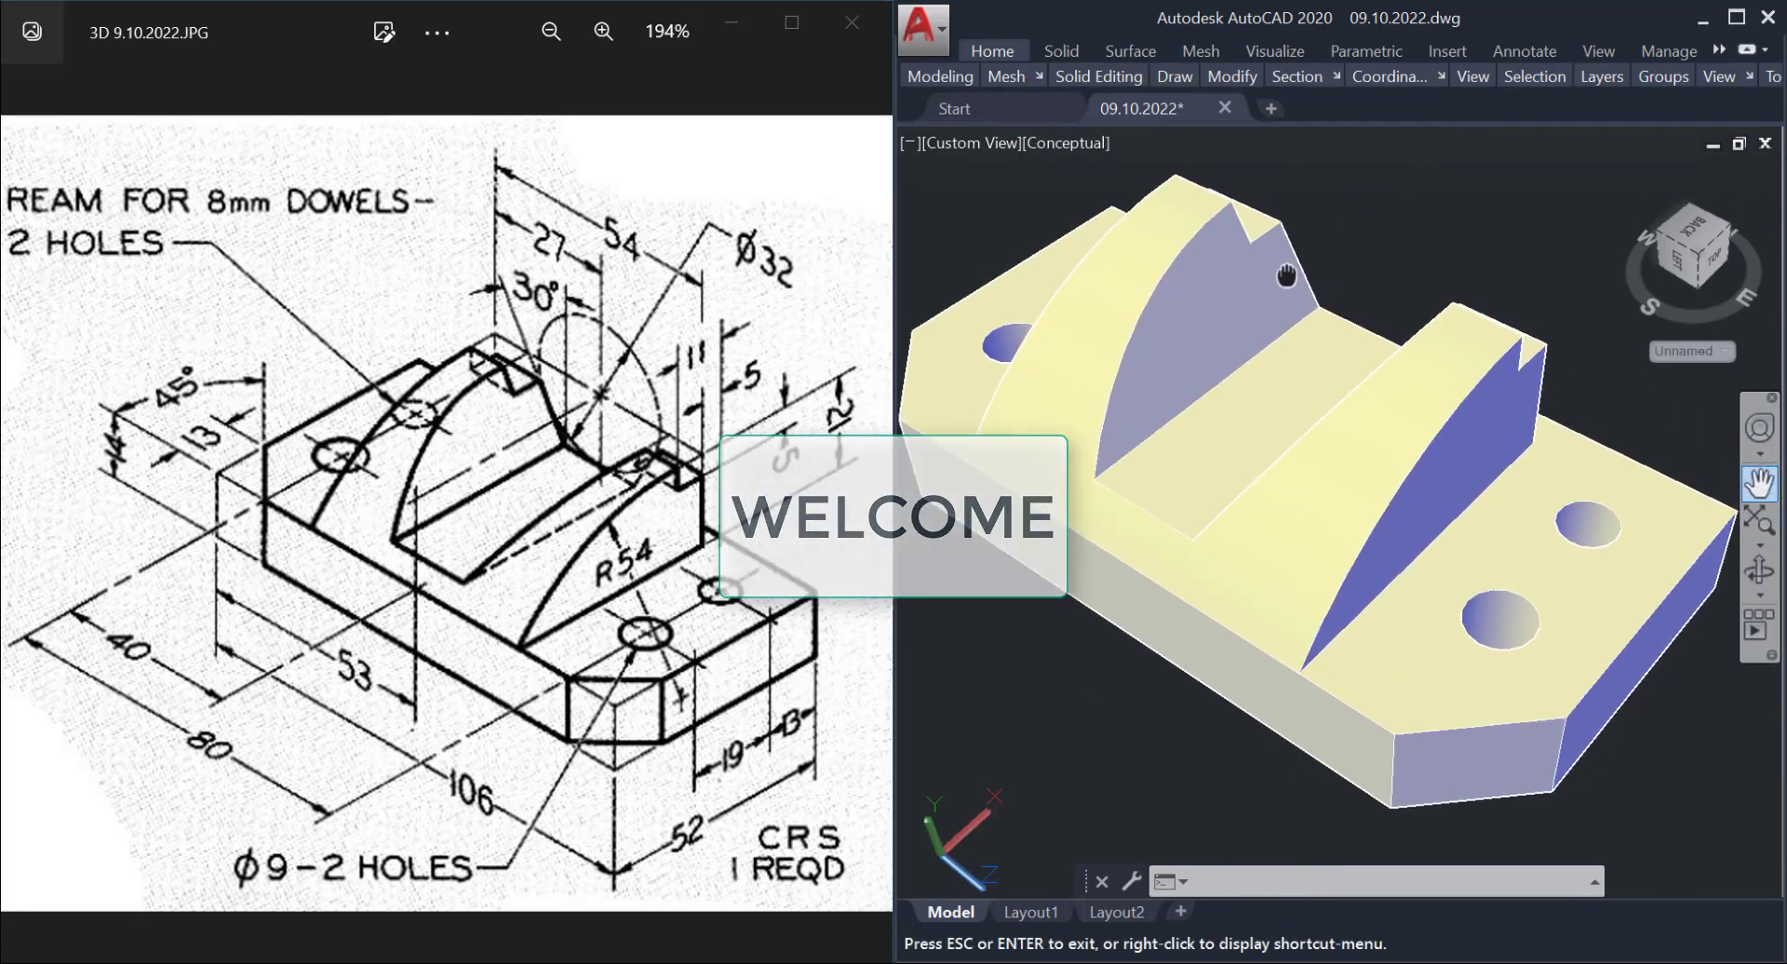
key(Escape)
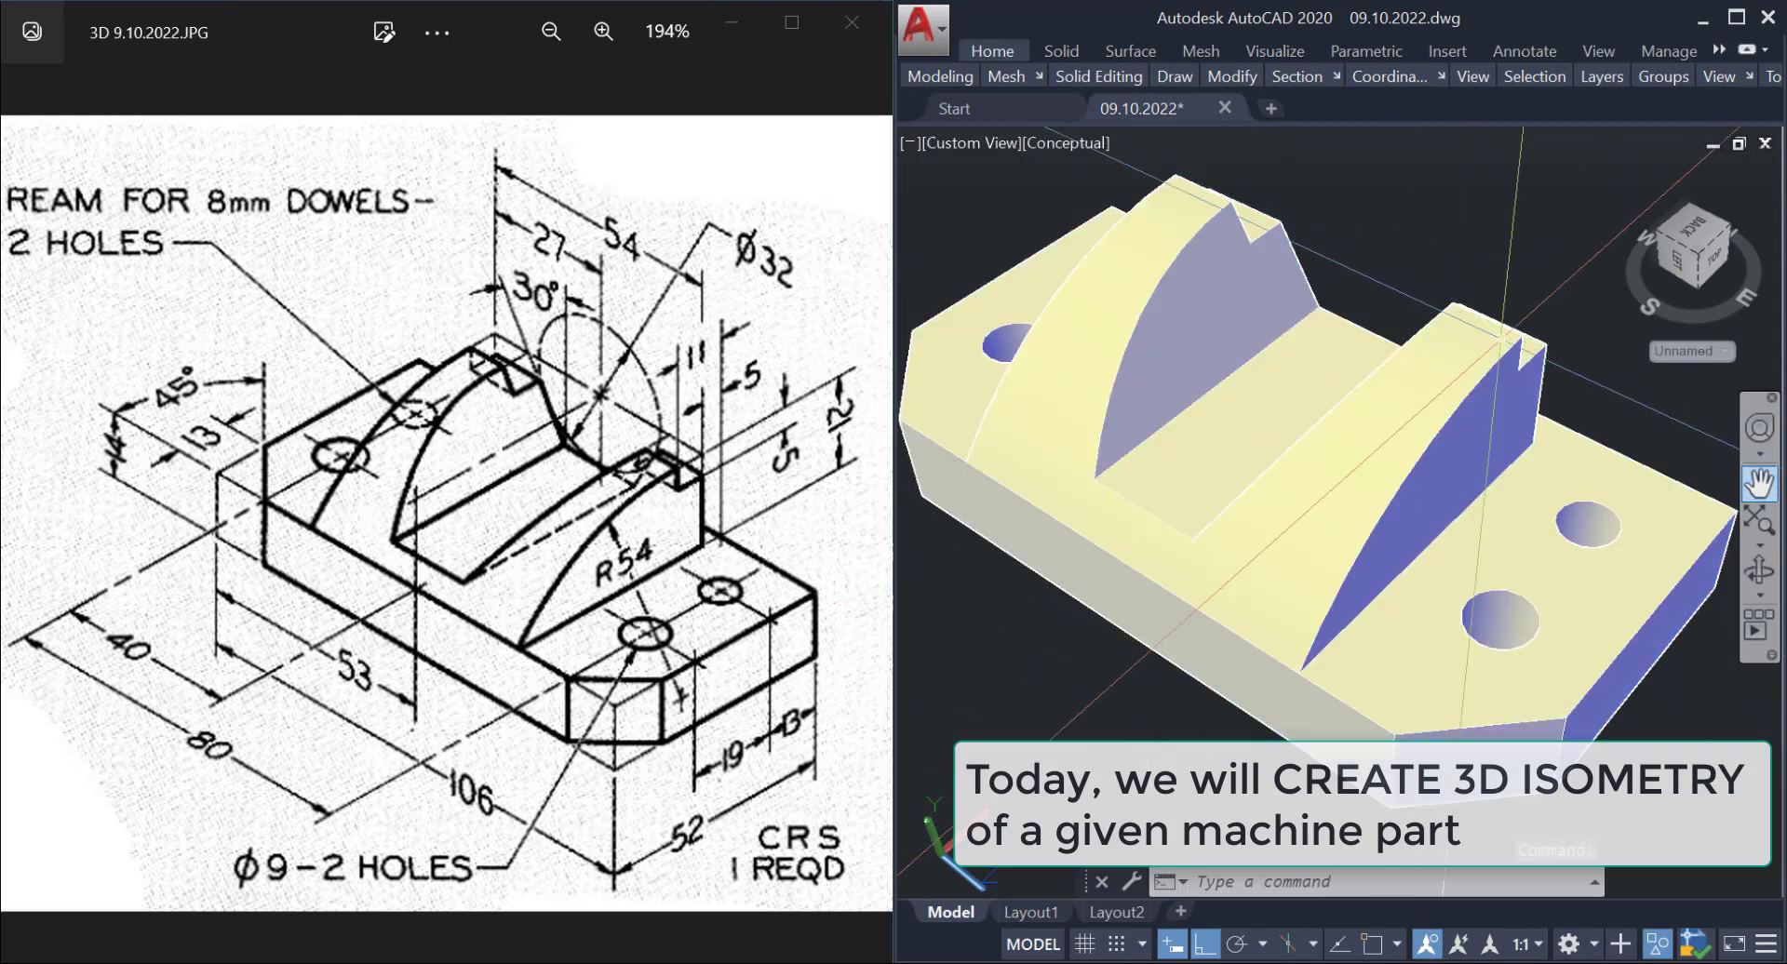
click(1761, 572)
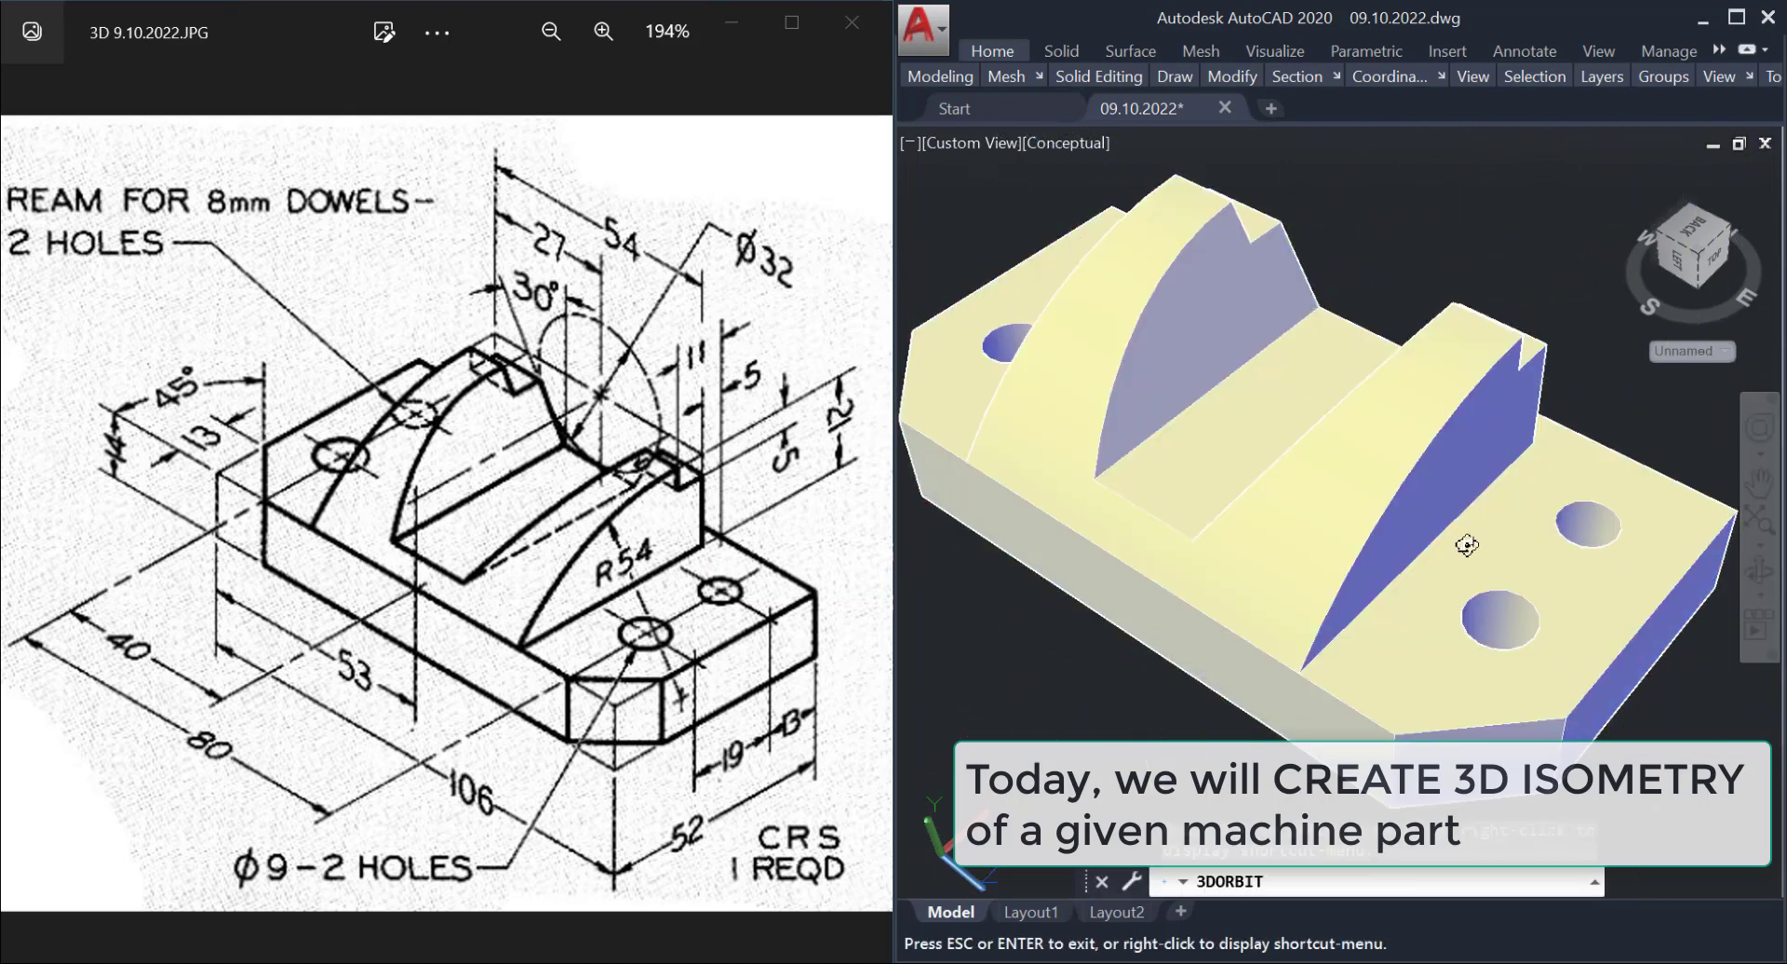
drag(1324, 537, 1327, 538)
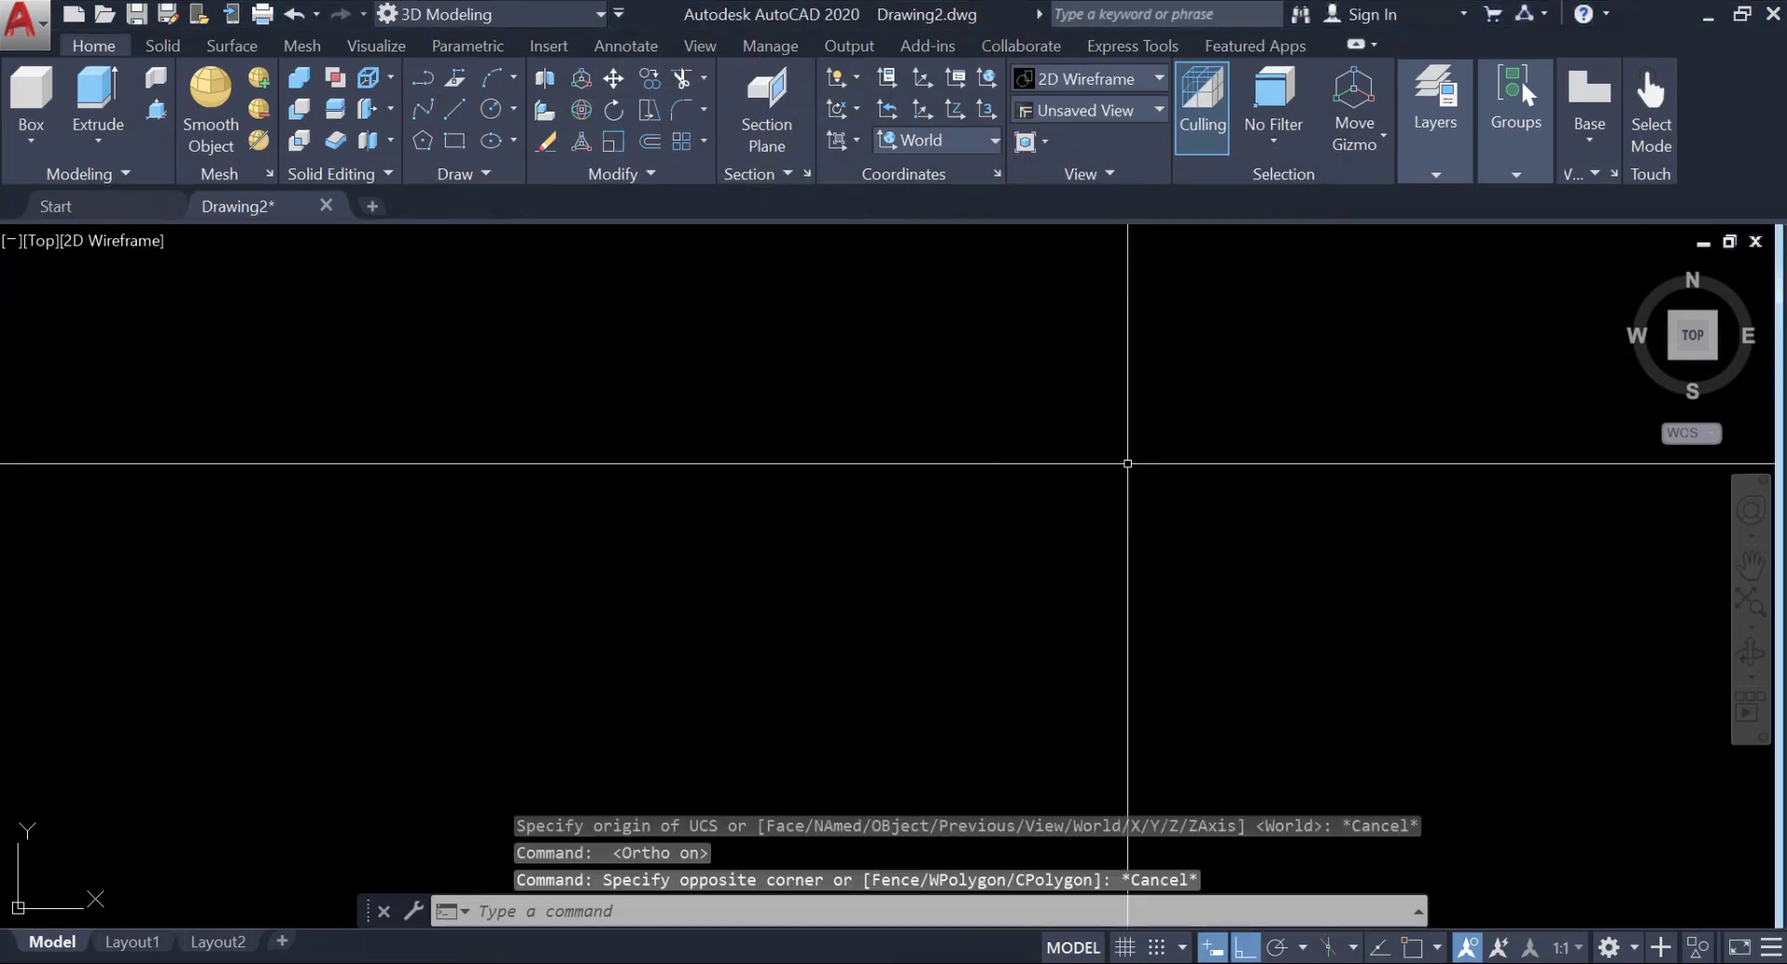
Draw the 106-long horizontal top edge of the base plate.
click(456, 107)
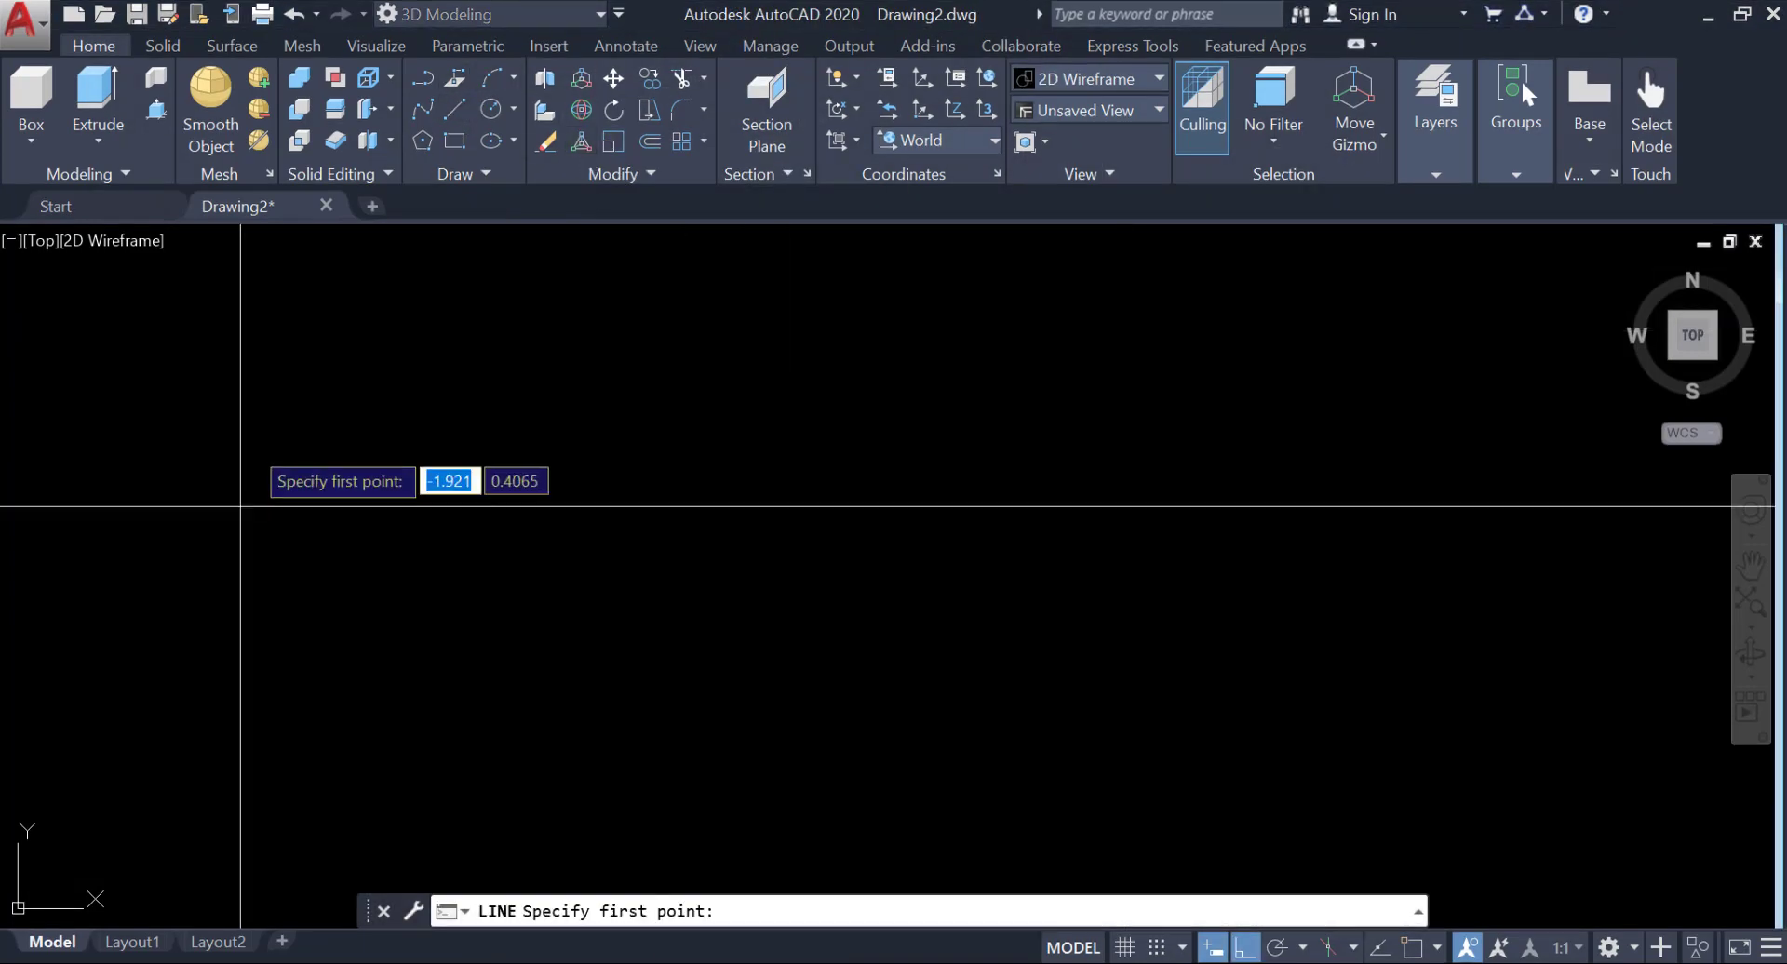
click(261, 422)
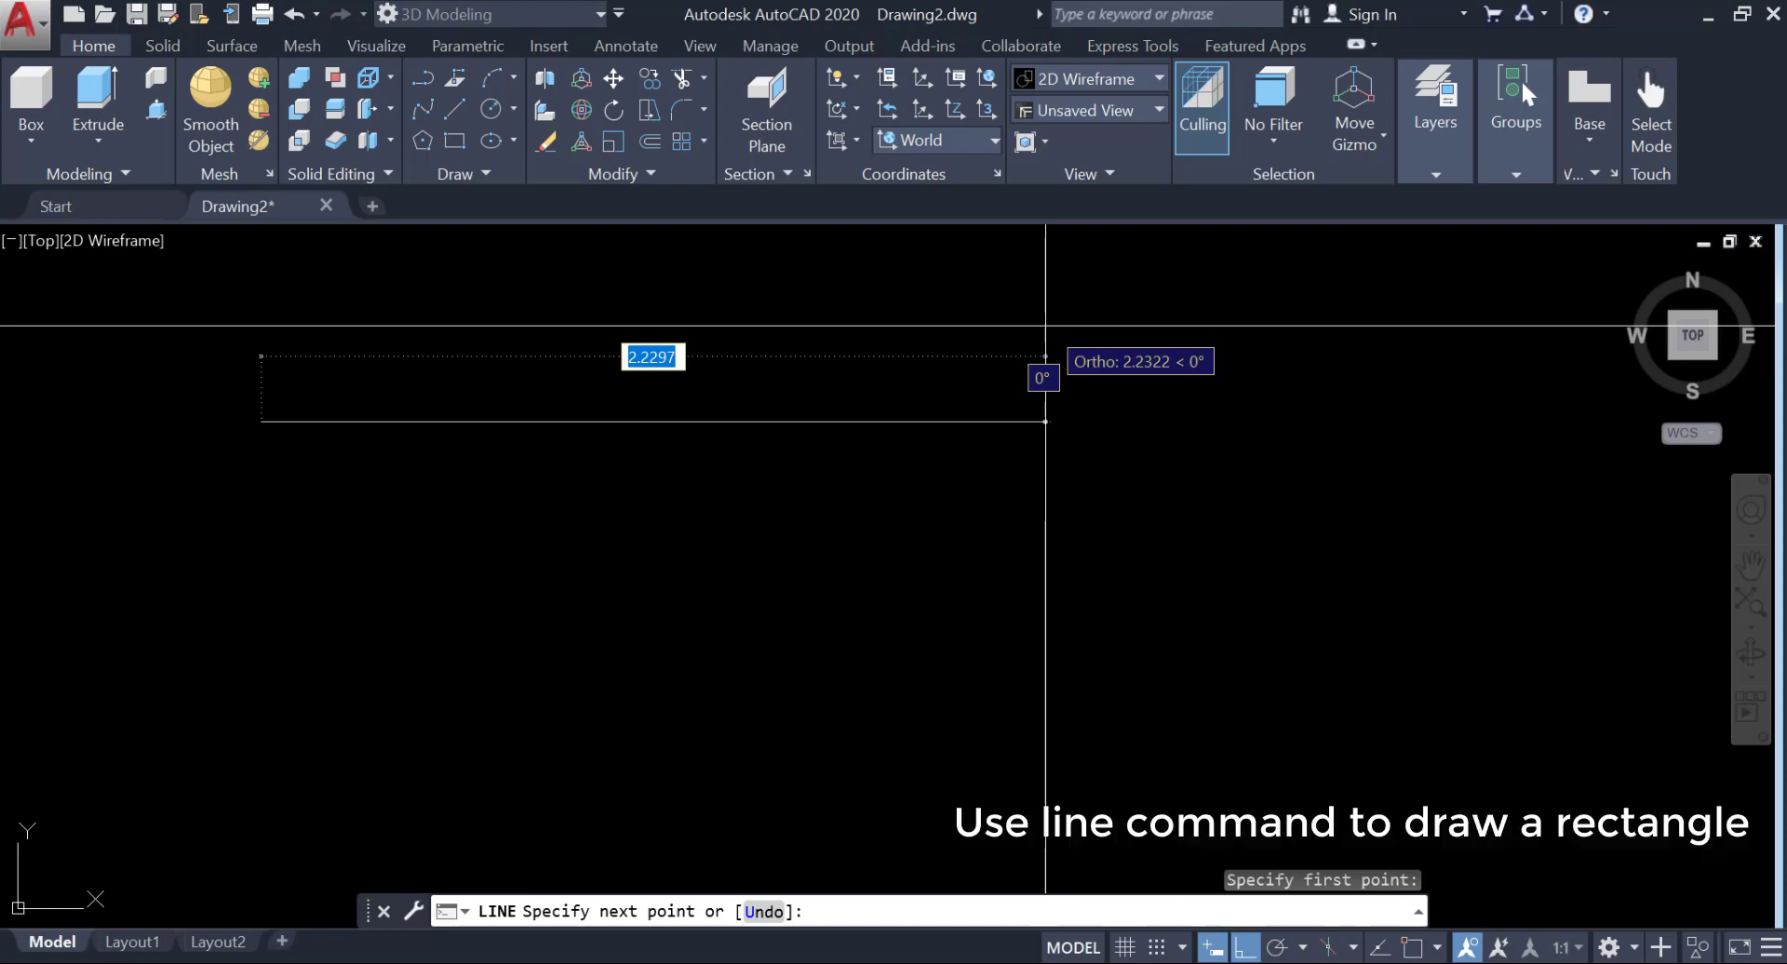
key(Return)
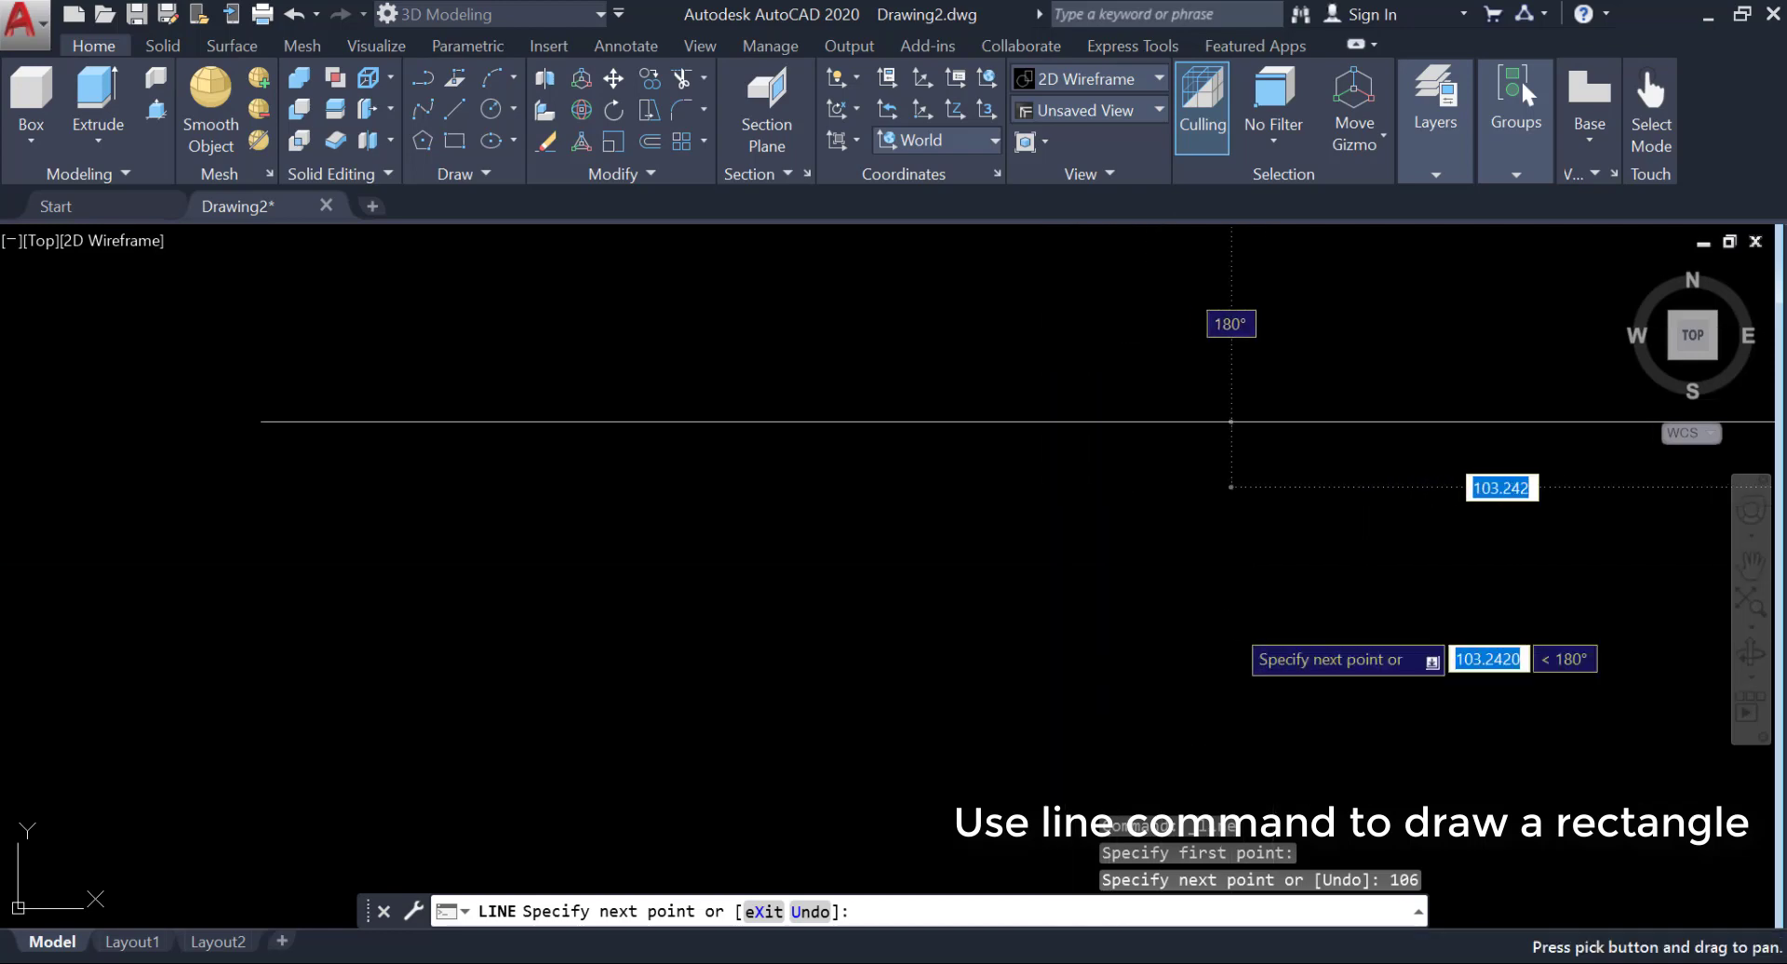
middle_click(1230, 624)
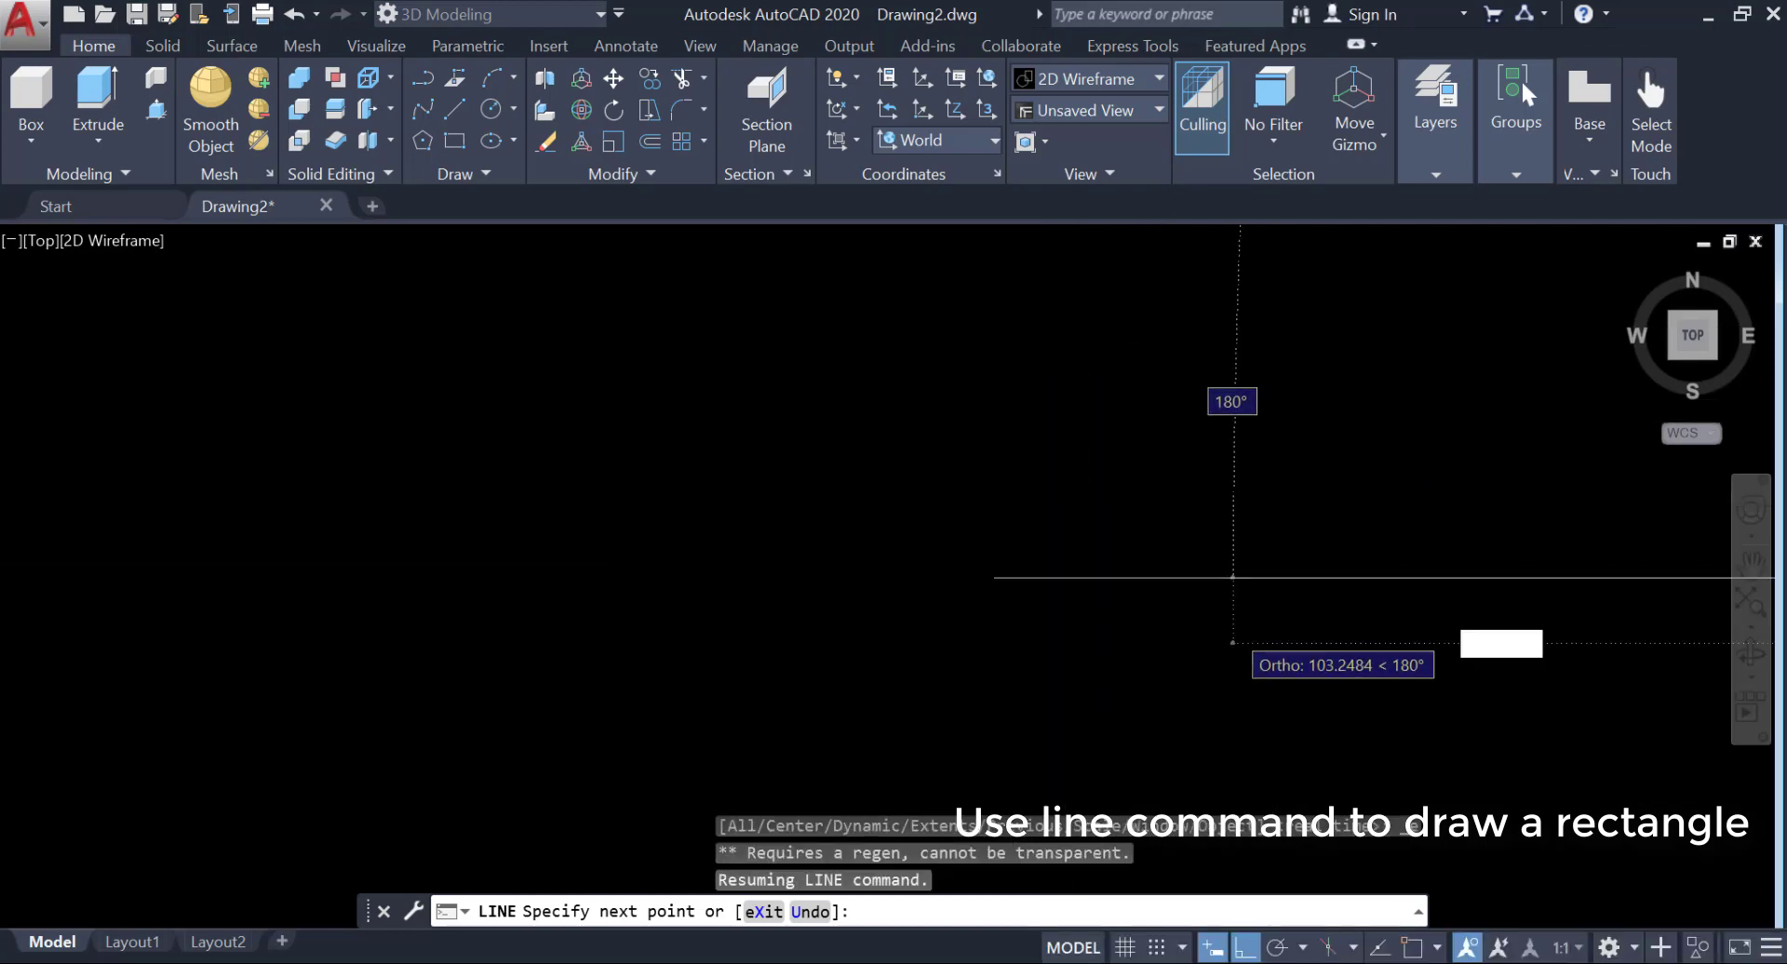
middle_drag(499, 399, 948, 515)
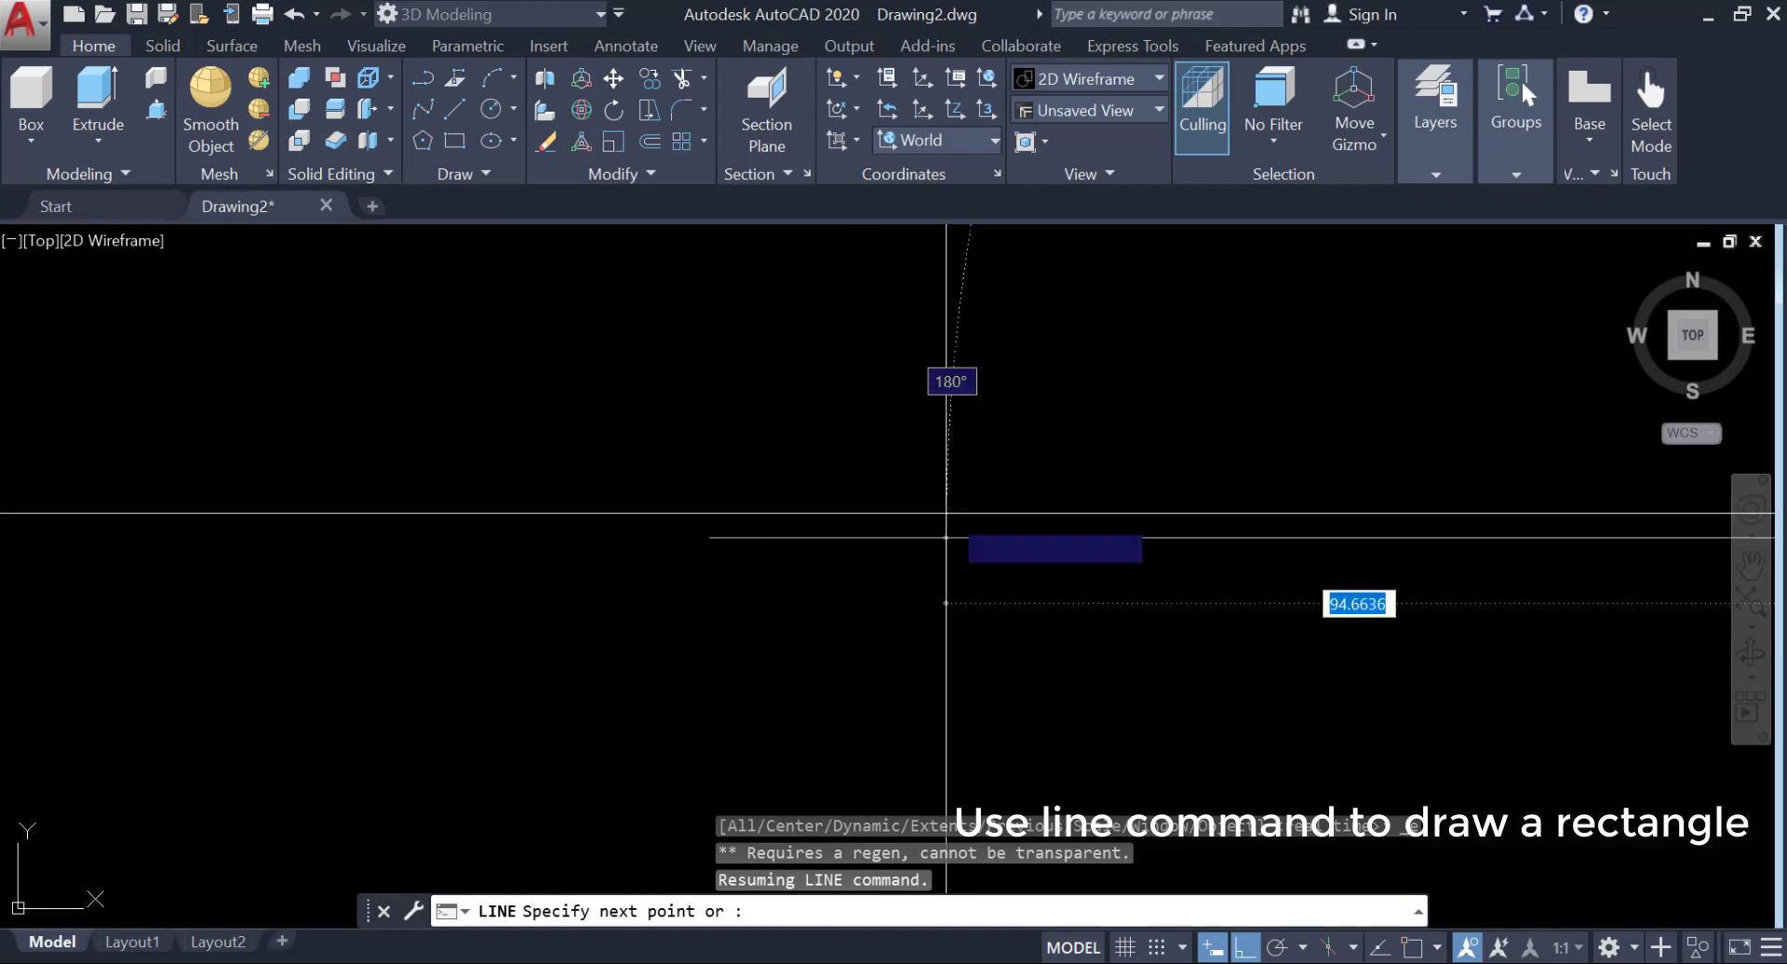
right_click(947, 514)
click(1010, 523)
middle_click(1017, 479)
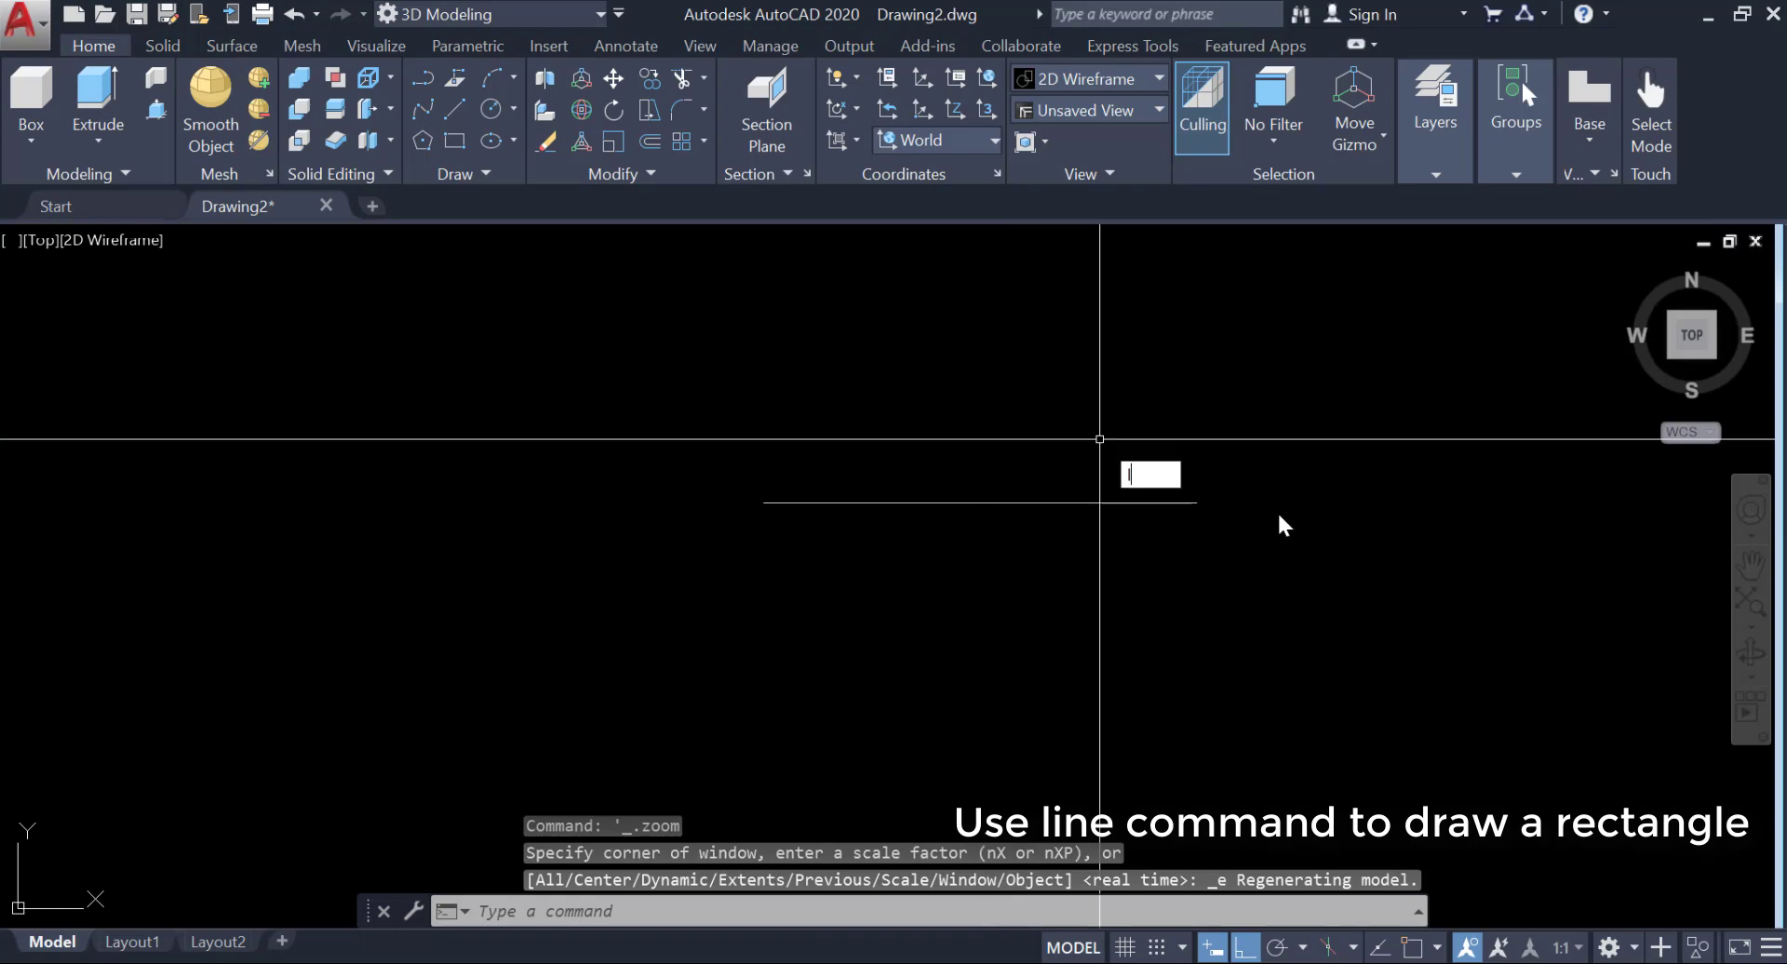
From the top edge's right end, draw segments 39, 13, 13, 80 and 13, then close the outline.
text(l)
key(Return)
click(1189, 502)
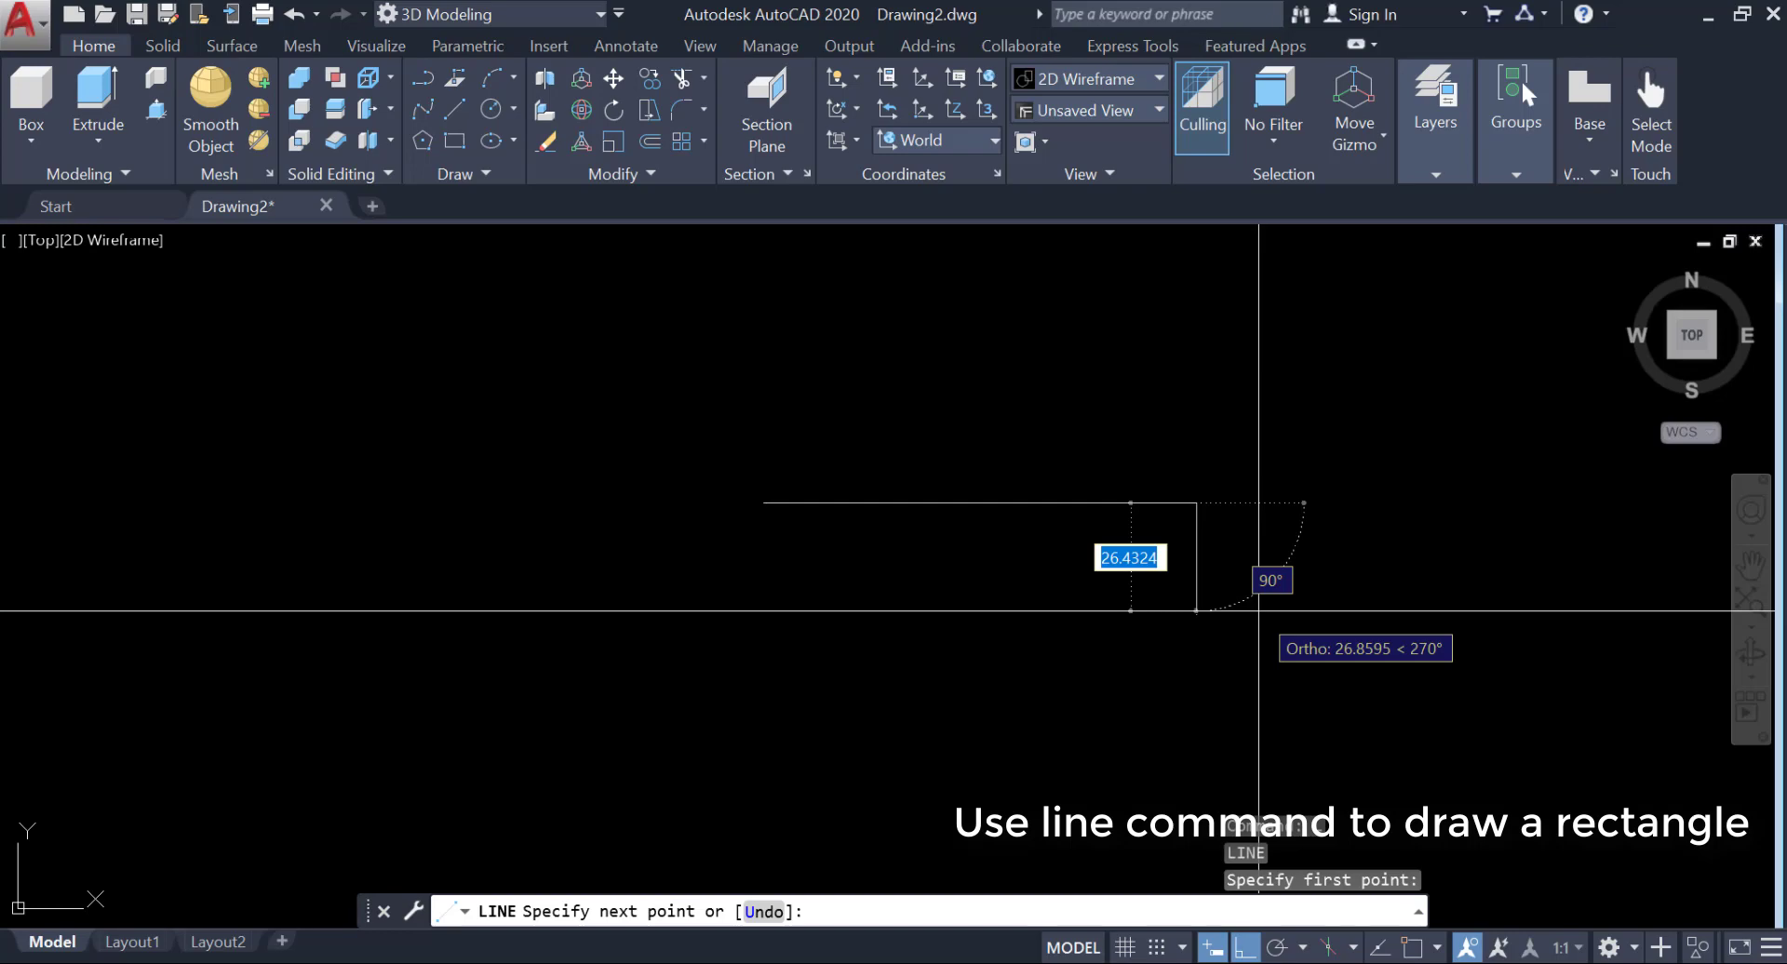
text(3)
key(Return)
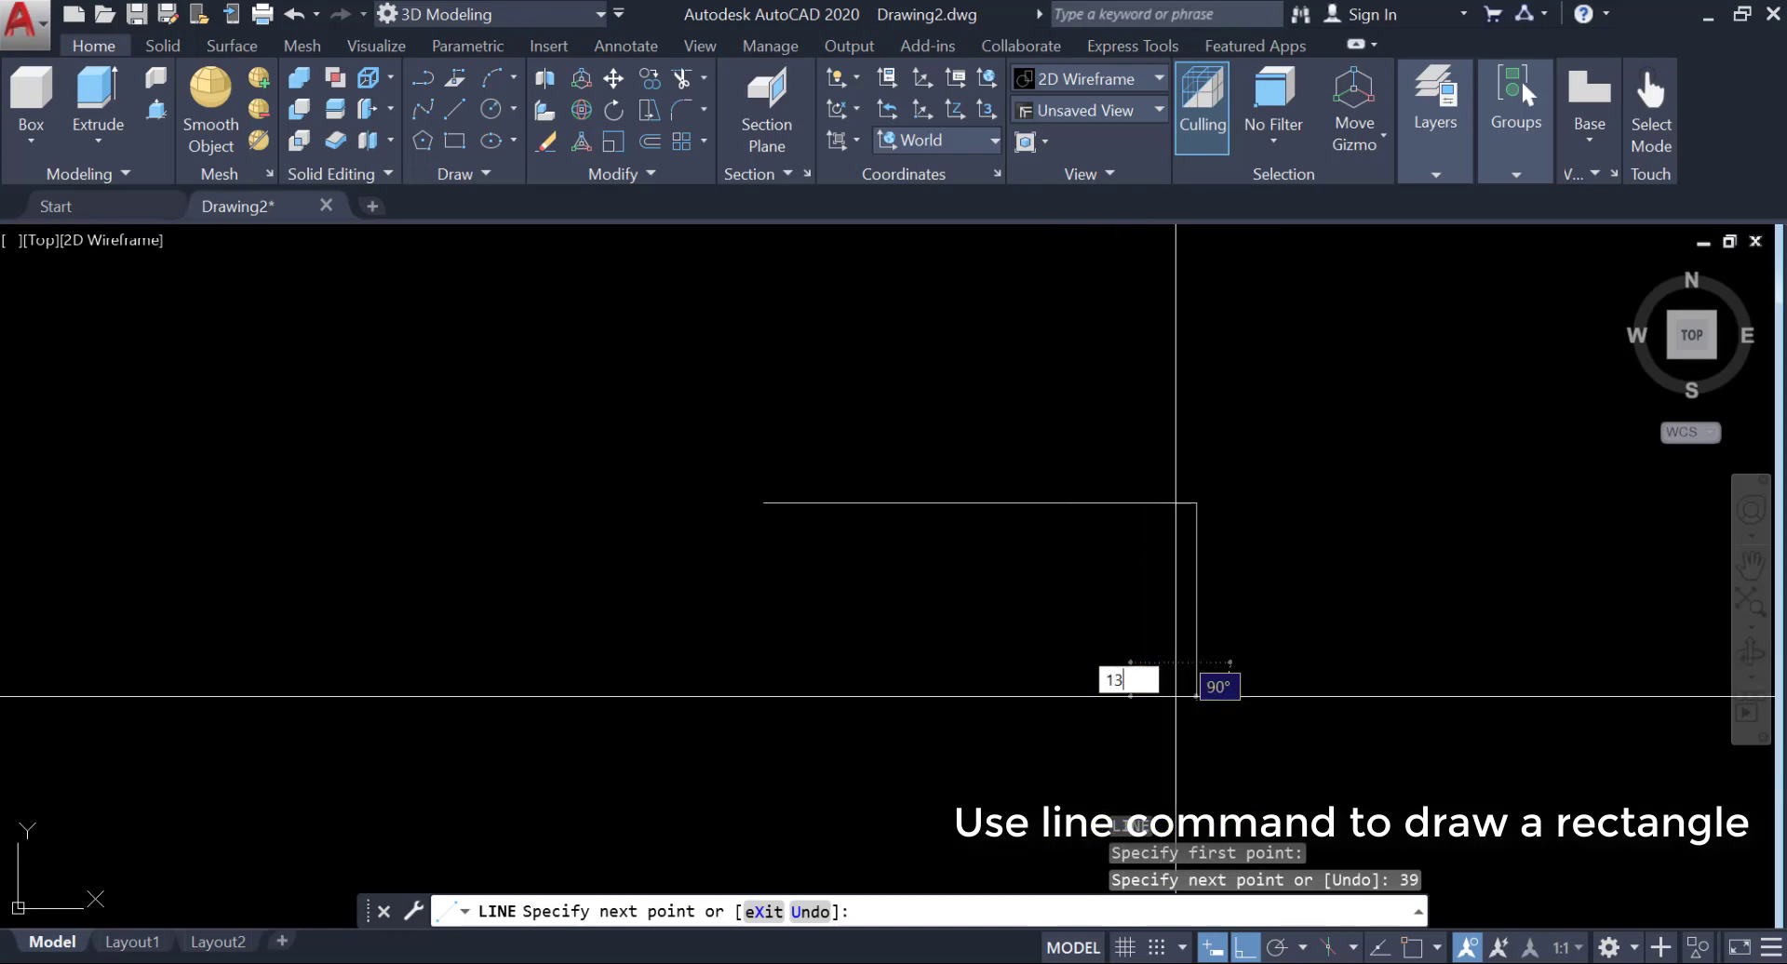
key(Return)
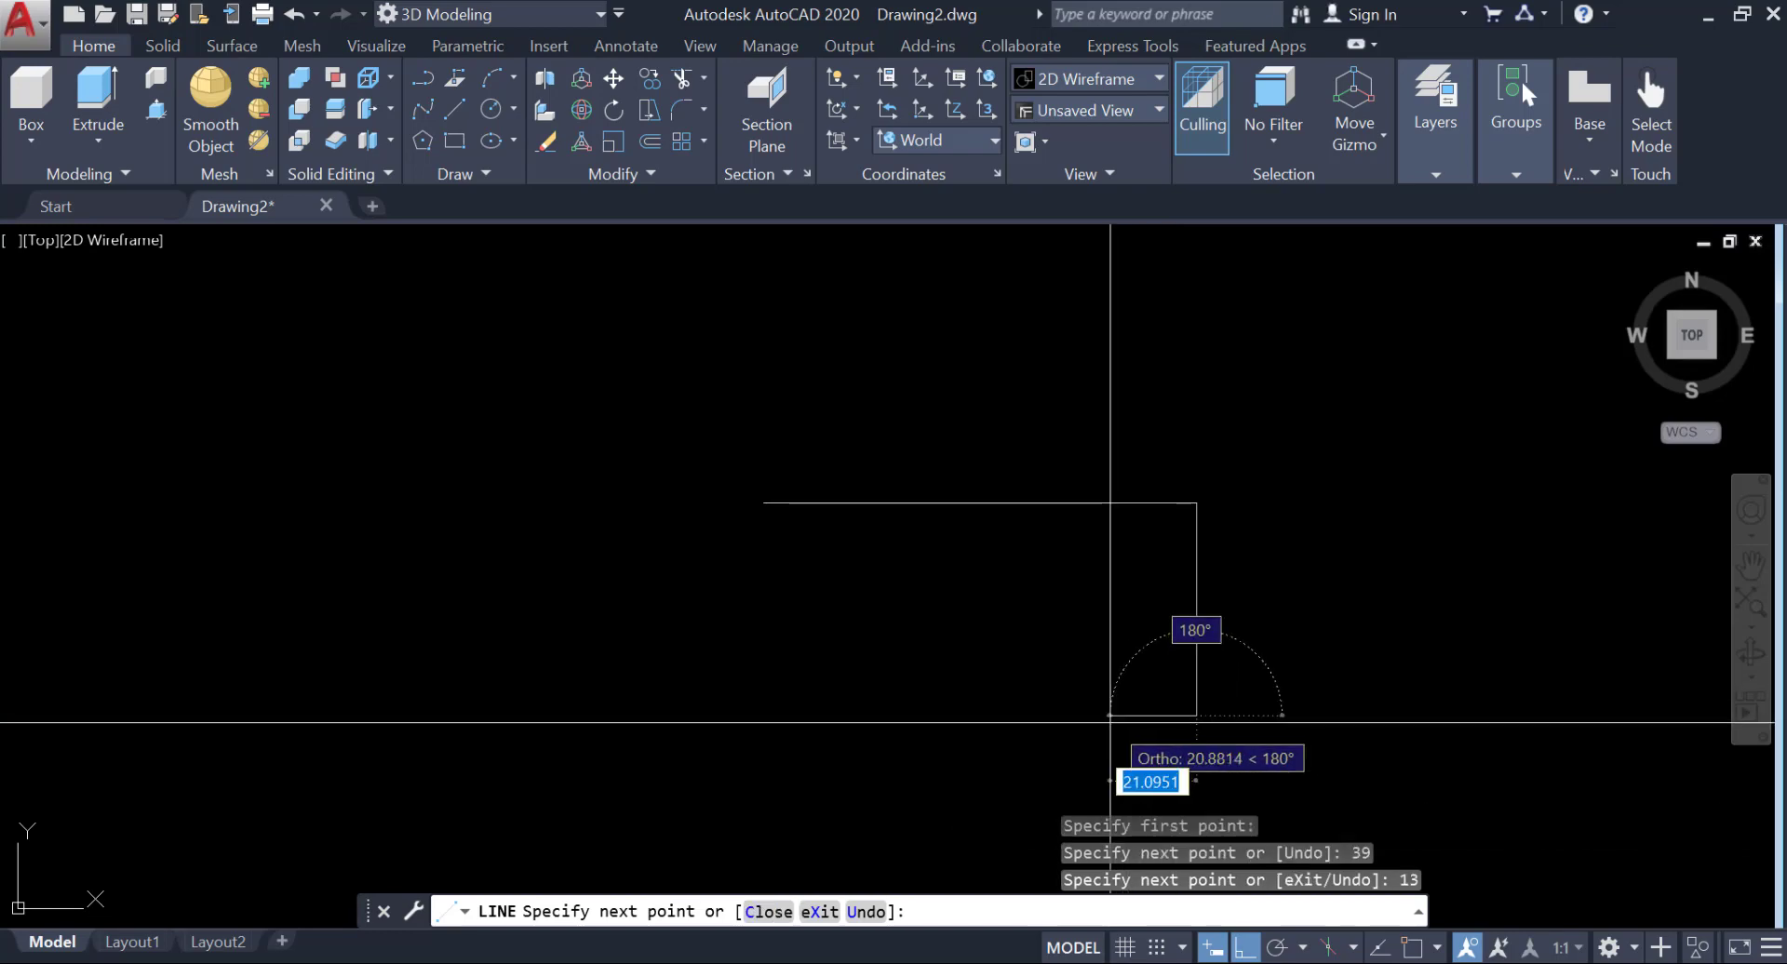
key(Return)
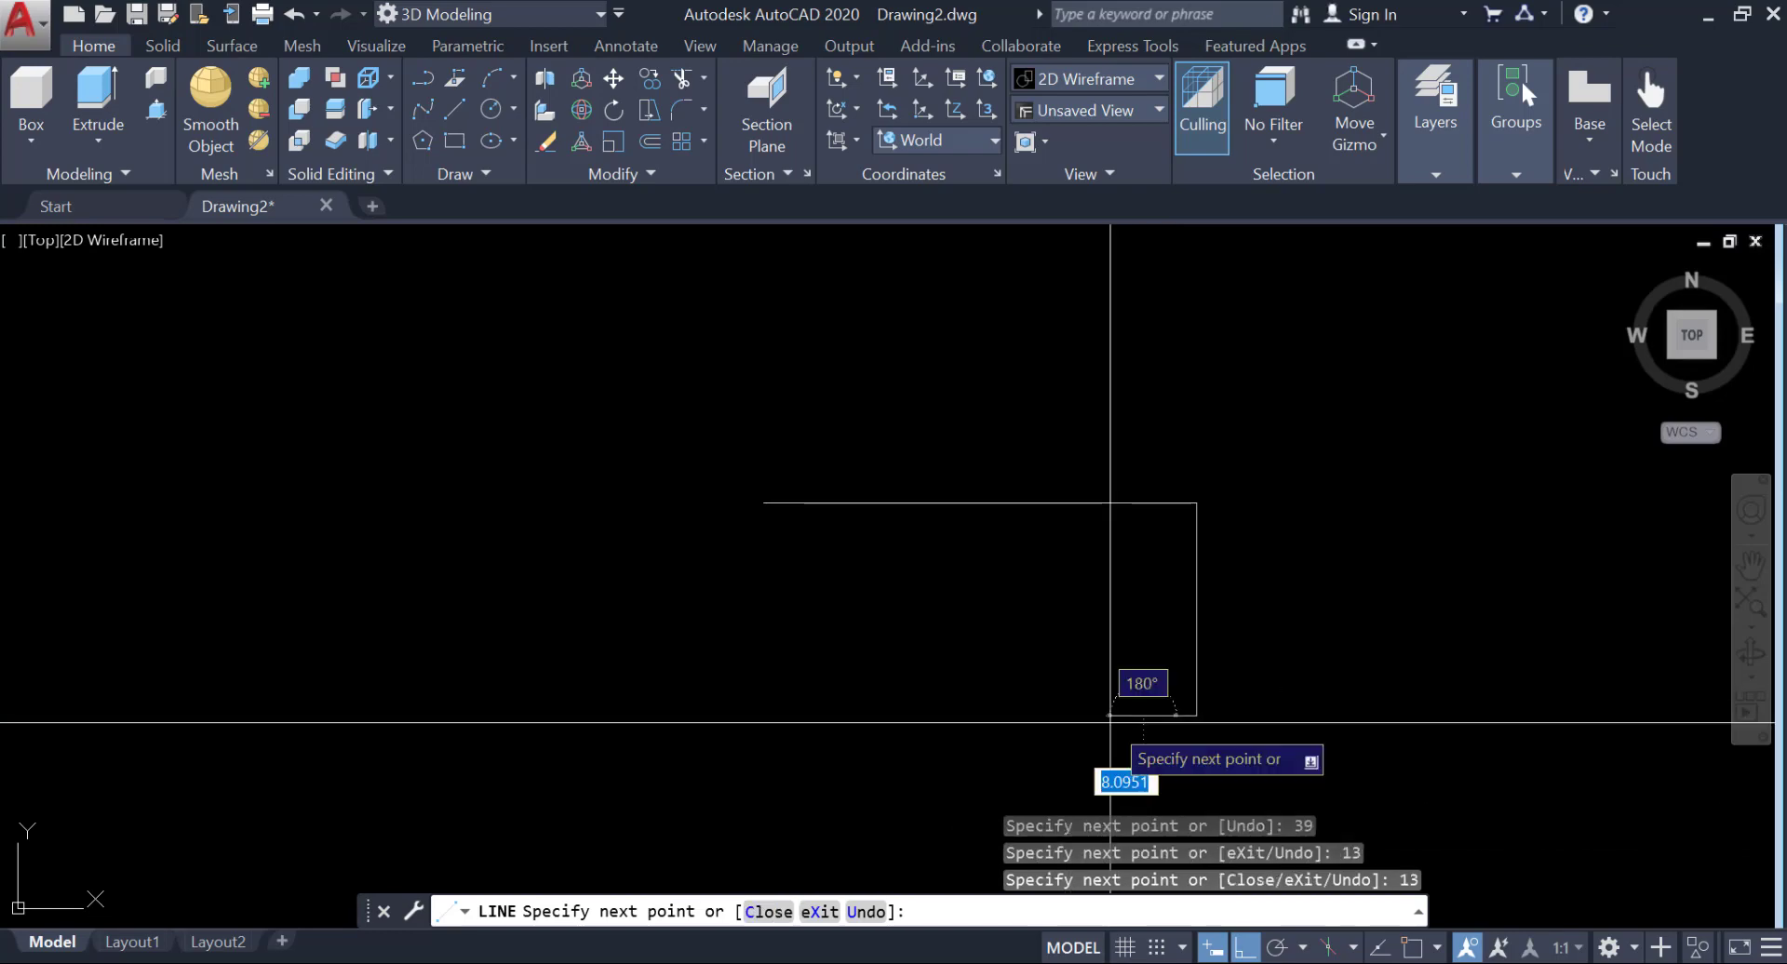
text(80)
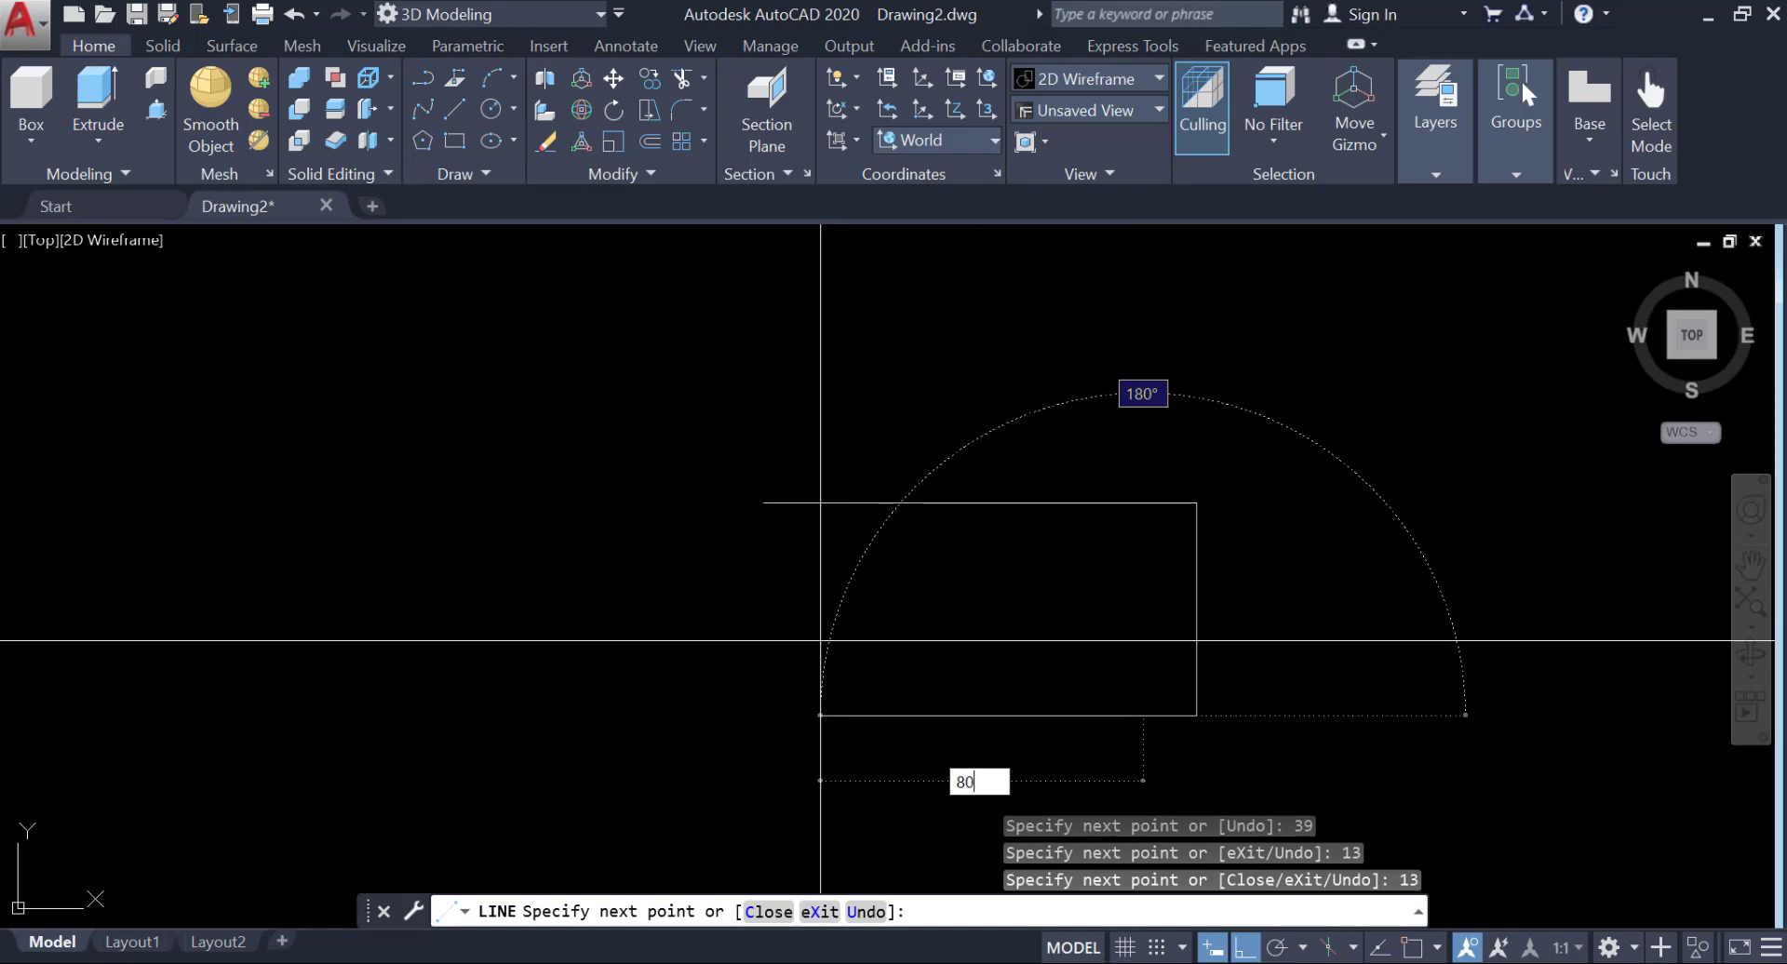
key(Return)
text(13)
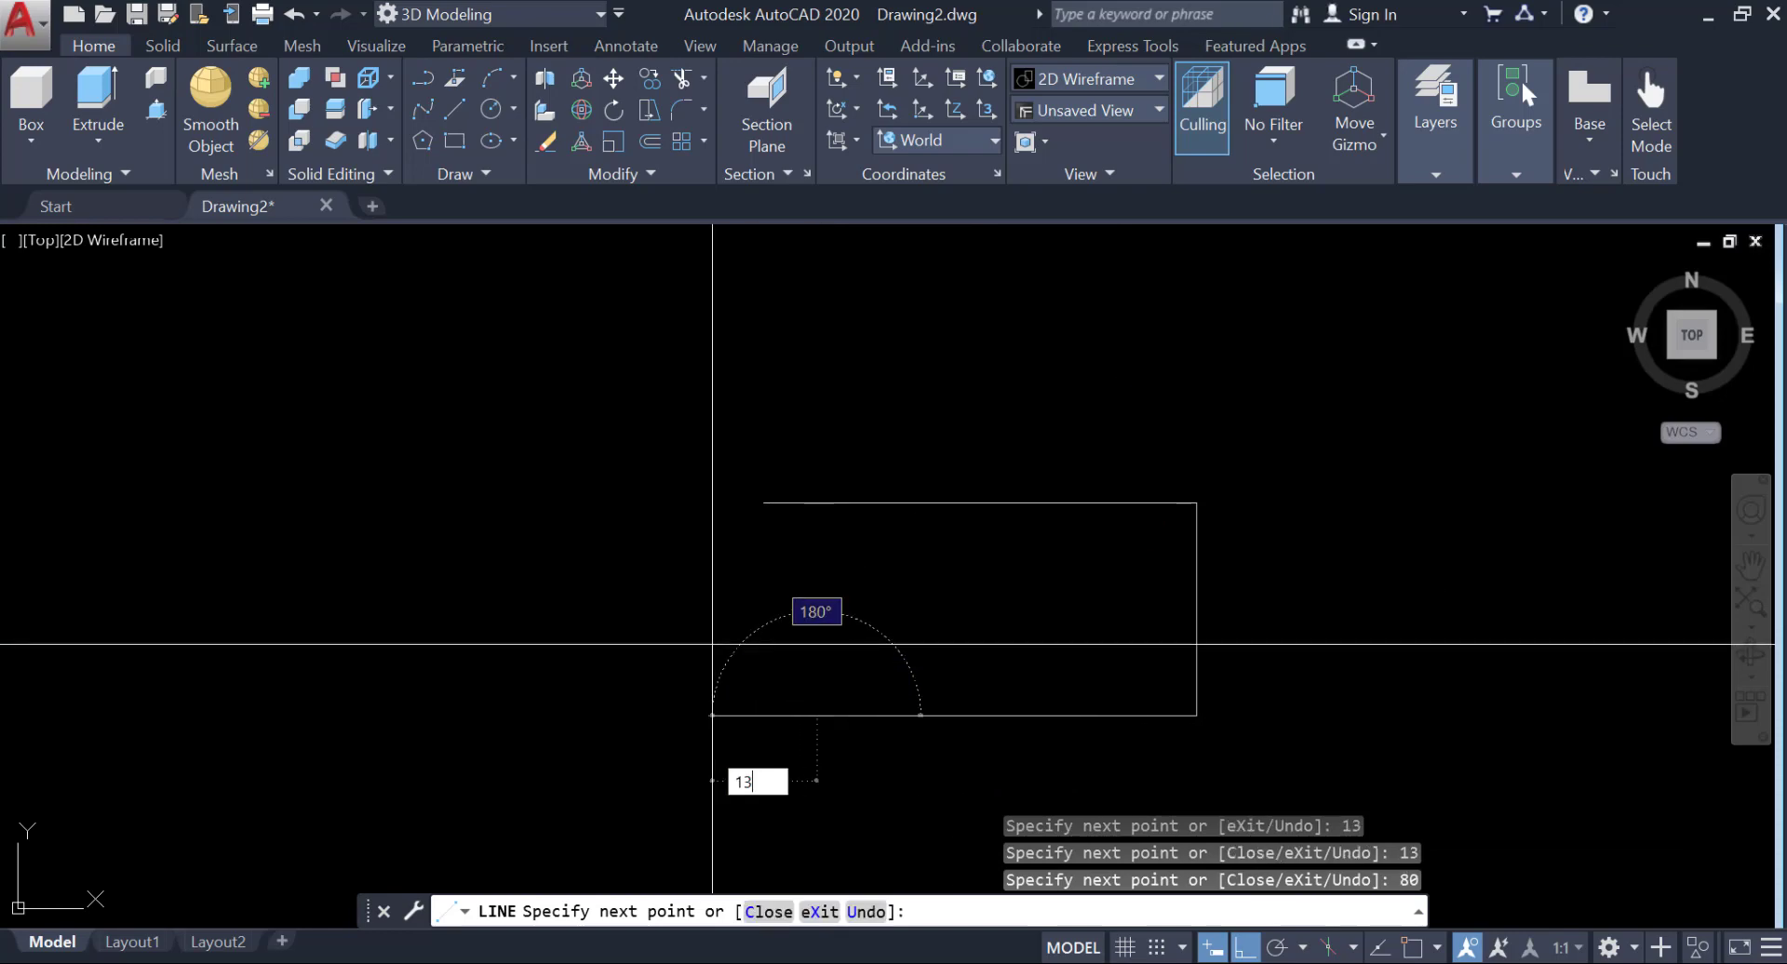
key(Return)
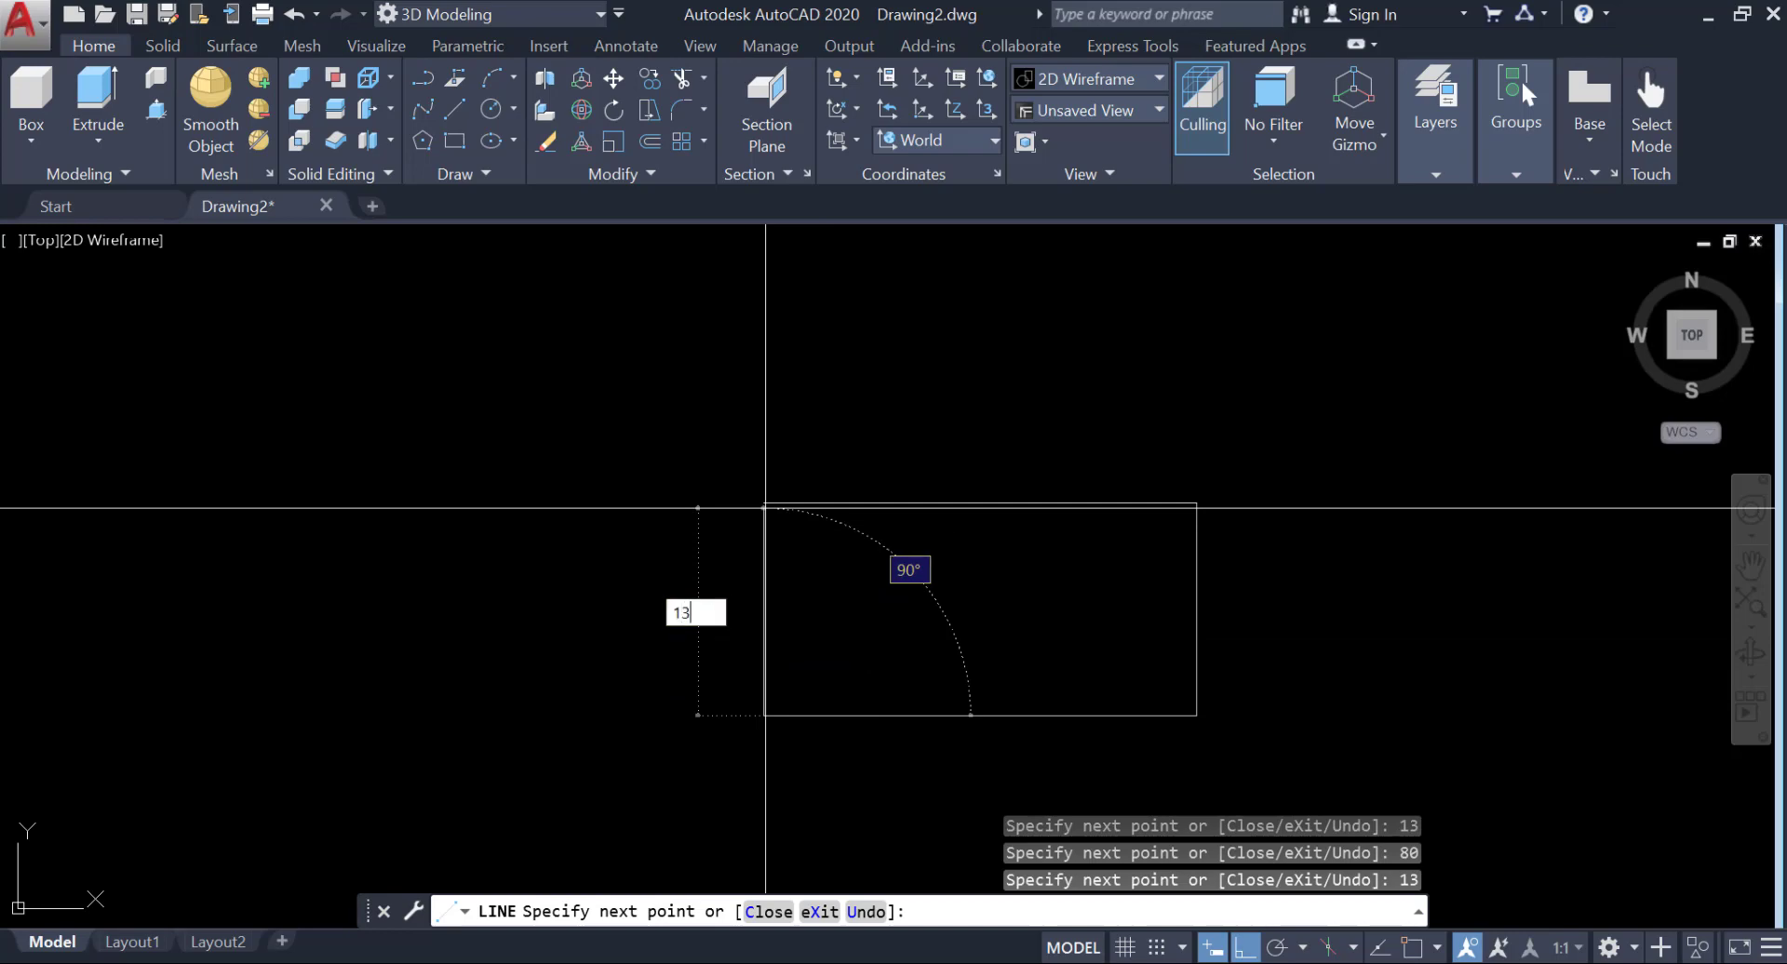
key(Return)
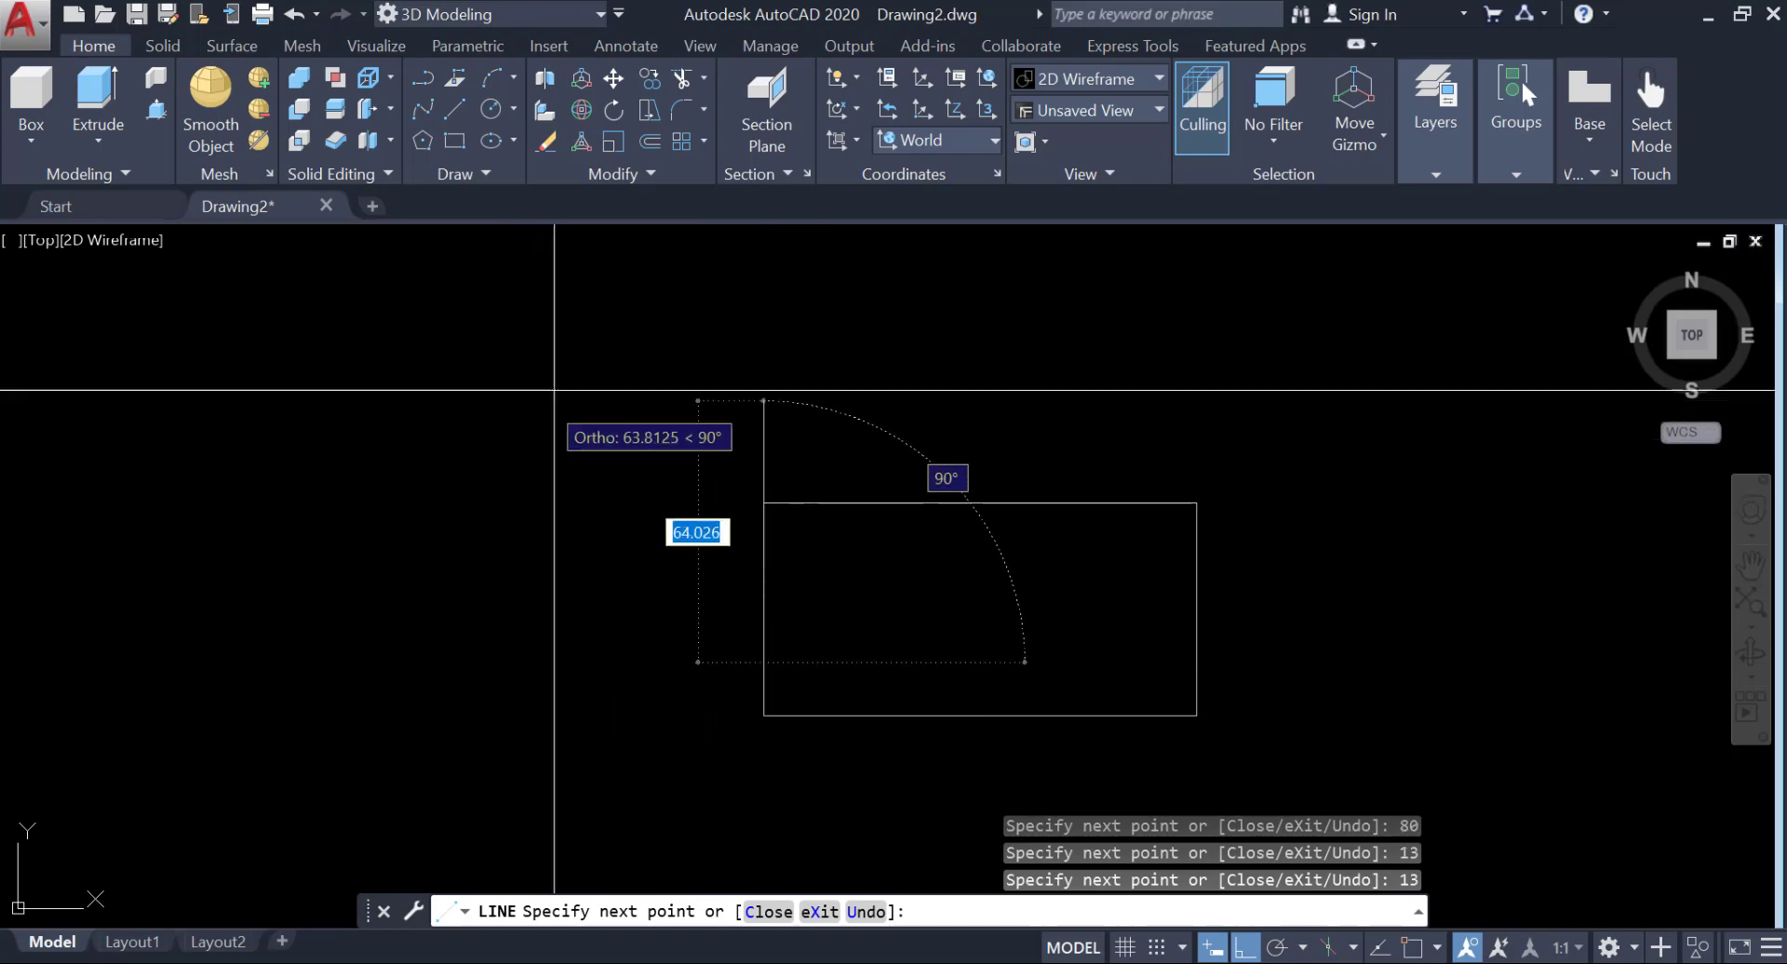
text(c)
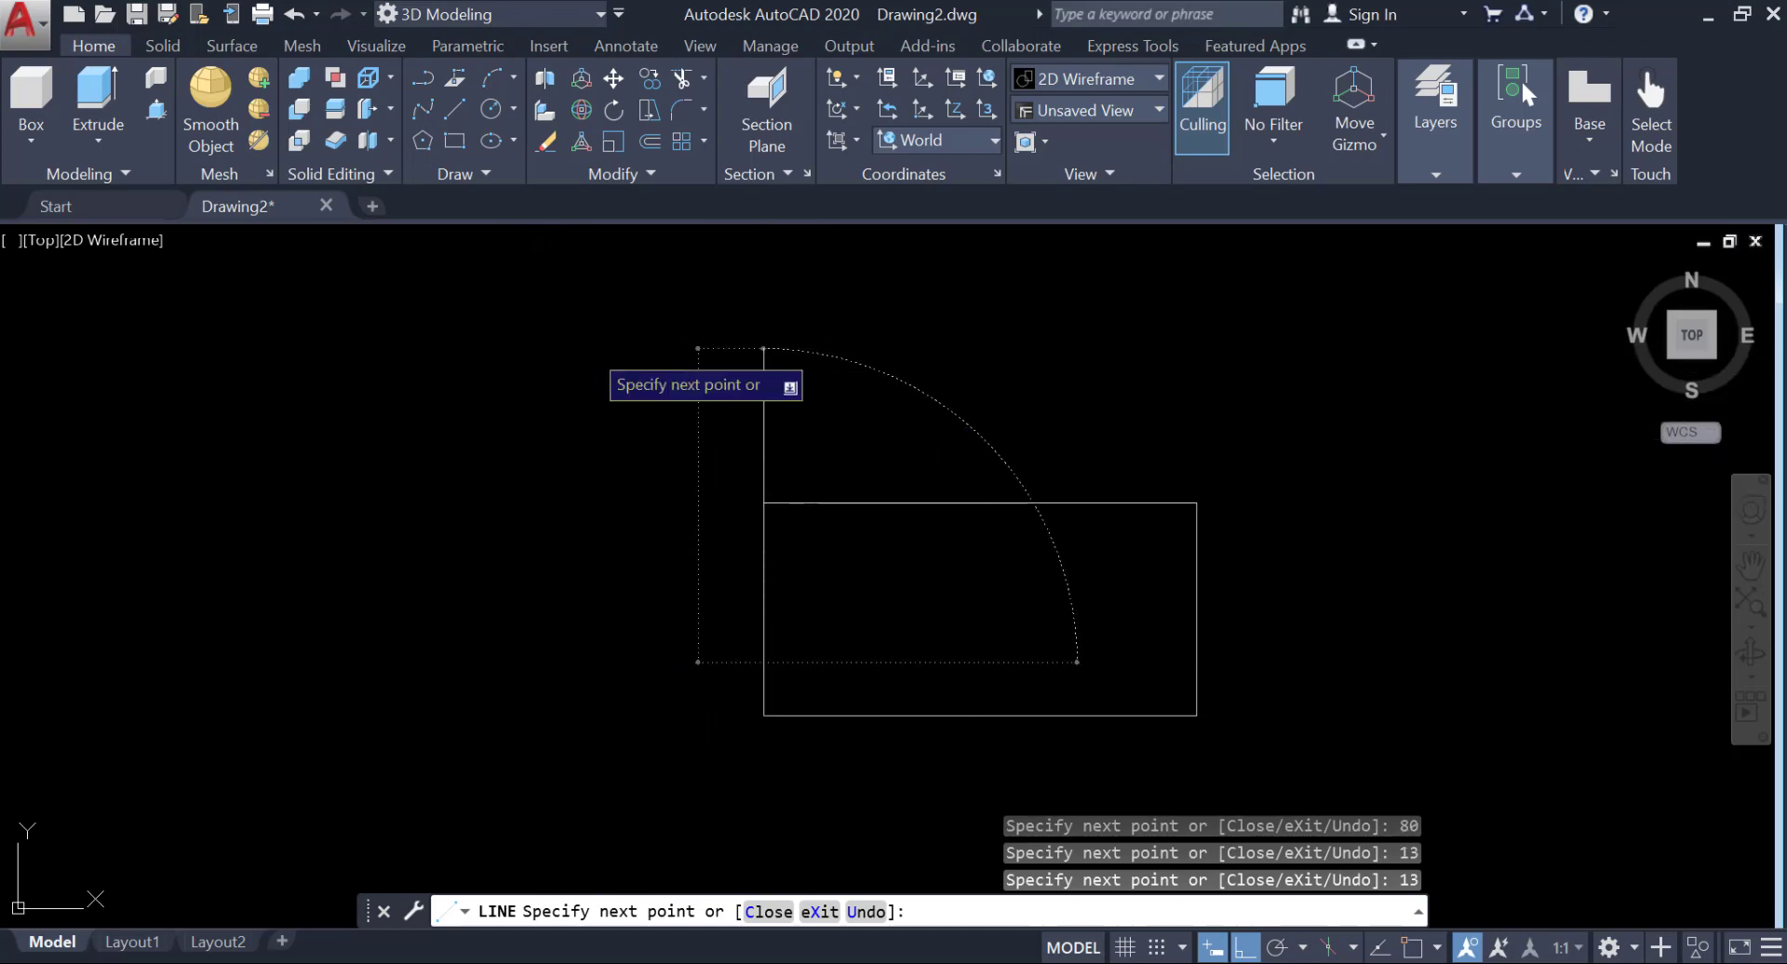
key(Return)
Undo and redo the outline, then select its diagonal closing line.
key(ctrl+z)
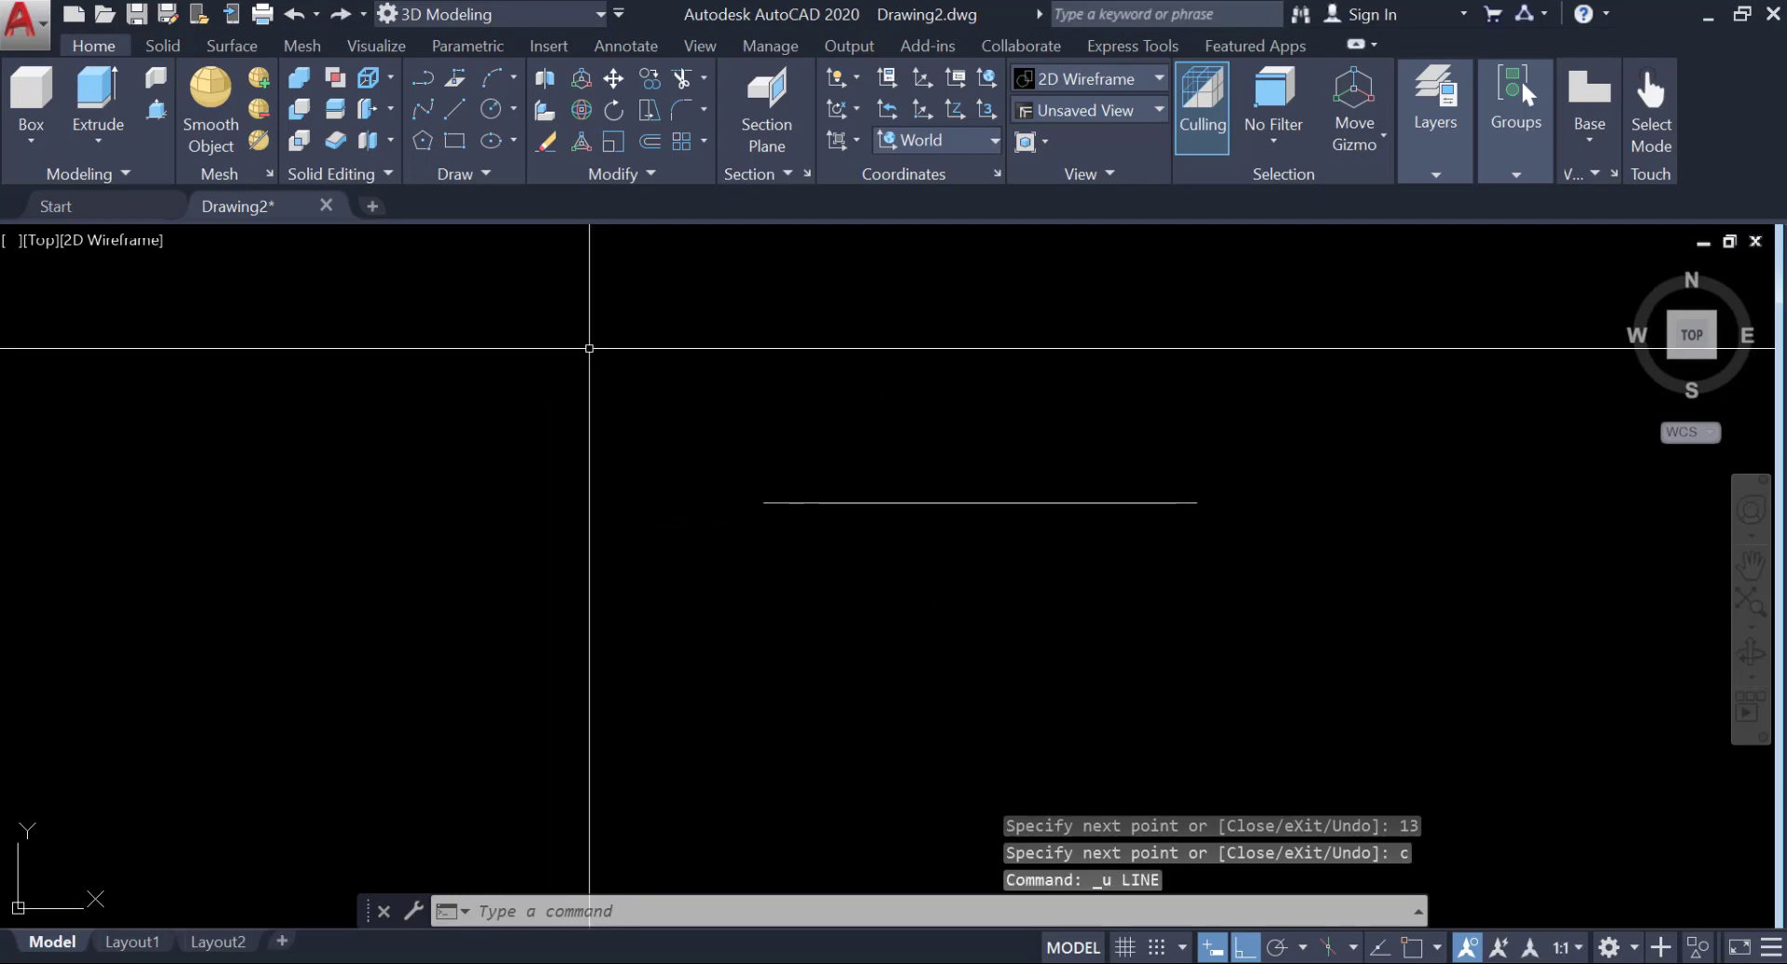
key(ctrl+y)
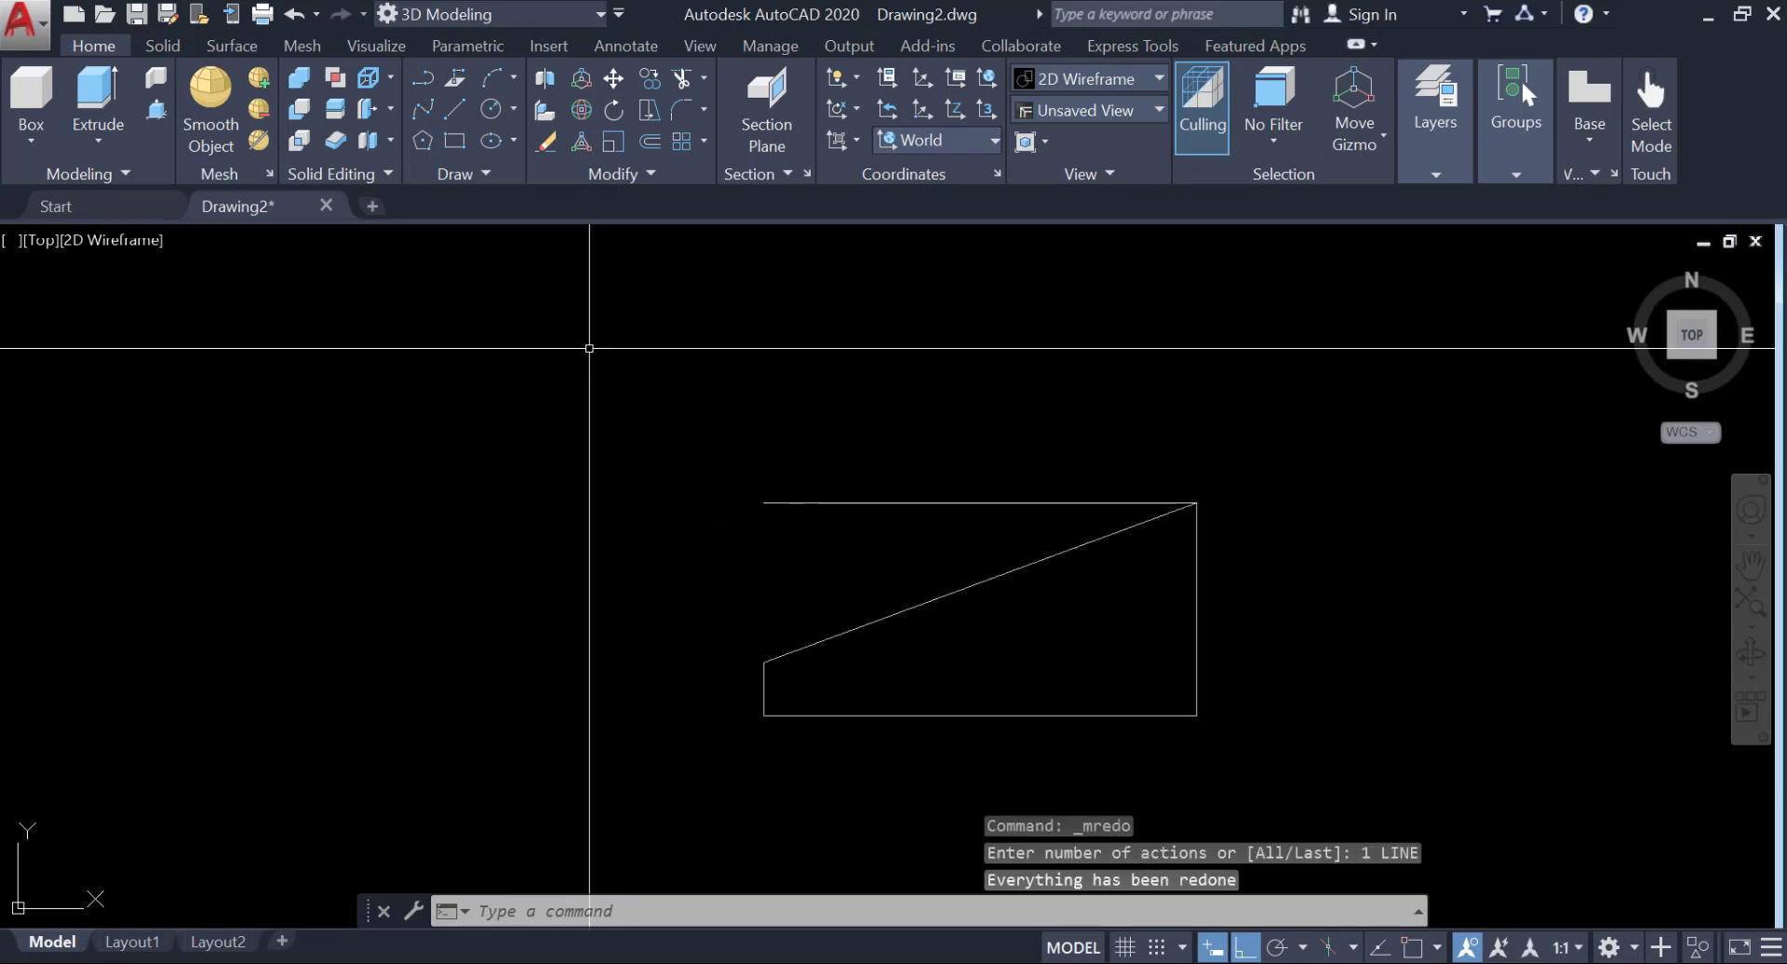
click(933, 594)
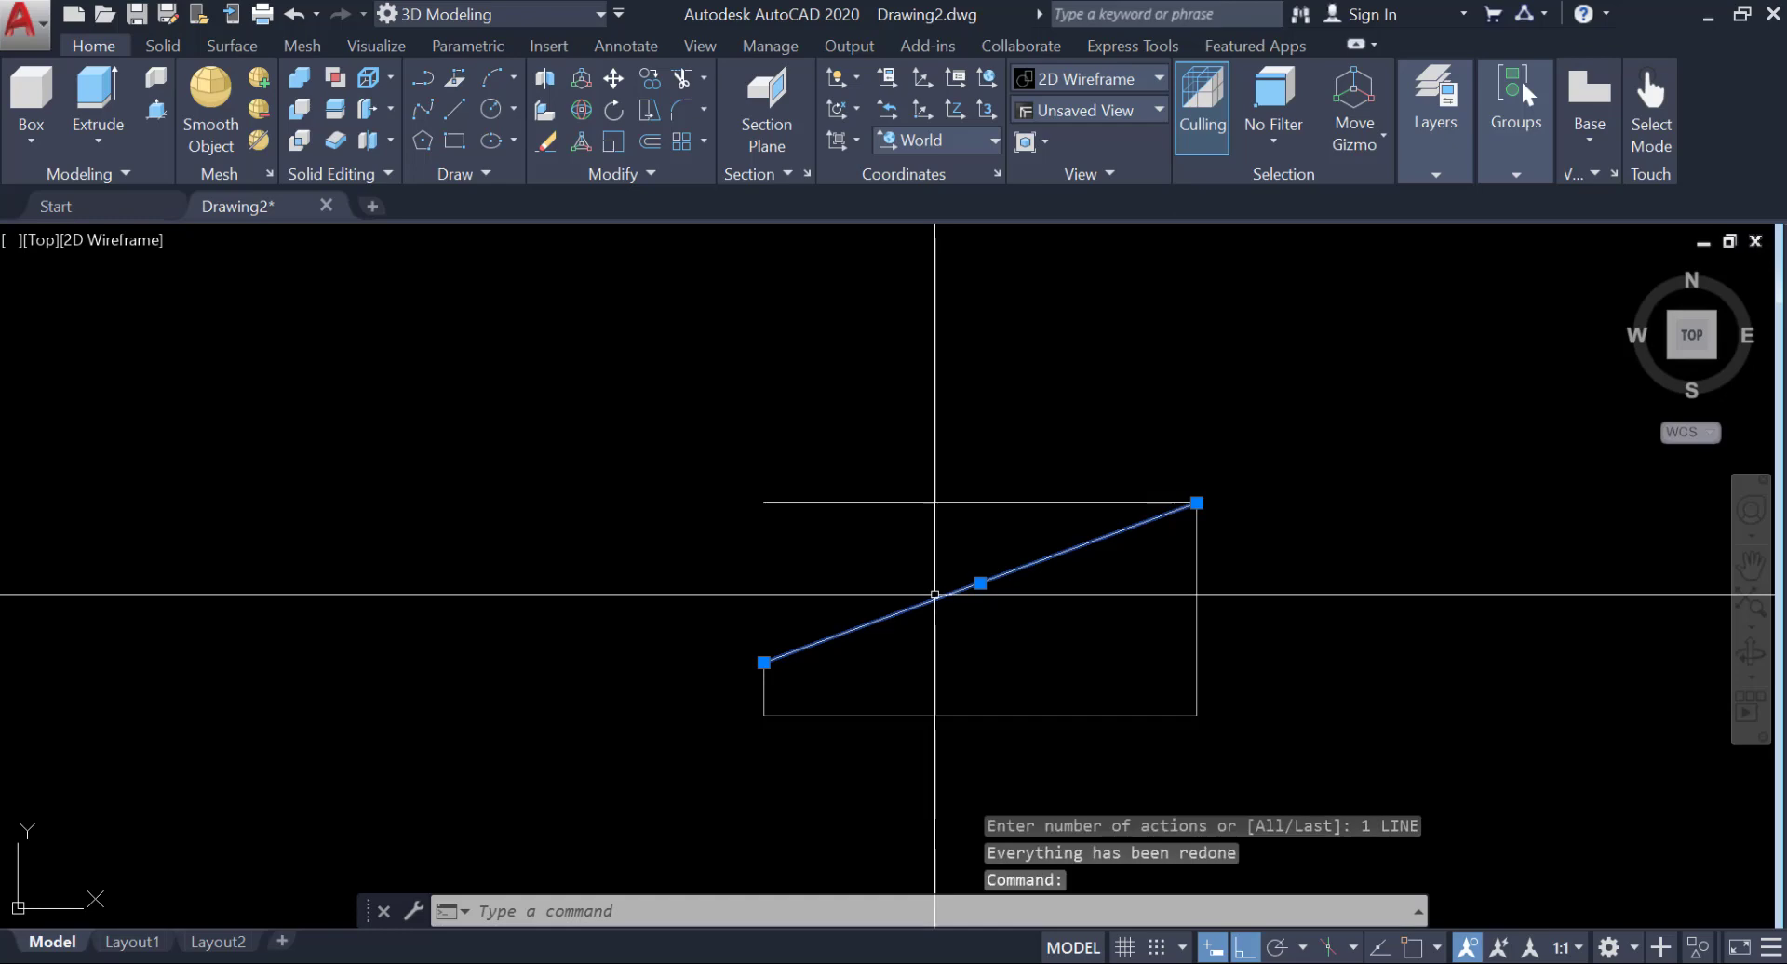
text(e)
Delete the diagonal closing line and draw a vertical line up the left side to the top-left corner.
key(Return)
text(l)
key(Return)
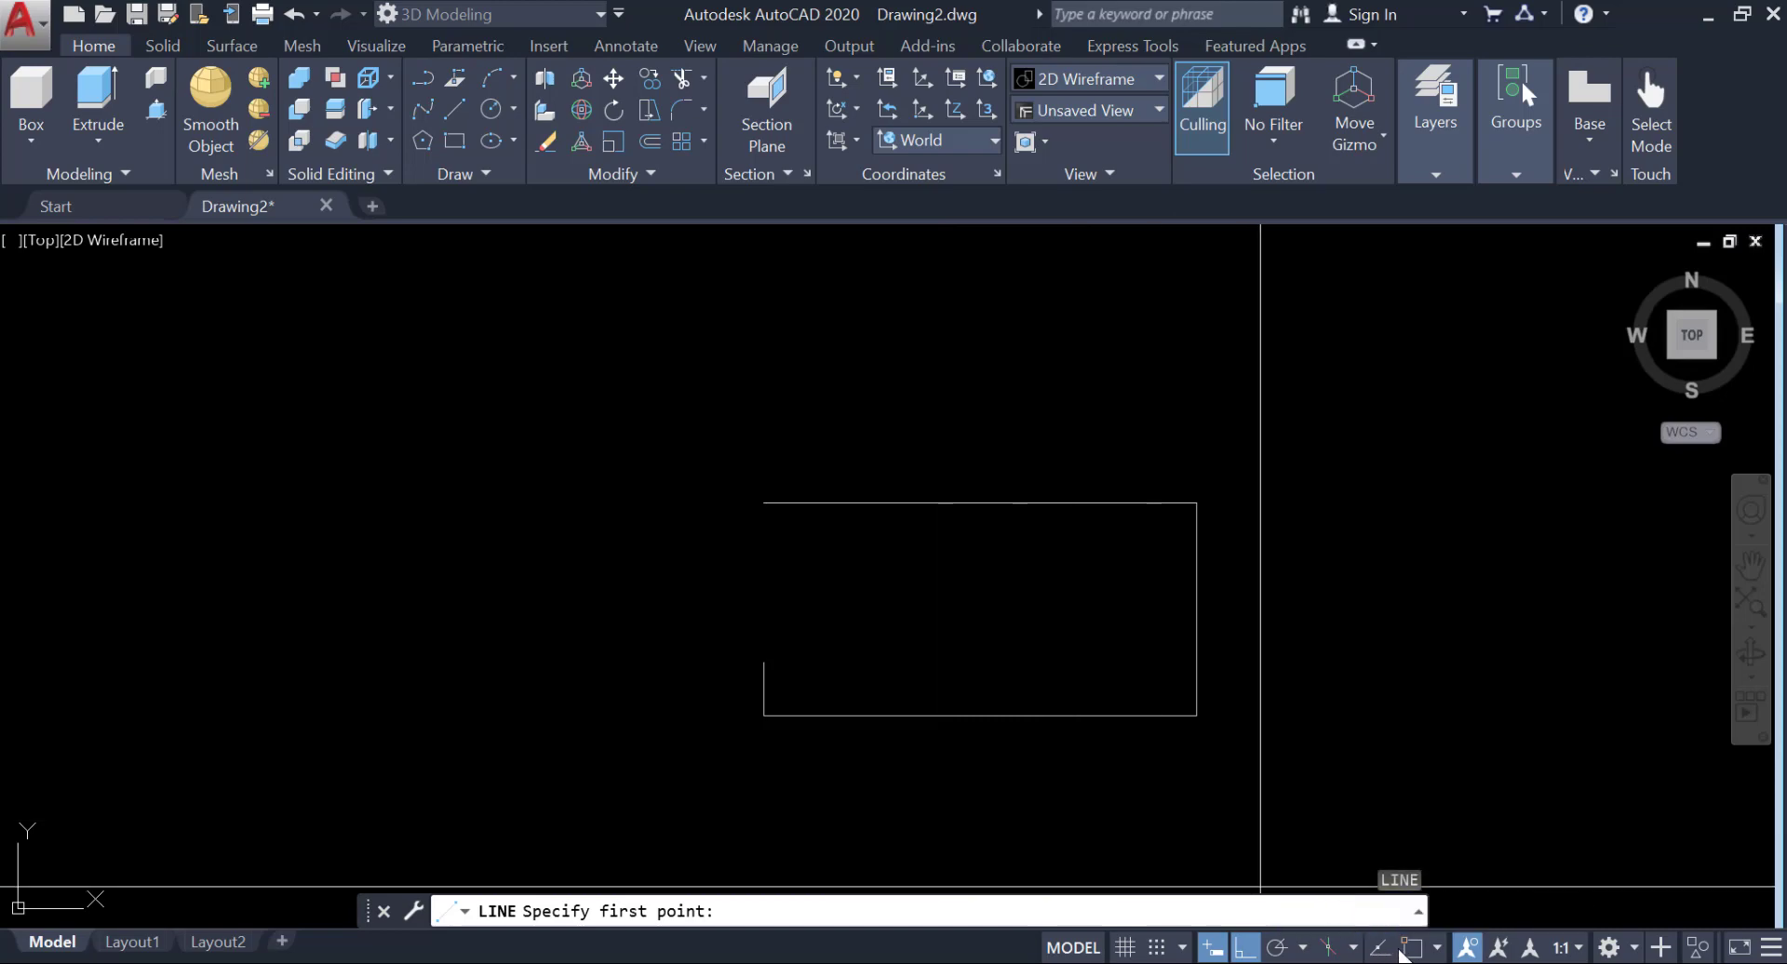
click(763, 662)
click(763, 502)
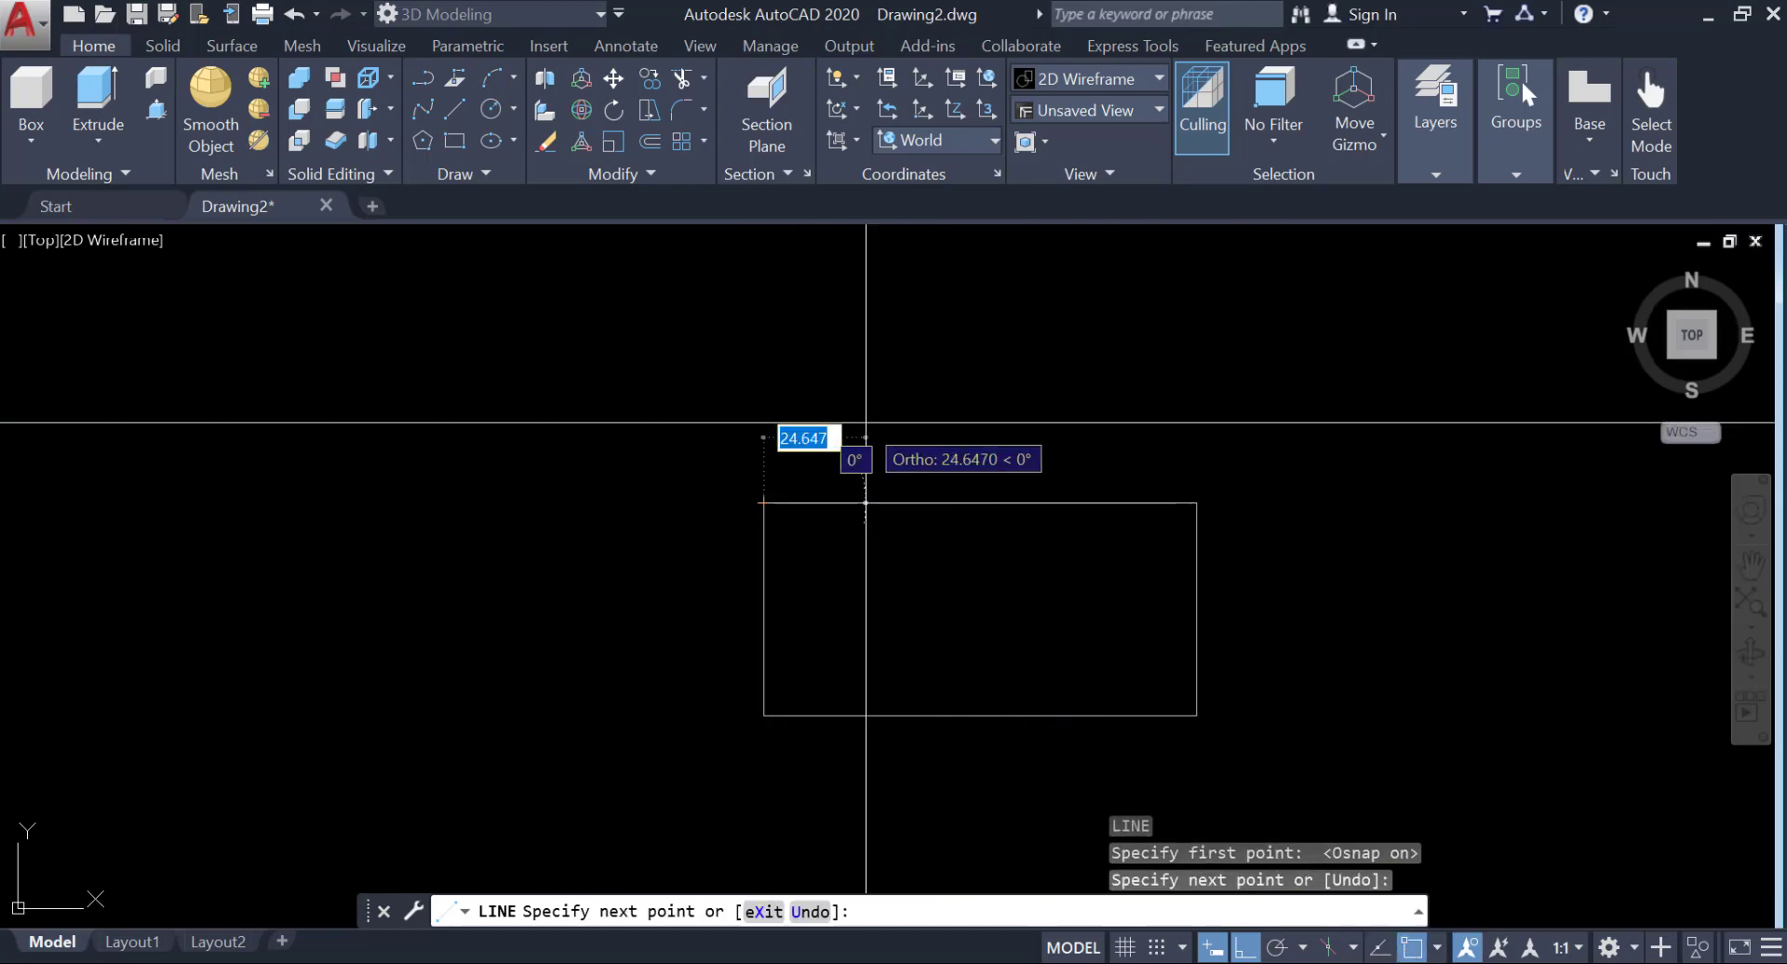
right_click(866, 425)
click(907, 439)
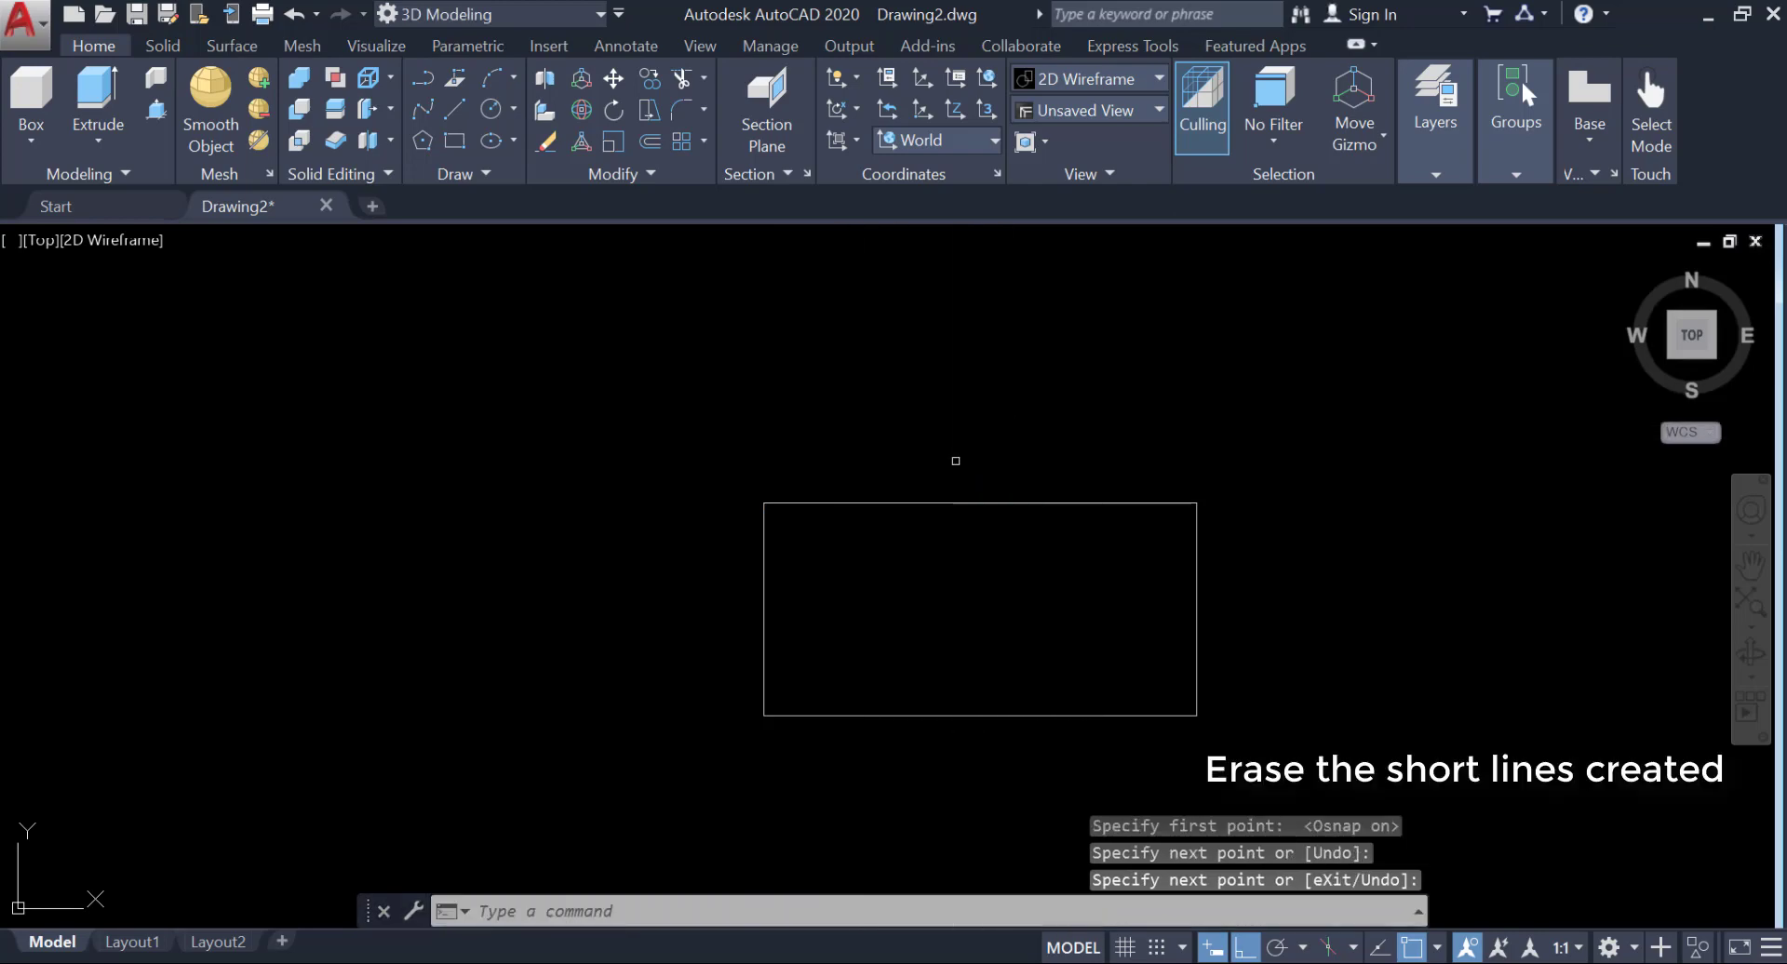
Erase the four short segments at the lower-left and lower-right corners.
text(e)
key(Return)
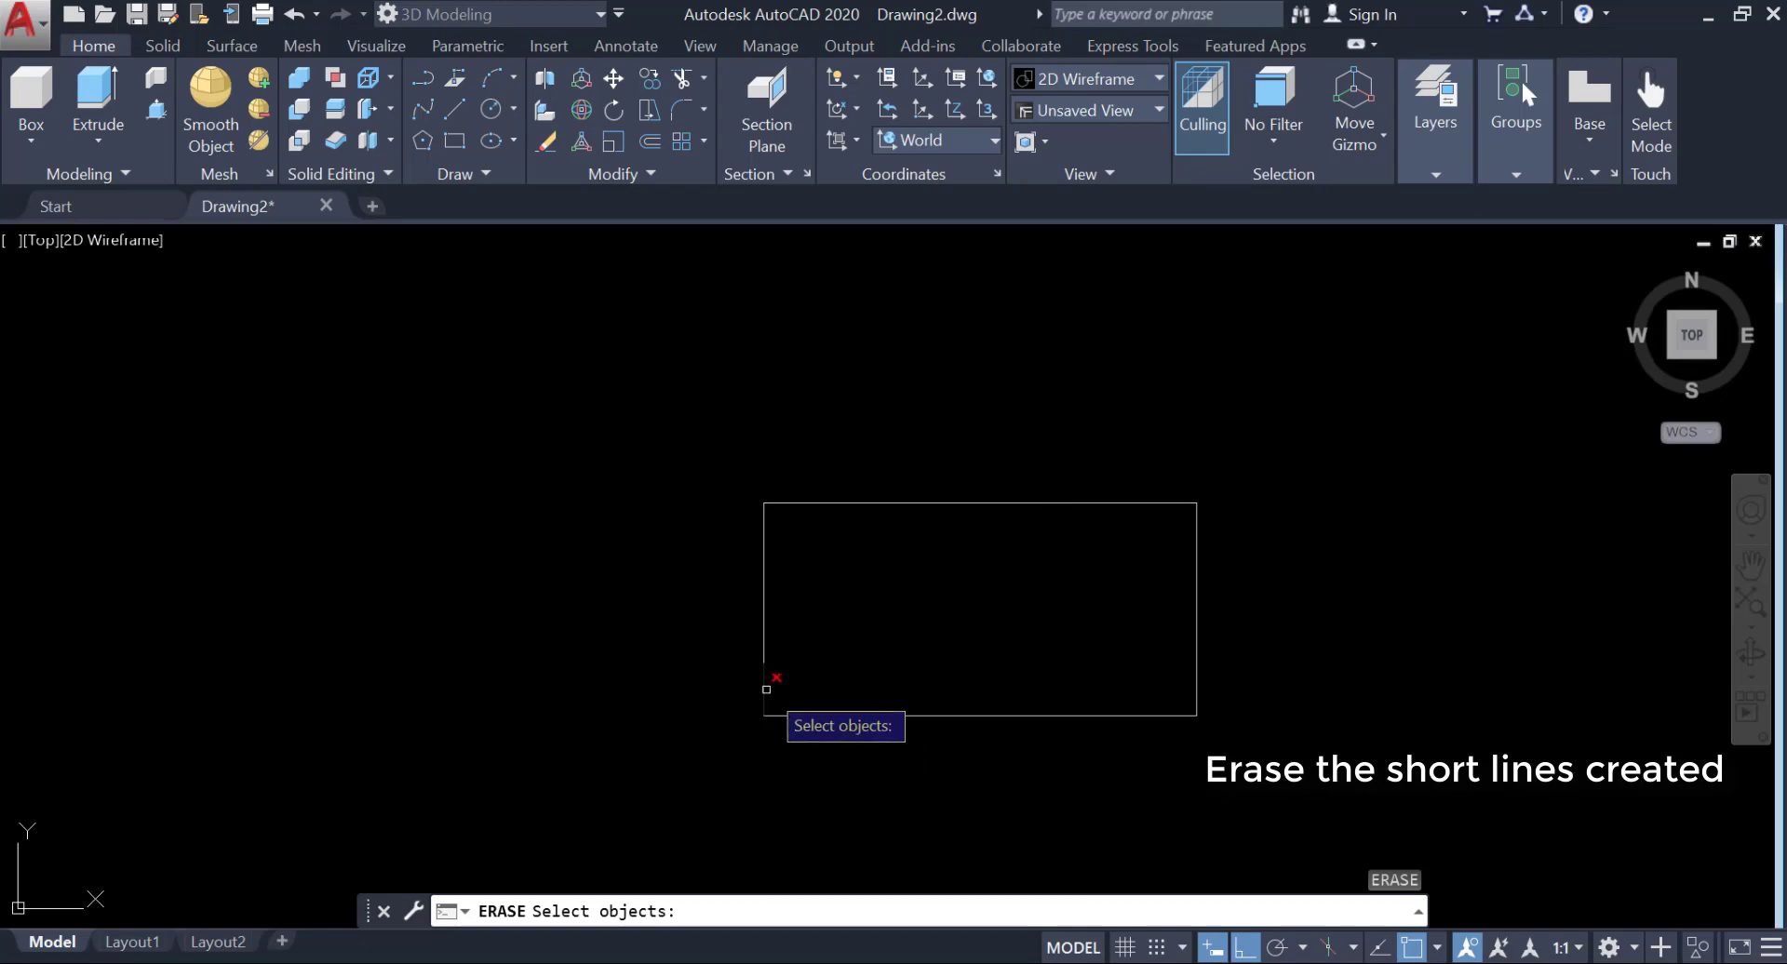
click(765, 688)
click(789, 716)
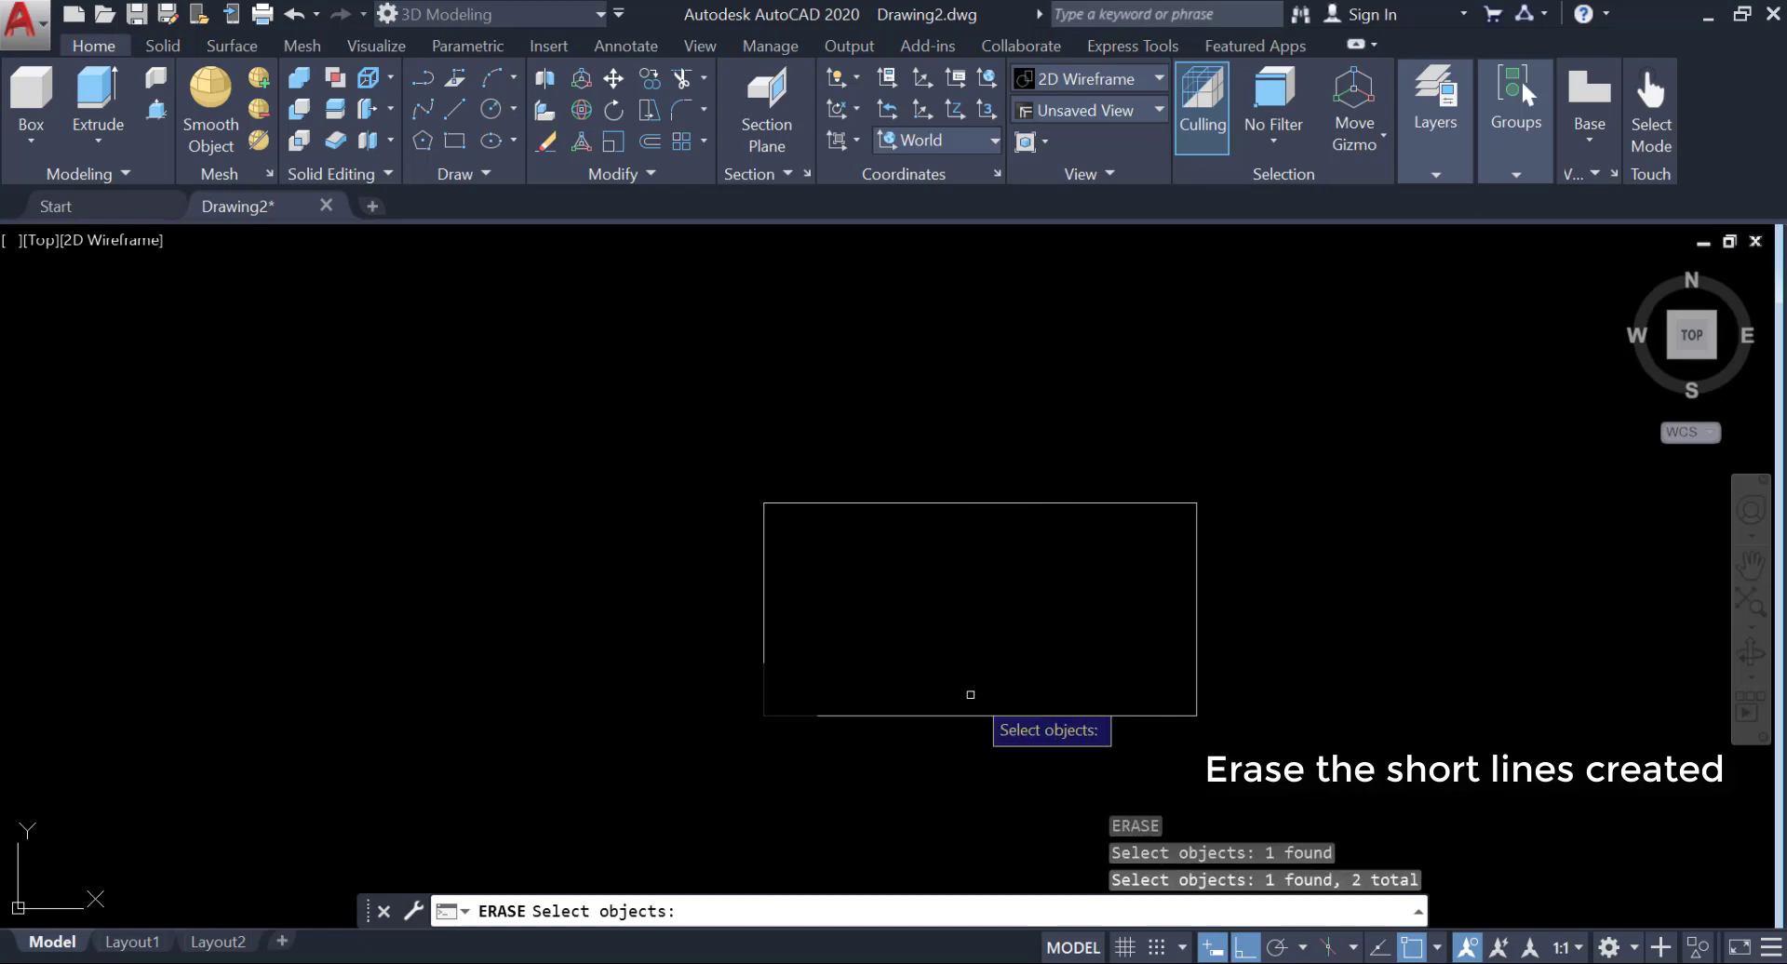
click(1210, 664)
click(1200, 693)
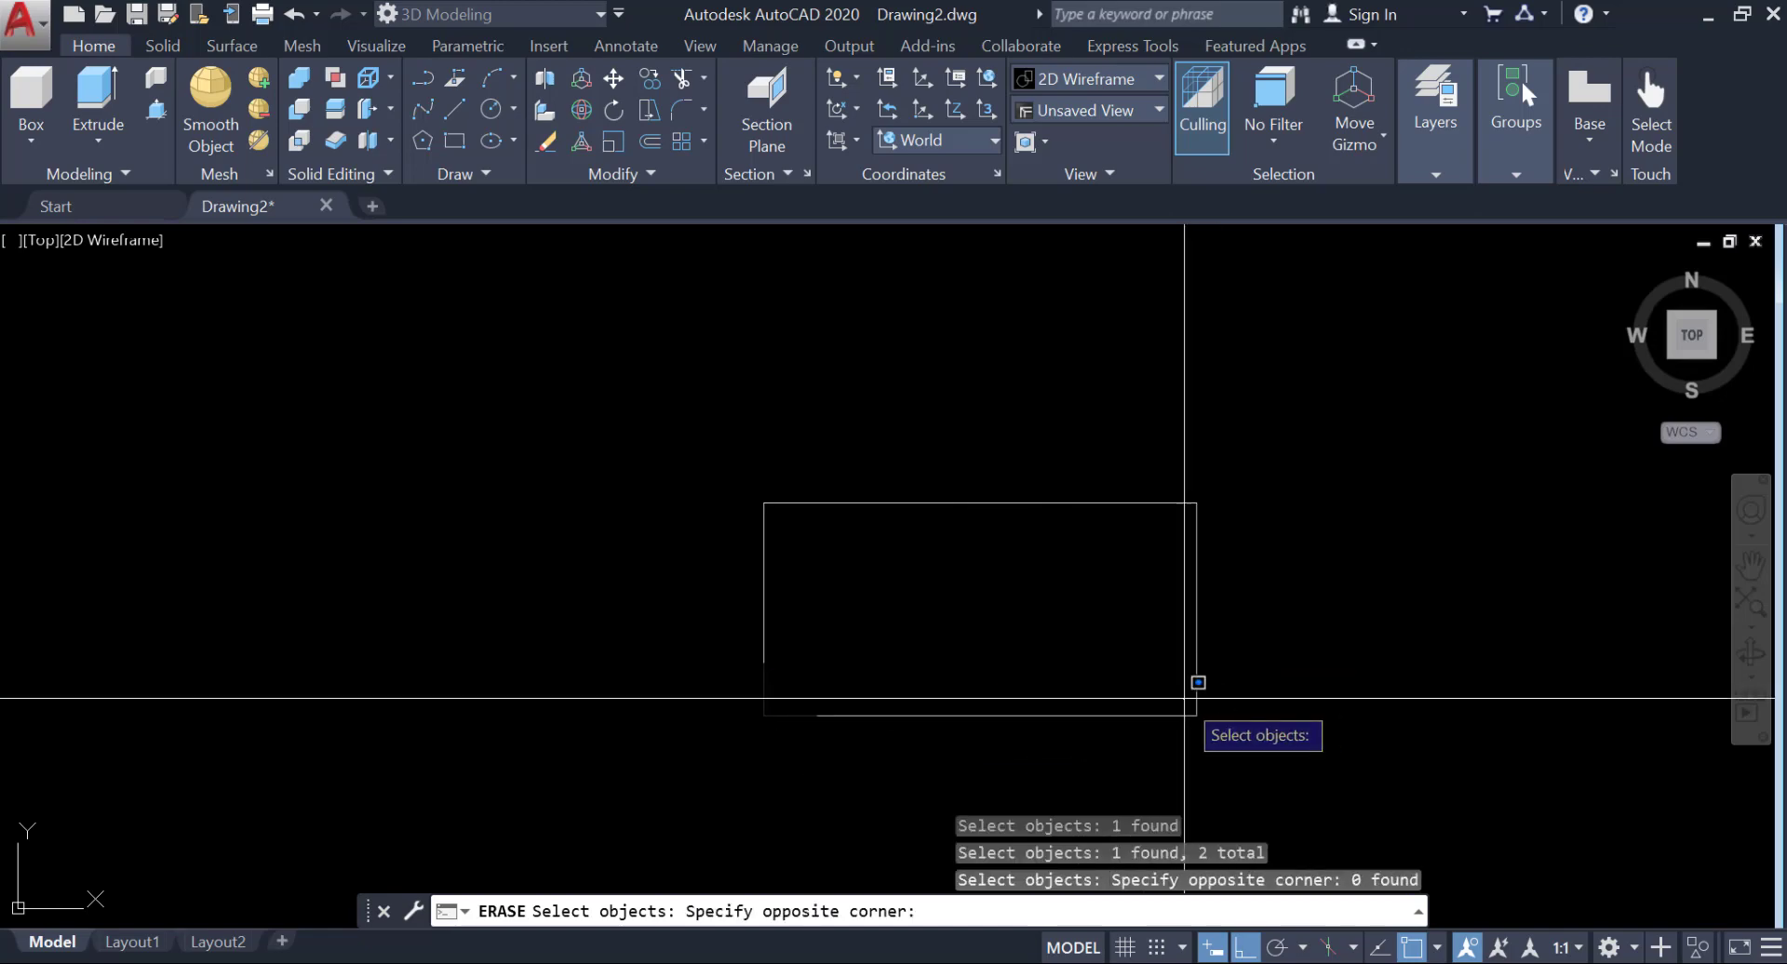
click(1190, 723)
click(1195, 712)
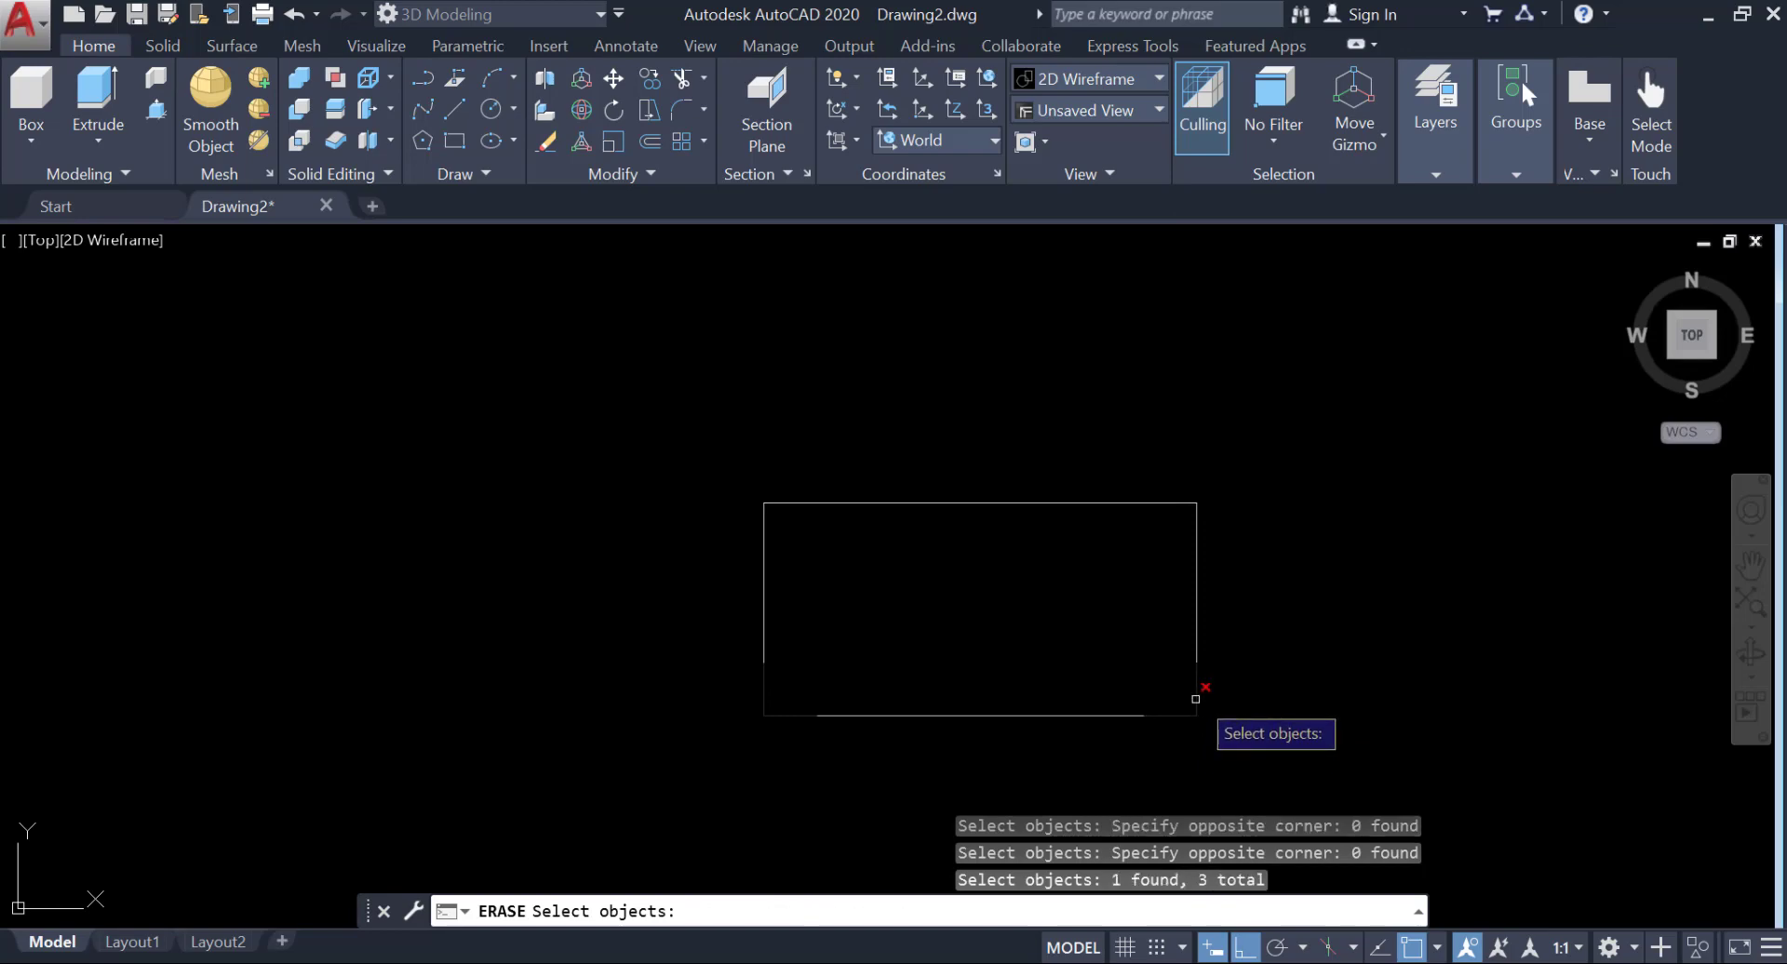
click(1197, 689)
key(Escape)
text(l)
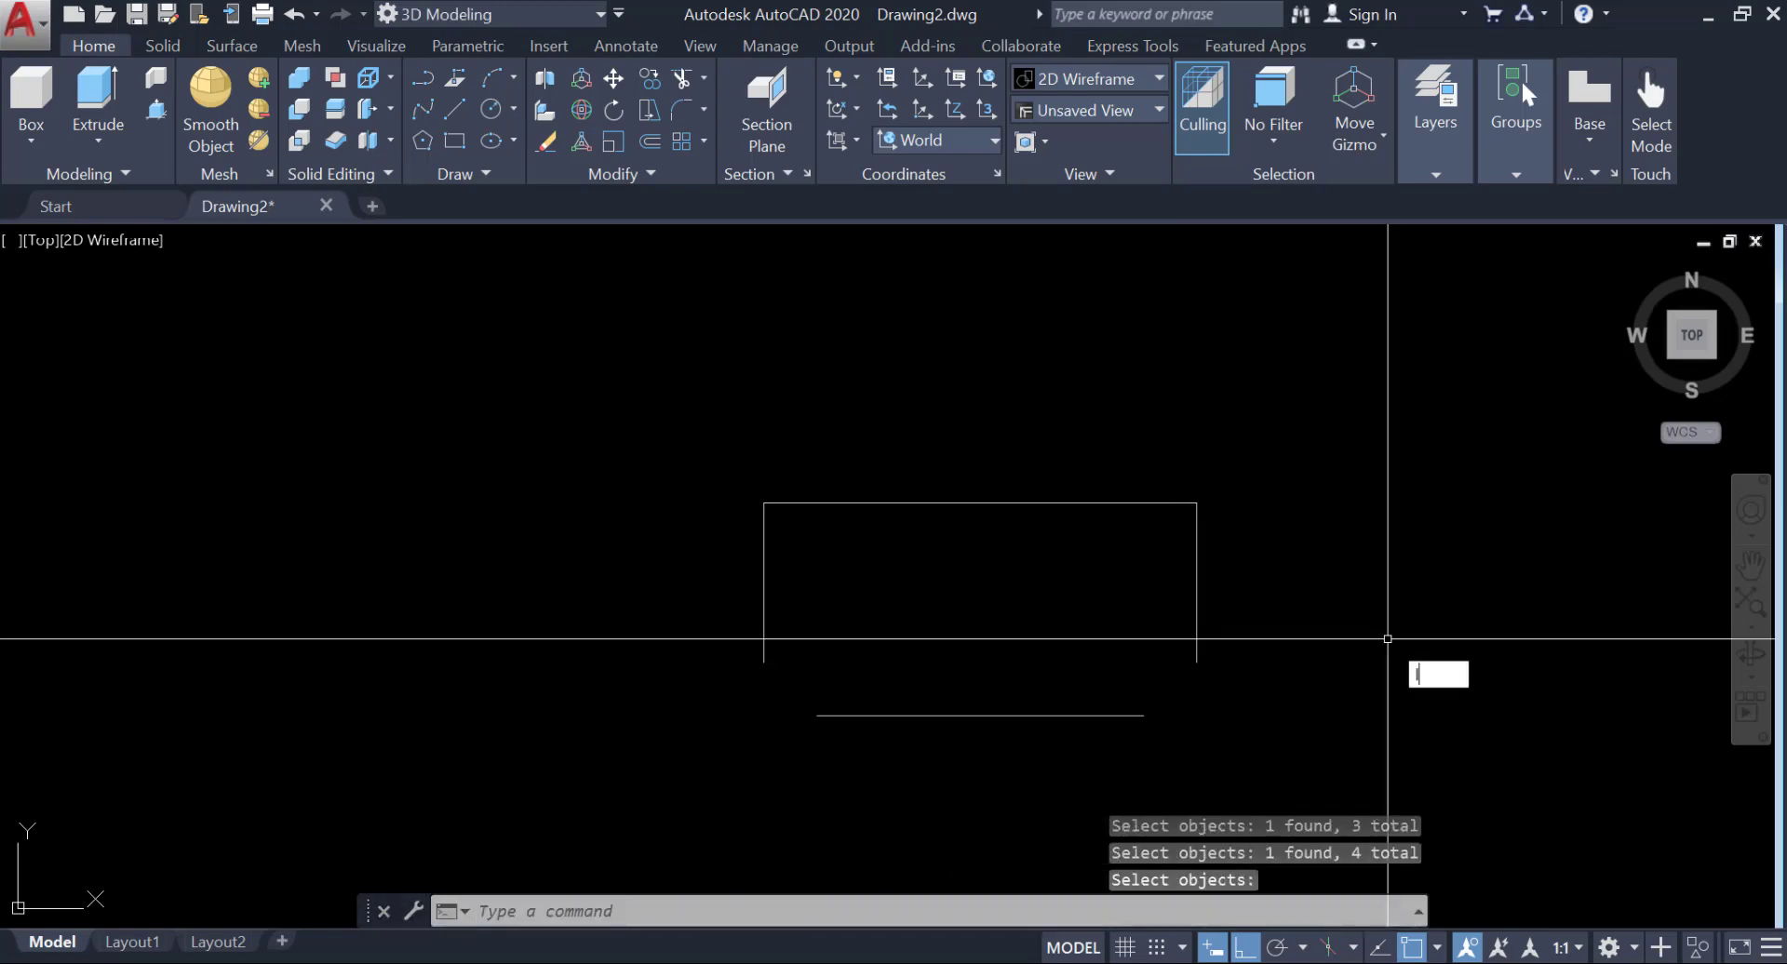
key(Return)
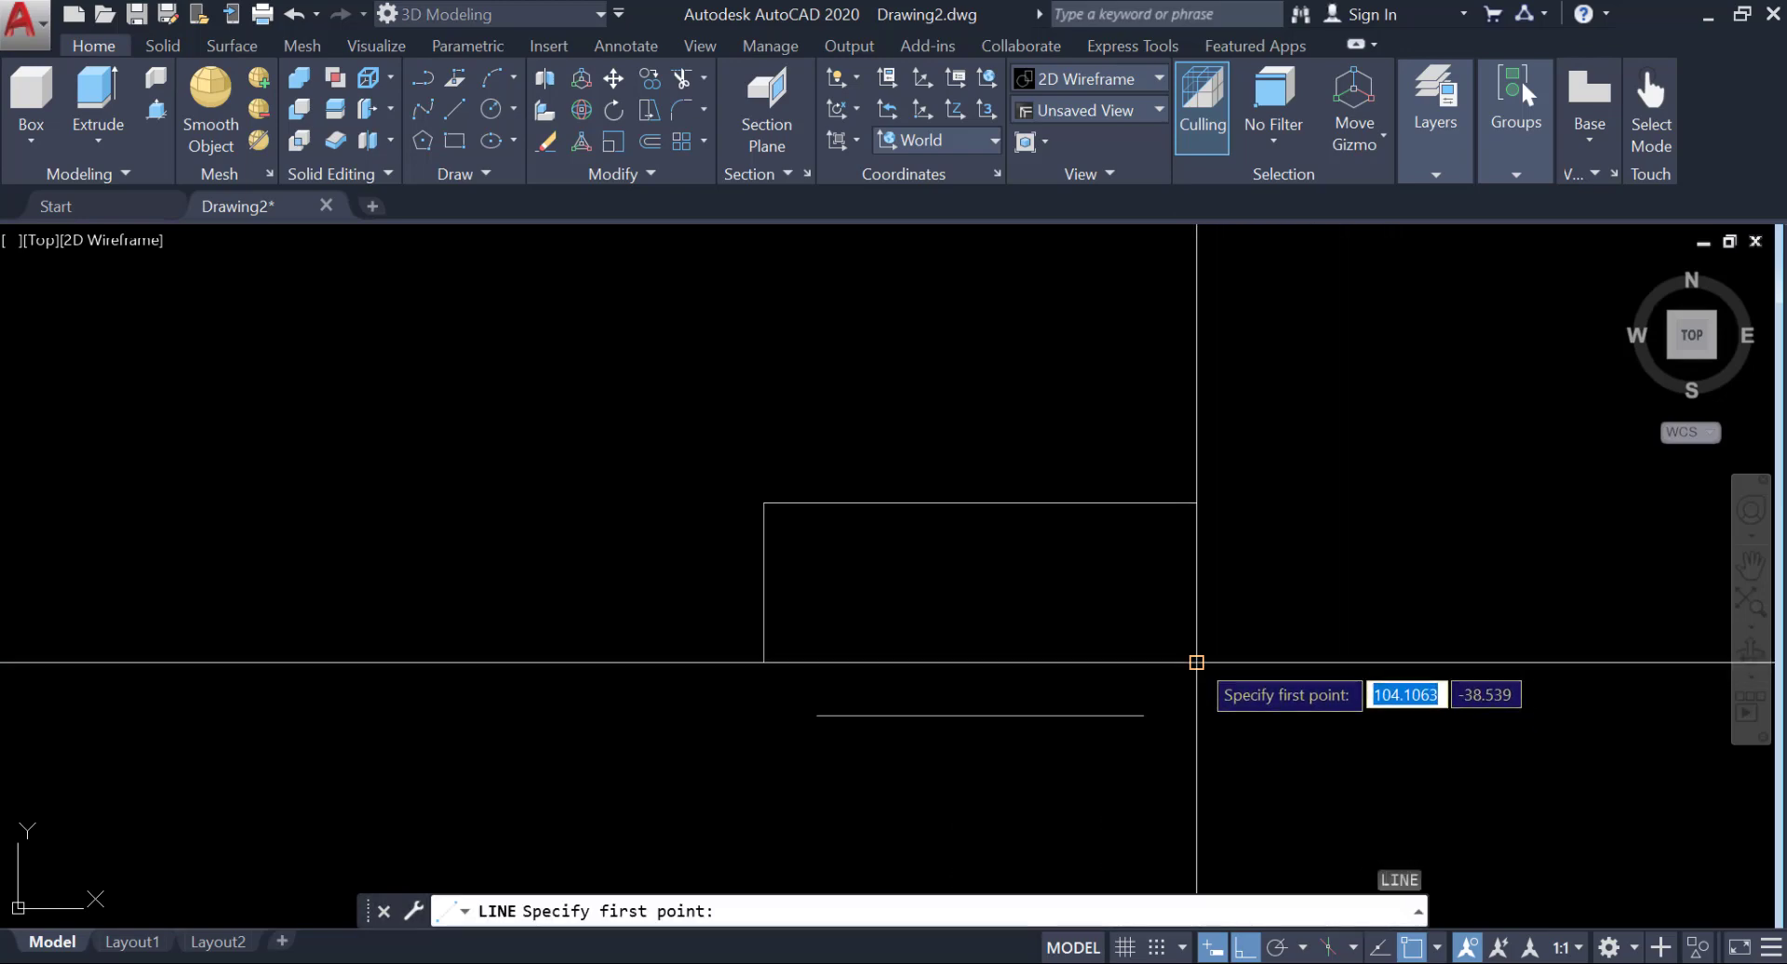
Discard the stray vertical segment at the right side and turn on Polar Tracking.
click(1196, 714)
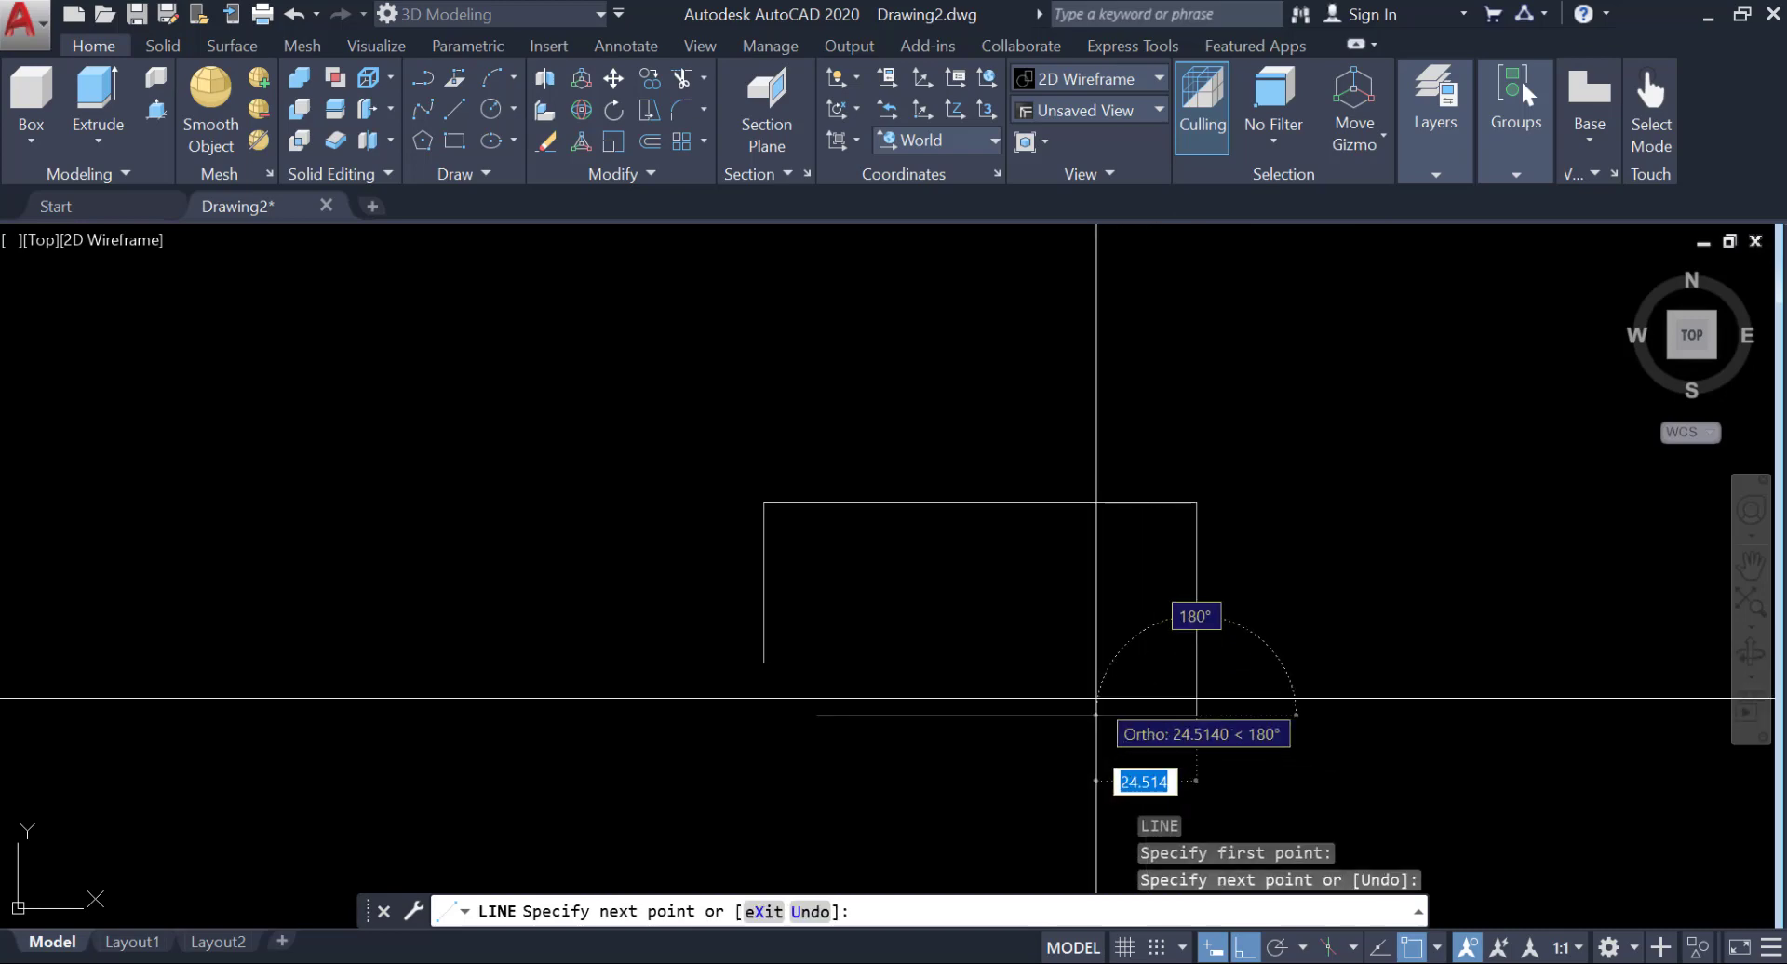
key(Return)
key(ctrl+z)
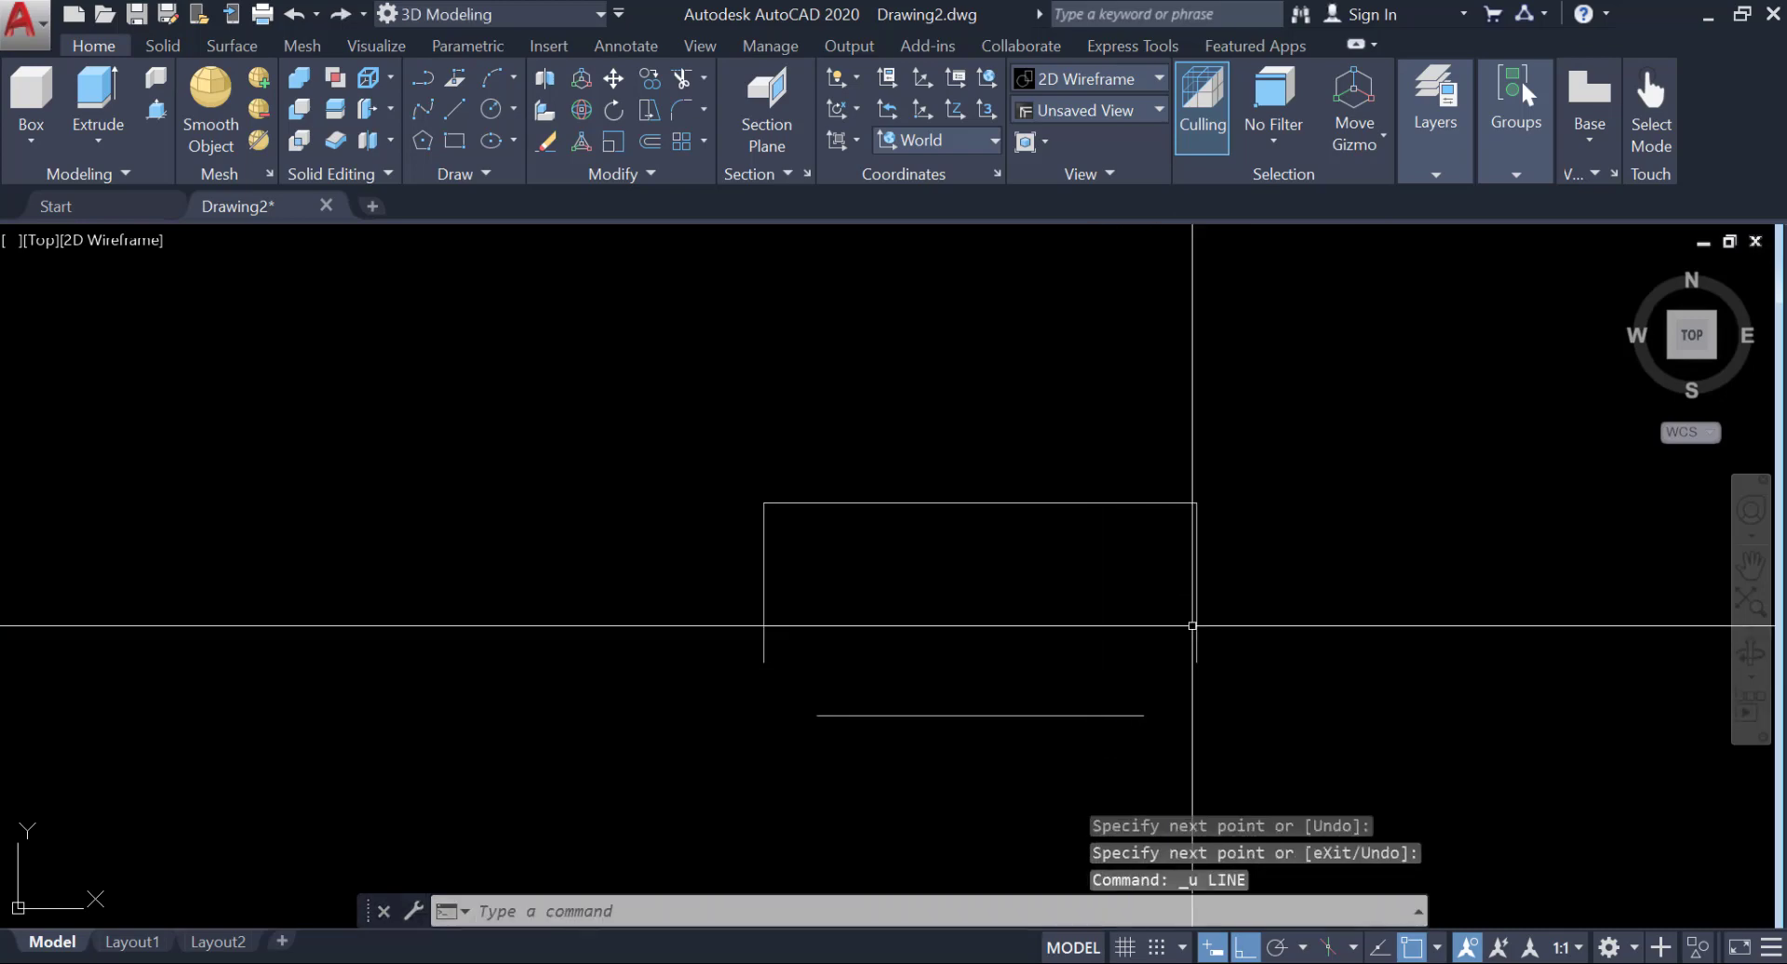
click(1281, 945)
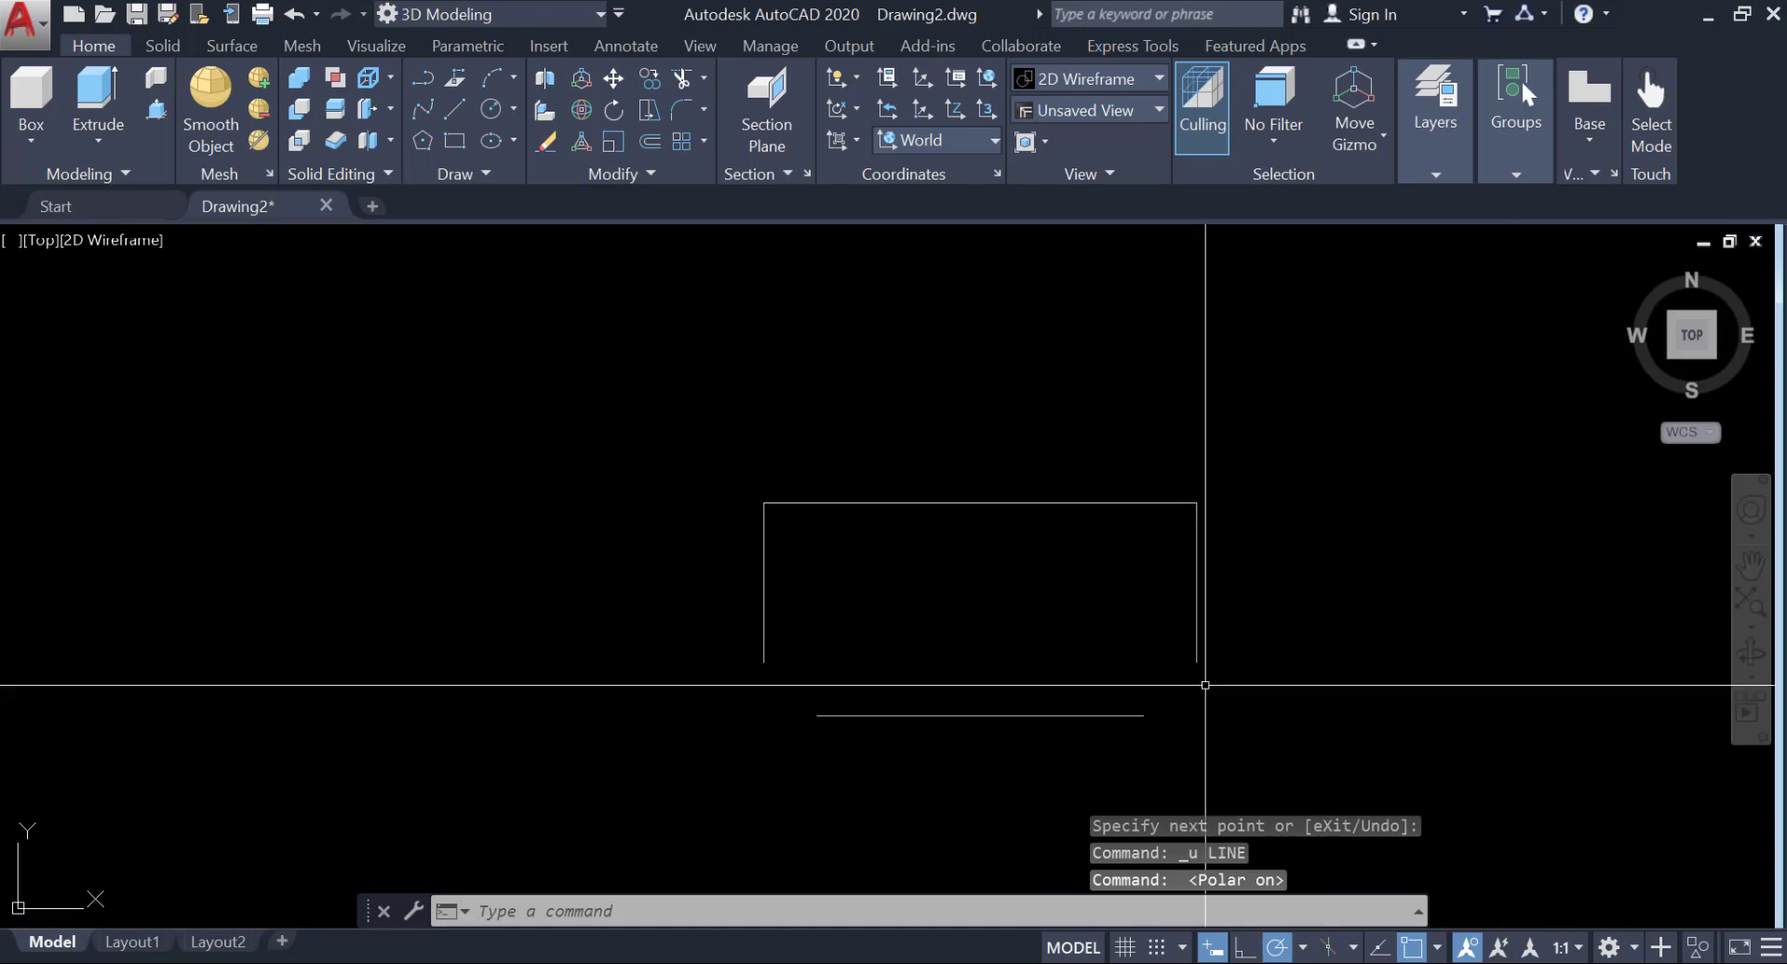
Draw 45° chamfer lines joining the right and left side edges to the bottom edge.
text(l)
key(Return)
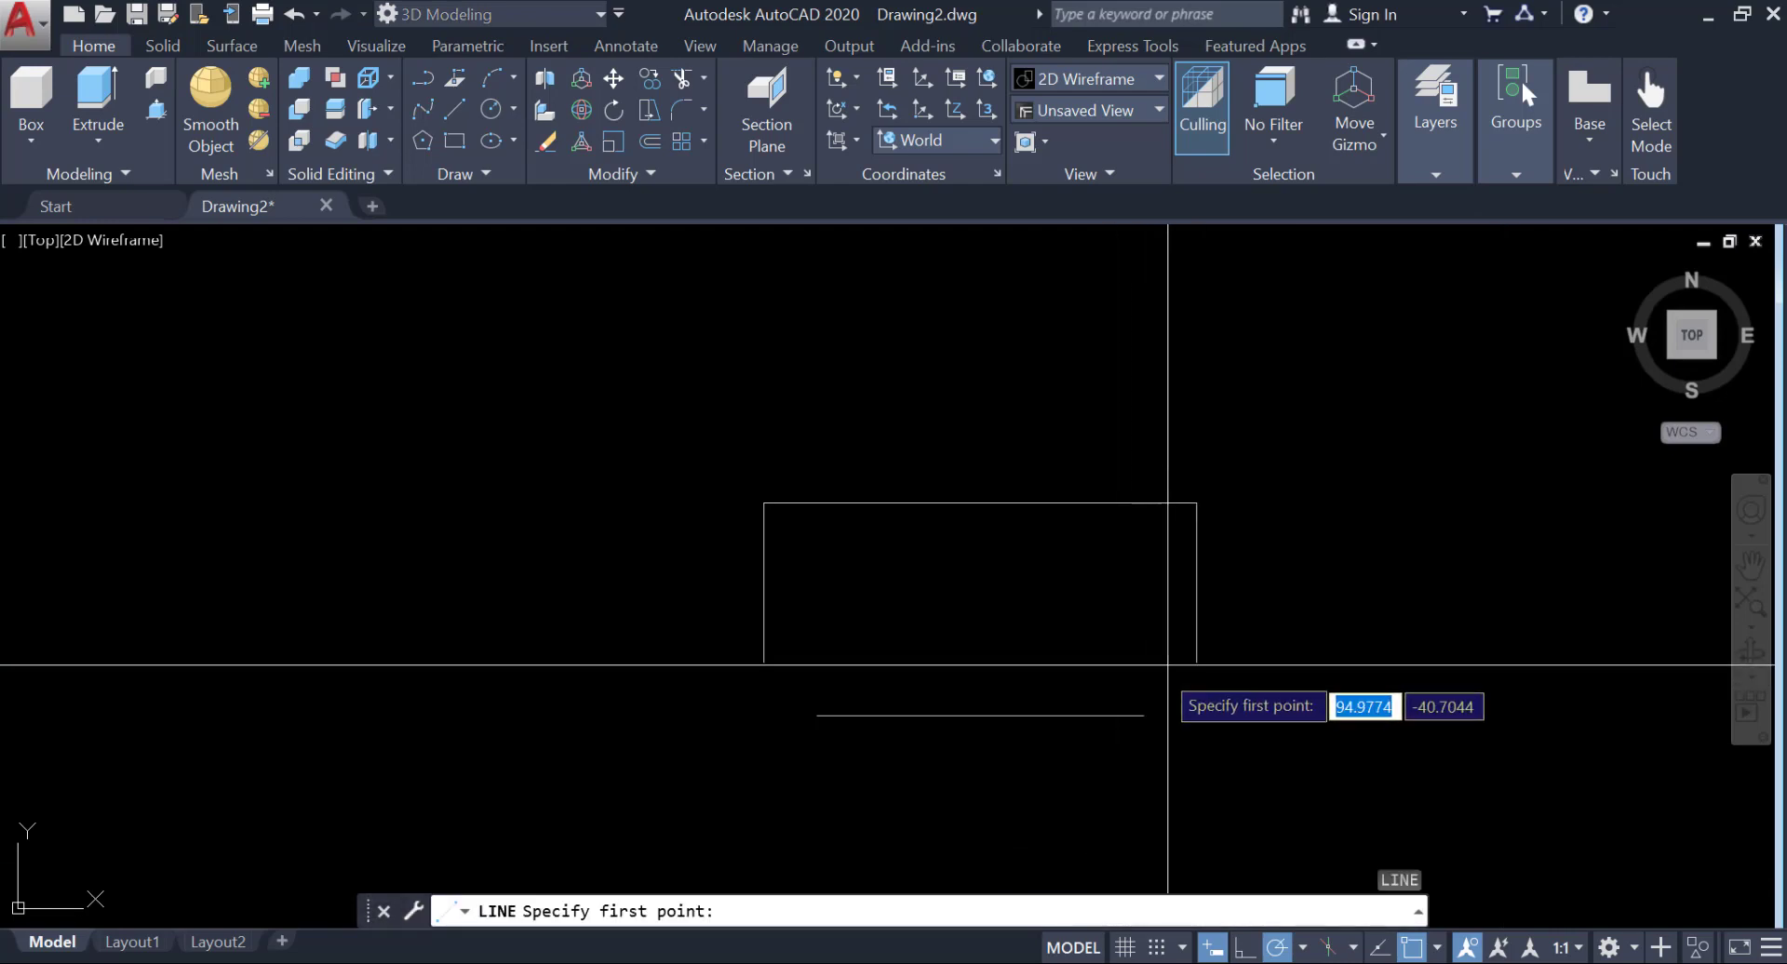
click(1196, 663)
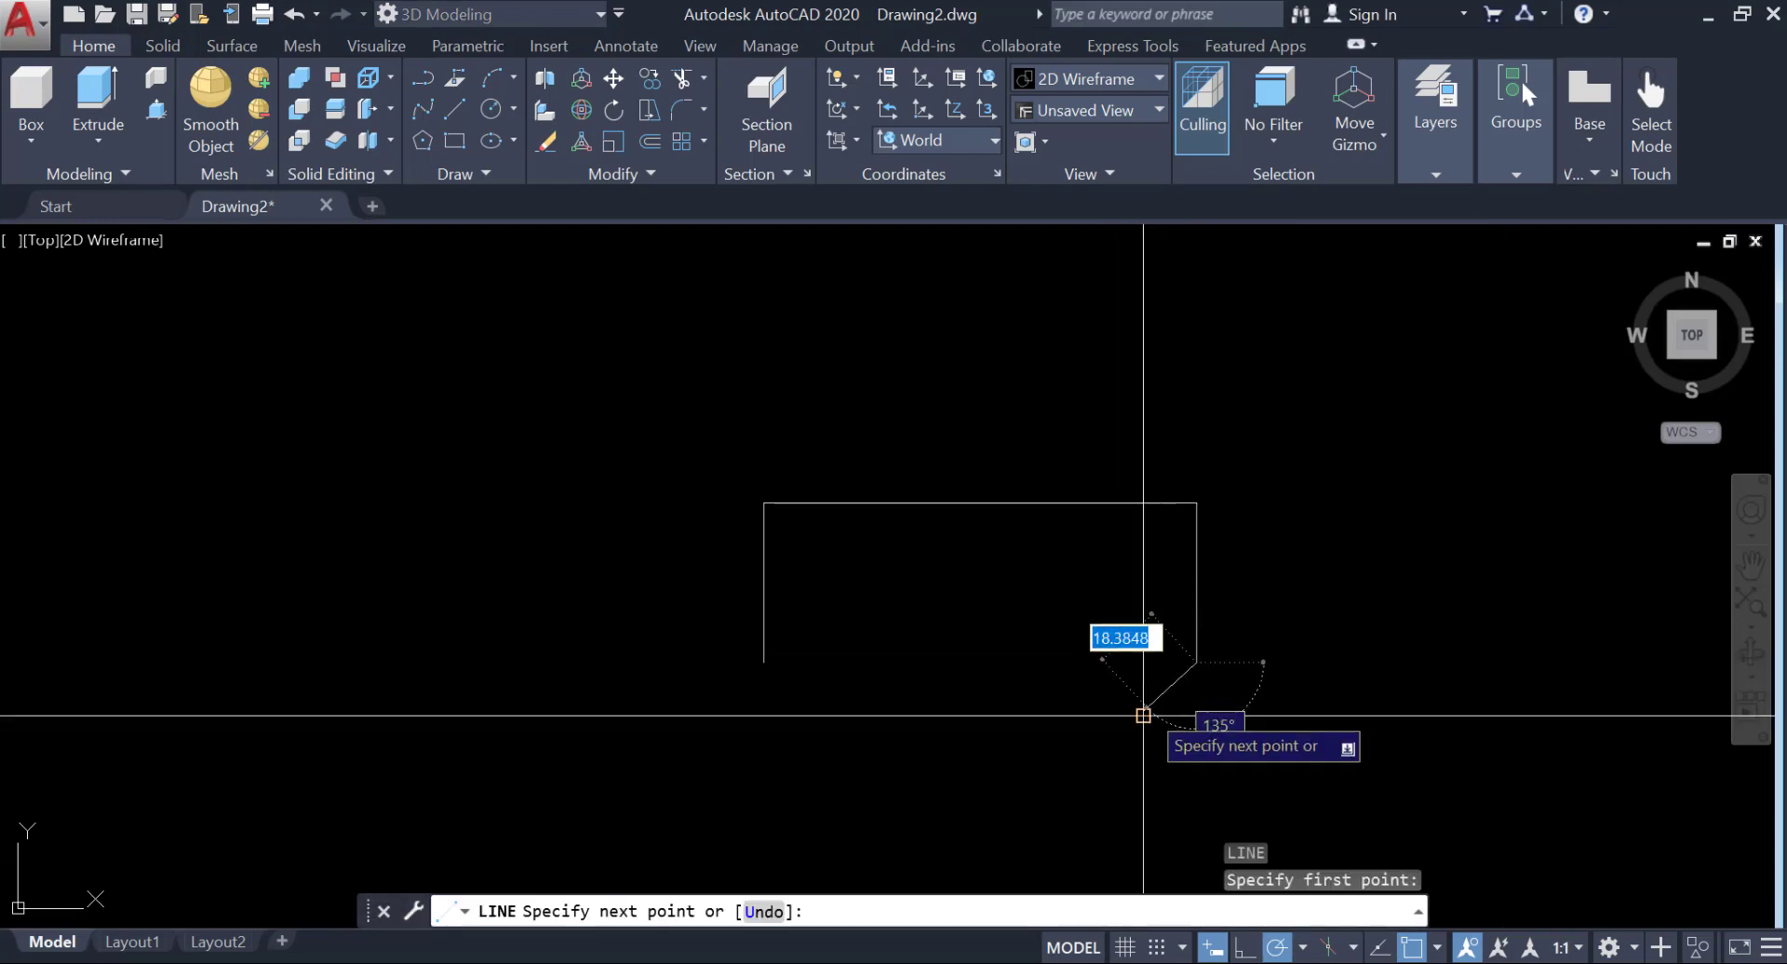
click(1144, 715)
key(Return)
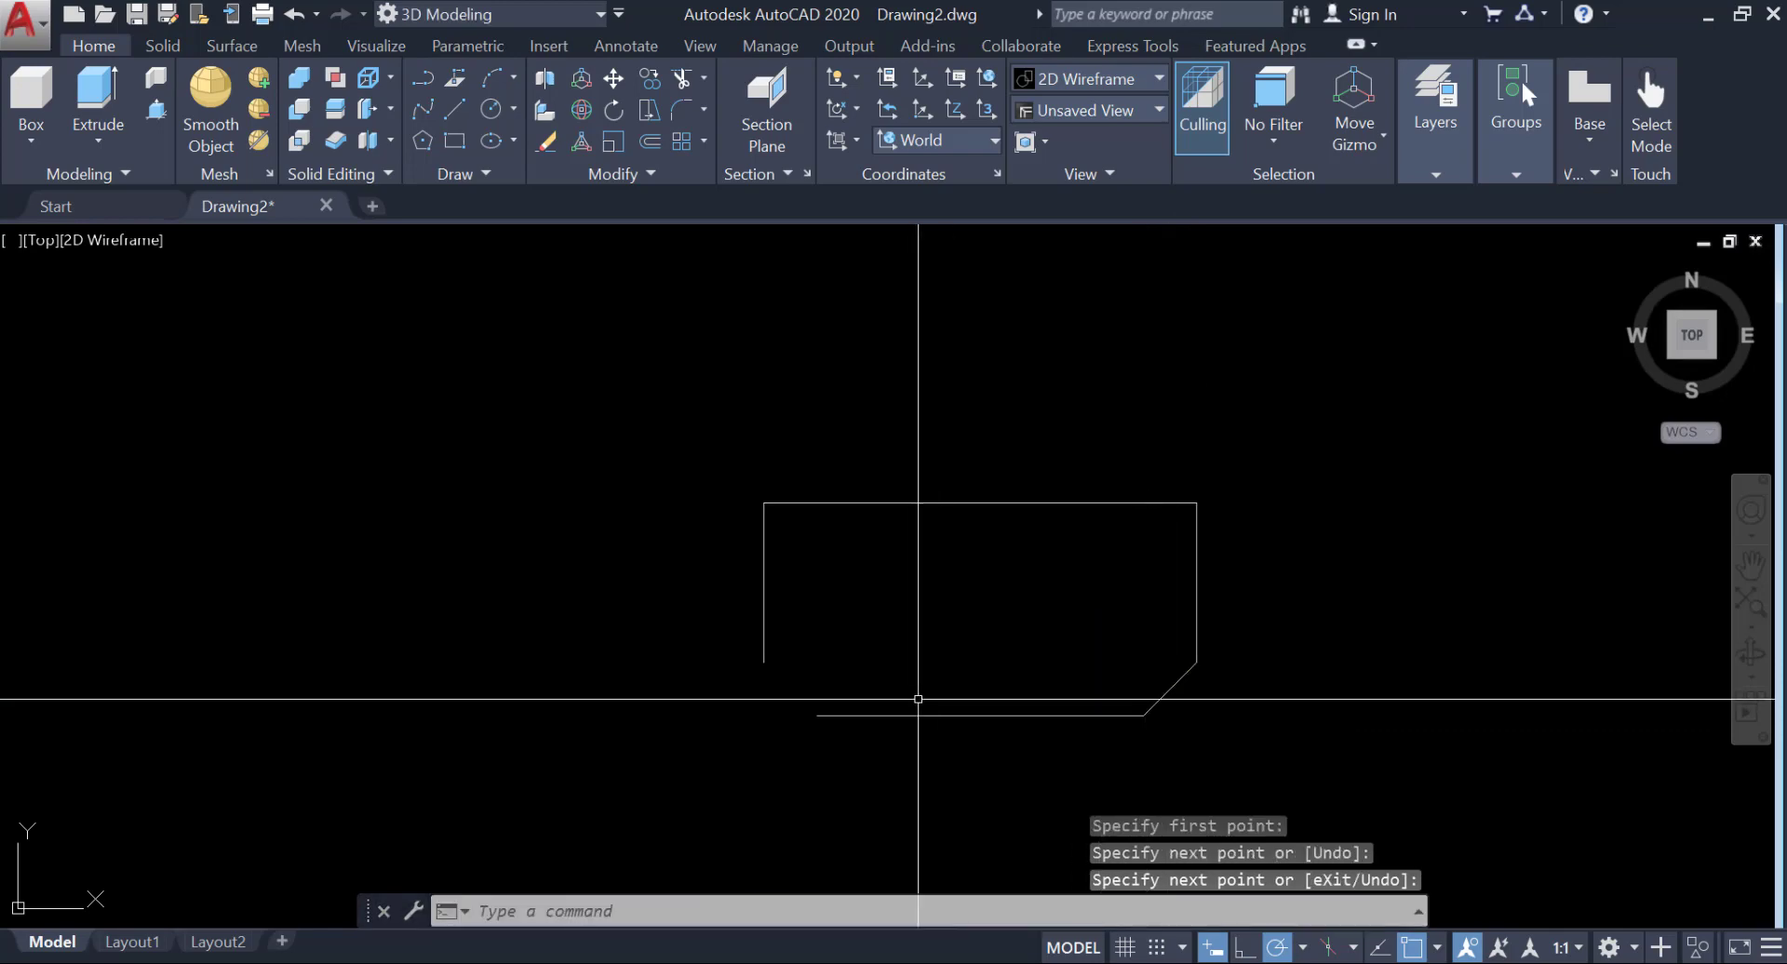
key(Return)
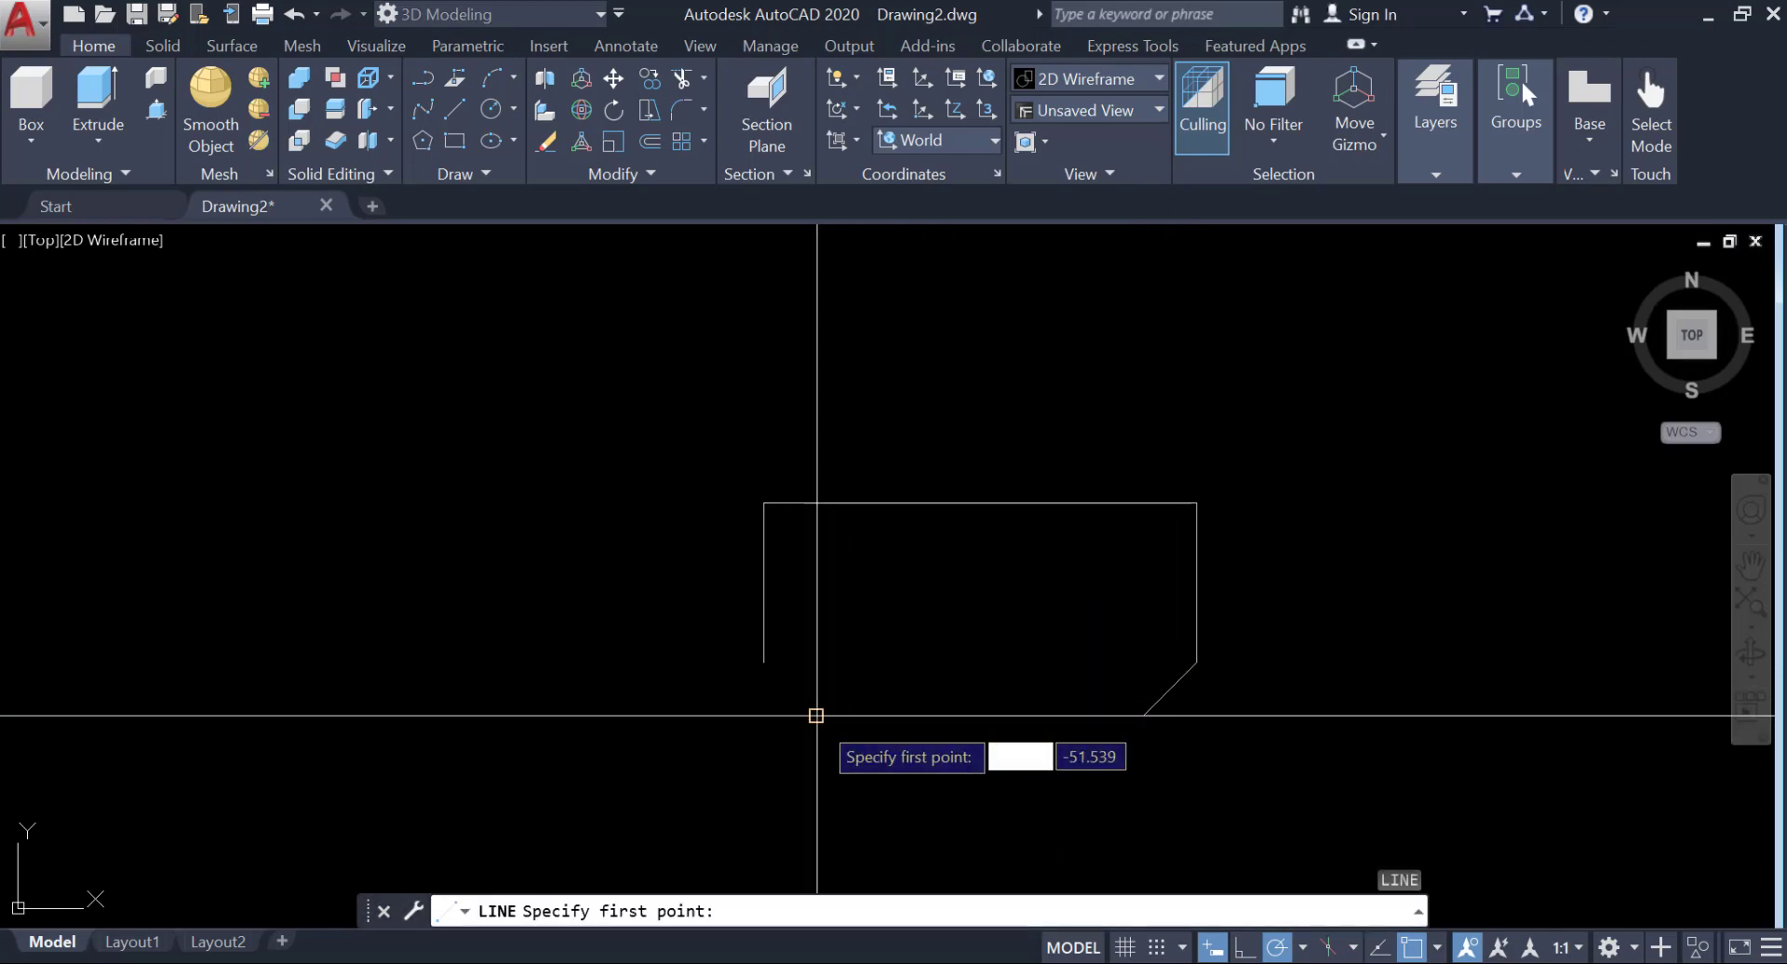
click(816, 715)
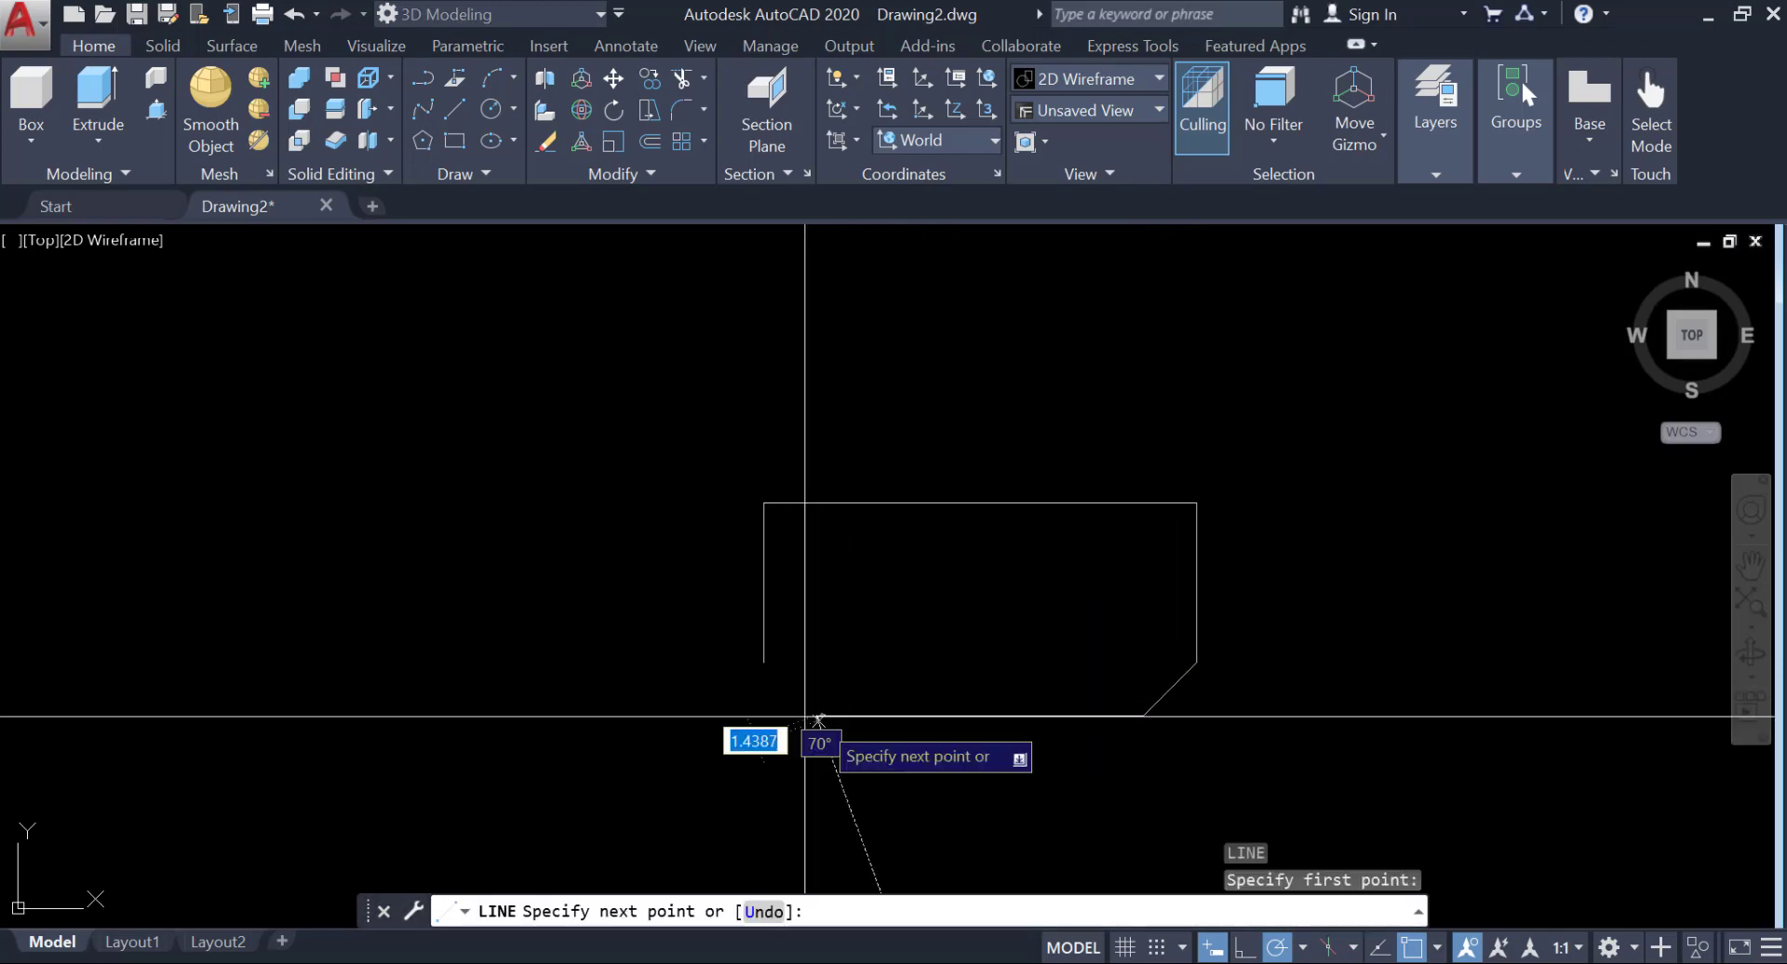
click(764, 662)
key(Escape)
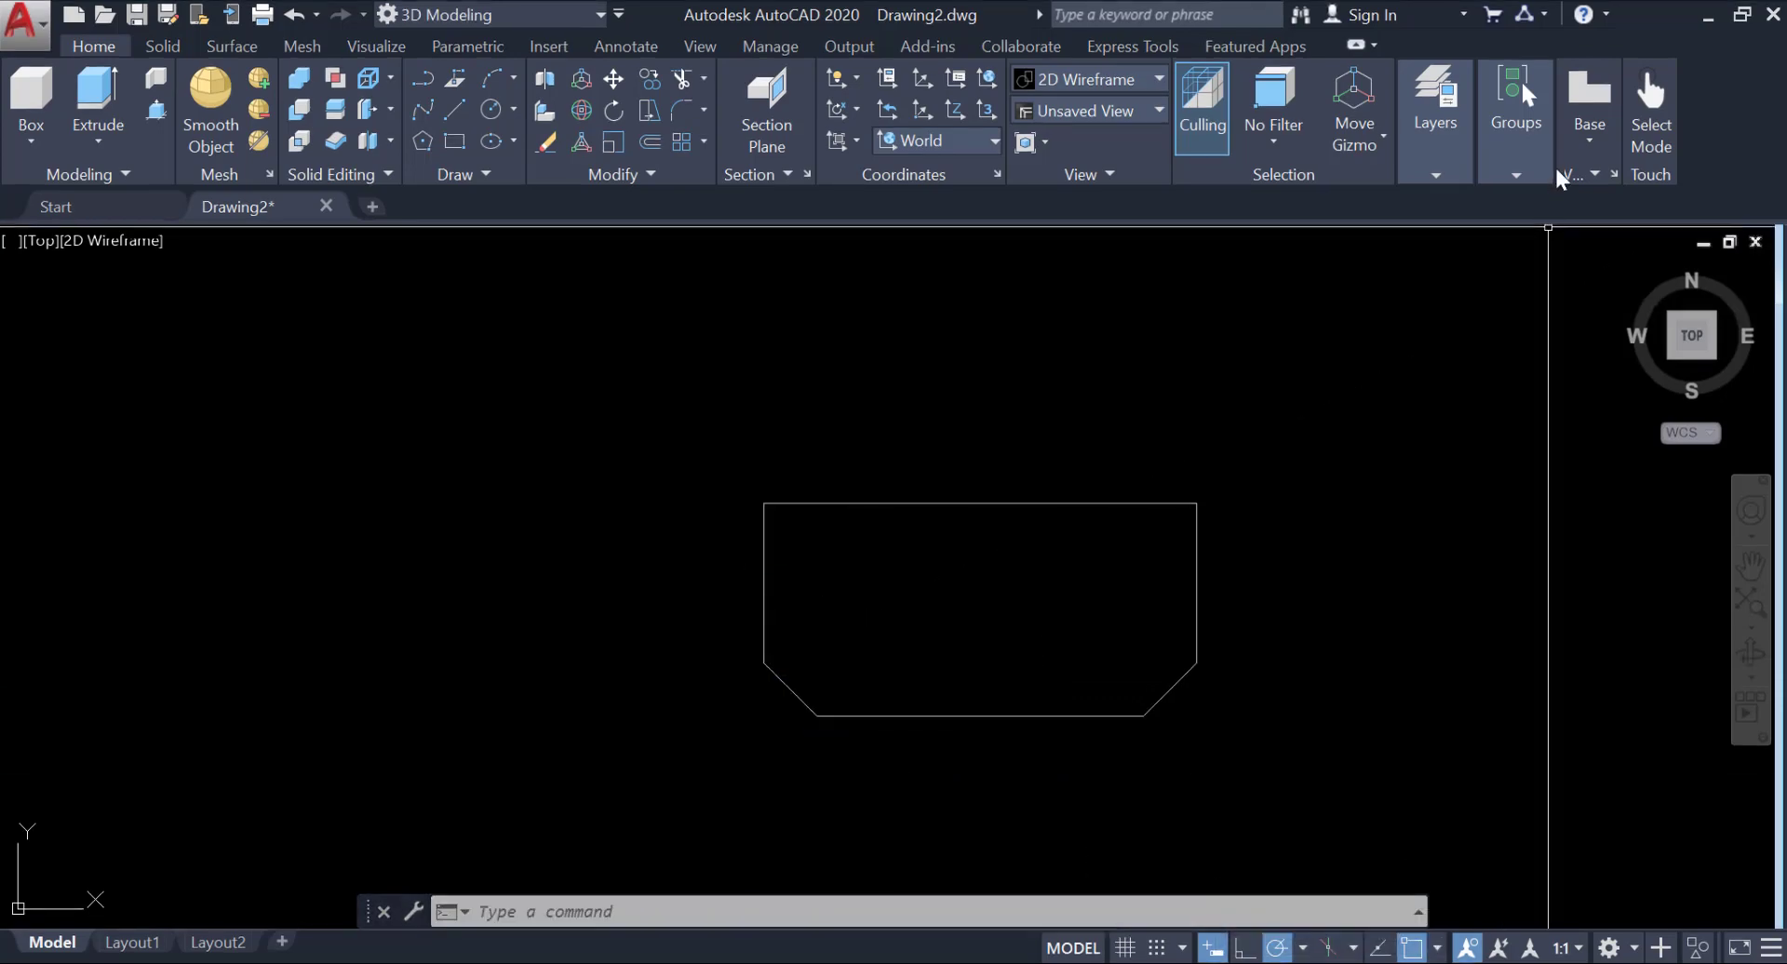
click(1437, 167)
On the Center Line layer, draw a 52-long vertical centre line up from the bottom edge near the right chamfer.
click(1365, 207)
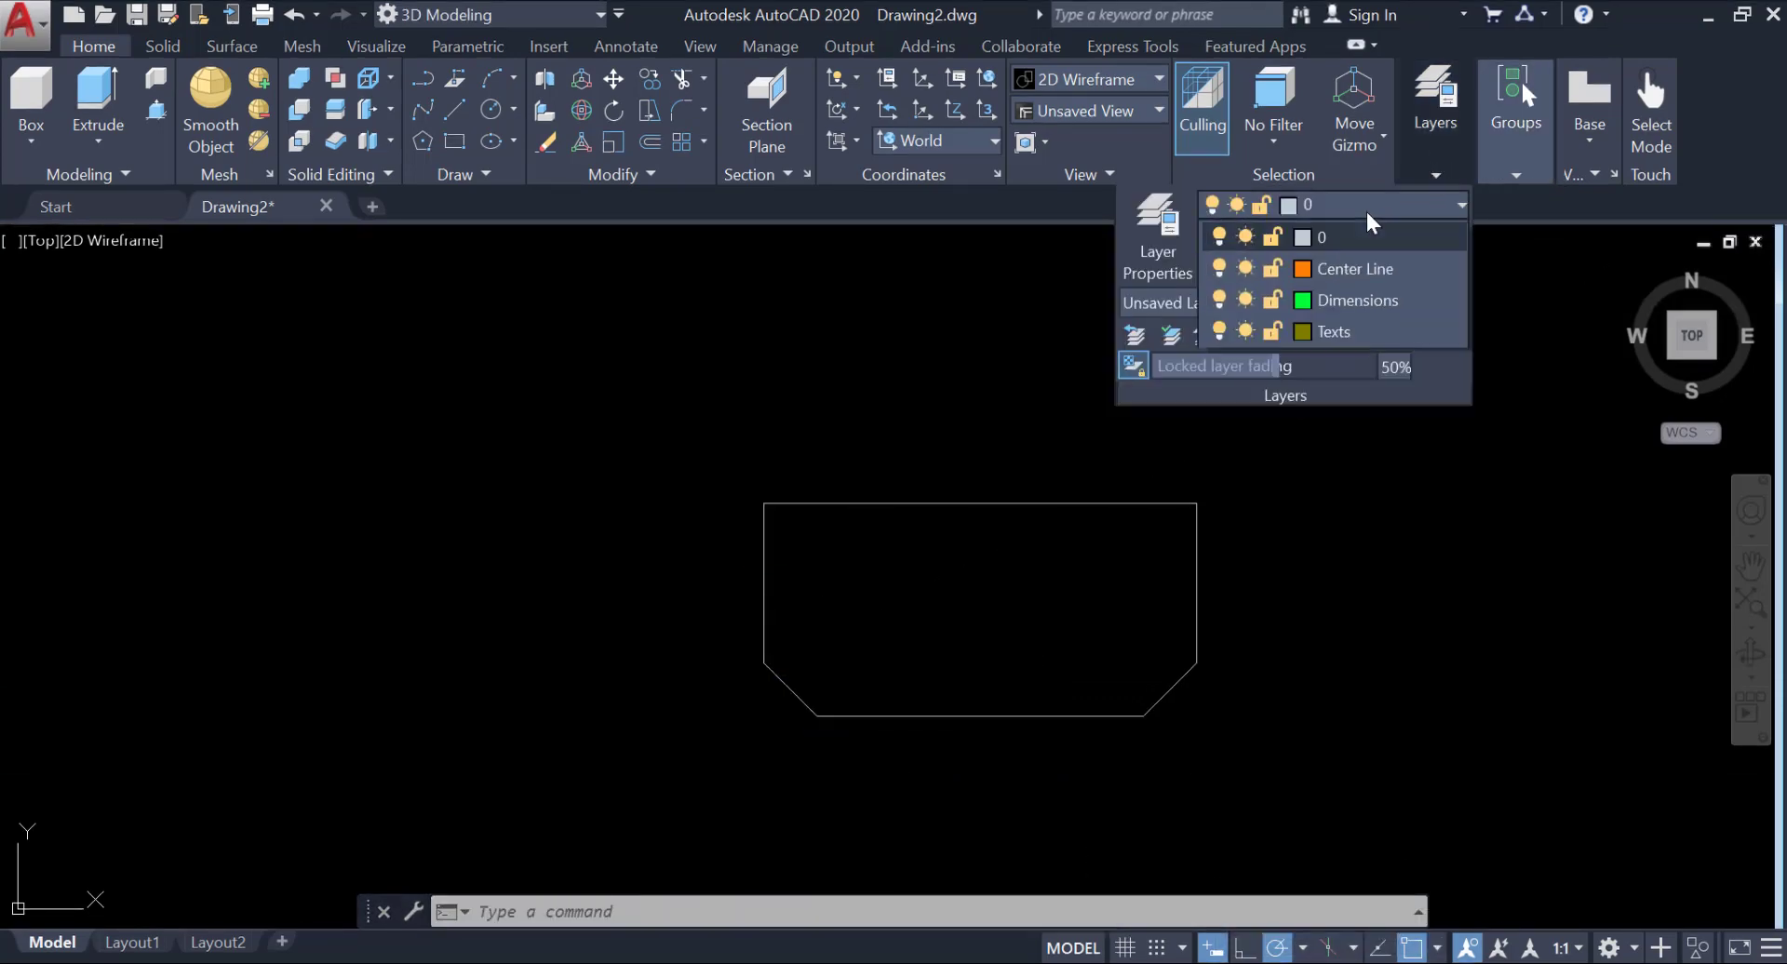
click(1356, 268)
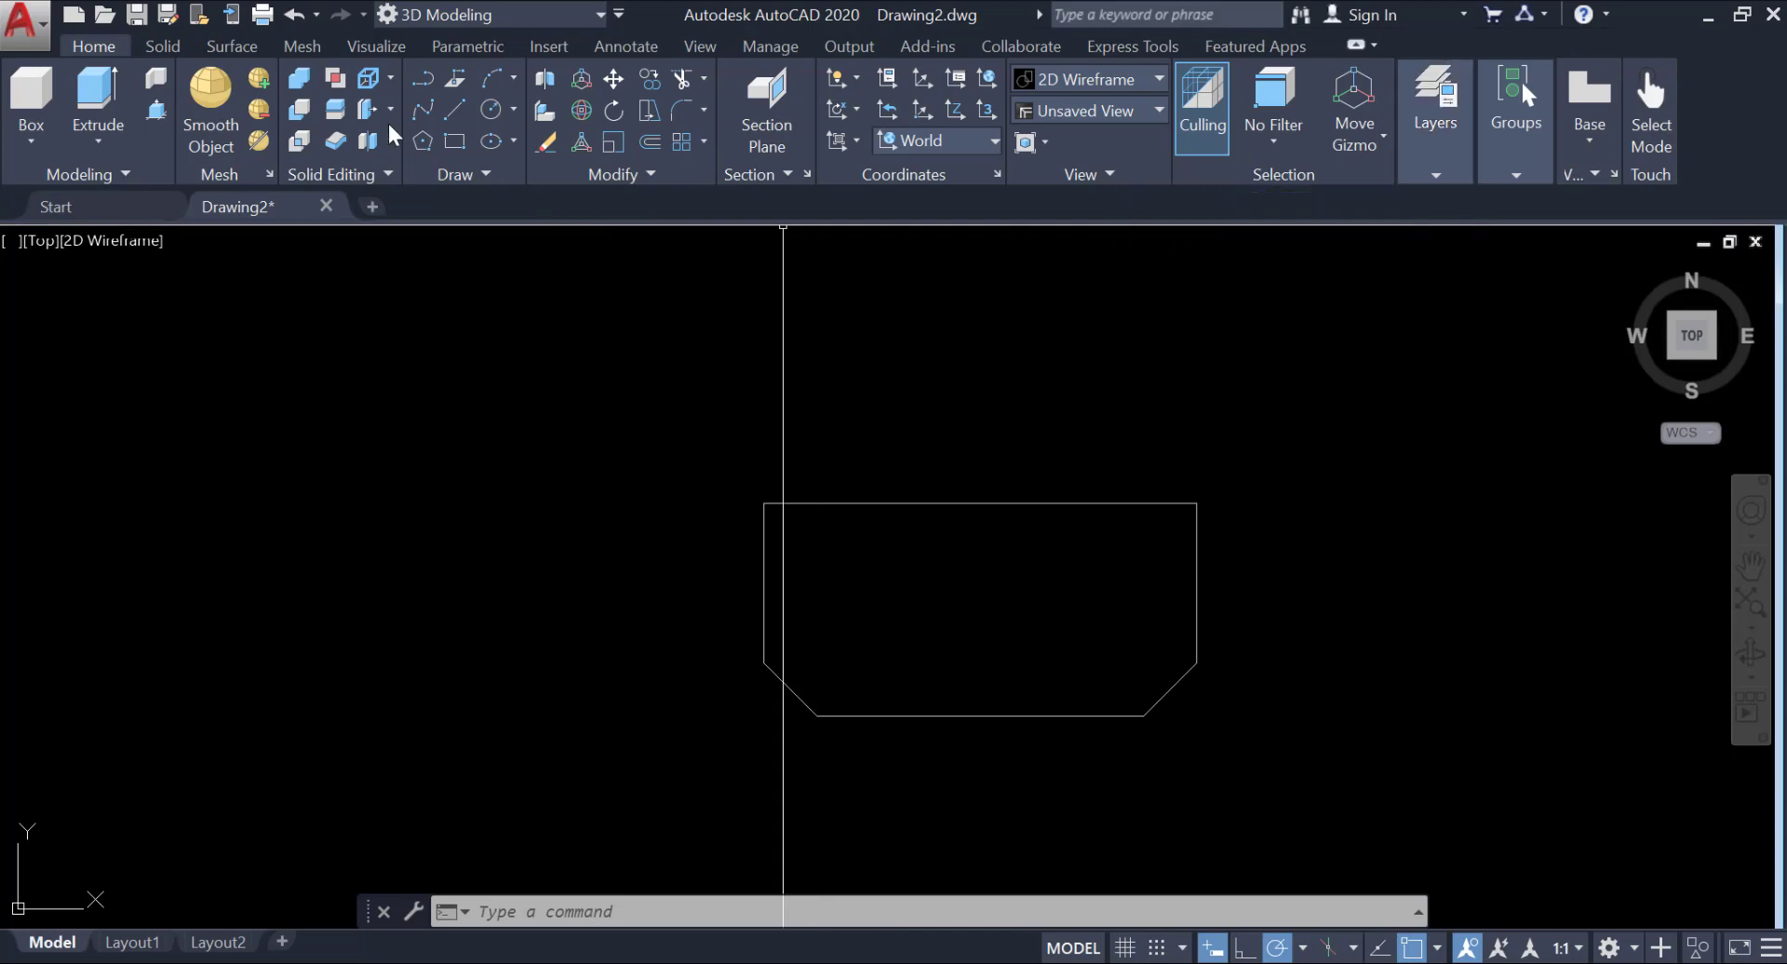
click(455, 108)
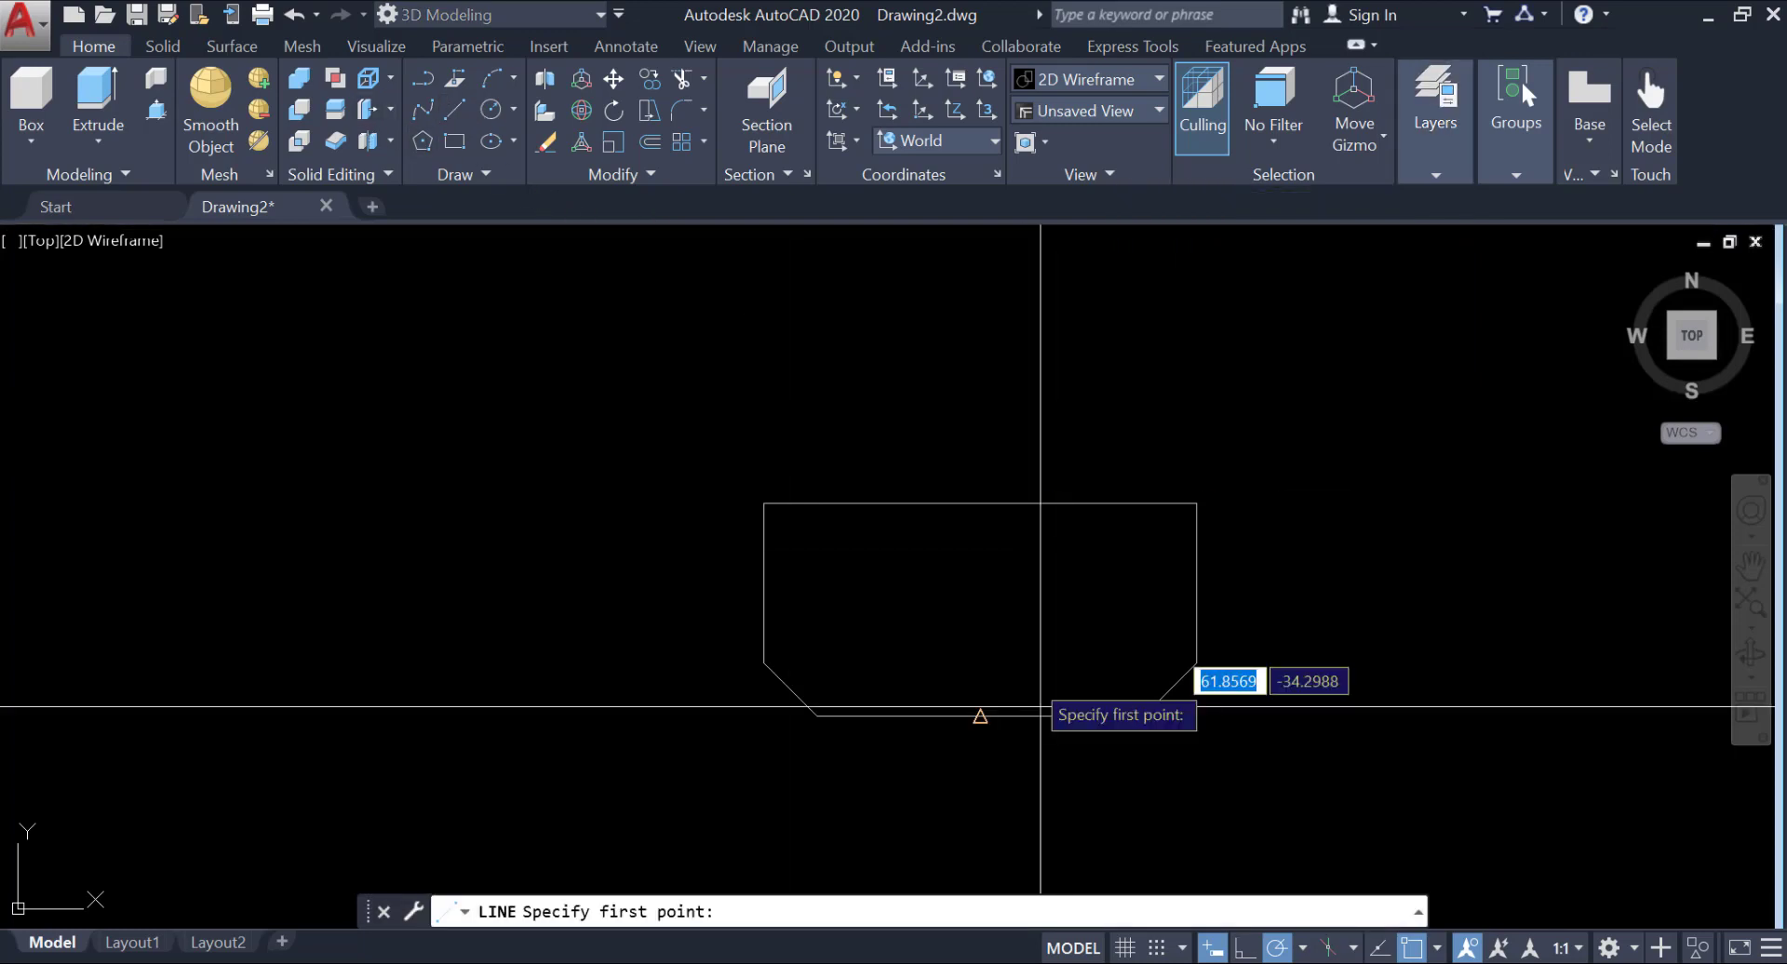
click(1143, 715)
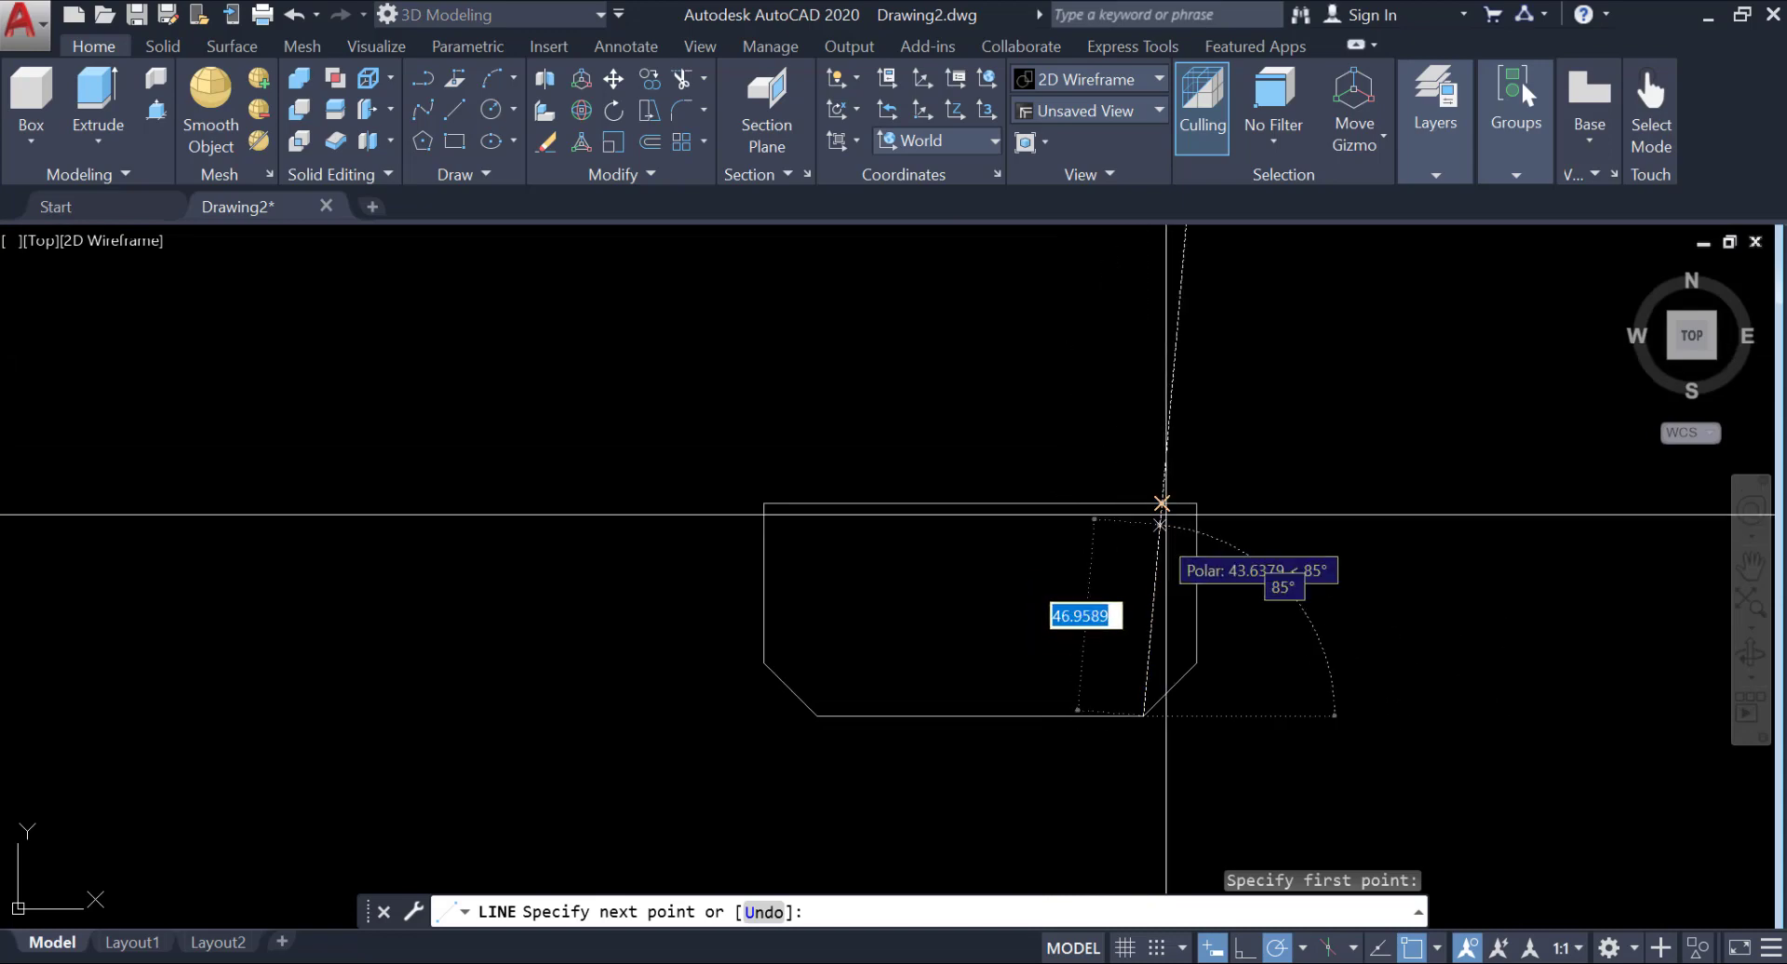
text(52)
key(Return)
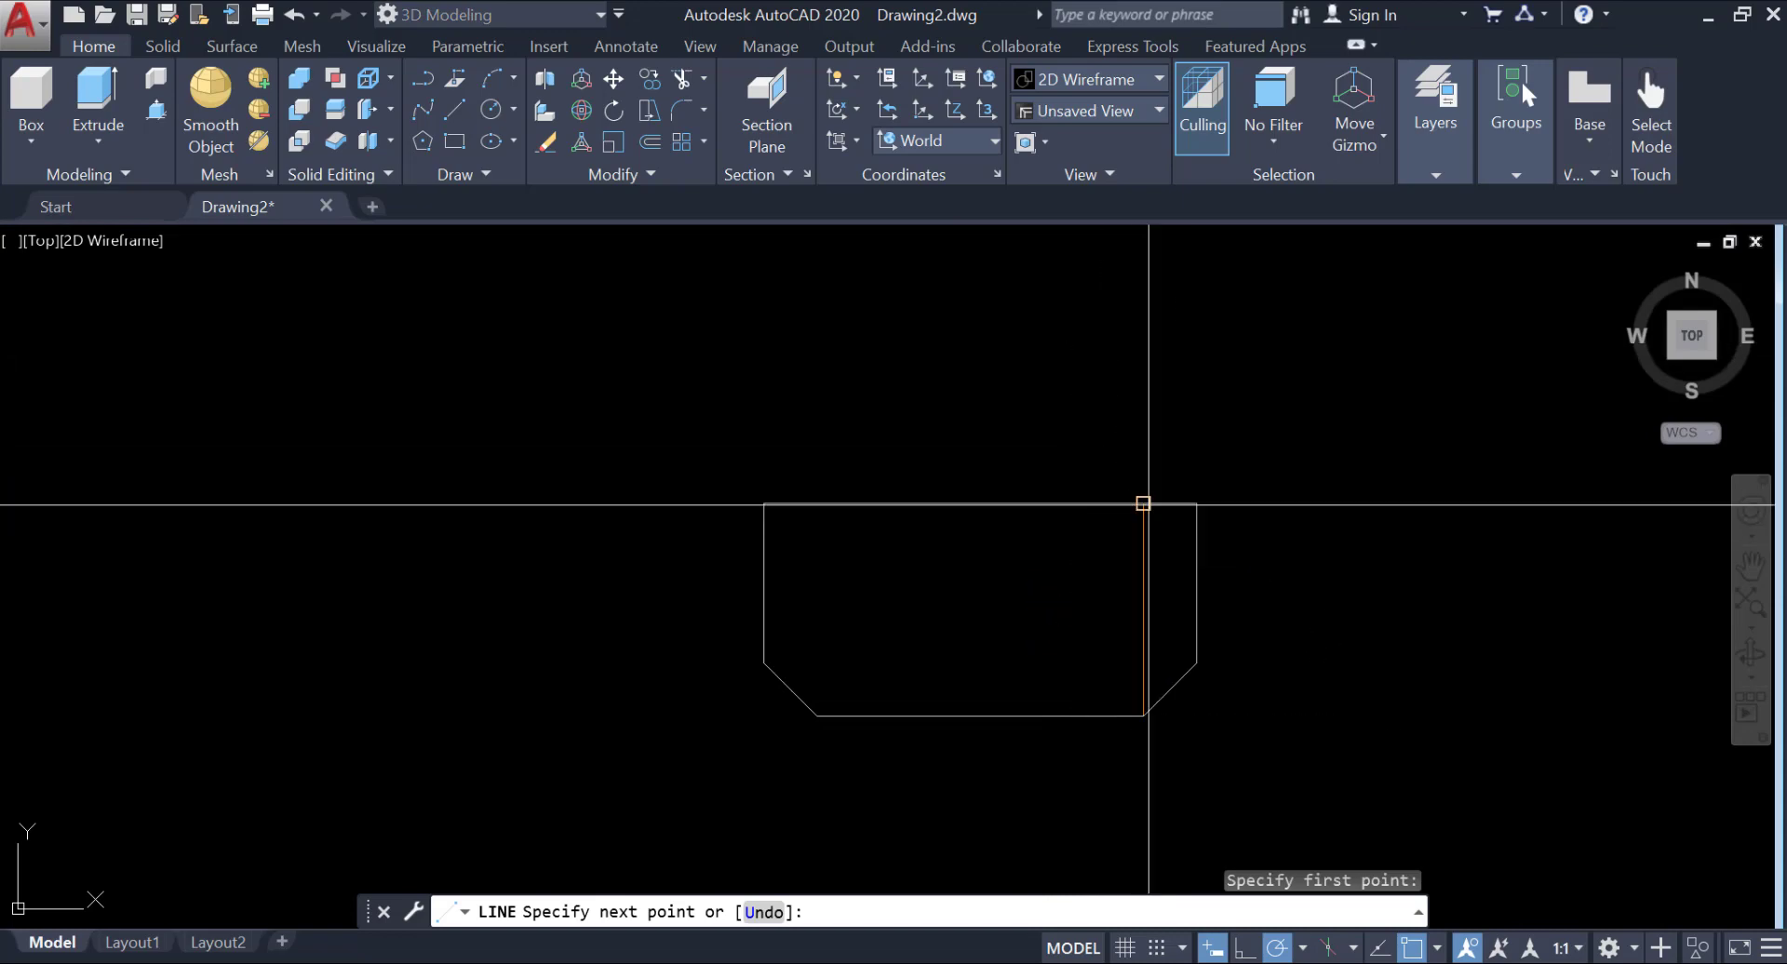
key(Return)
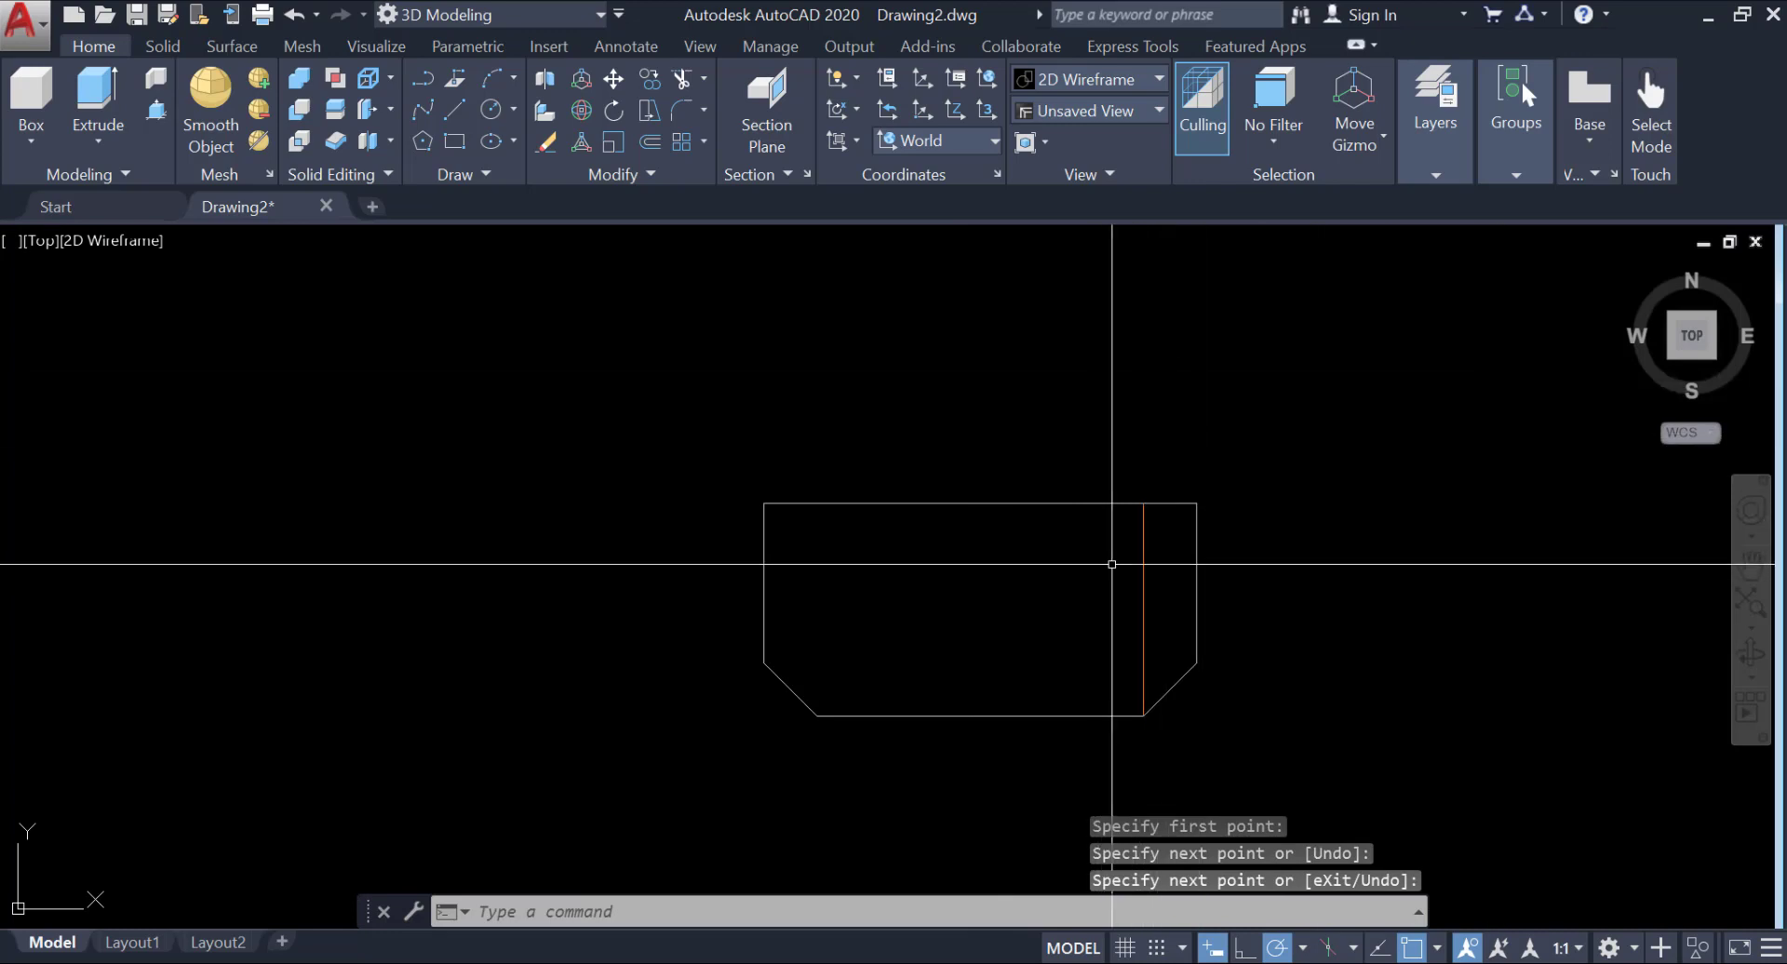
text(mi)
Mirror the vertical centre line to the left about the top and bottom edge midpoints, keeping the original.
key(Return)
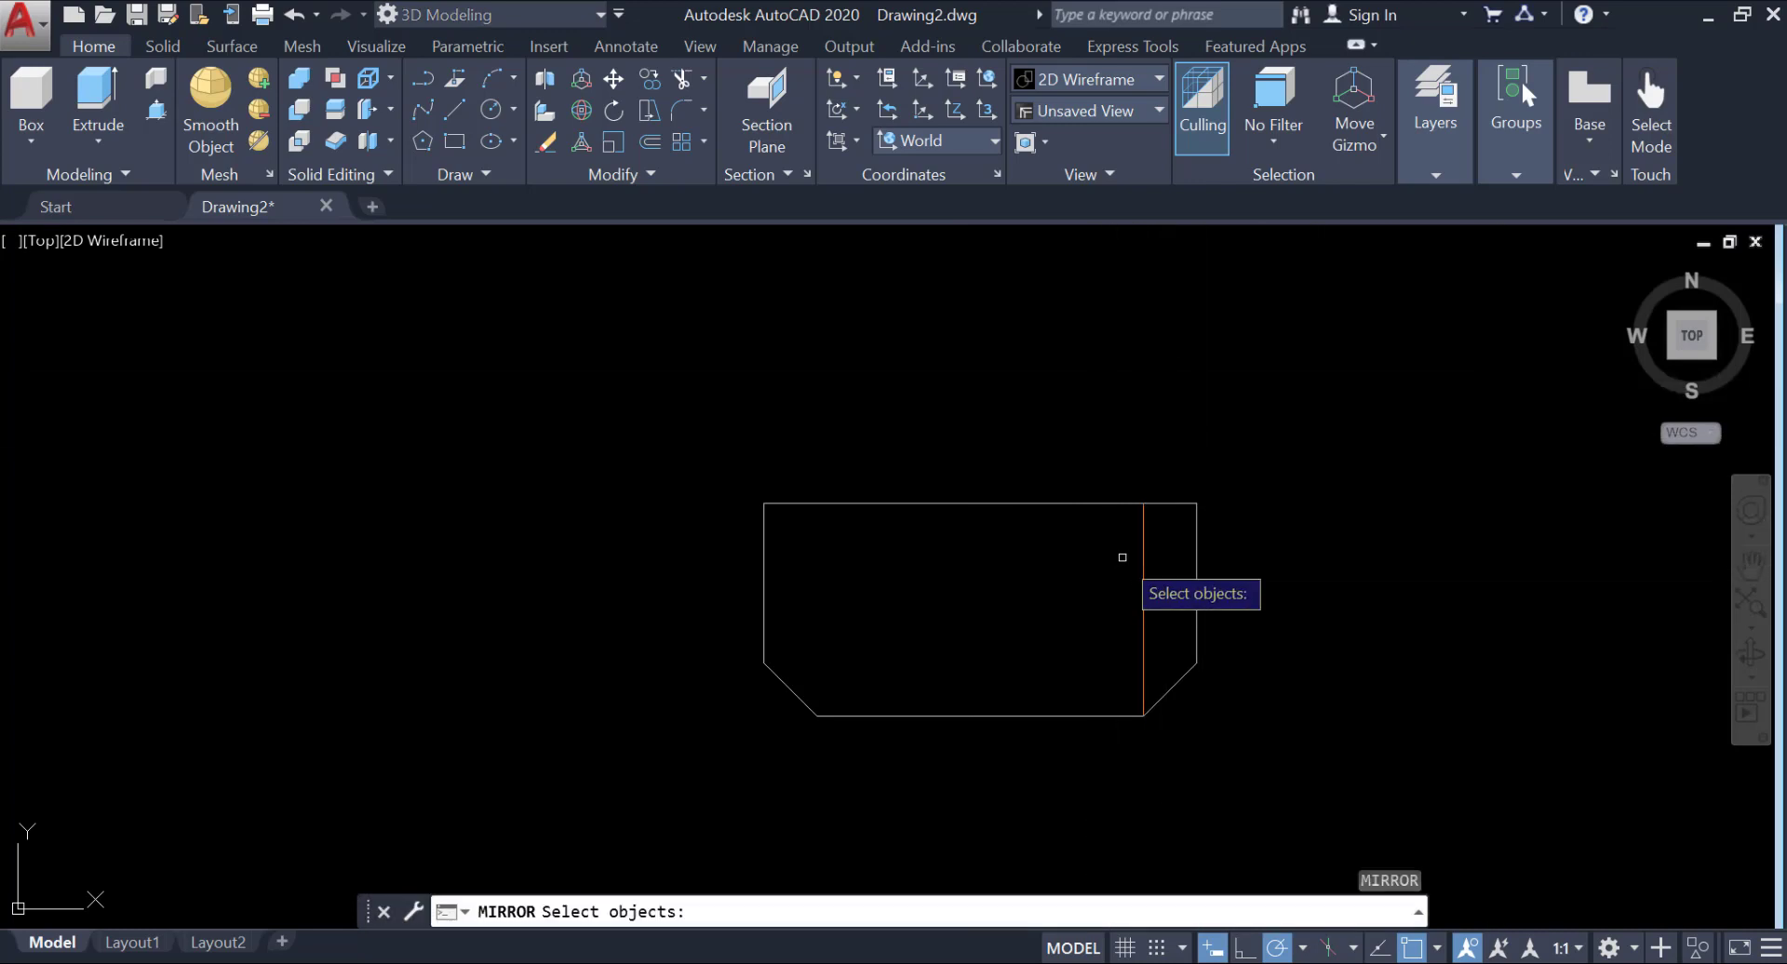
click(1144, 571)
key(Return)
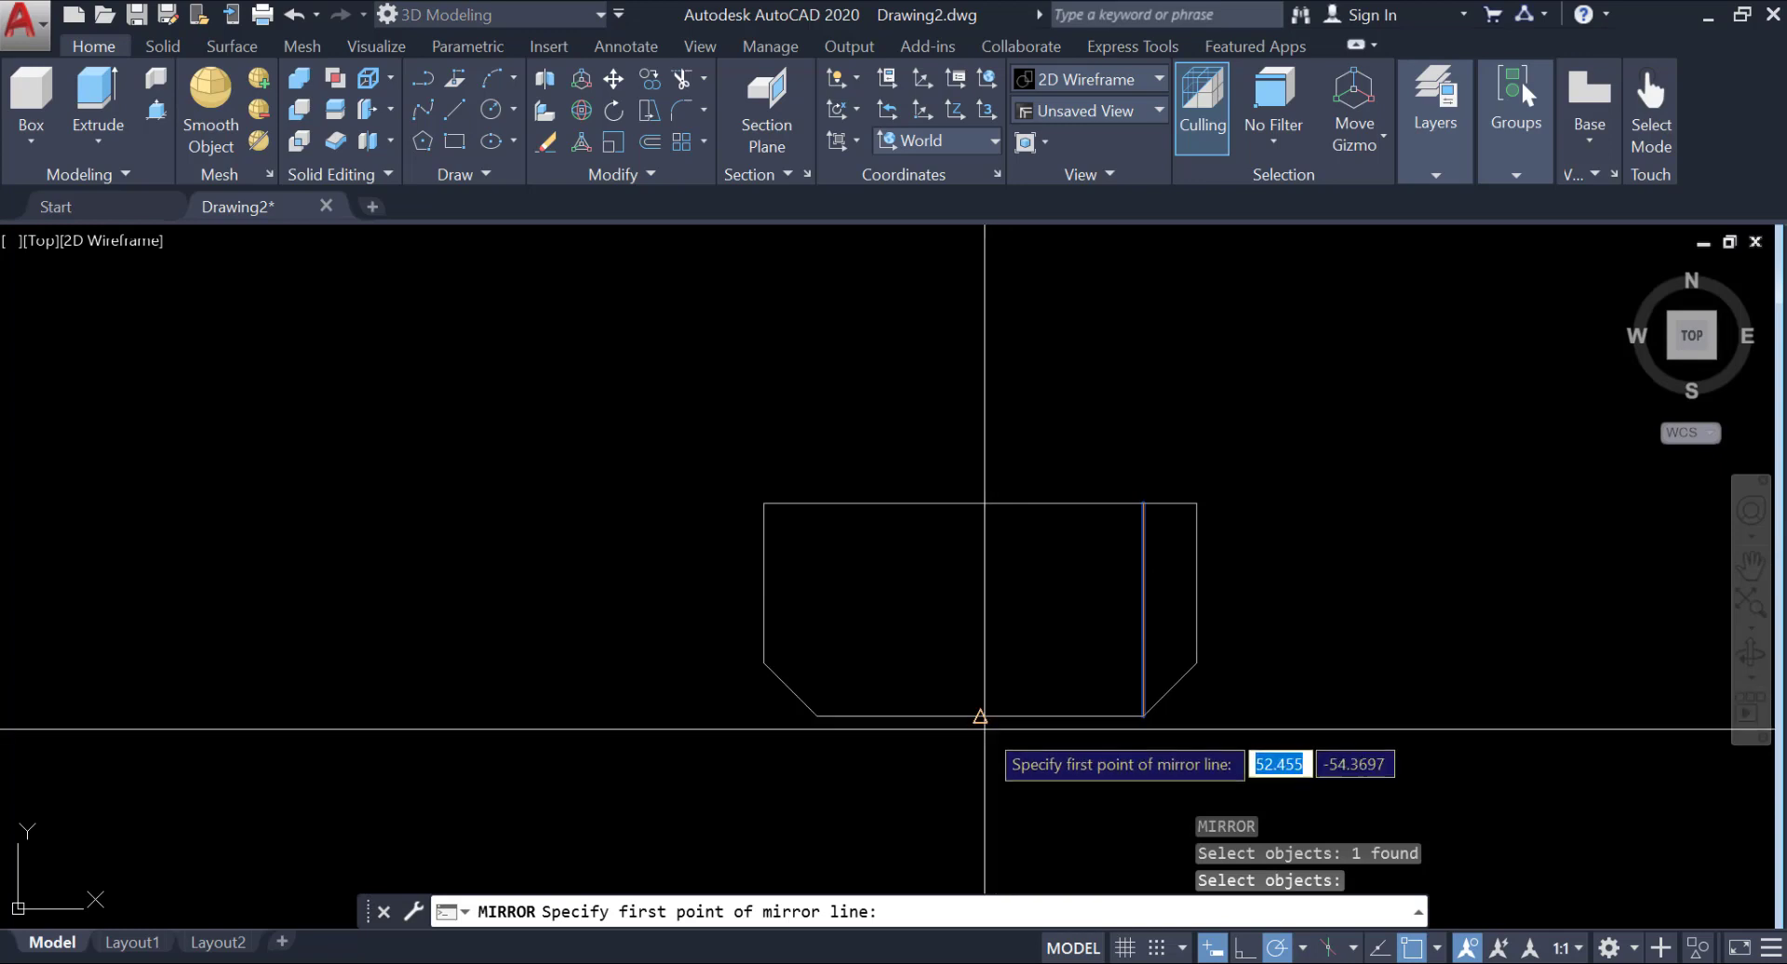
click(980, 716)
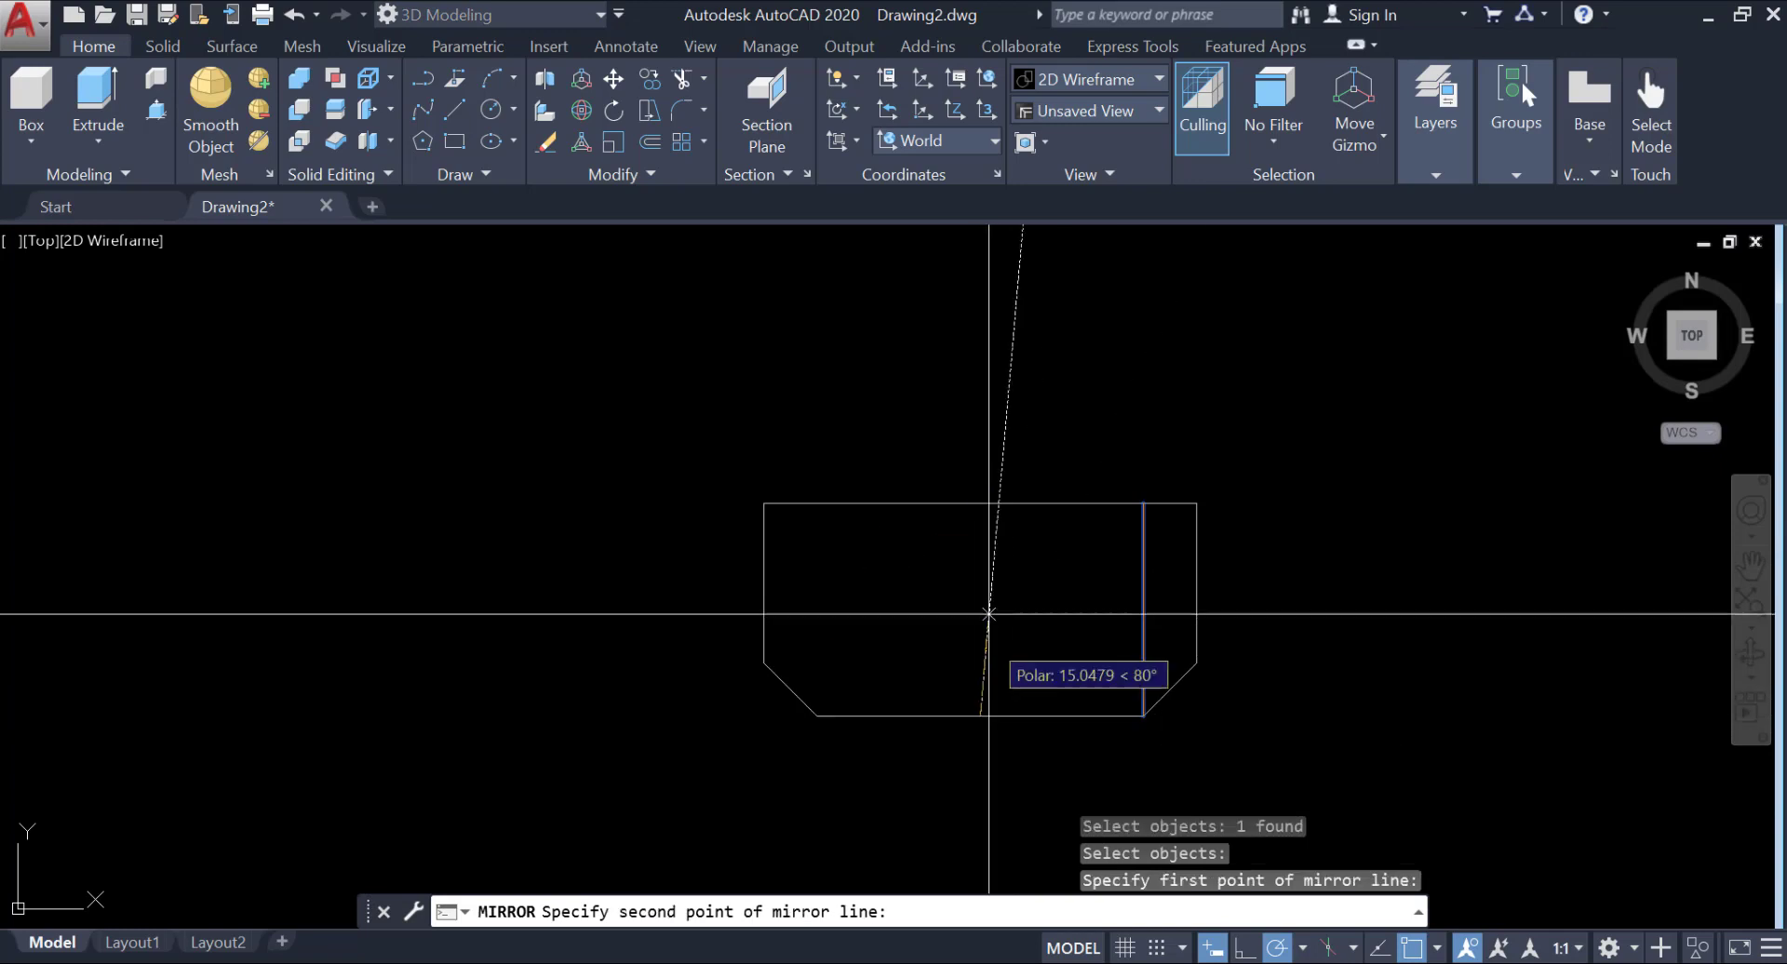
click(977, 503)
key(Return)
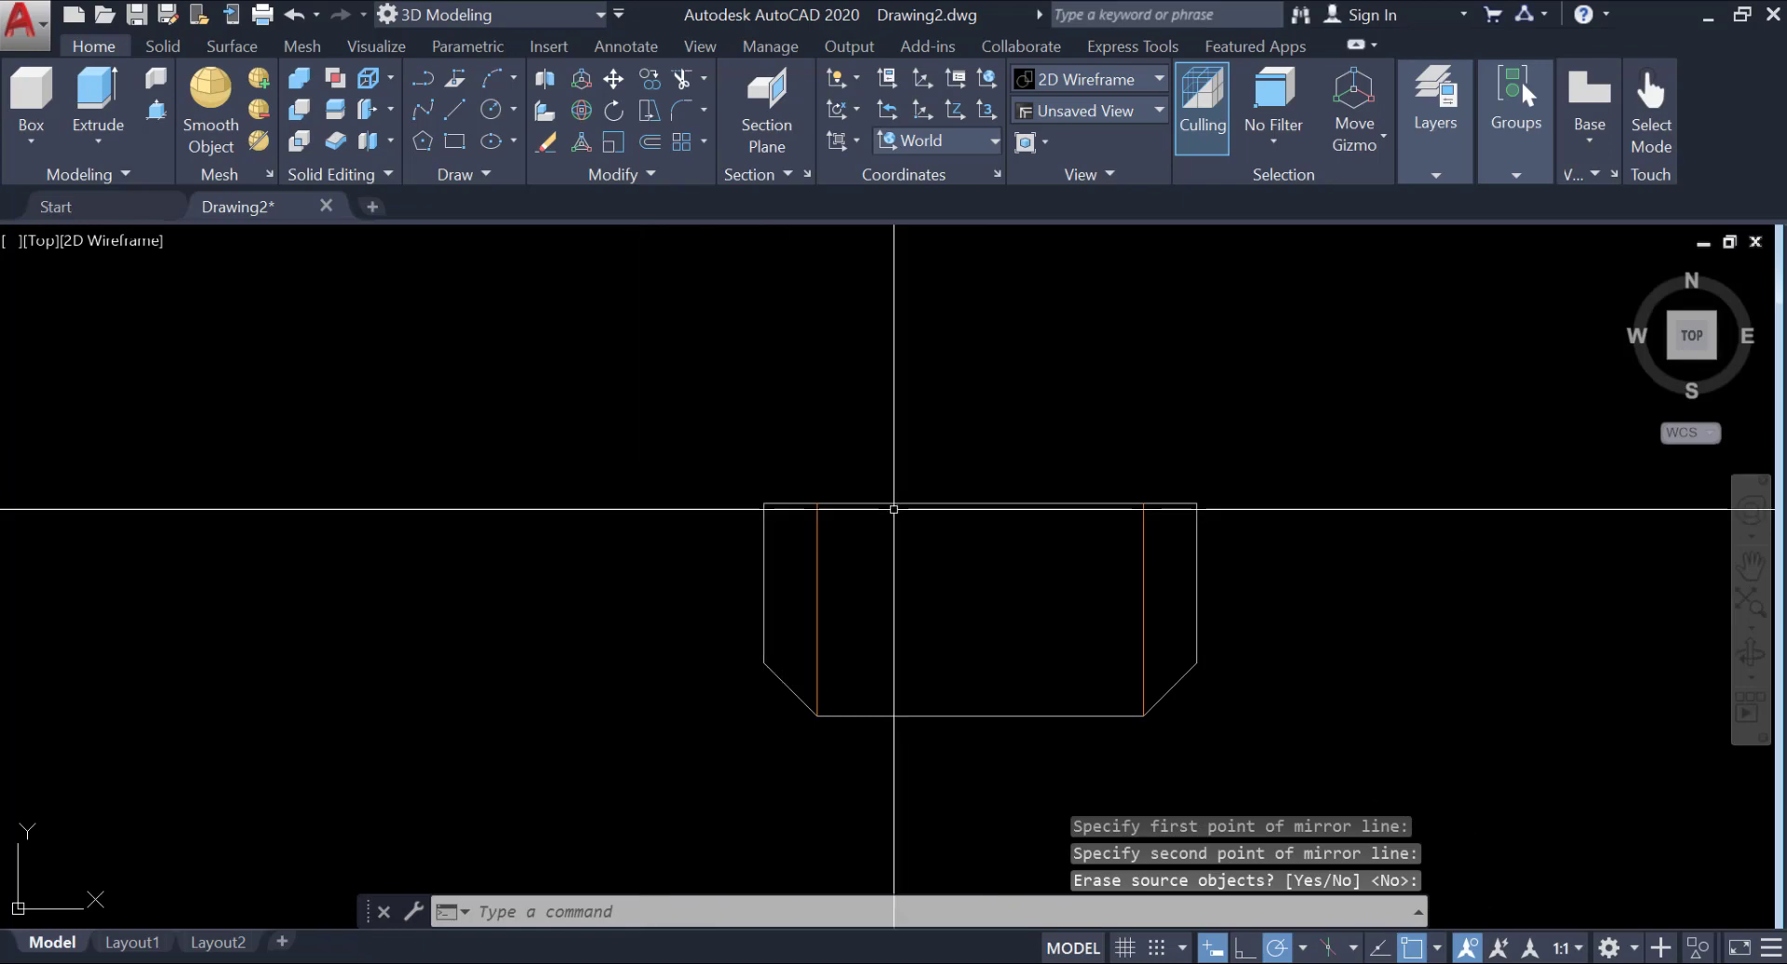
Offset the plate's top edge 13 units down to make a horizontal centre line.
text(o)
key(Return)
text(13)
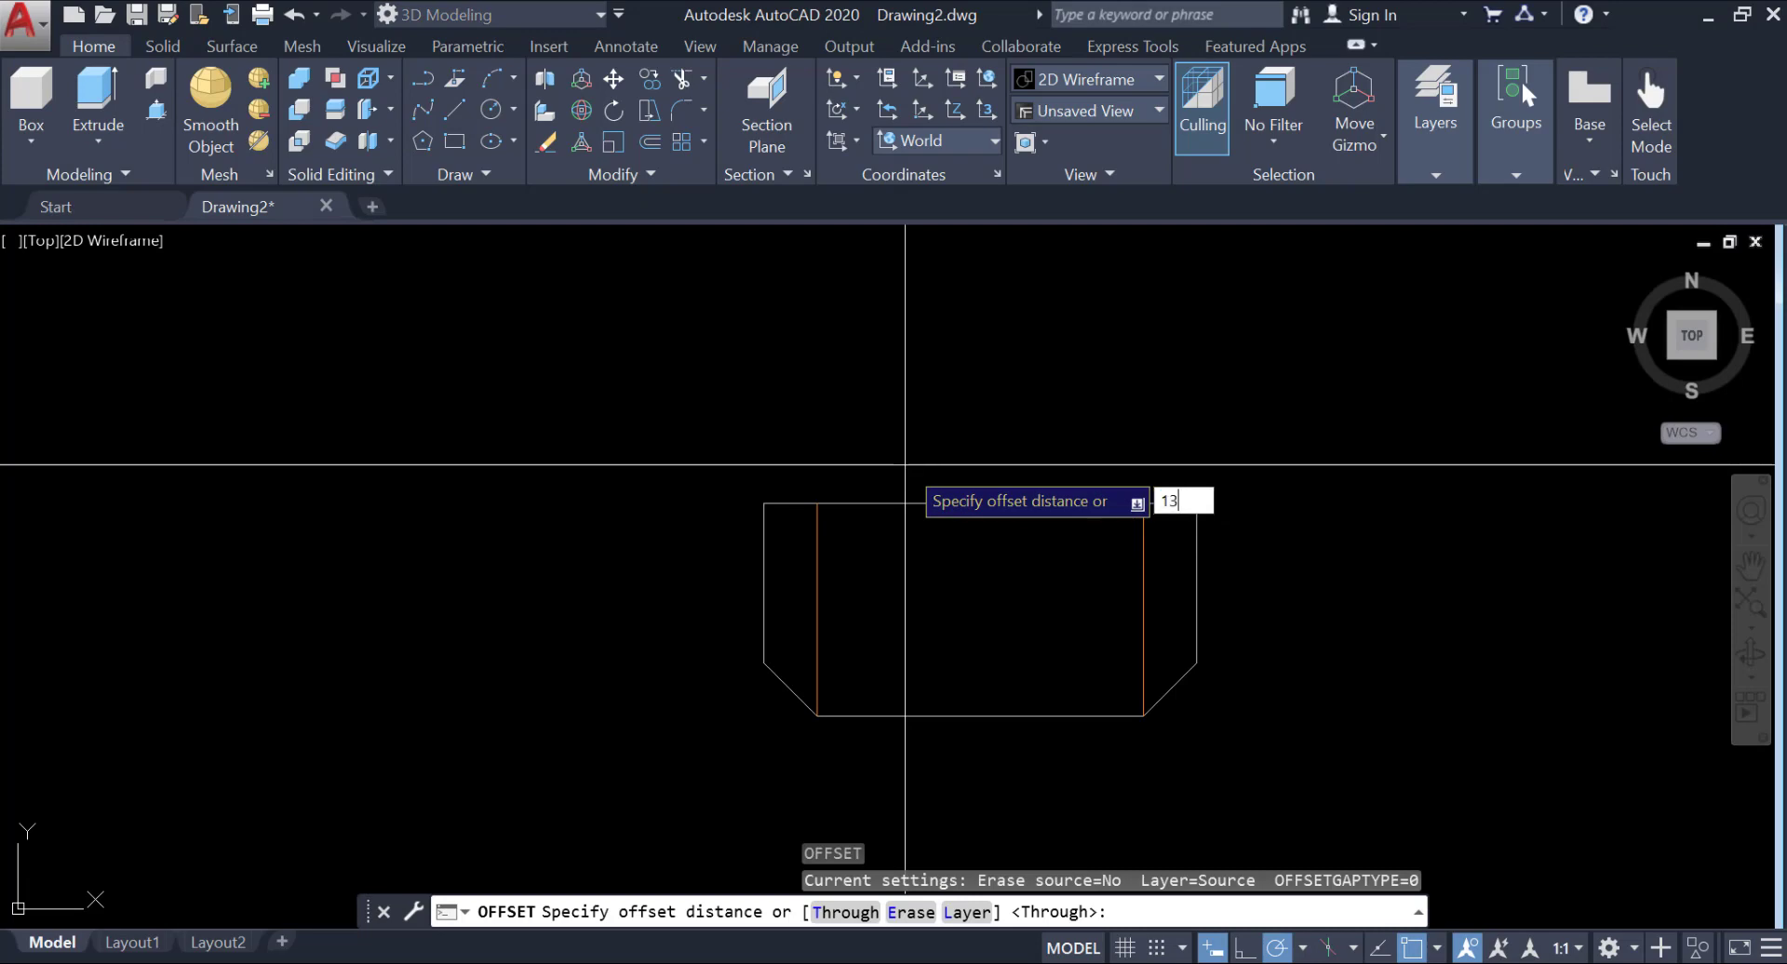
key(Return)
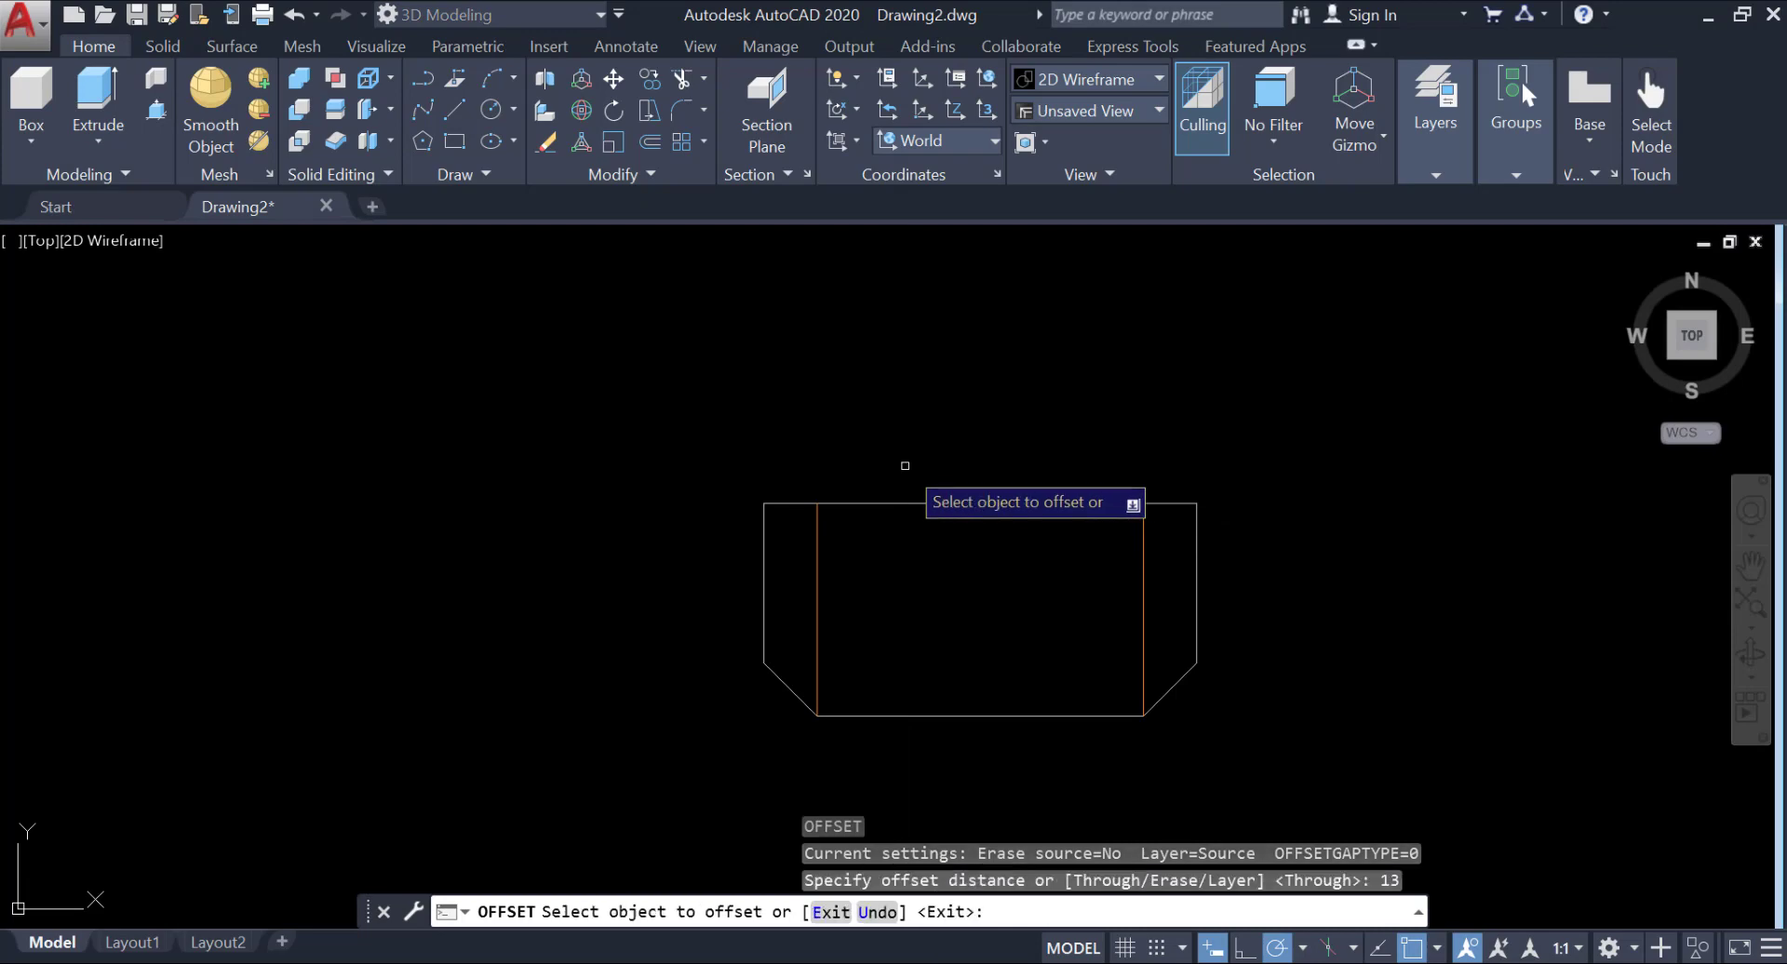
click(919, 502)
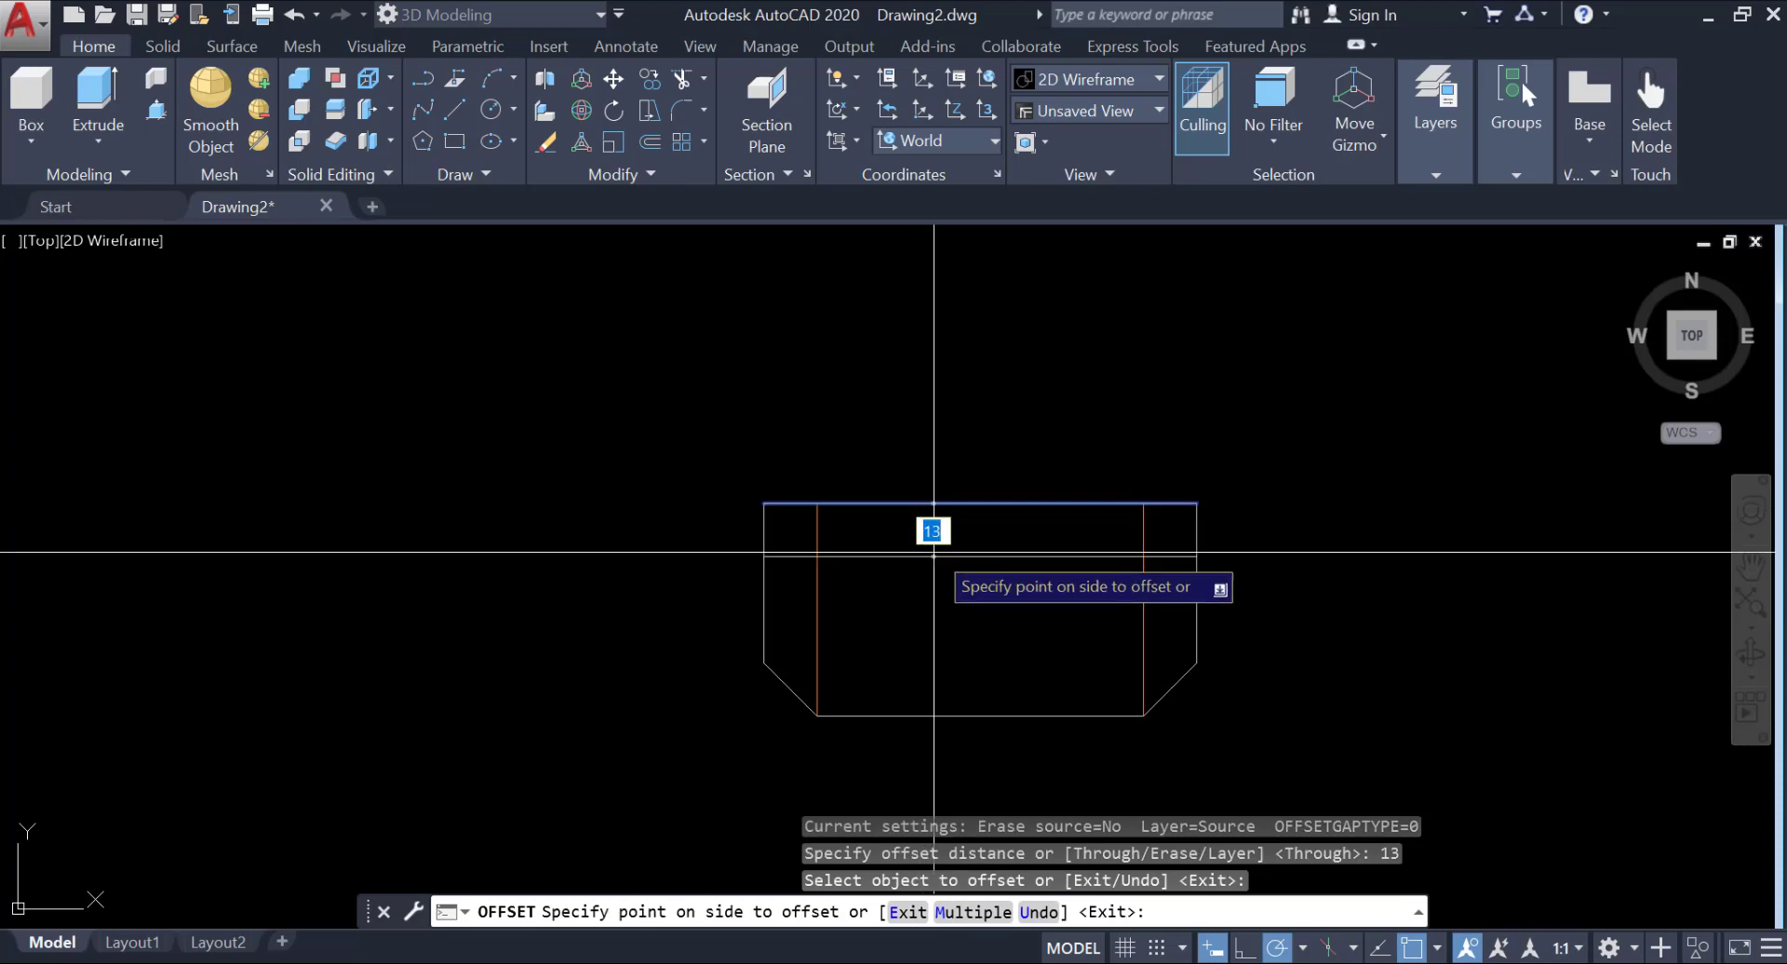
click(927, 521)
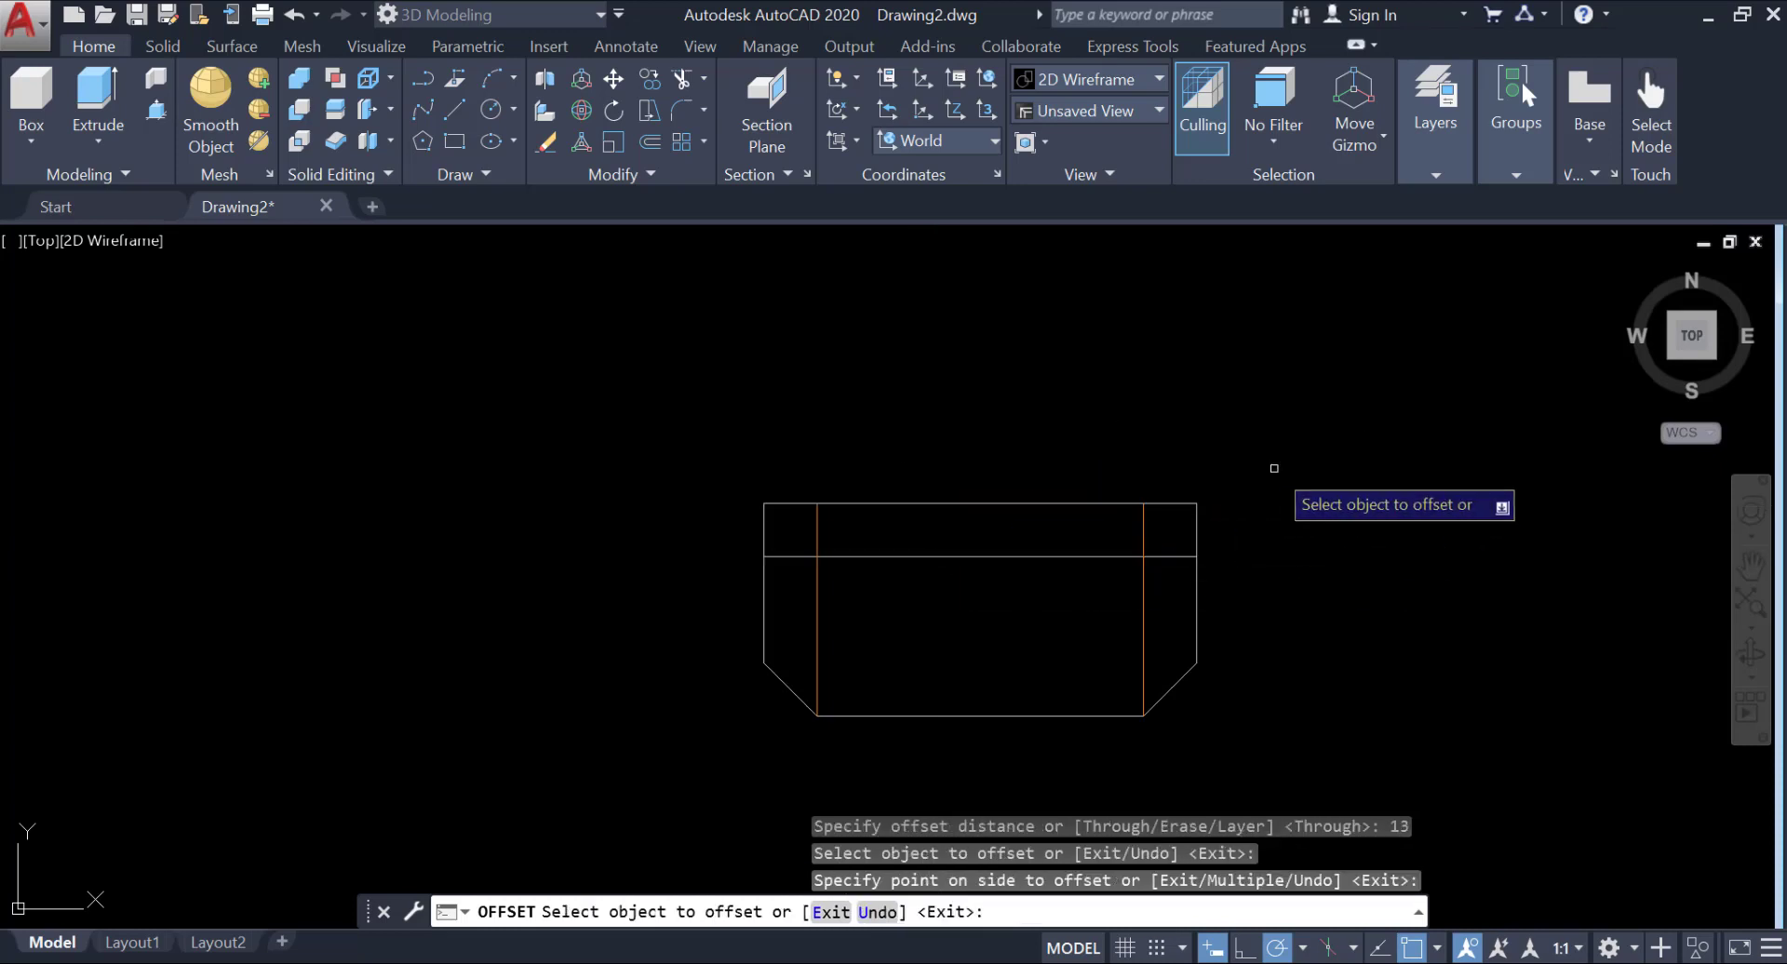
right_click(1277, 471)
click(1322, 485)
click(512, 109)
Place a circle by centre and diameter on the upper right centre-line intersection.
click(449, 216)
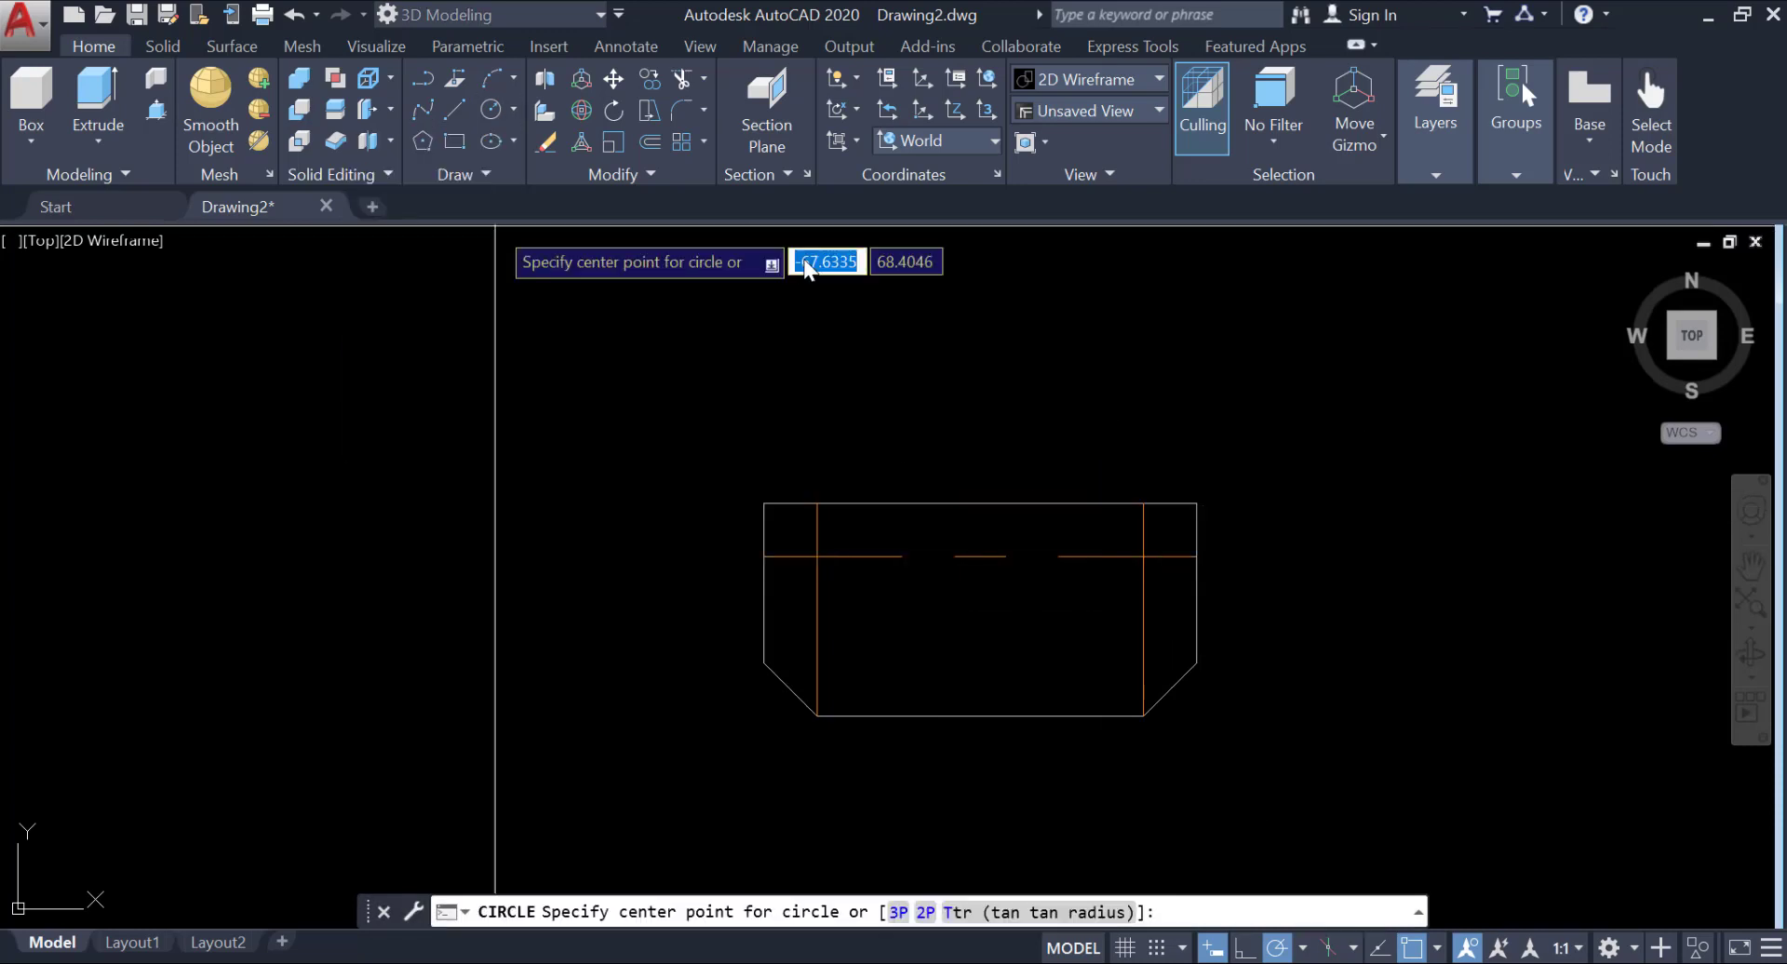
click(1143, 556)
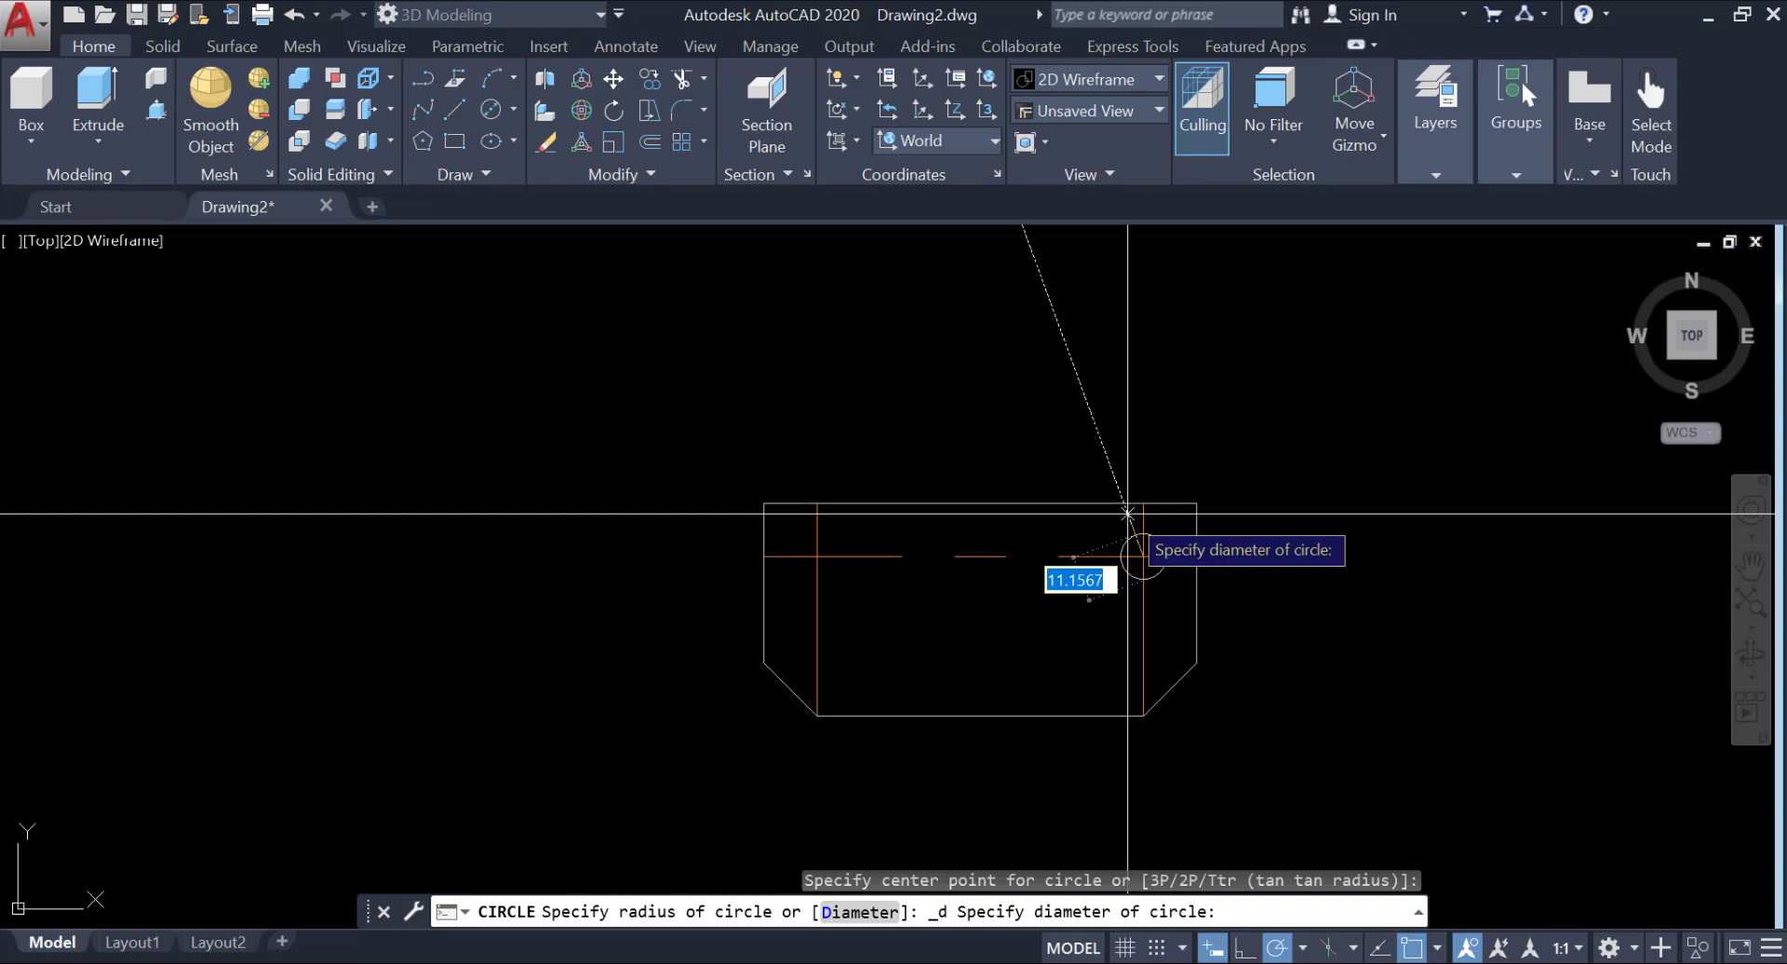
key(Return)
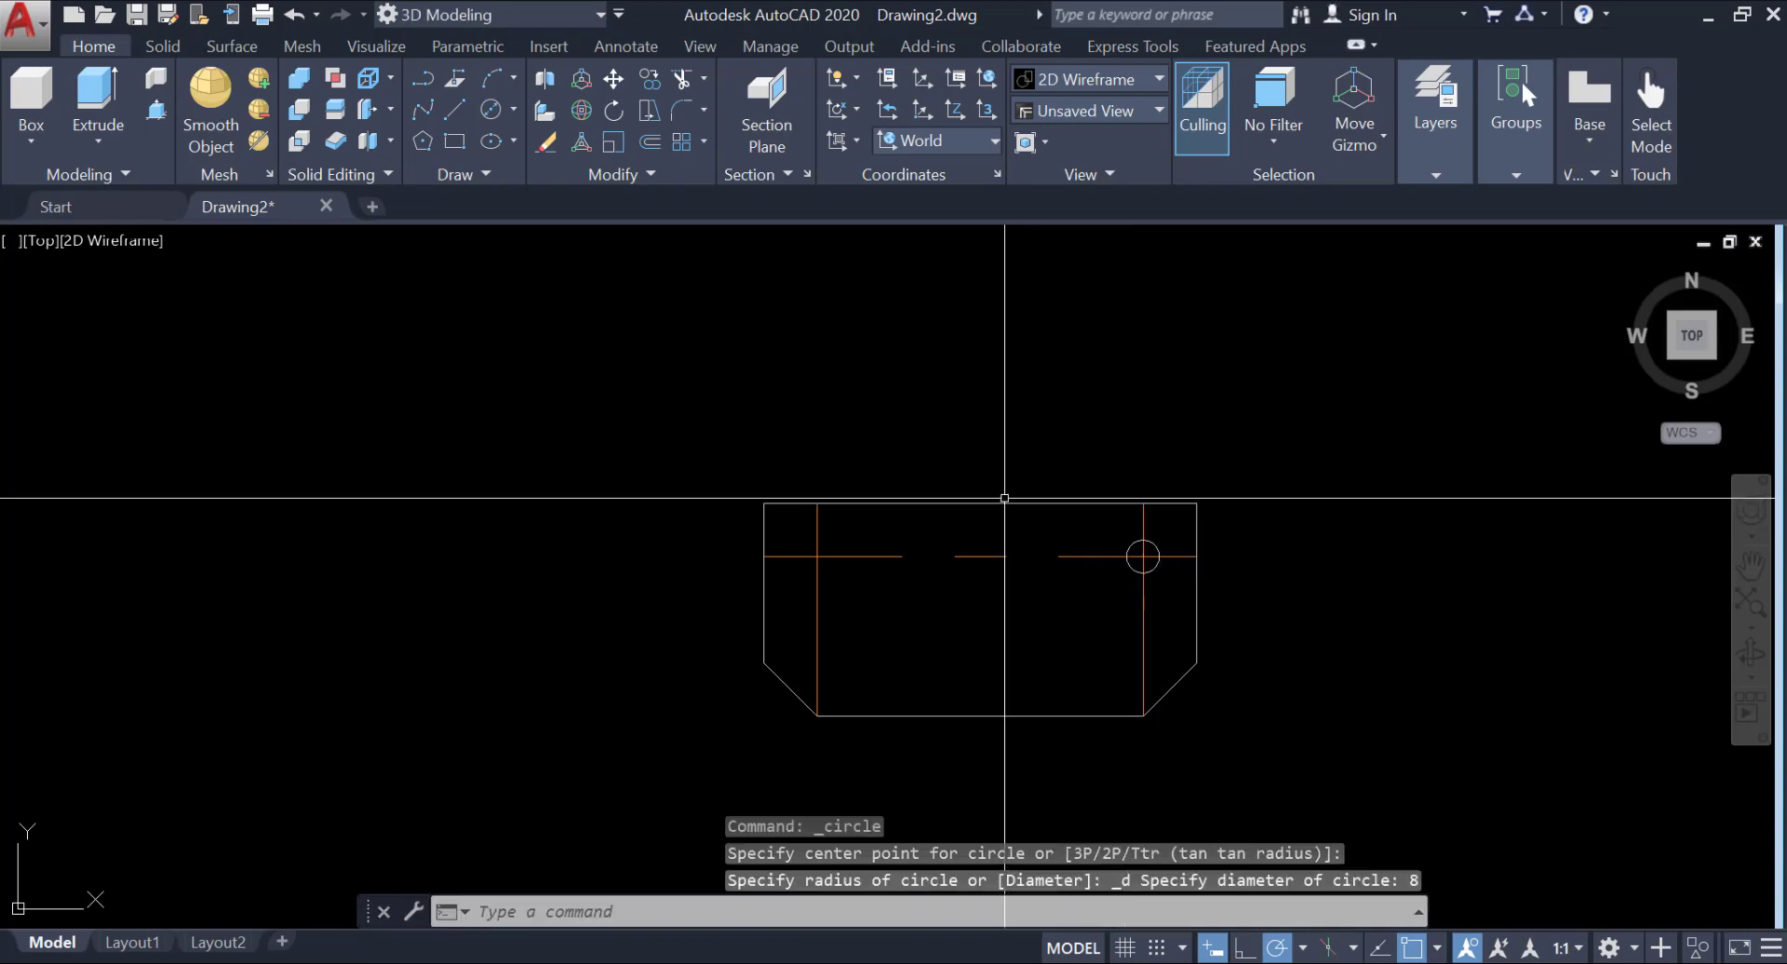
key(Escape)
Offset the horizontal centre line 19 units down.
click(650, 140)
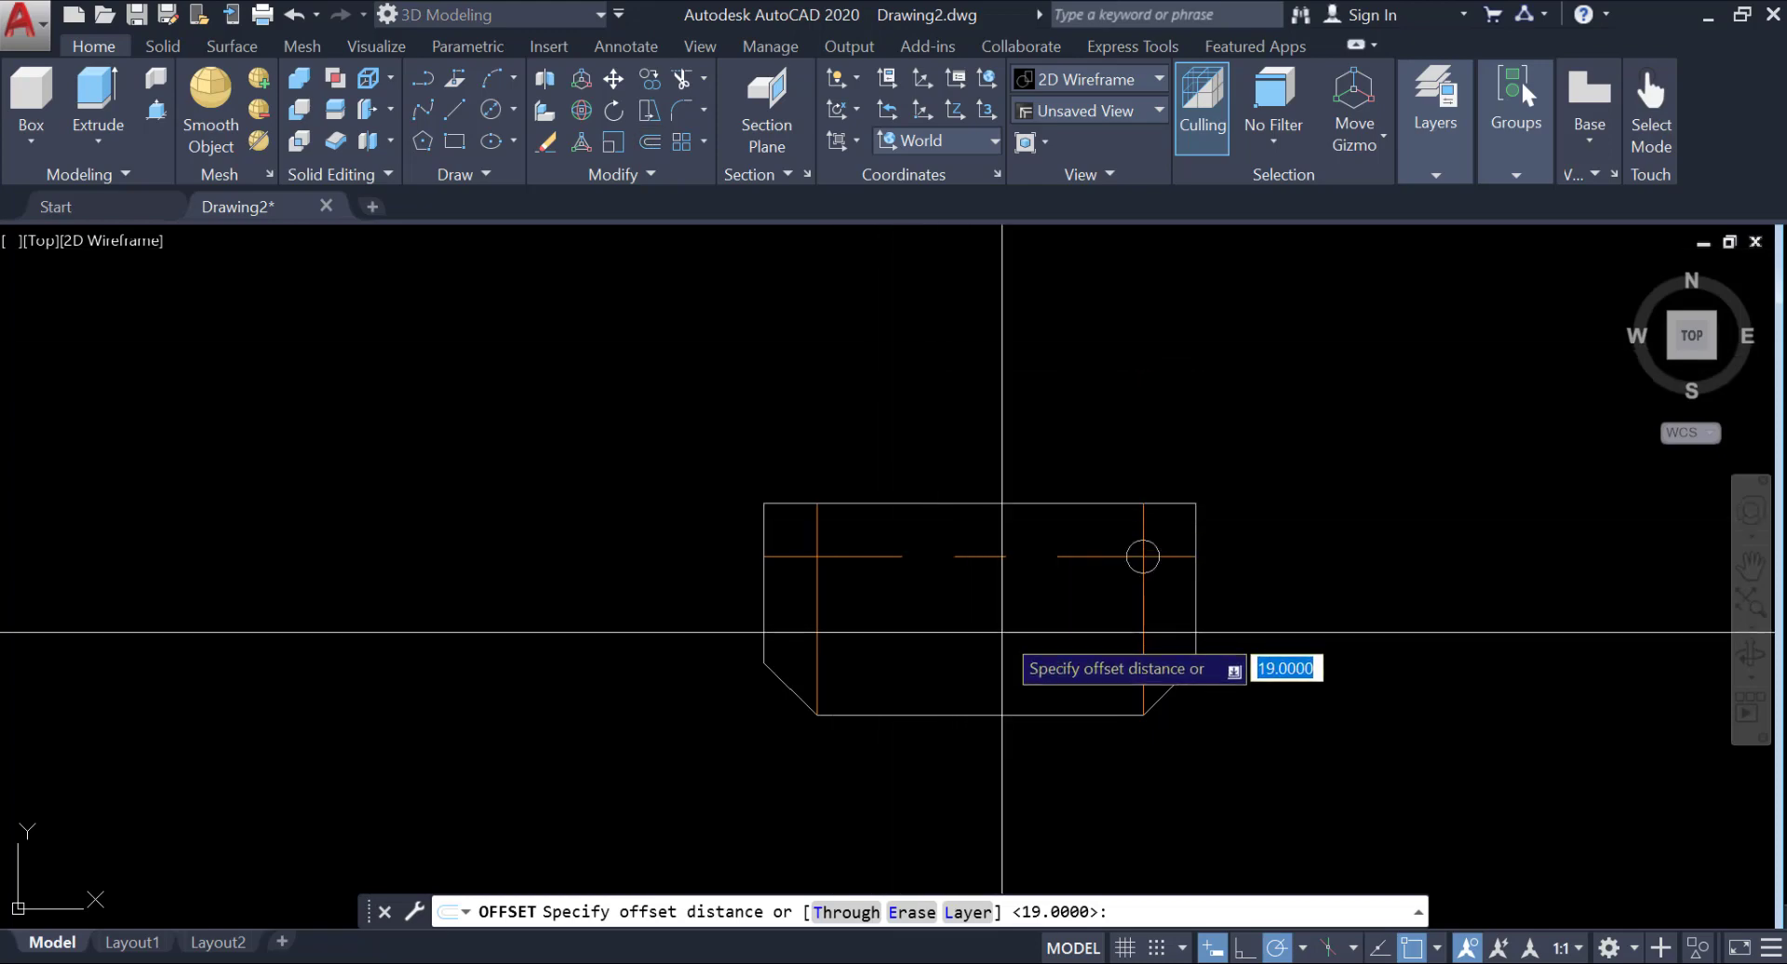
text(19)
key(Return)
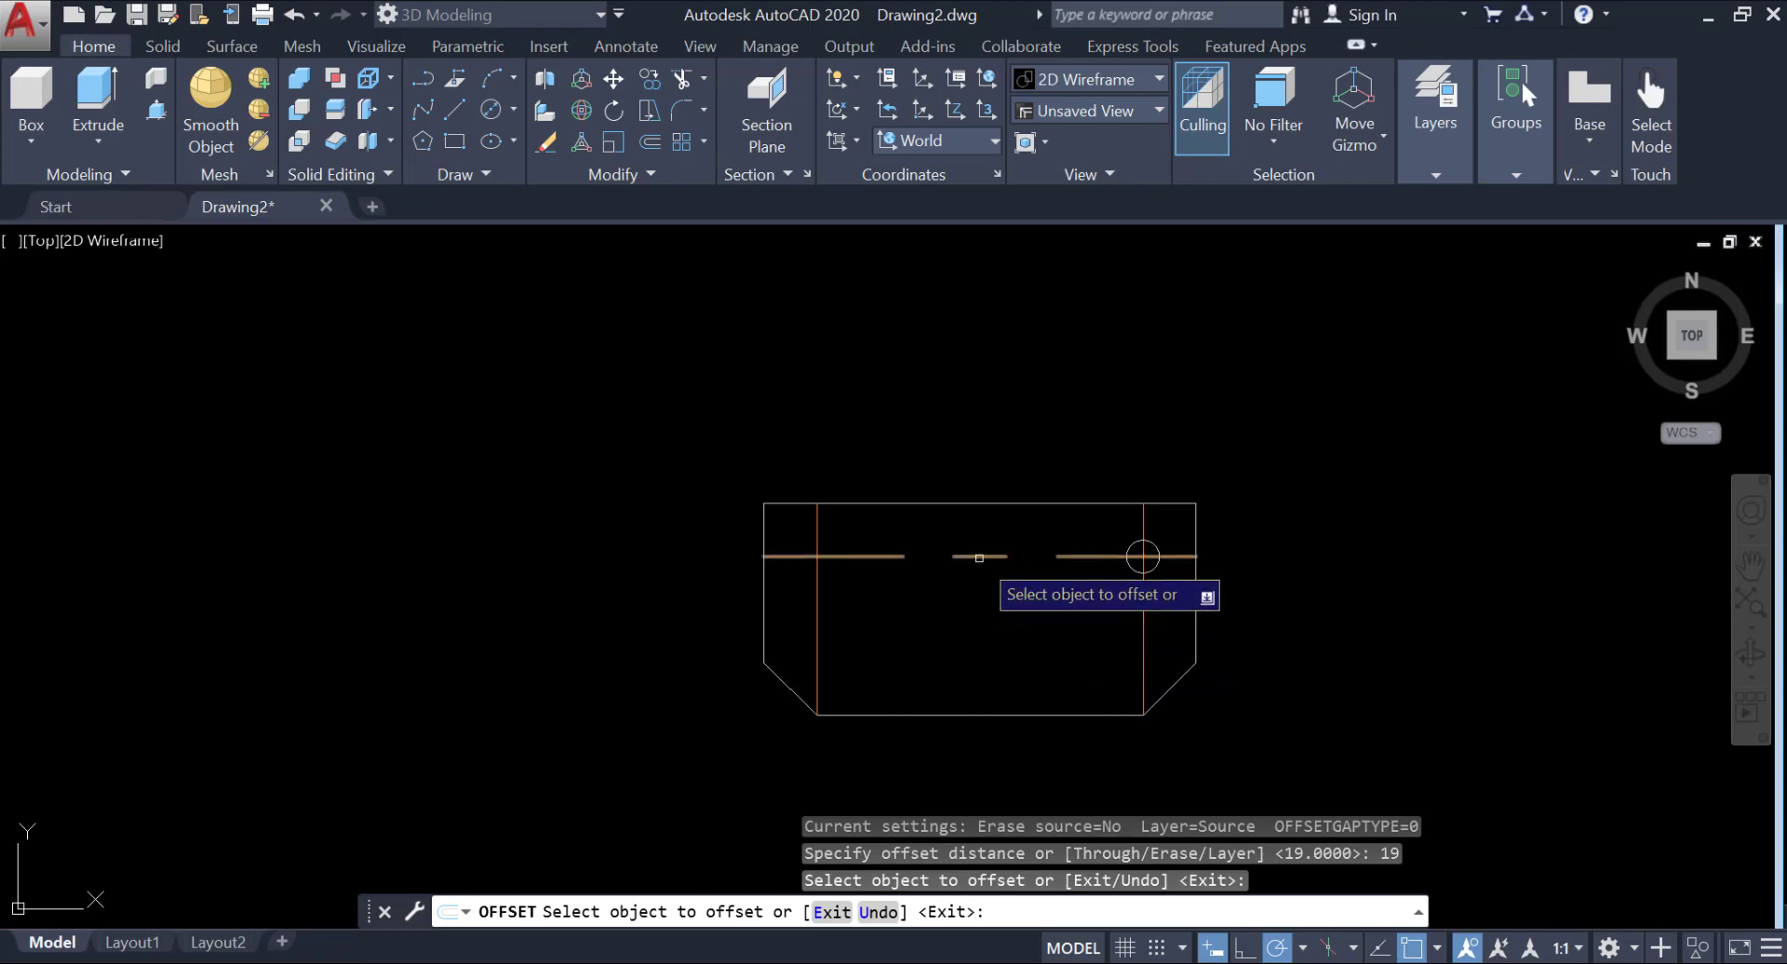
click(980, 557)
click(1080, 602)
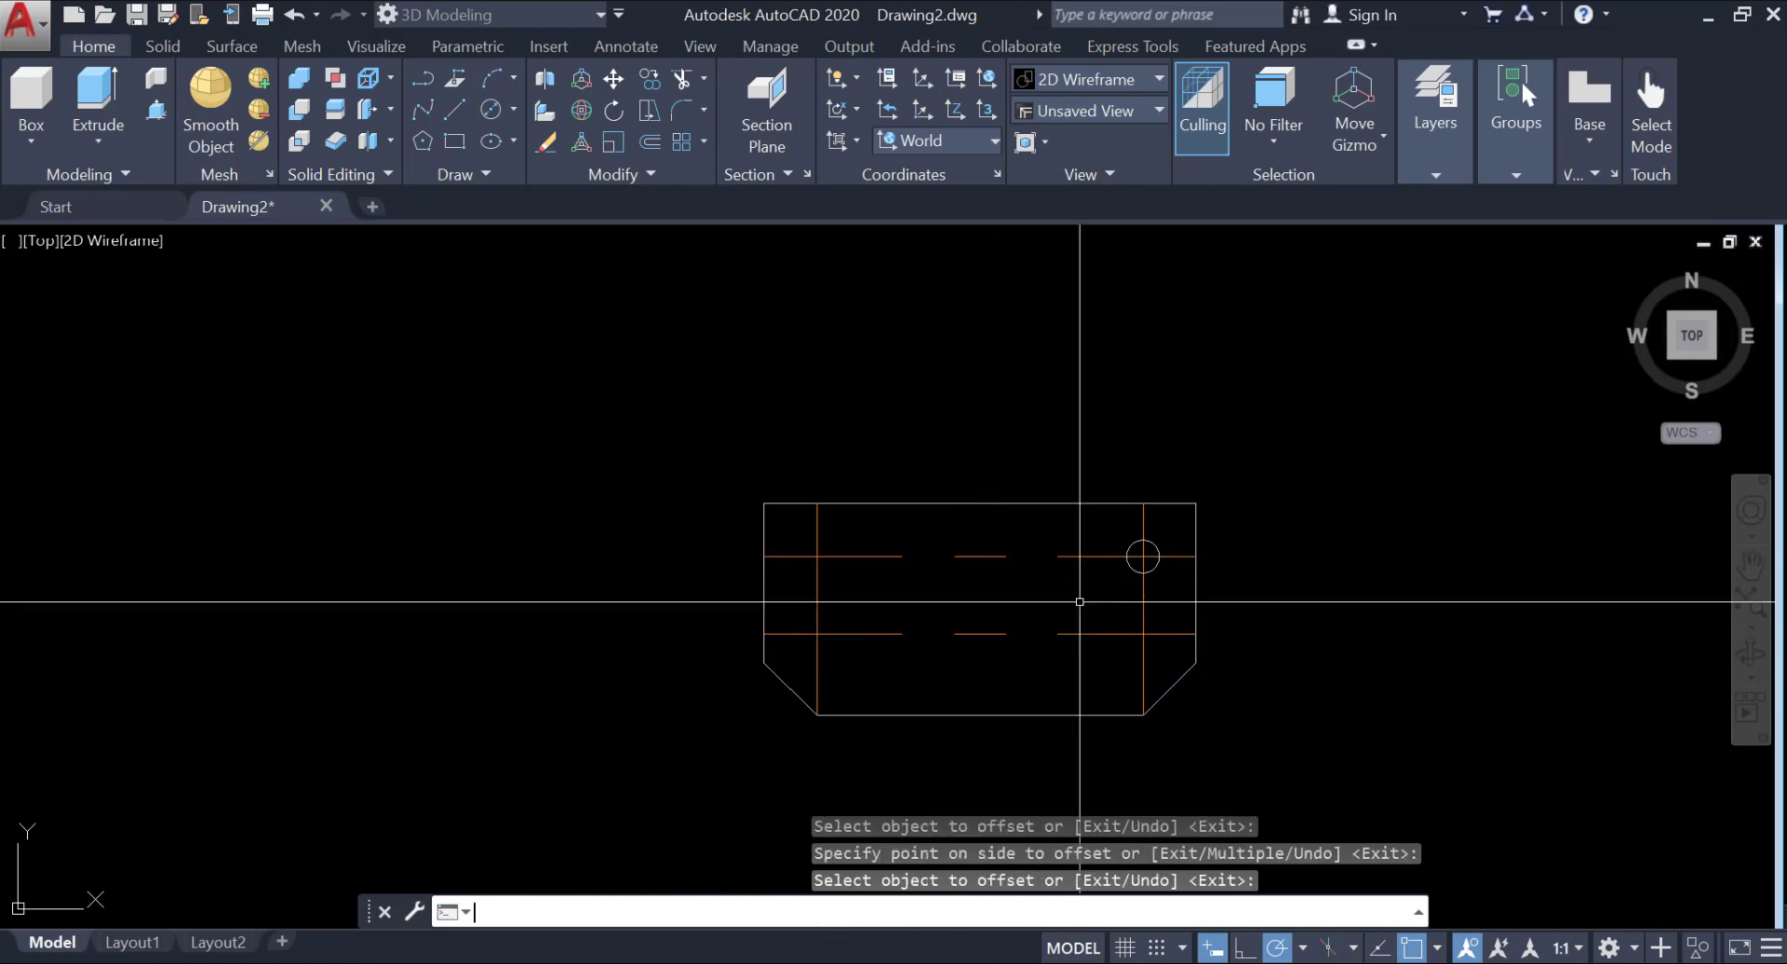
text(c)
key(Escape)
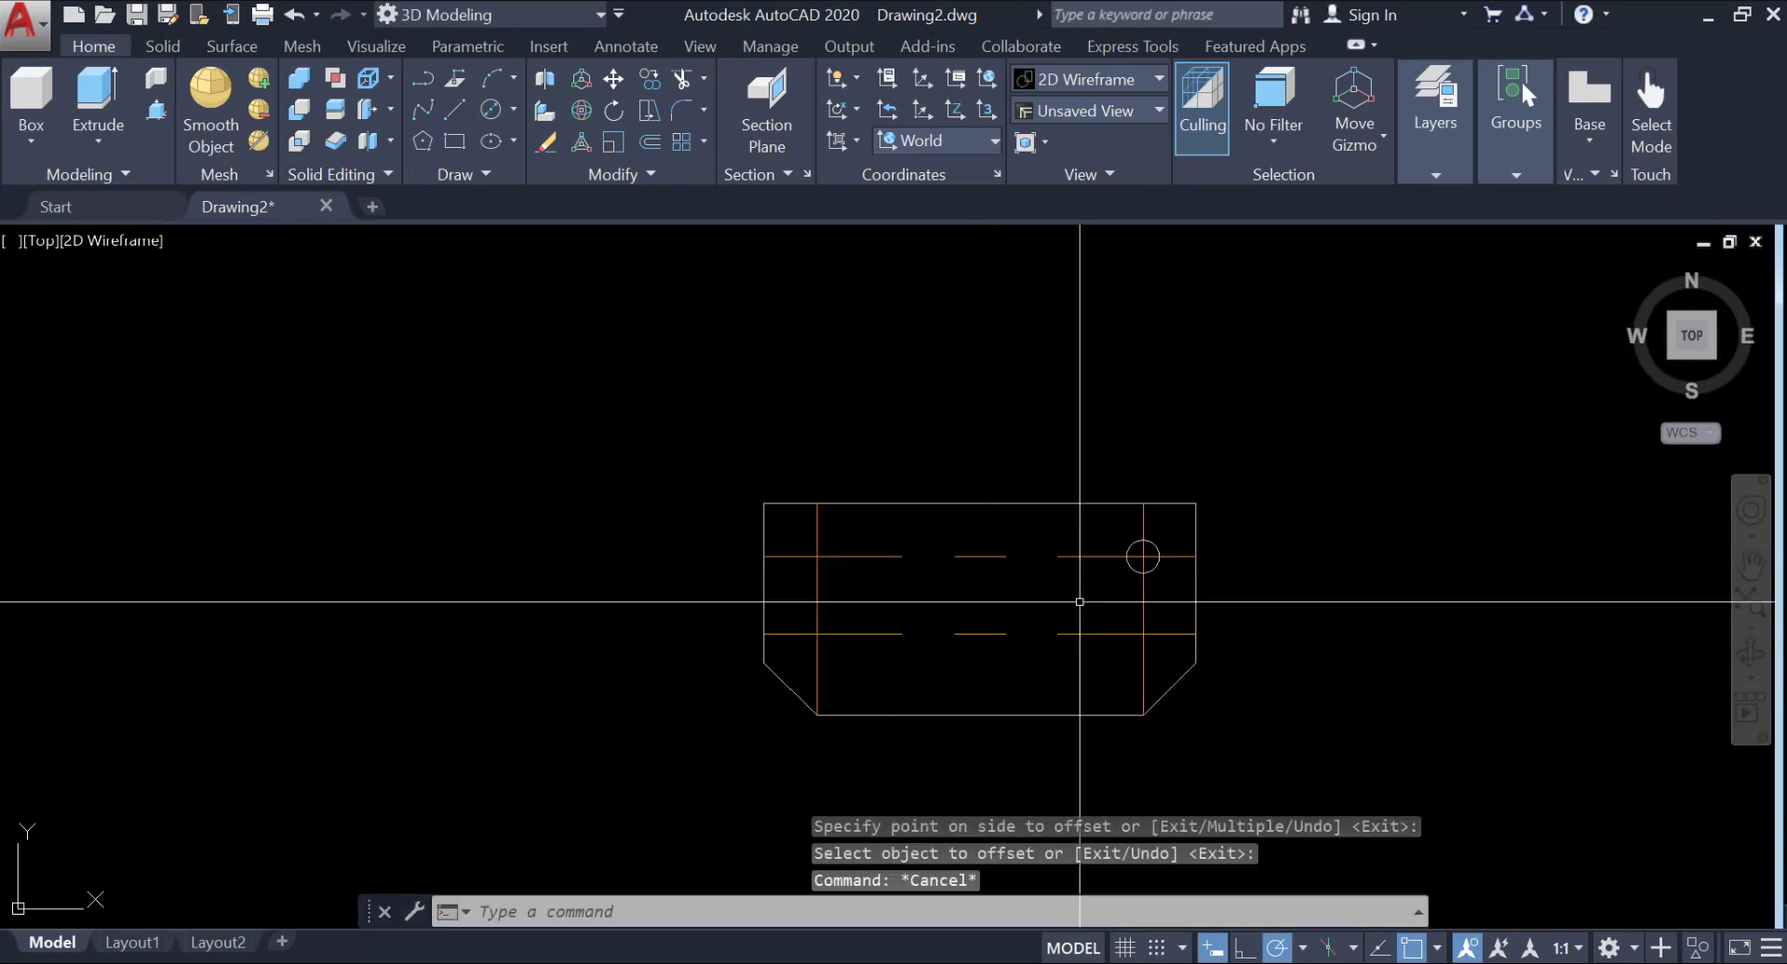
Draw a diameter-9 hole on the lower right centre-line intersection.
click(489, 110)
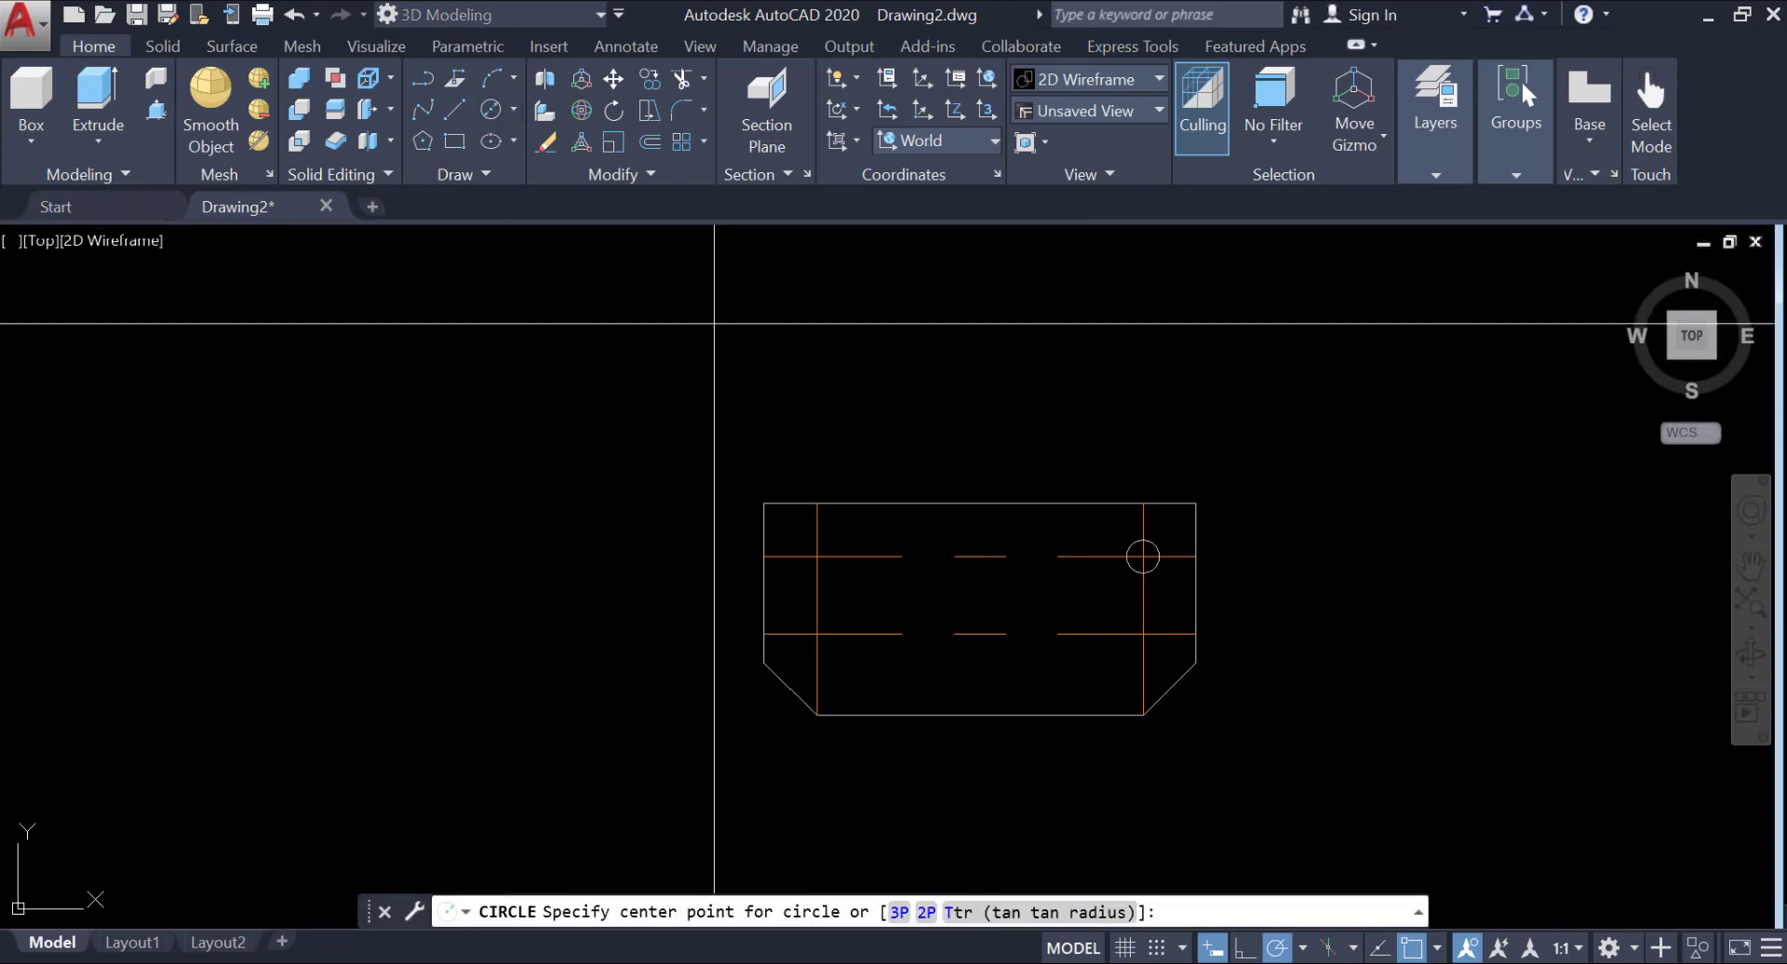
click(1424, 90)
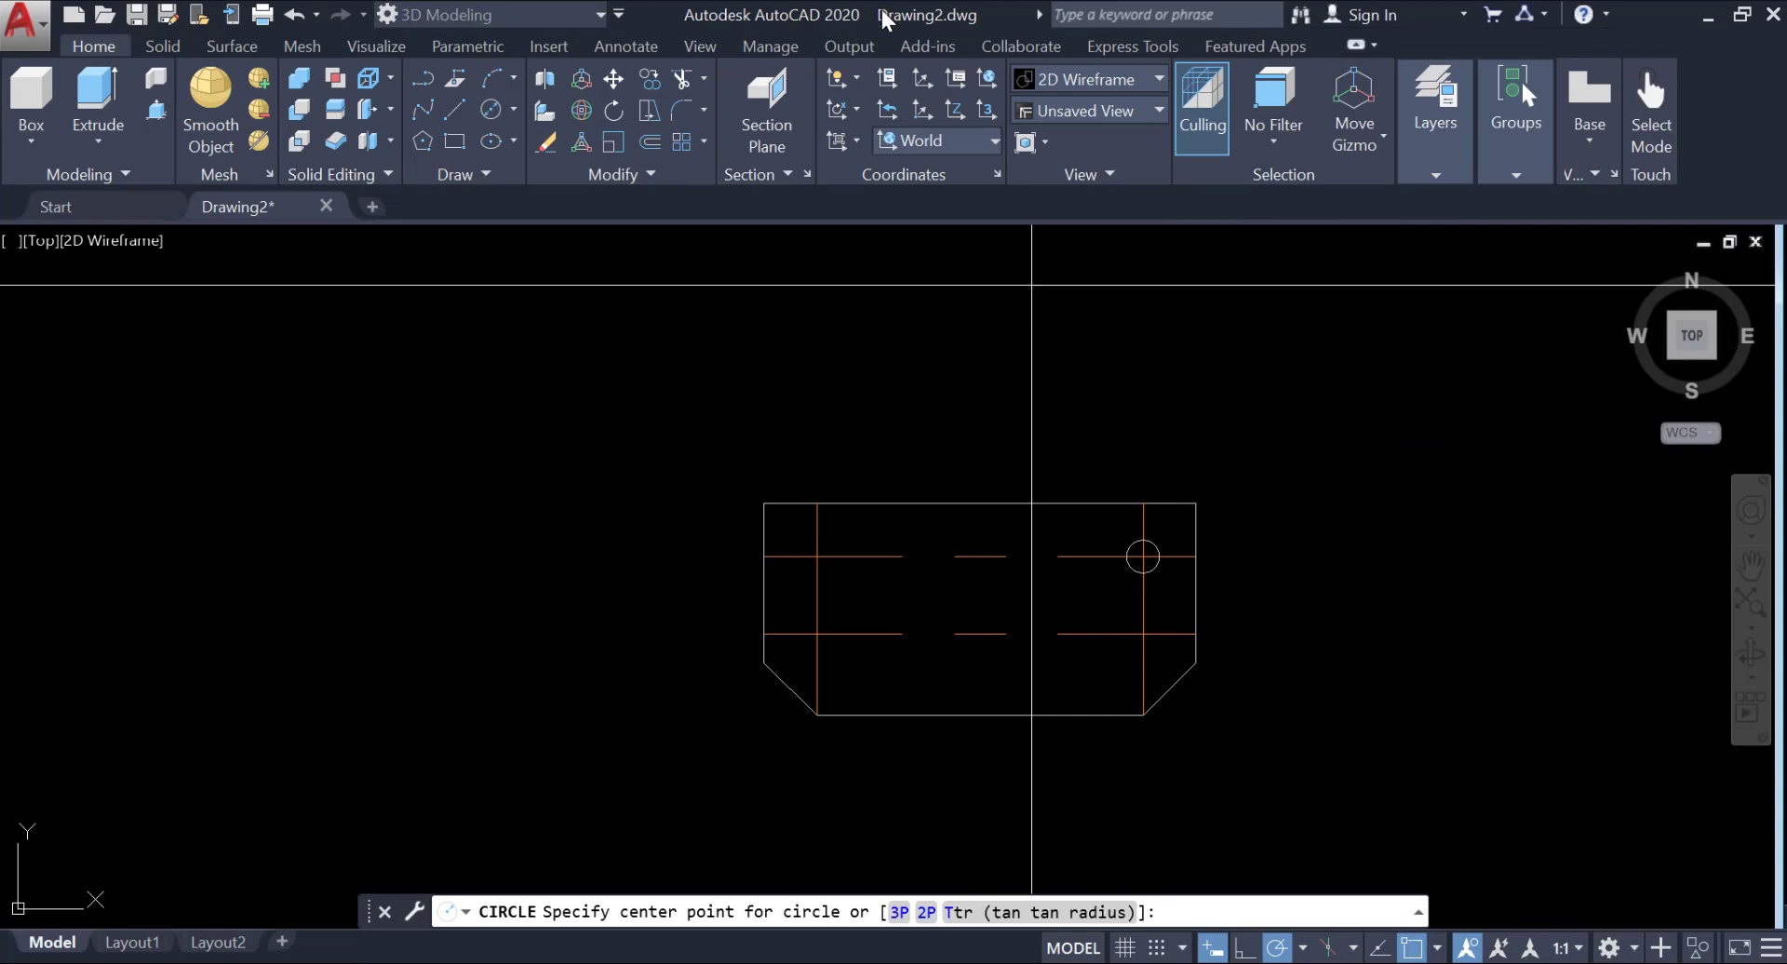
click(1143, 634)
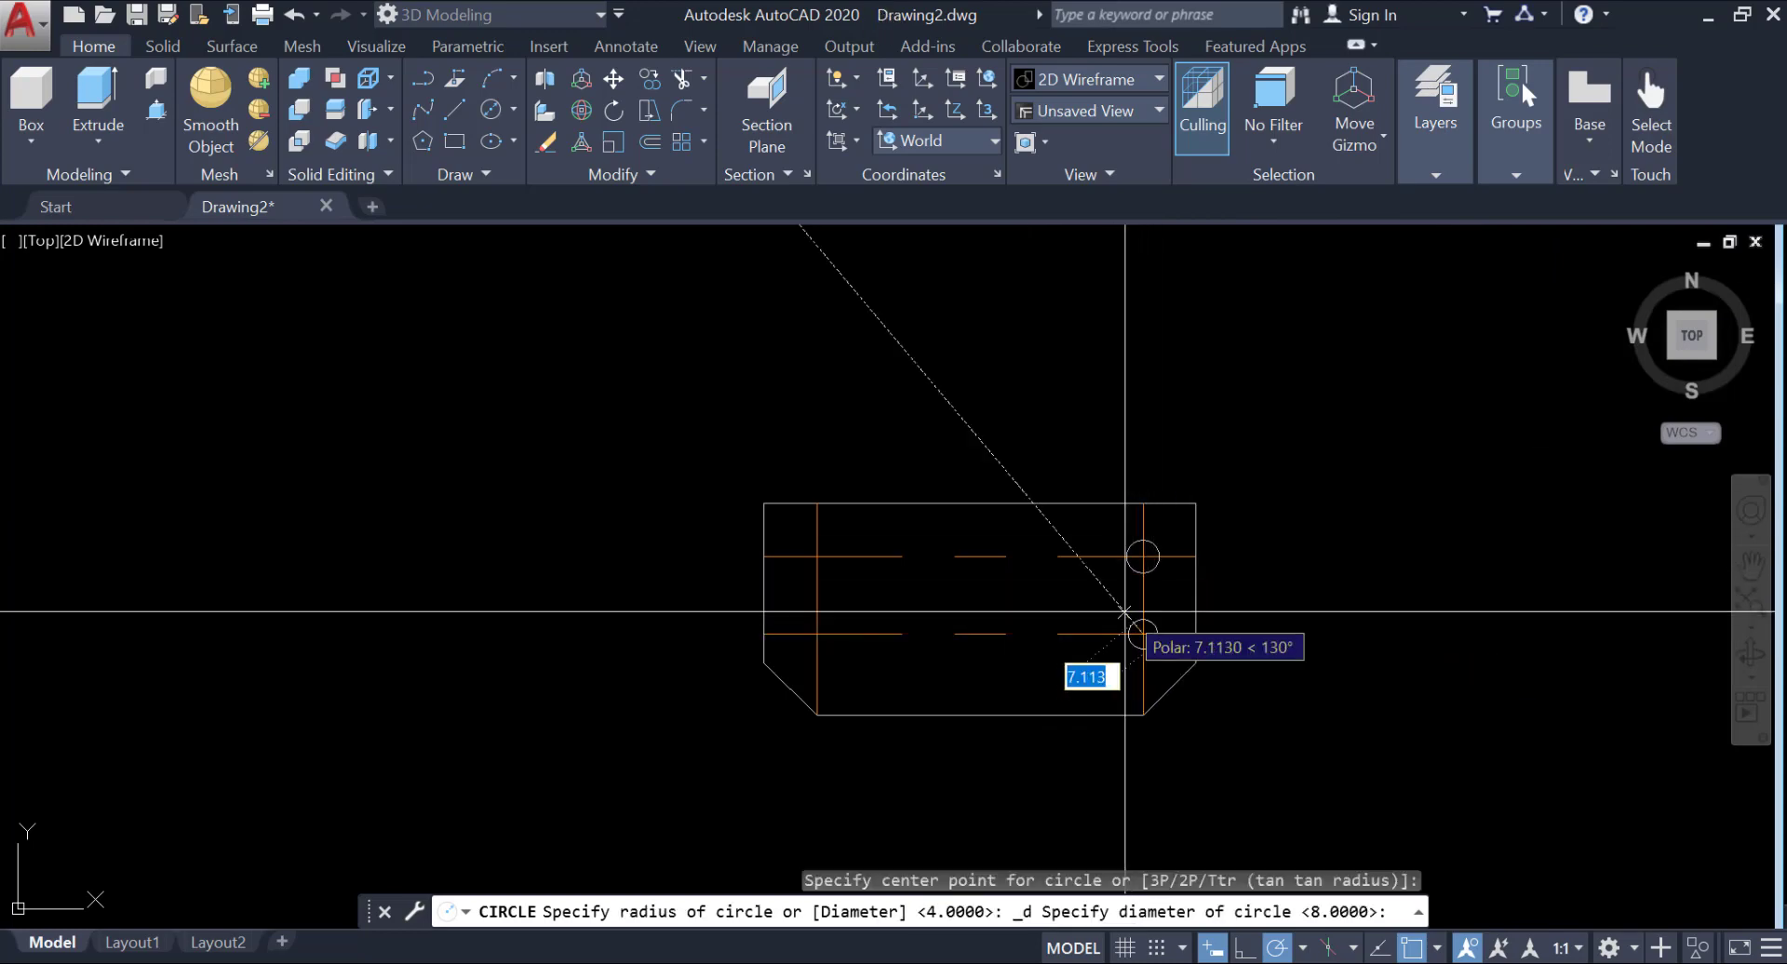
text(9)
key(Return)
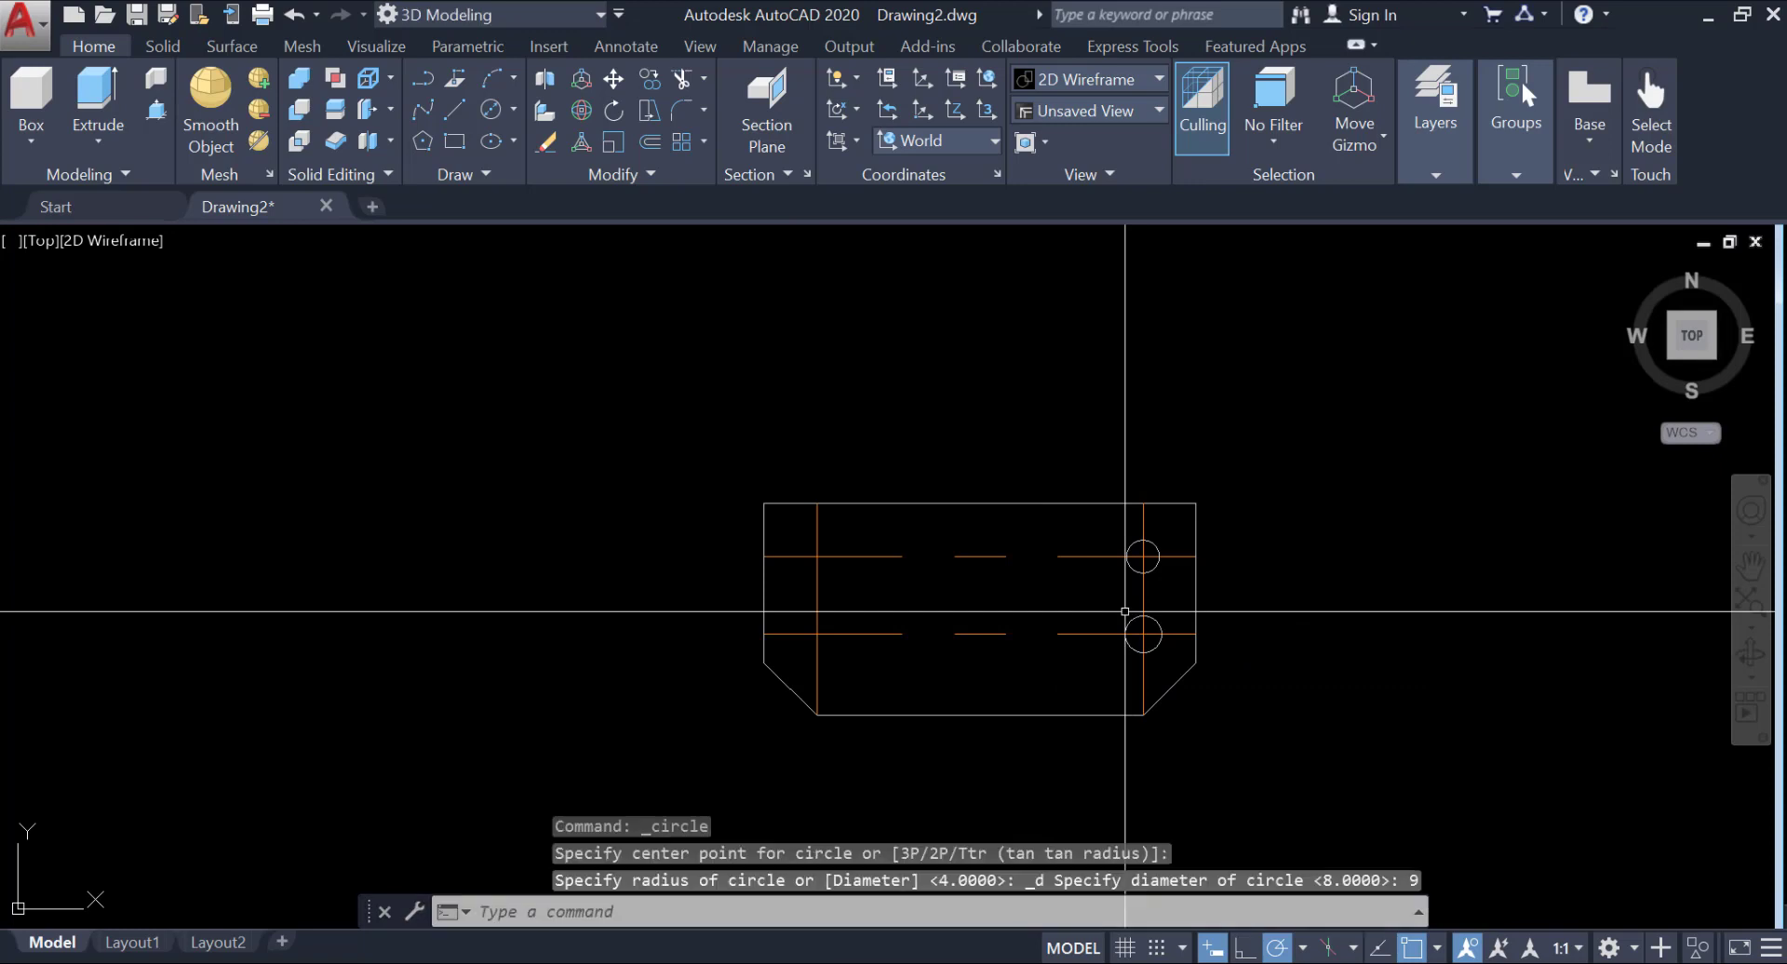
Mirror the two right holes to the left about a vertical axis through the plate centre, keeping the originals.
scroll(1125, 612, up, 2)
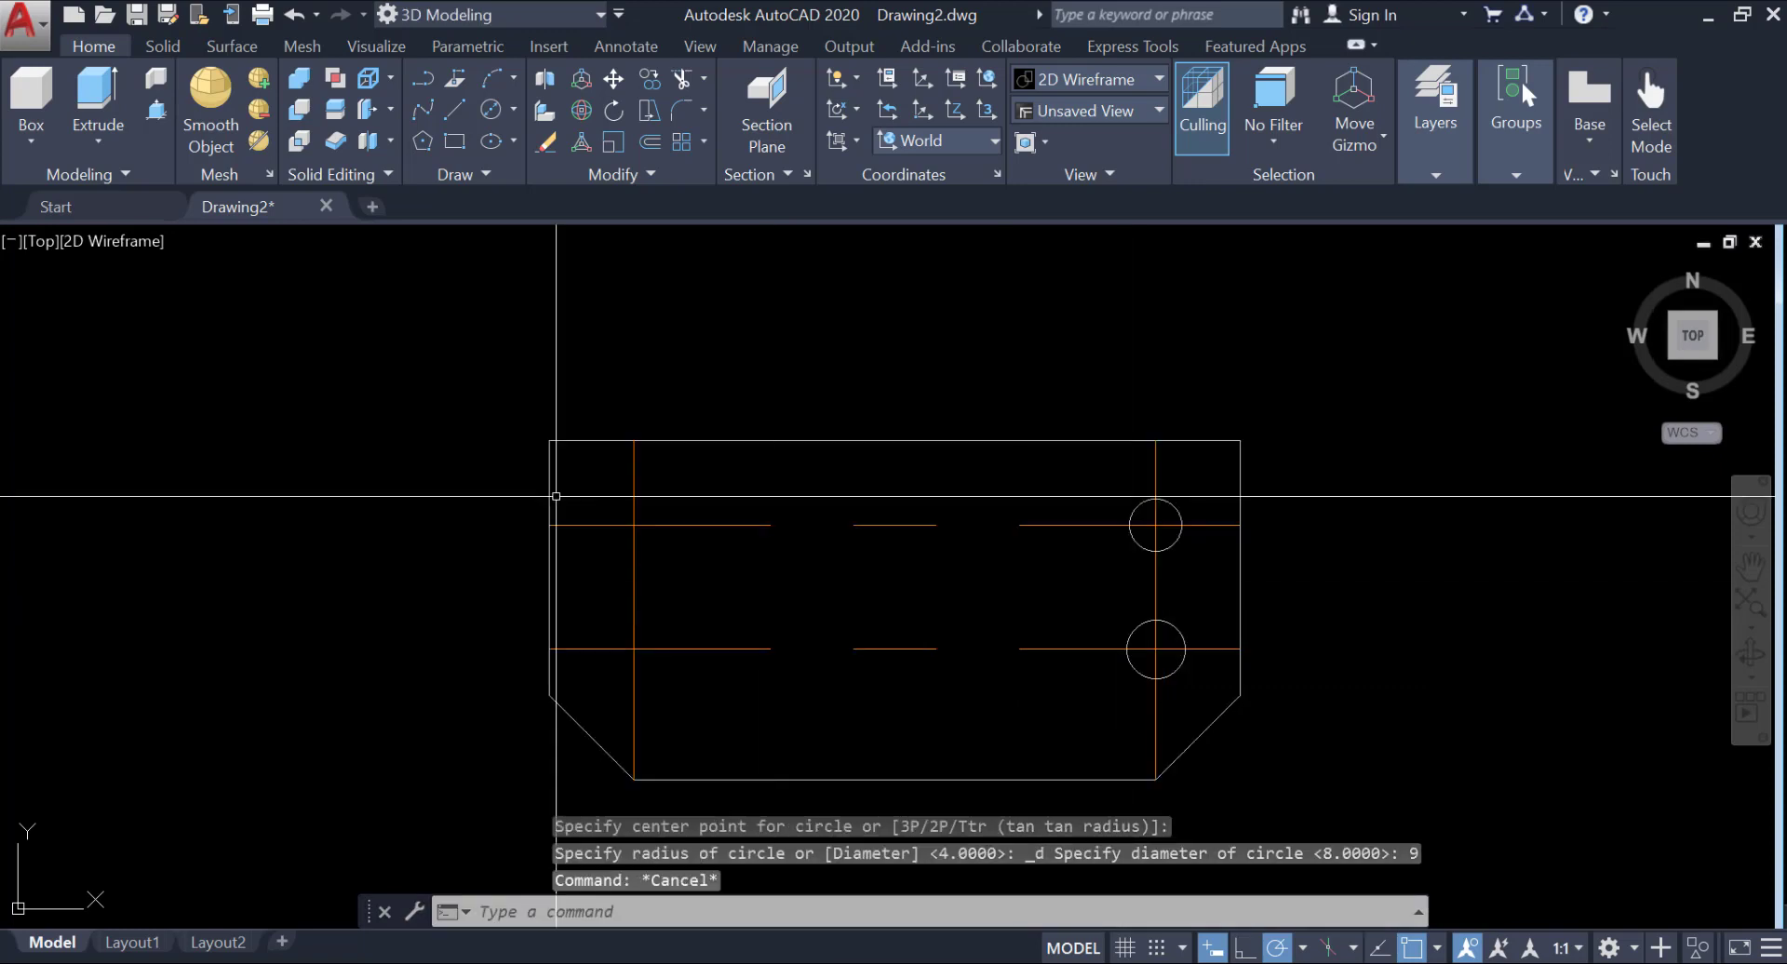
text(mi)
key(Return)
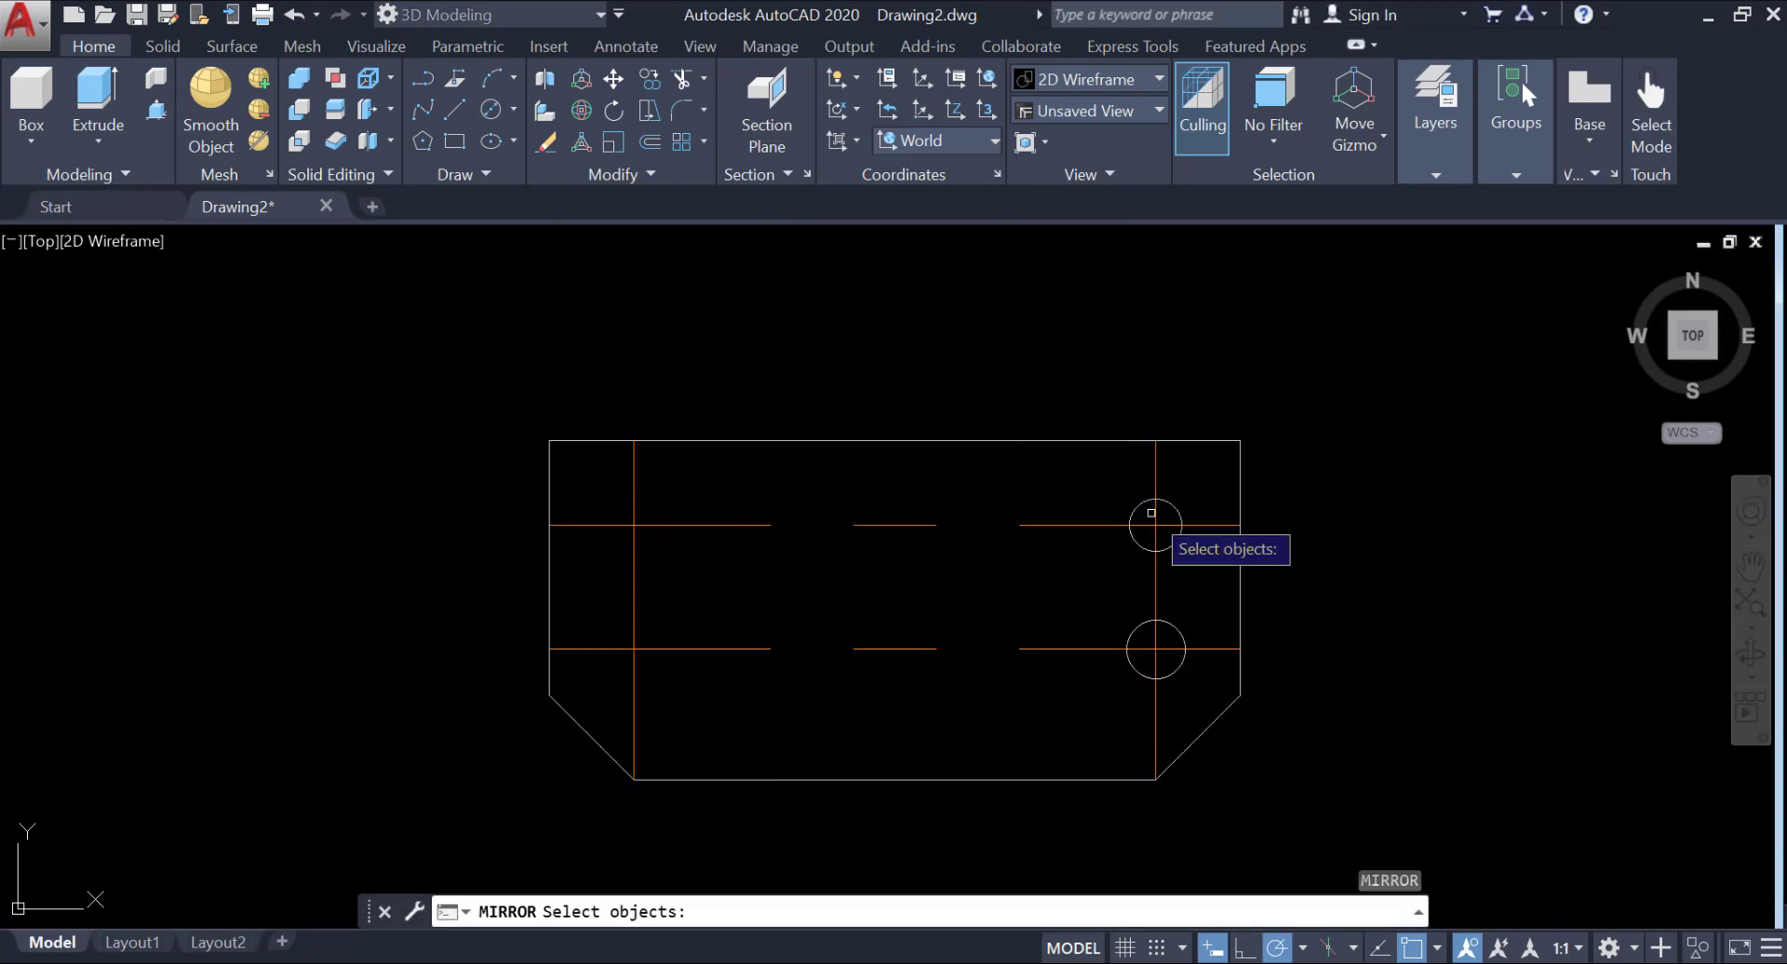
click(1137, 626)
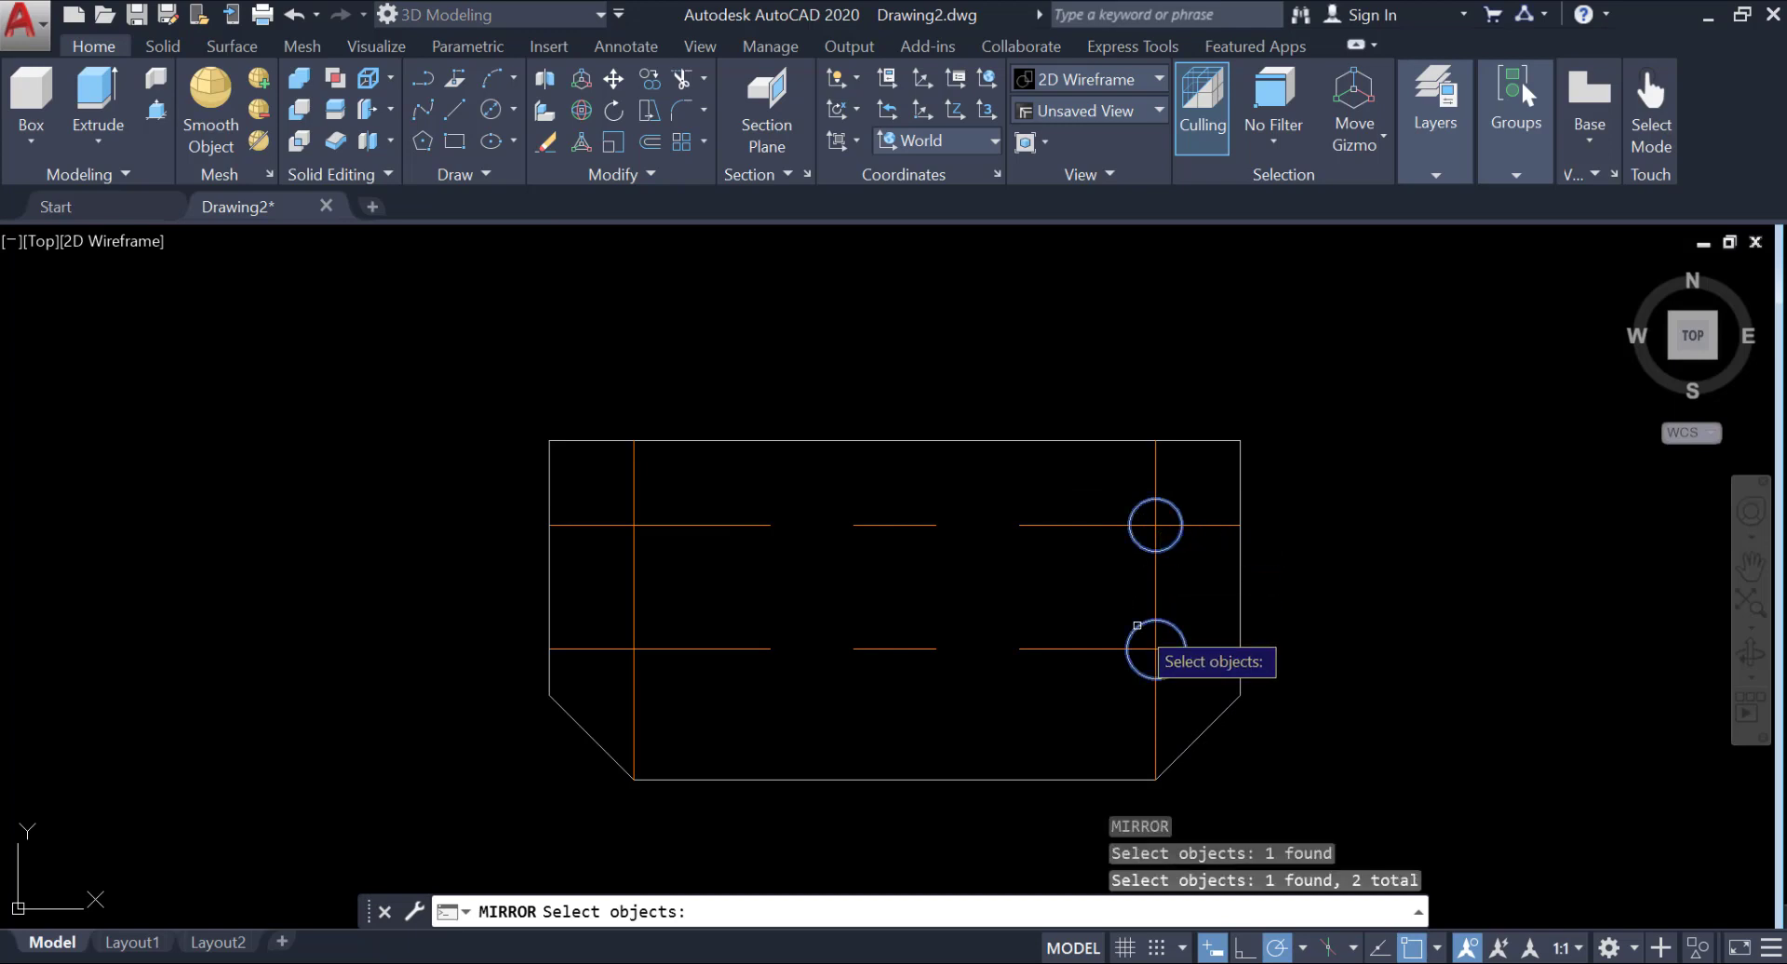
key(Return)
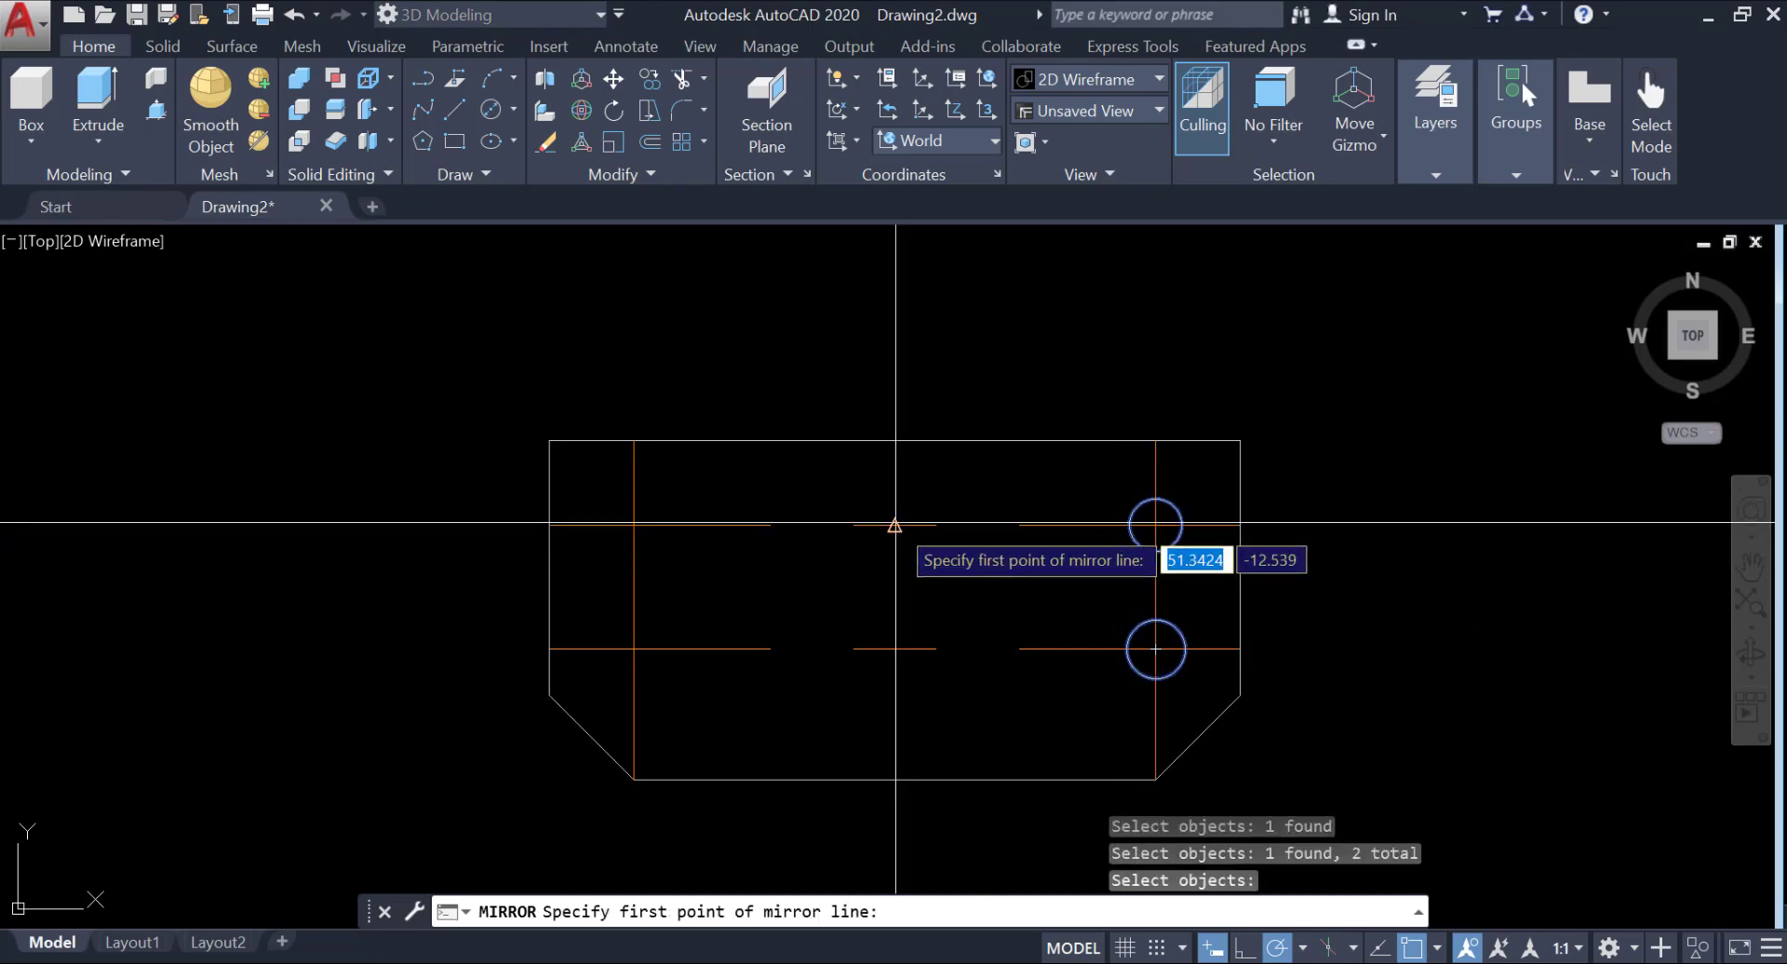
click(893, 525)
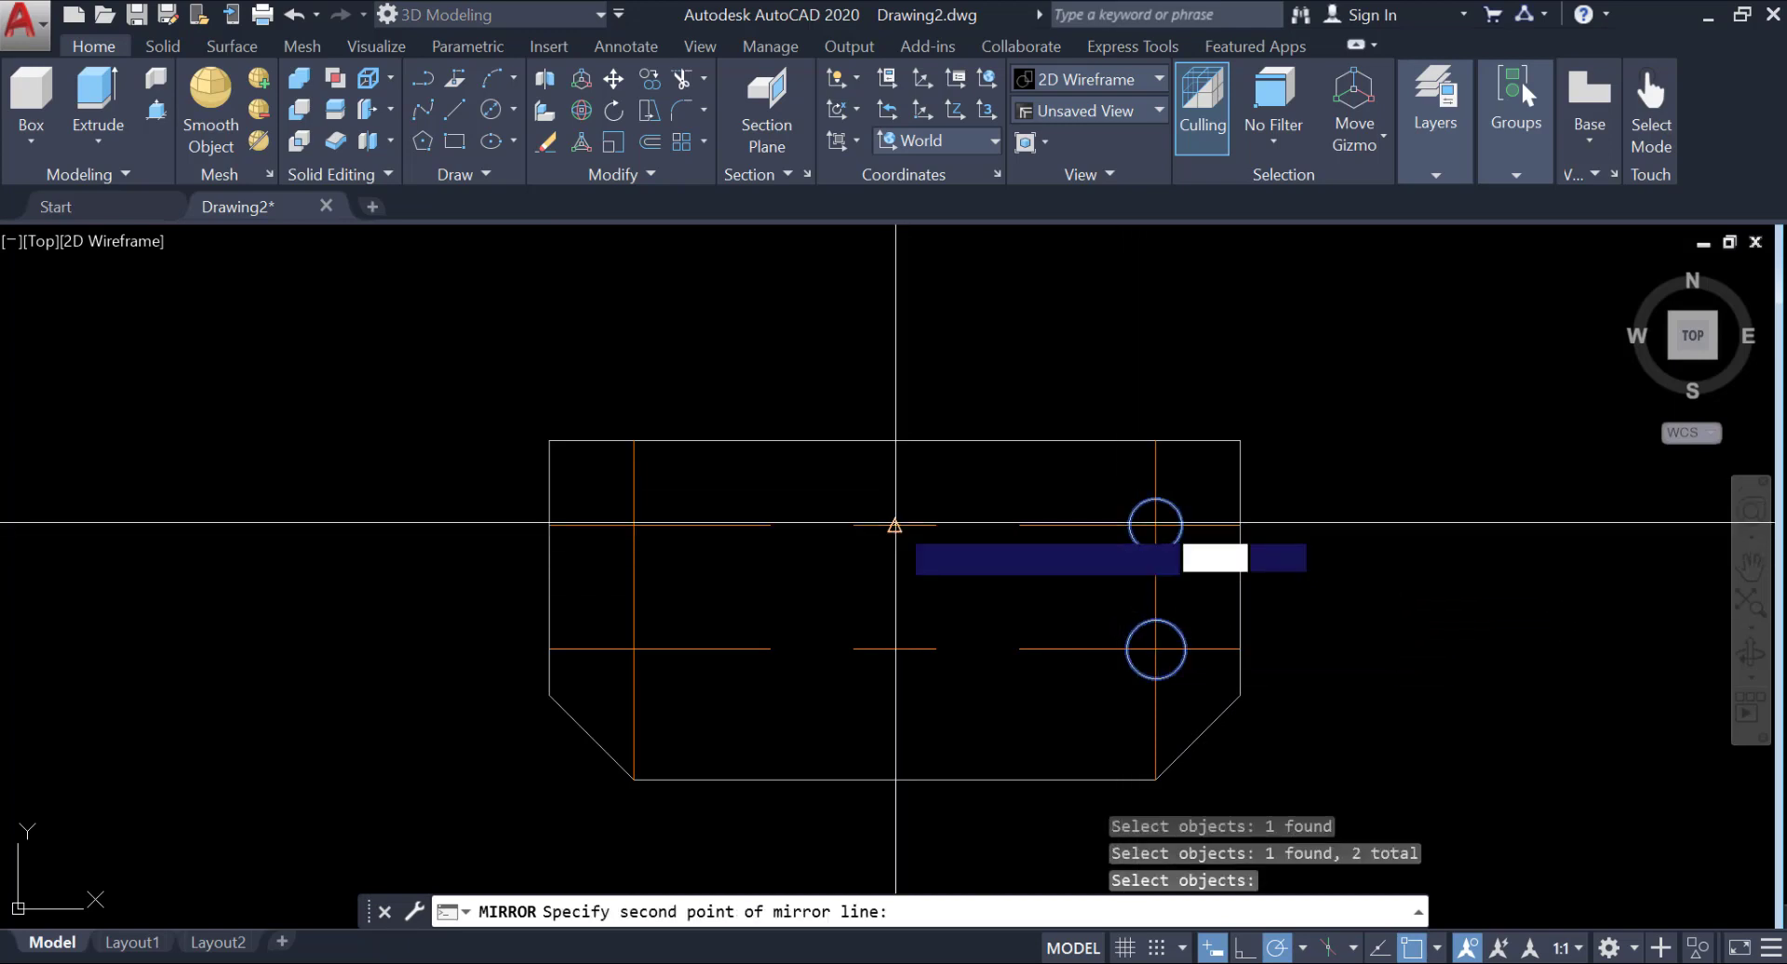
click(898, 644)
key(Return)
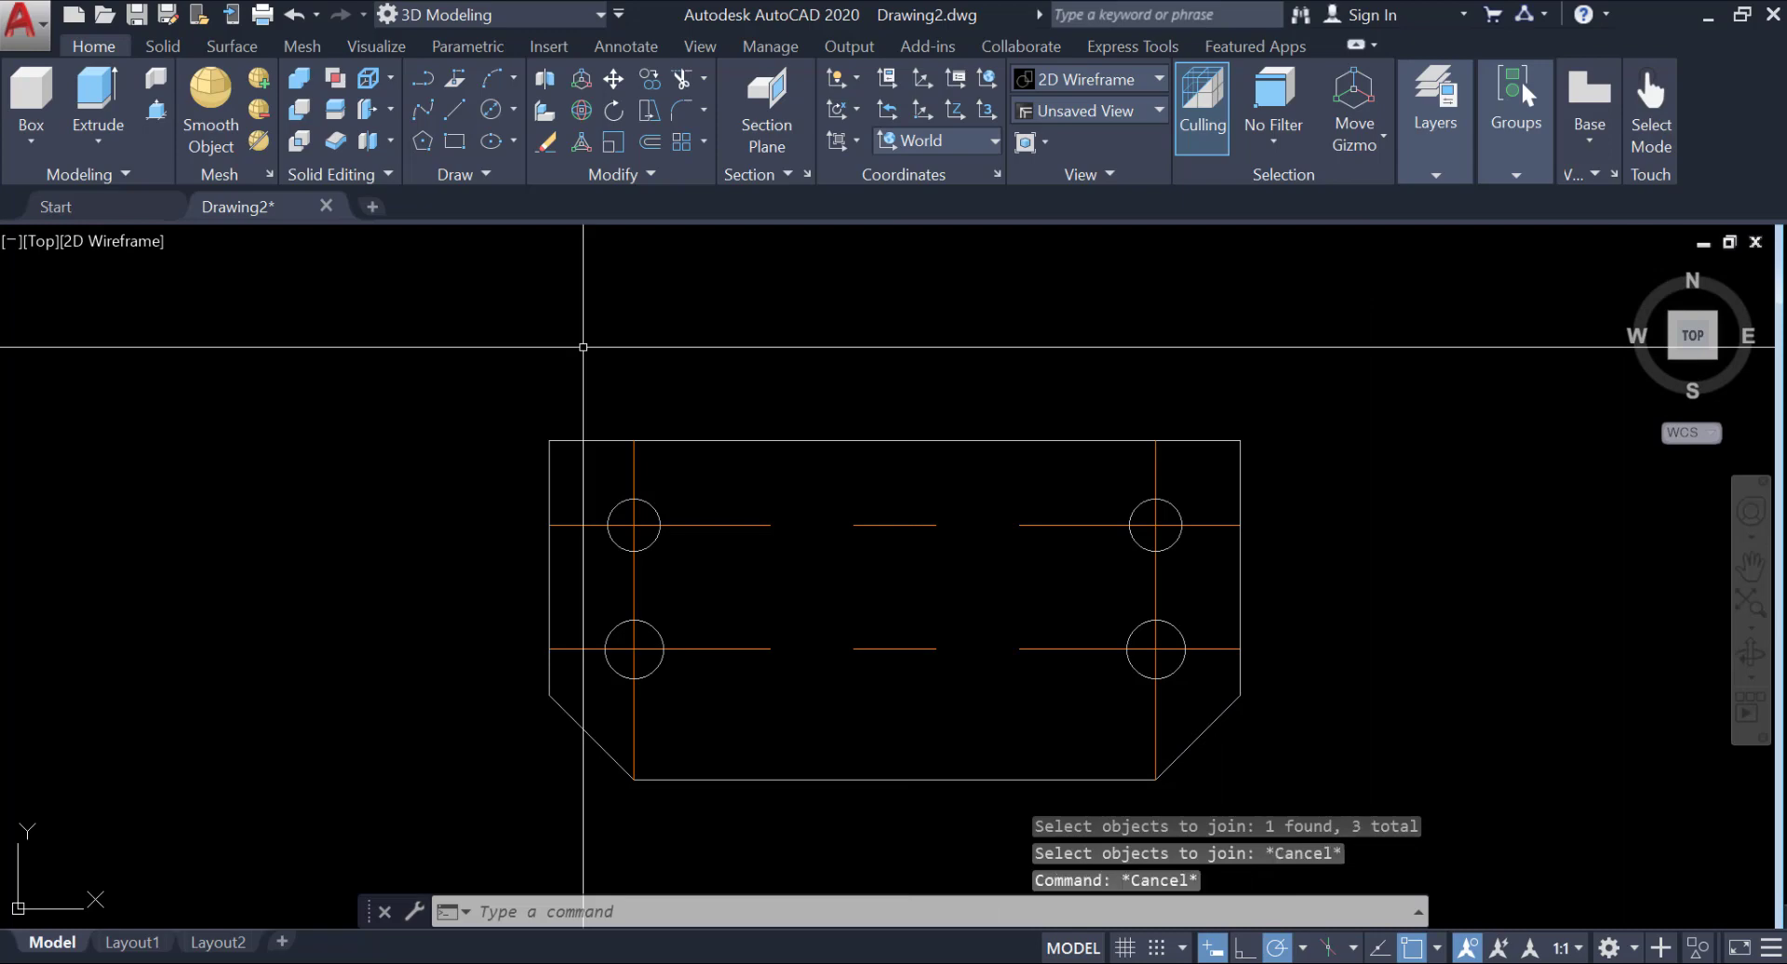
text(o)
Offset the plate's top edge 5 units inward.
key(Return)
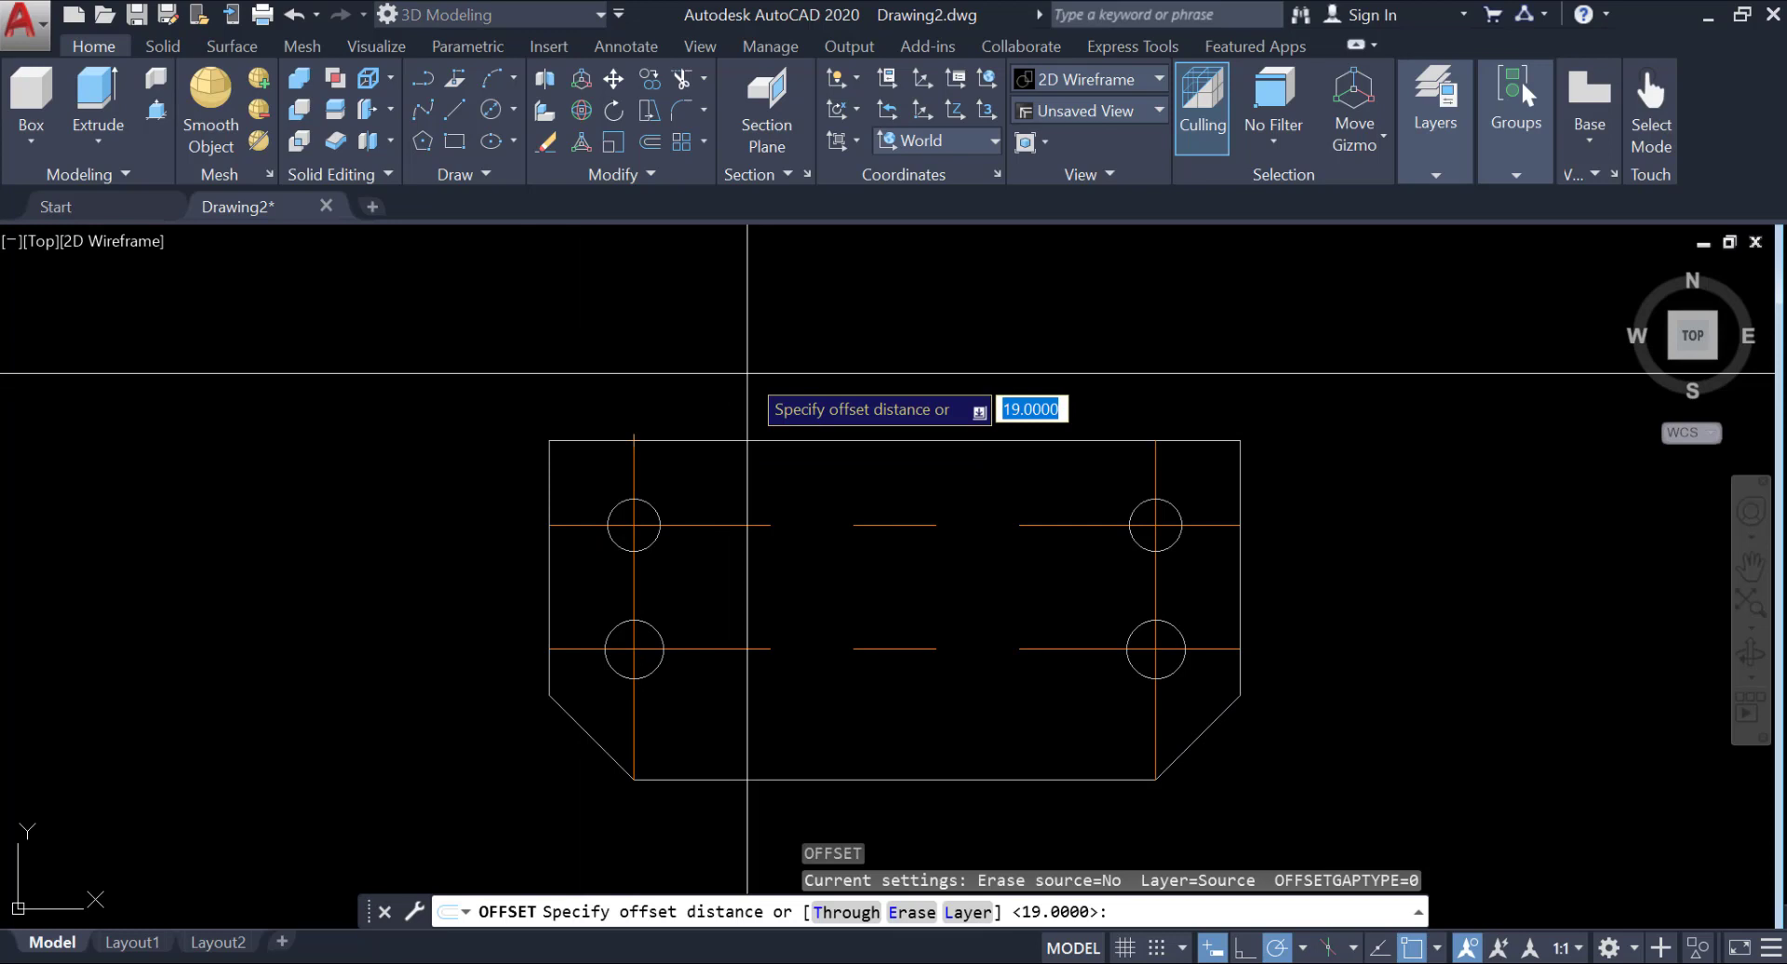
text(5)
key(Return)
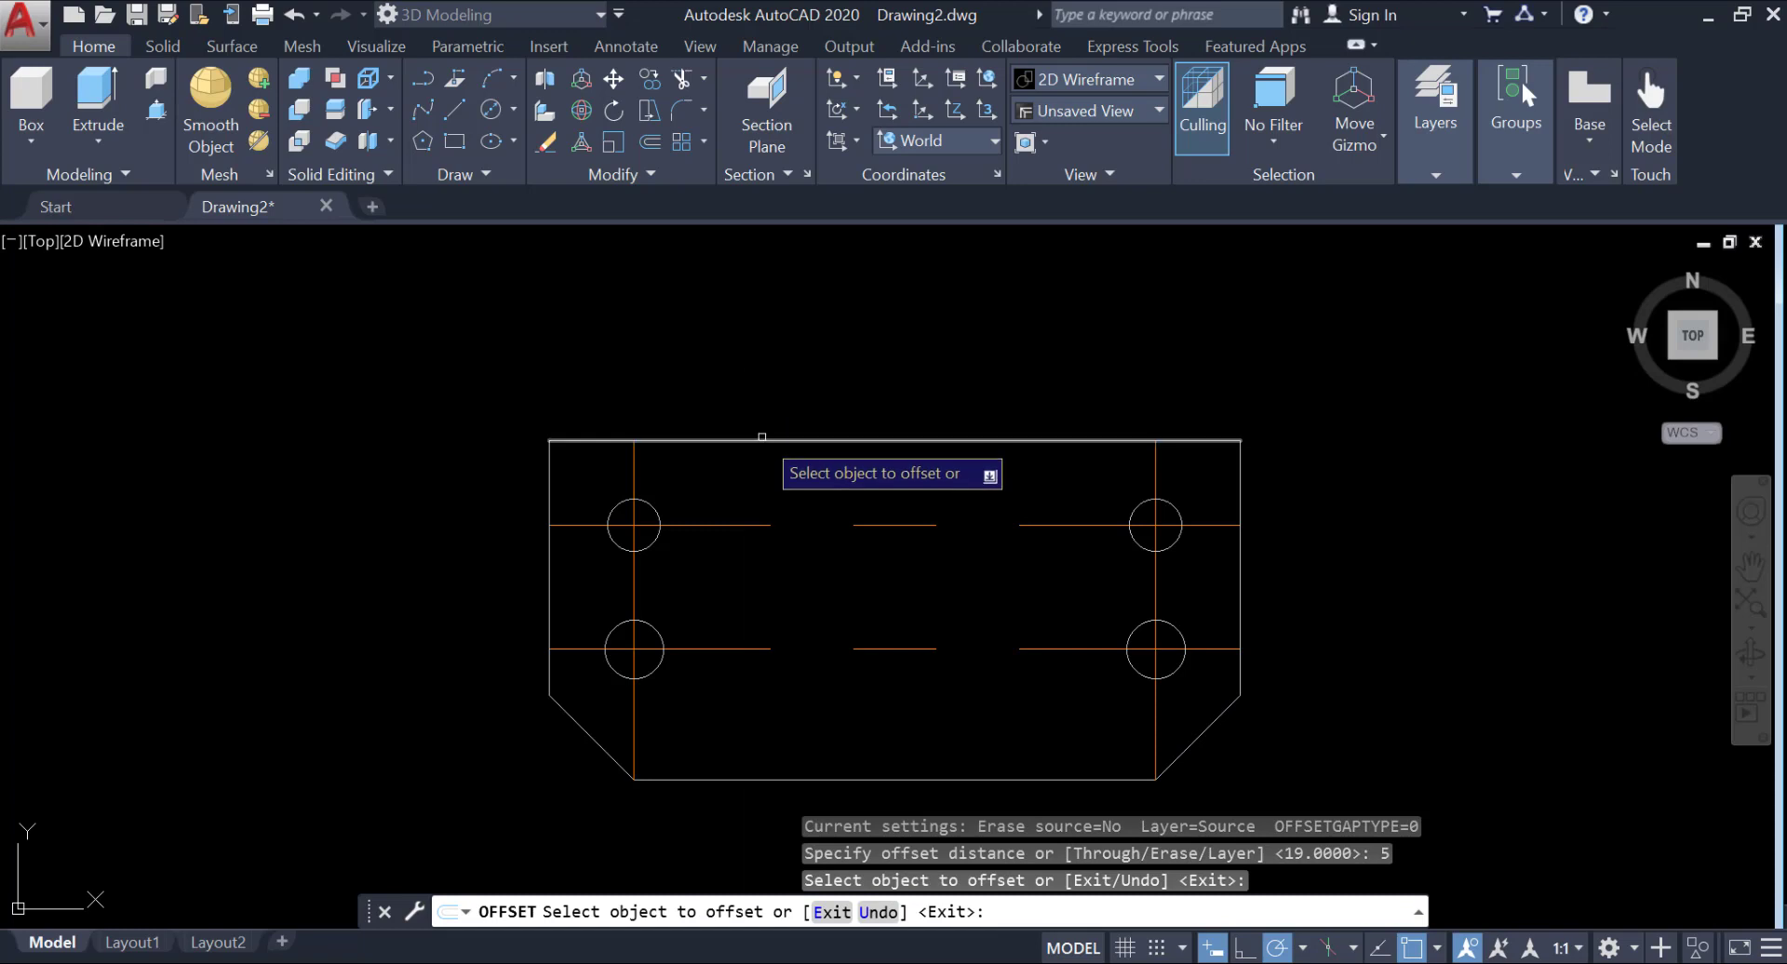
click(763, 437)
click(772, 484)
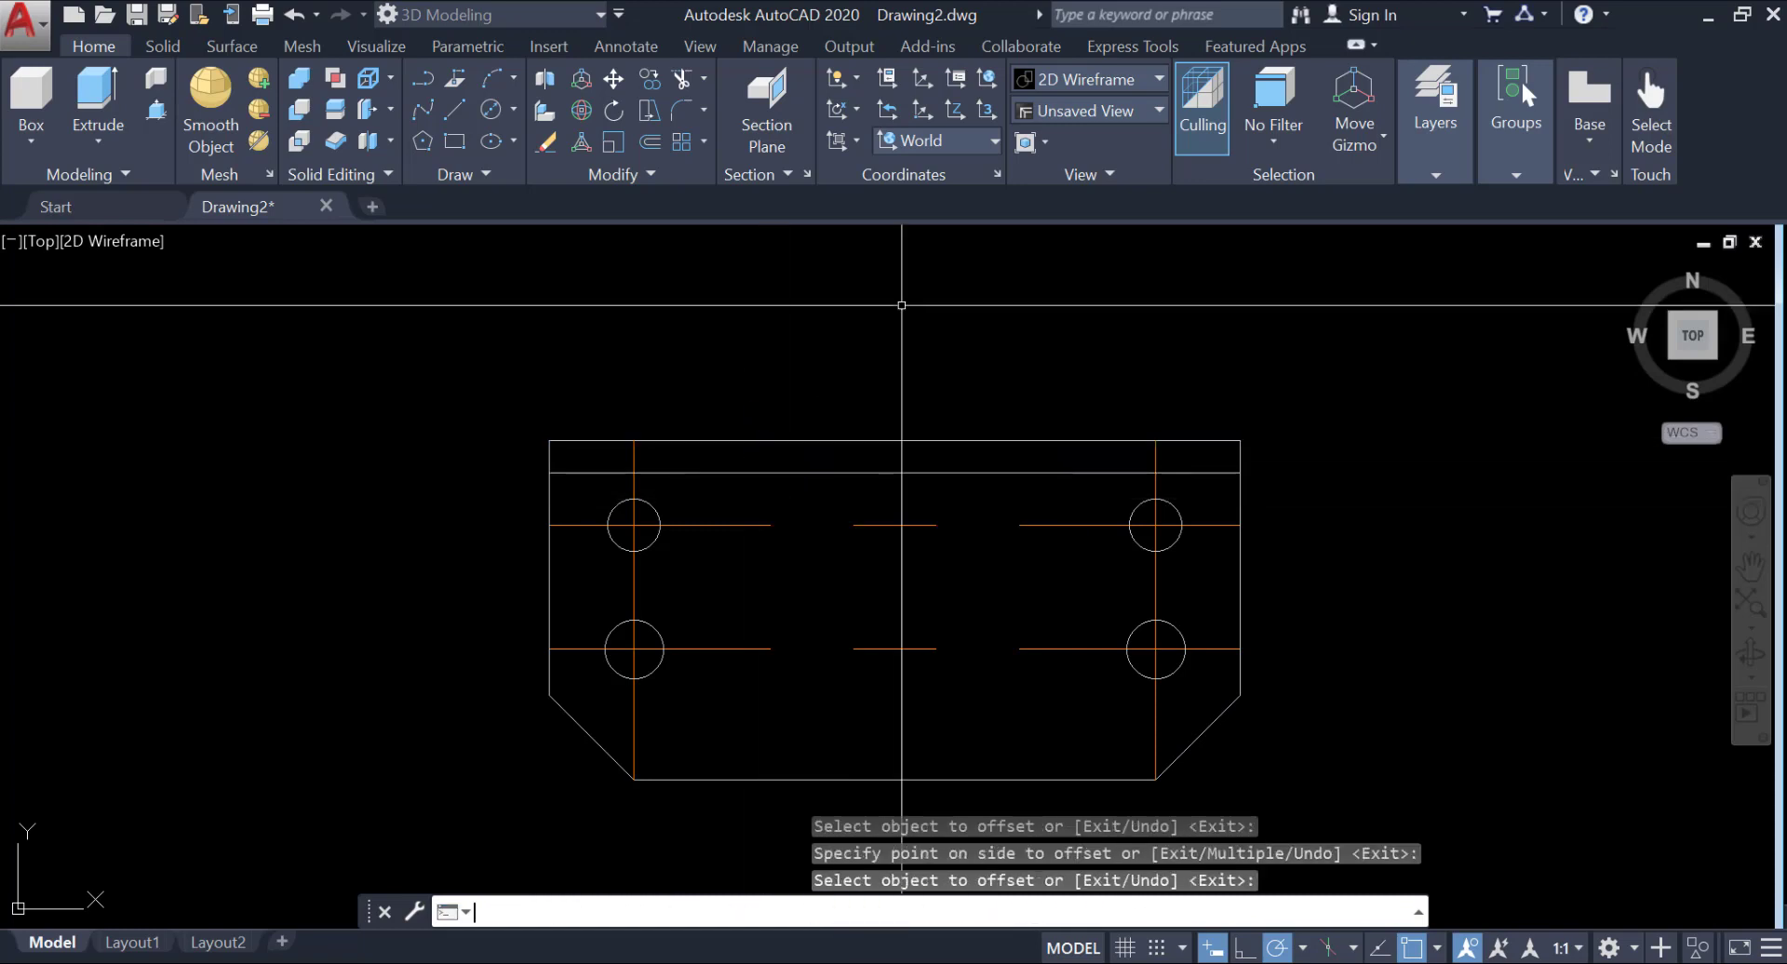
key(Escape)
key(Escape)
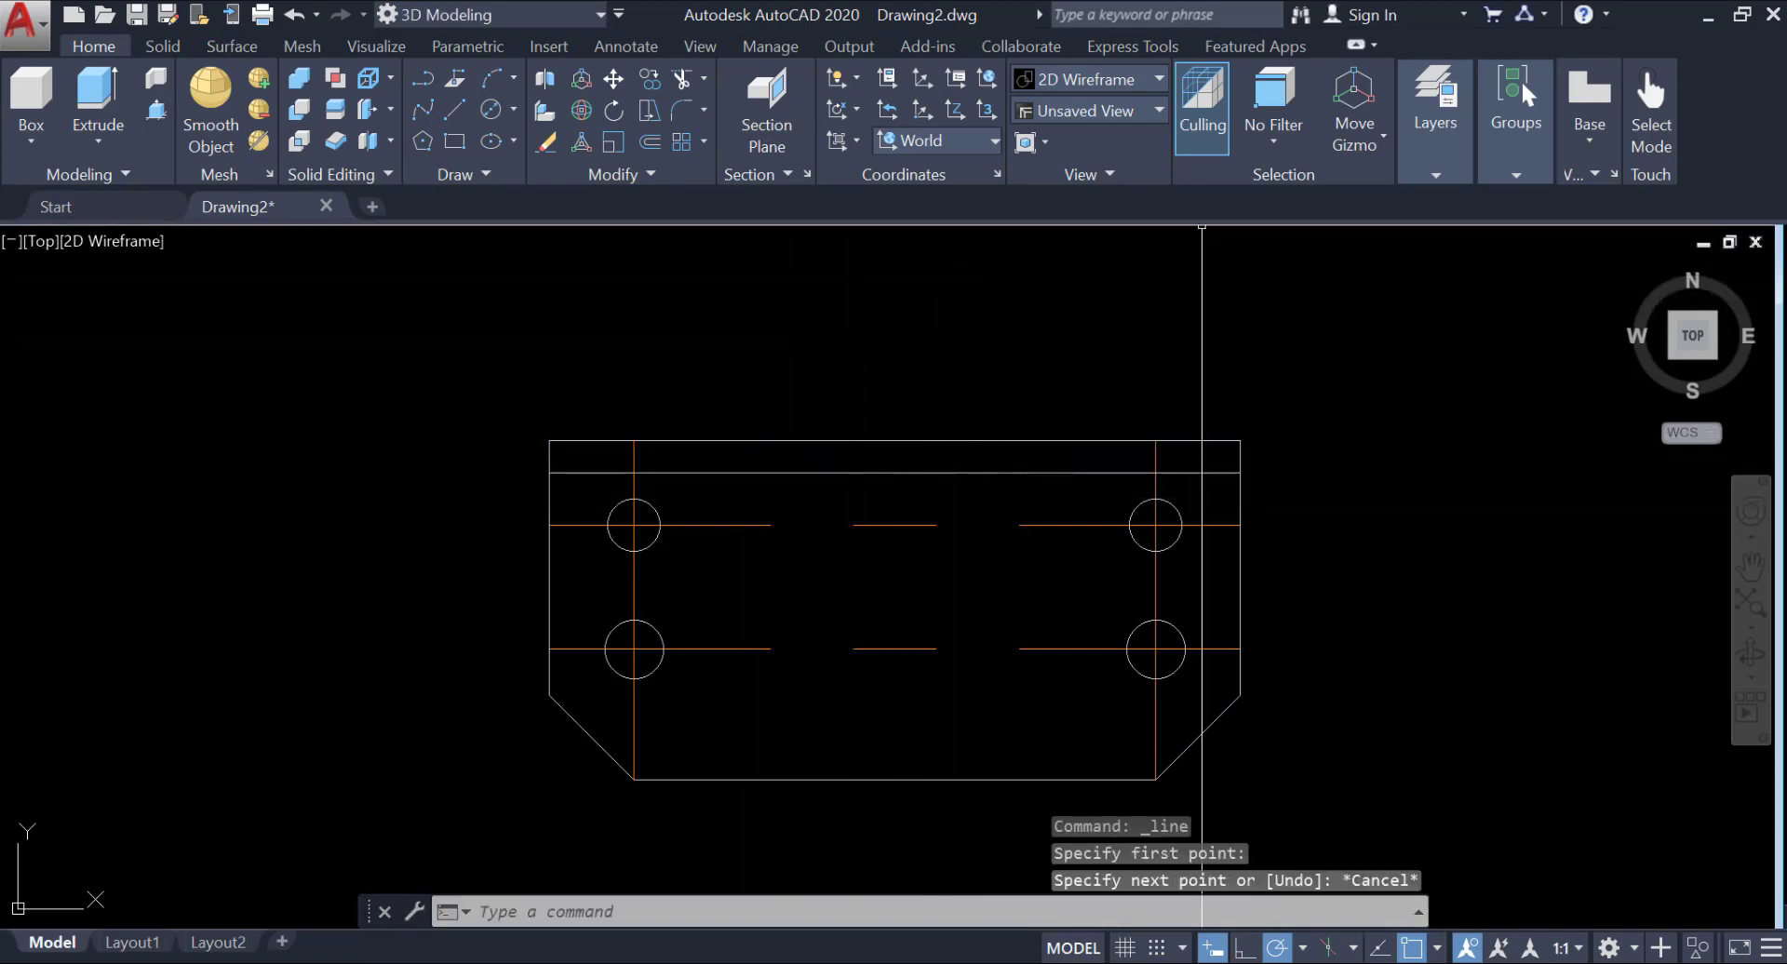
Draw a vertical line between the top and bottom edge midpoints and put it on layer 0.
click(455, 112)
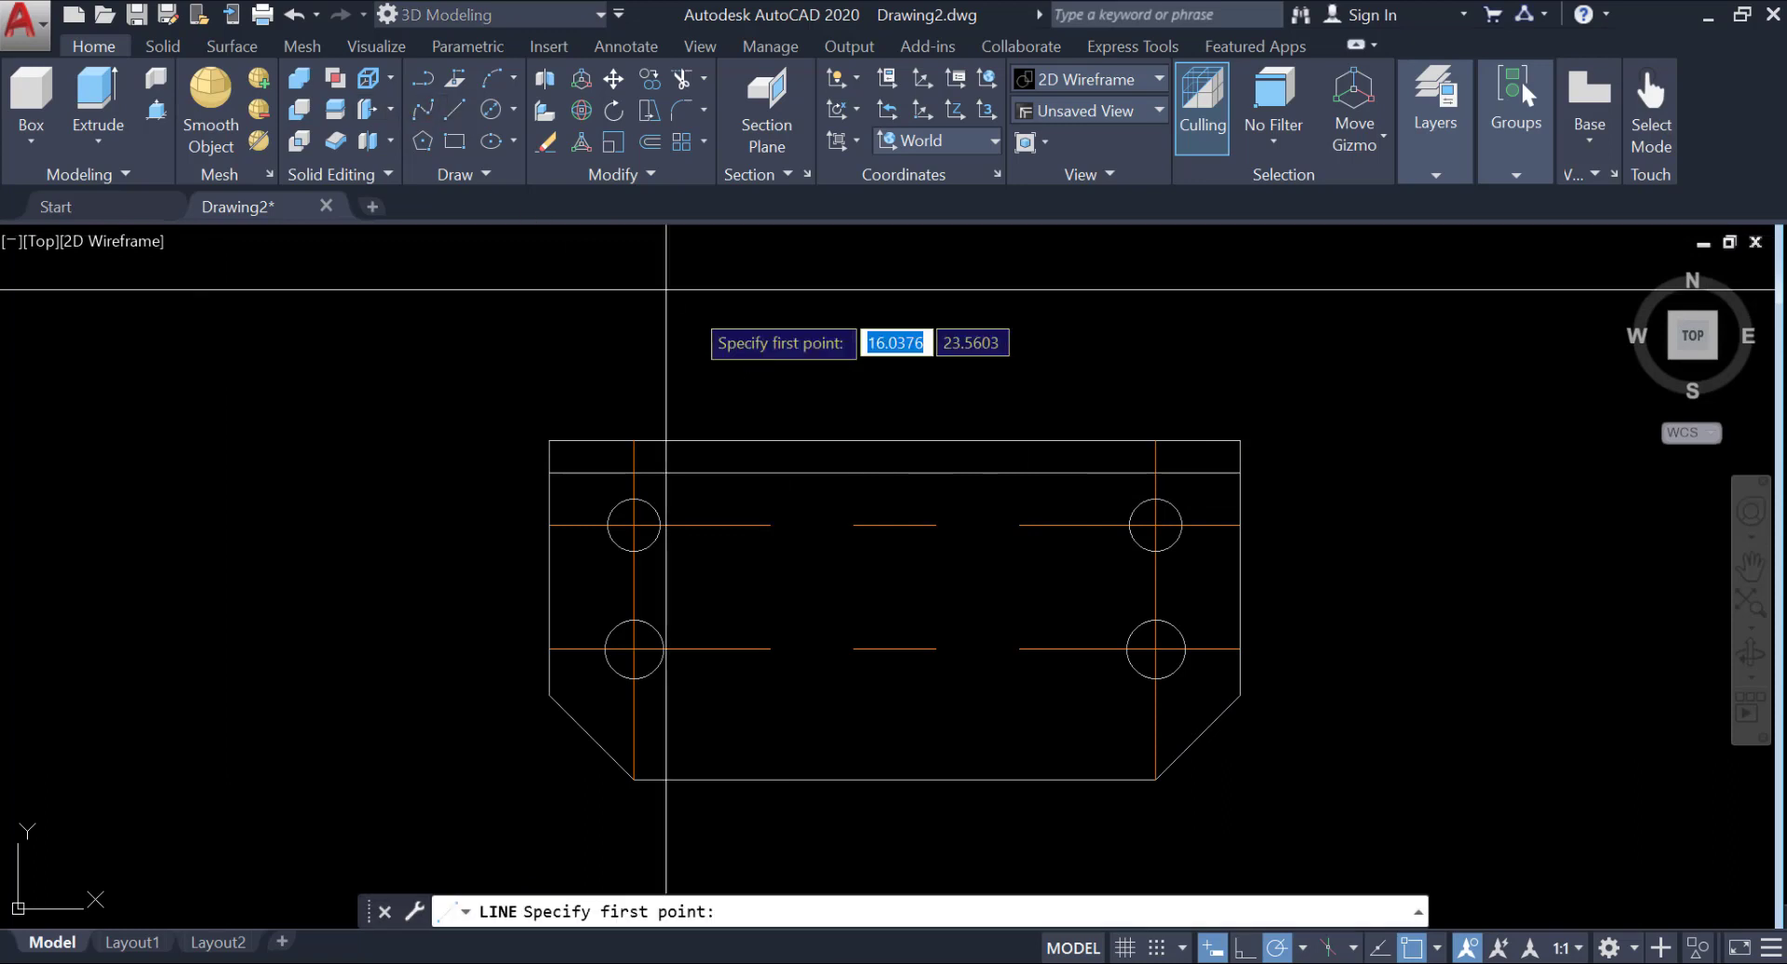
click(894, 473)
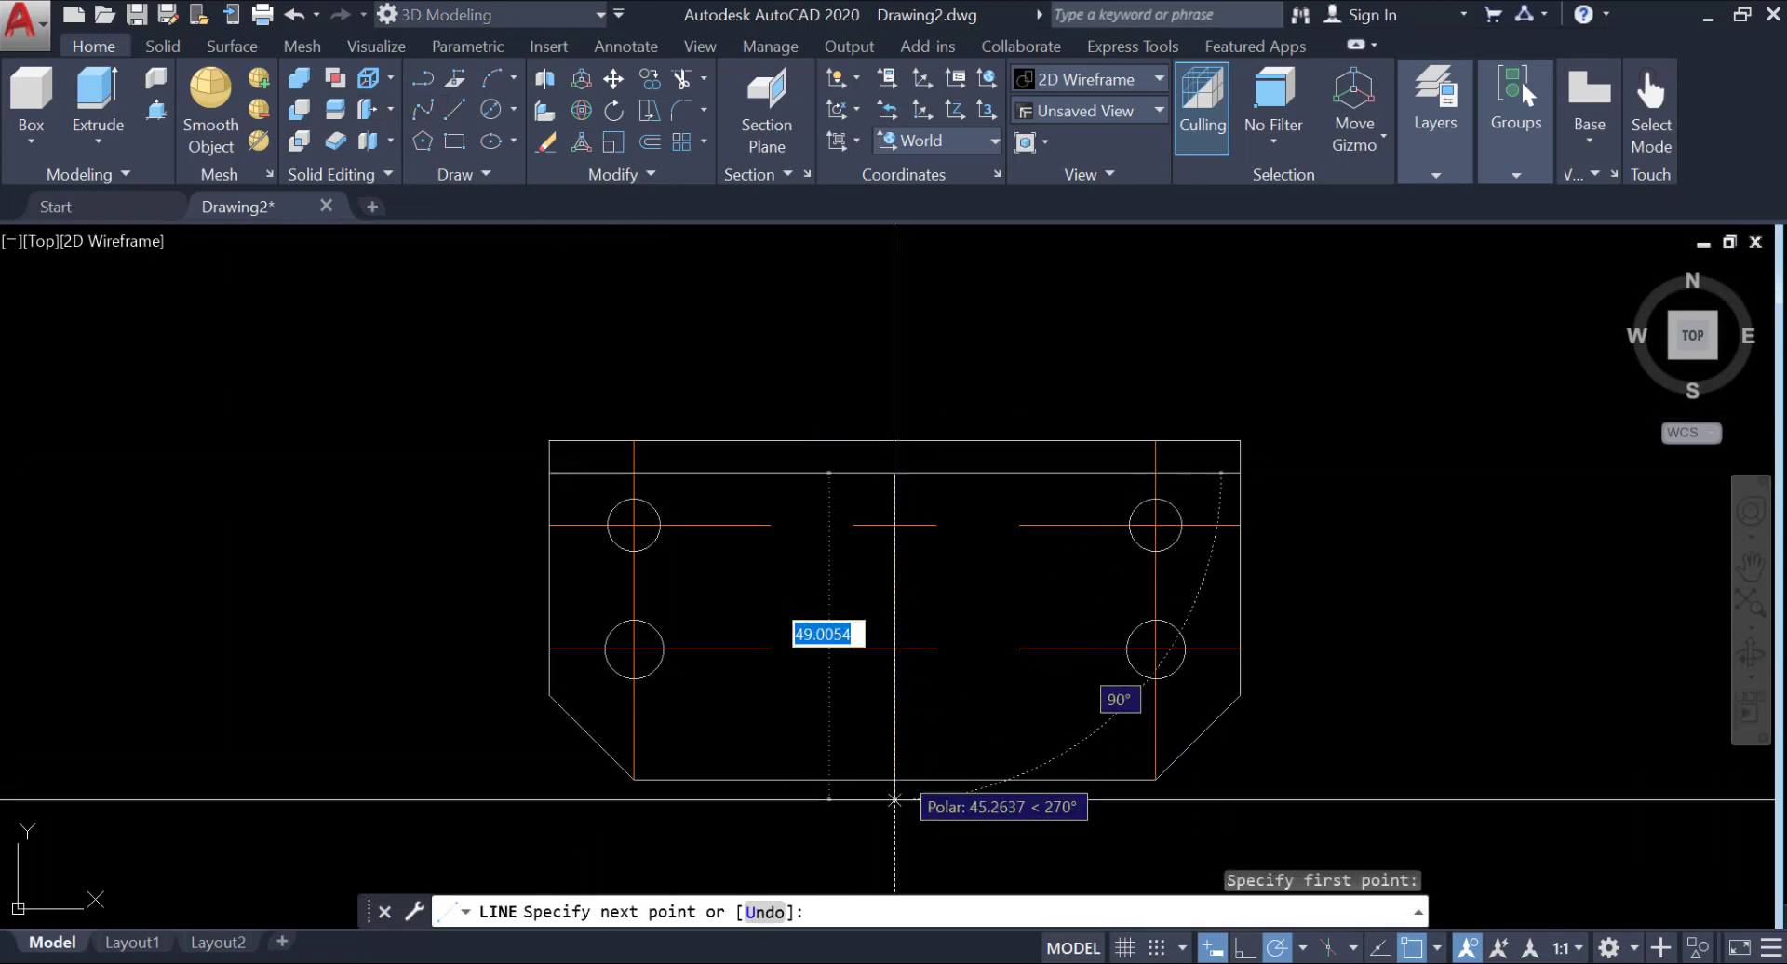
click(894, 780)
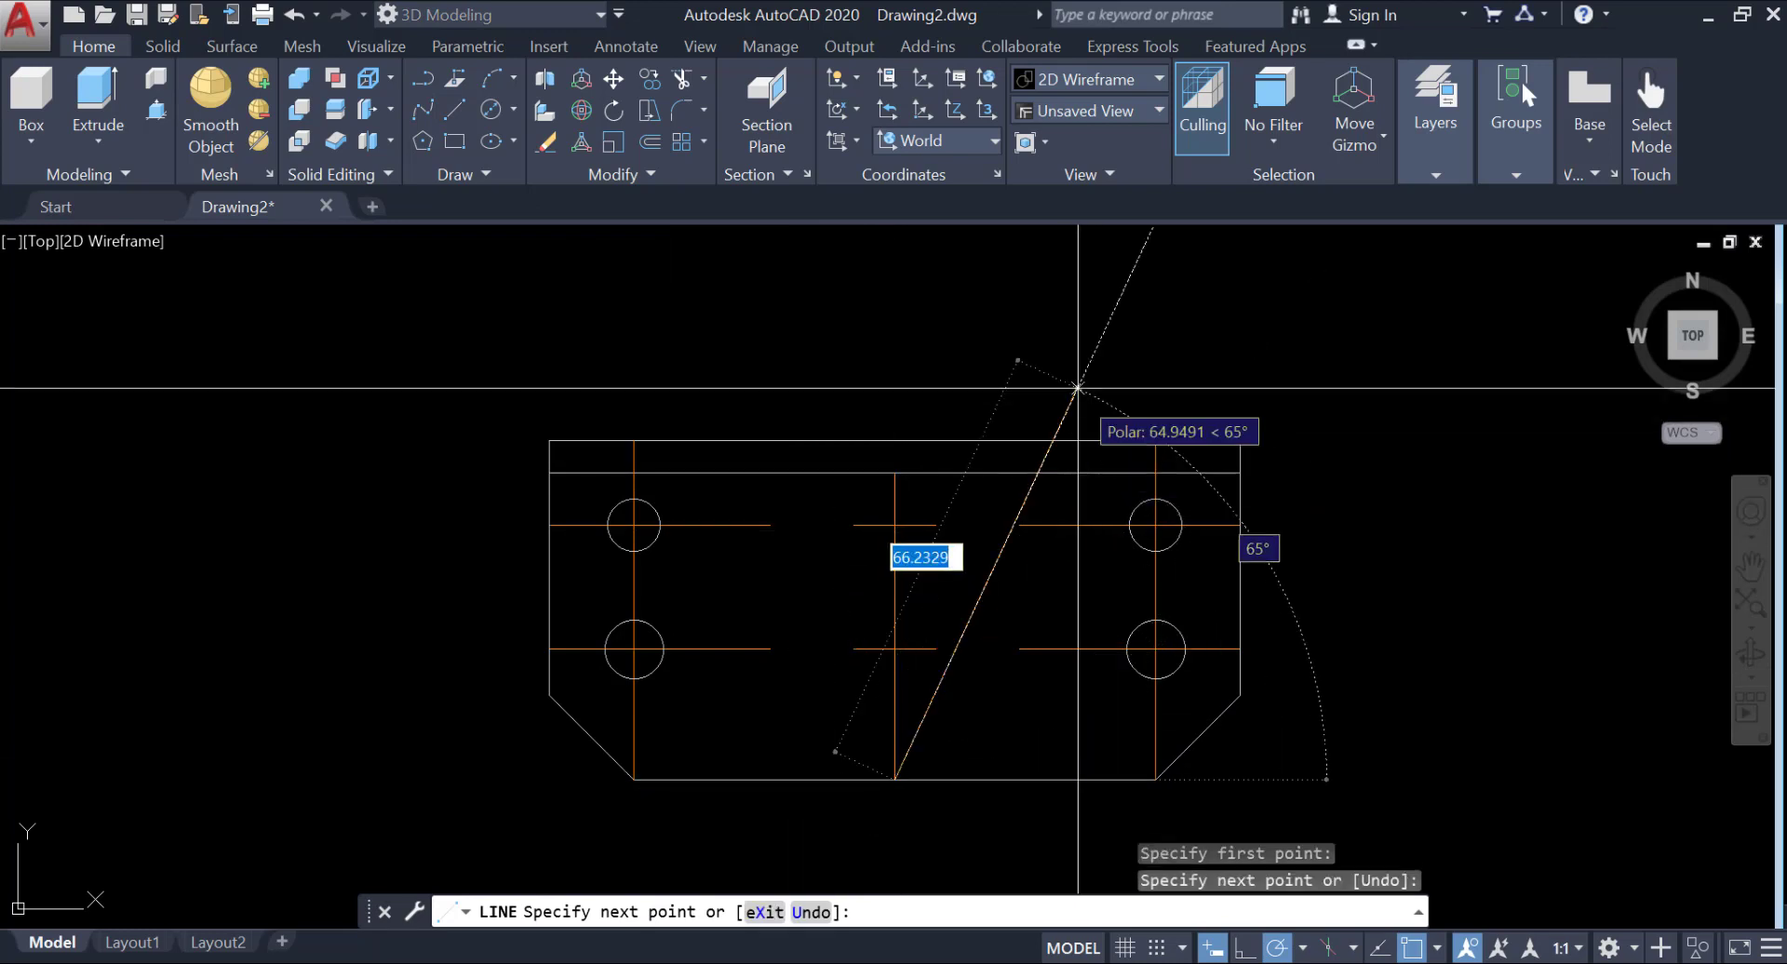
key(Return)
click(895, 522)
click(1441, 127)
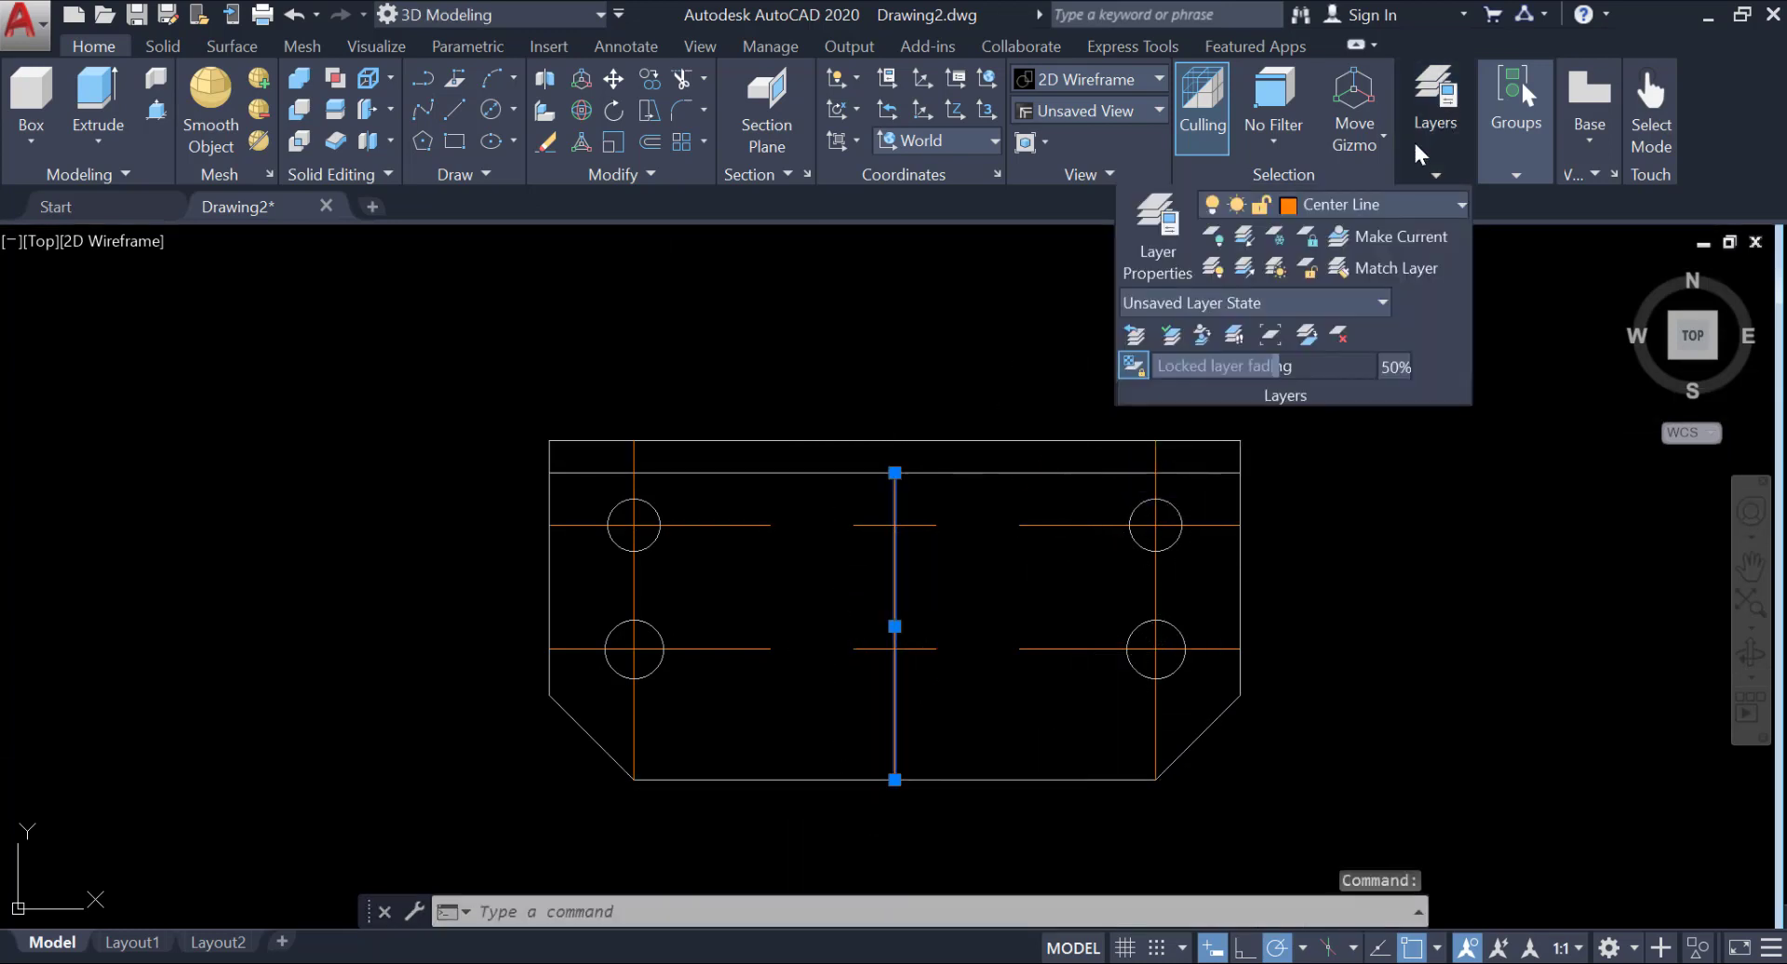
click(1331, 204)
click(1342, 246)
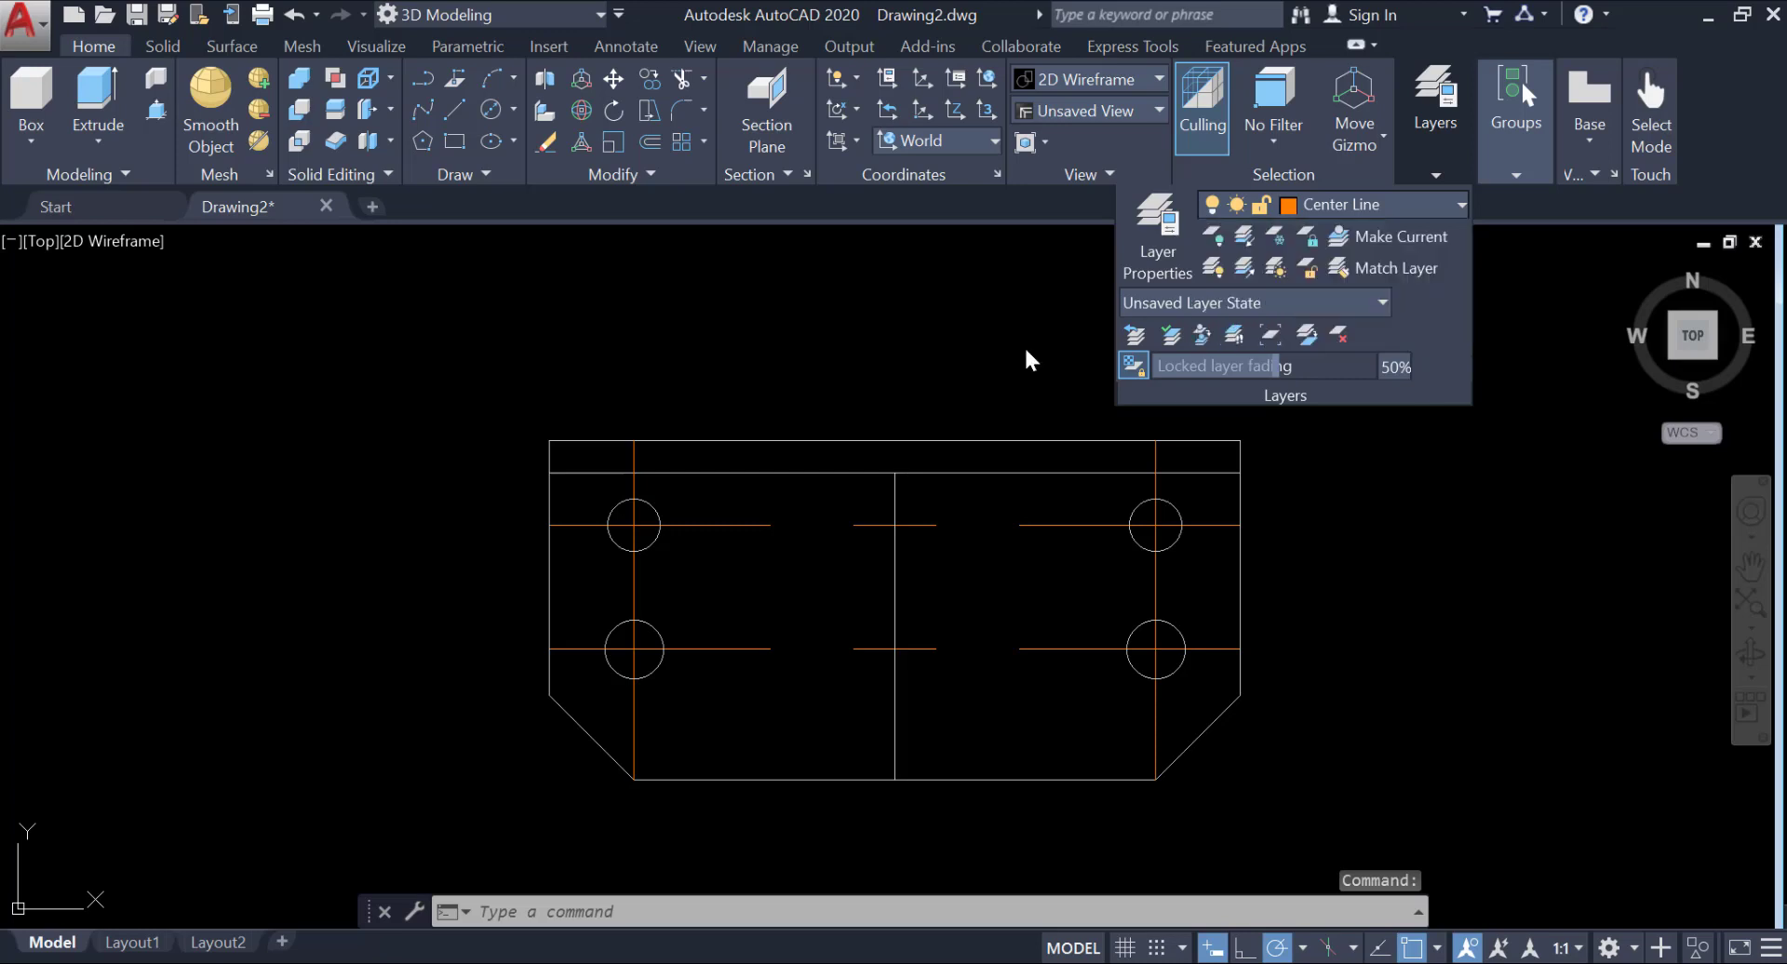
Offset the vertical centre line 27 units to the right.
text(o)
key(Return)
key(Escape)
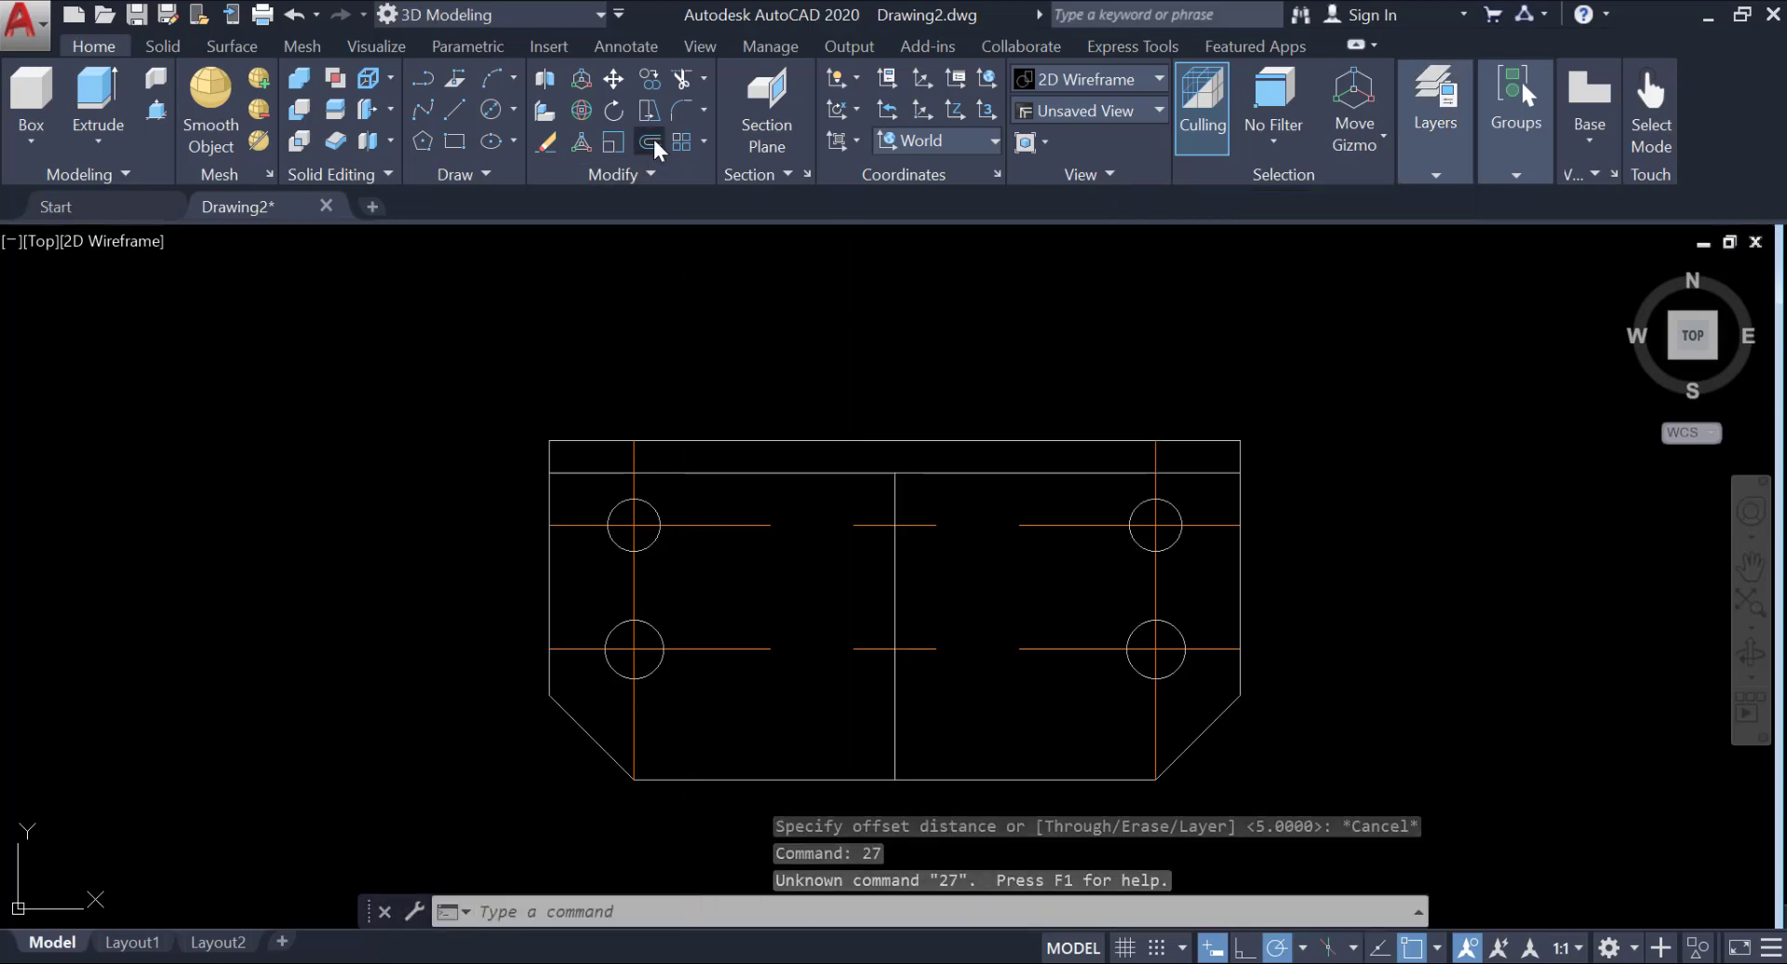
click(650, 141)
text(27)
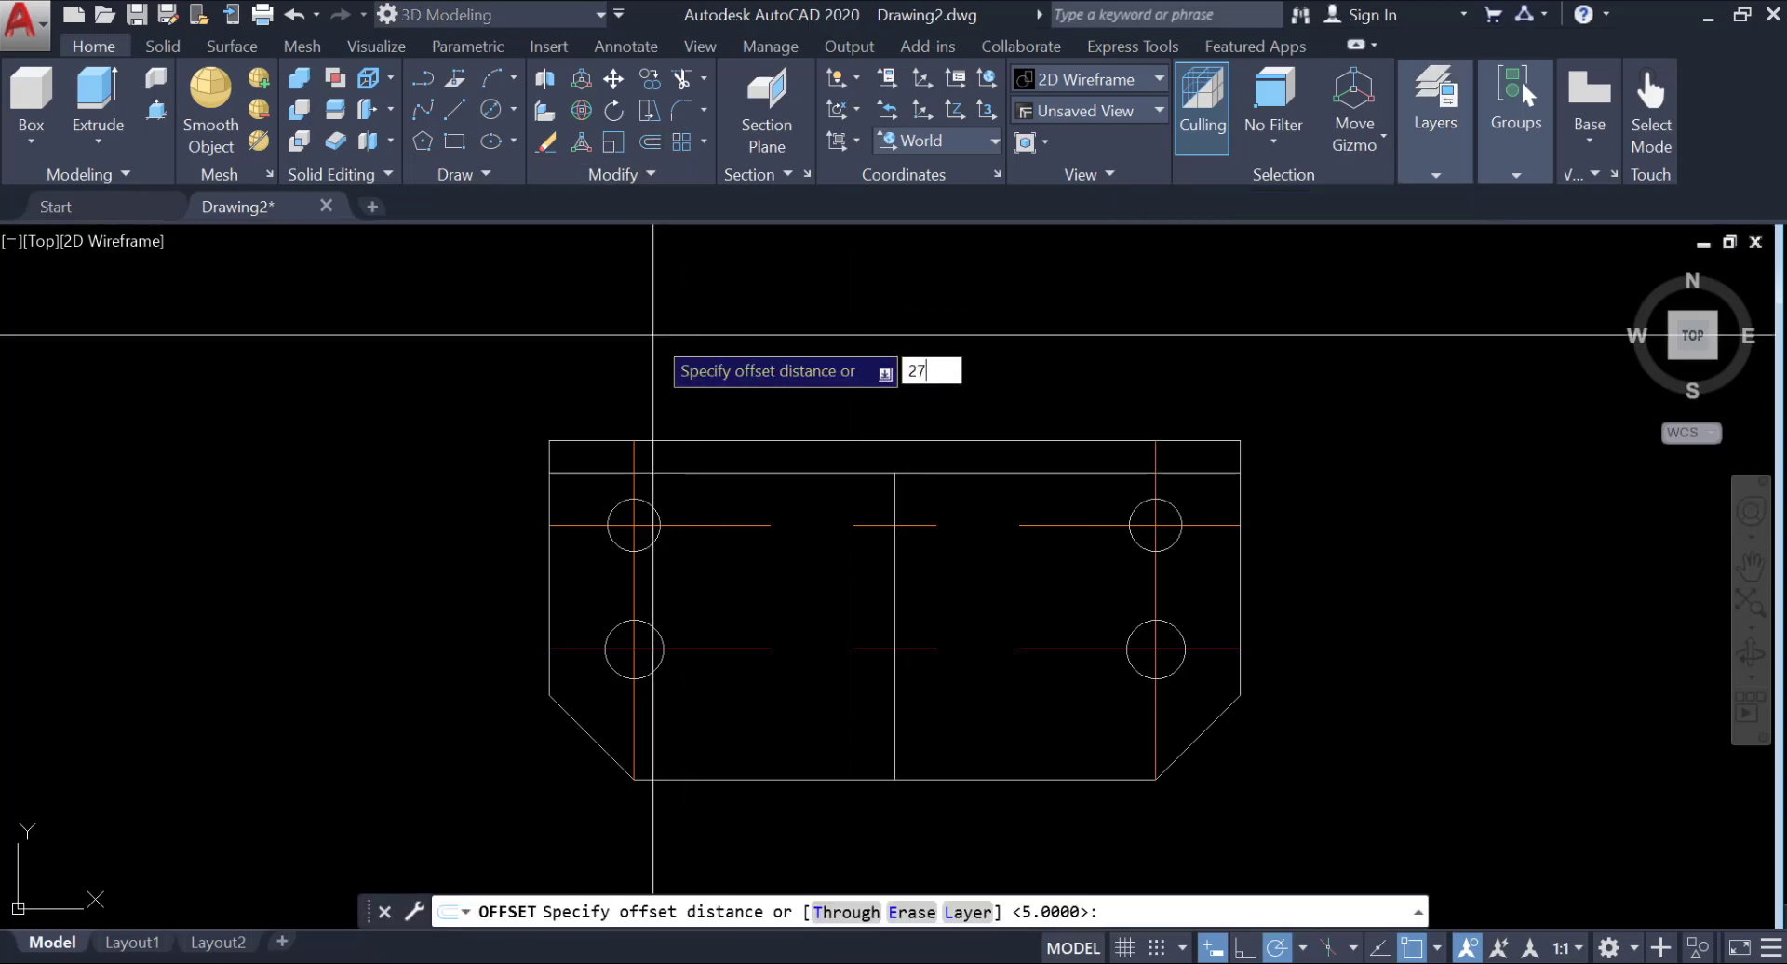
key(Return)
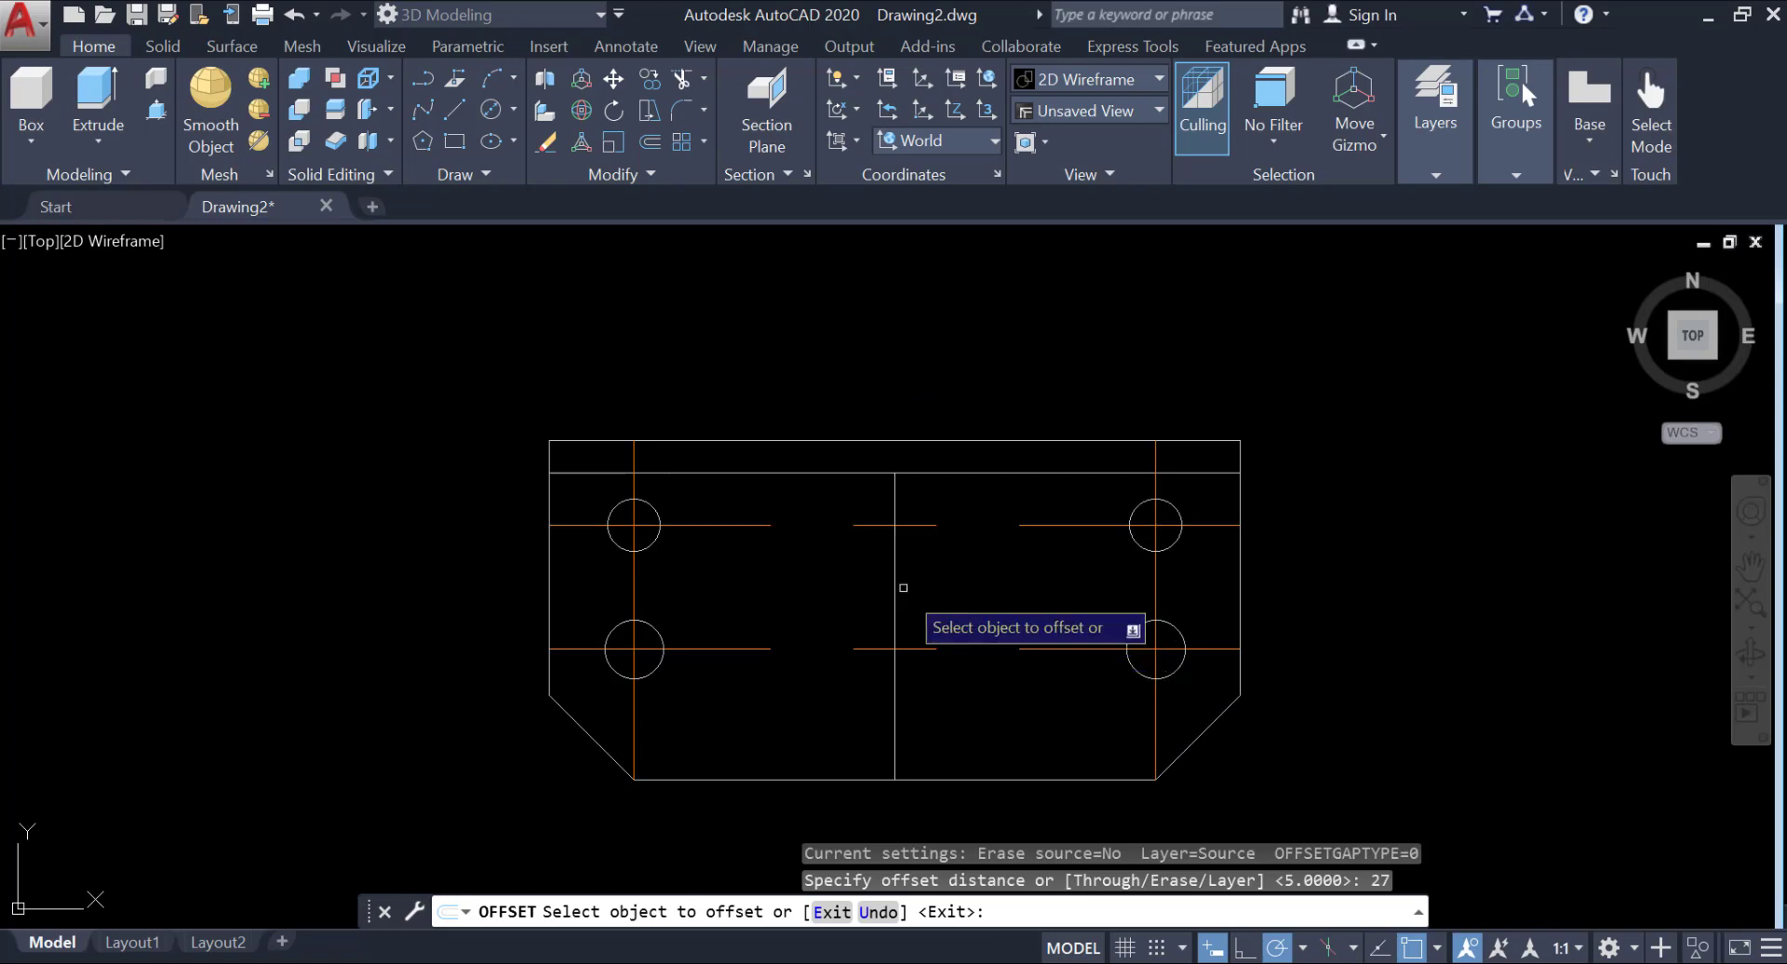
click(896, 580)
right_click(895, 579)
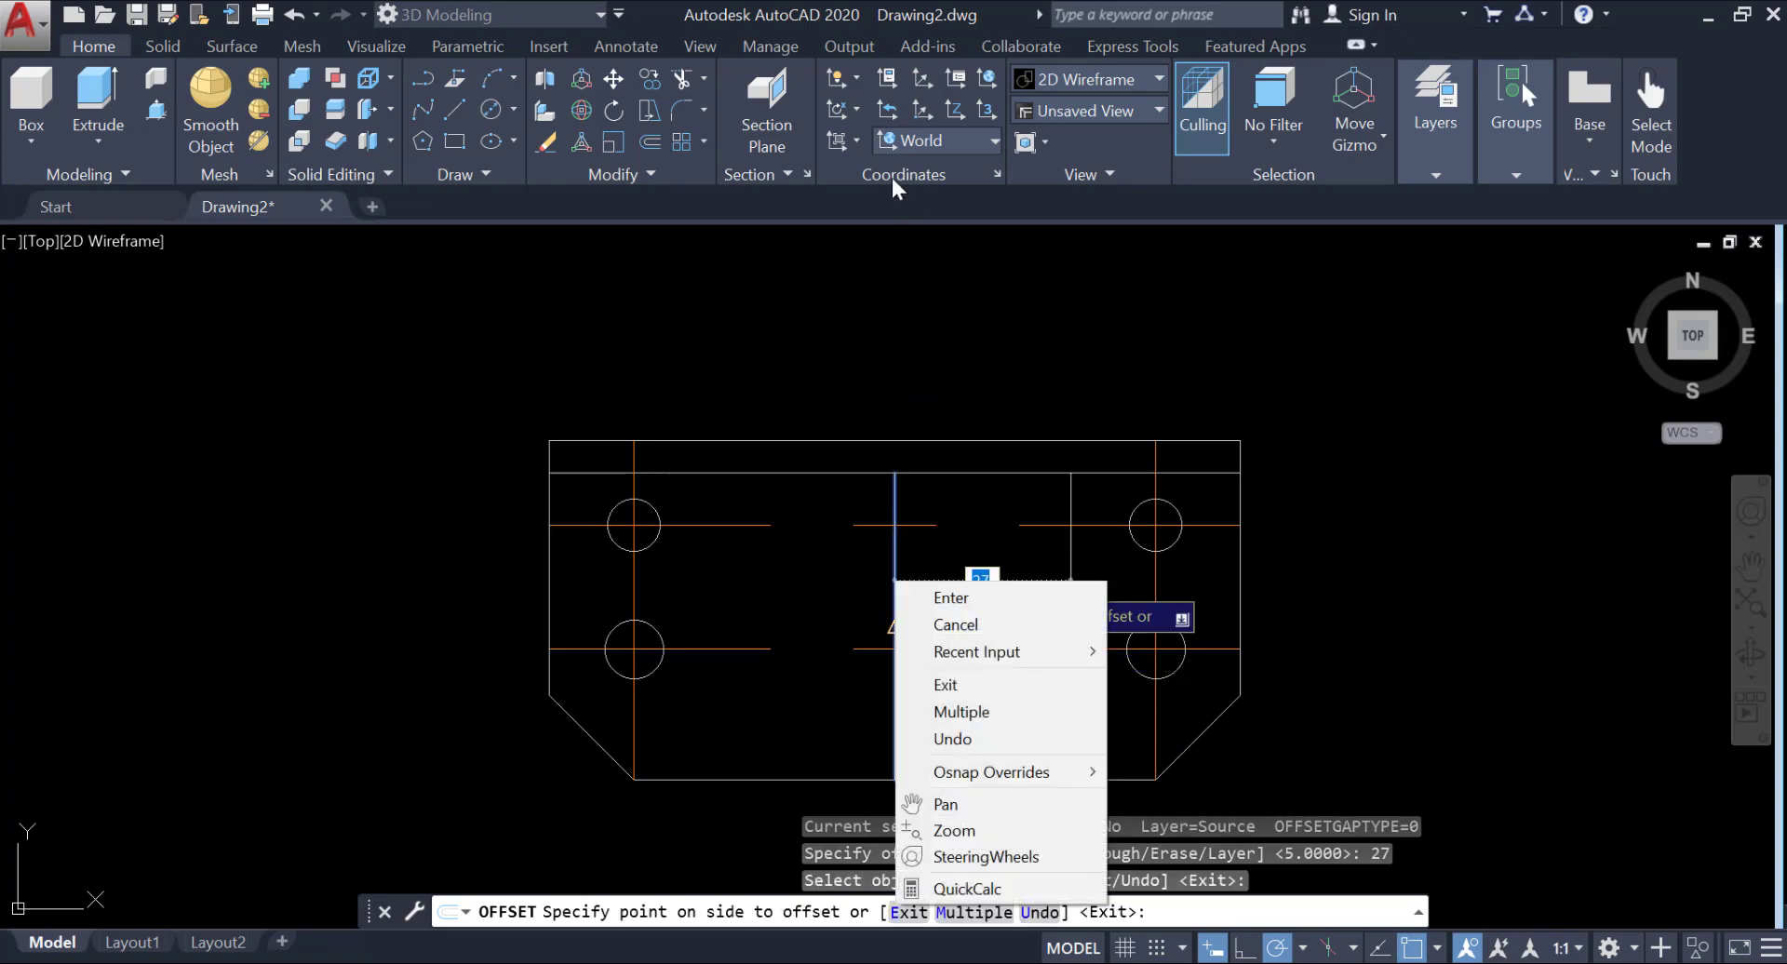
click(917, 11)
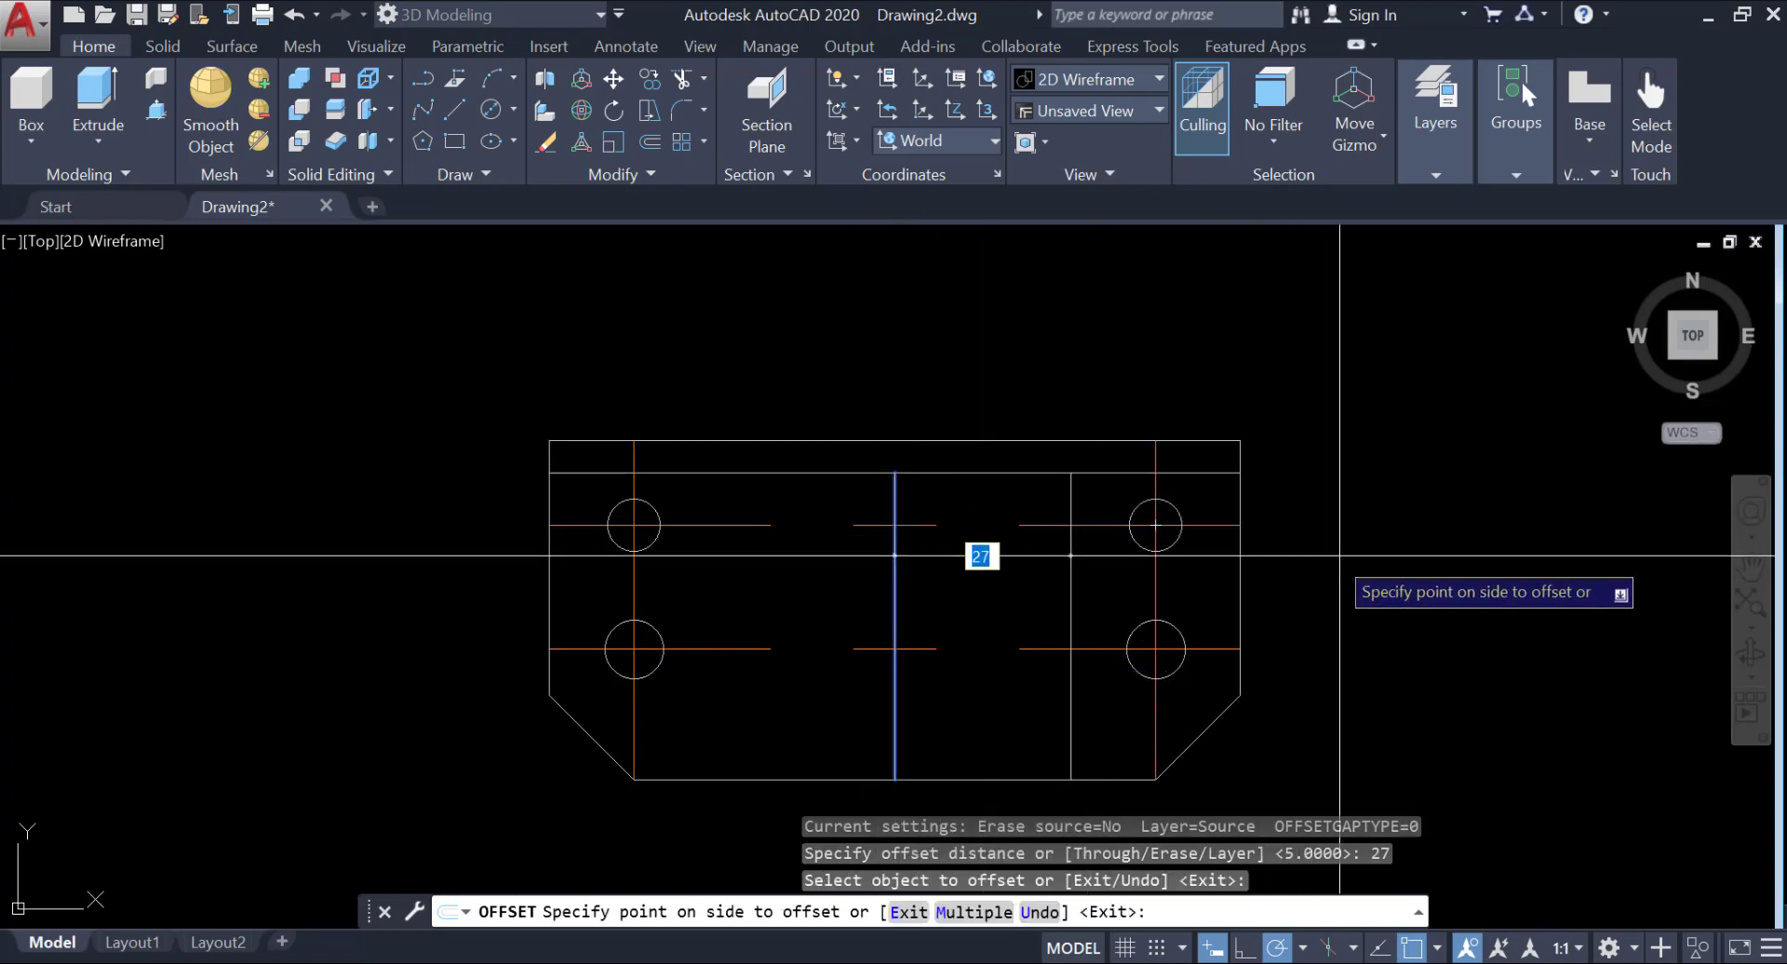
click(1035, 446)
key(Return)
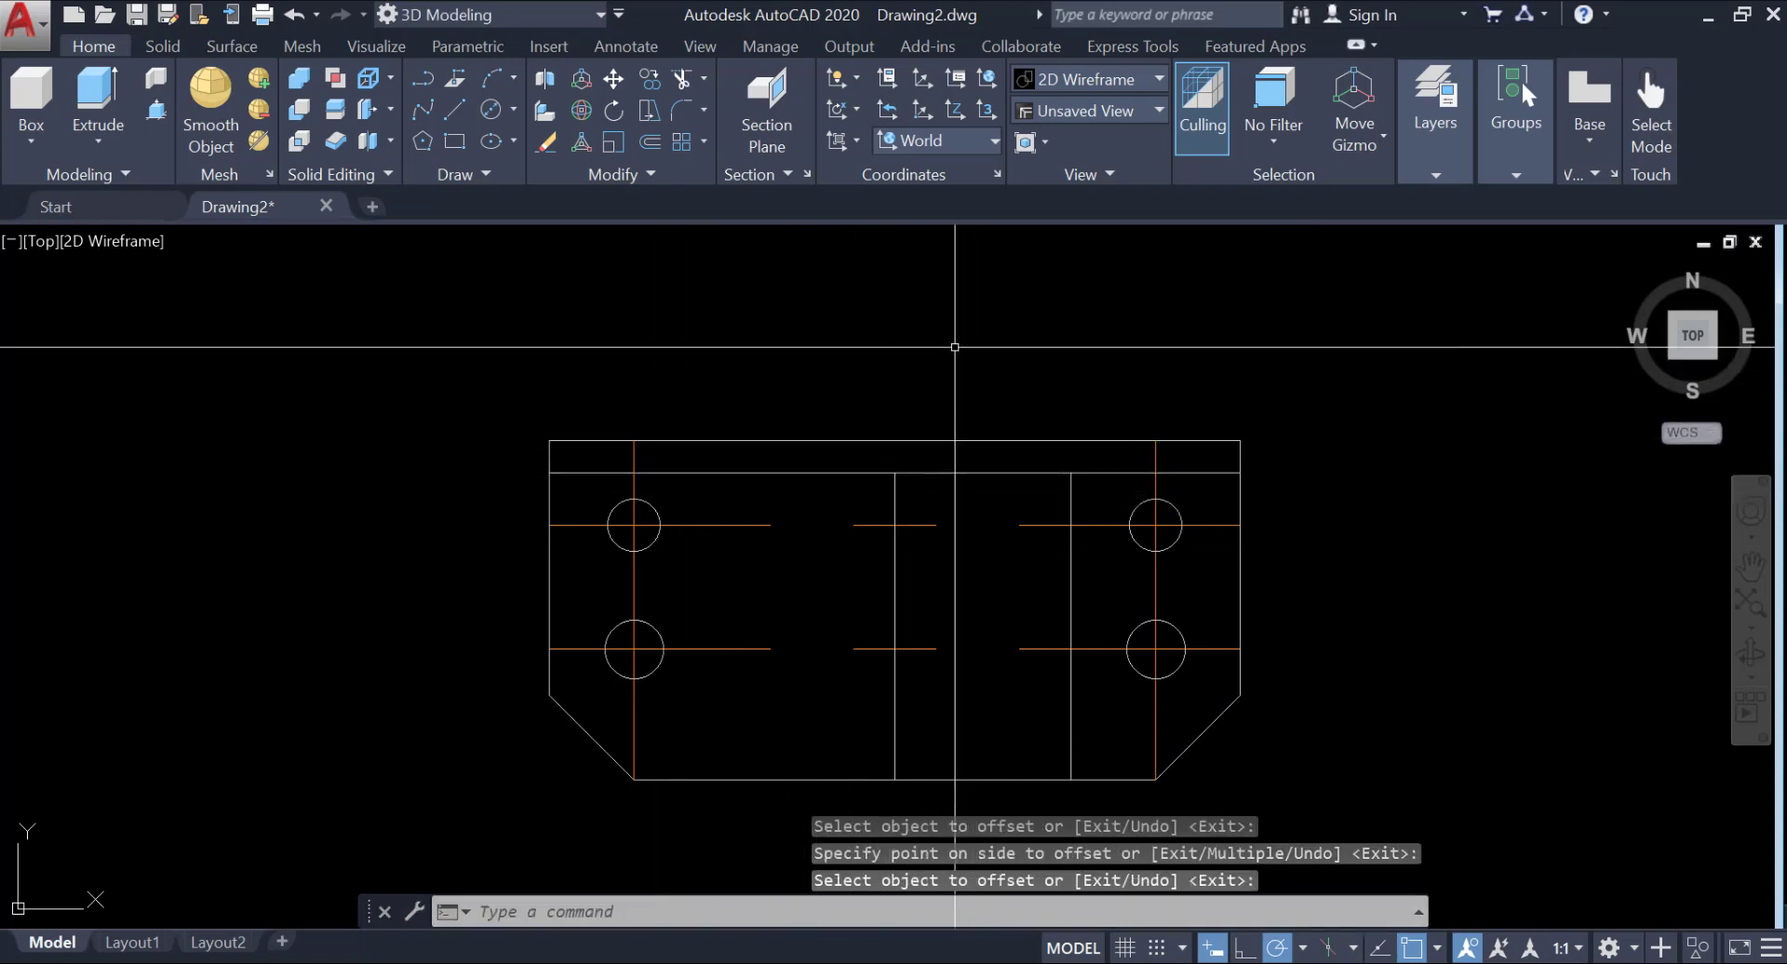
Erase the temporary middle vertical line and the inner top helper line.
text(e)
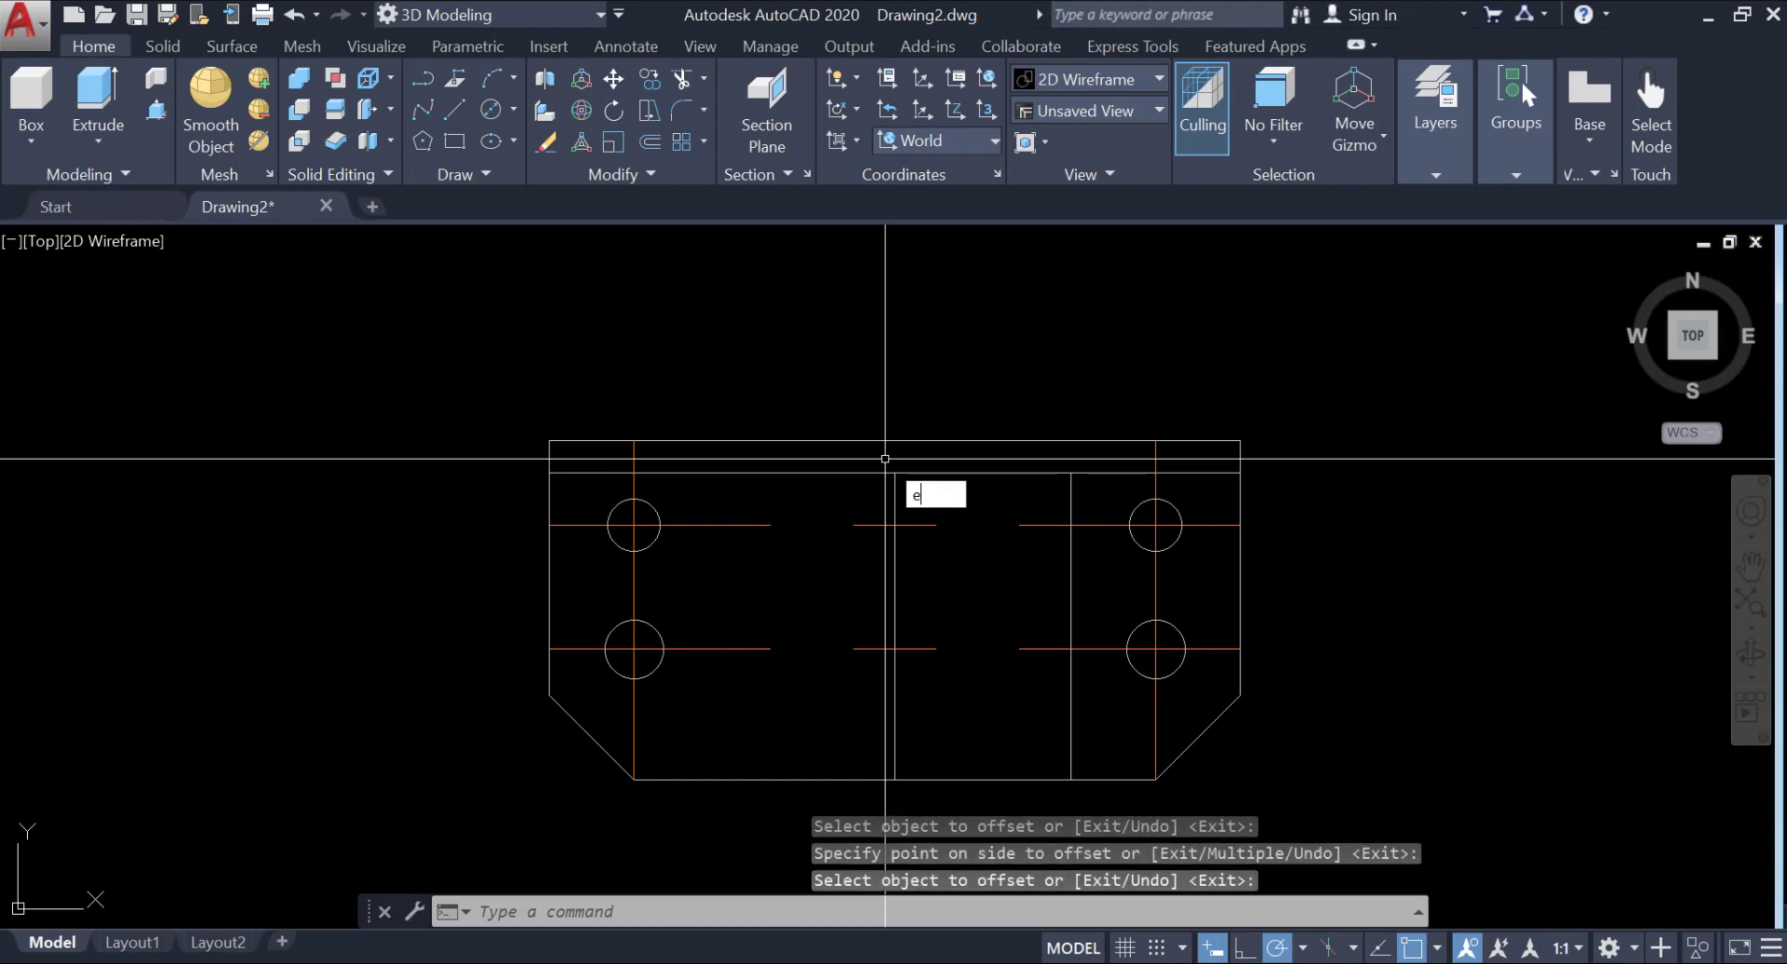
key(Return)
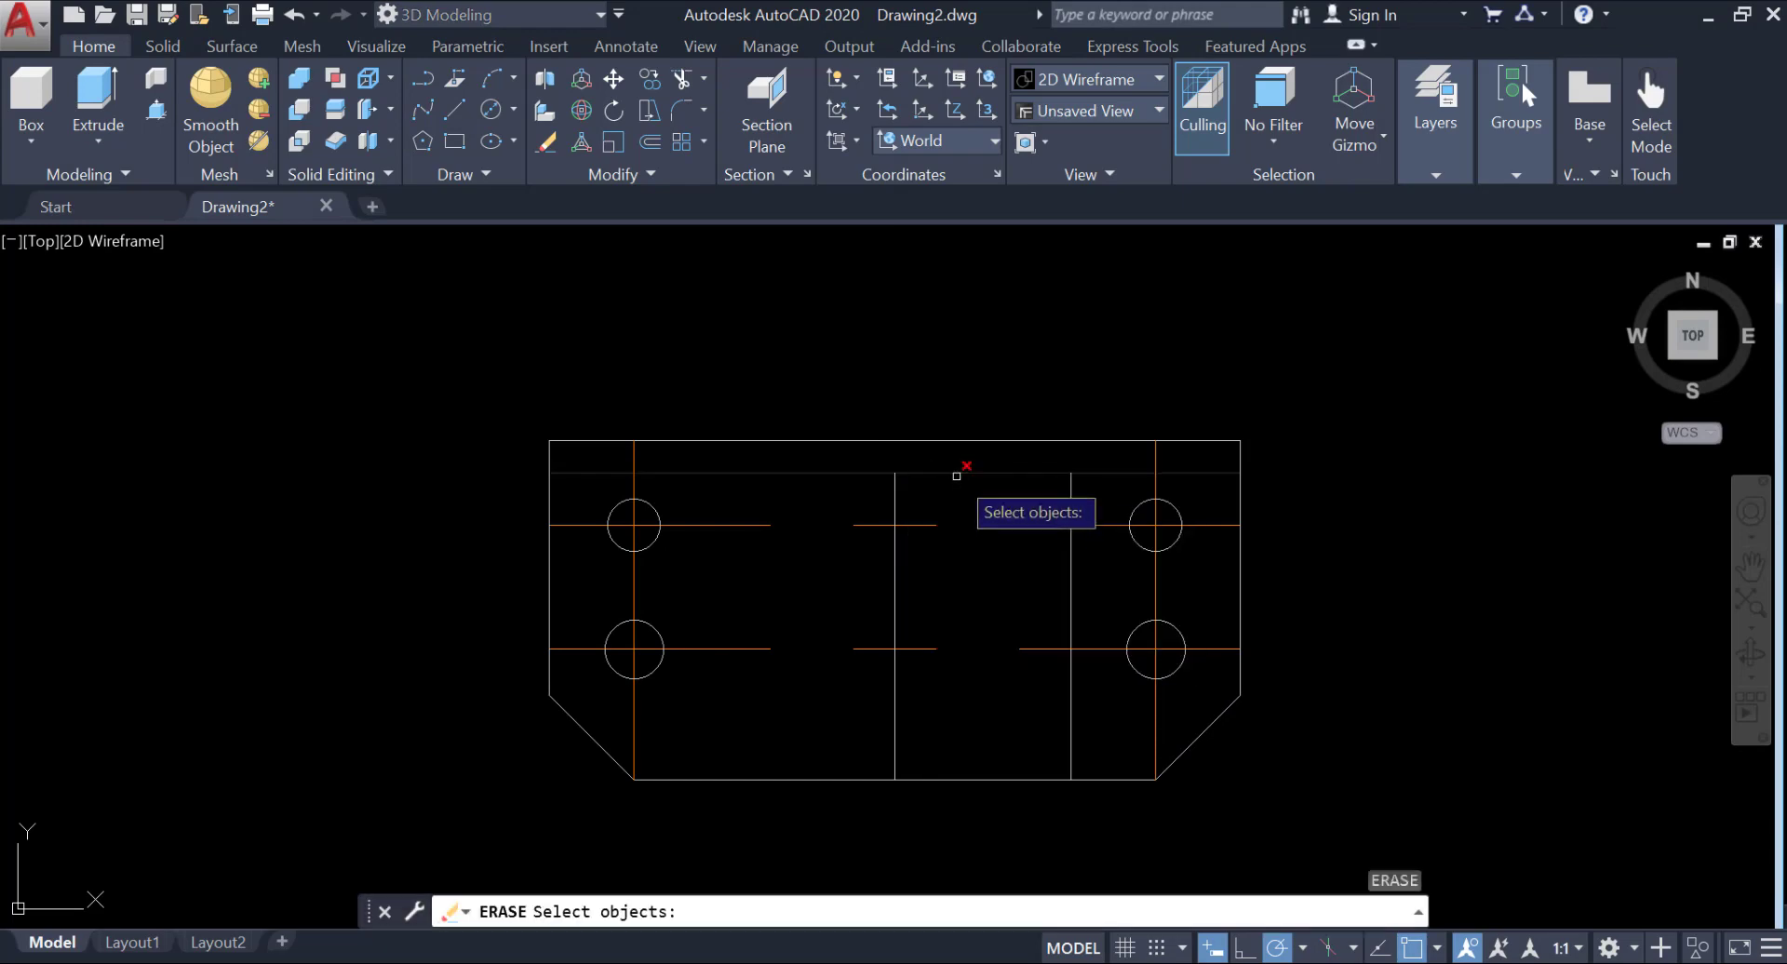
click(1080, 473)
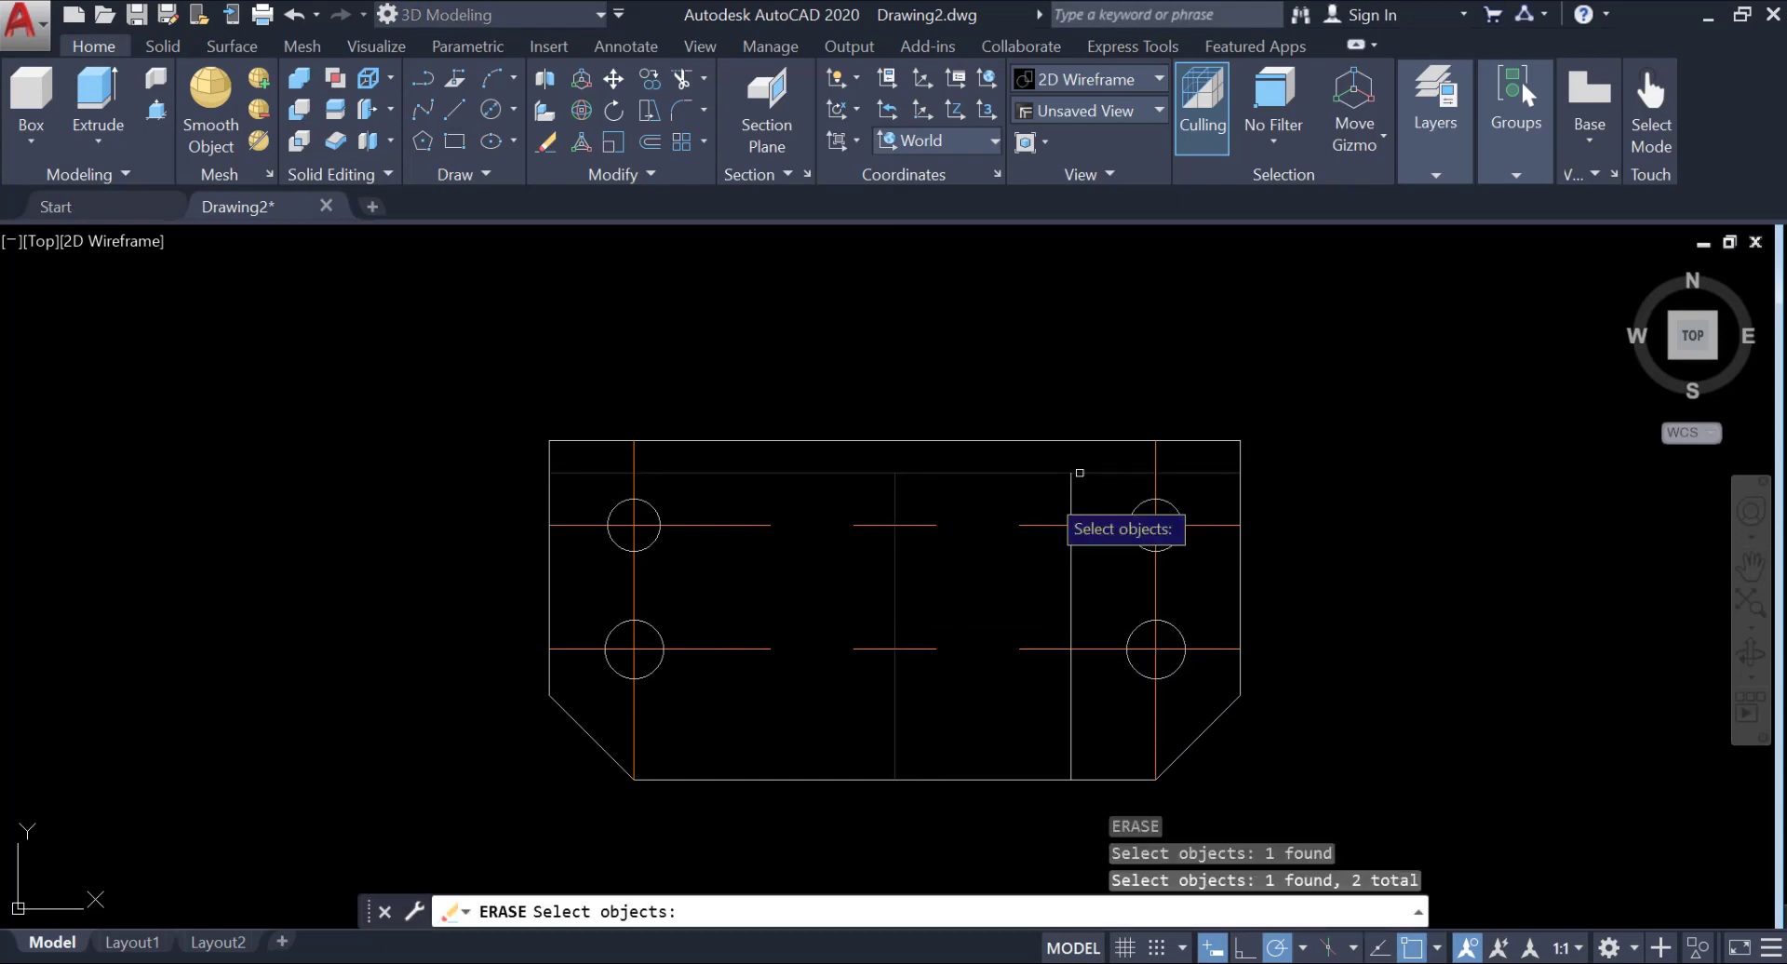
key(Return)
middle_drag(1128, 430, 1034, 415)
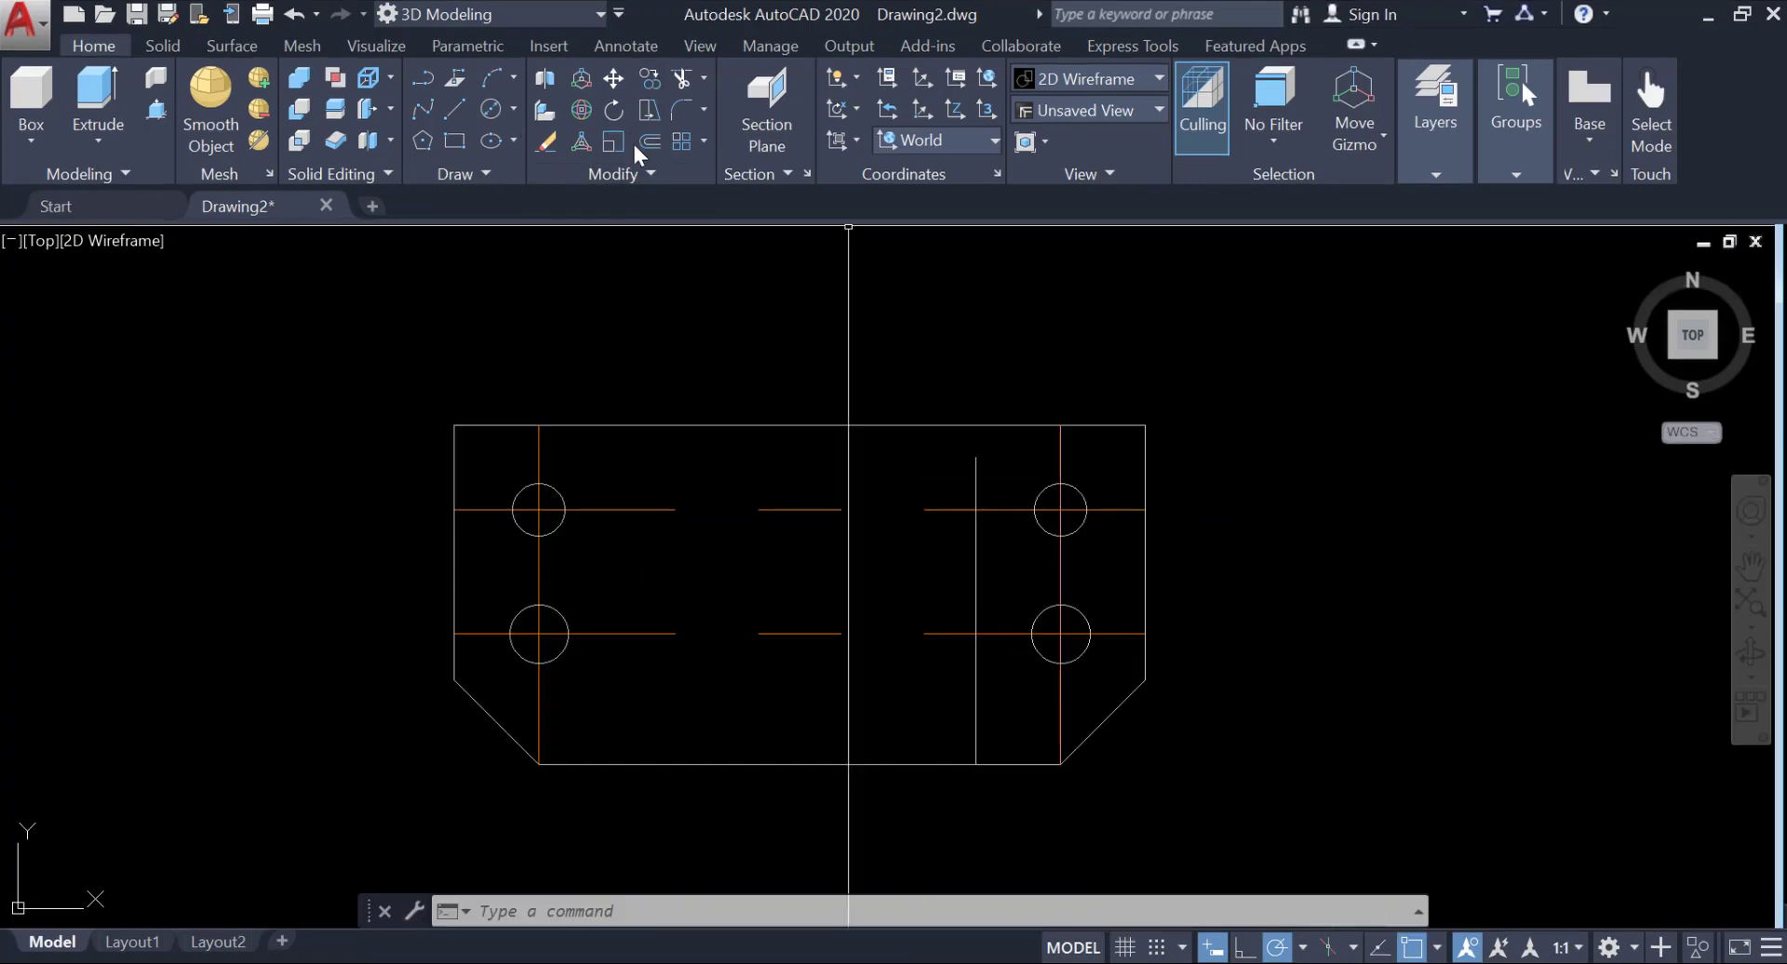
Join the plate's top, right, chamfer, bottom and left edges into one closed polyline.
click(649, 171)
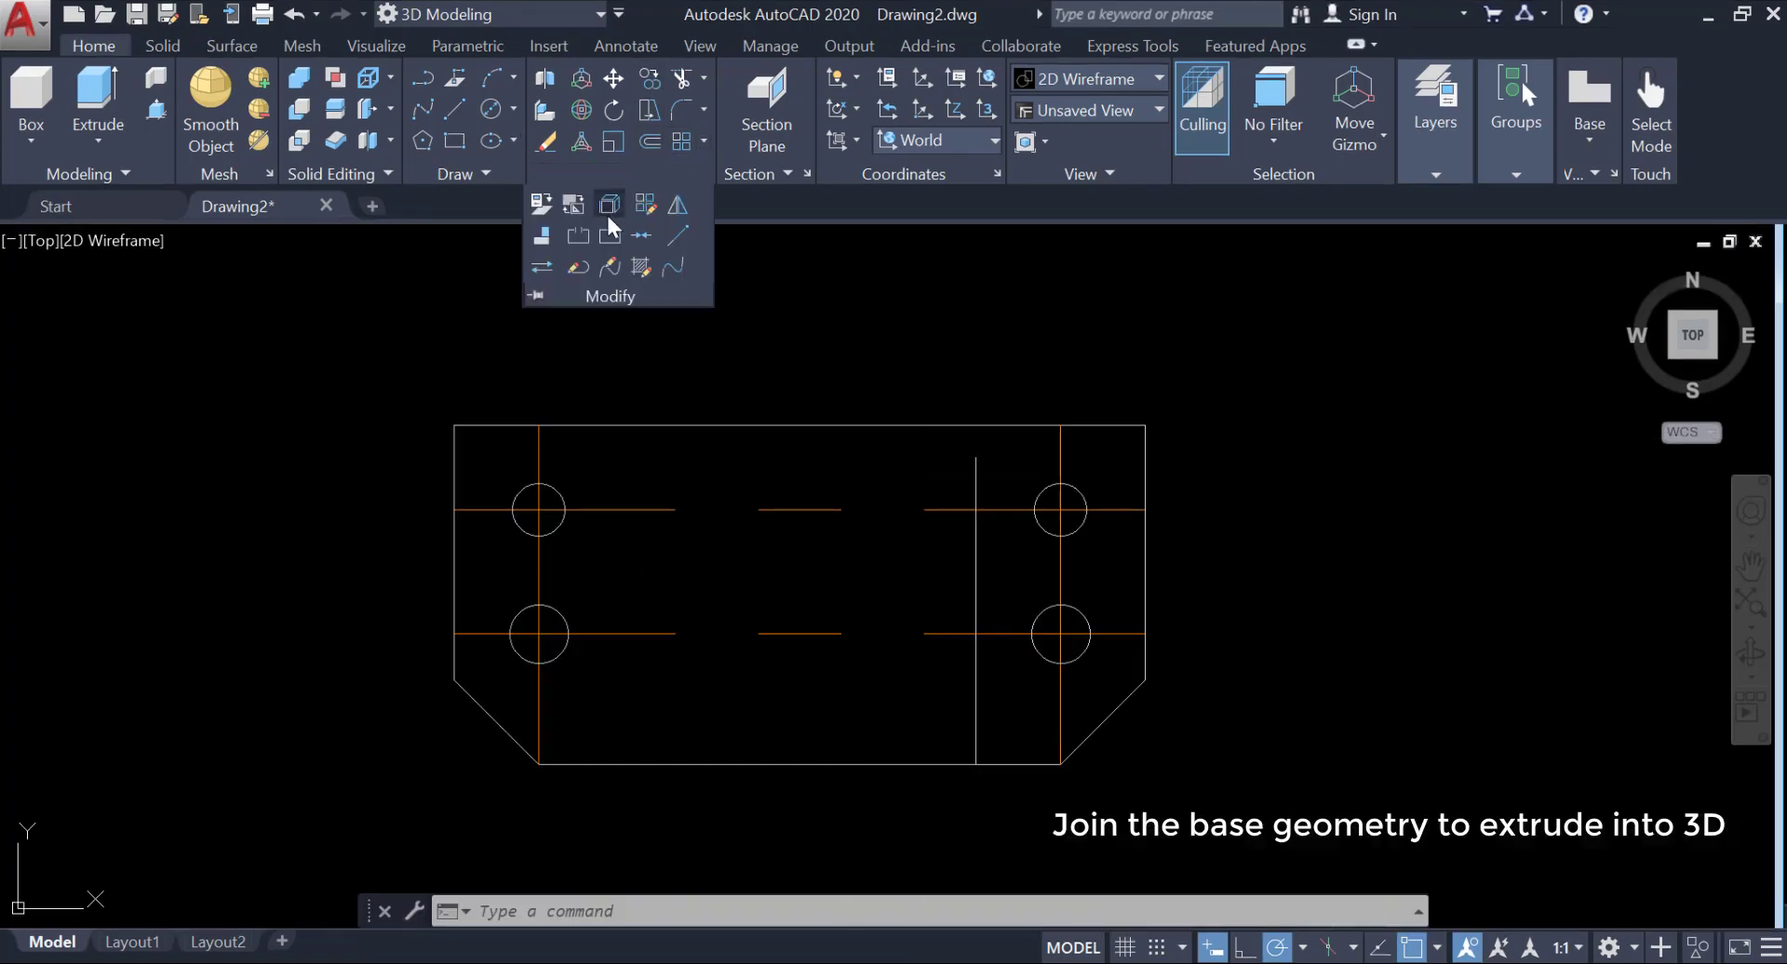
click(632, 232)
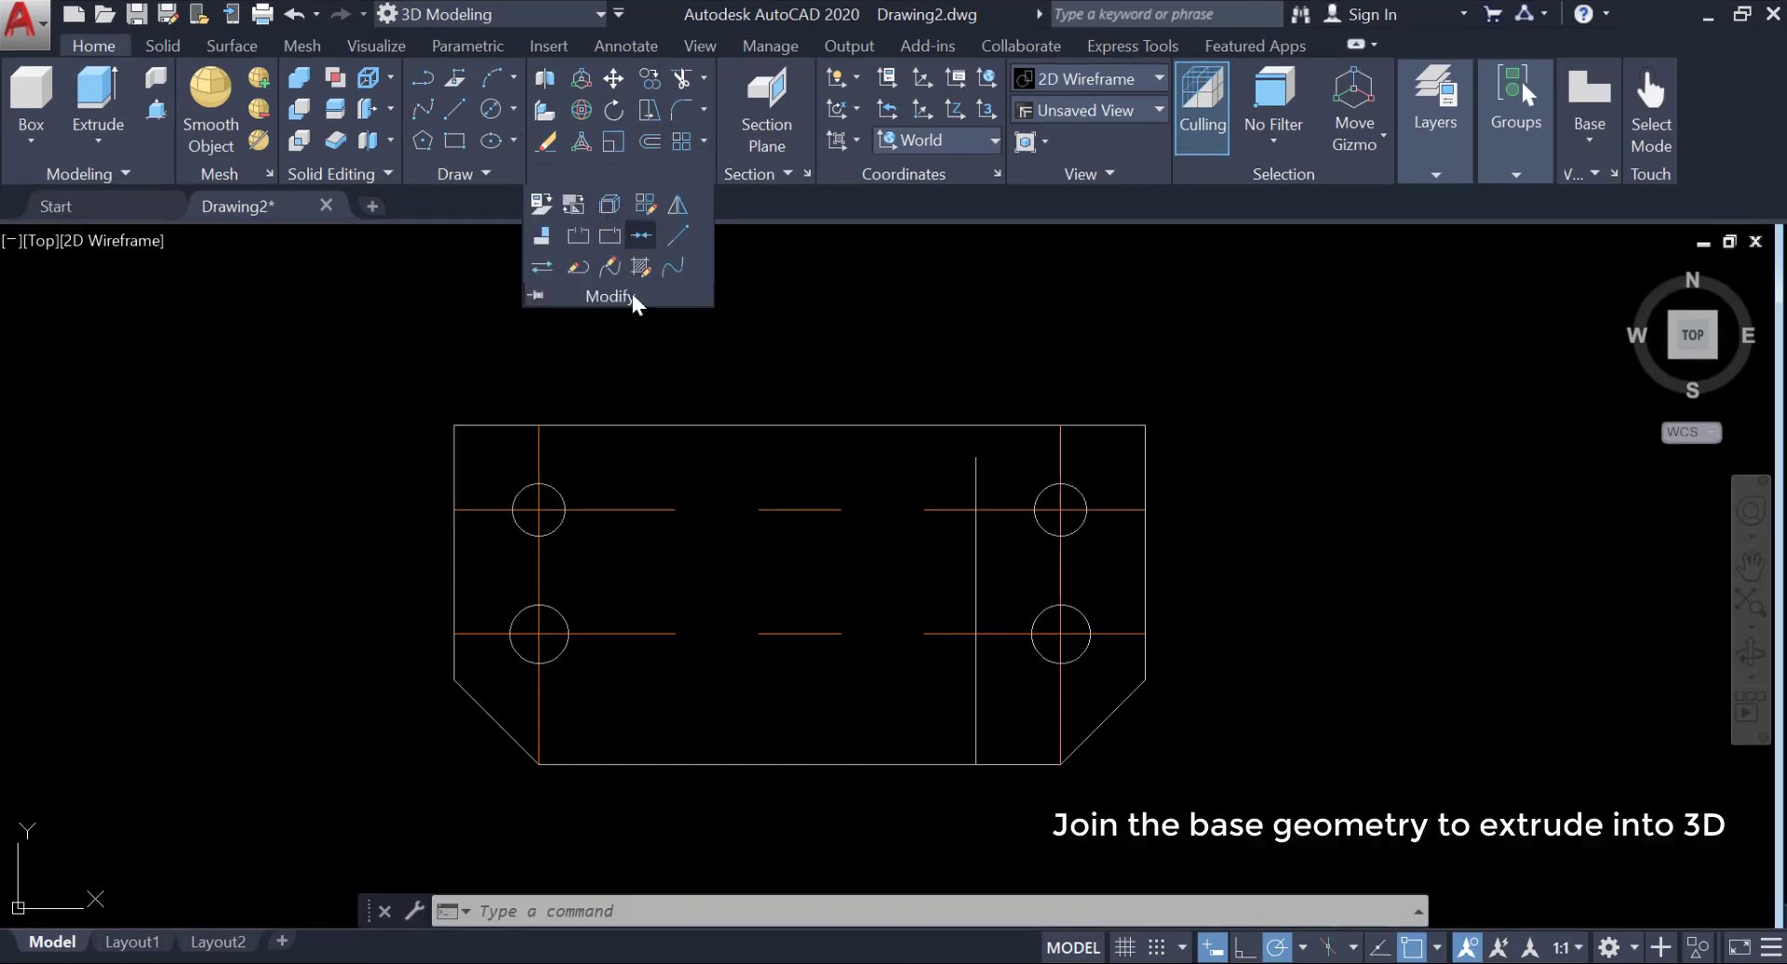
click(698, 425)
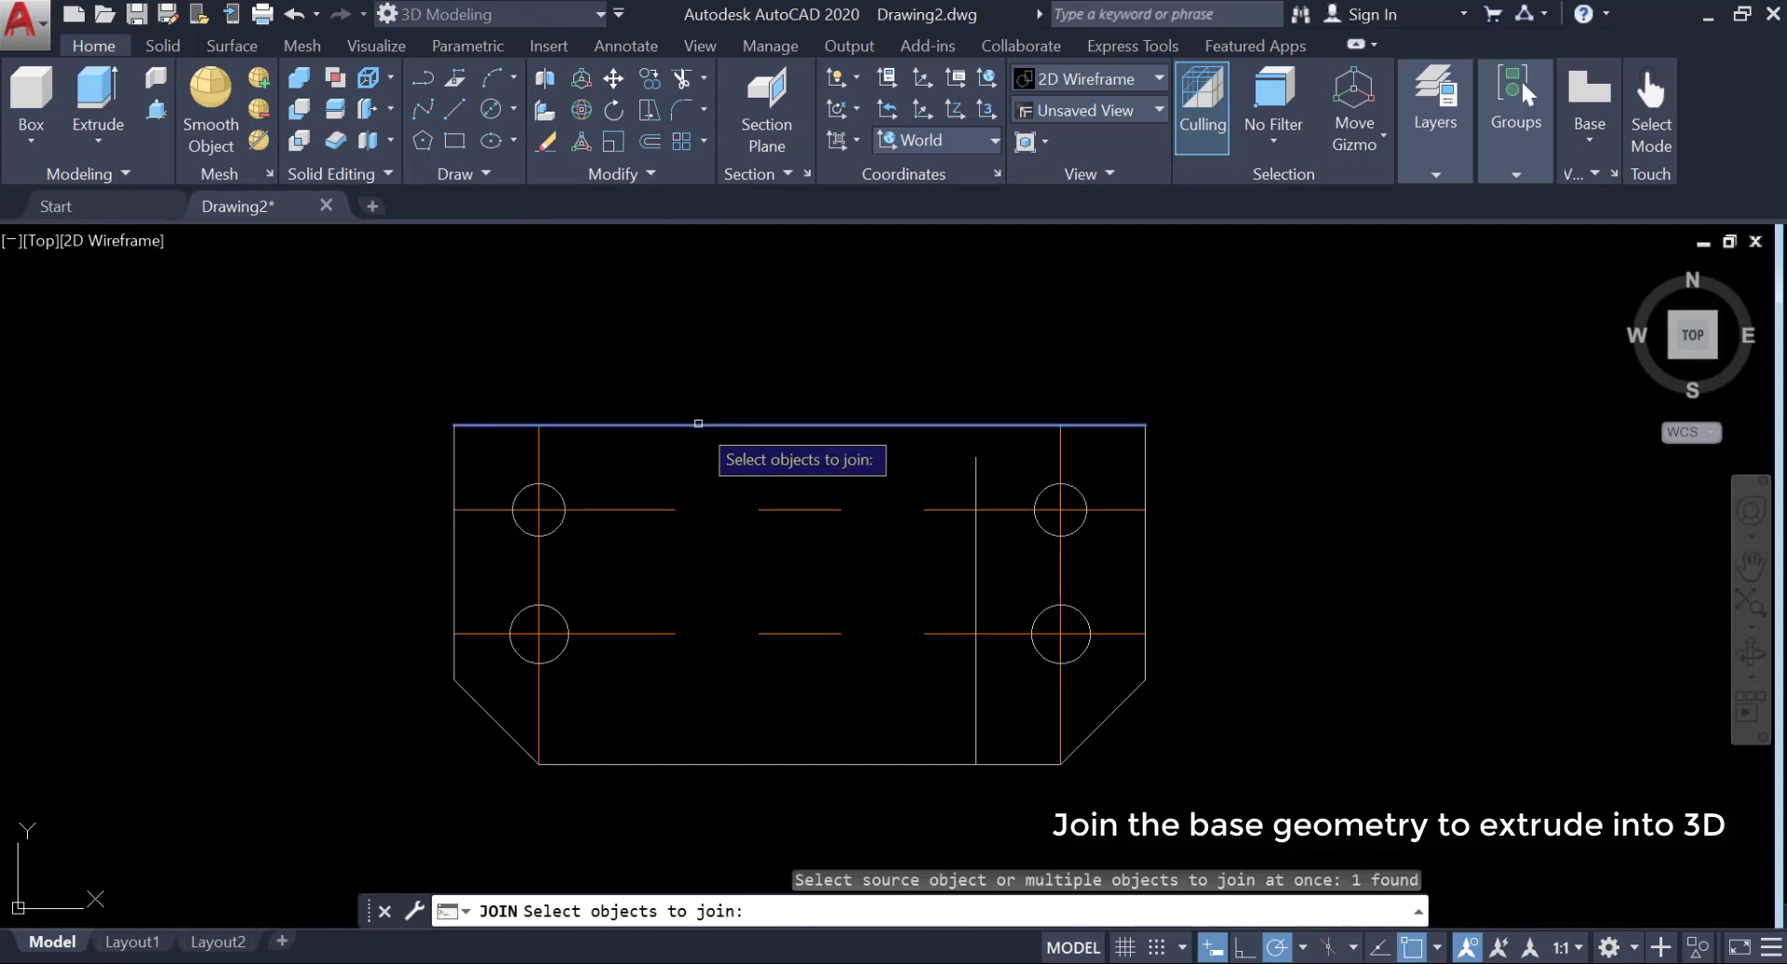
click(1144, 502)
click(1111, 707)
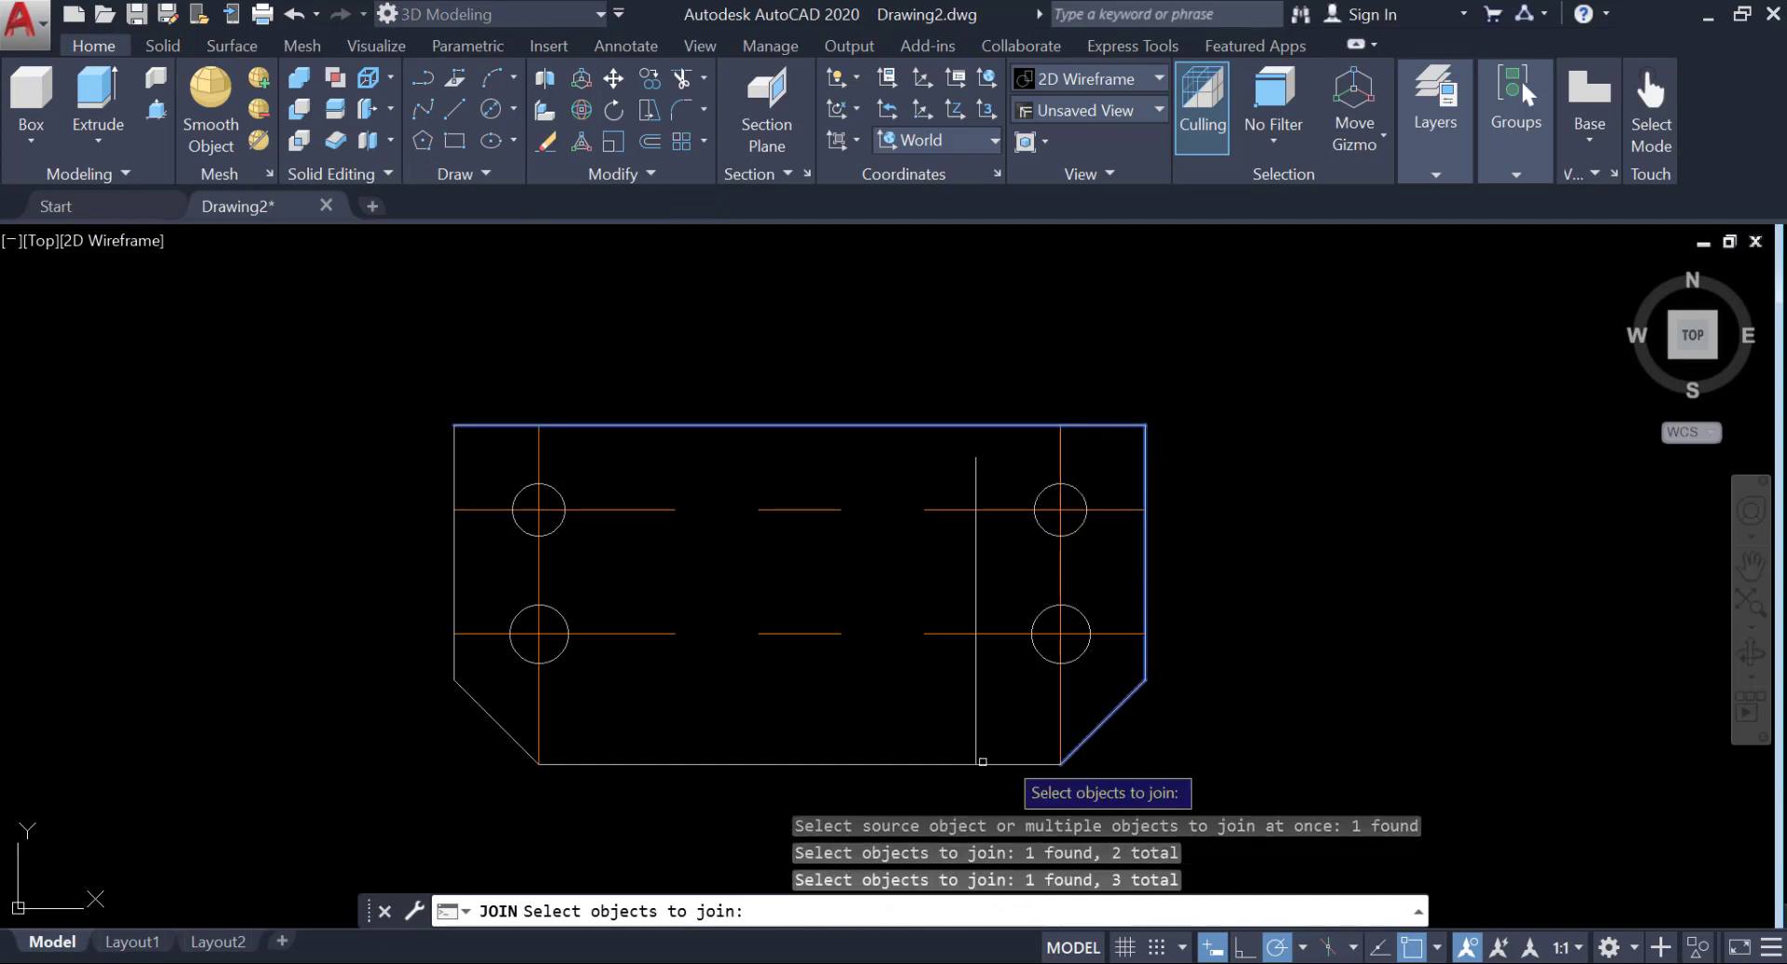
click(879, 764)
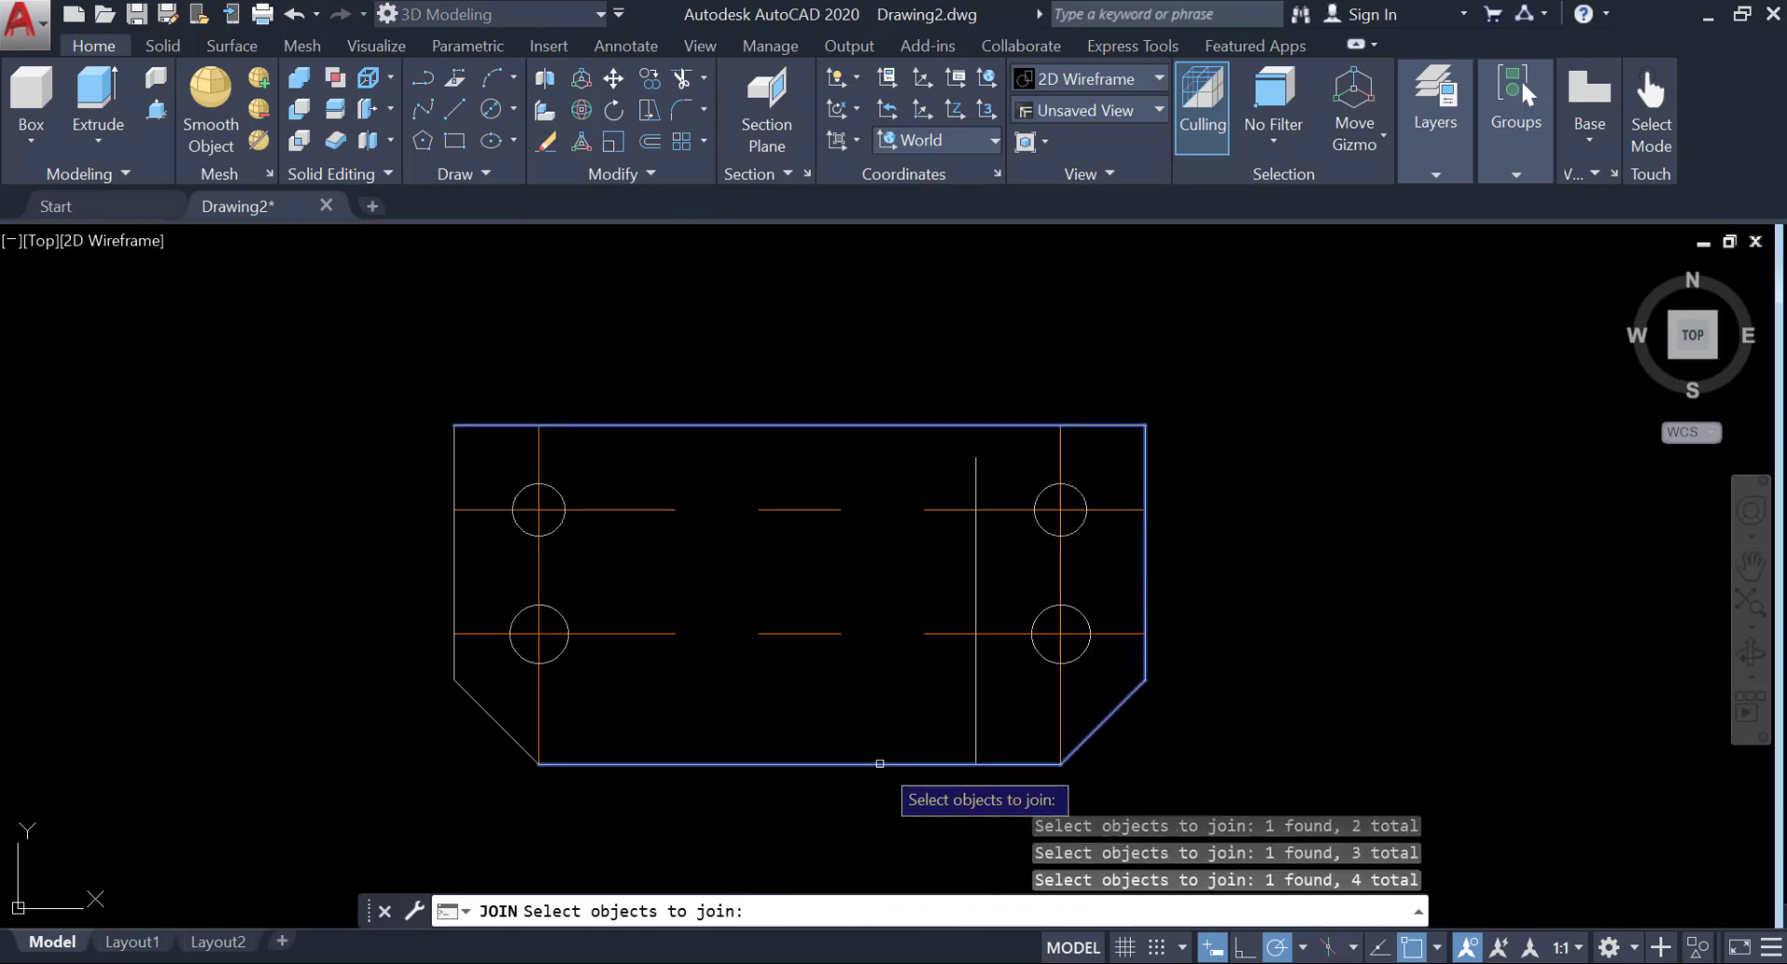
click(507, 724)
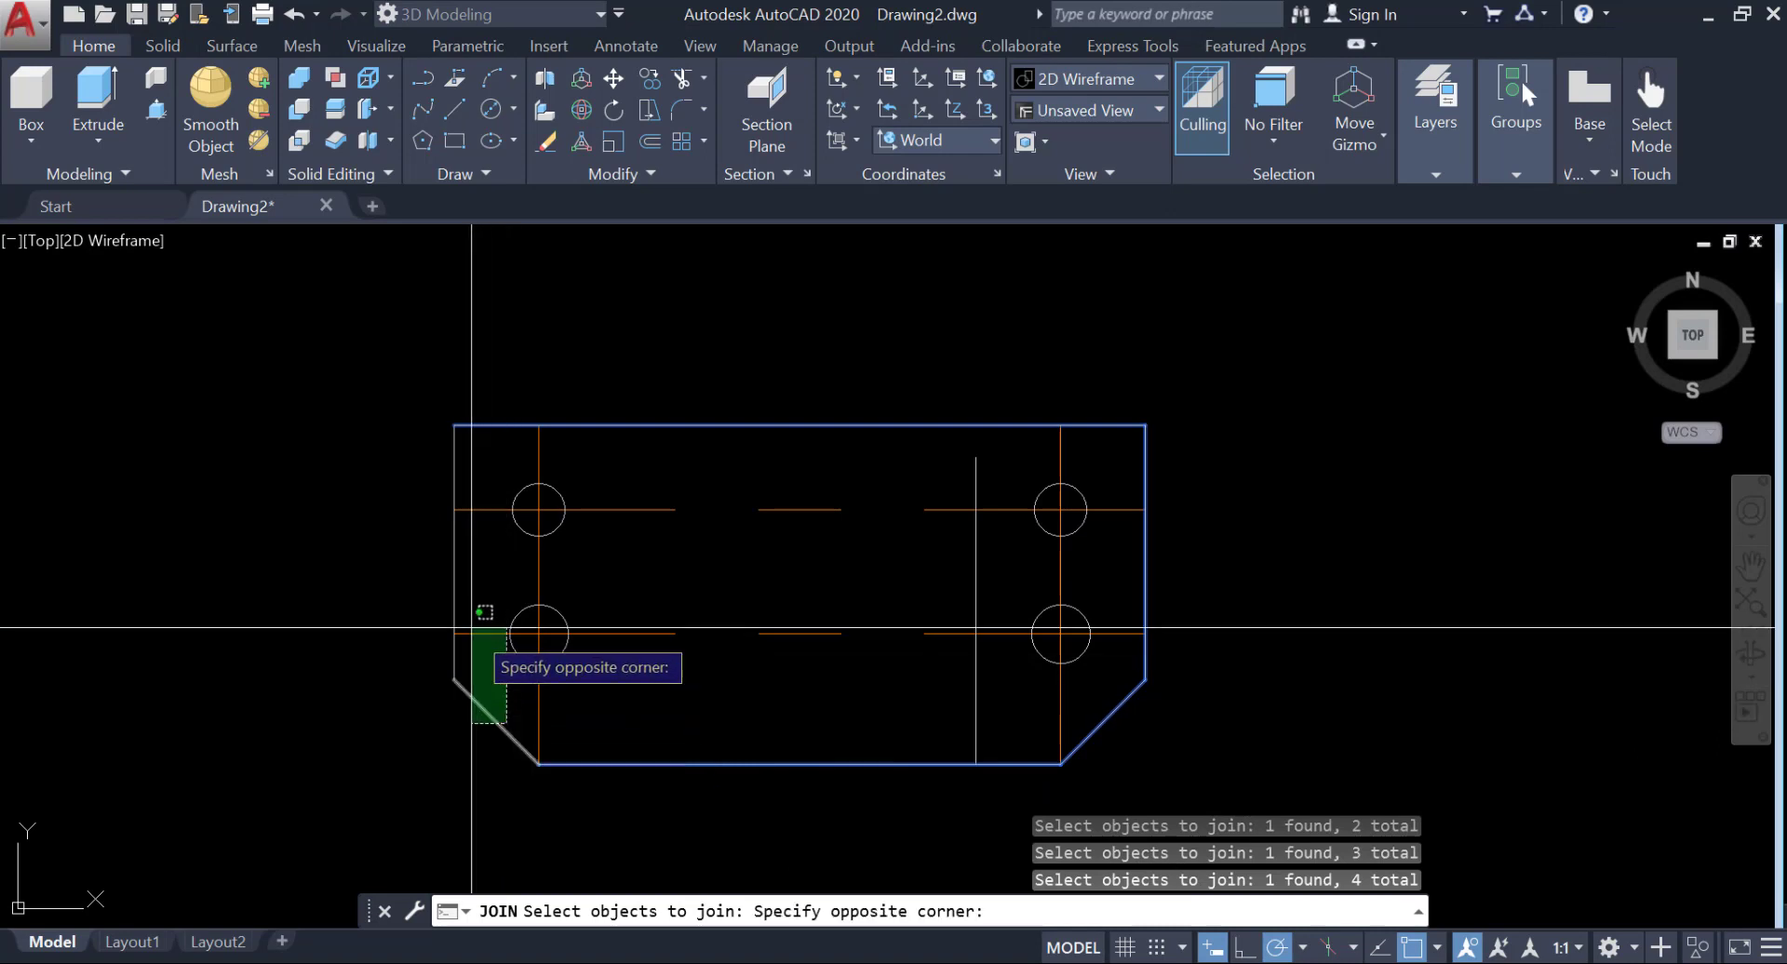
click(436, 666)
key(Return)
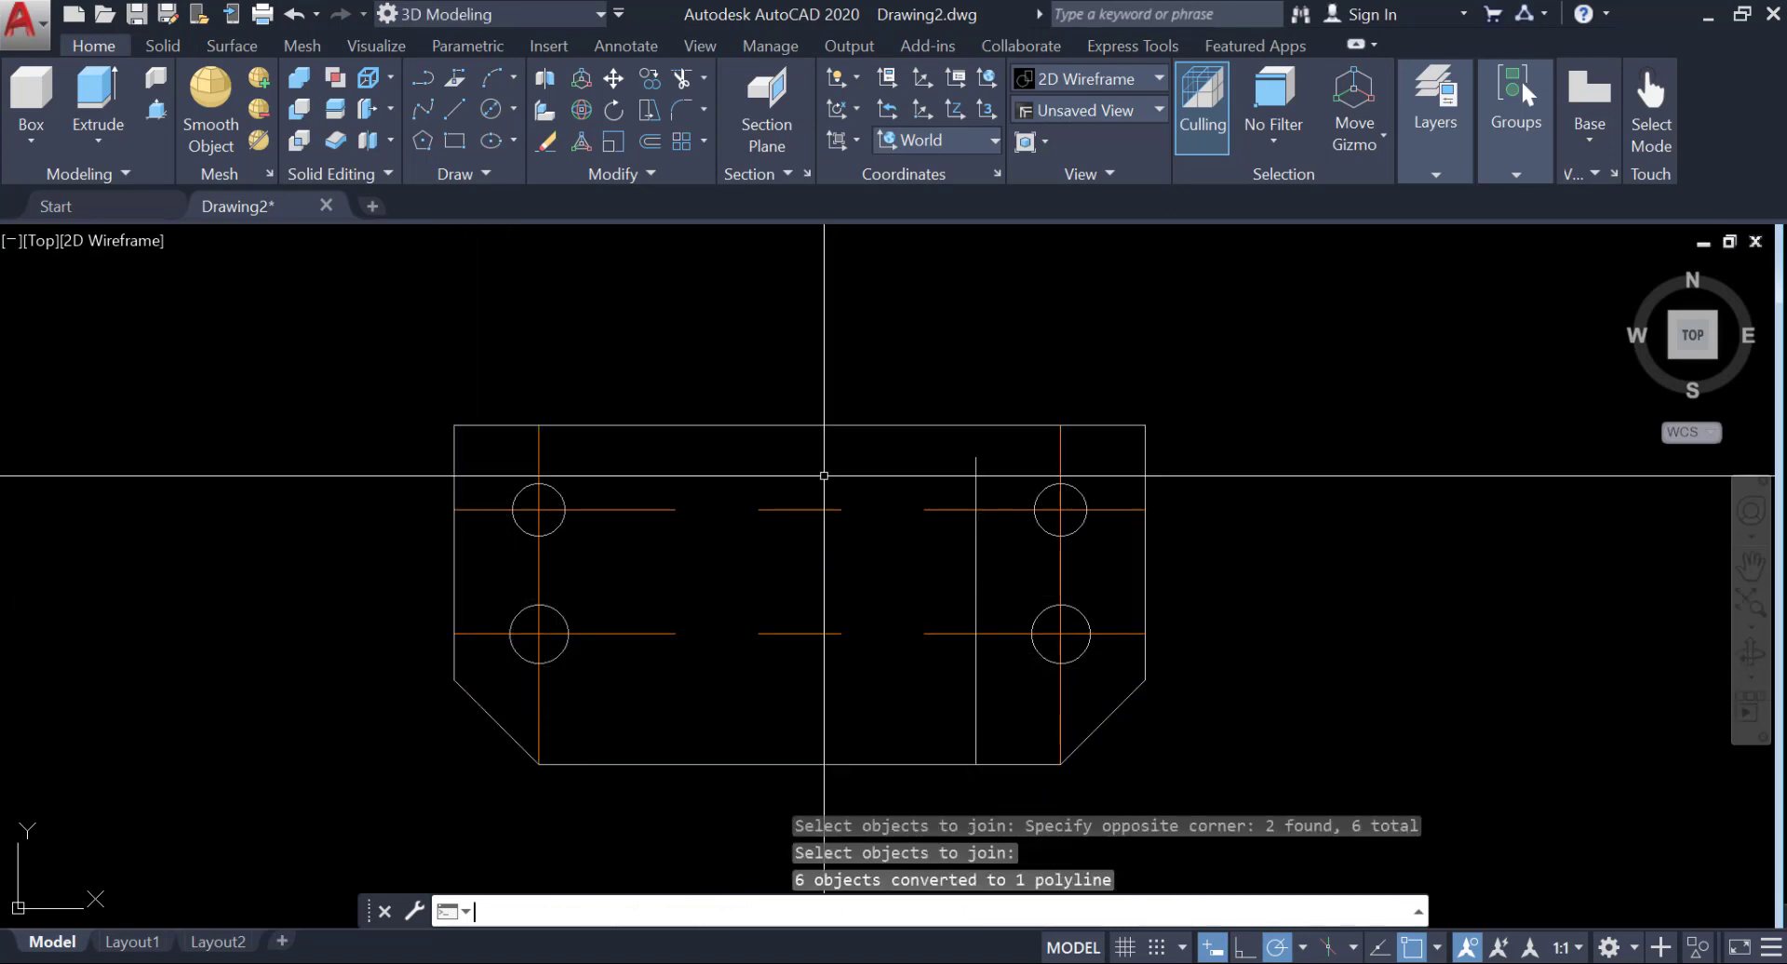
Switch to an isometric view and begin extruding the plate outline, then cancel.
click(1635, 272)
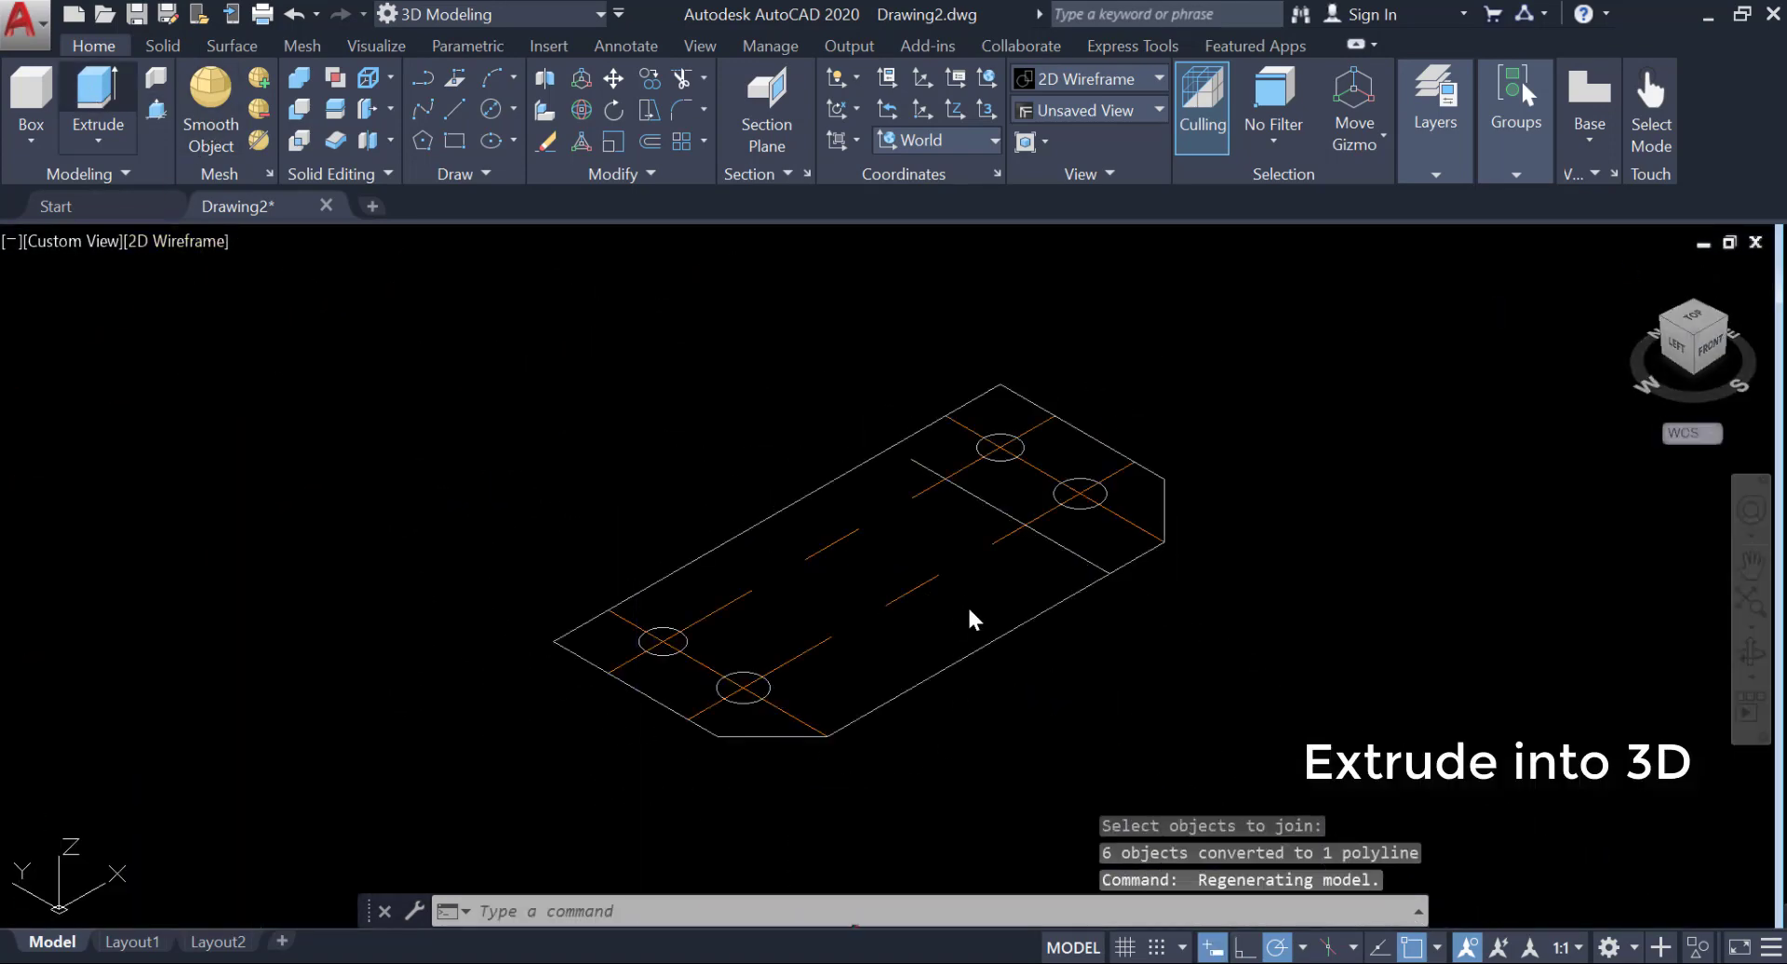
click(896, 689)
right_click(916, 756)
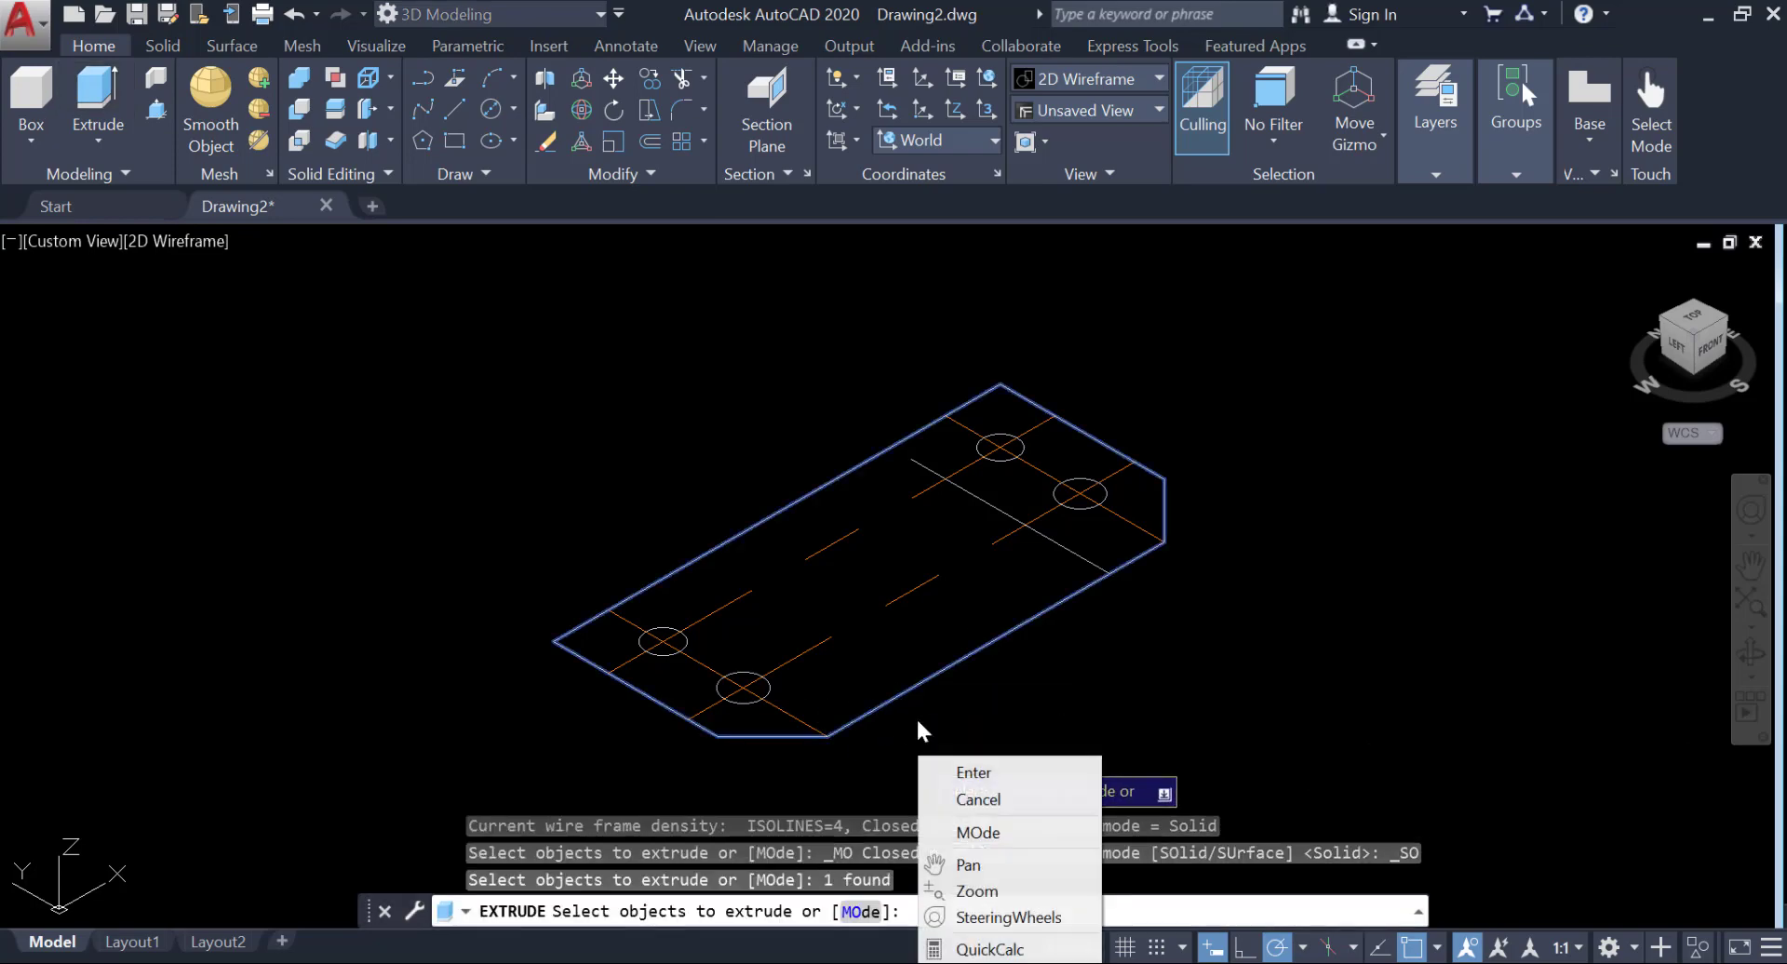
click(973, 772)
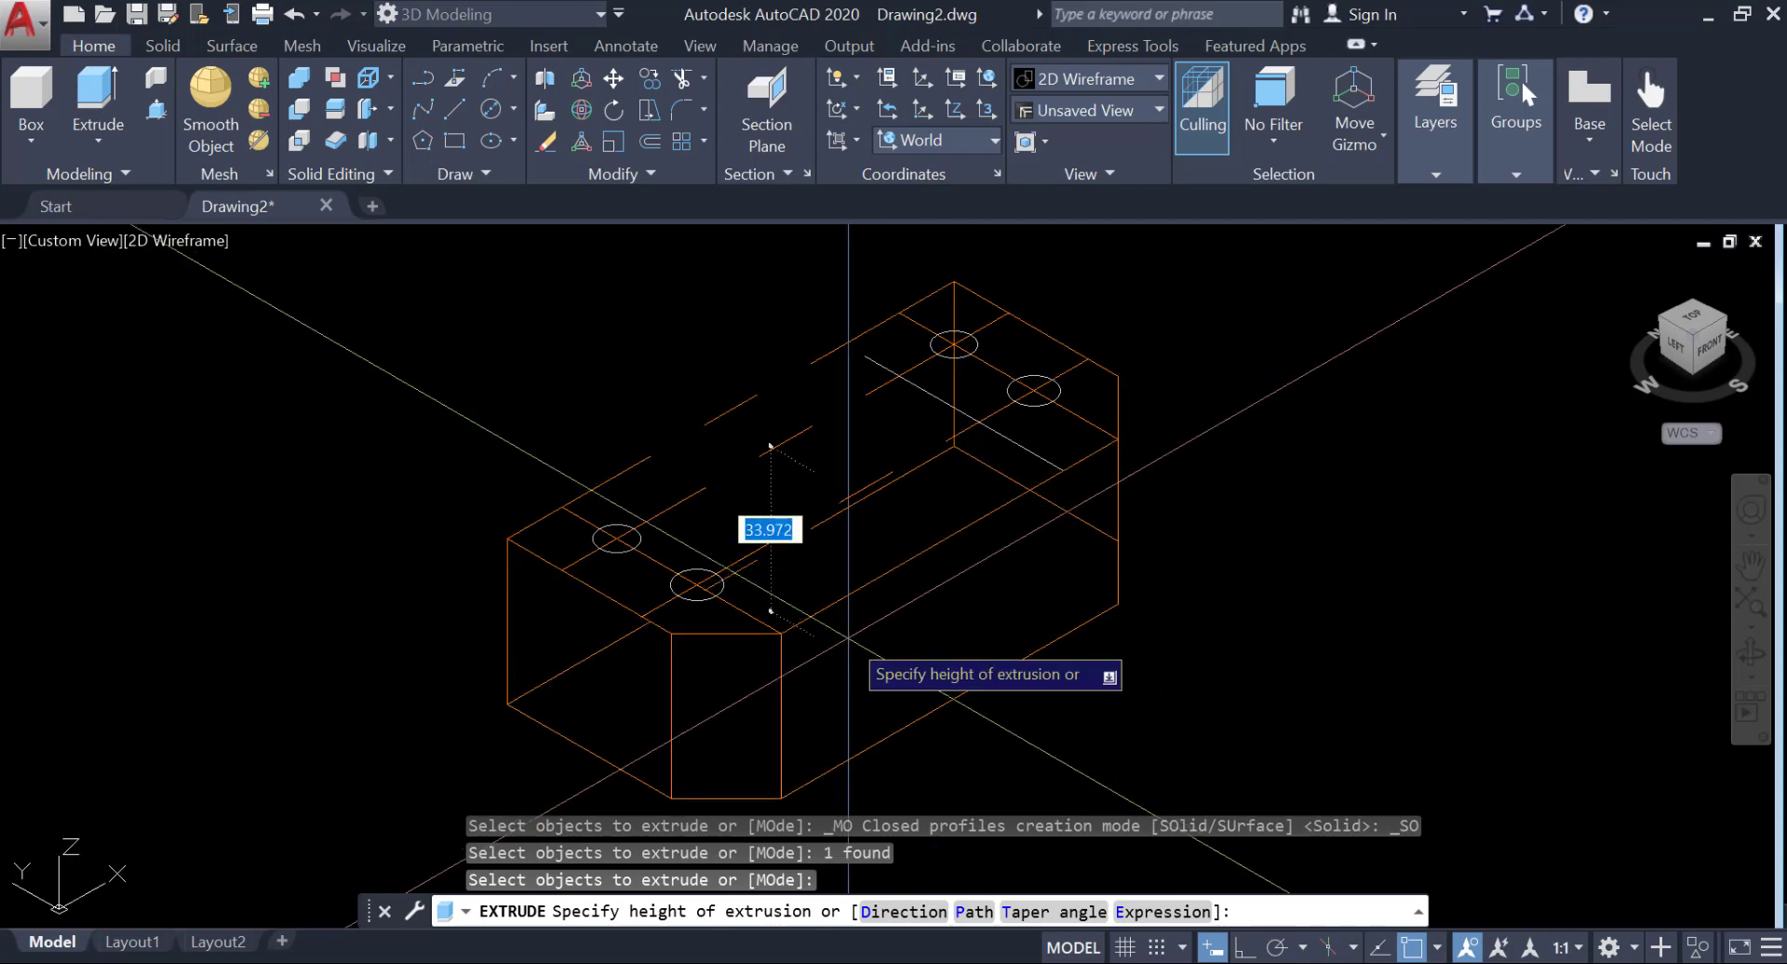
key(Escape)
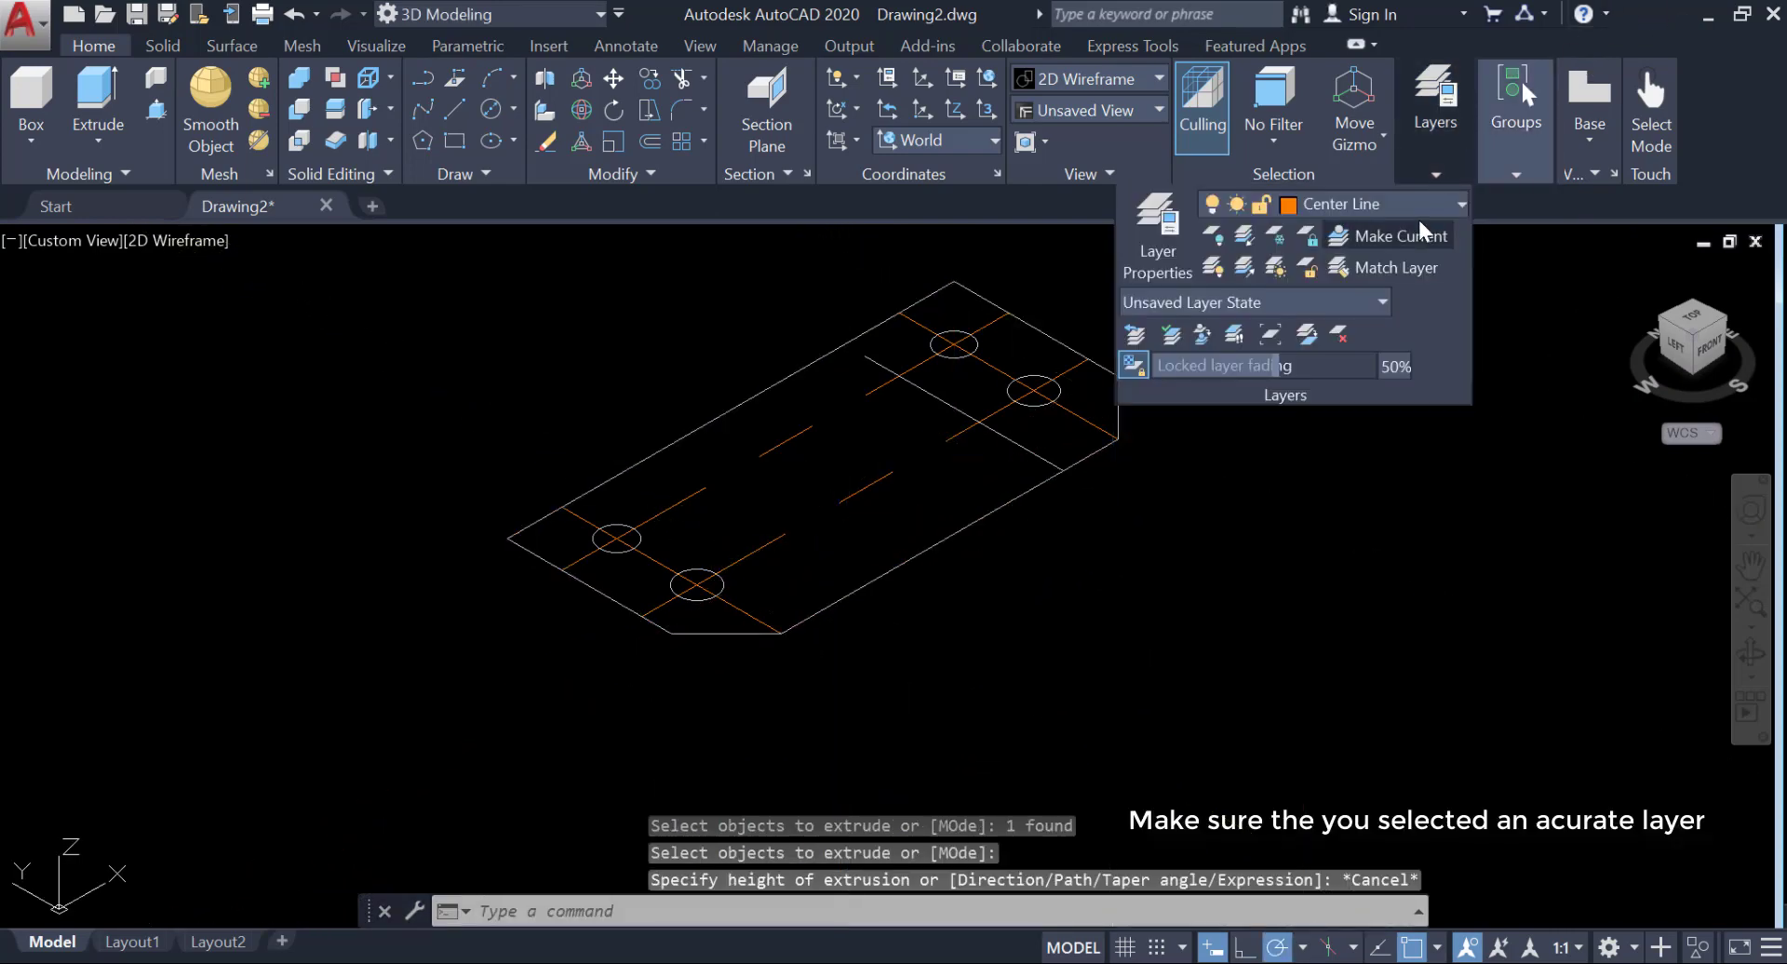
Make layer 0 current and extrude the plate outline 14 units into a solid.
click(1417, 205)
click(1387, 227)
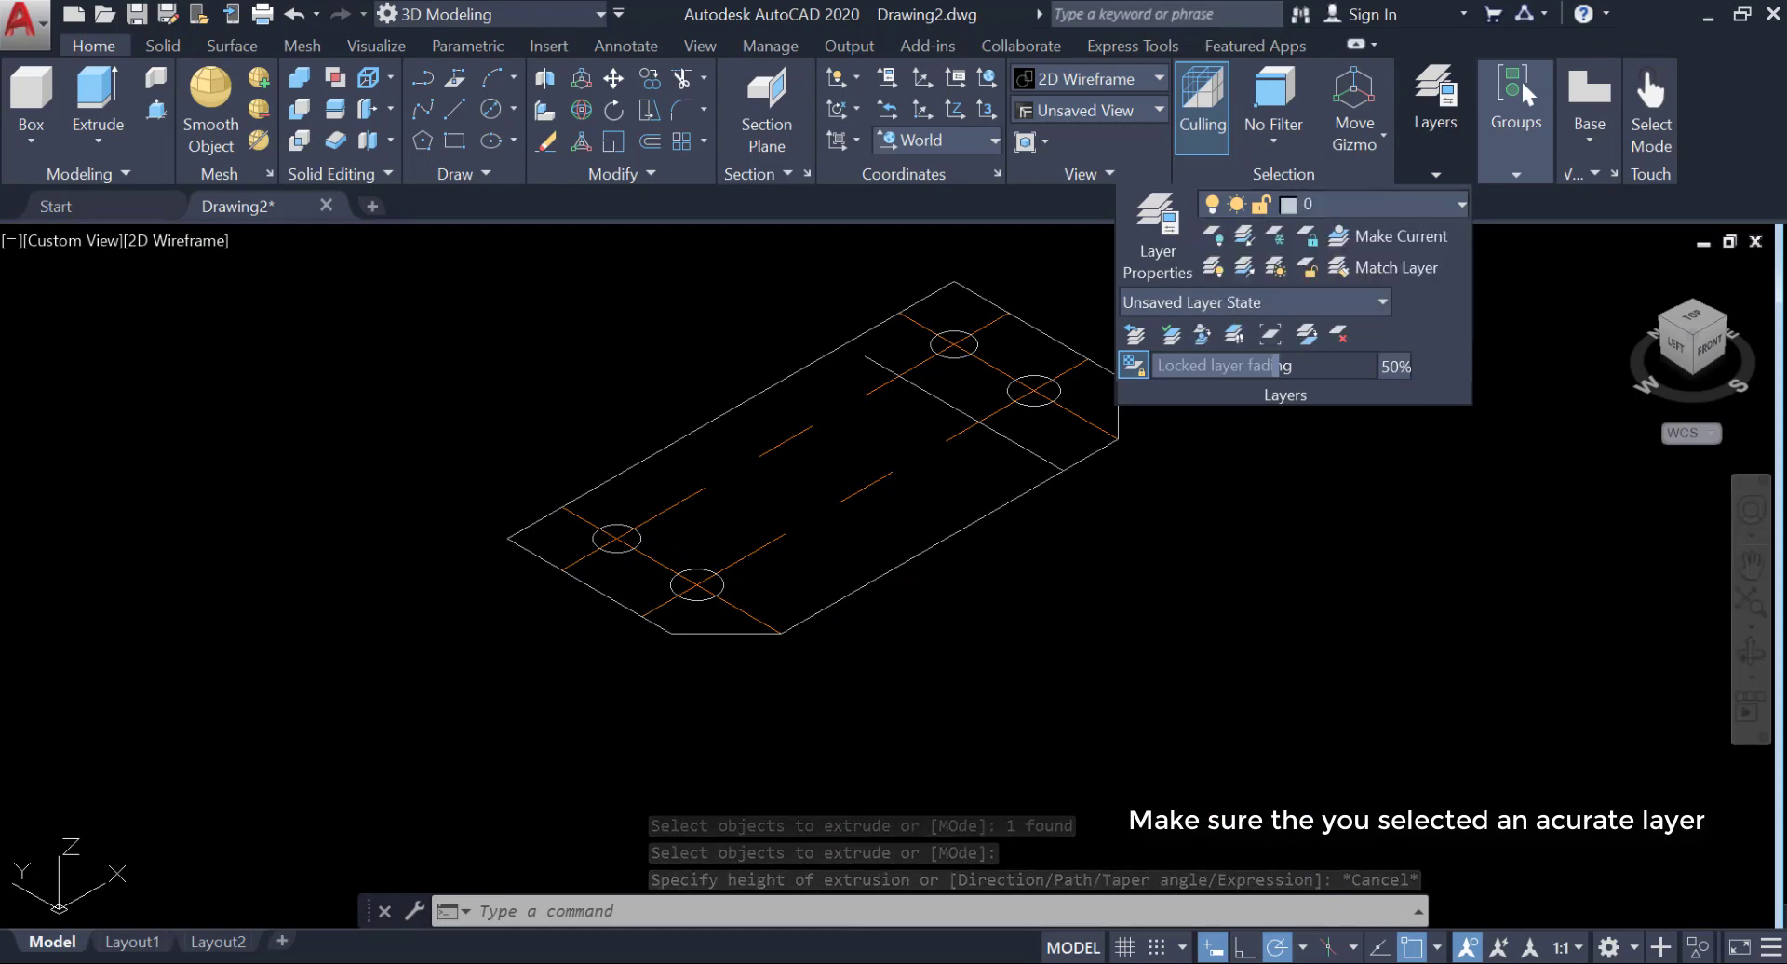
click(102, 91)
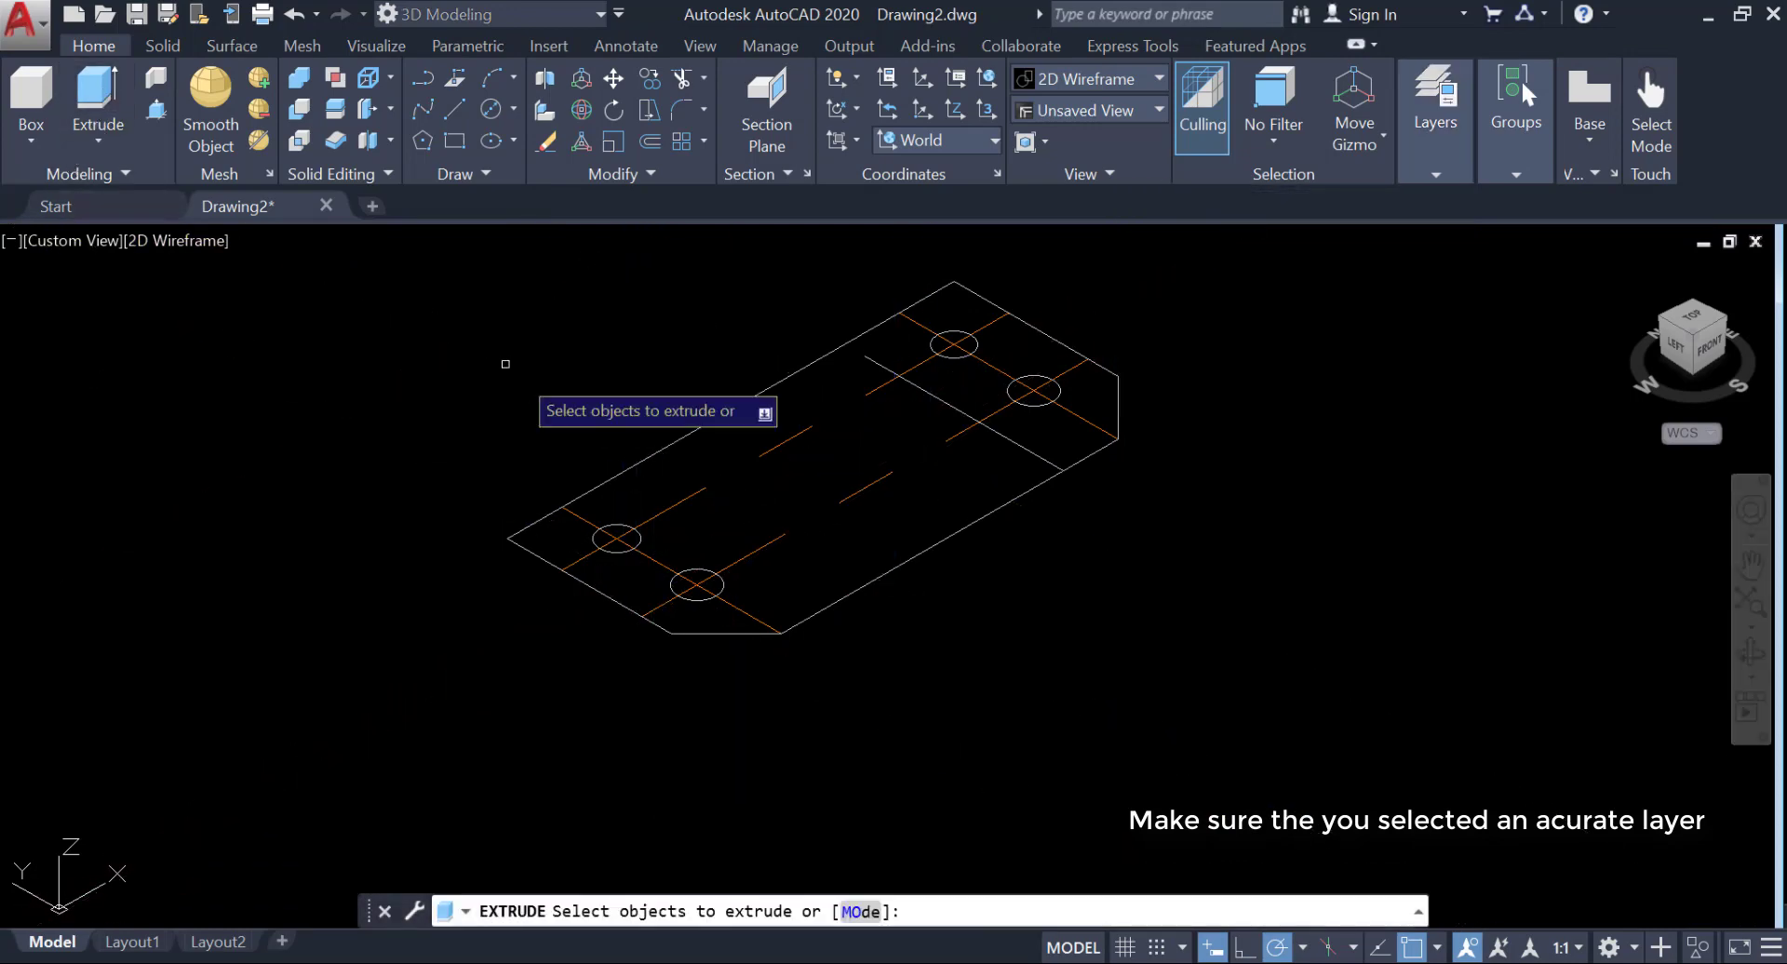
click(827, 610)
right_click(827, 614)
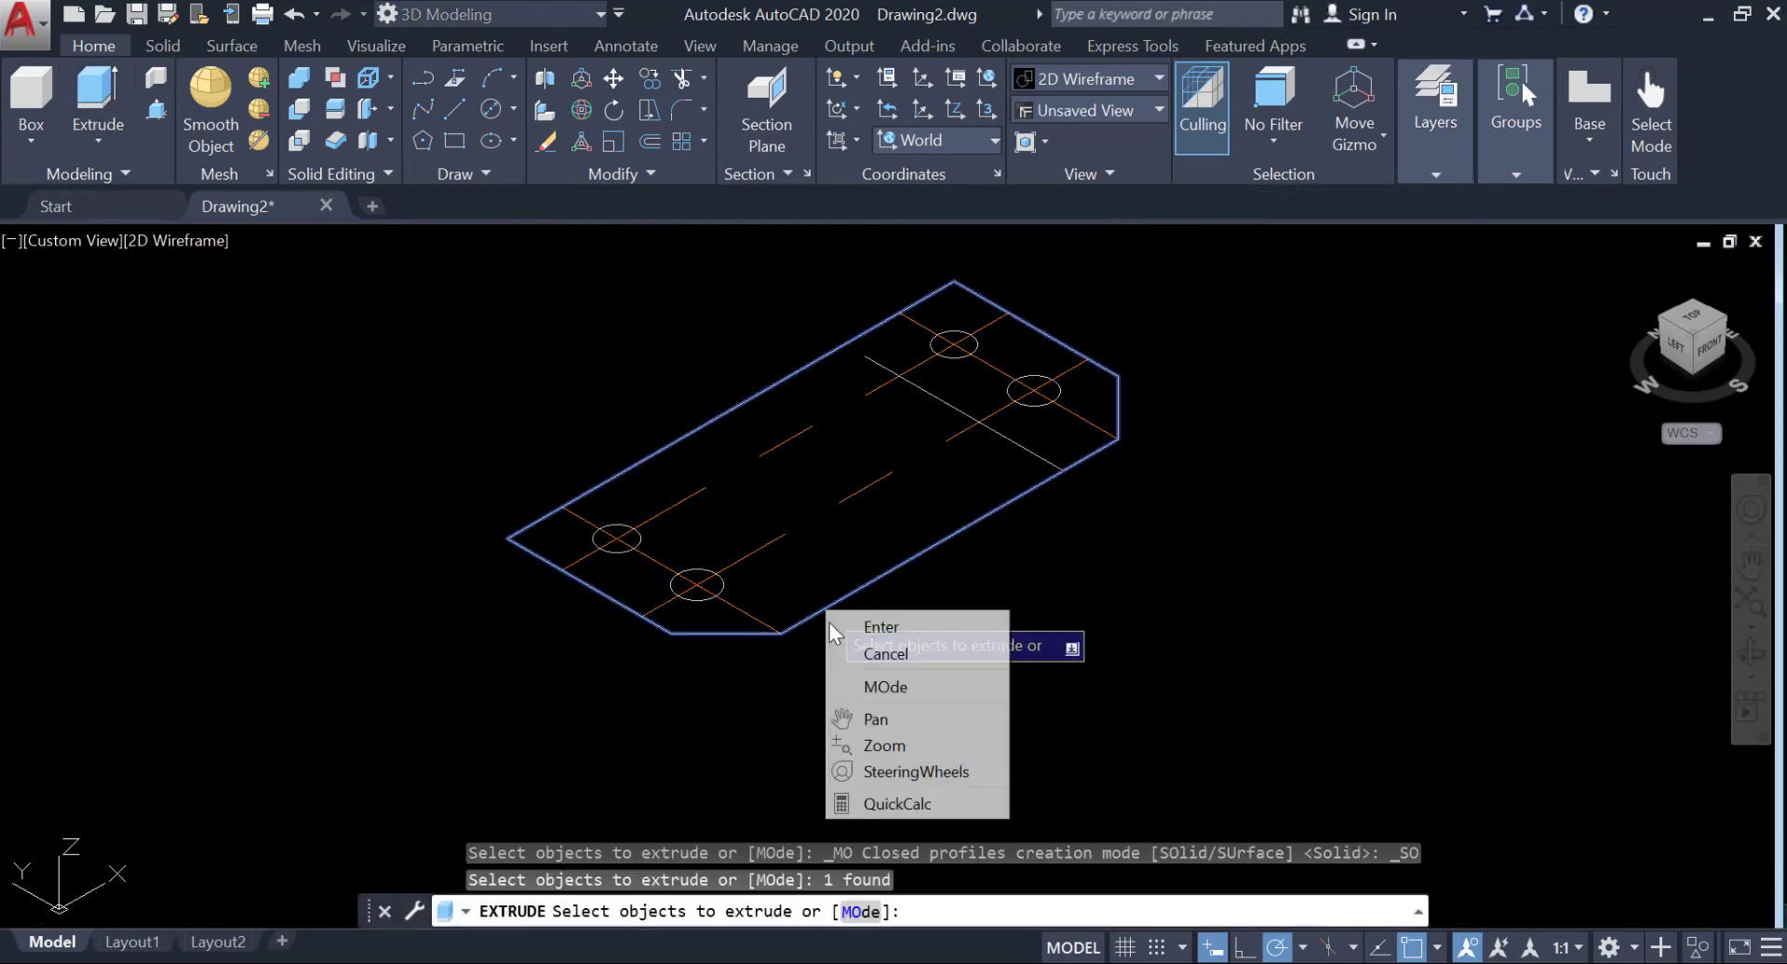
click(912, 631)
text(14)
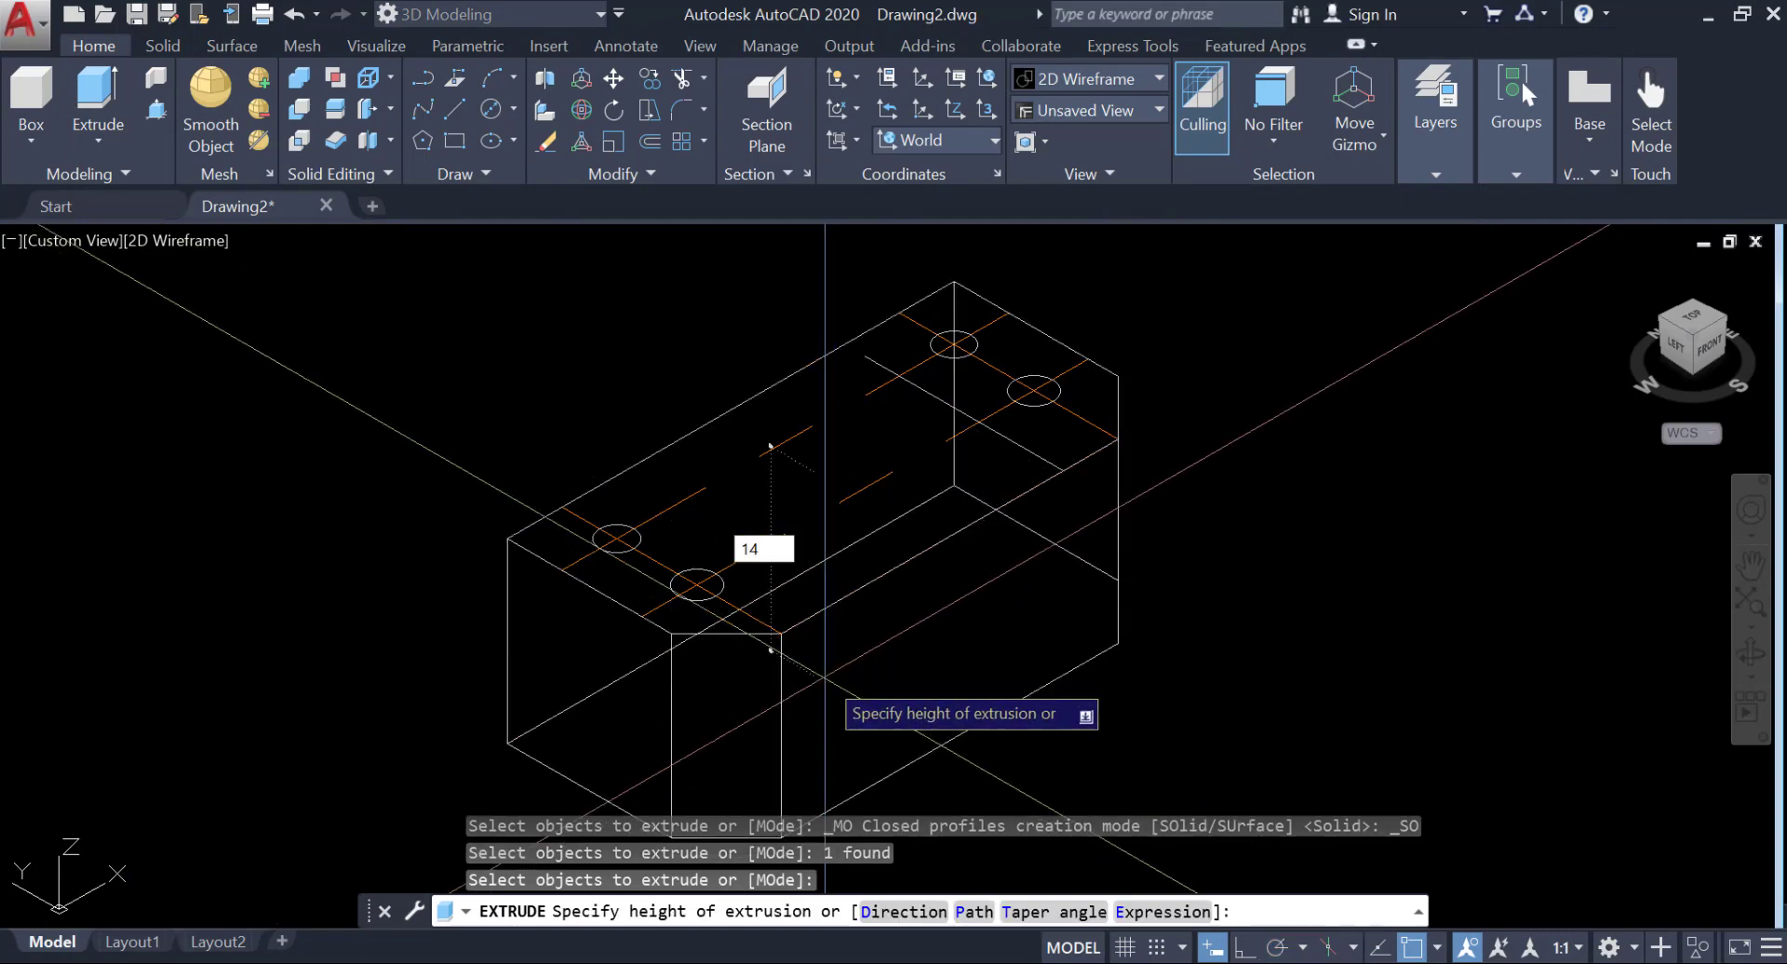
key(Return)
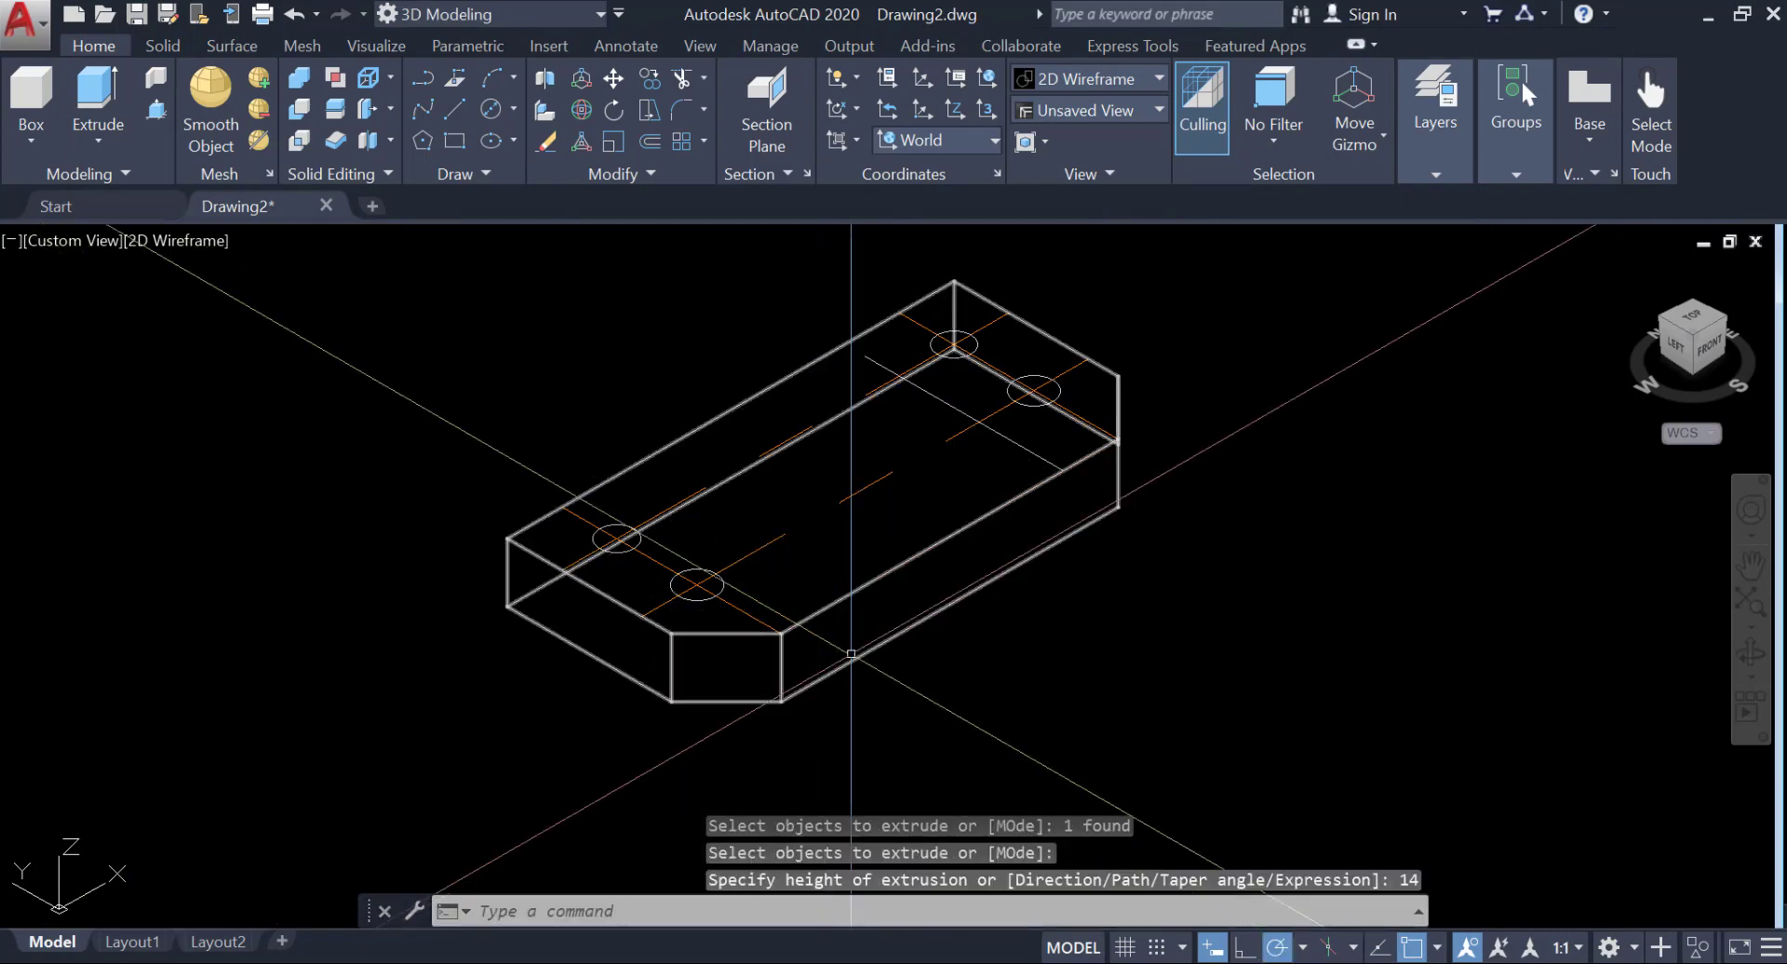
middle_drag(885, 629, 910, 676)
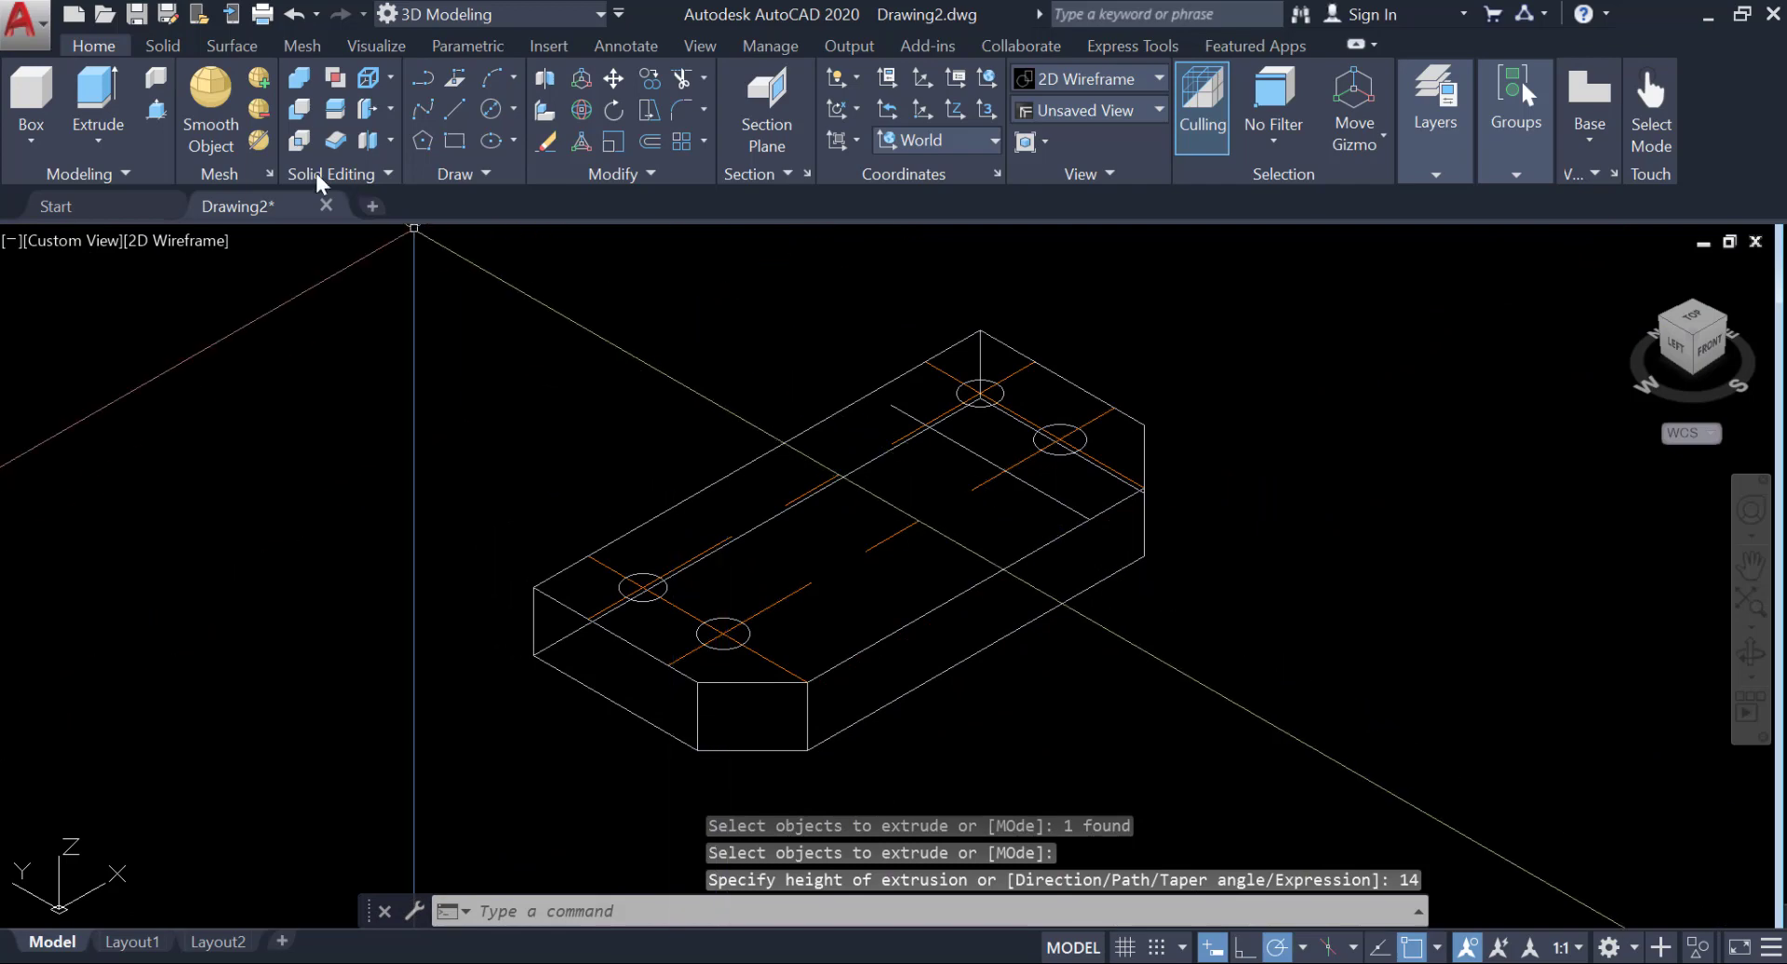
Extrude the four circles into cylinders that pass through the plate.
click(118, 106)
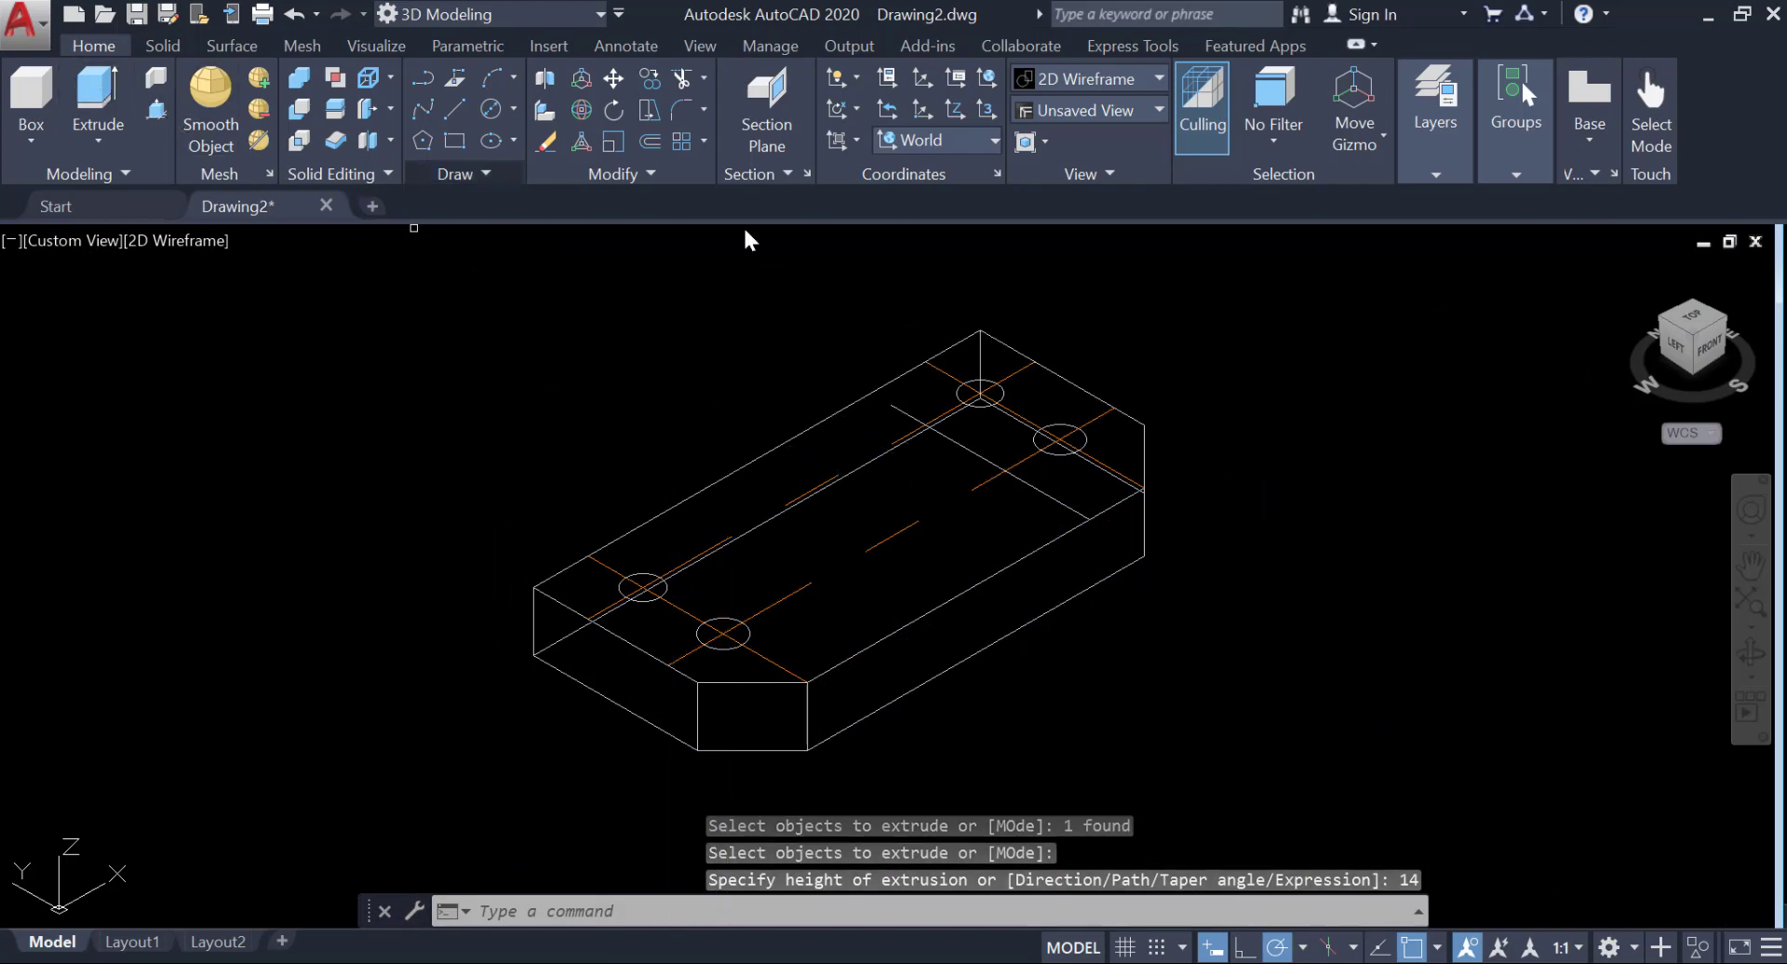
click(978, 407)
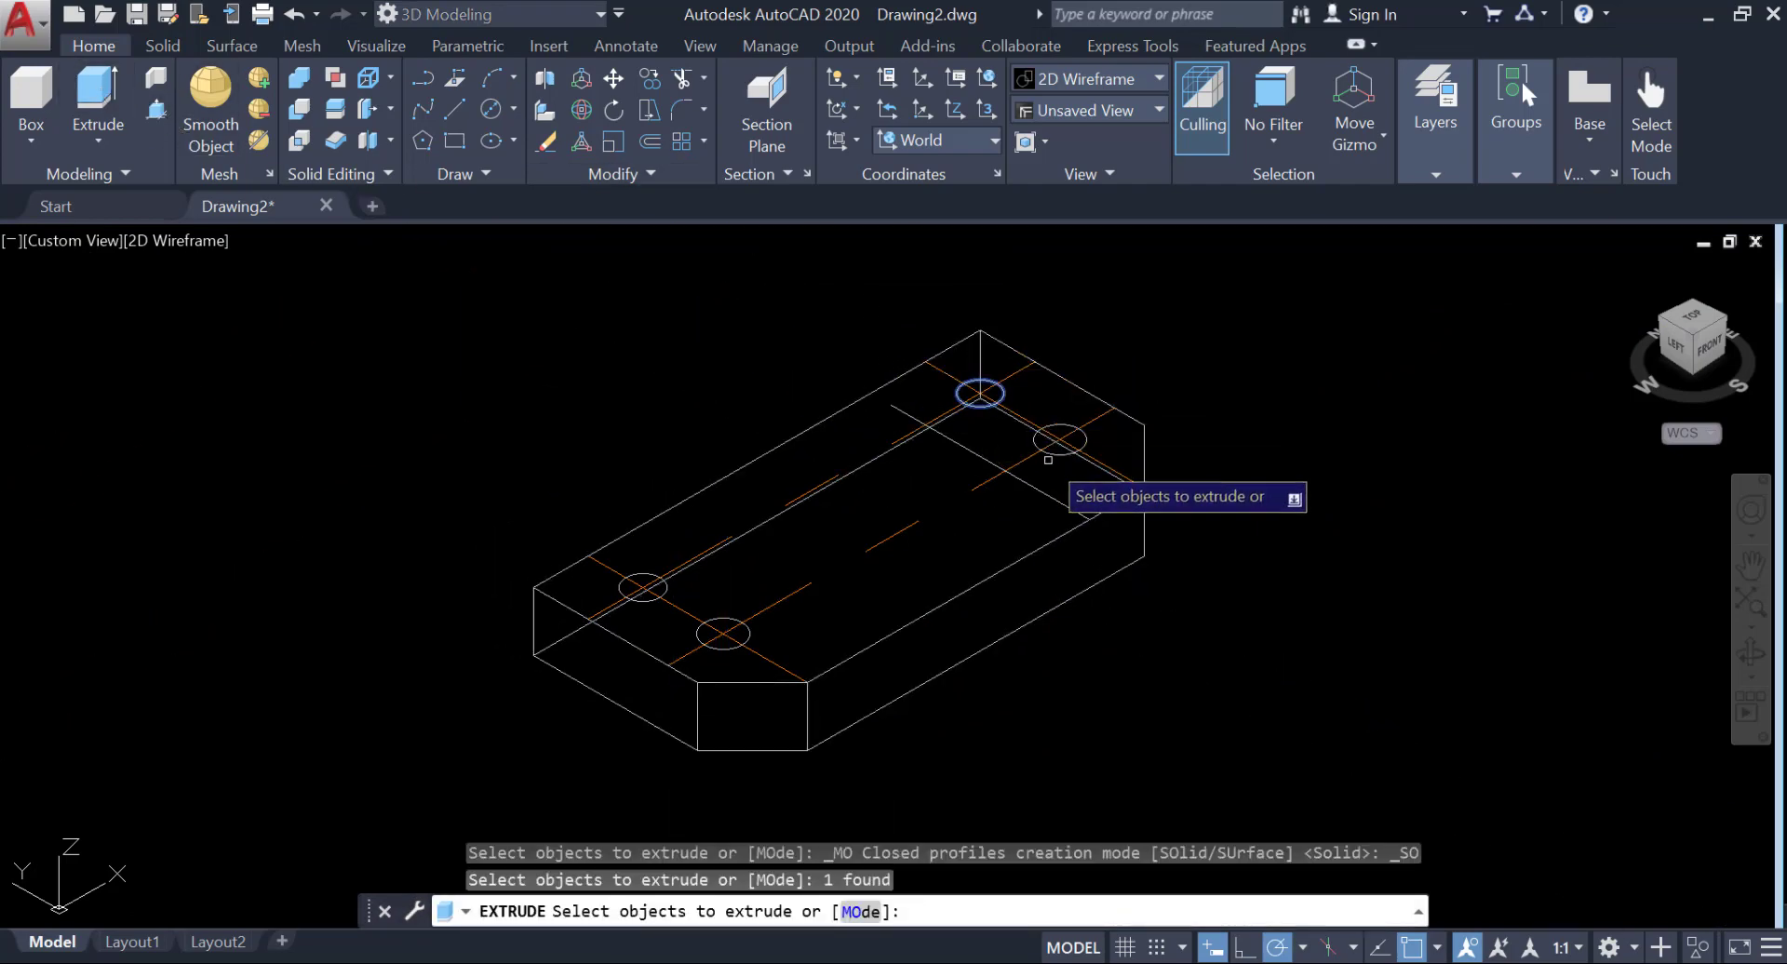
click(1050, 452)
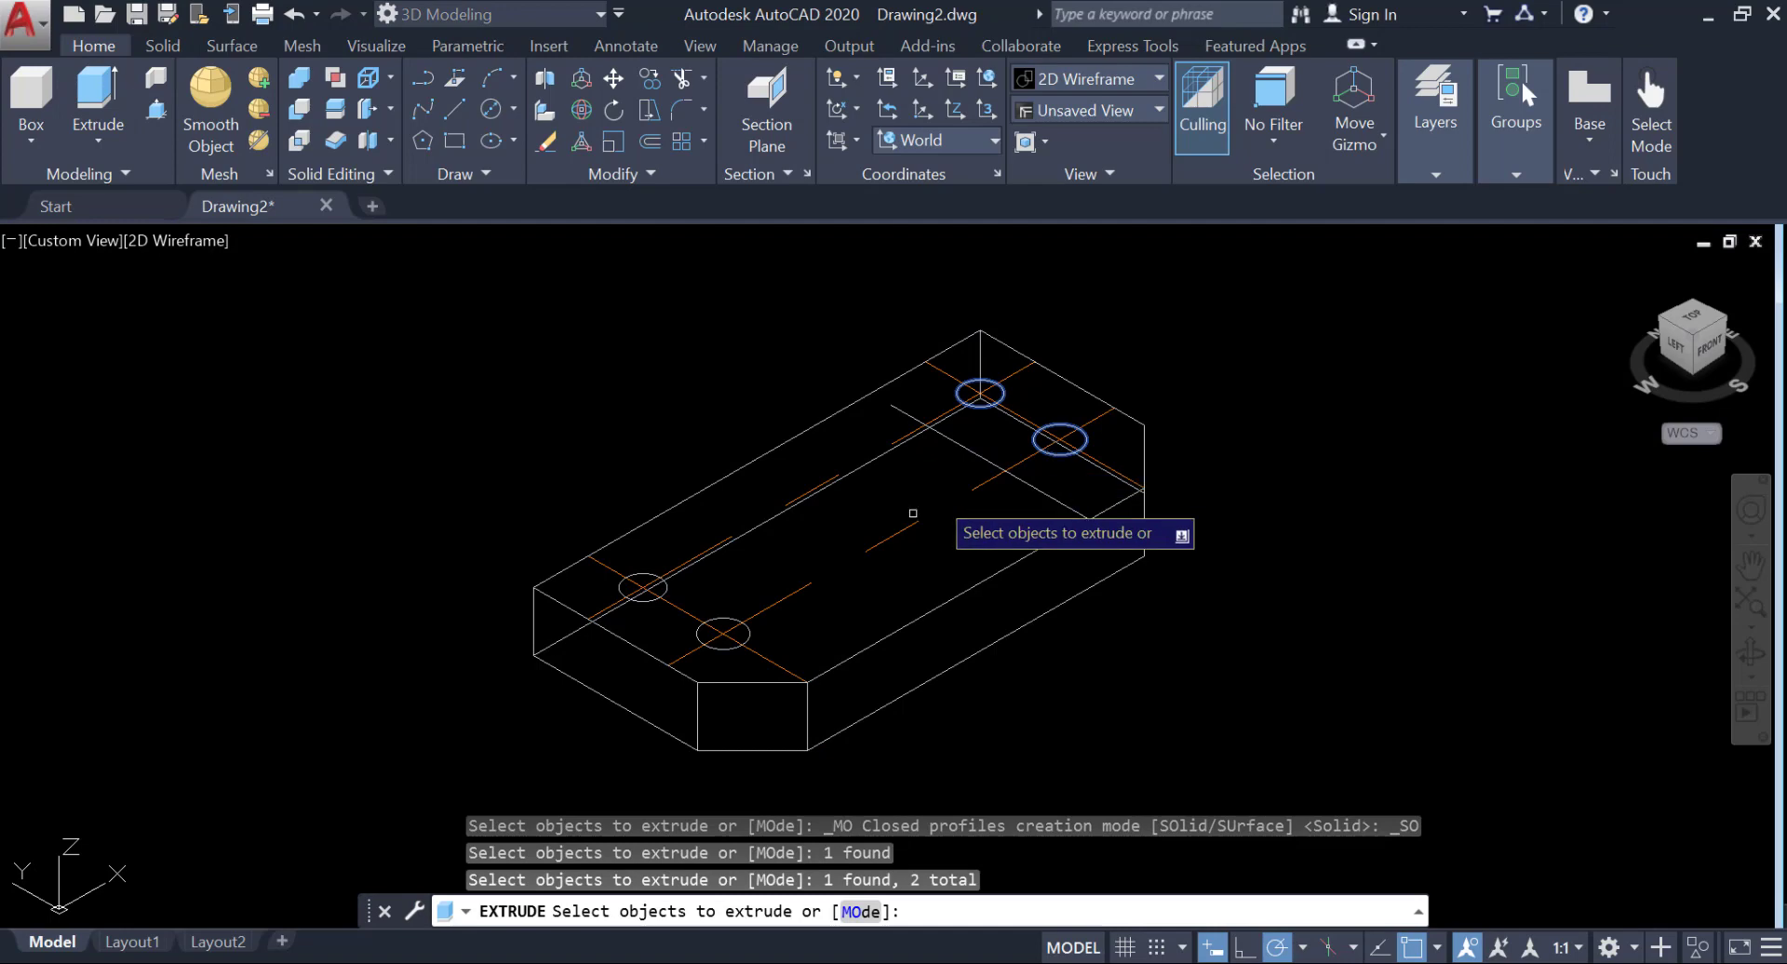
click(696, 631)
click(653, 600)
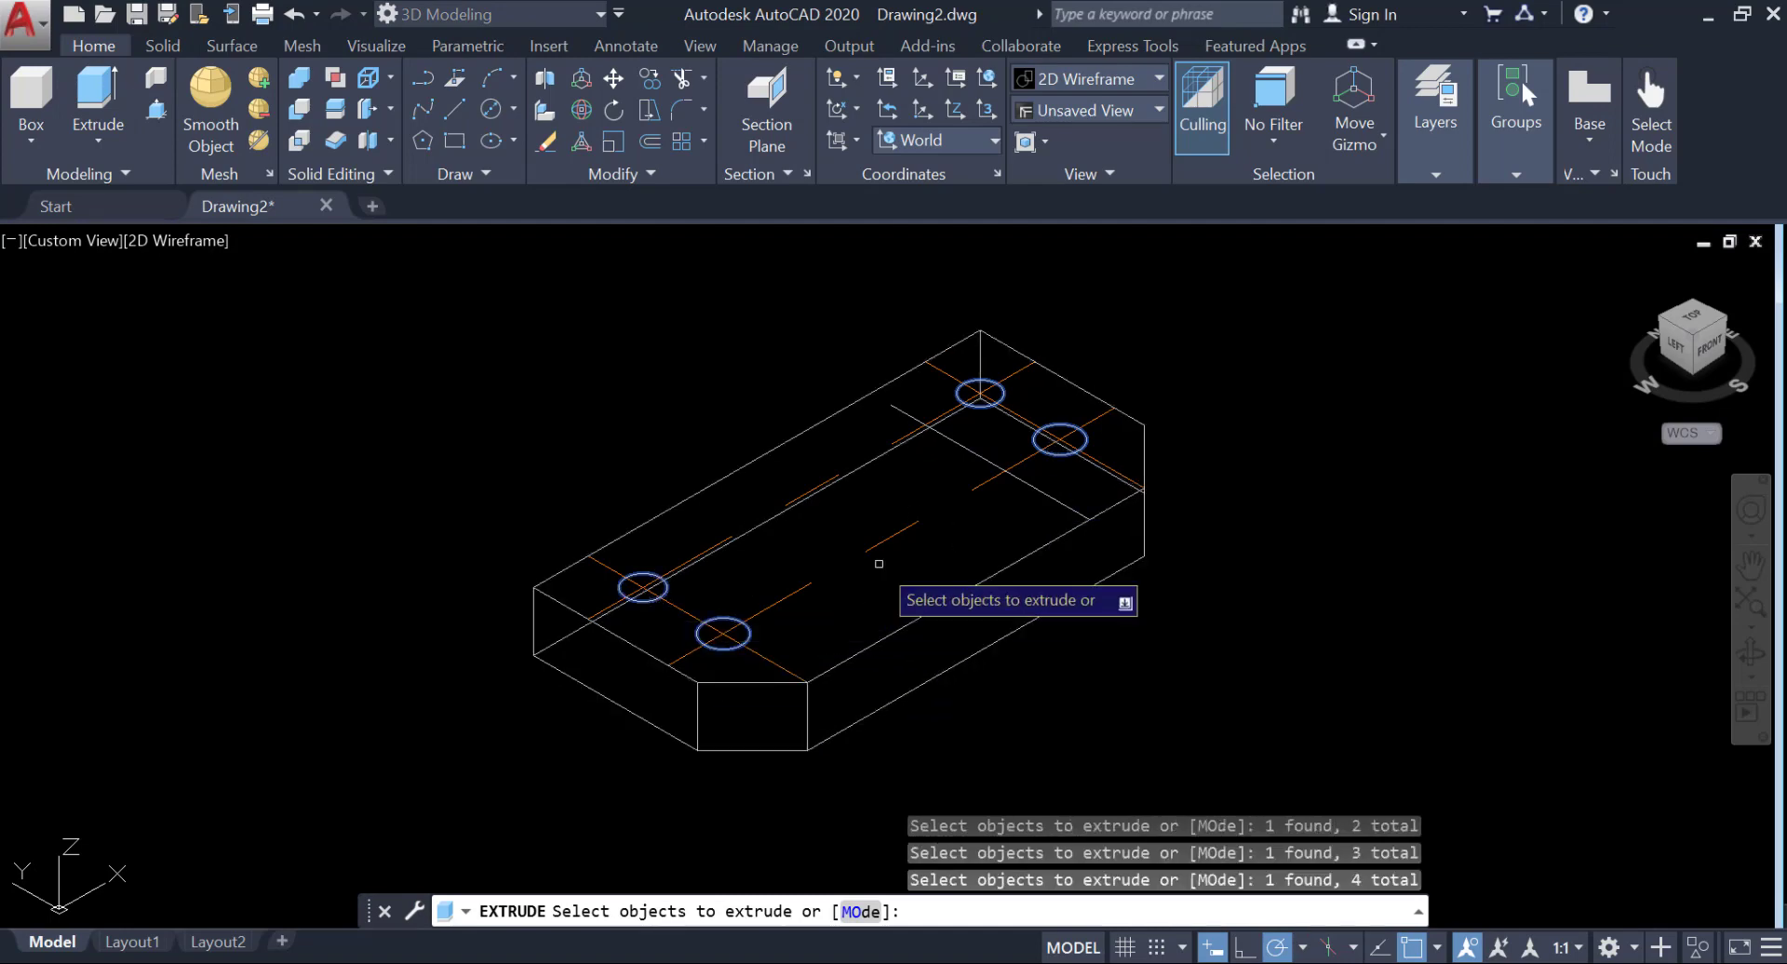
key(Return)
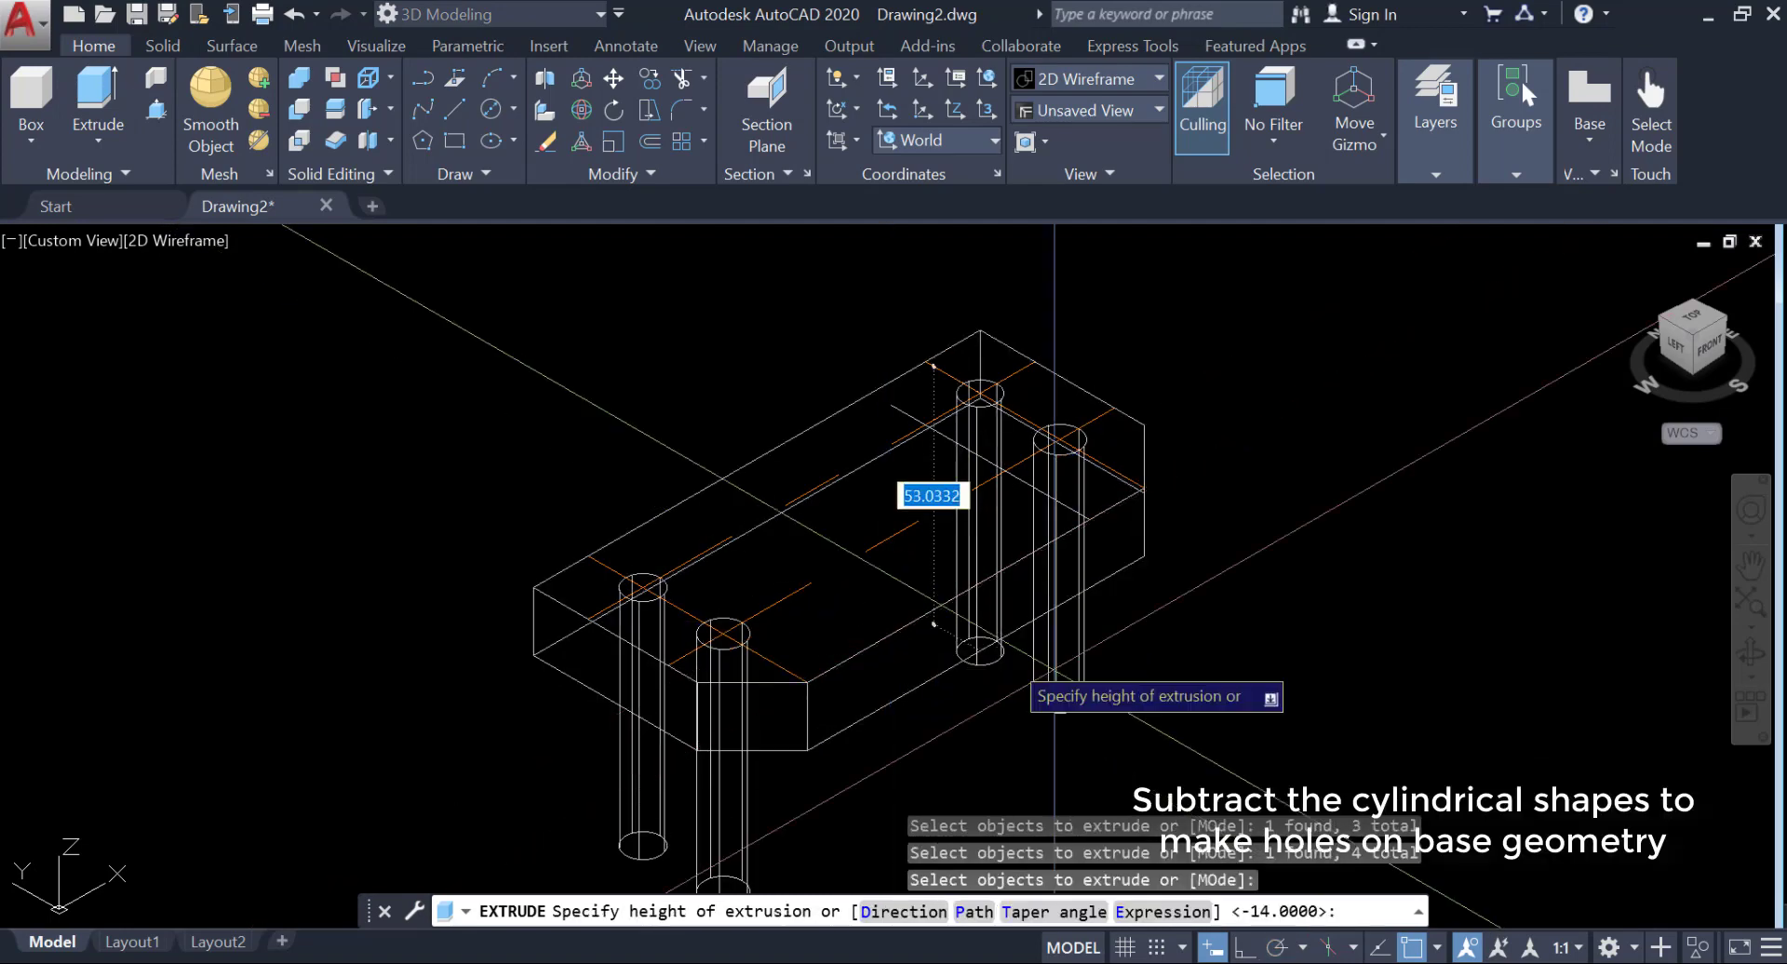
click(884, 707)
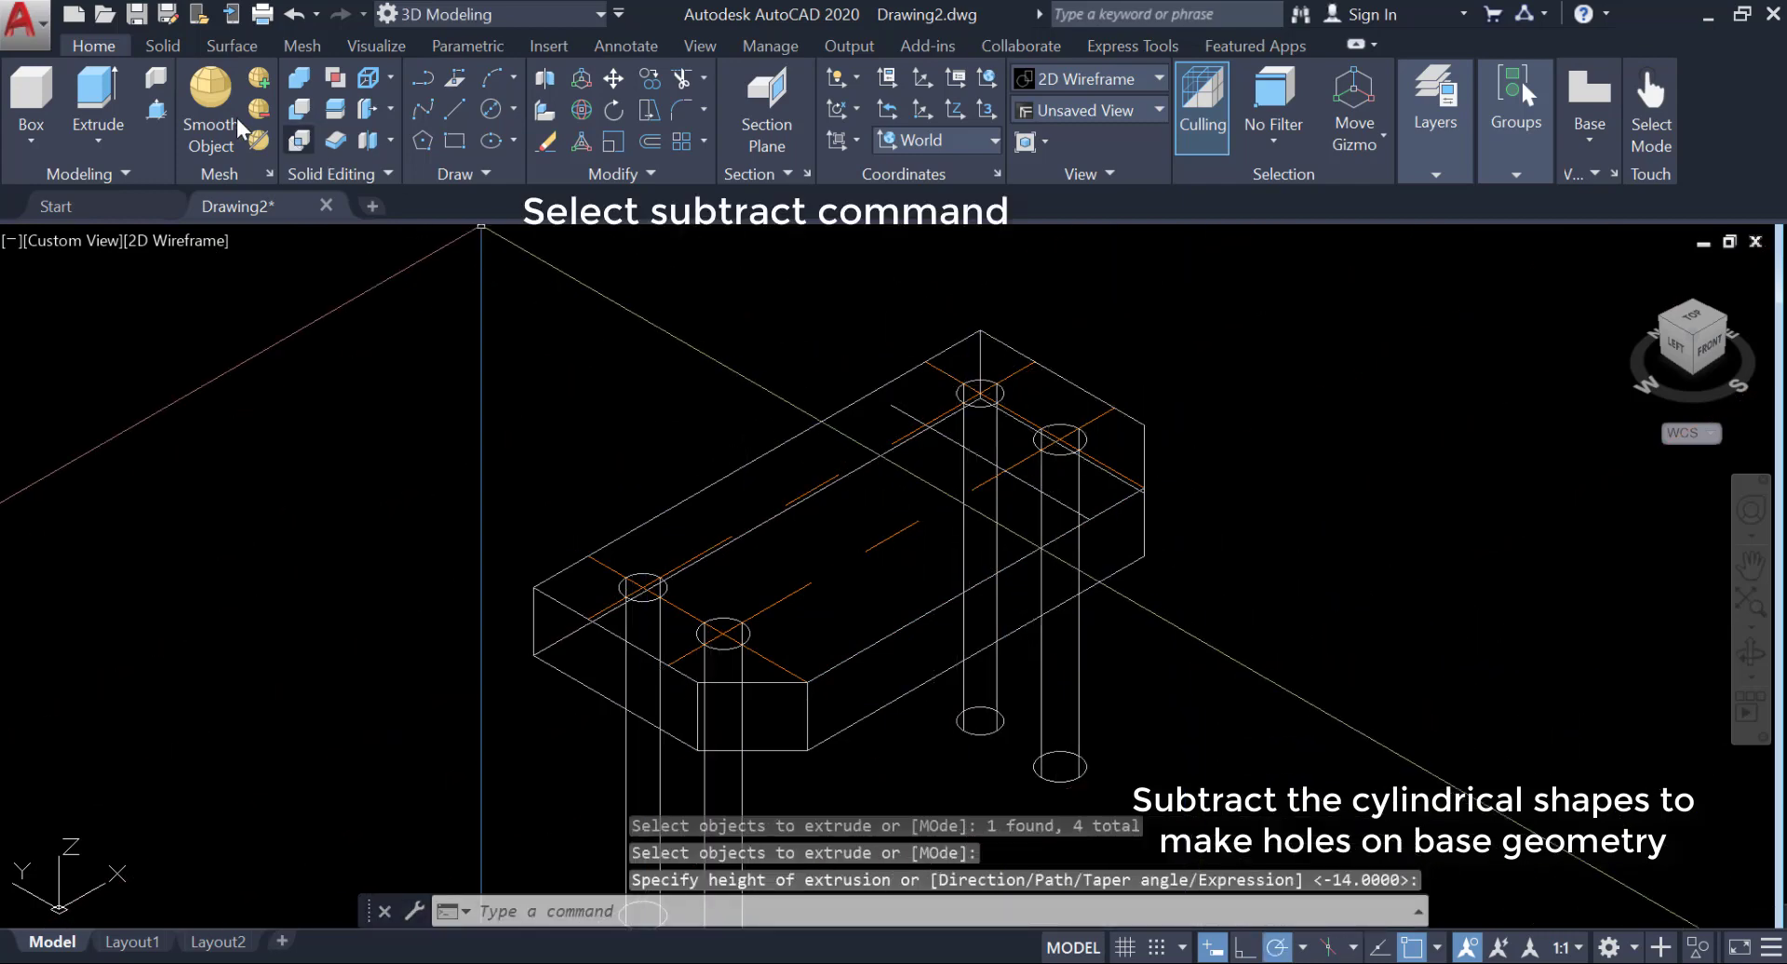
Subtract the four cylinders from the plate to cut the holes.
click(300, 108)
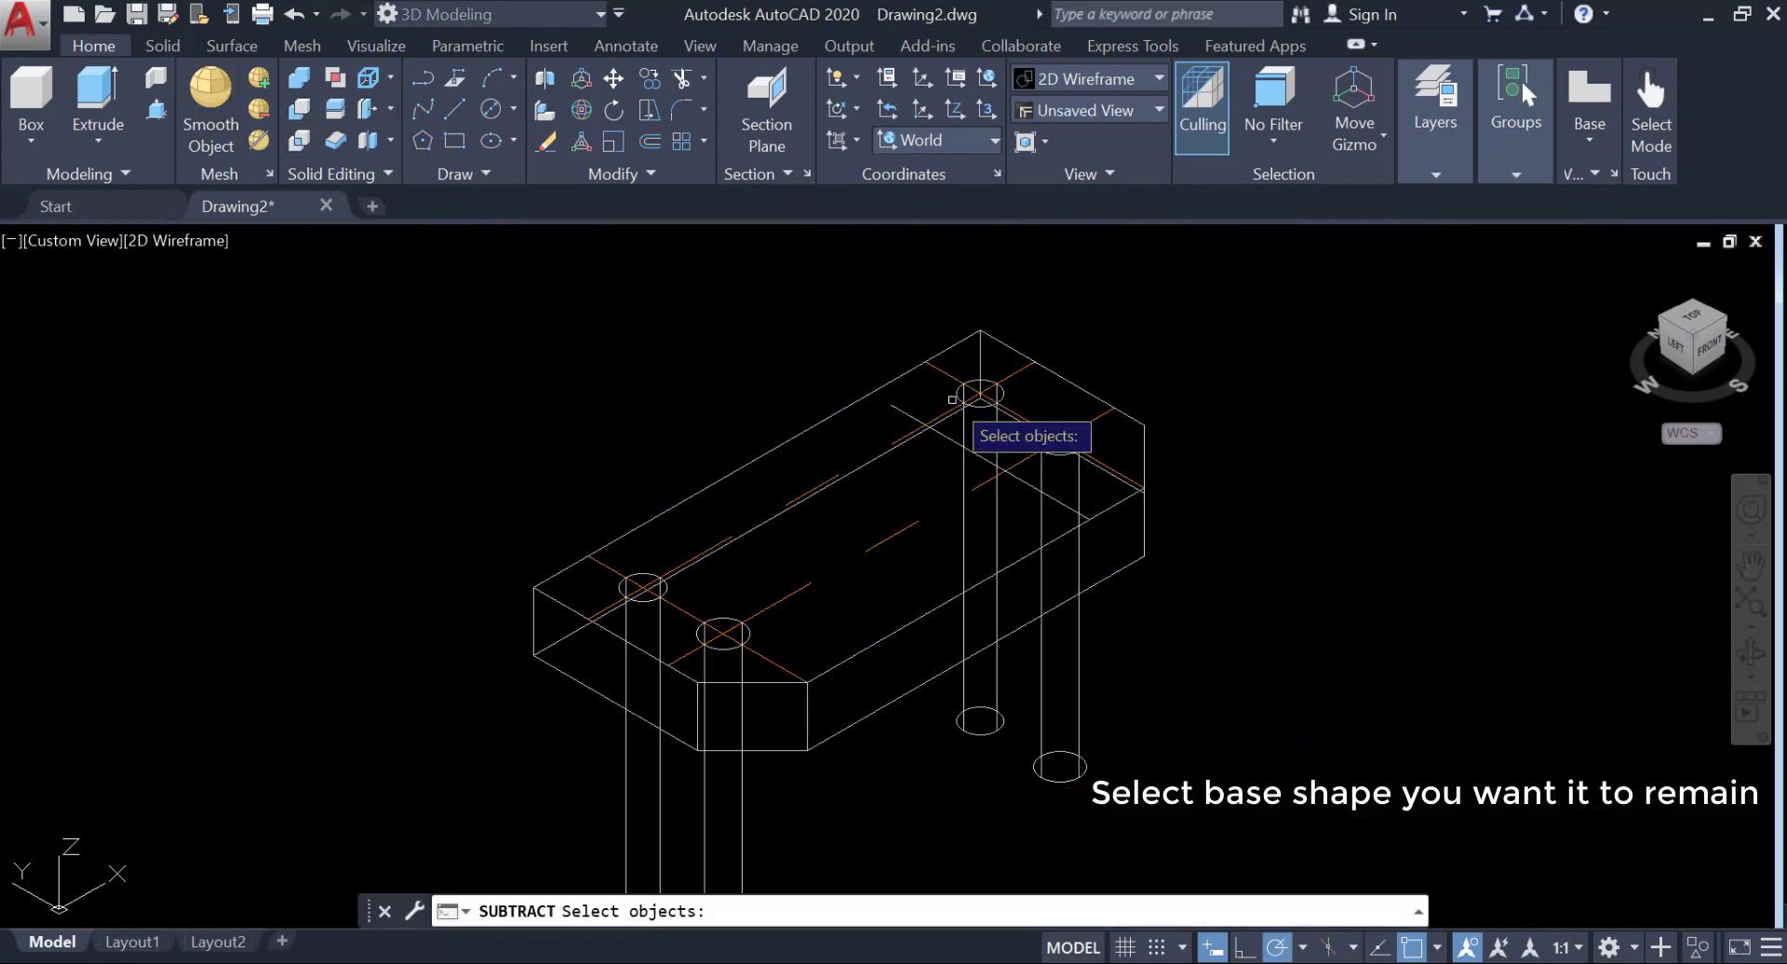
click(931, 358)
key(Return)
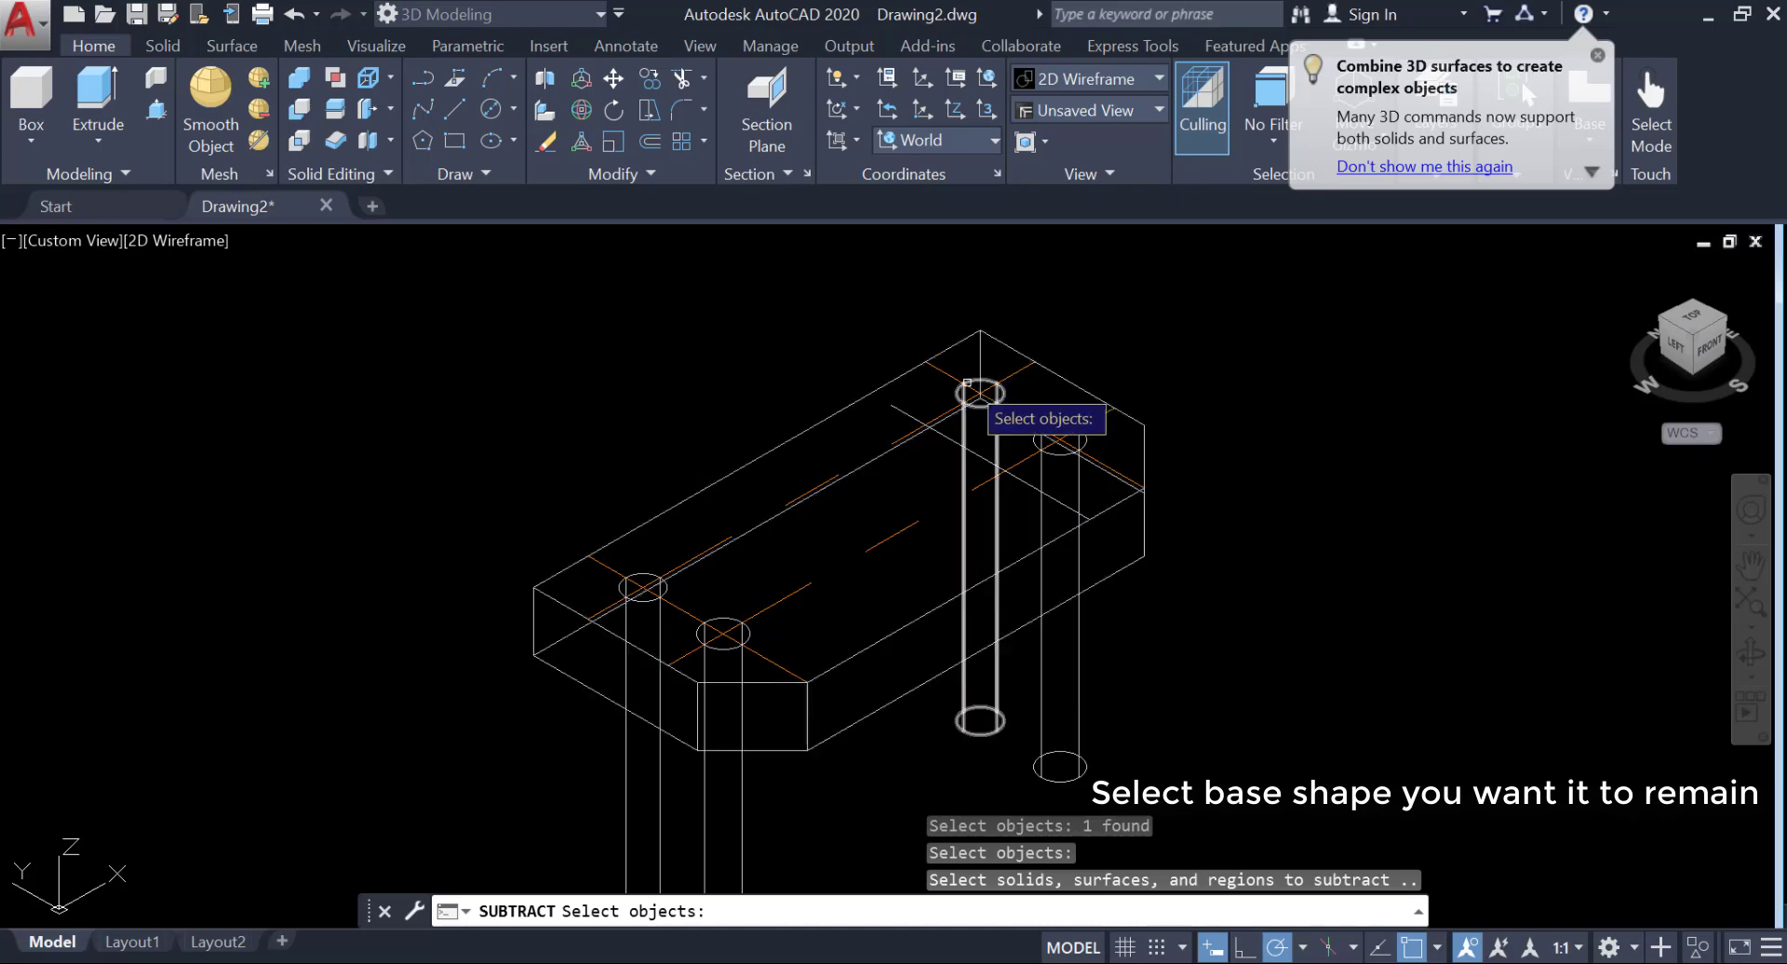
click(966, 383)
click(1065, 426)
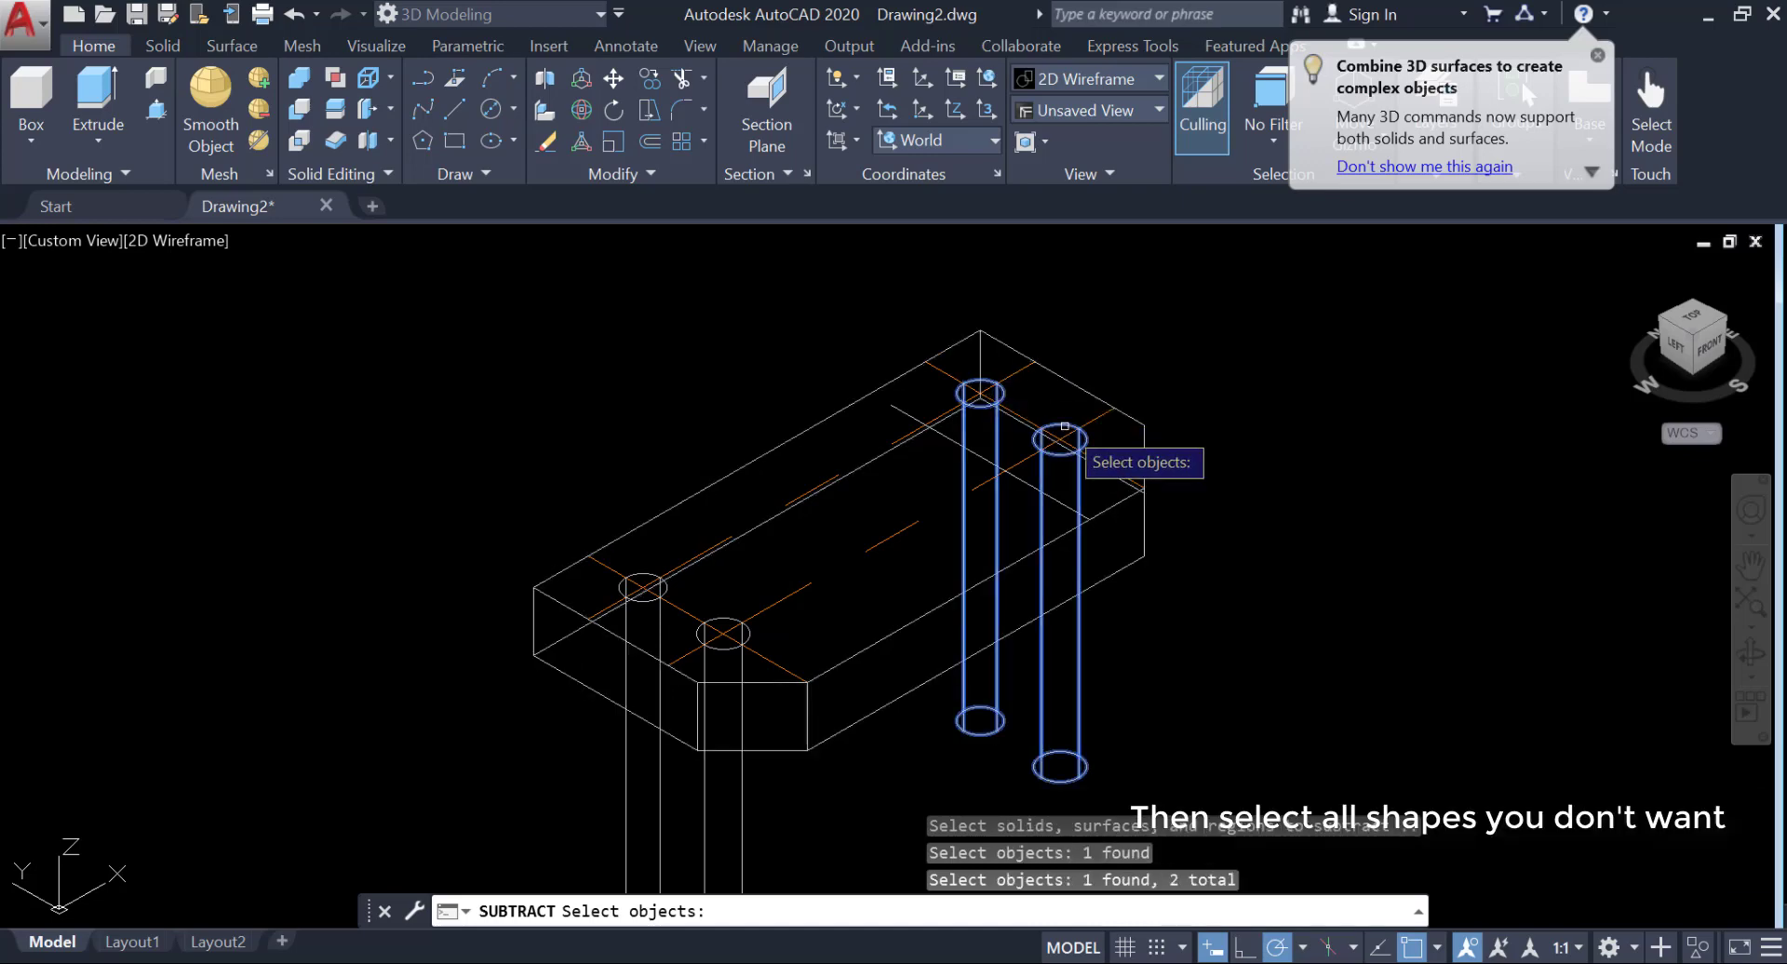
click(747, 632)
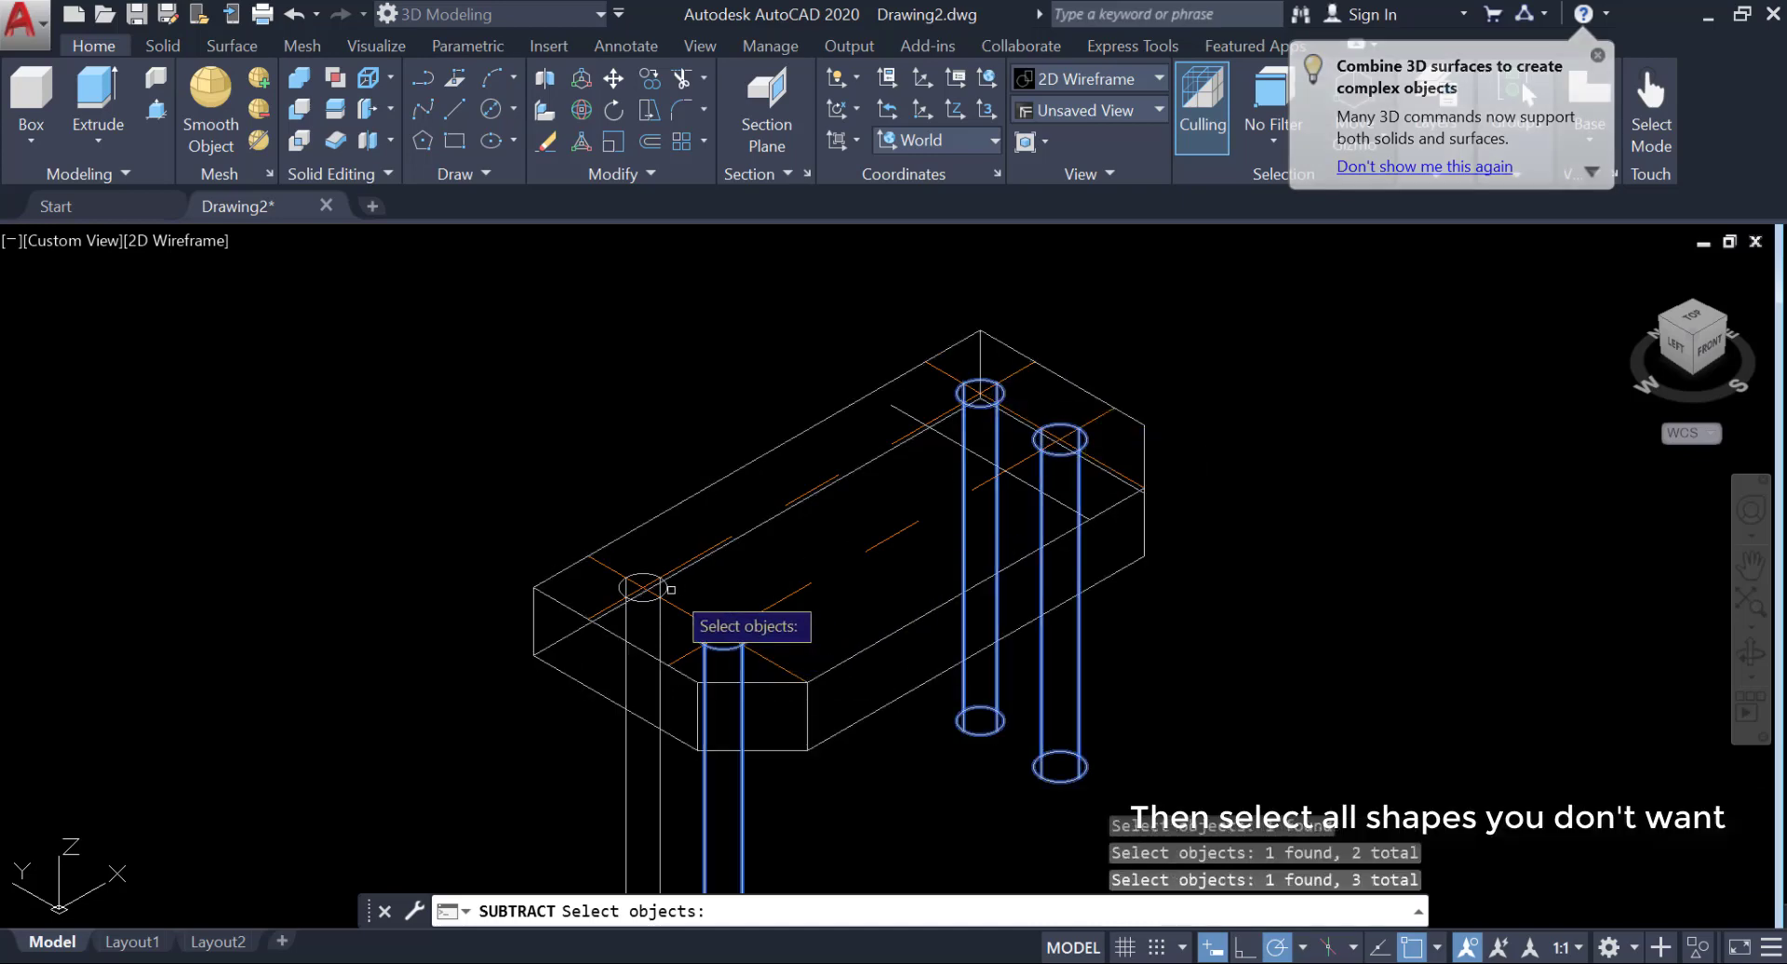
click(668, 589)
key(Return)
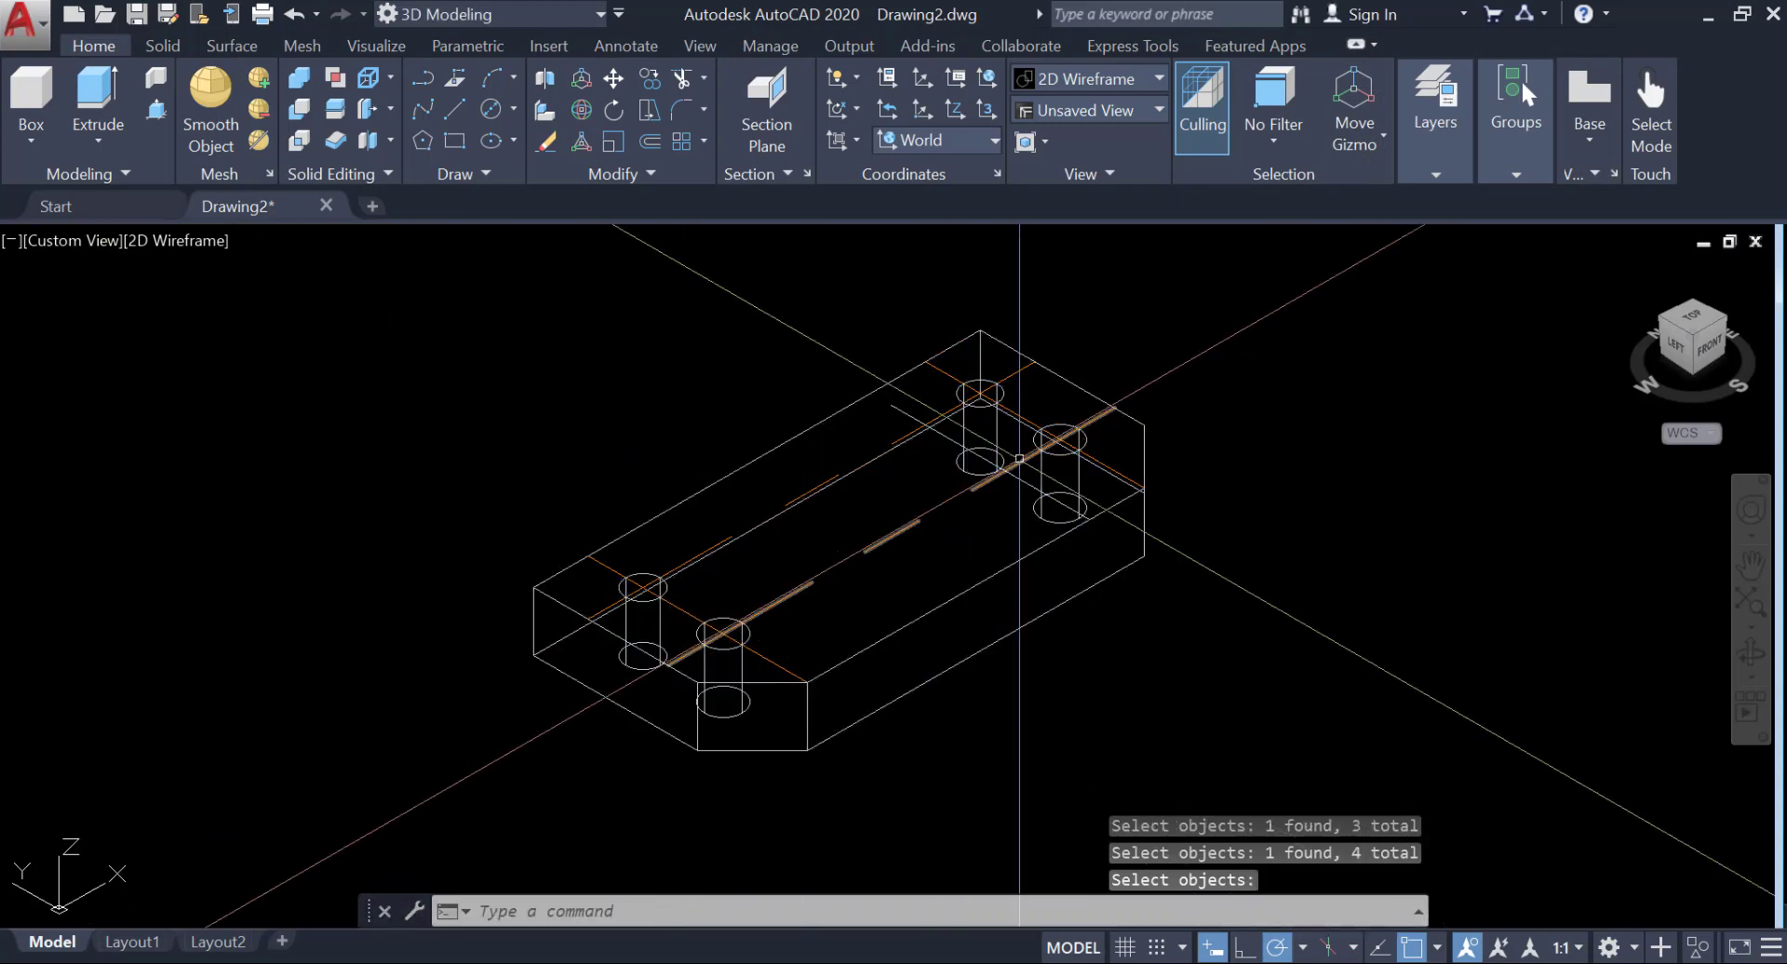
middle_drag(1014, 448, 1008, 528)
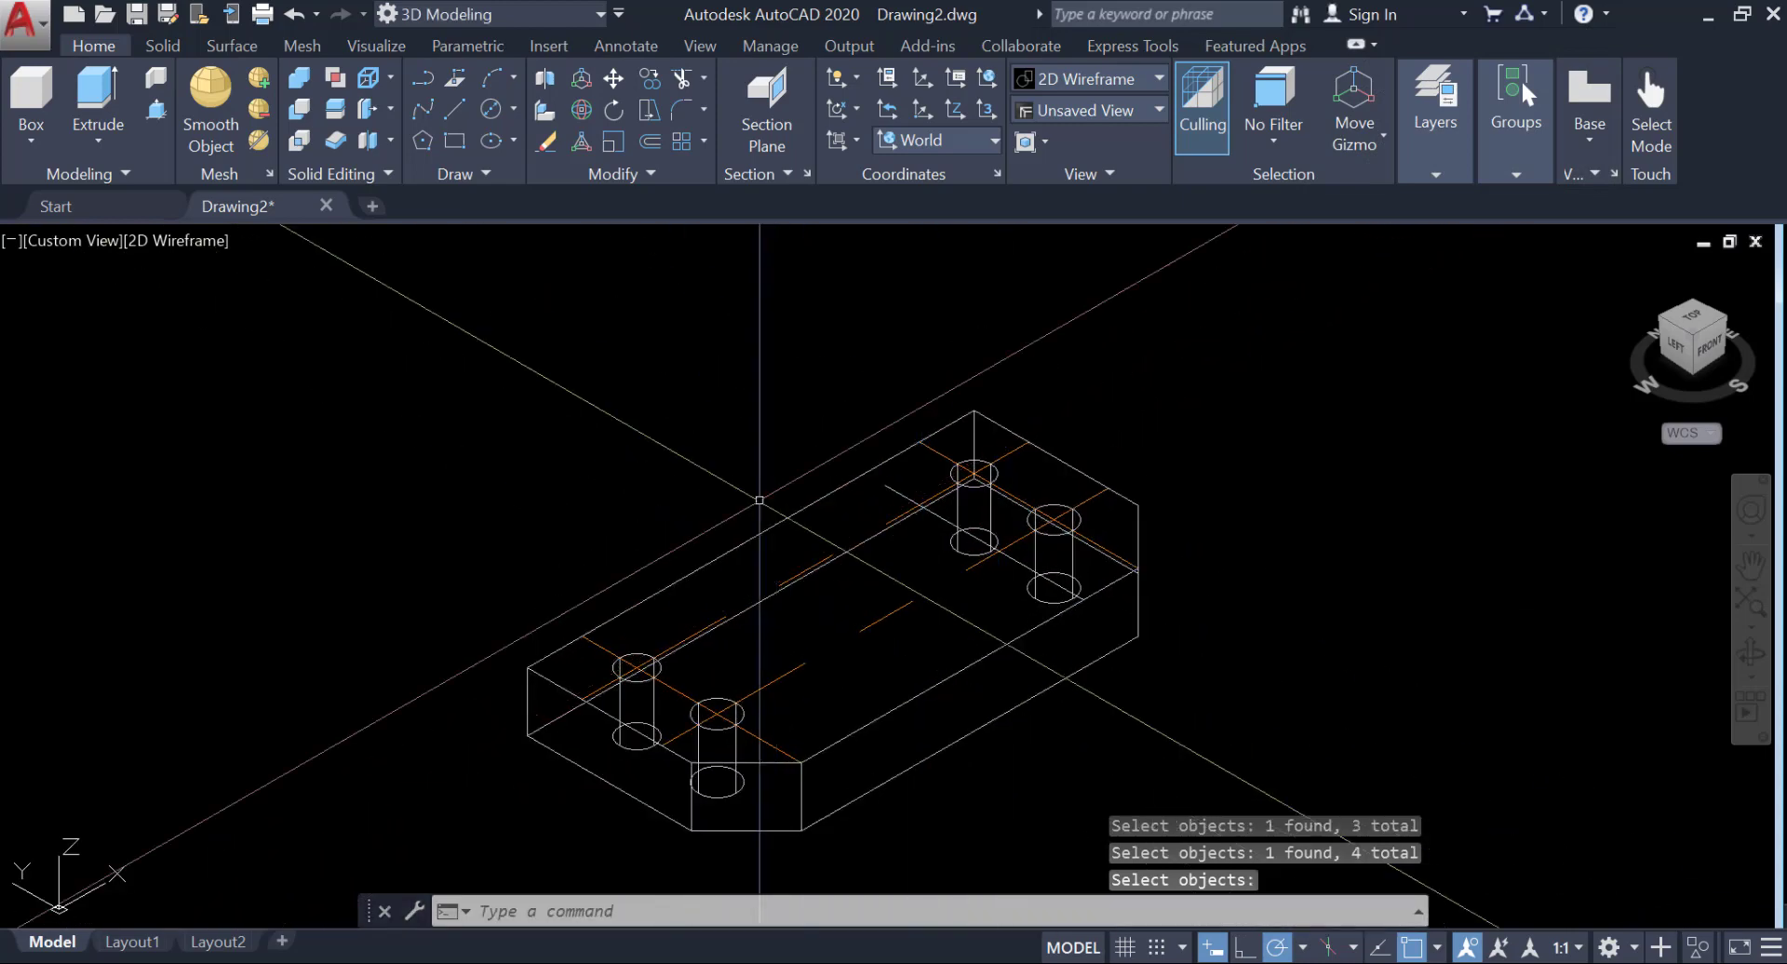
middle_drag(790, 430, 810, 409)
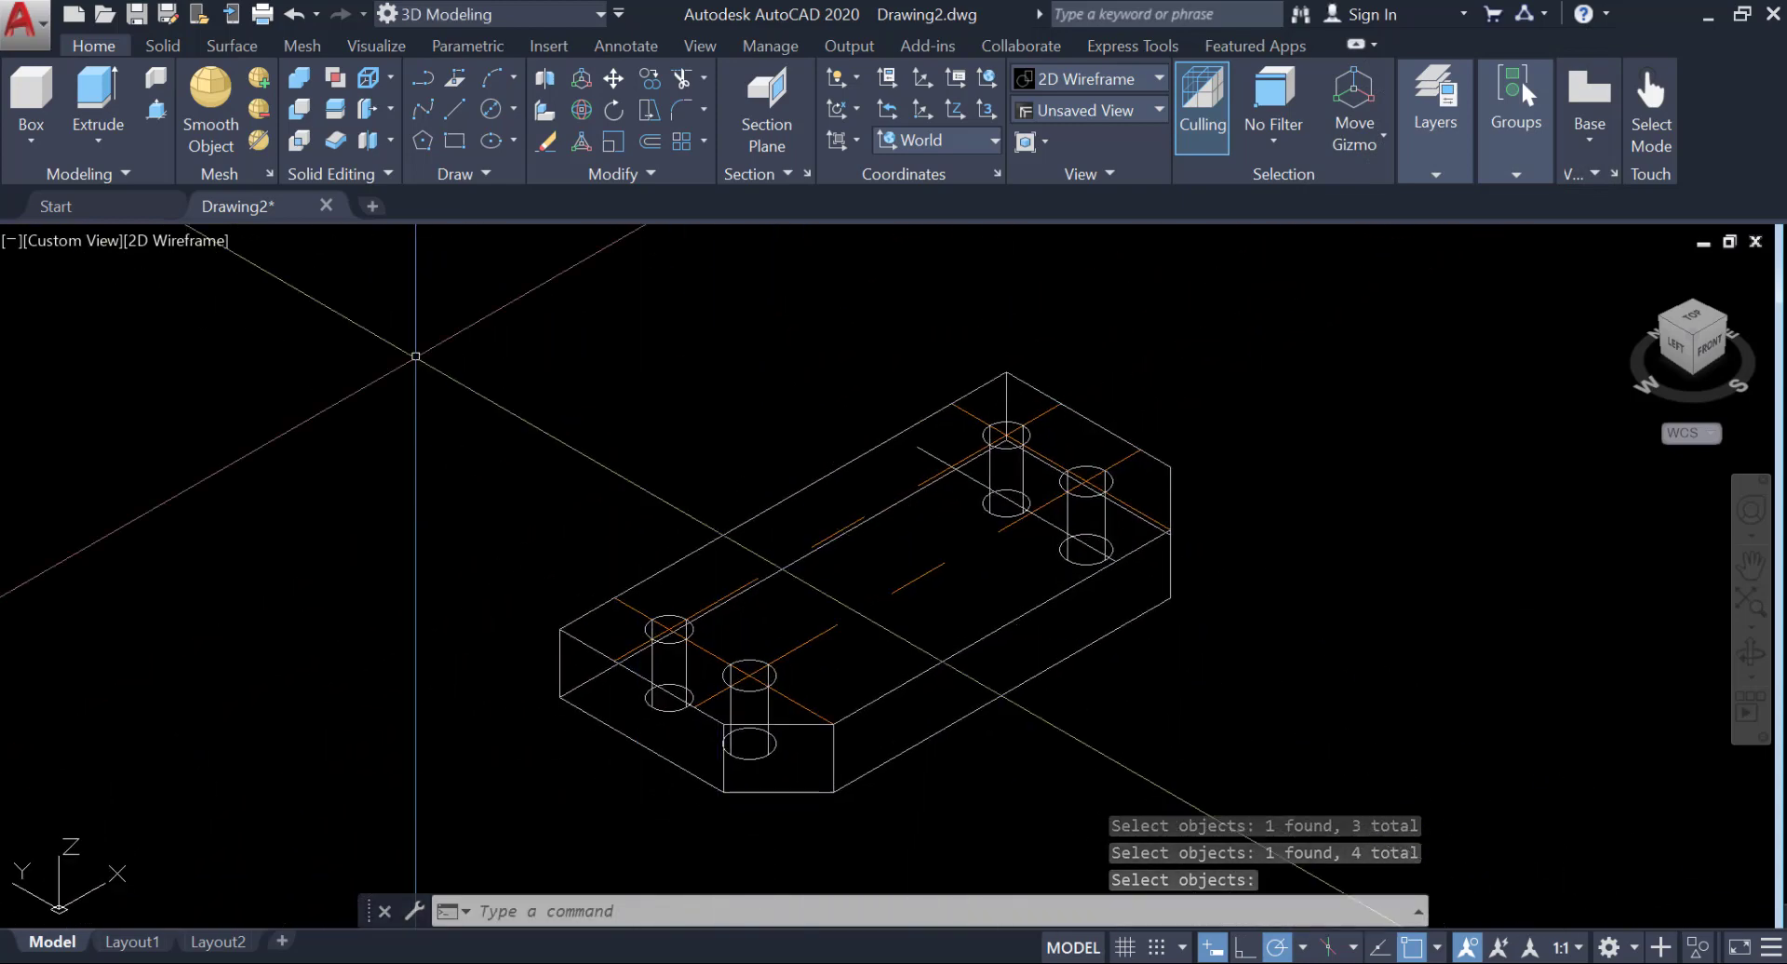
Inspect the plate in Conceptual style from a lower orbit, then return to 2D Wireframe.
click(199, 238)
click(242, 327)
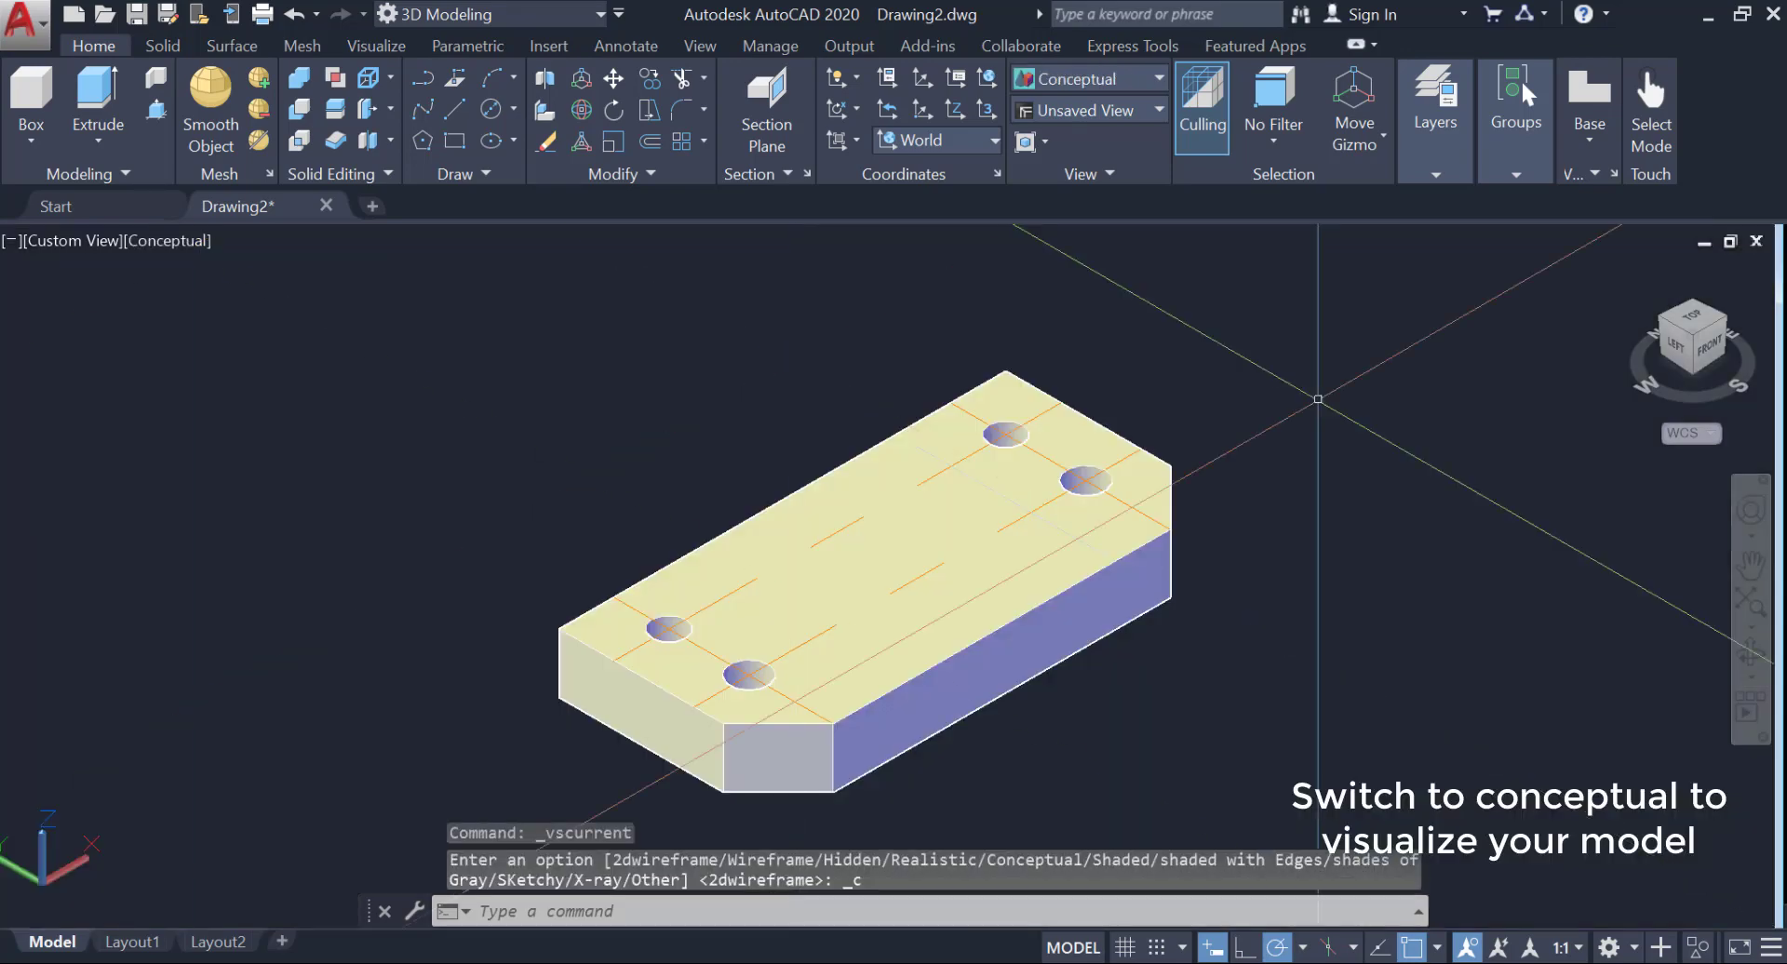
click(1738, 654)
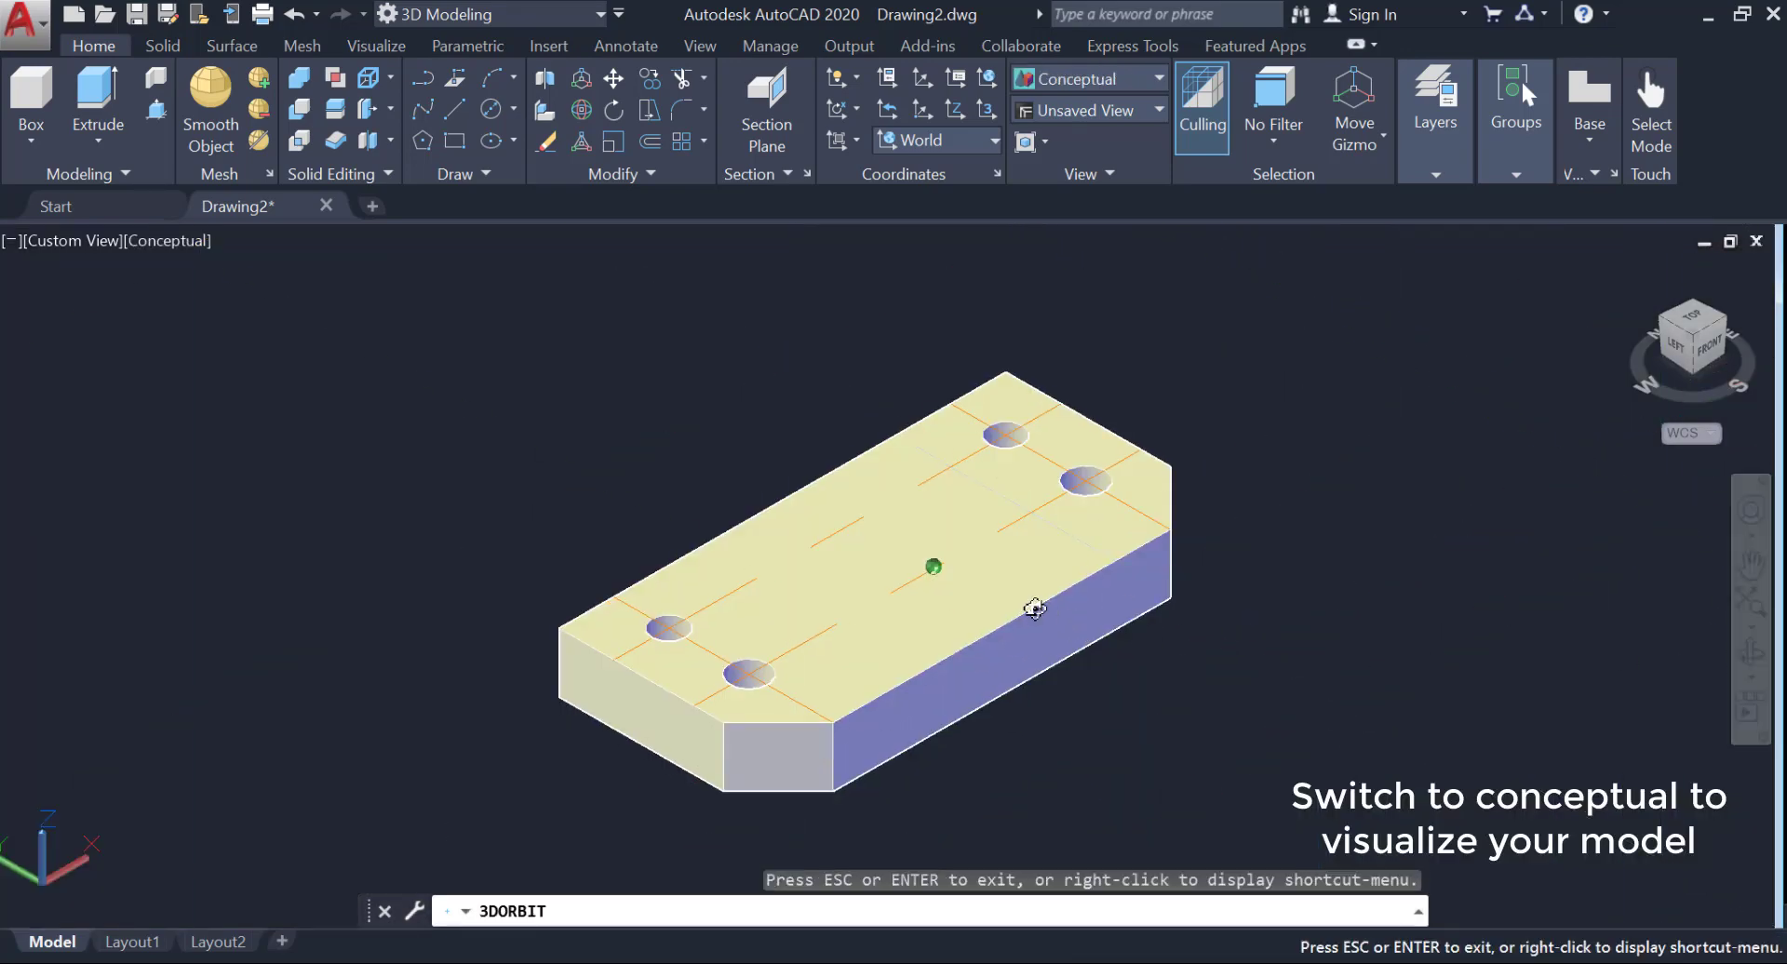
mouse_move(1034, 608)
mouse_down()
mouse_move(934, 539)
mouse_move(1077, 422)
mouse_move(1006, 642)
mouse_move(613, 503)
mouse_up()
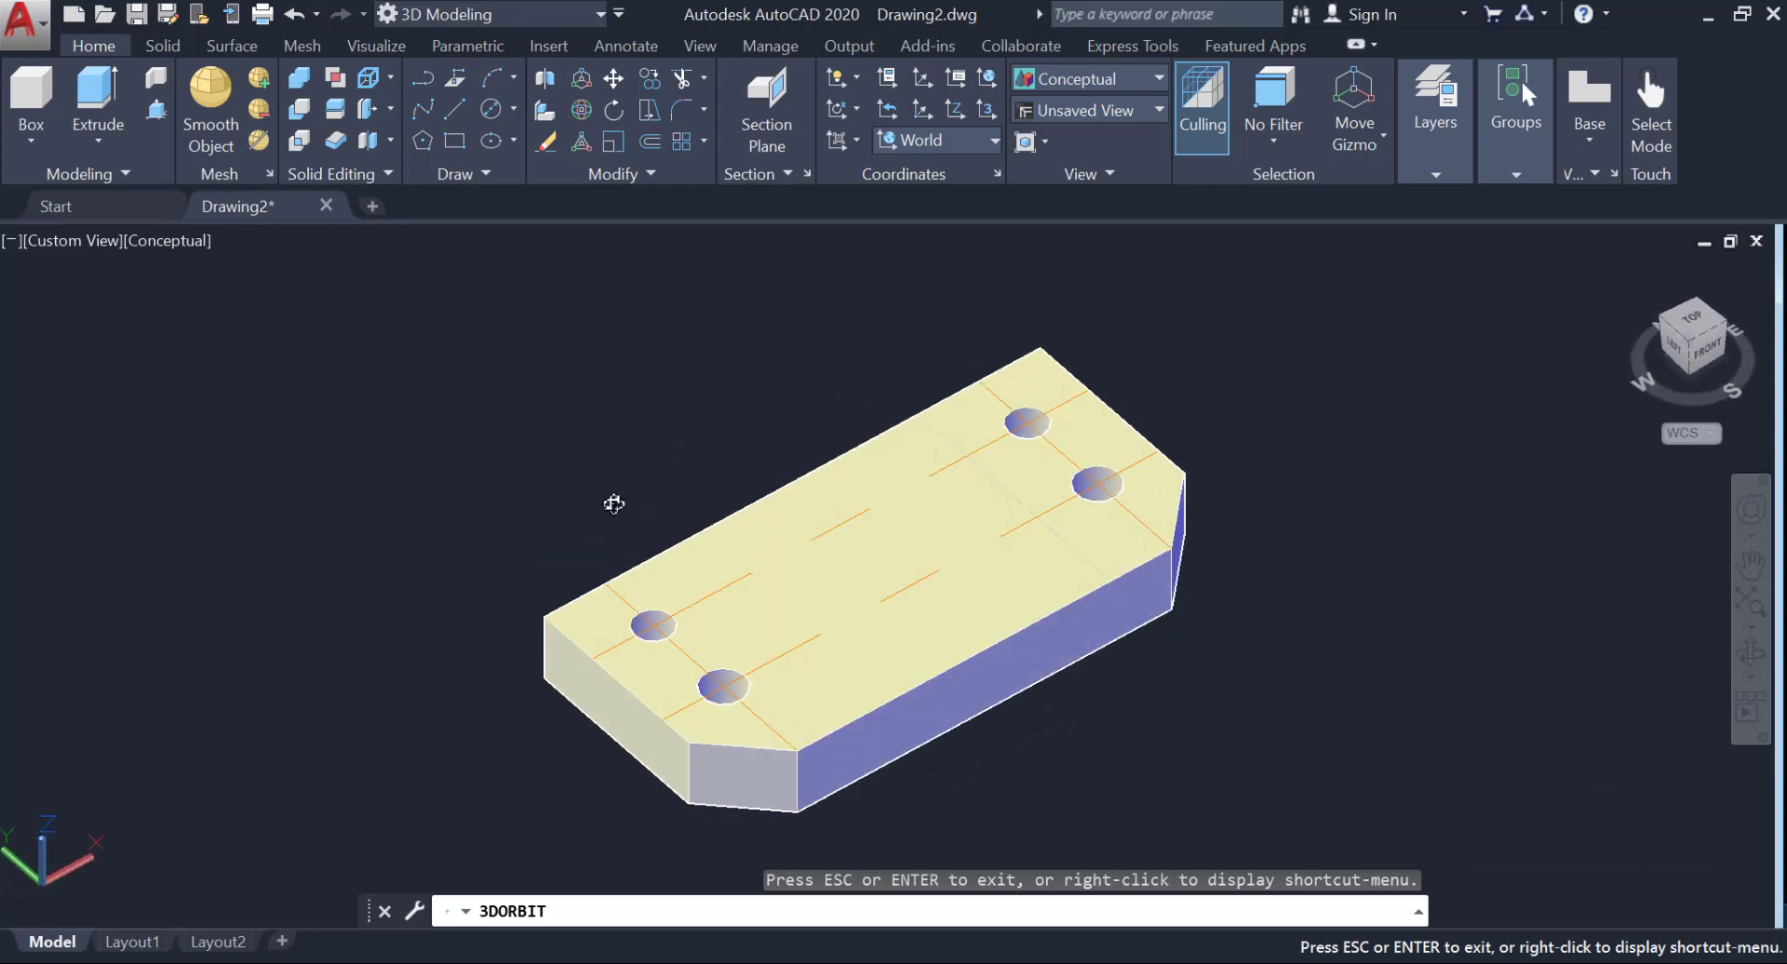
right_click(431, 339)
click(479, 358)
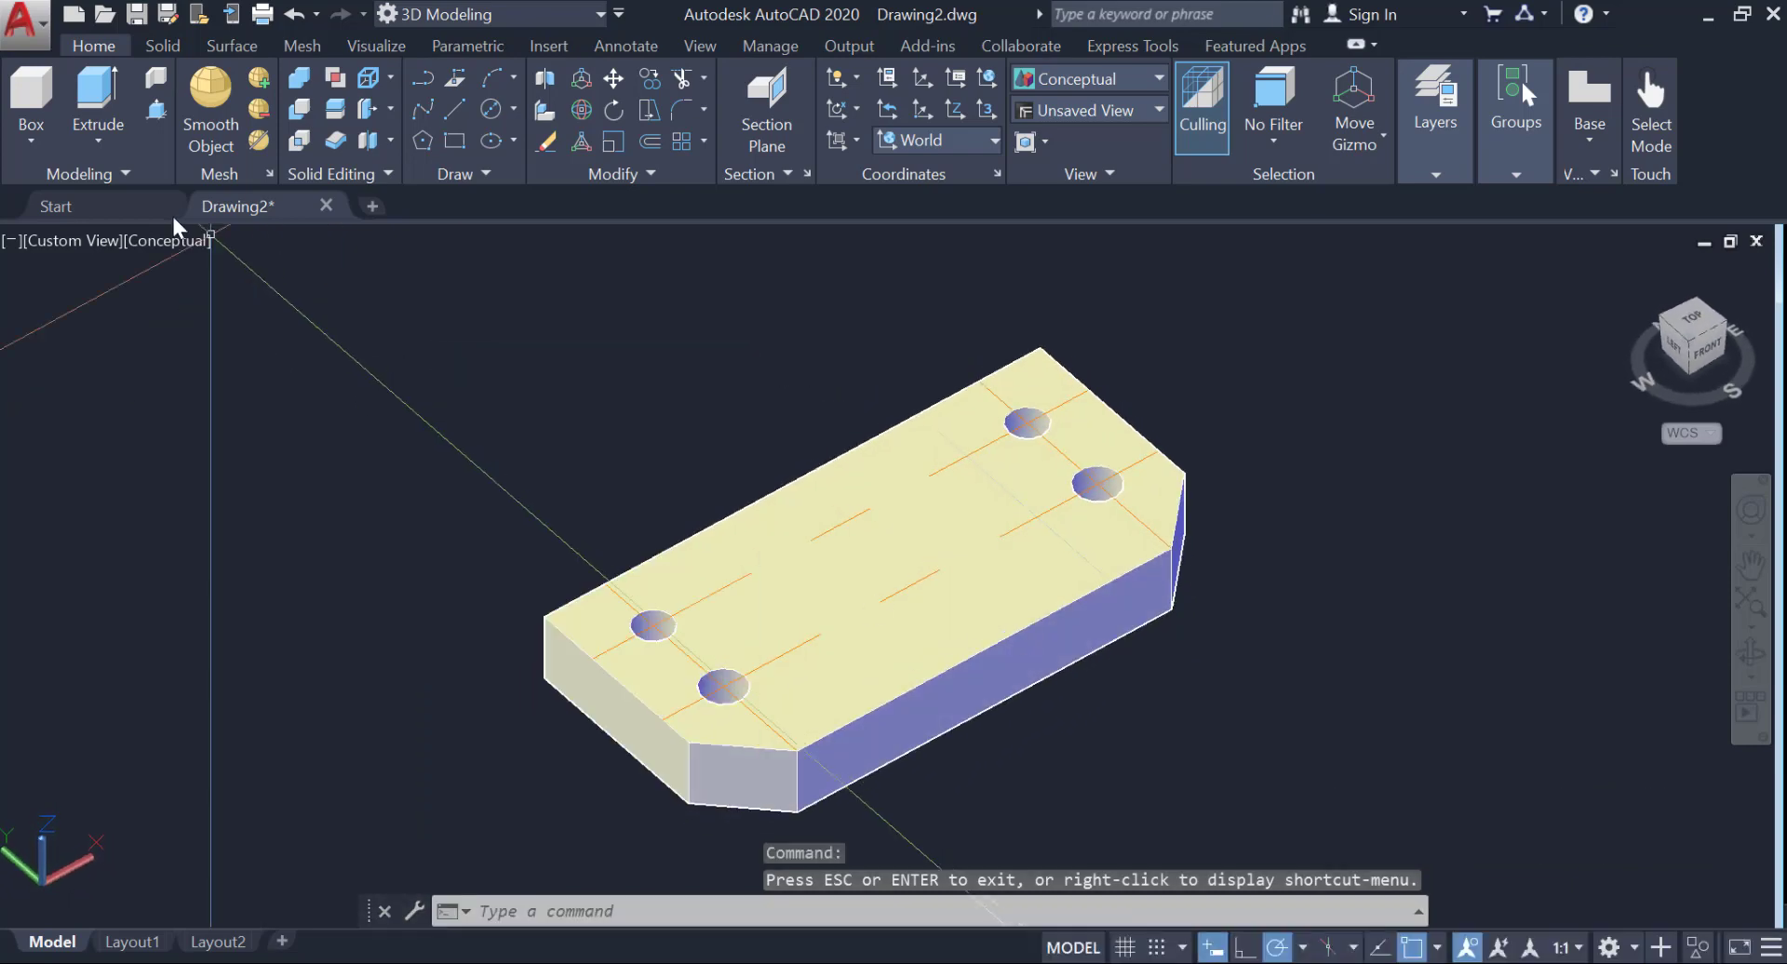
click(160, 244)
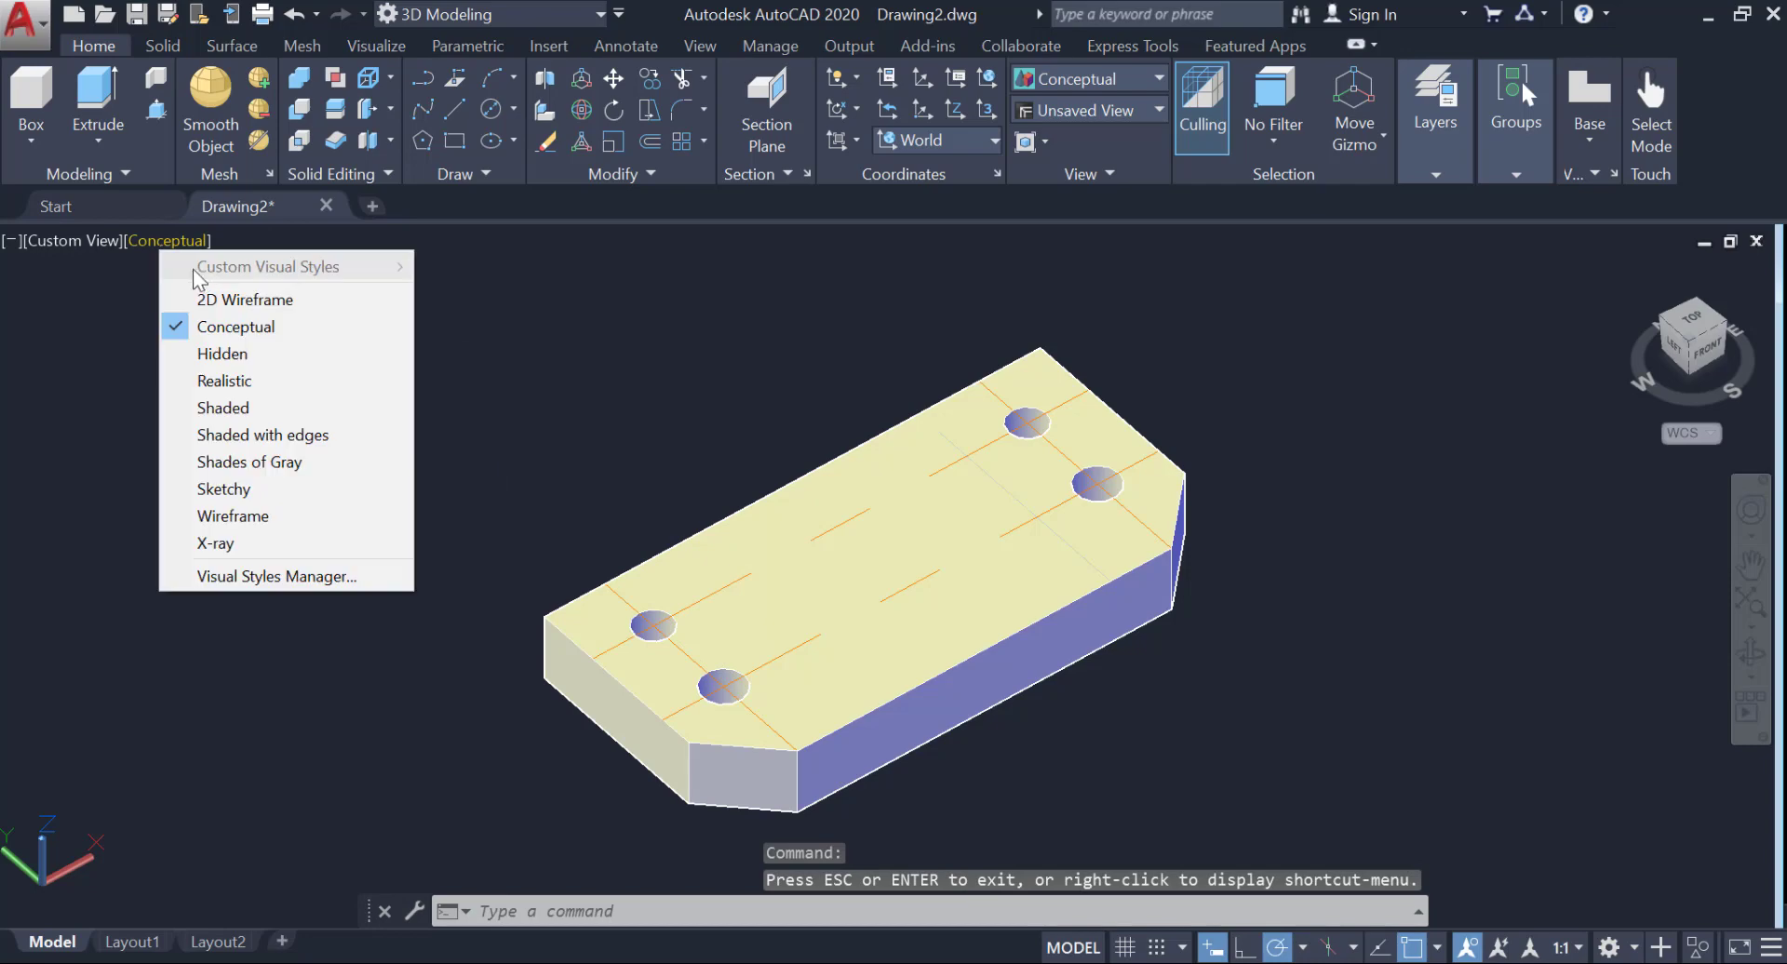
click(230, 300)
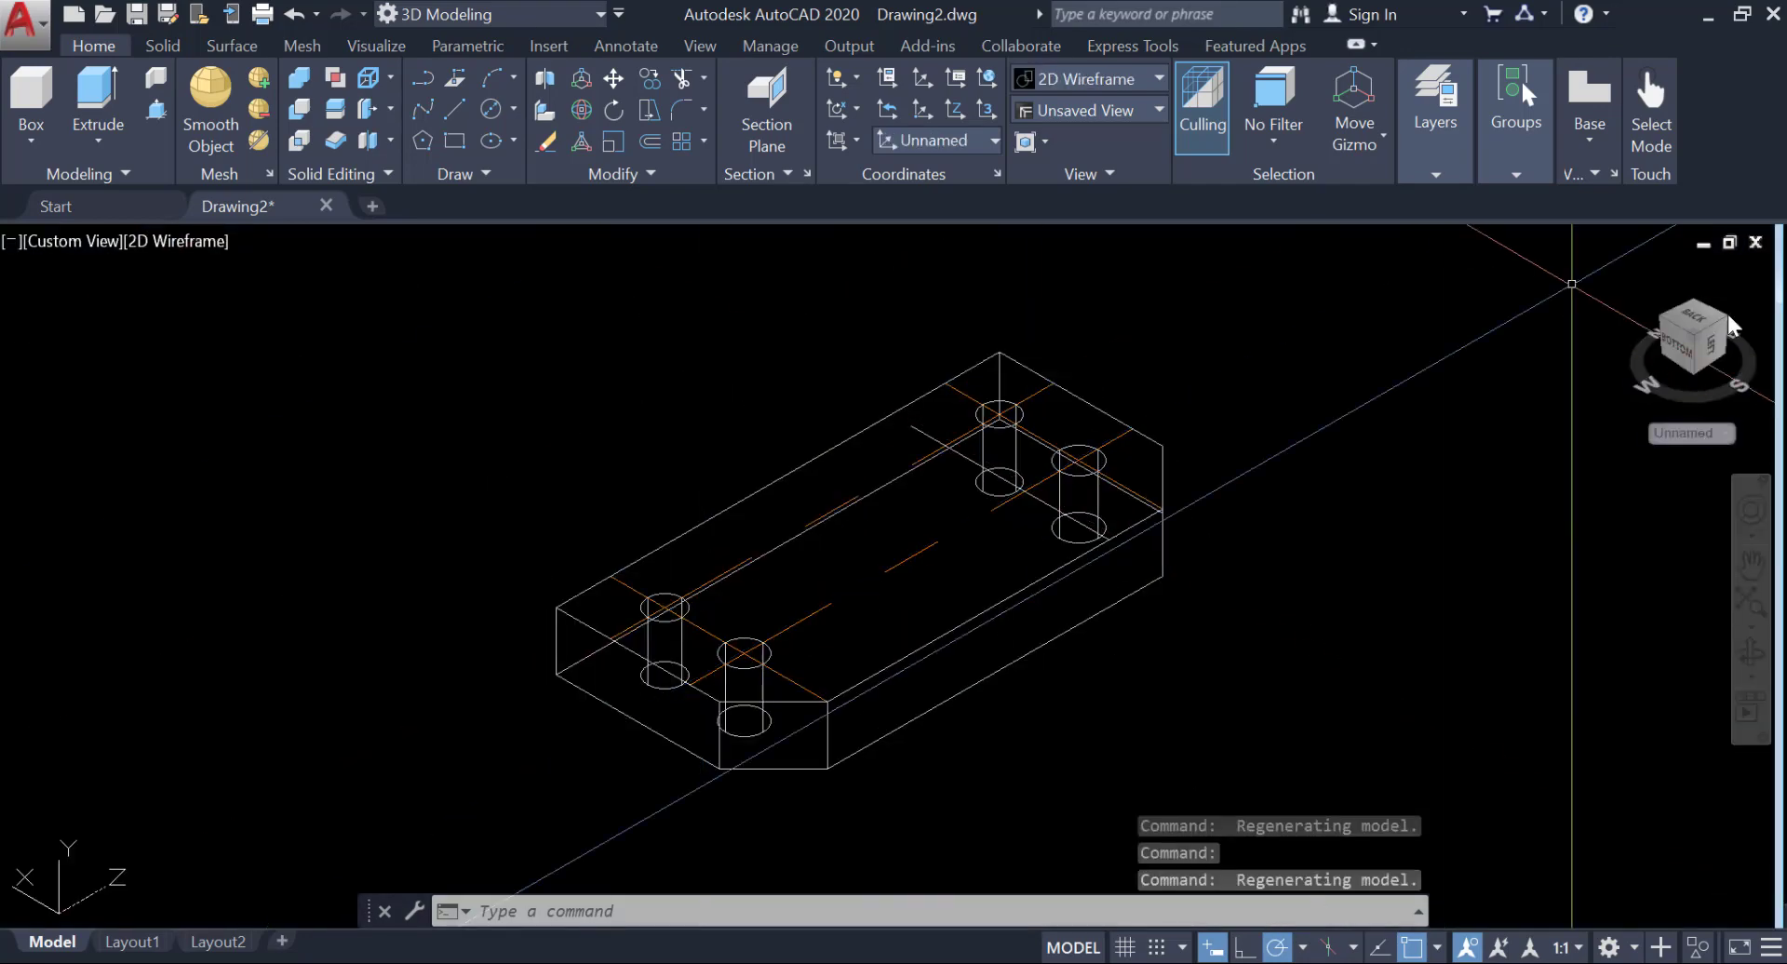
Switch to the Left view, align the UCS to it, and return to isometric.
click(1672, 352)
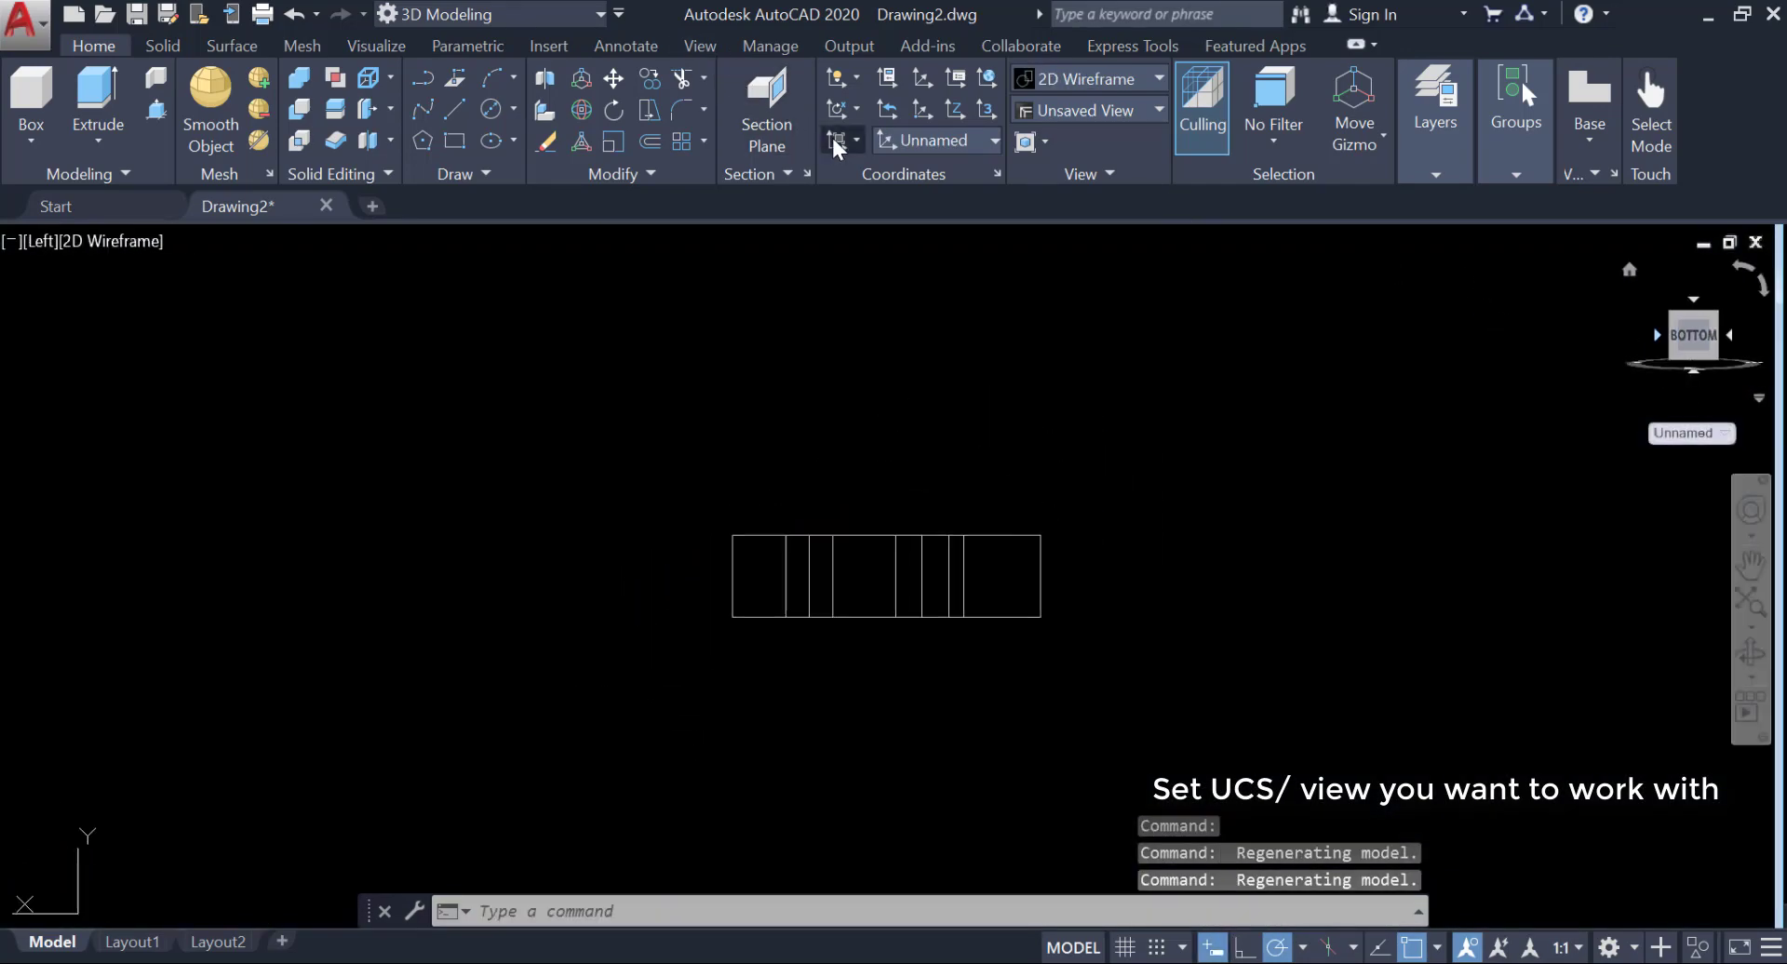
click(853, 186)
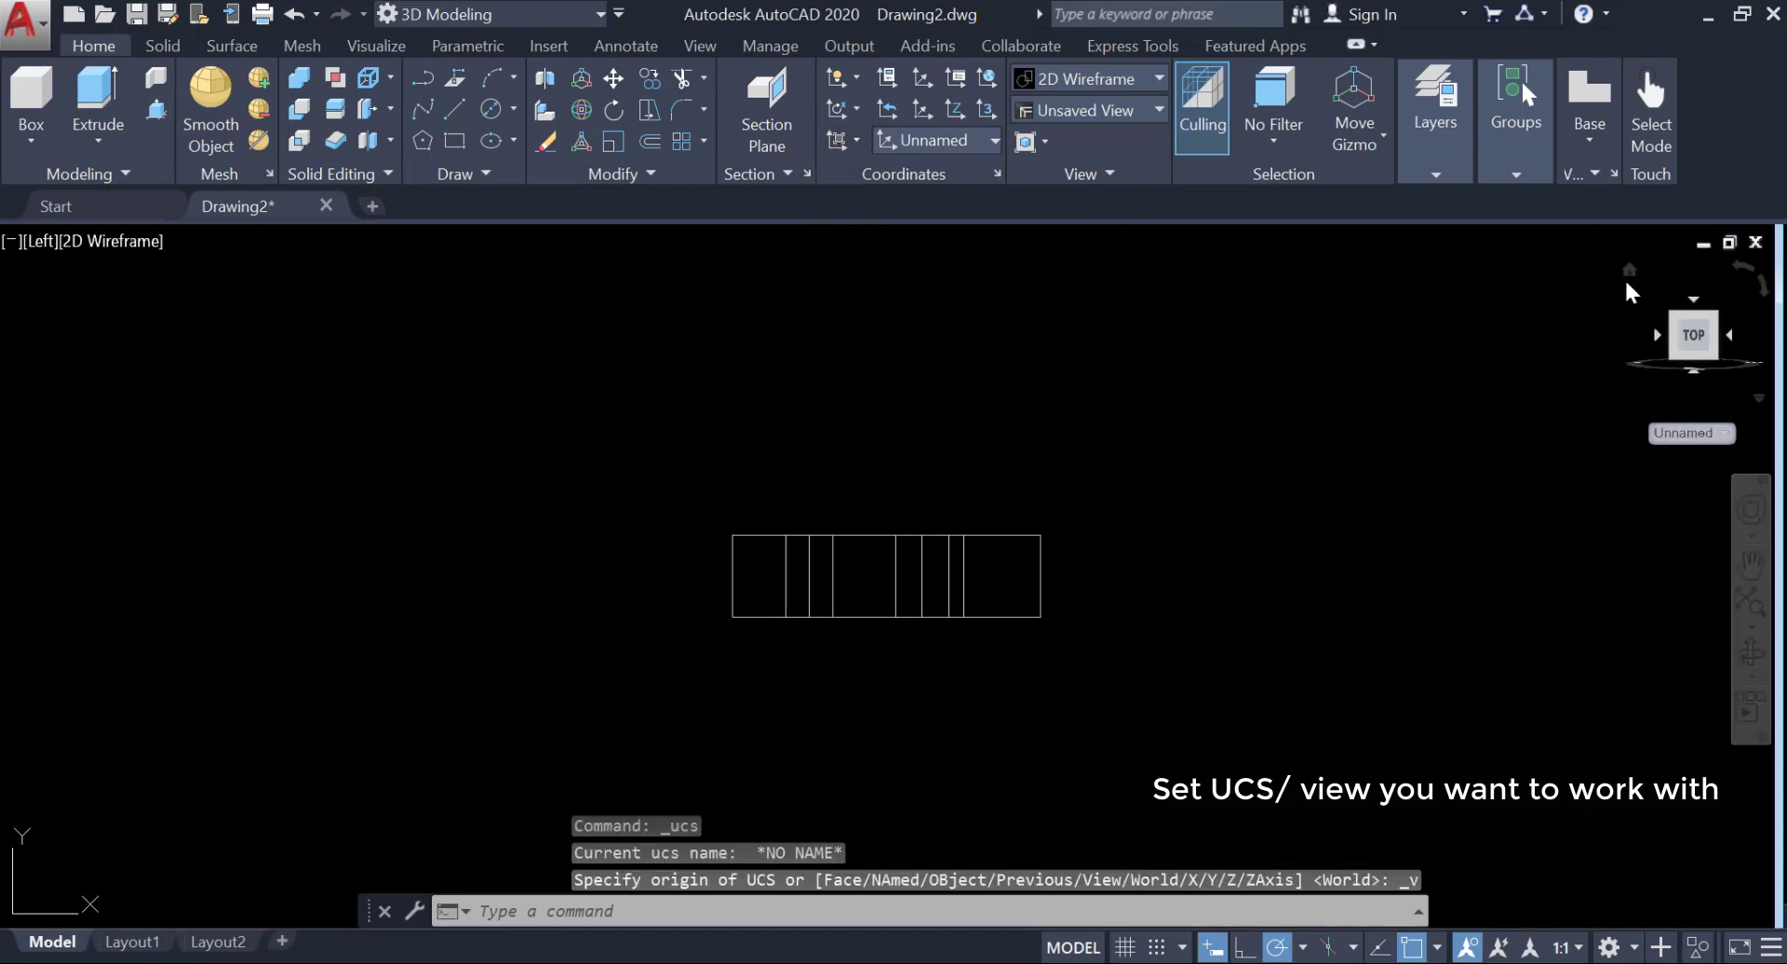
click(1629, 268)
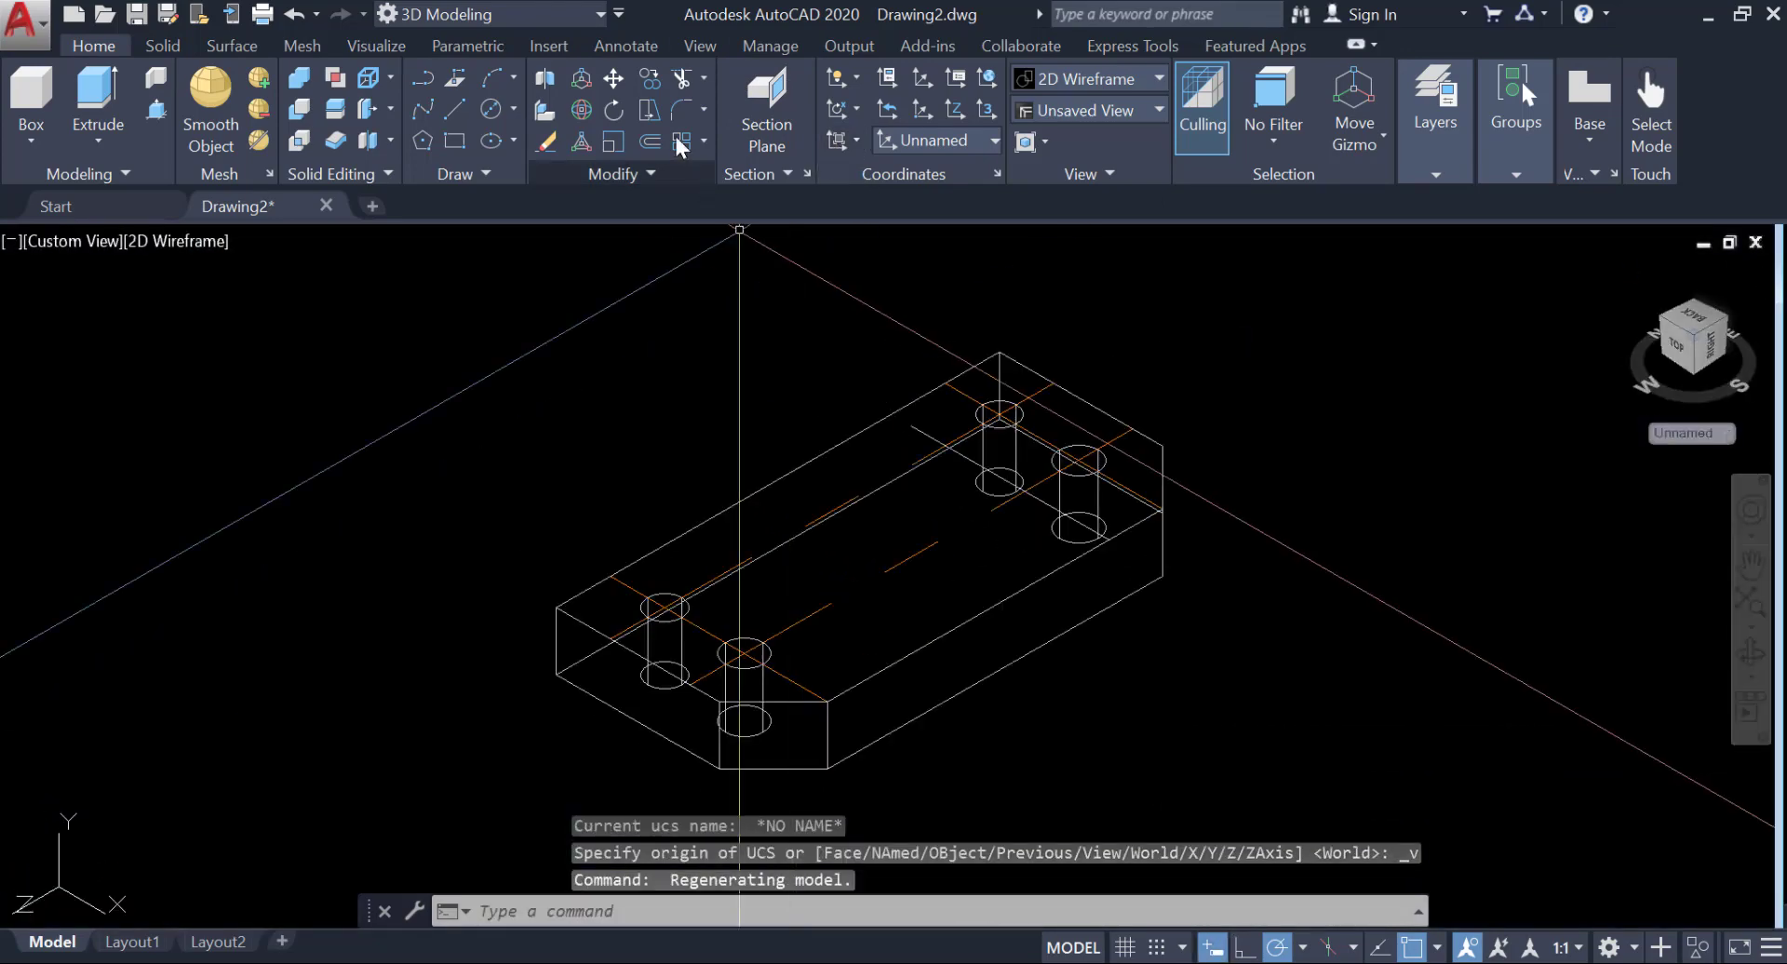
click(451, 109)
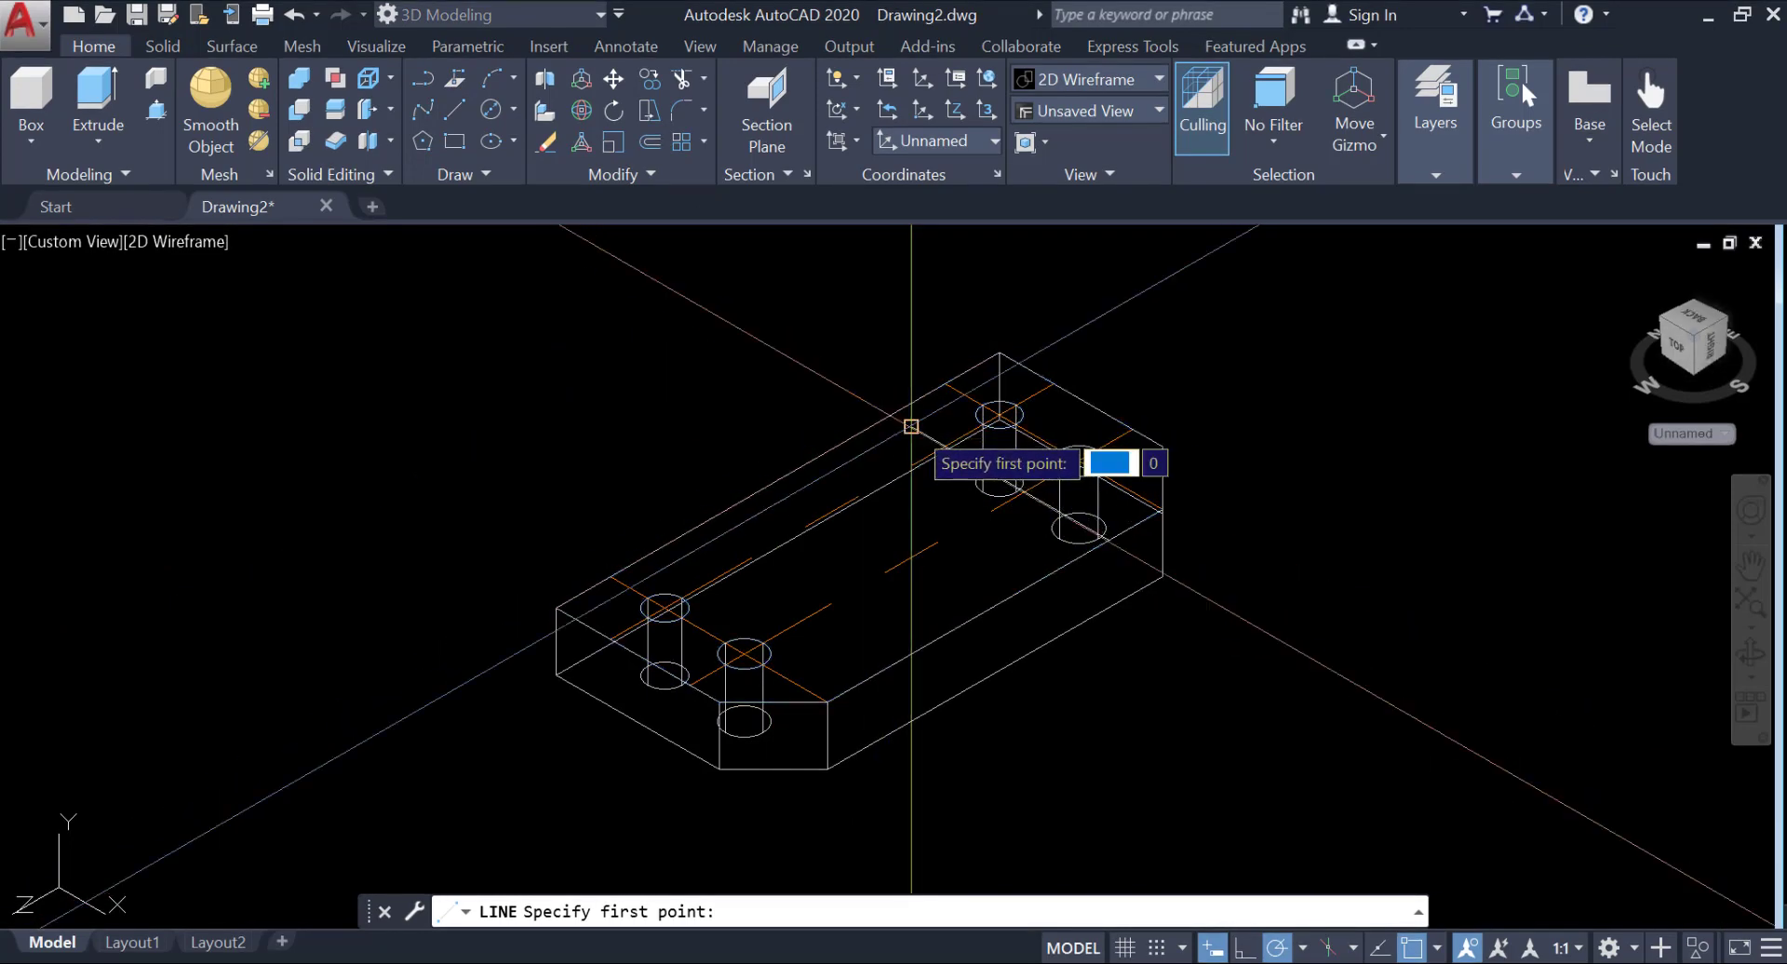
With Ortho on, draw a 21-unit vertical line up from the plate's top edge.
click(911, 426)
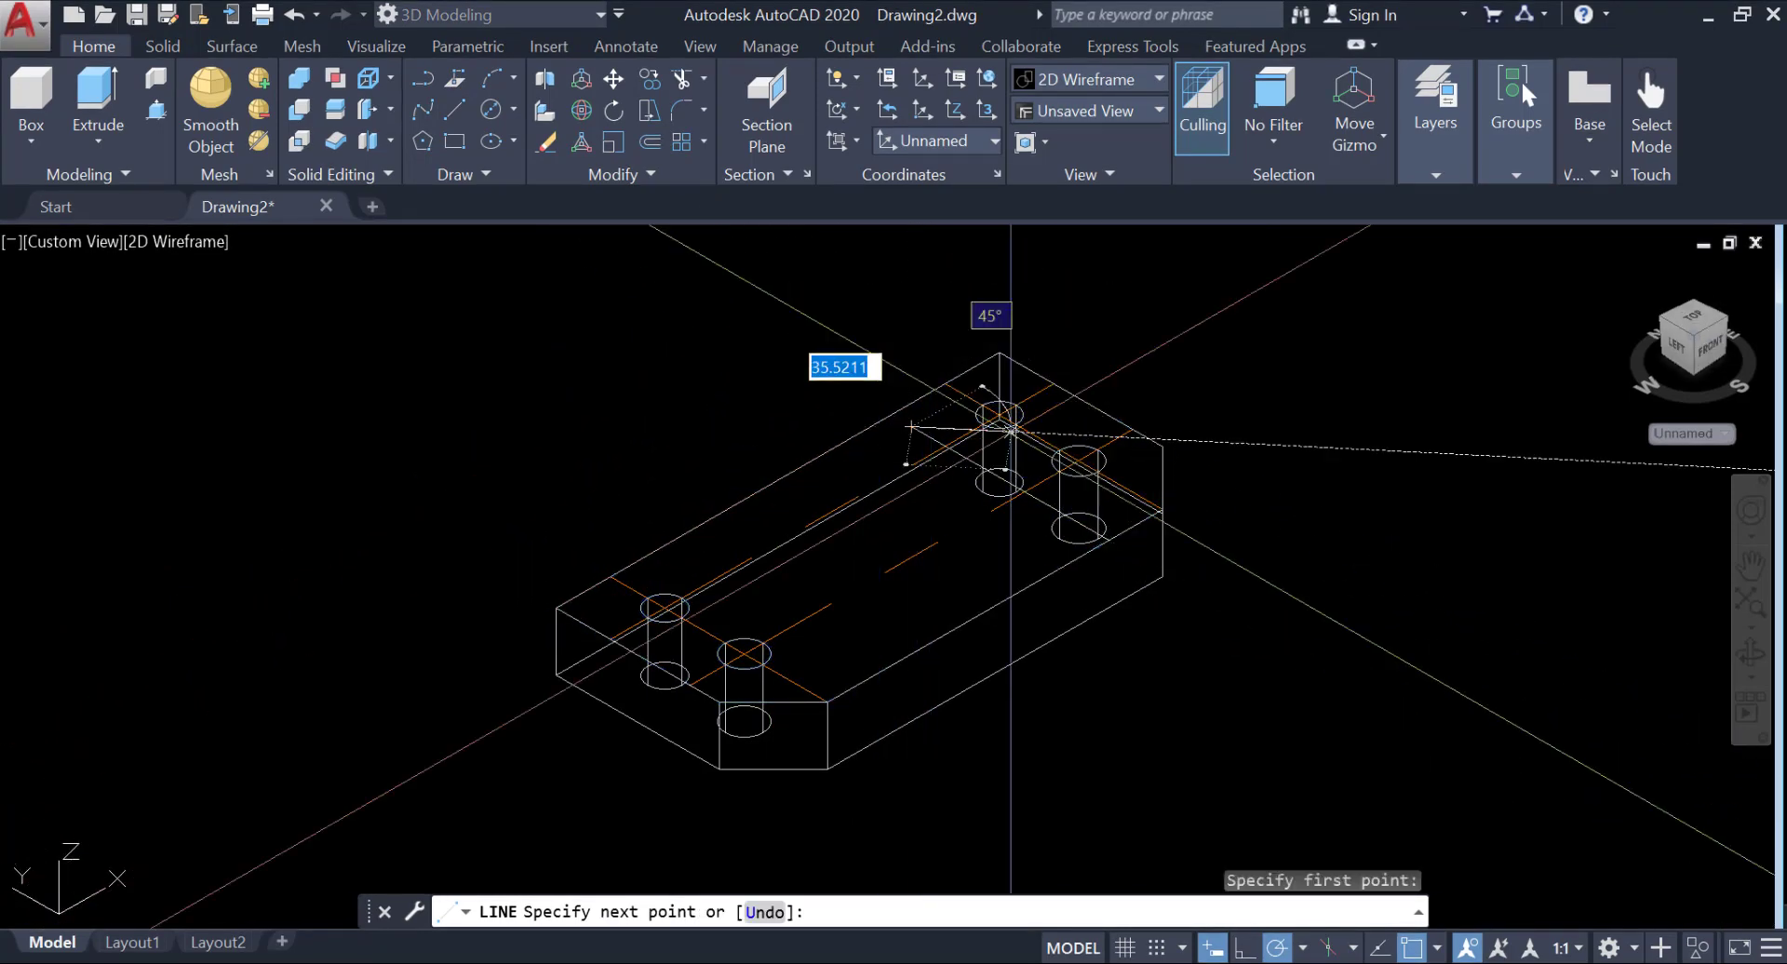
click(1243, 948)
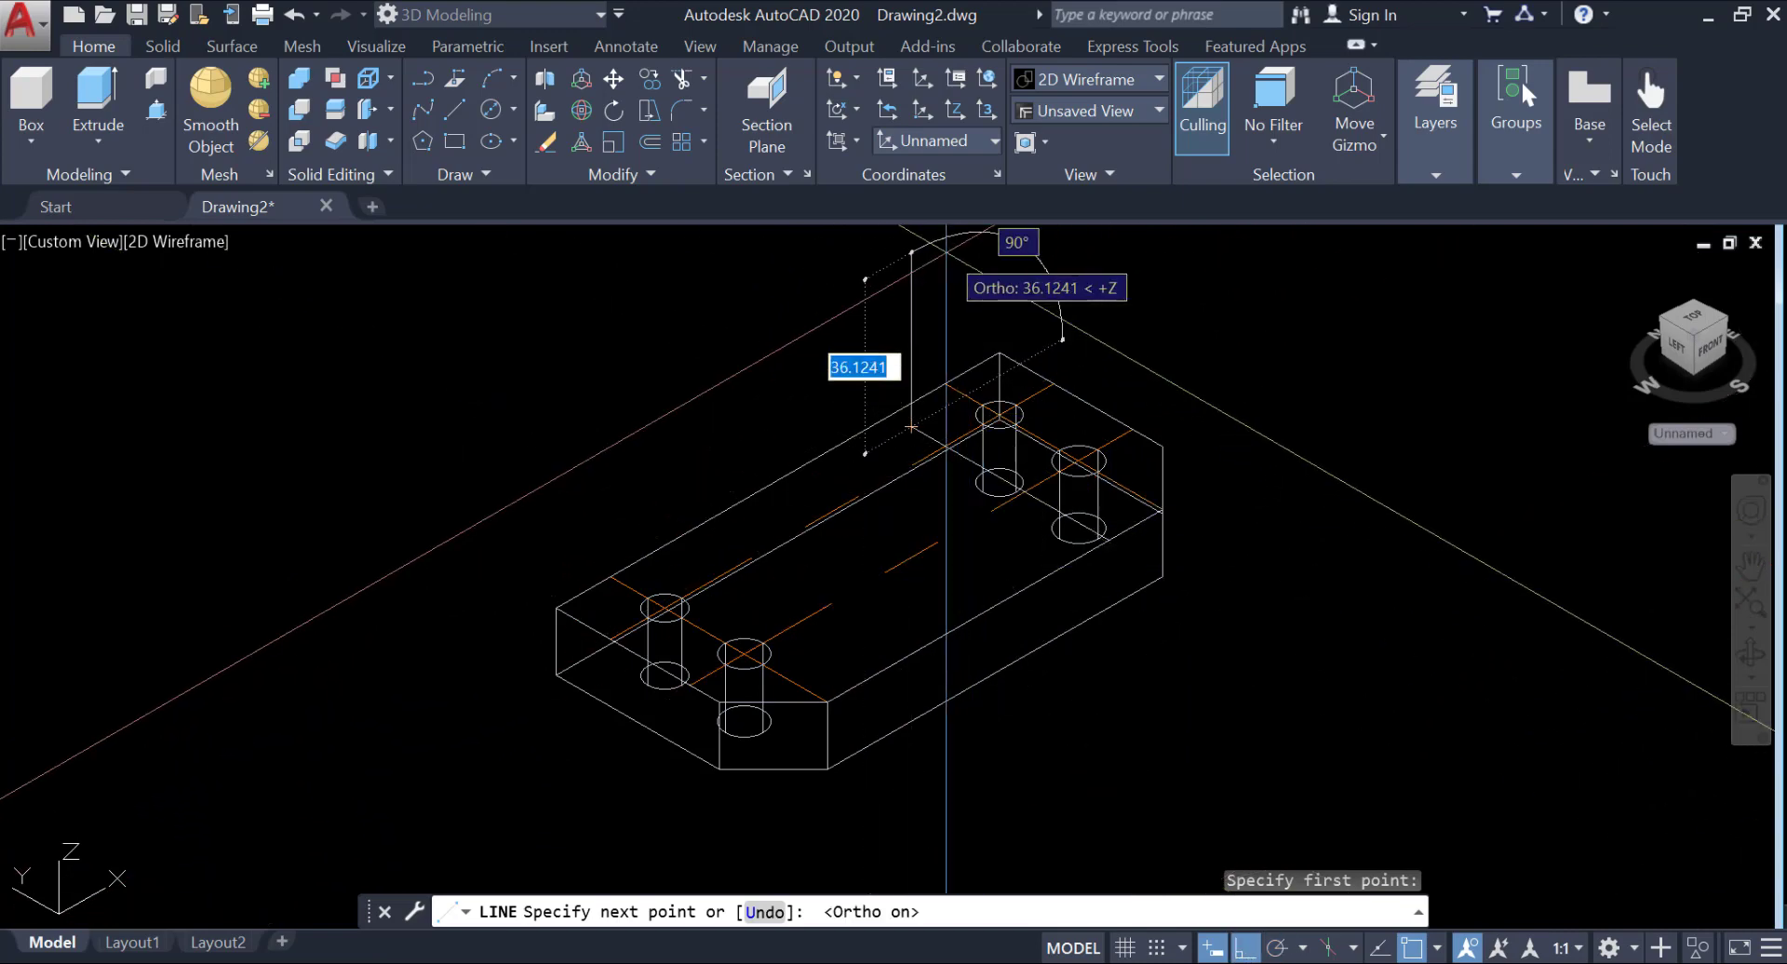
key(Return)
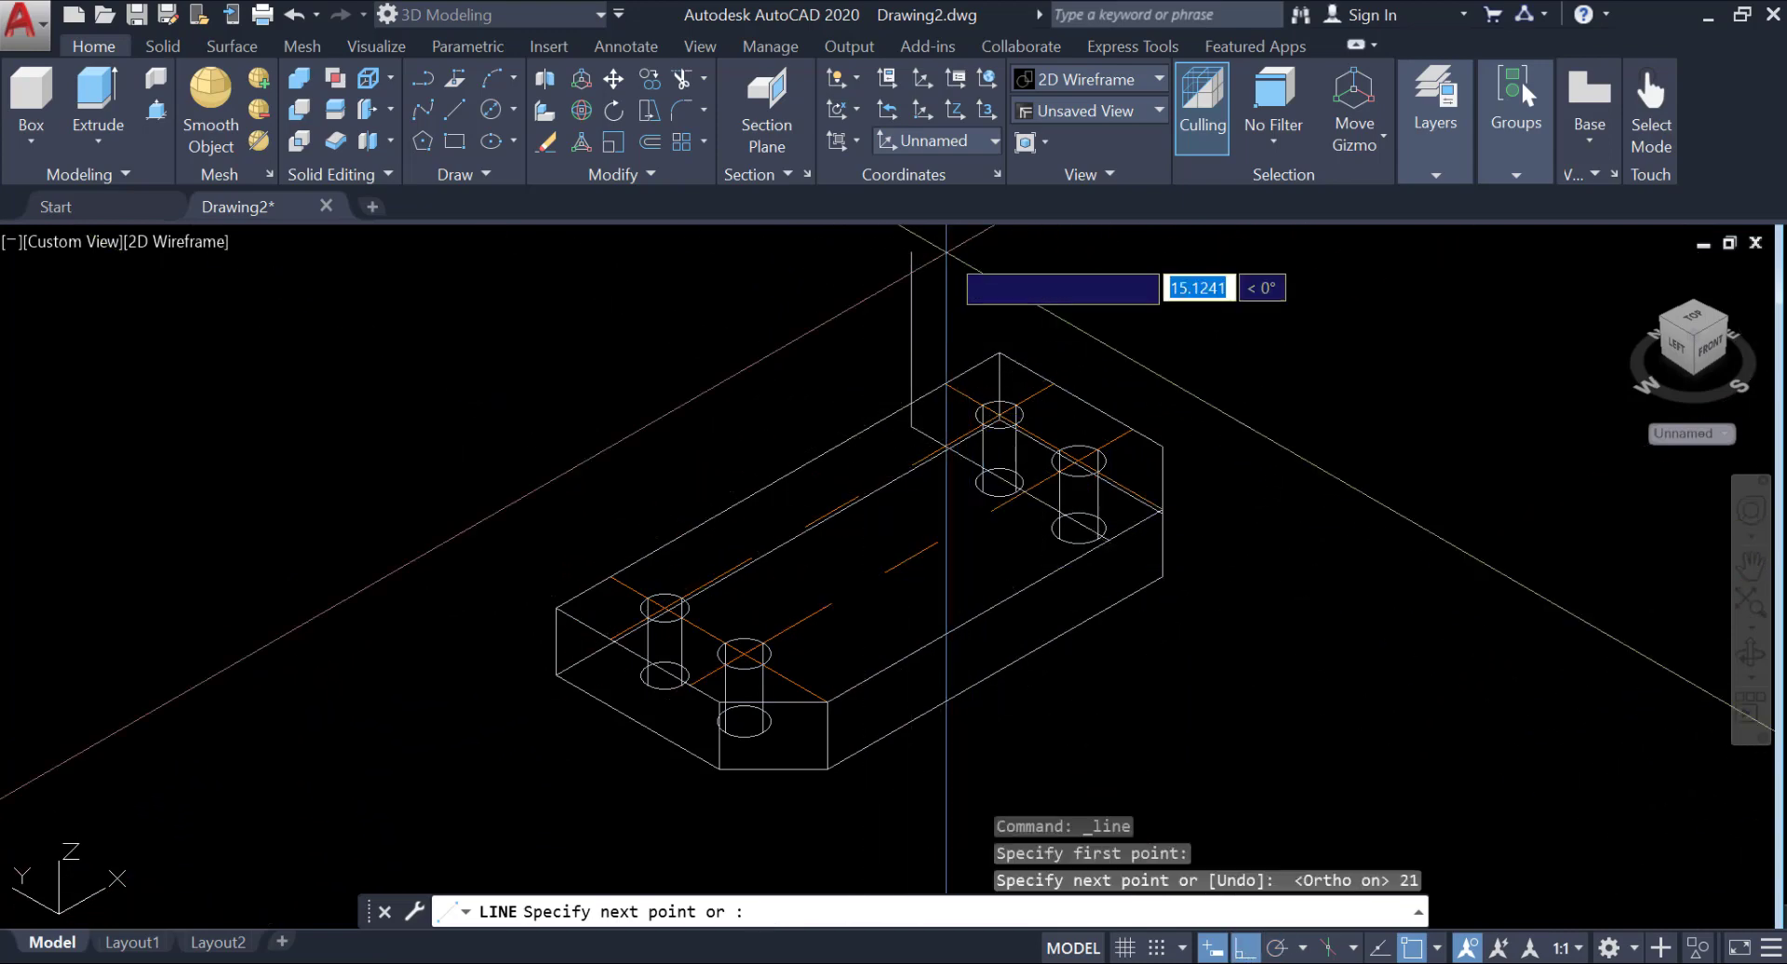
key(Return)
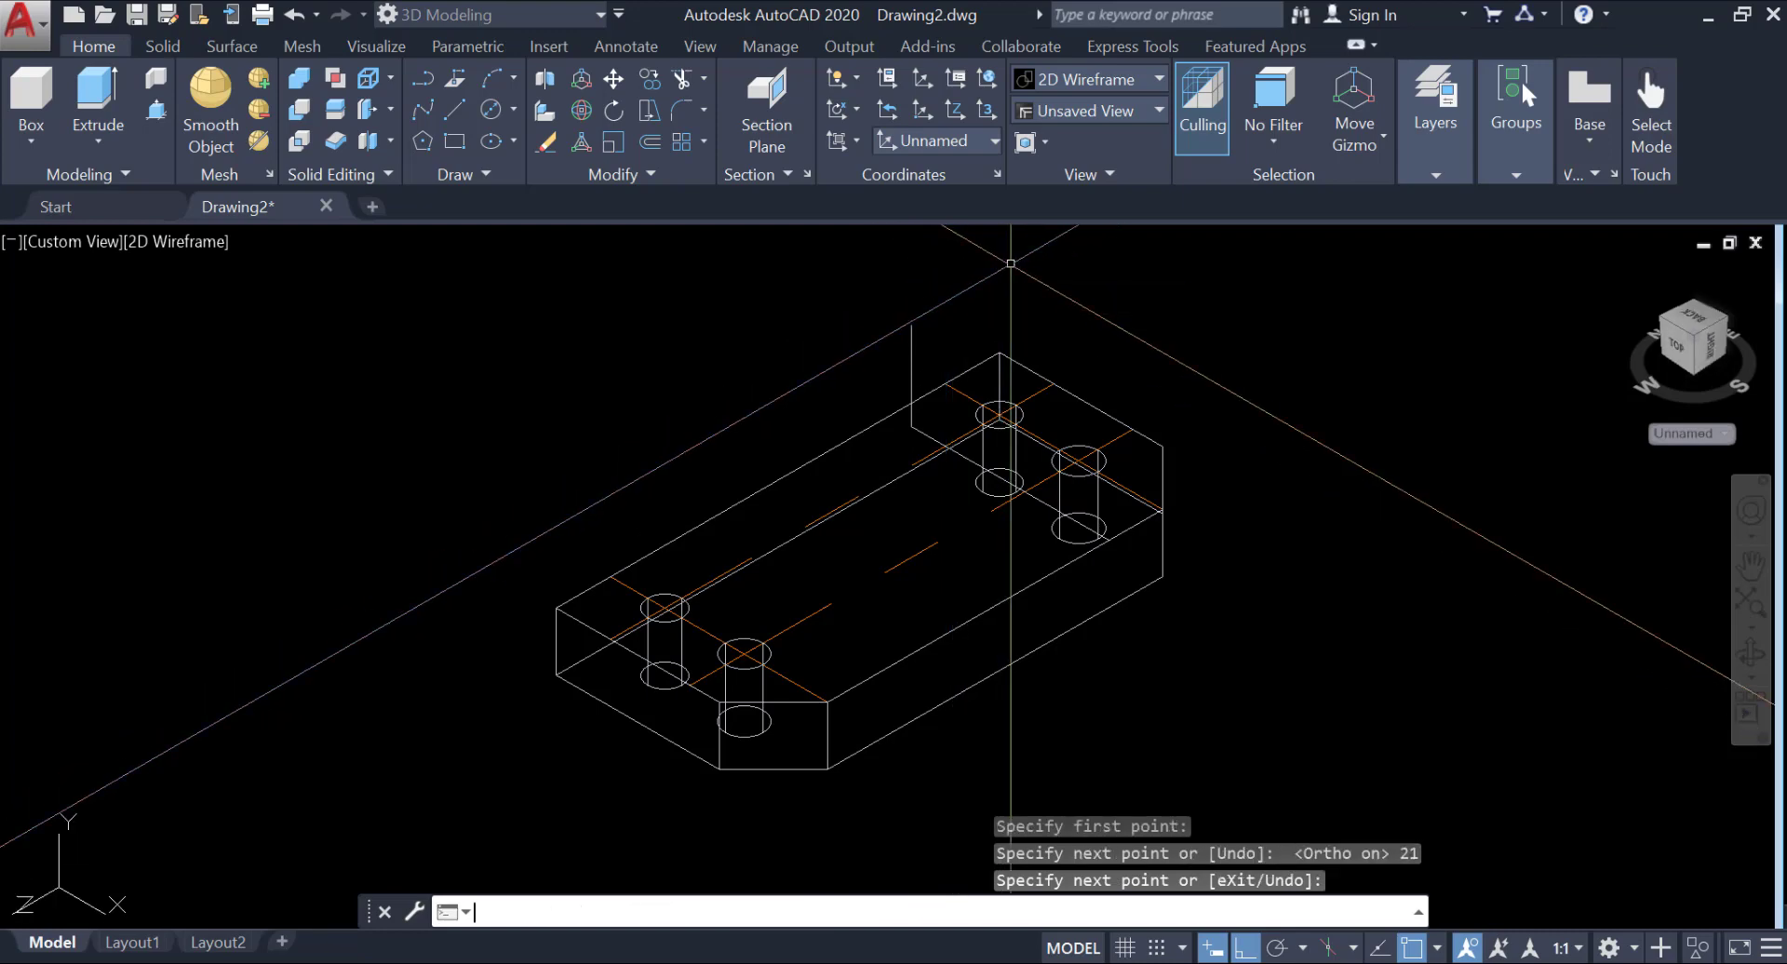
mouse_move(1689, 338)
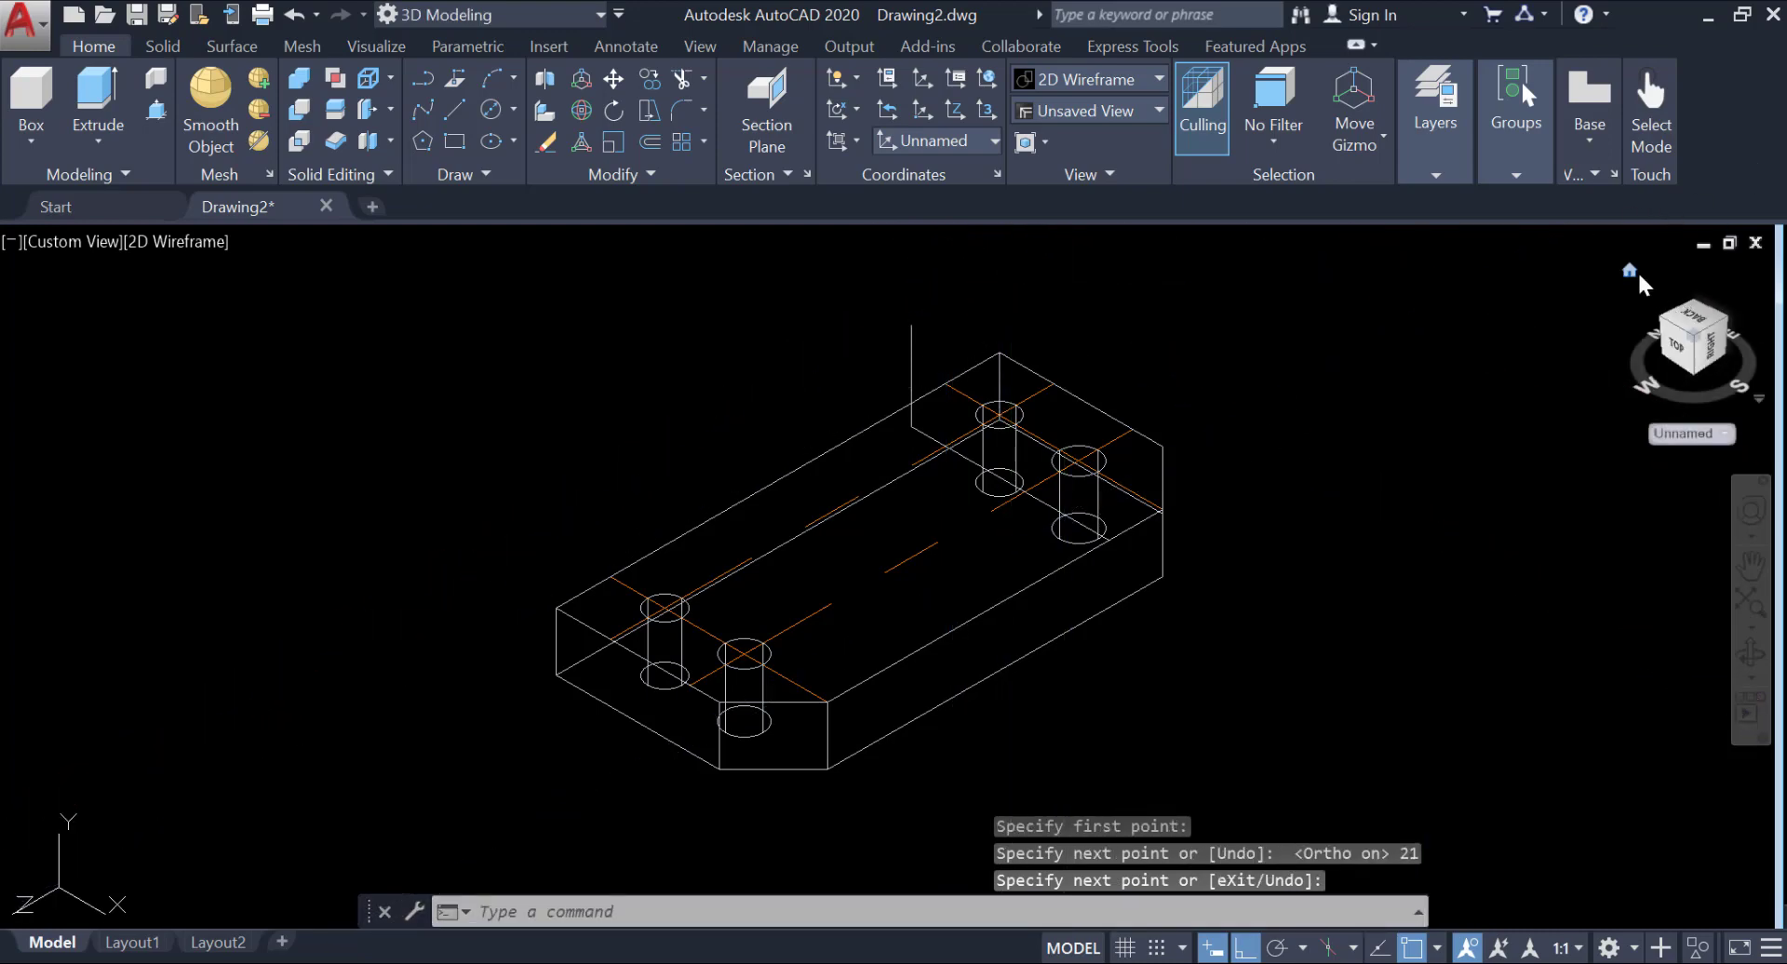
Draw a radius-54 arc from near the lower hole to the vertical line's top.
click(1635, 270)
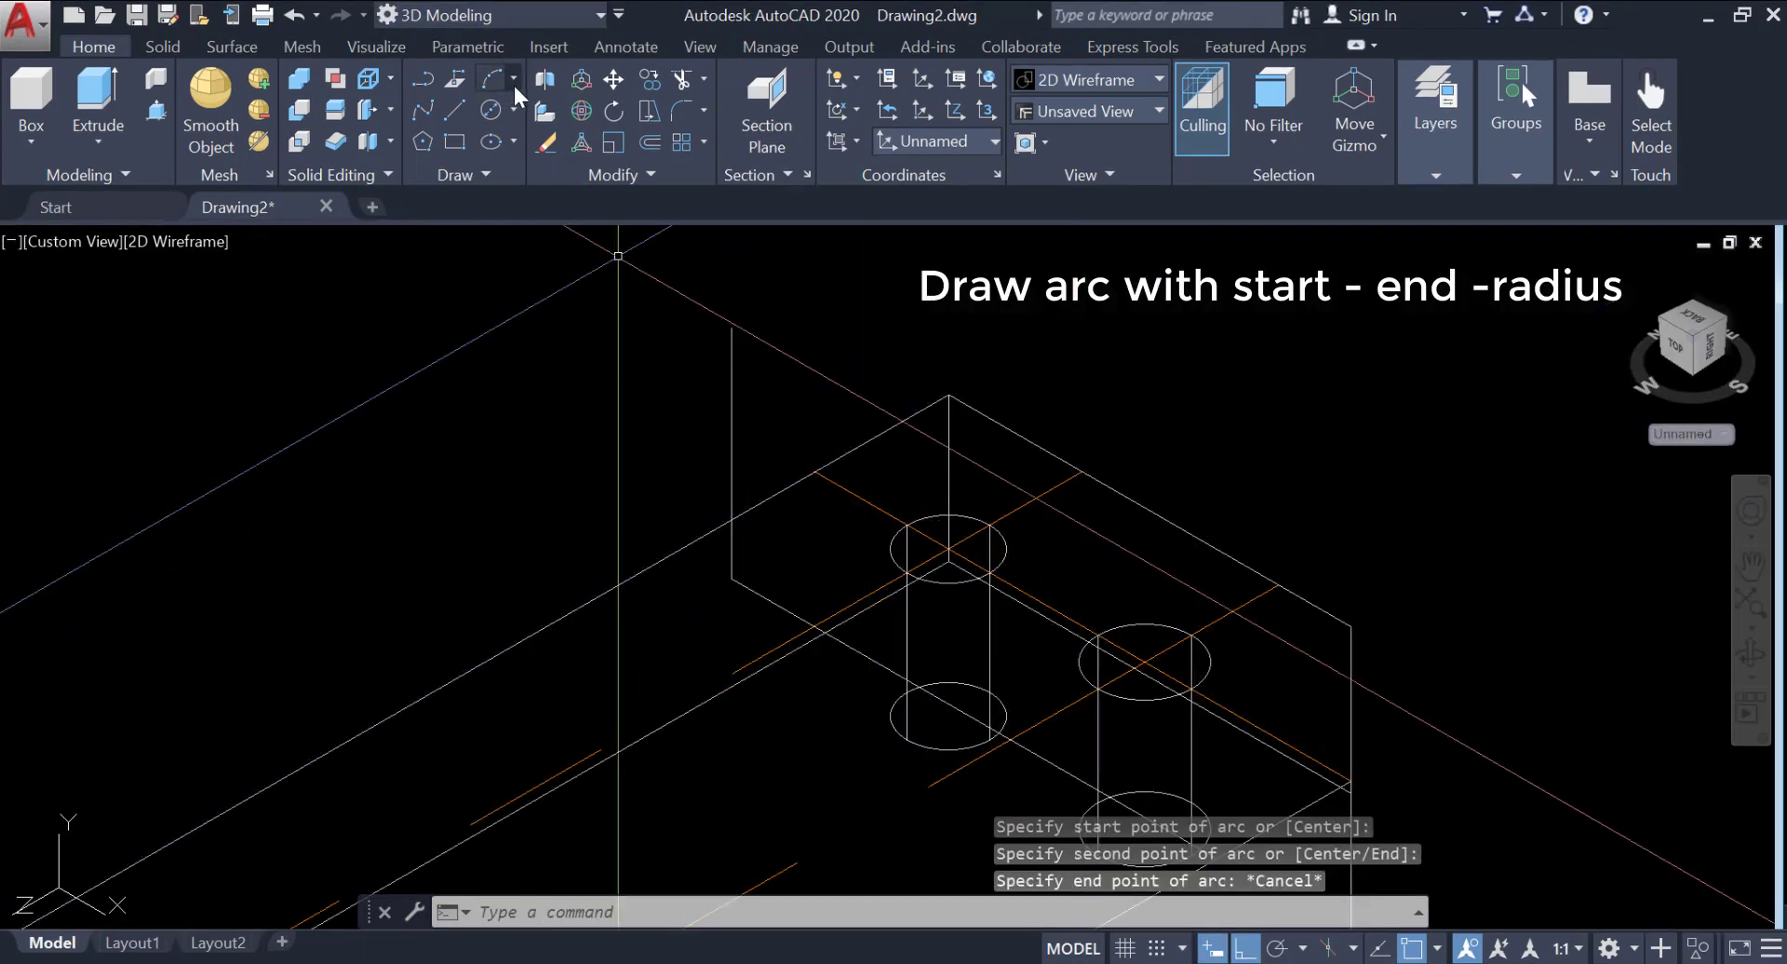
click(514, 80)
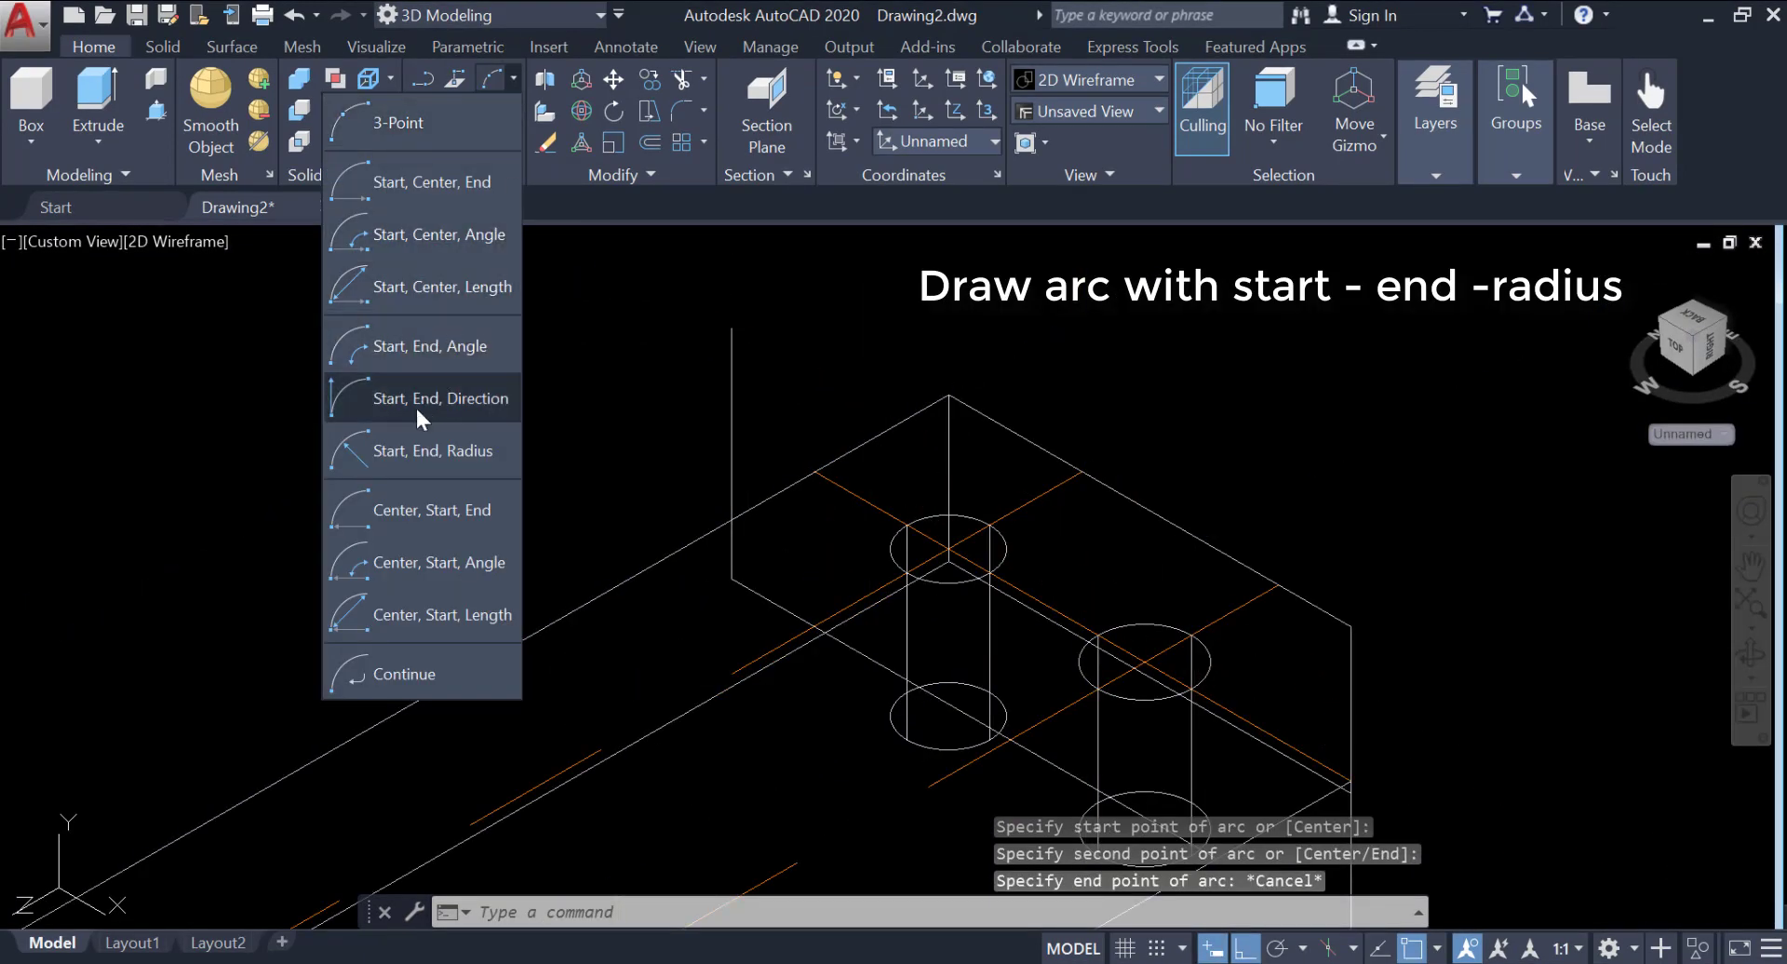
click(466, 448)
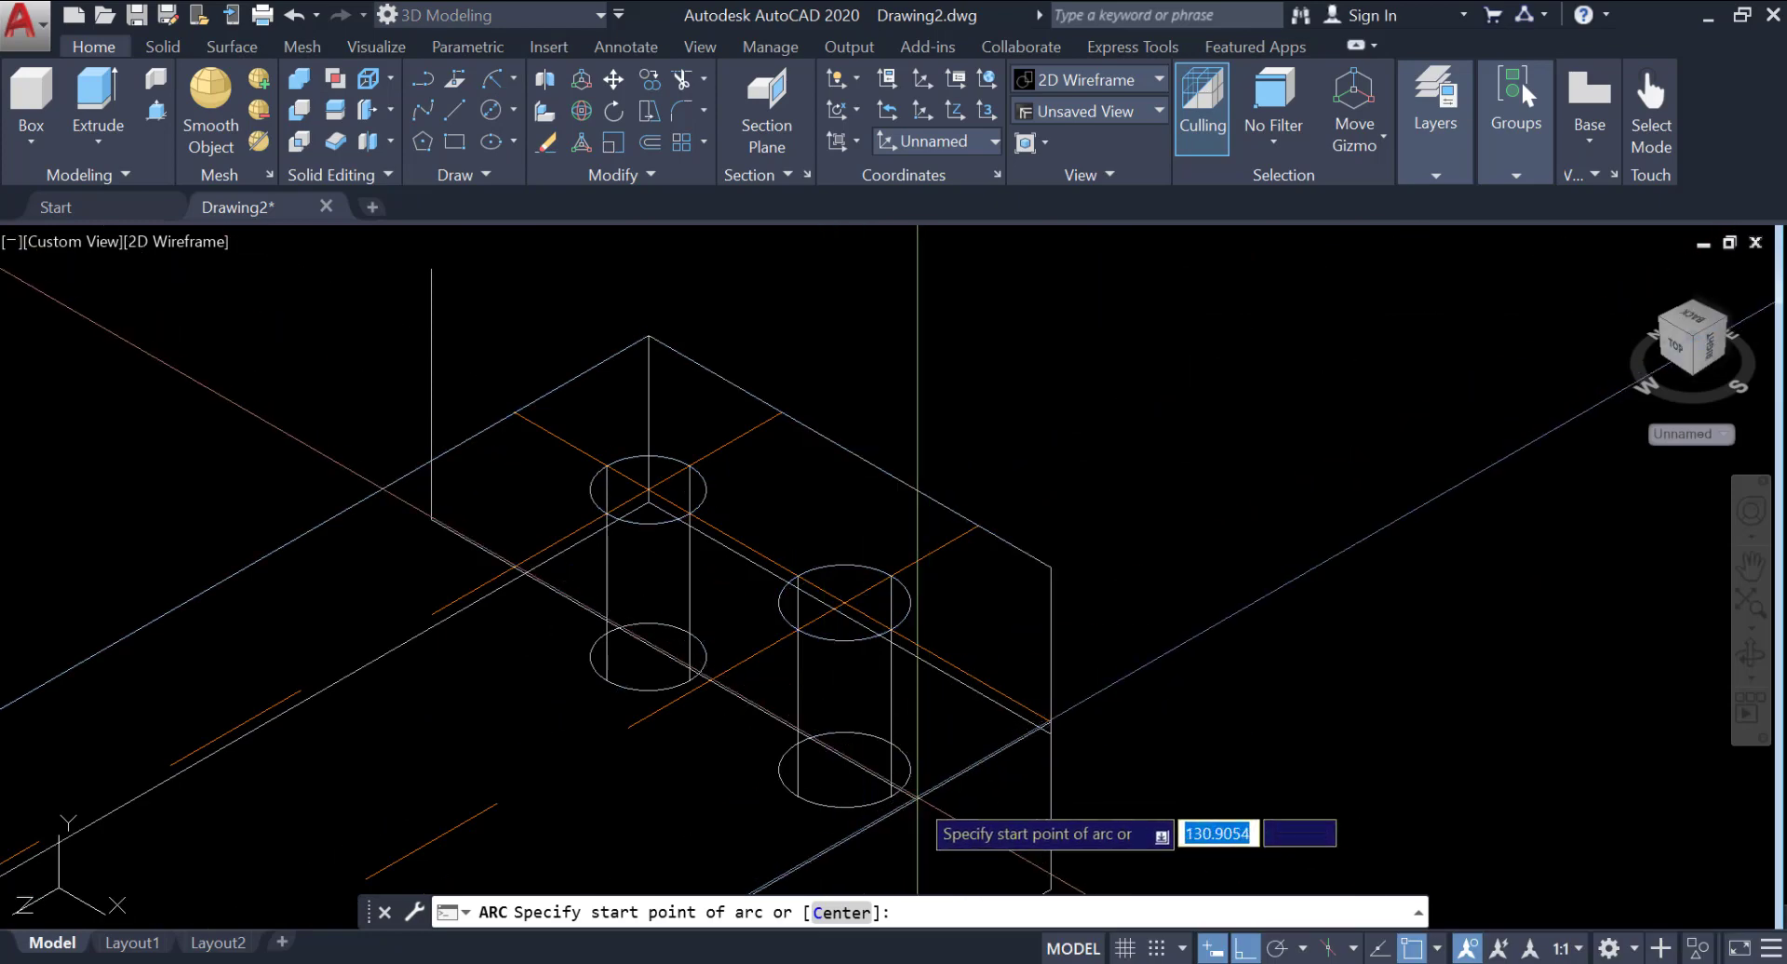
click(845, 769)
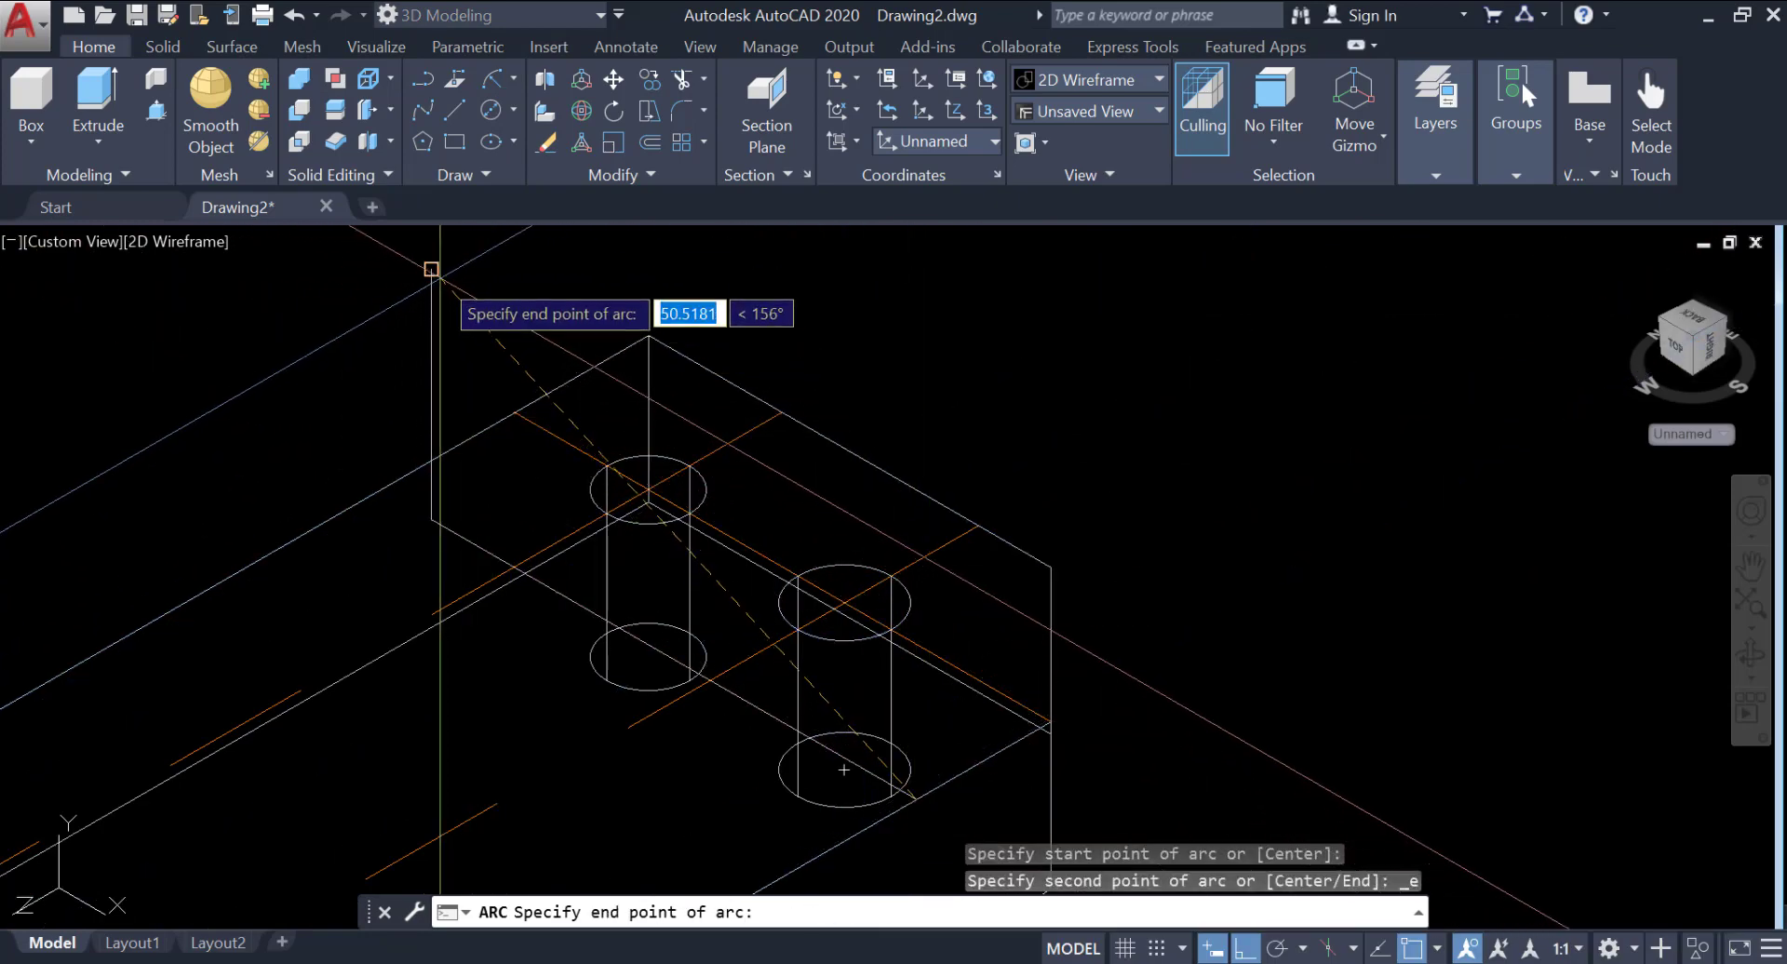
click(431, 269)
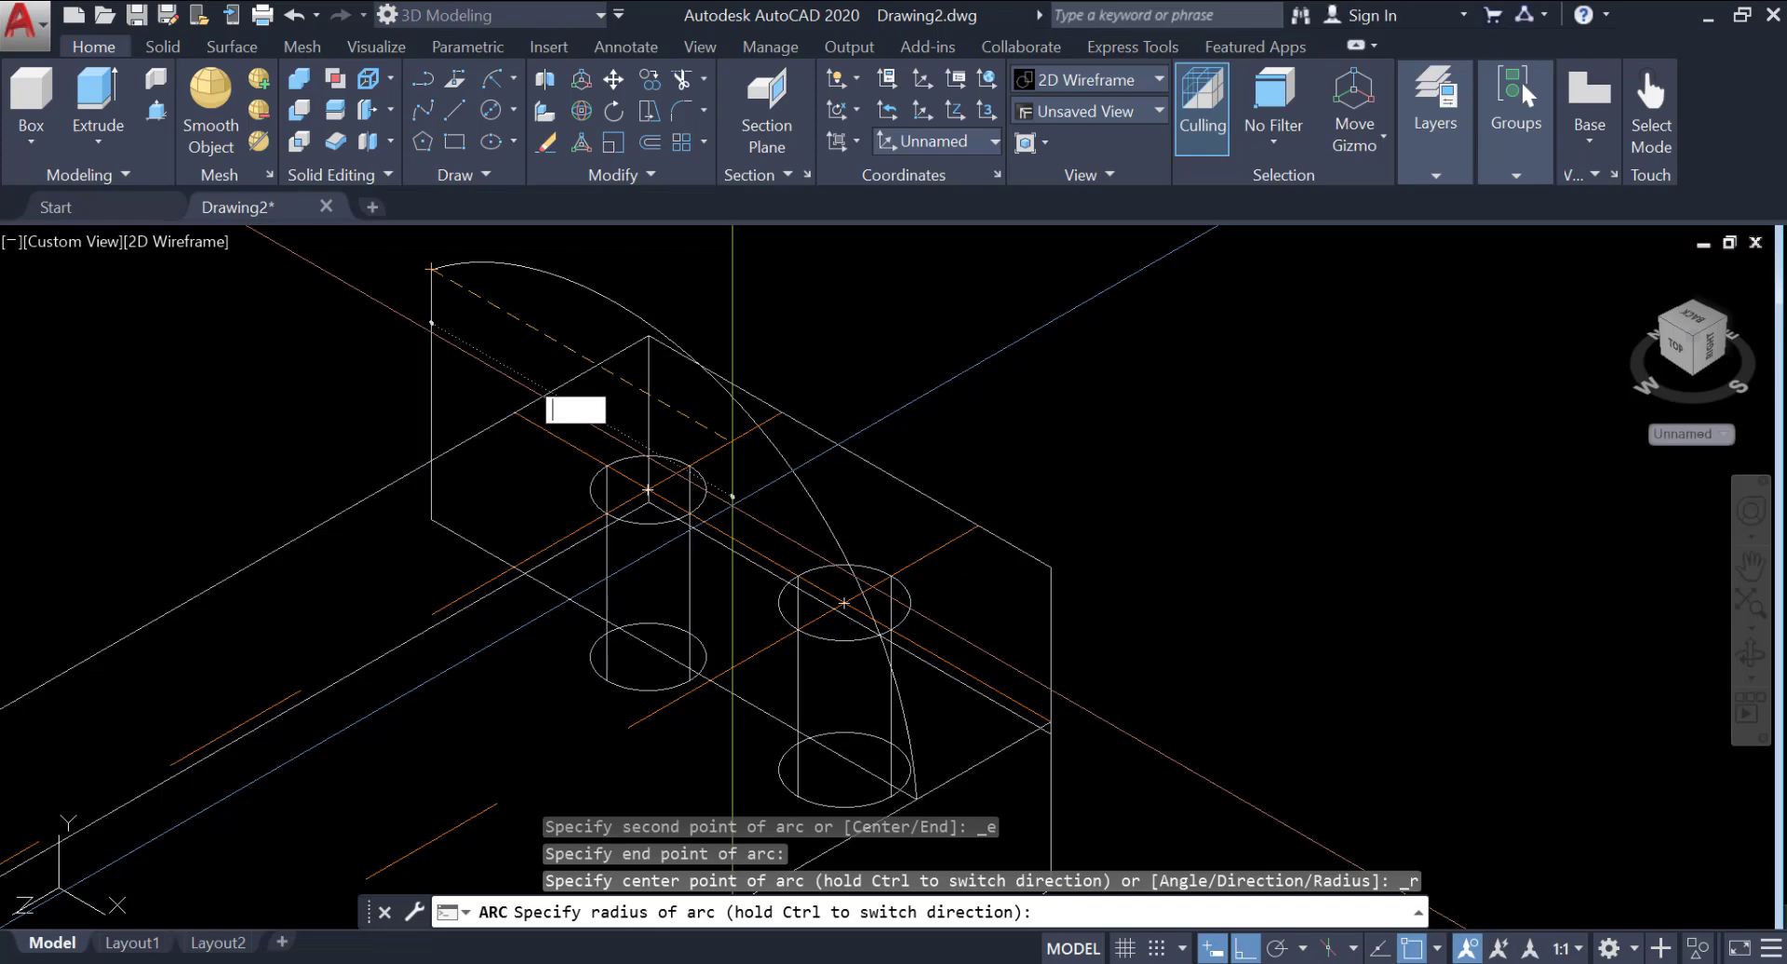
text(54)
key(Return)
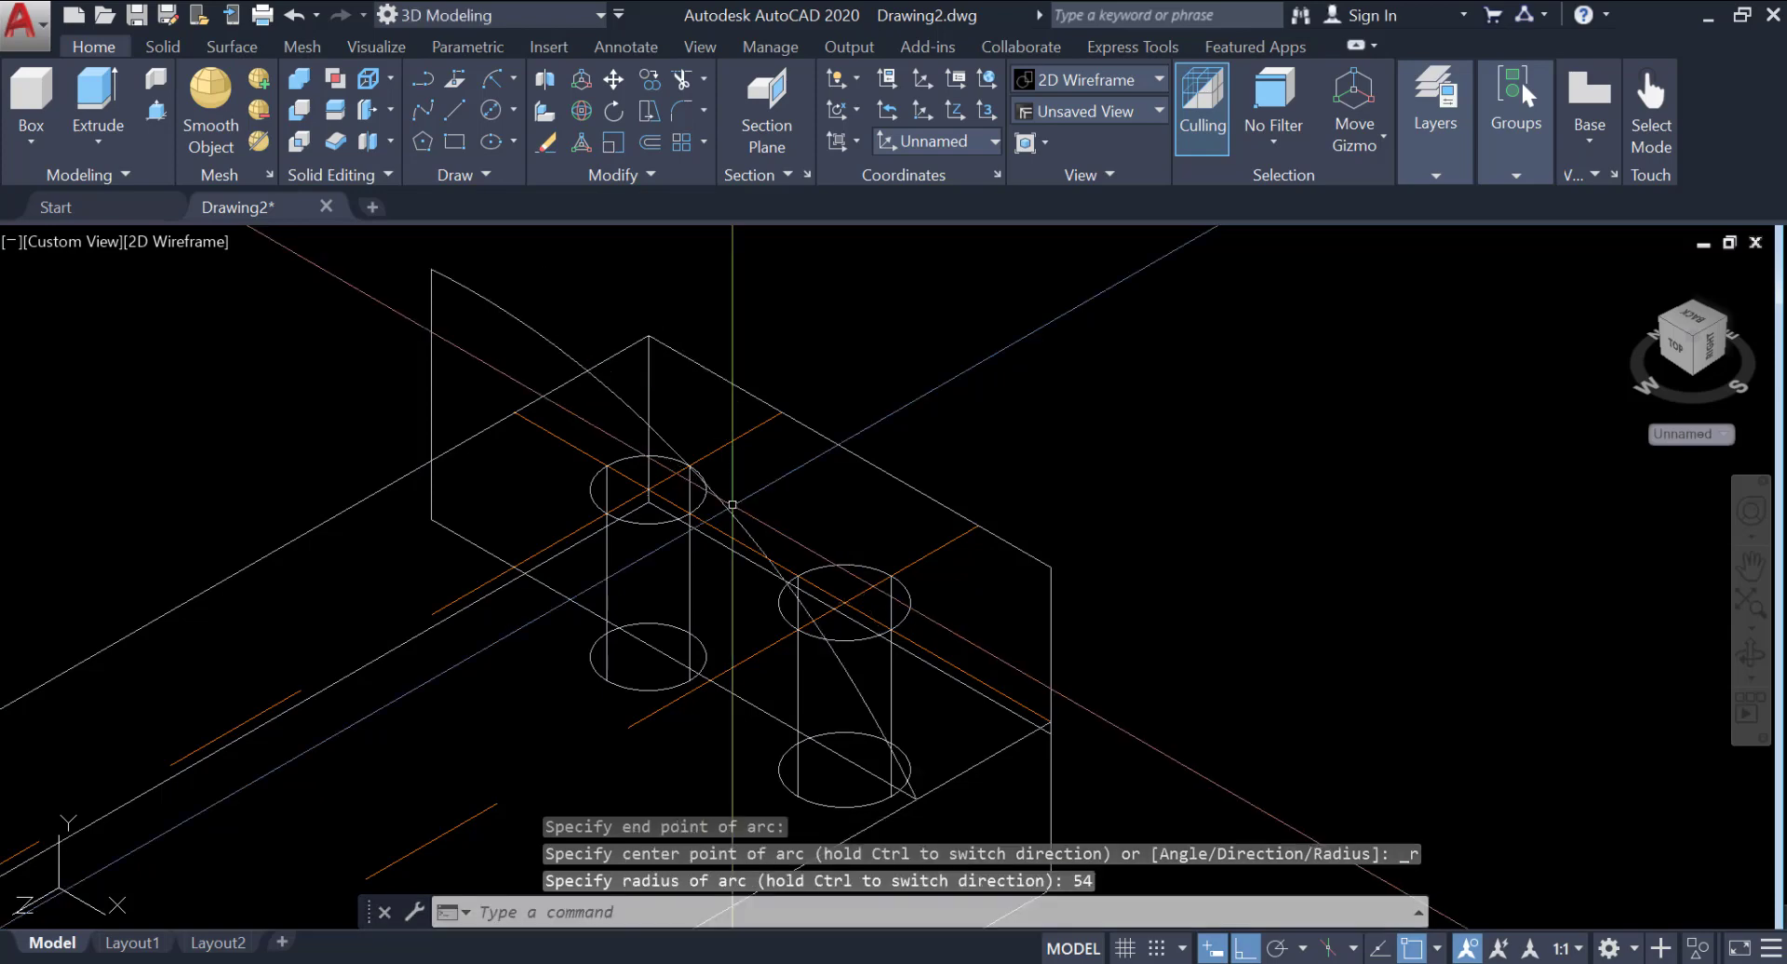
Join the arc, vertical line and bottom line into one profile.
middle_drag(739, 211, 790, 241)
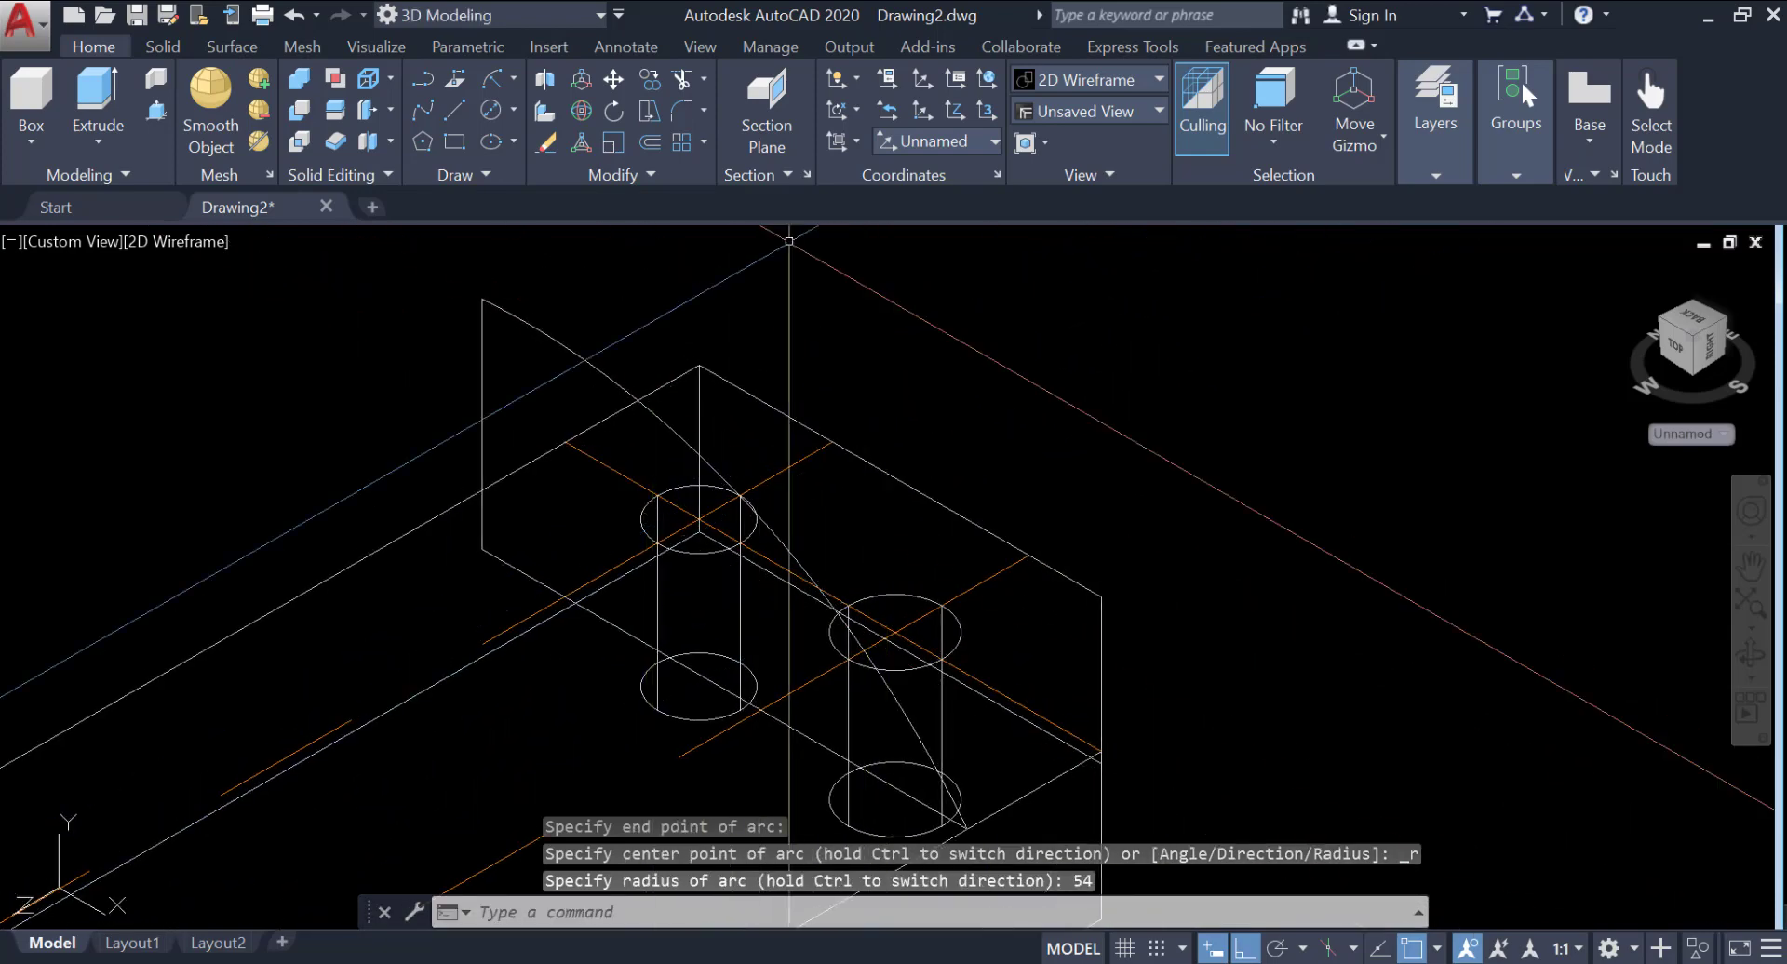
click(627, 173)
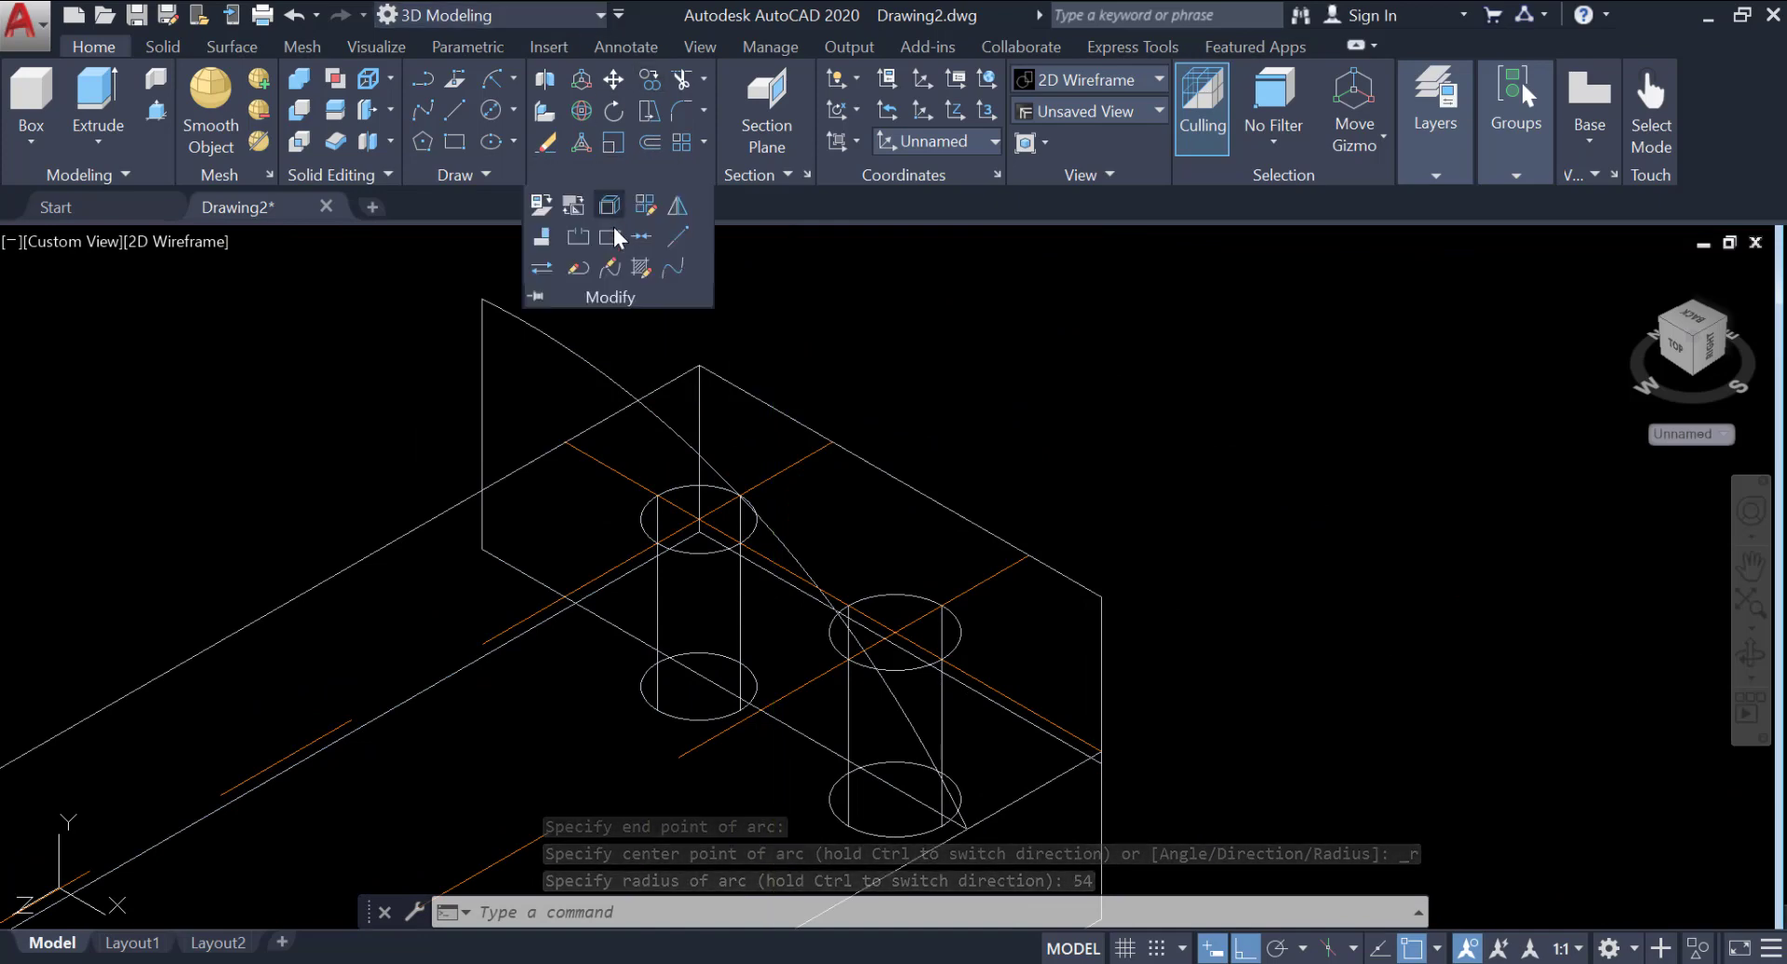
click(641, 236)
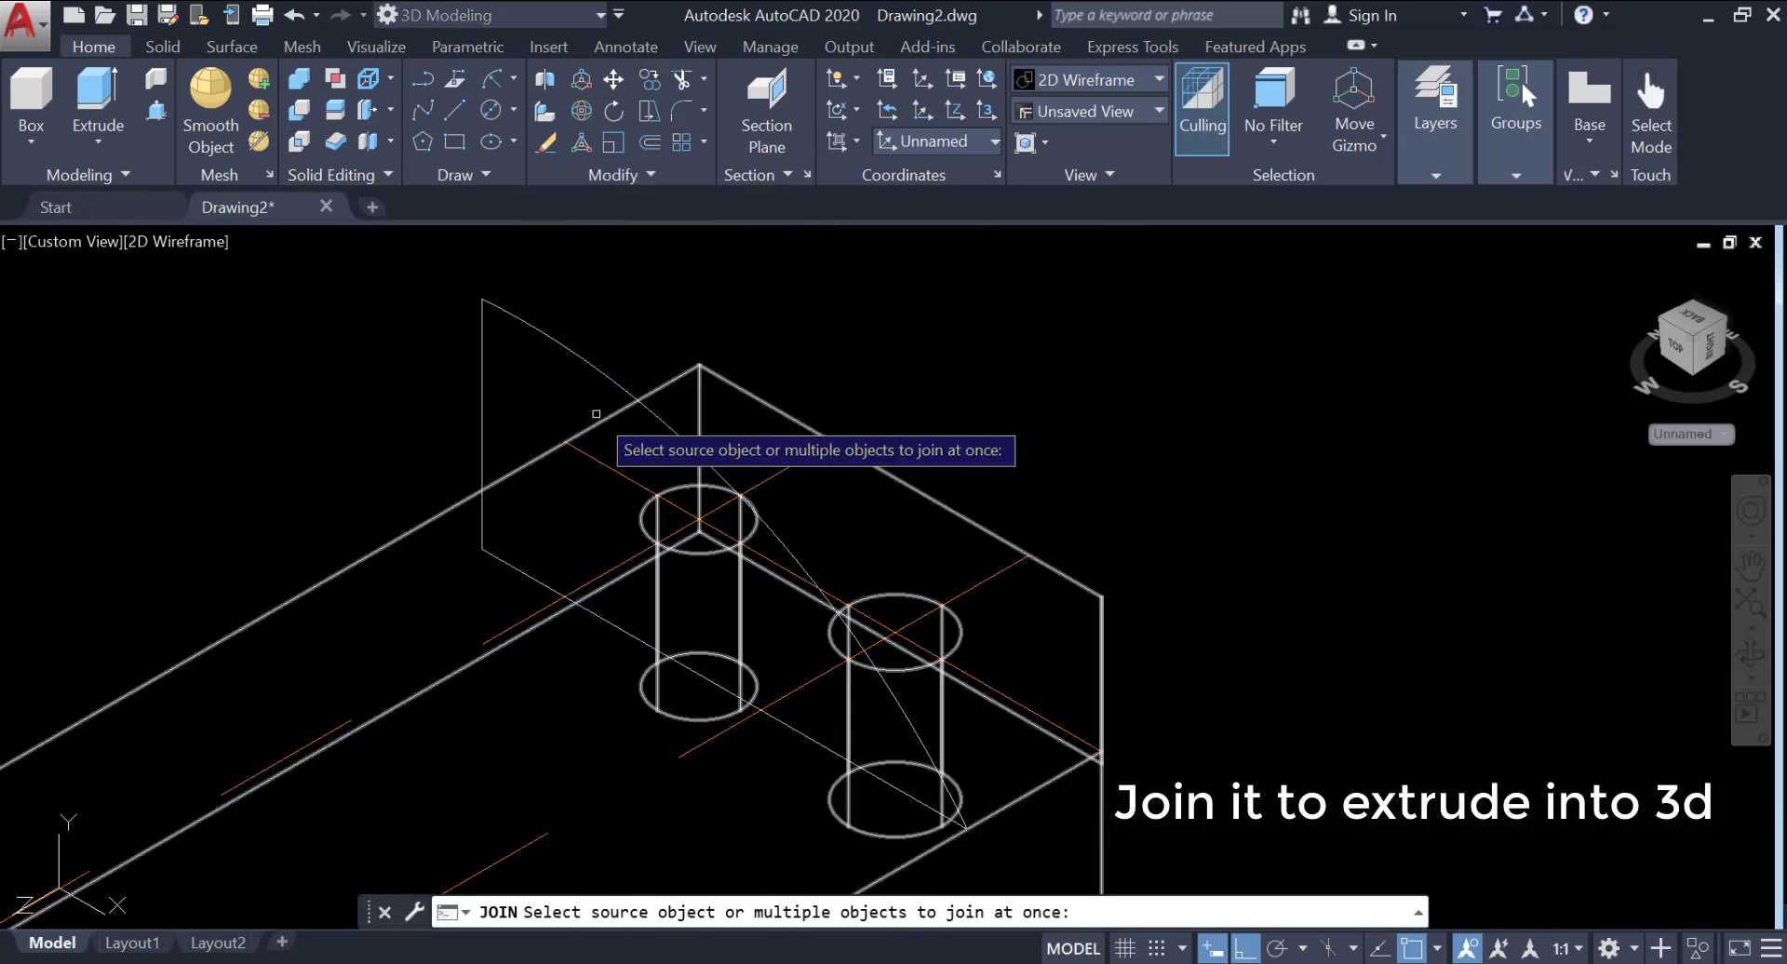
click(581, 349)
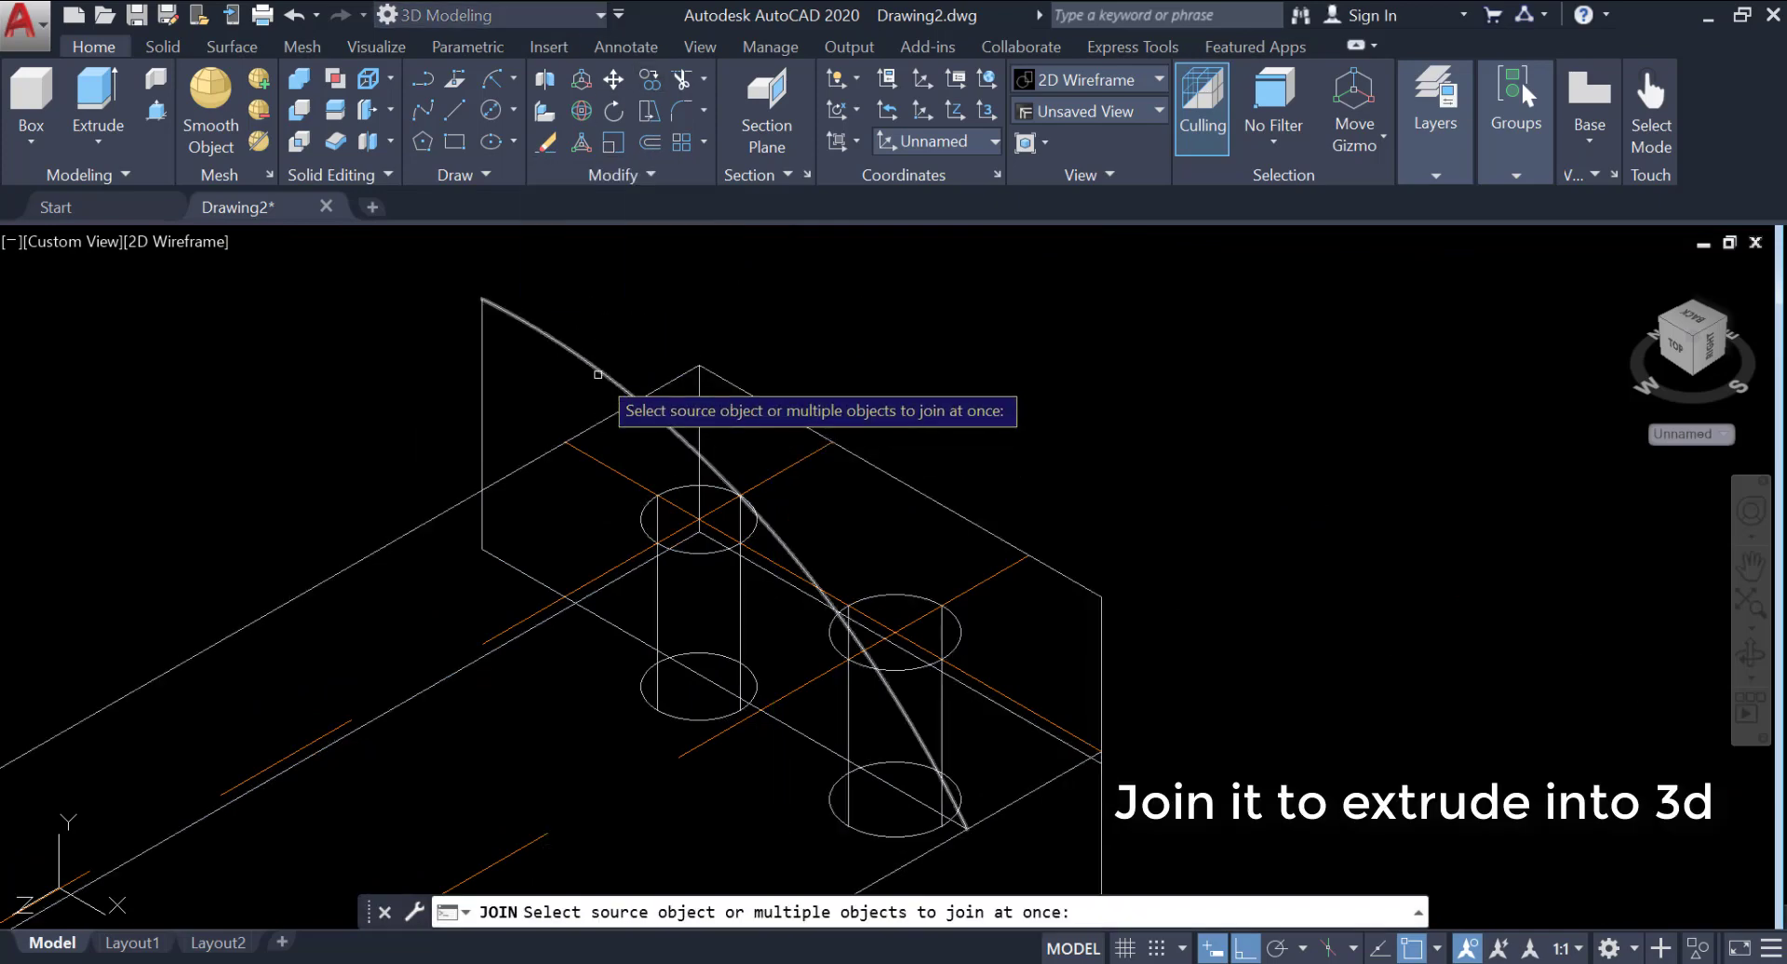
click(482, 375)
click(528, 571)
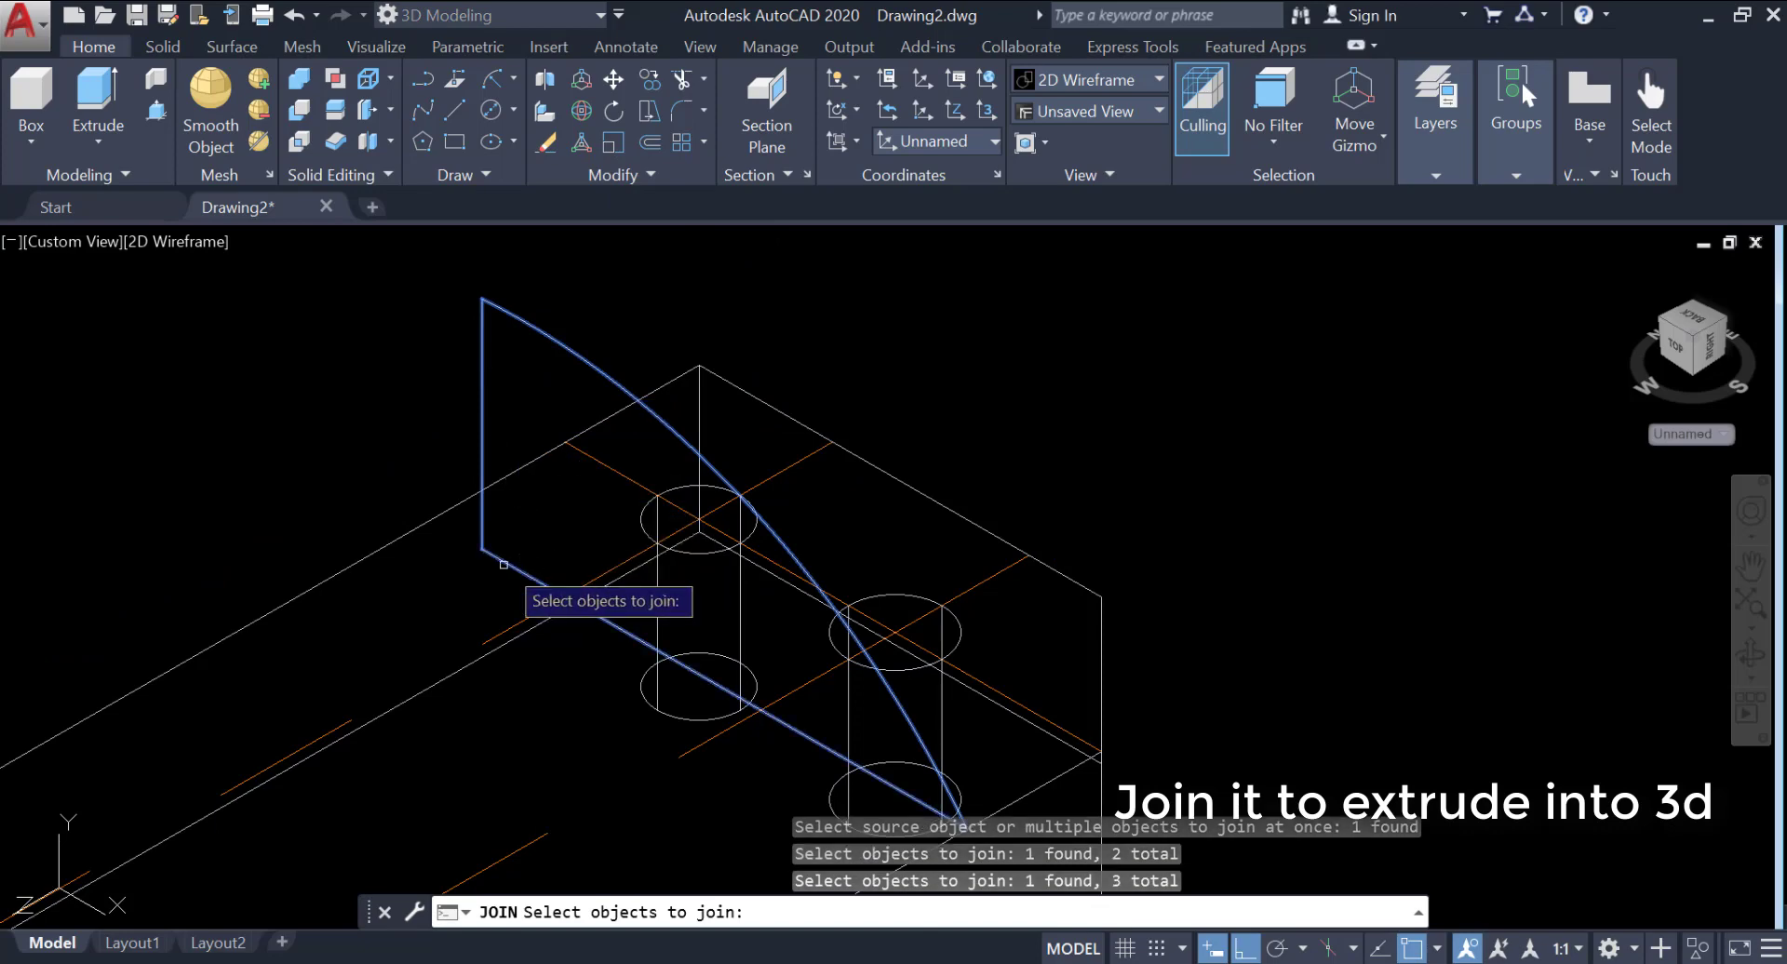
middle_drag(503, 564, 610, 372)
scroll(613, 358, down, 2)
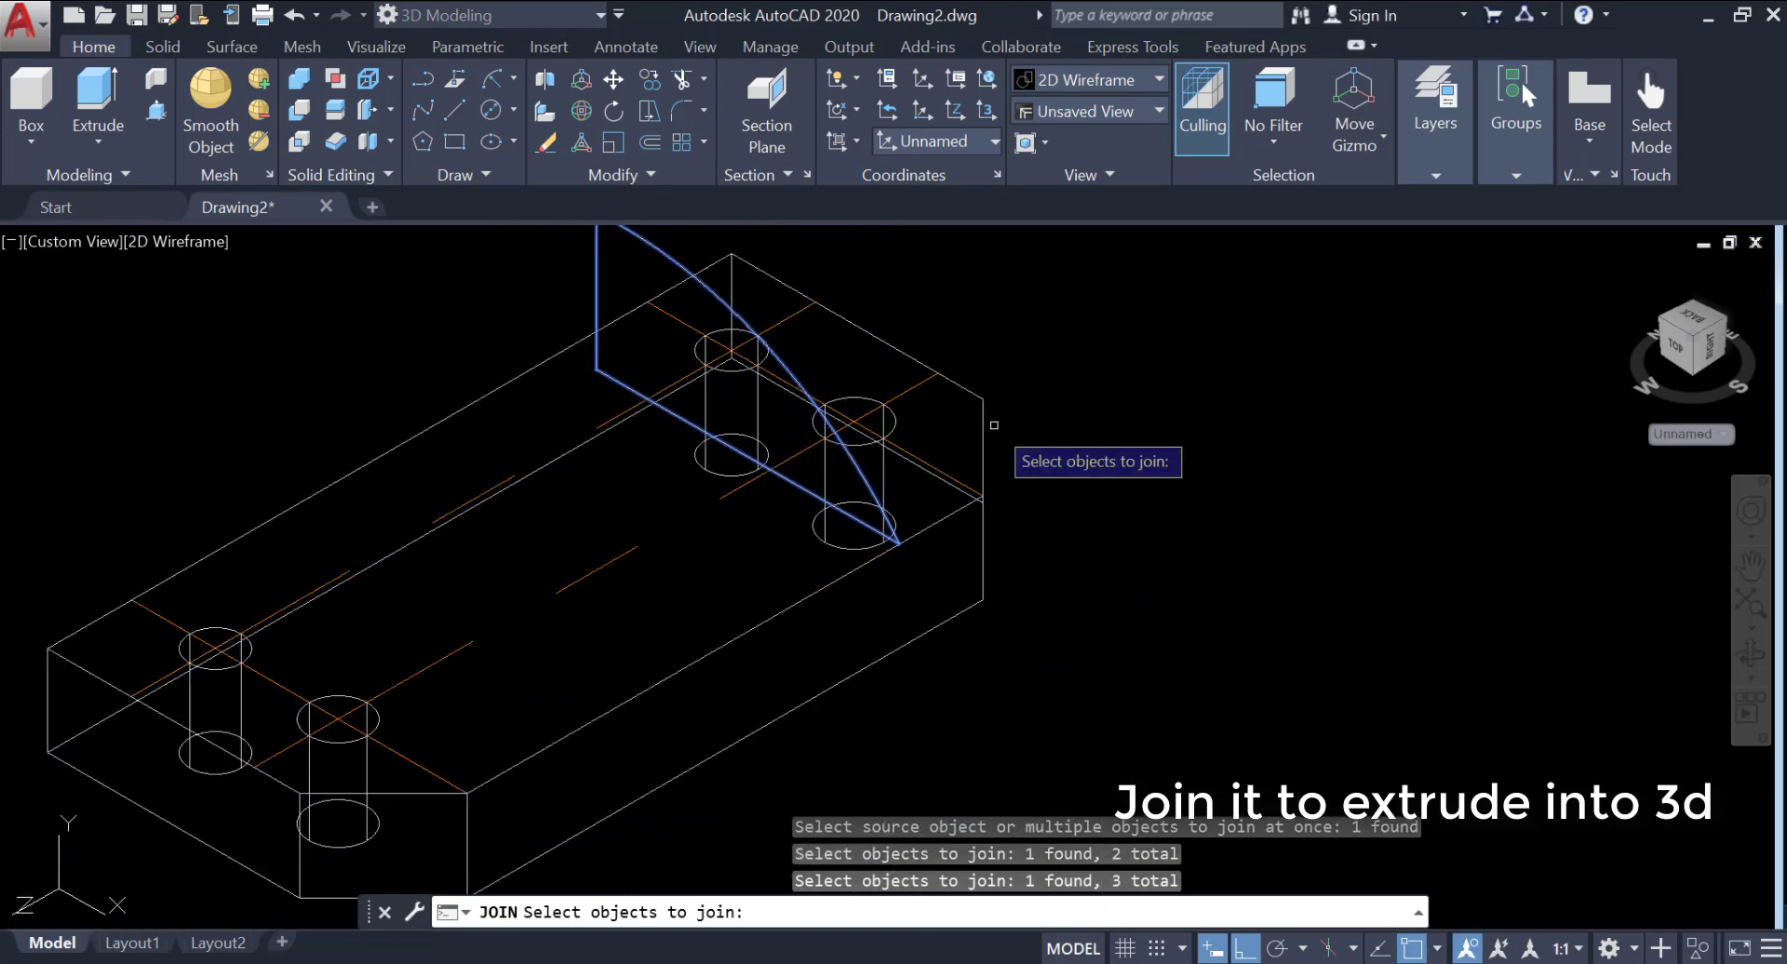
key(Return)
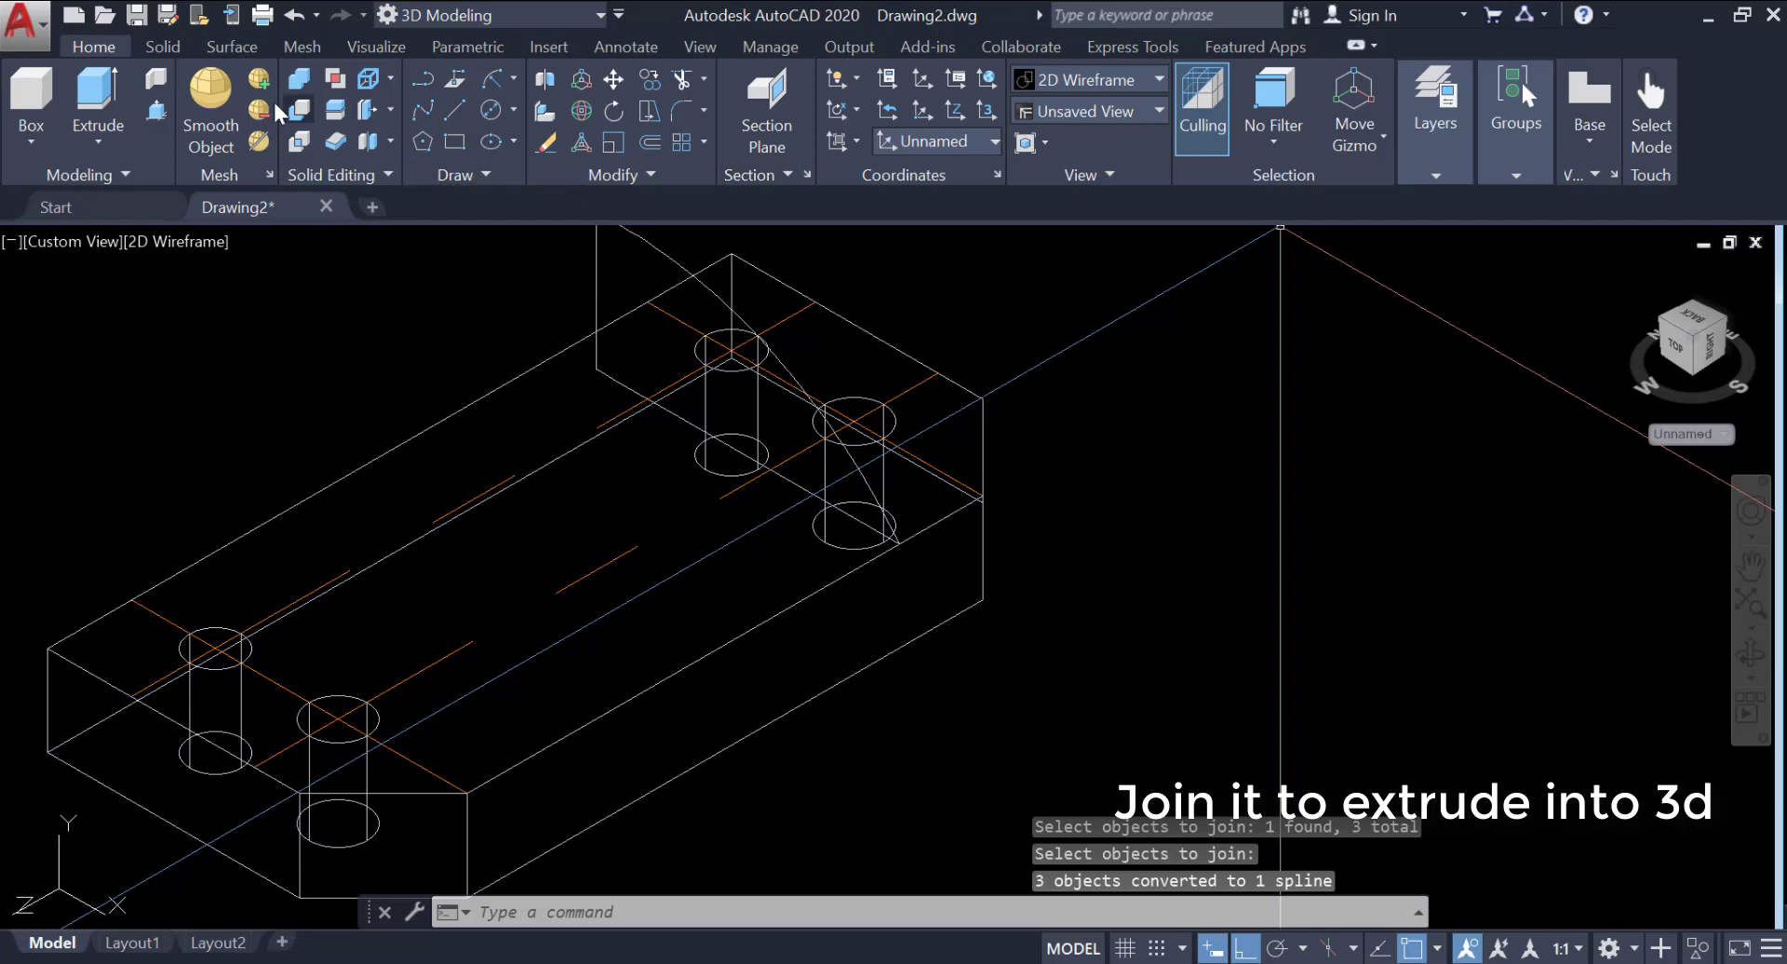
Extrude the joined arc profile 54 units into a curved block.
click(97, 93)
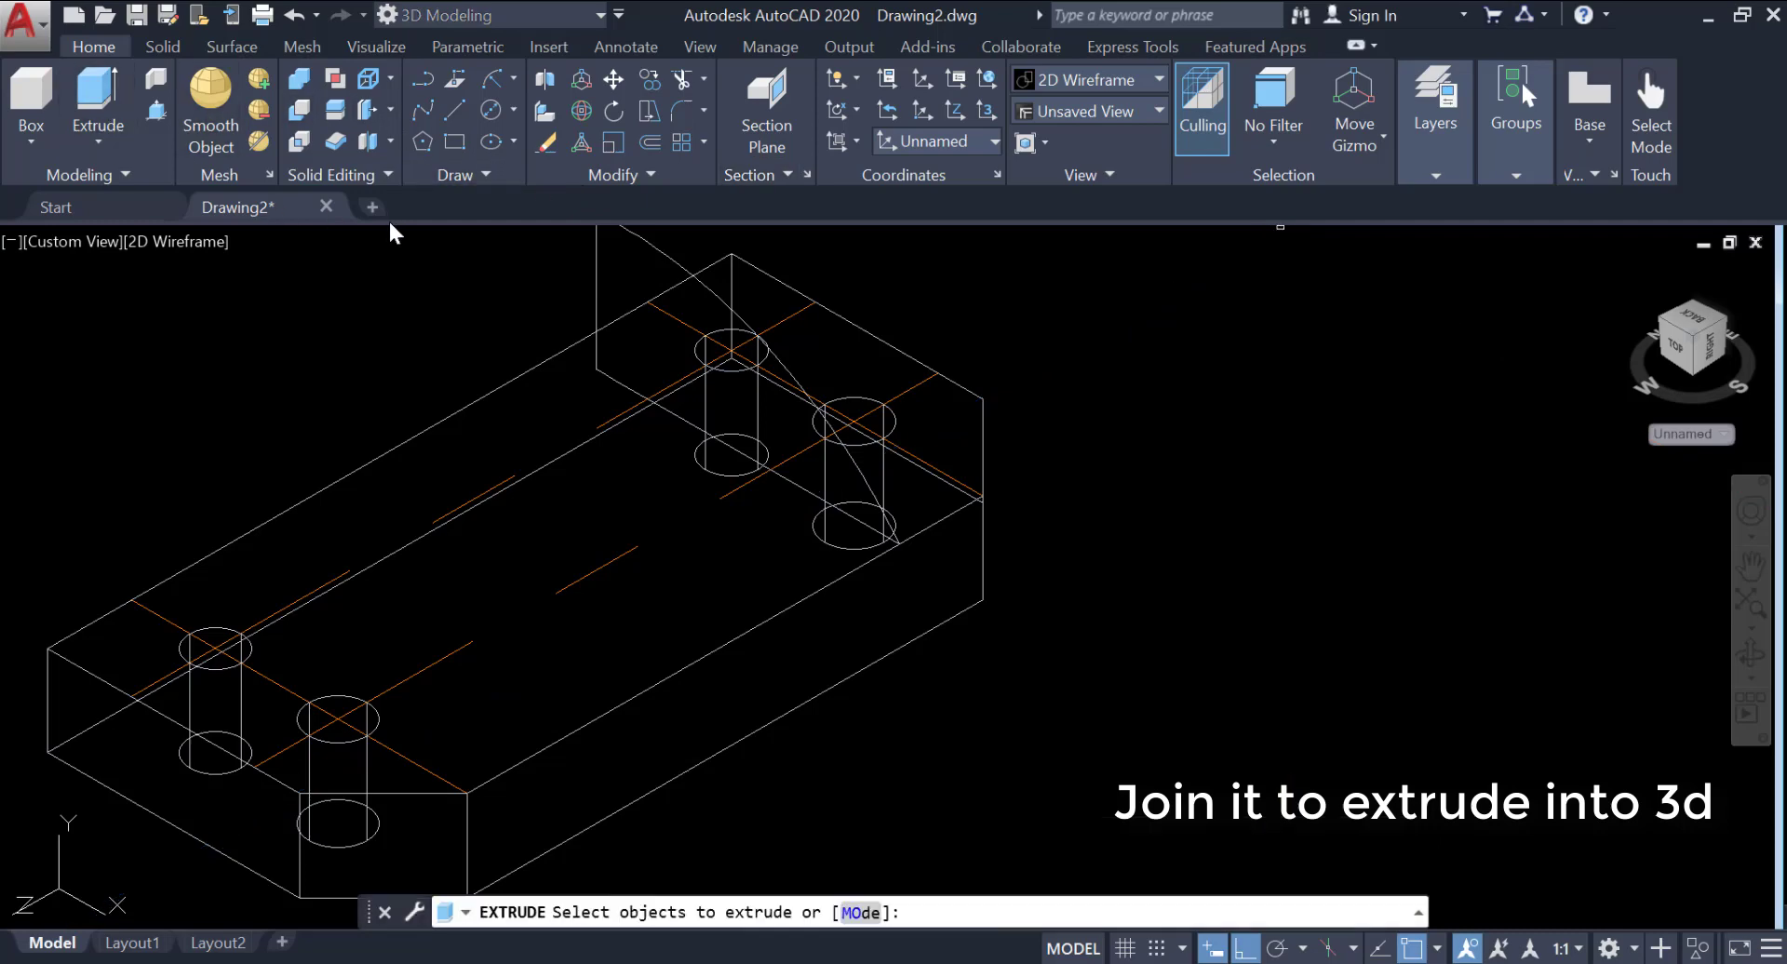
click(660, 251)
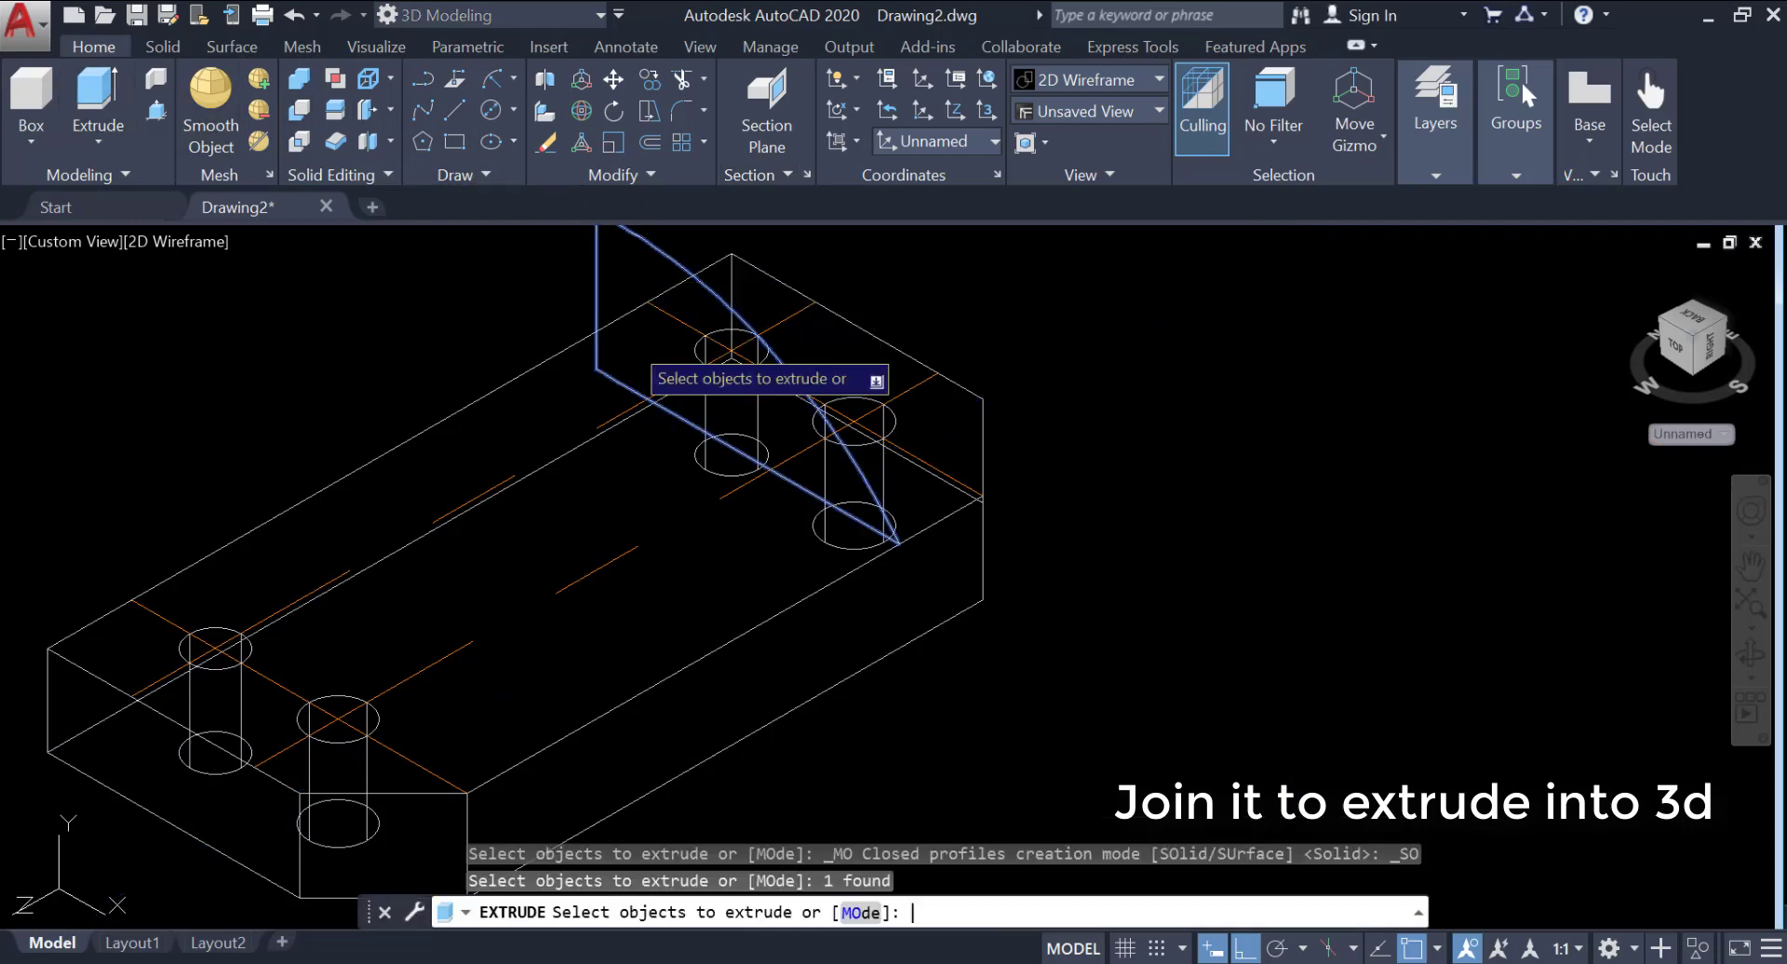
key(Return)
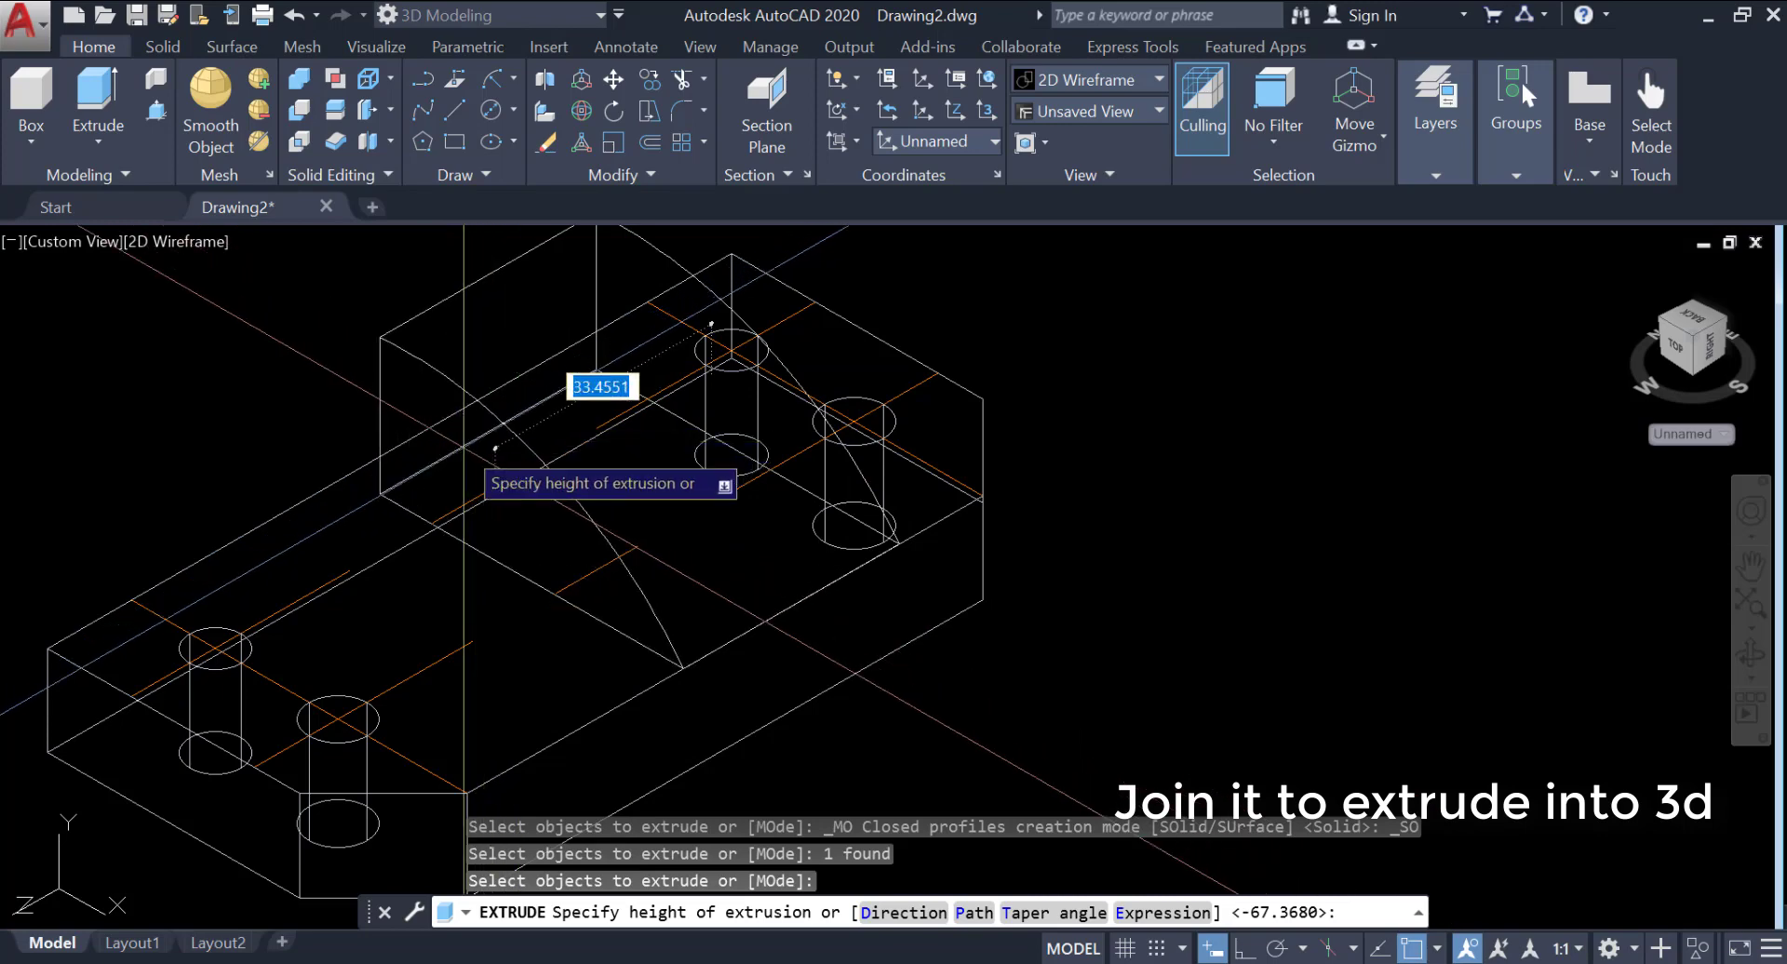
key(Return)
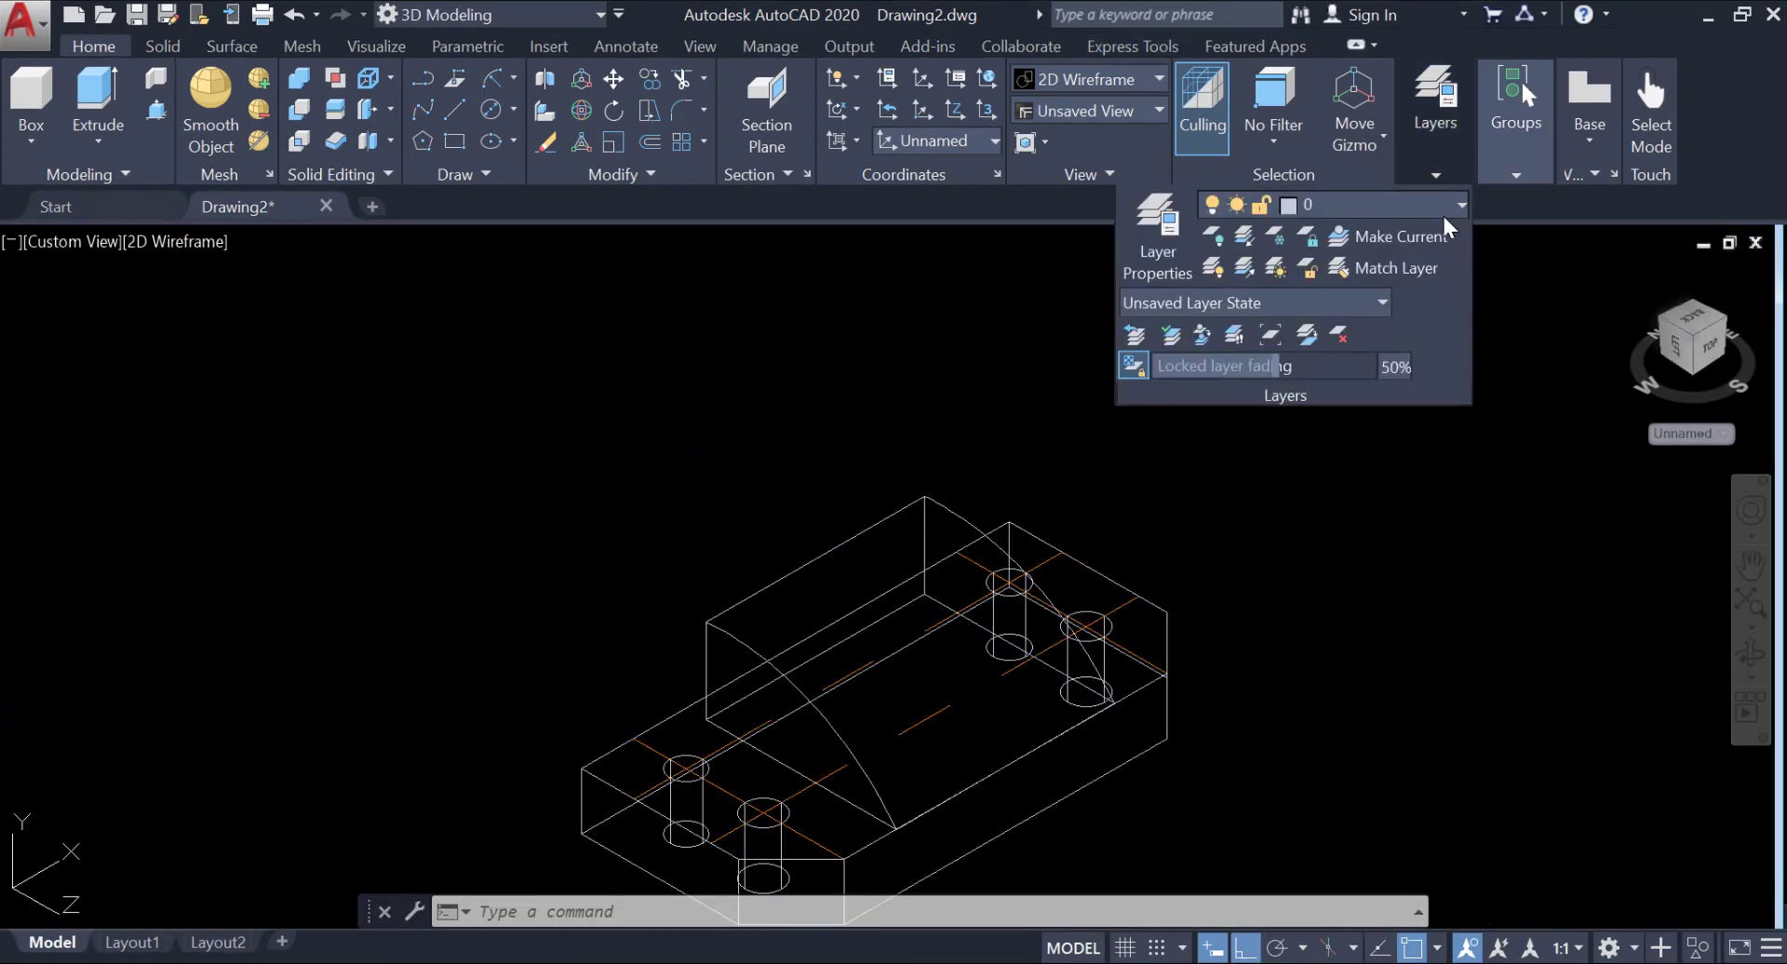
On the Center Line layer, draw a vertical centre line up from the block's edge endpoint.
click(1442, 210)
click(1335, 270)
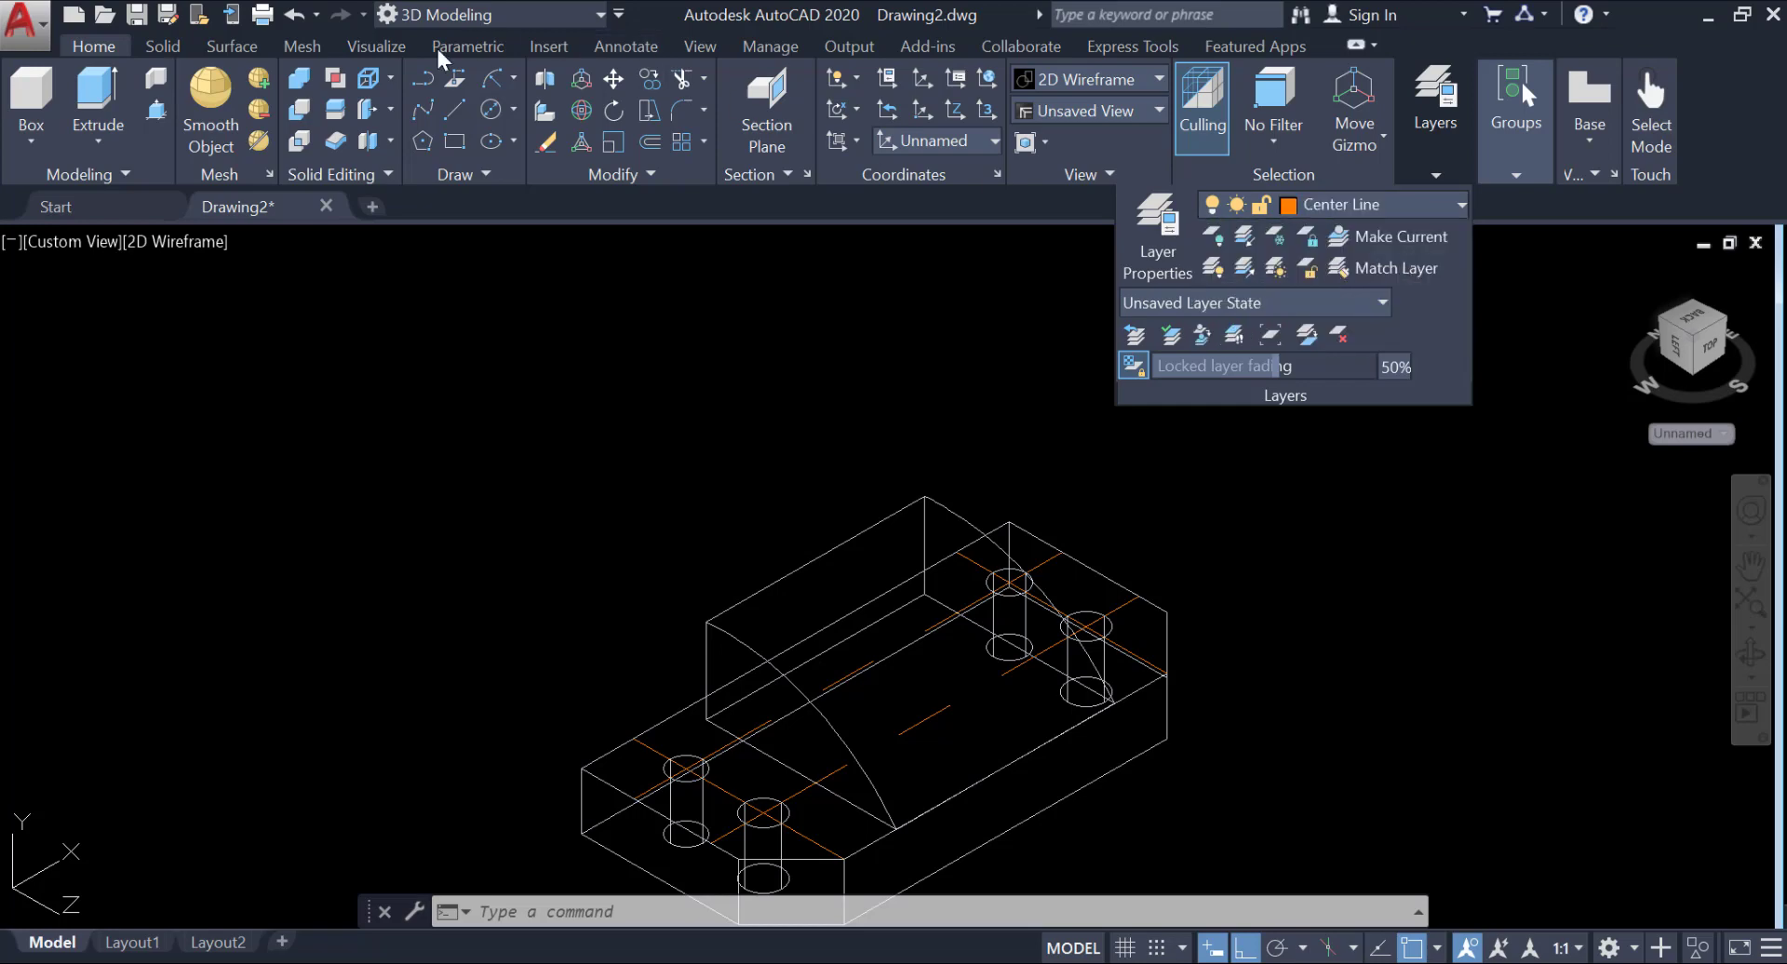
click(449, 110)
scroll(838, 651, up, 2)
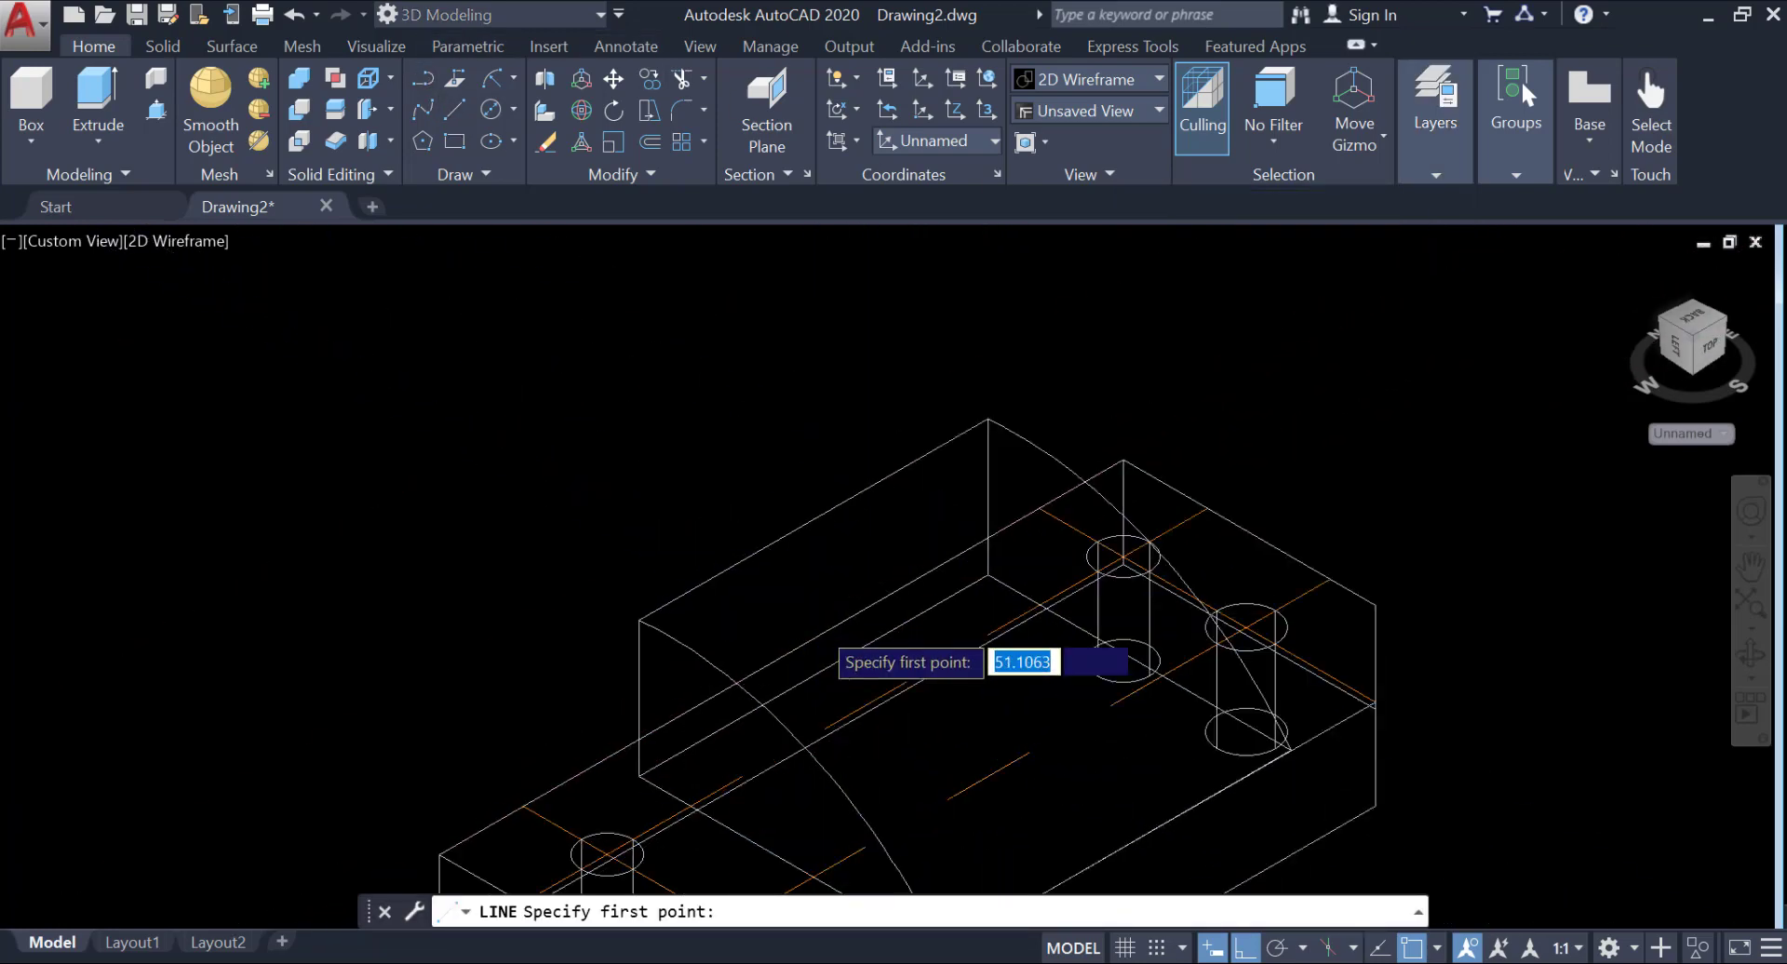
scroll(884, 707, up, 3)
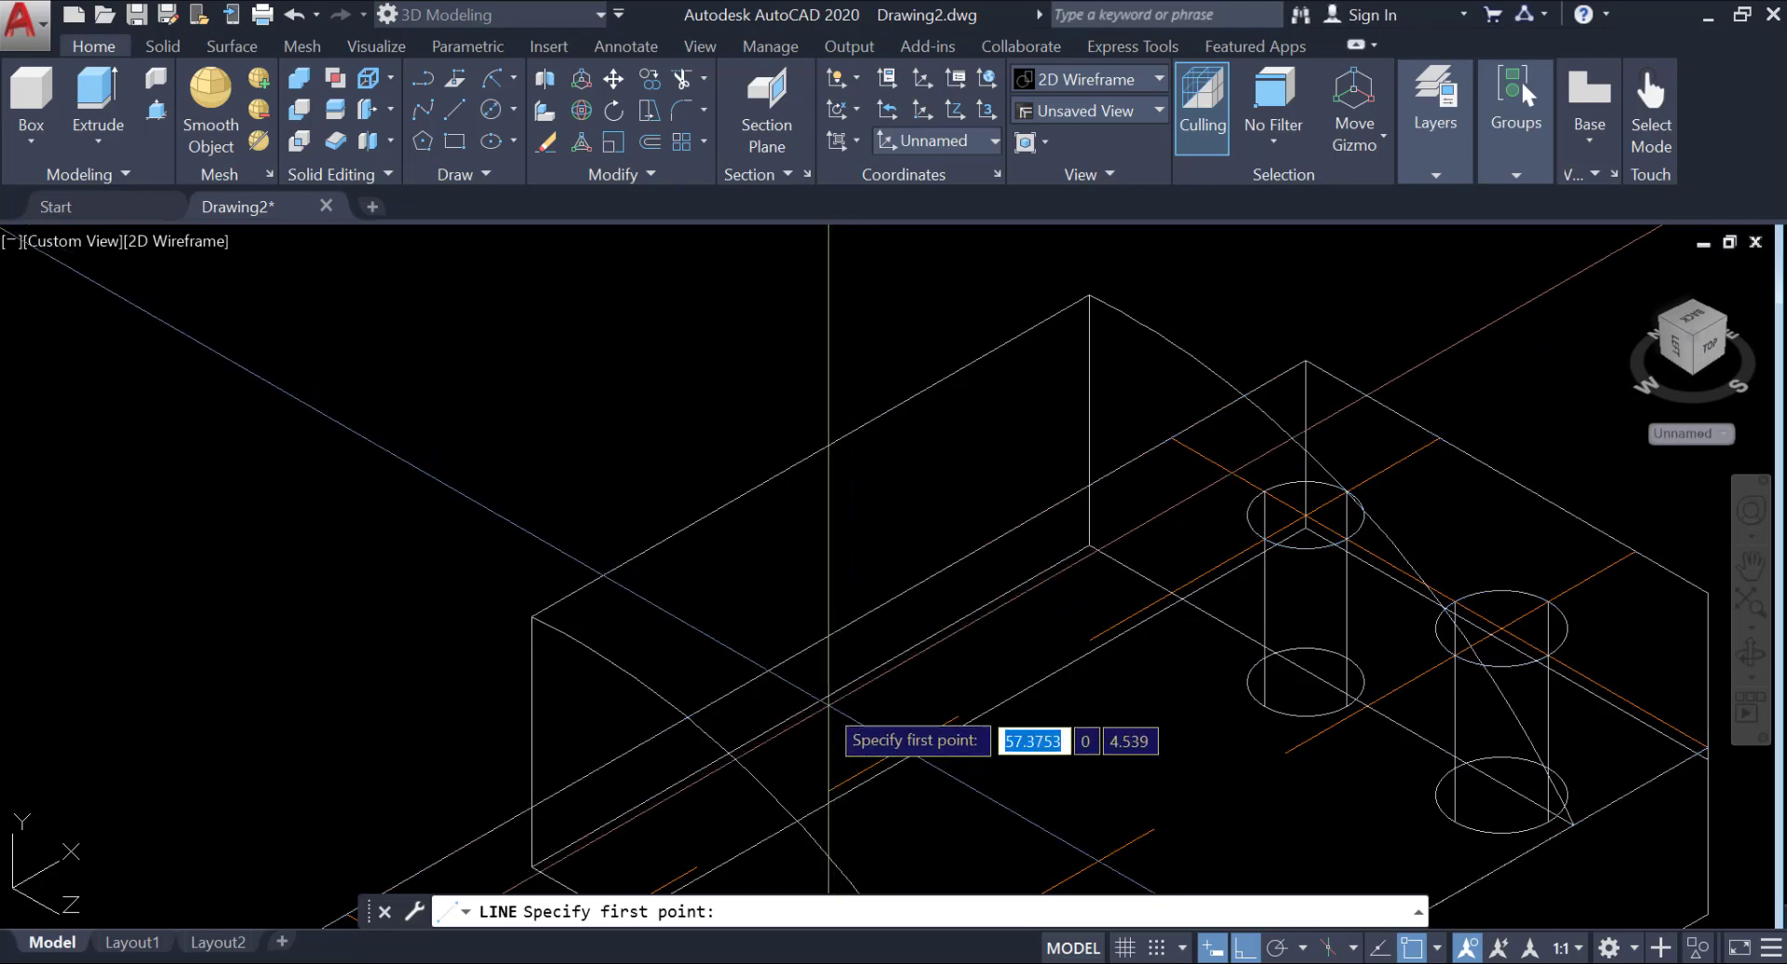
click(811, 706)
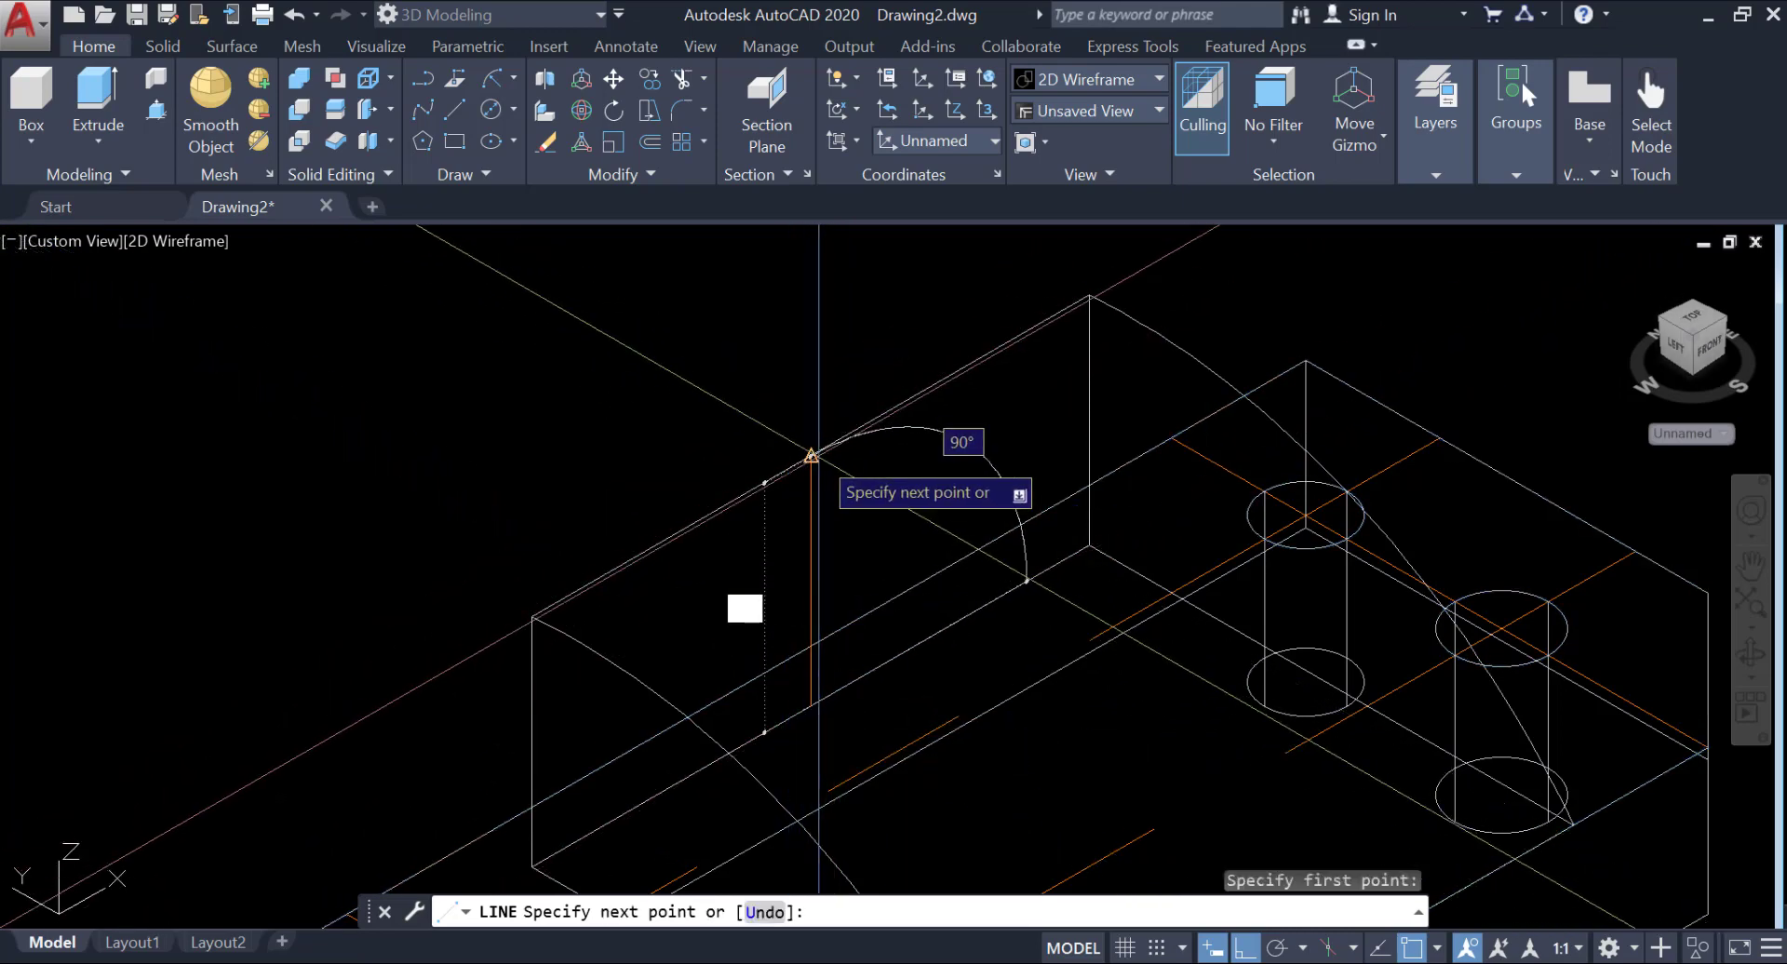
click(811, 456)
right_click(903, 294)
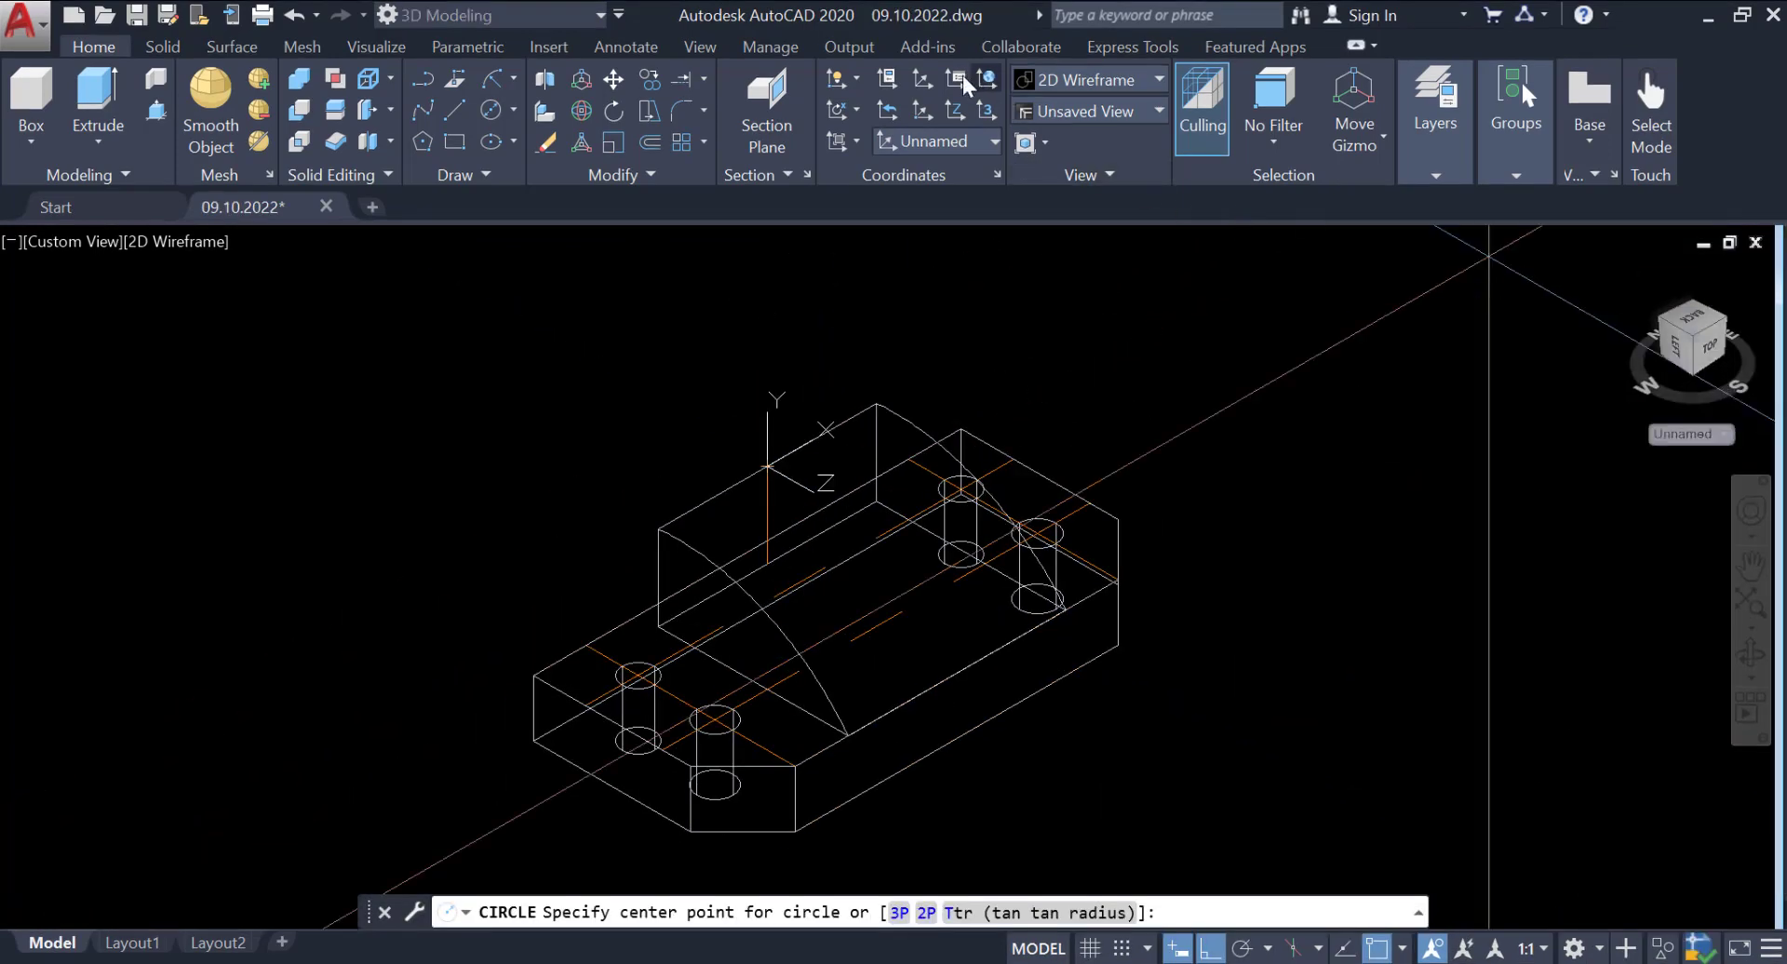
Set a front-facing UCS at the model corner and draw a 32-diameter circle at its origin.
click(923, 76)
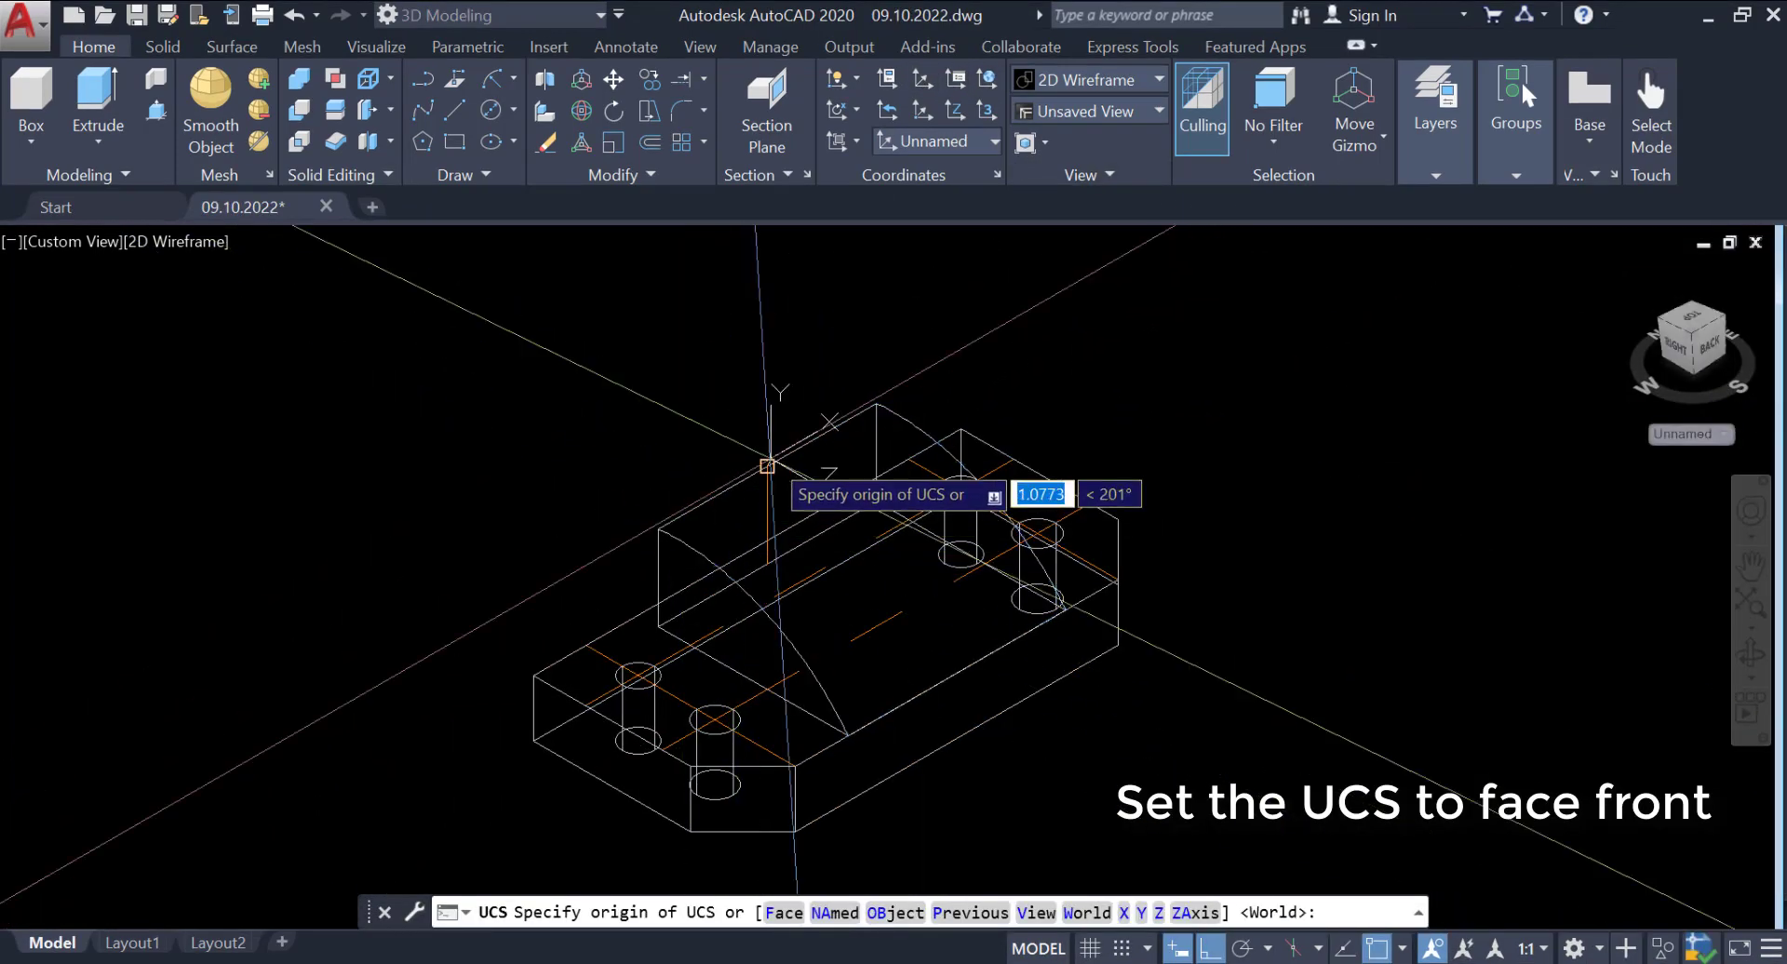
click(767, 466)
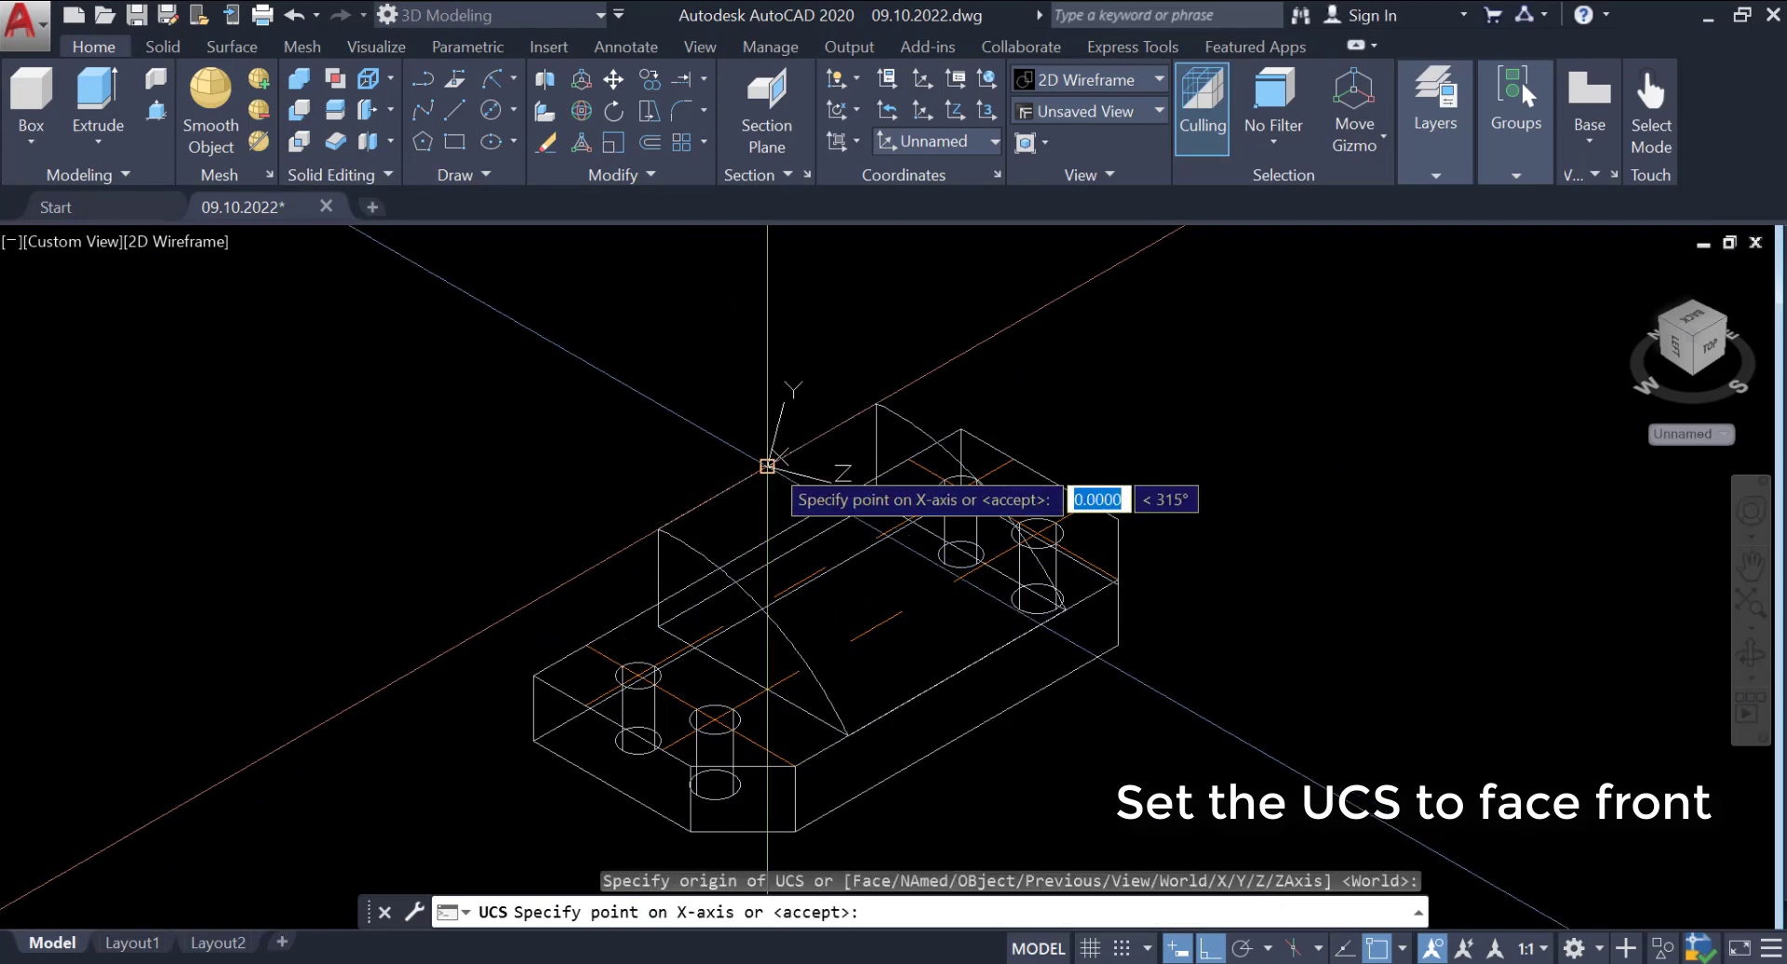
click(875, 402)
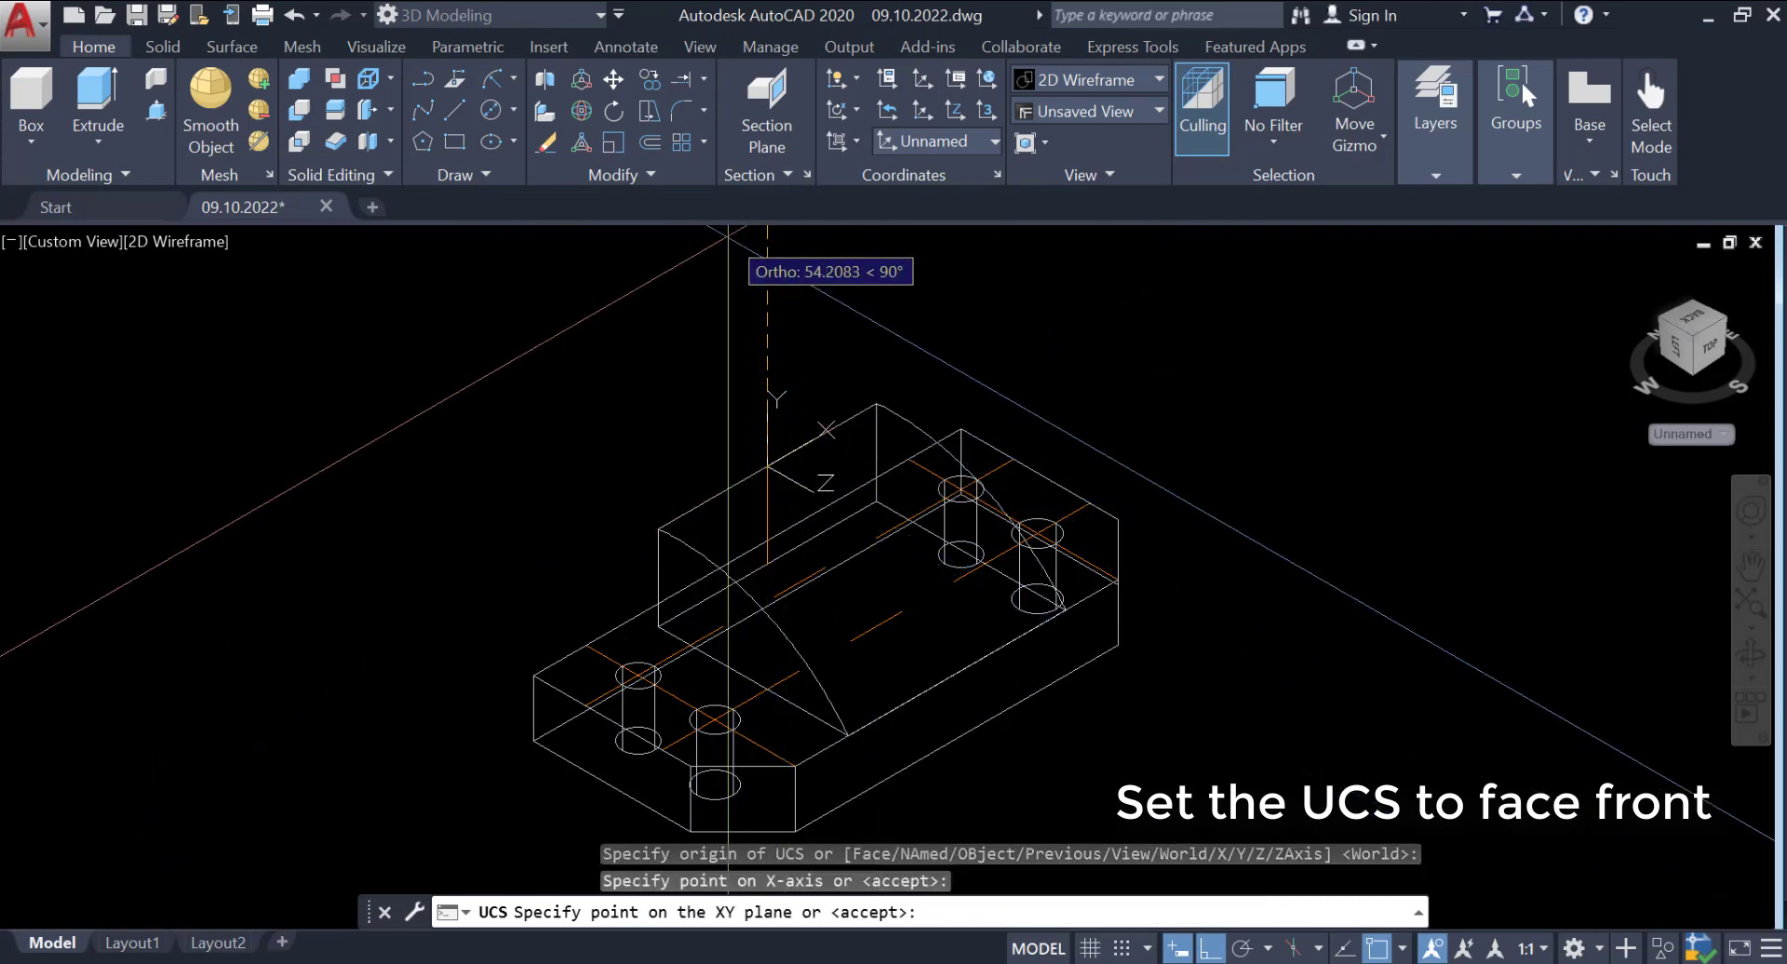
click(768, 262)
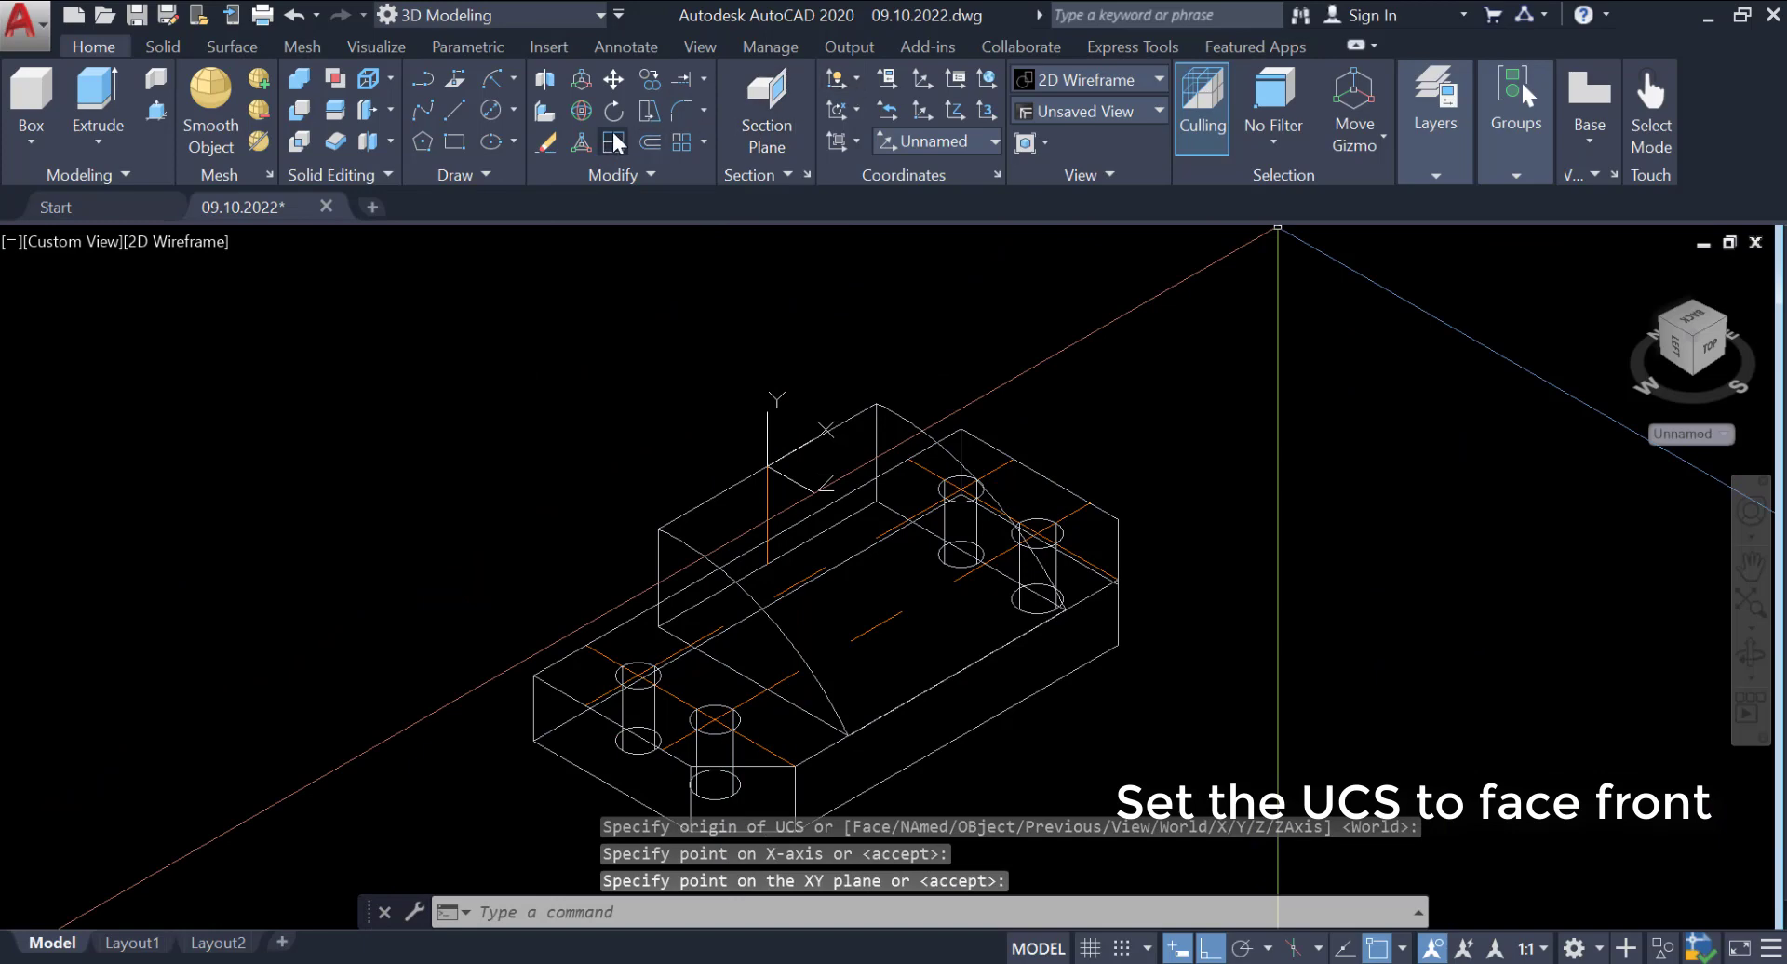
click(490, 112)
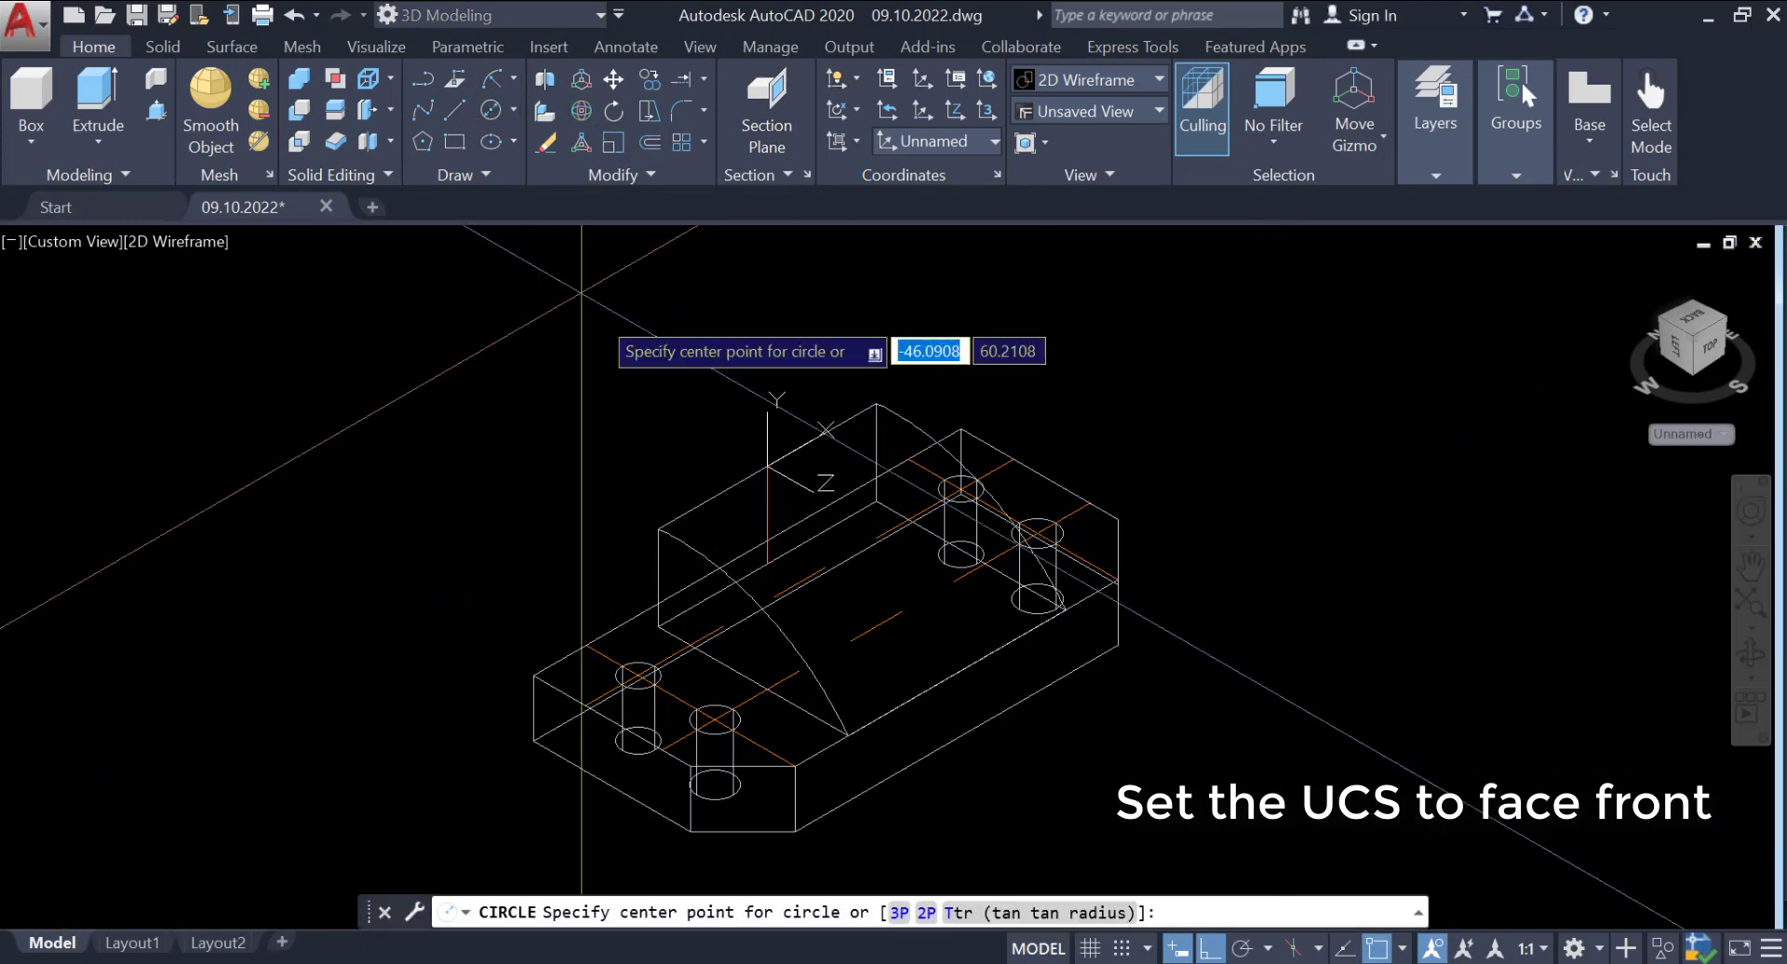
click(767, 465)
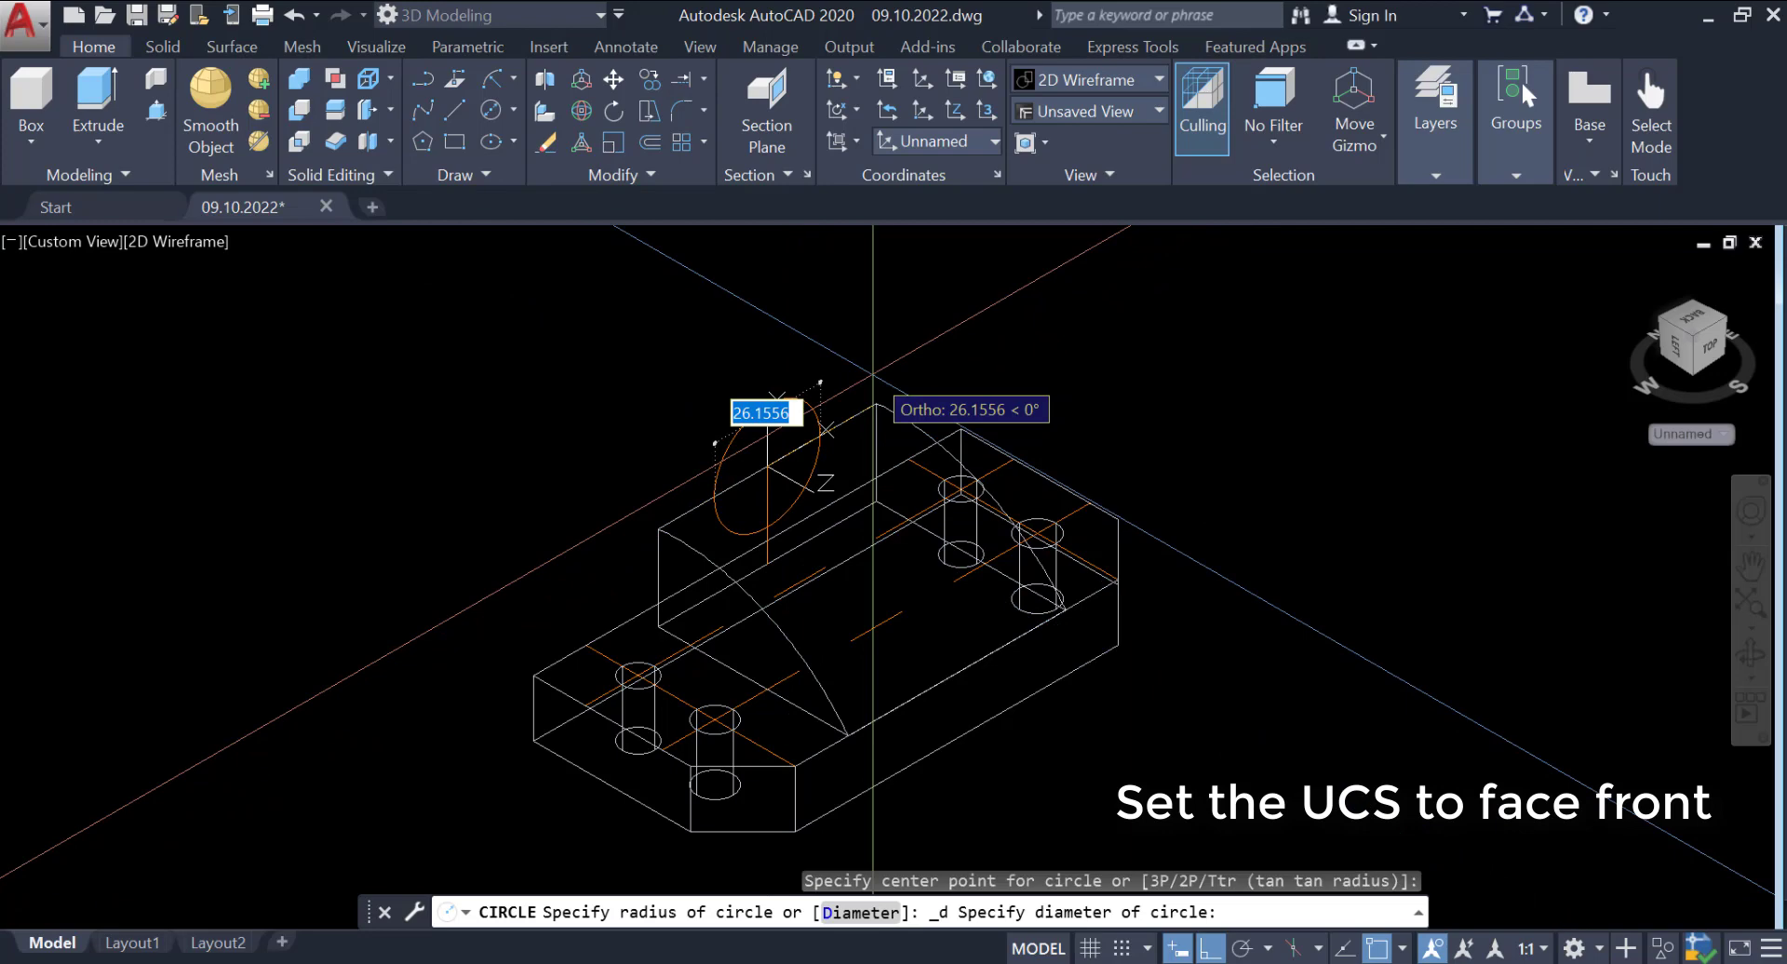
text(32)
key(Return)
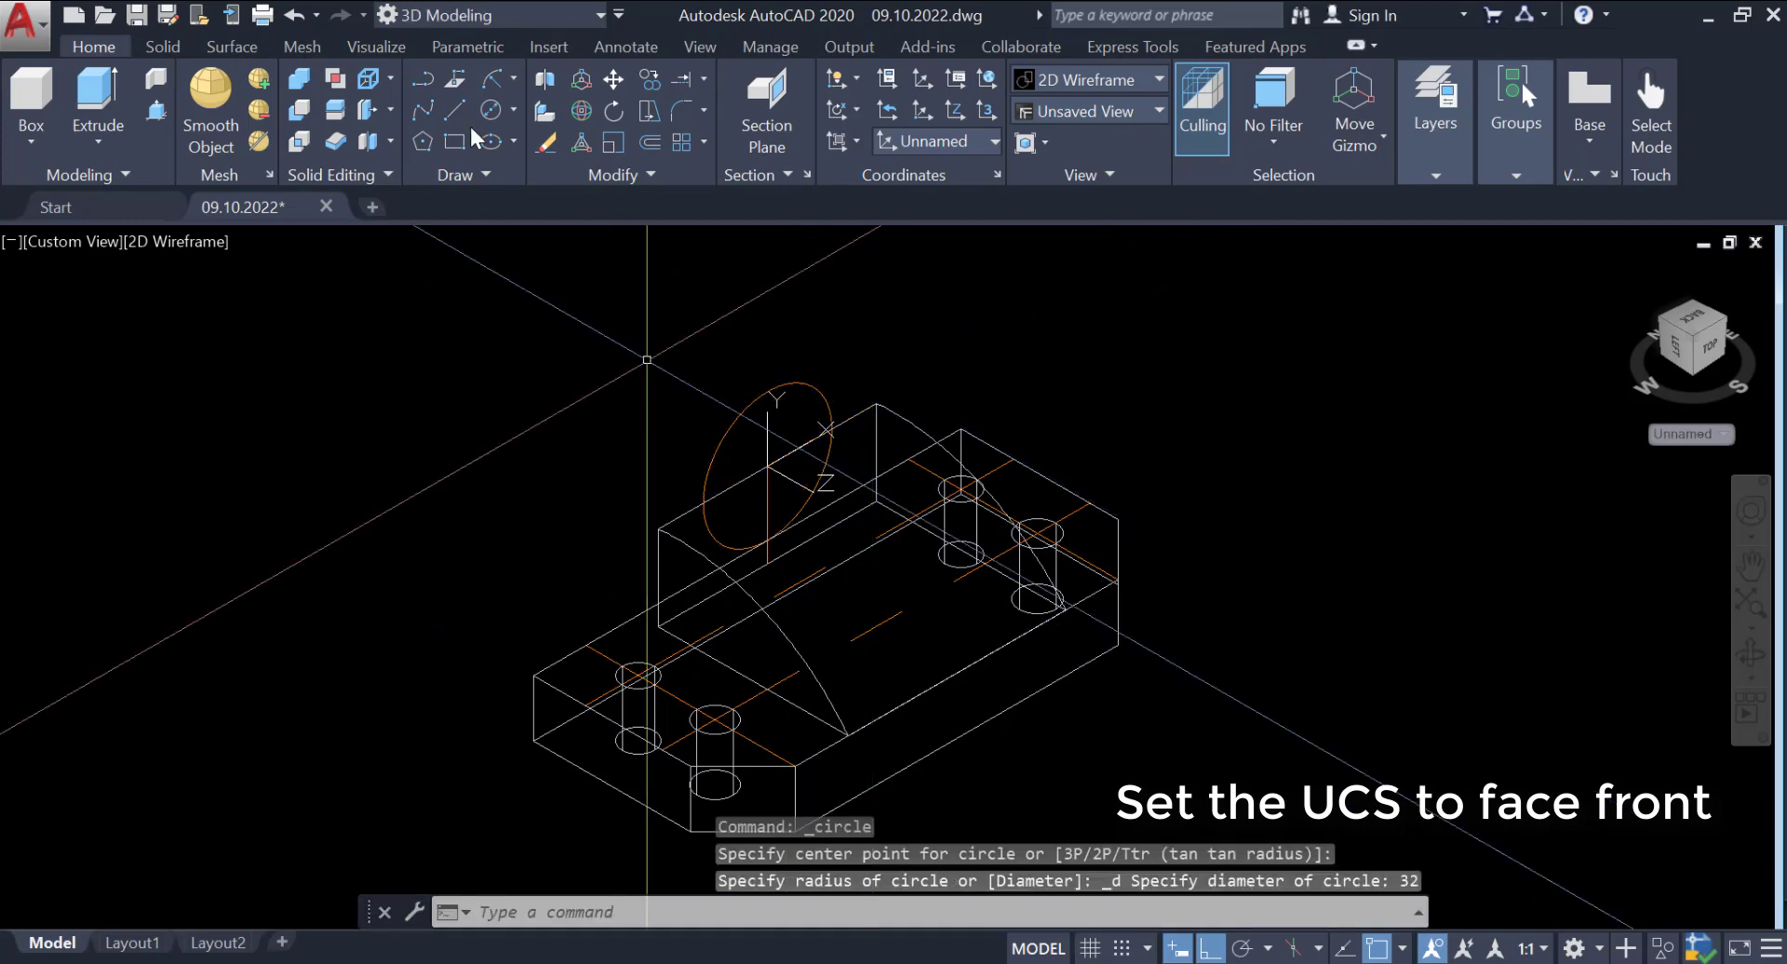
Make layer 0 current and draw a 4-sided polygon circumscribed about the circle, radius 16.
click(1433, 121)
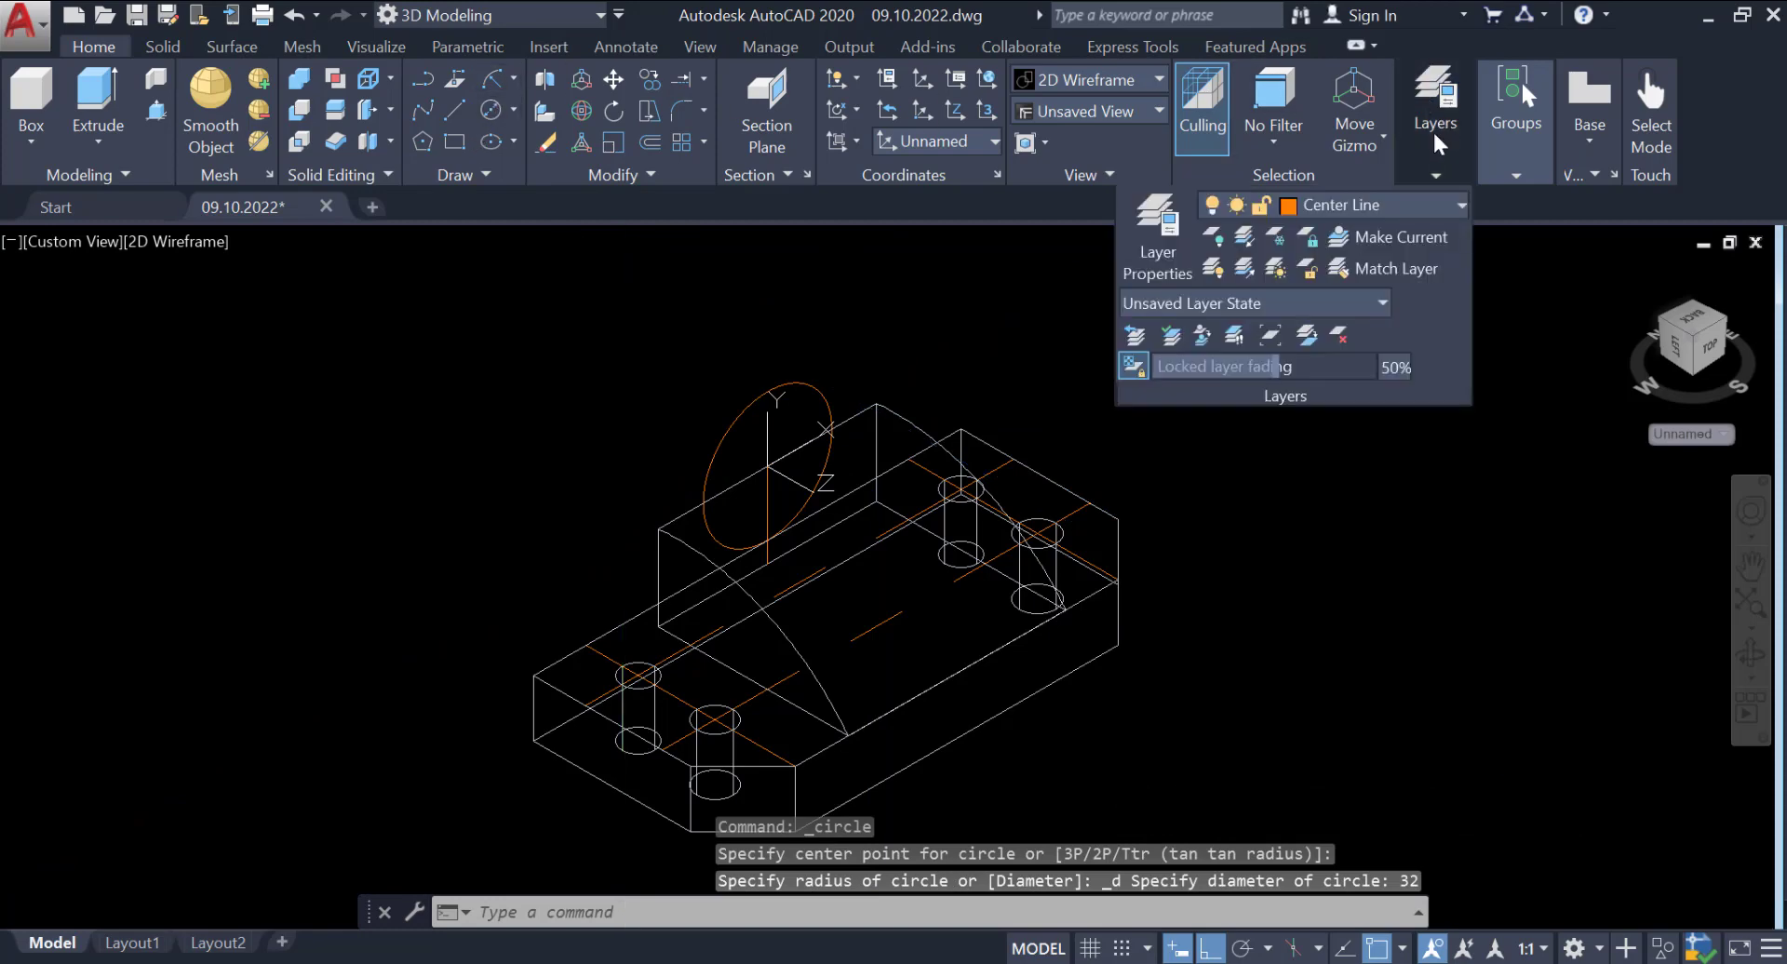
click(1405, 199)
click(1372, 239)
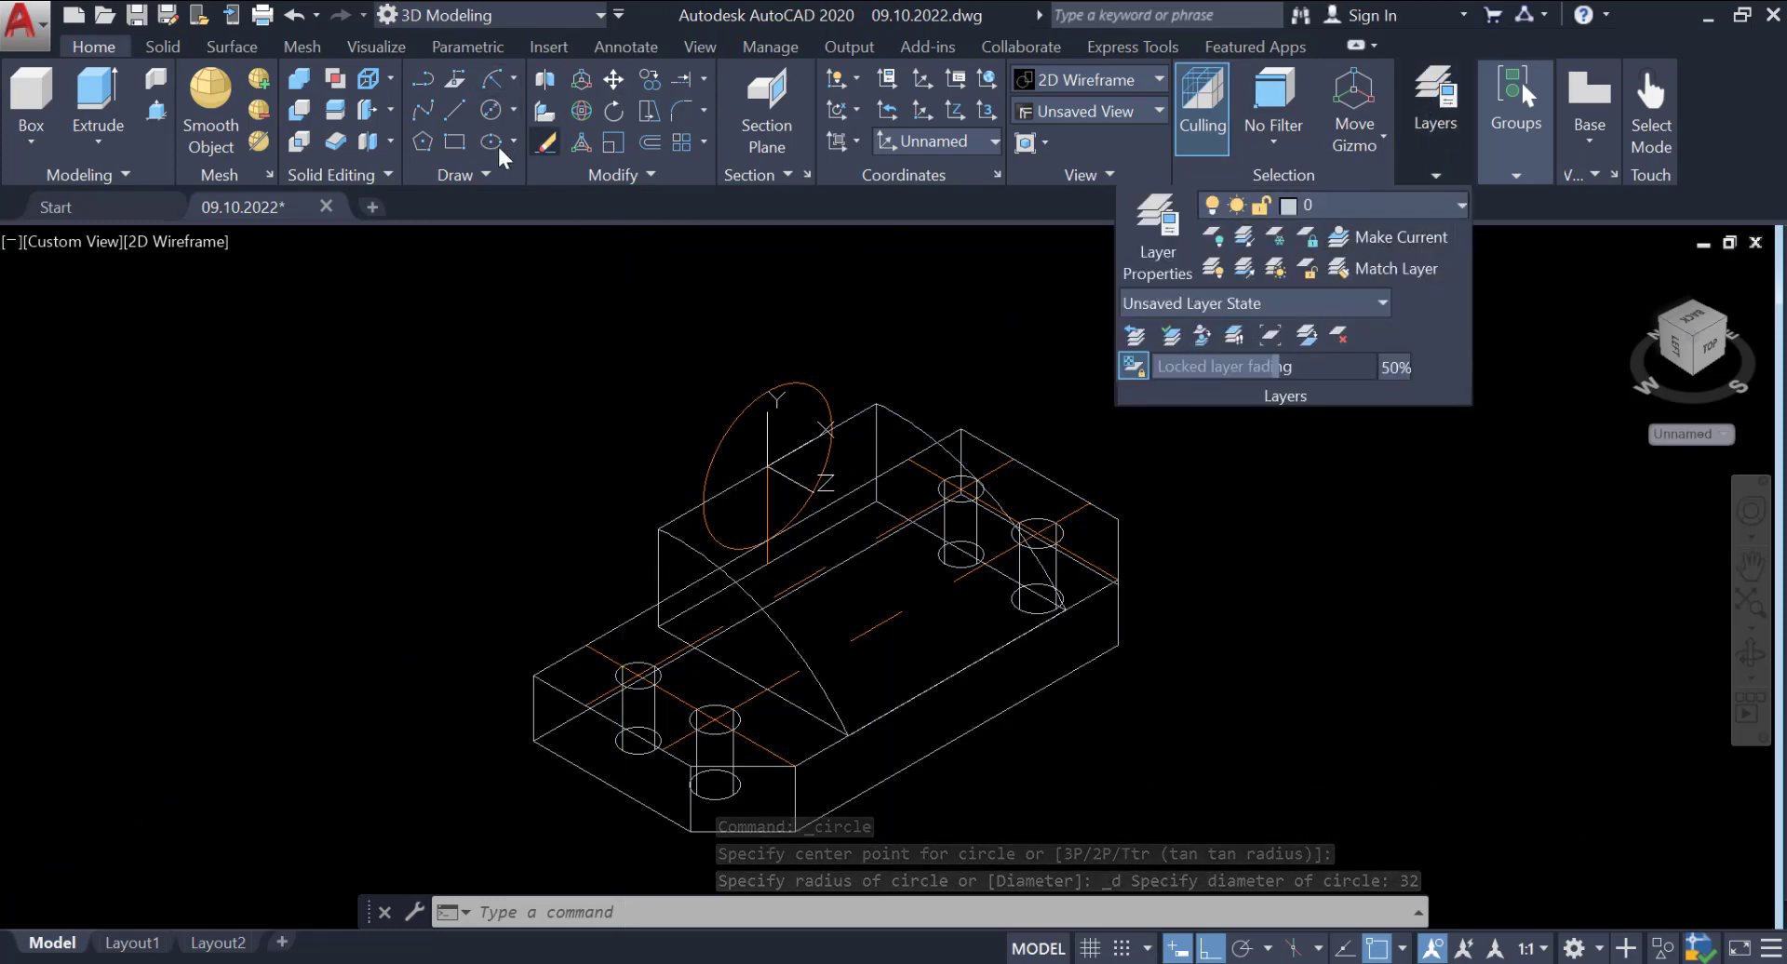
click(422, 142)
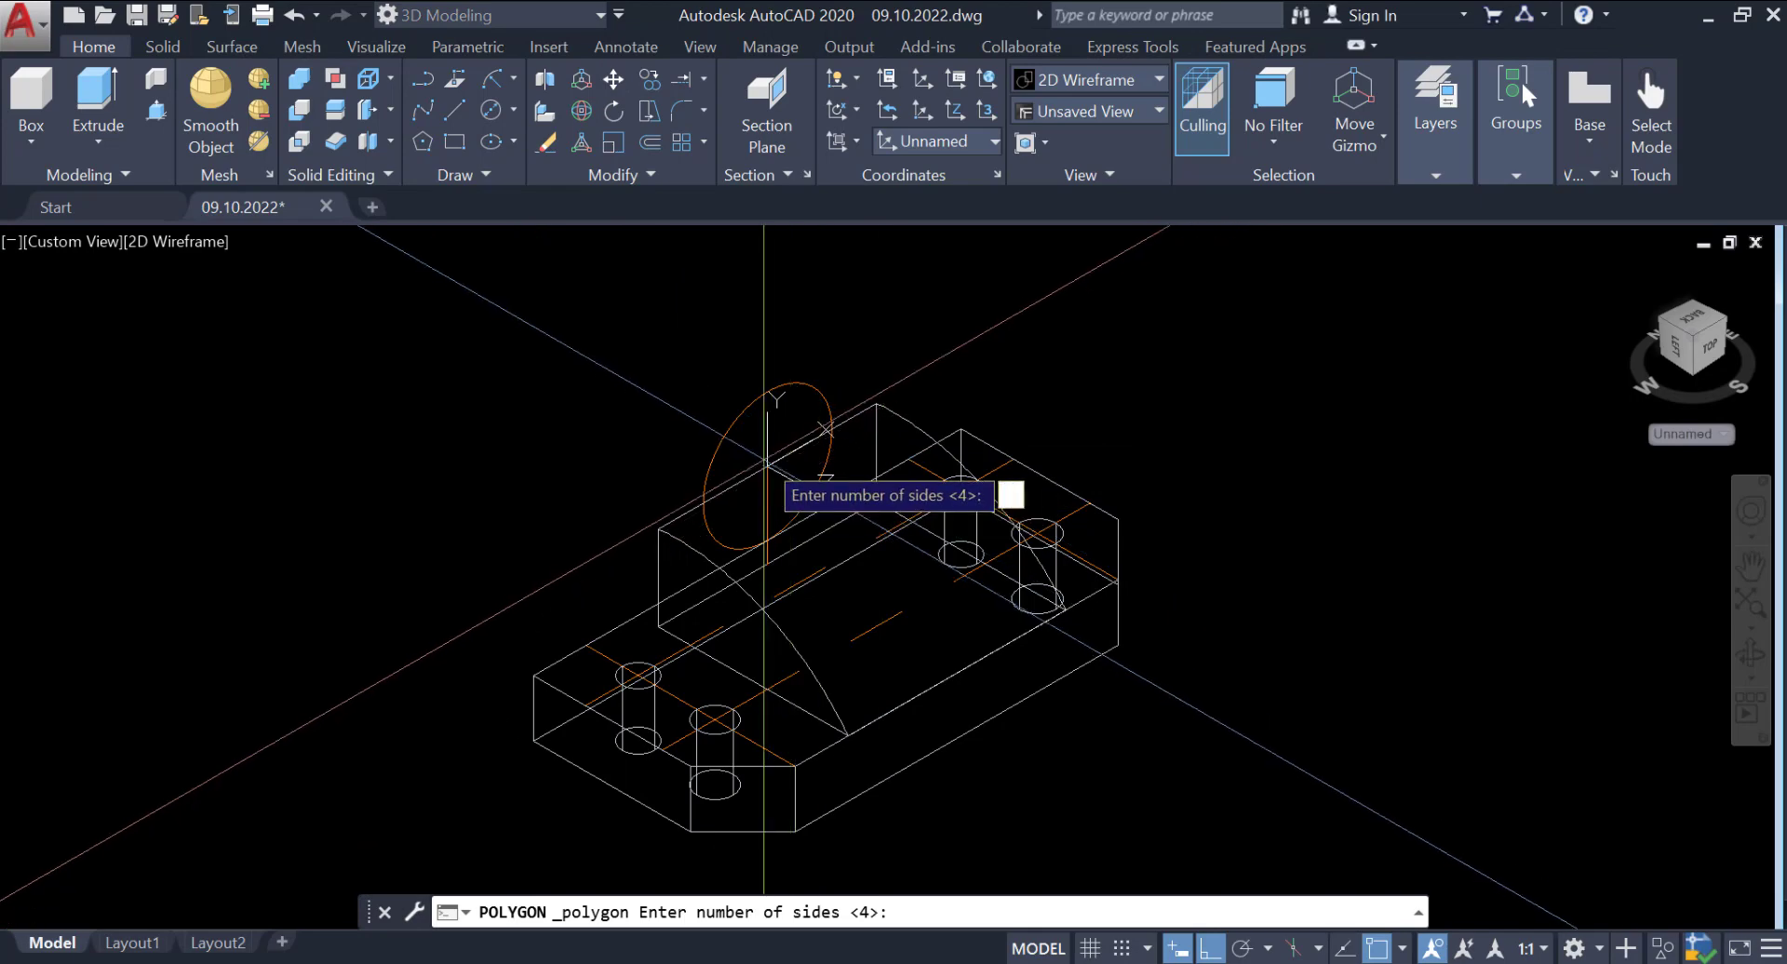
key(Return)
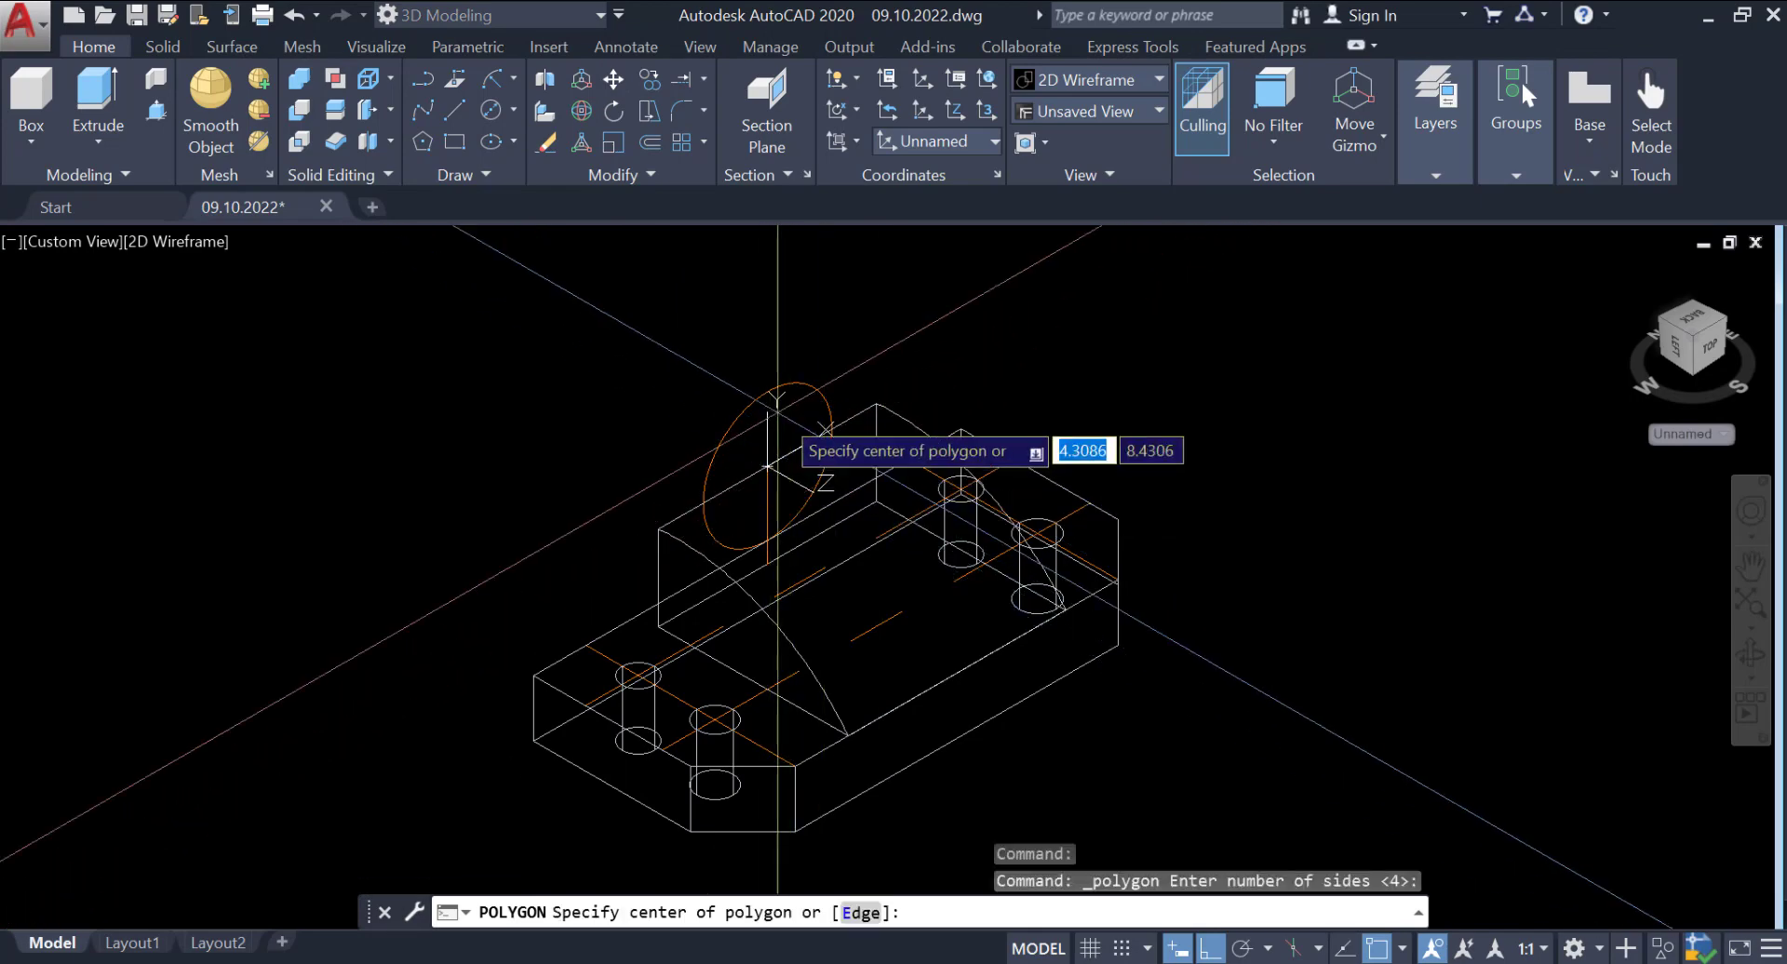
click(766, 468)
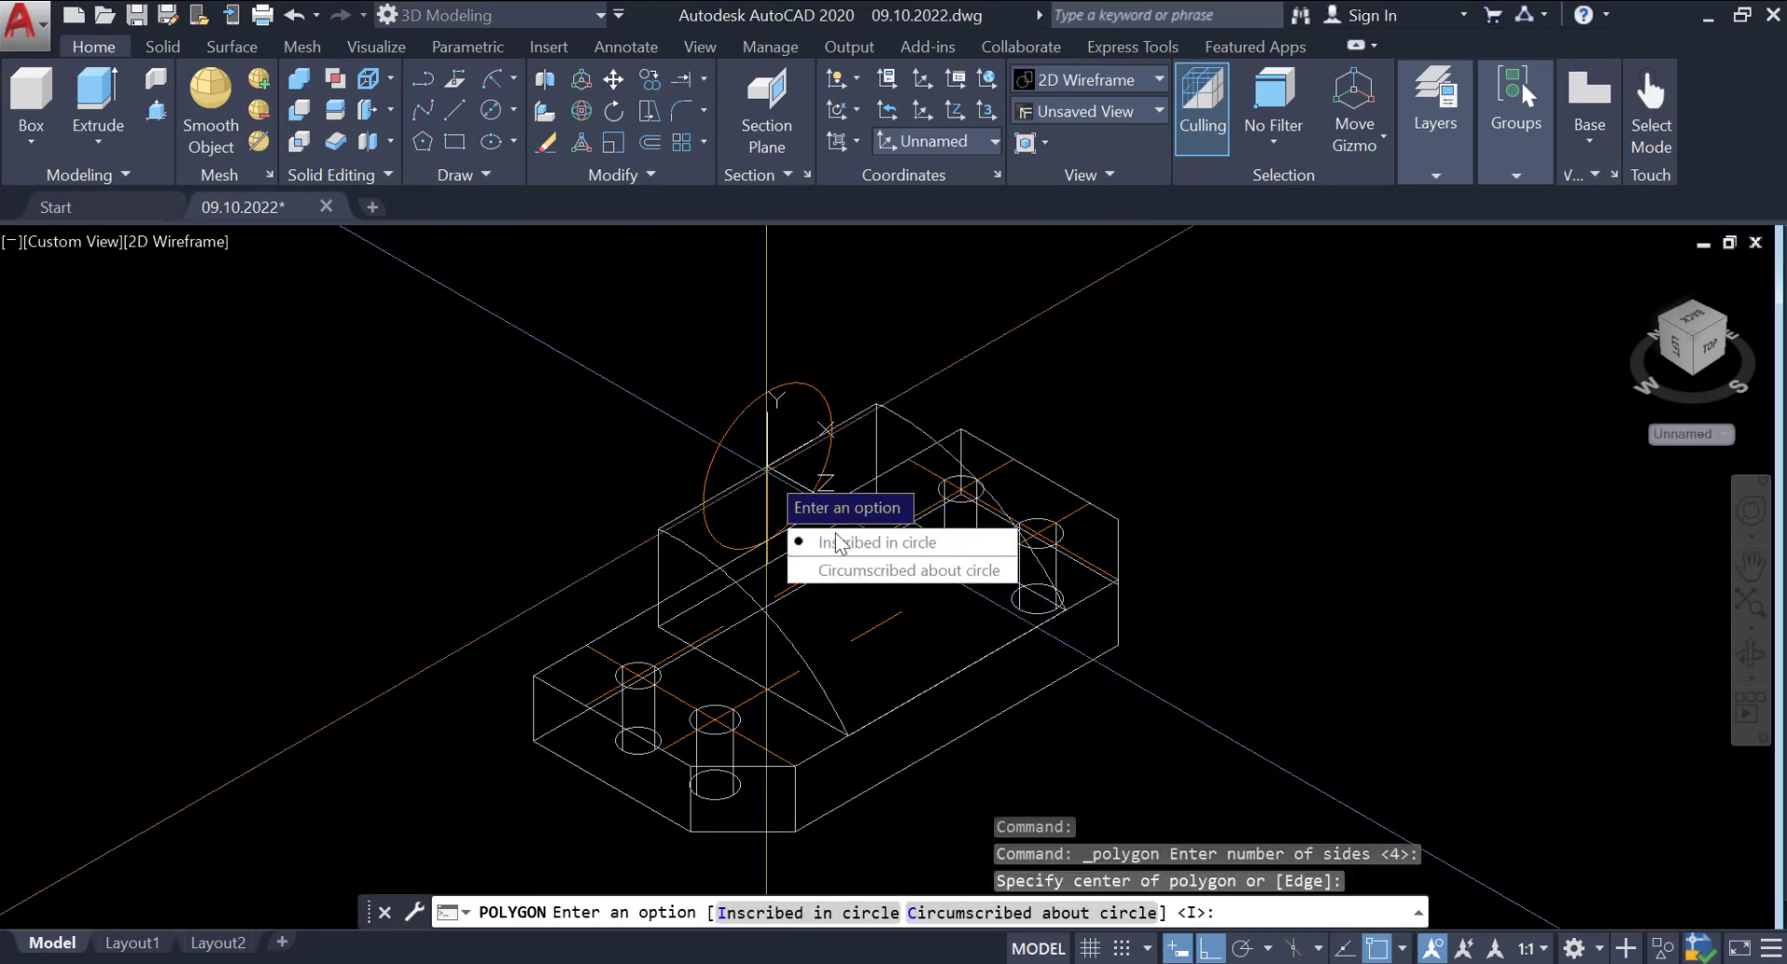
click(864, 572)
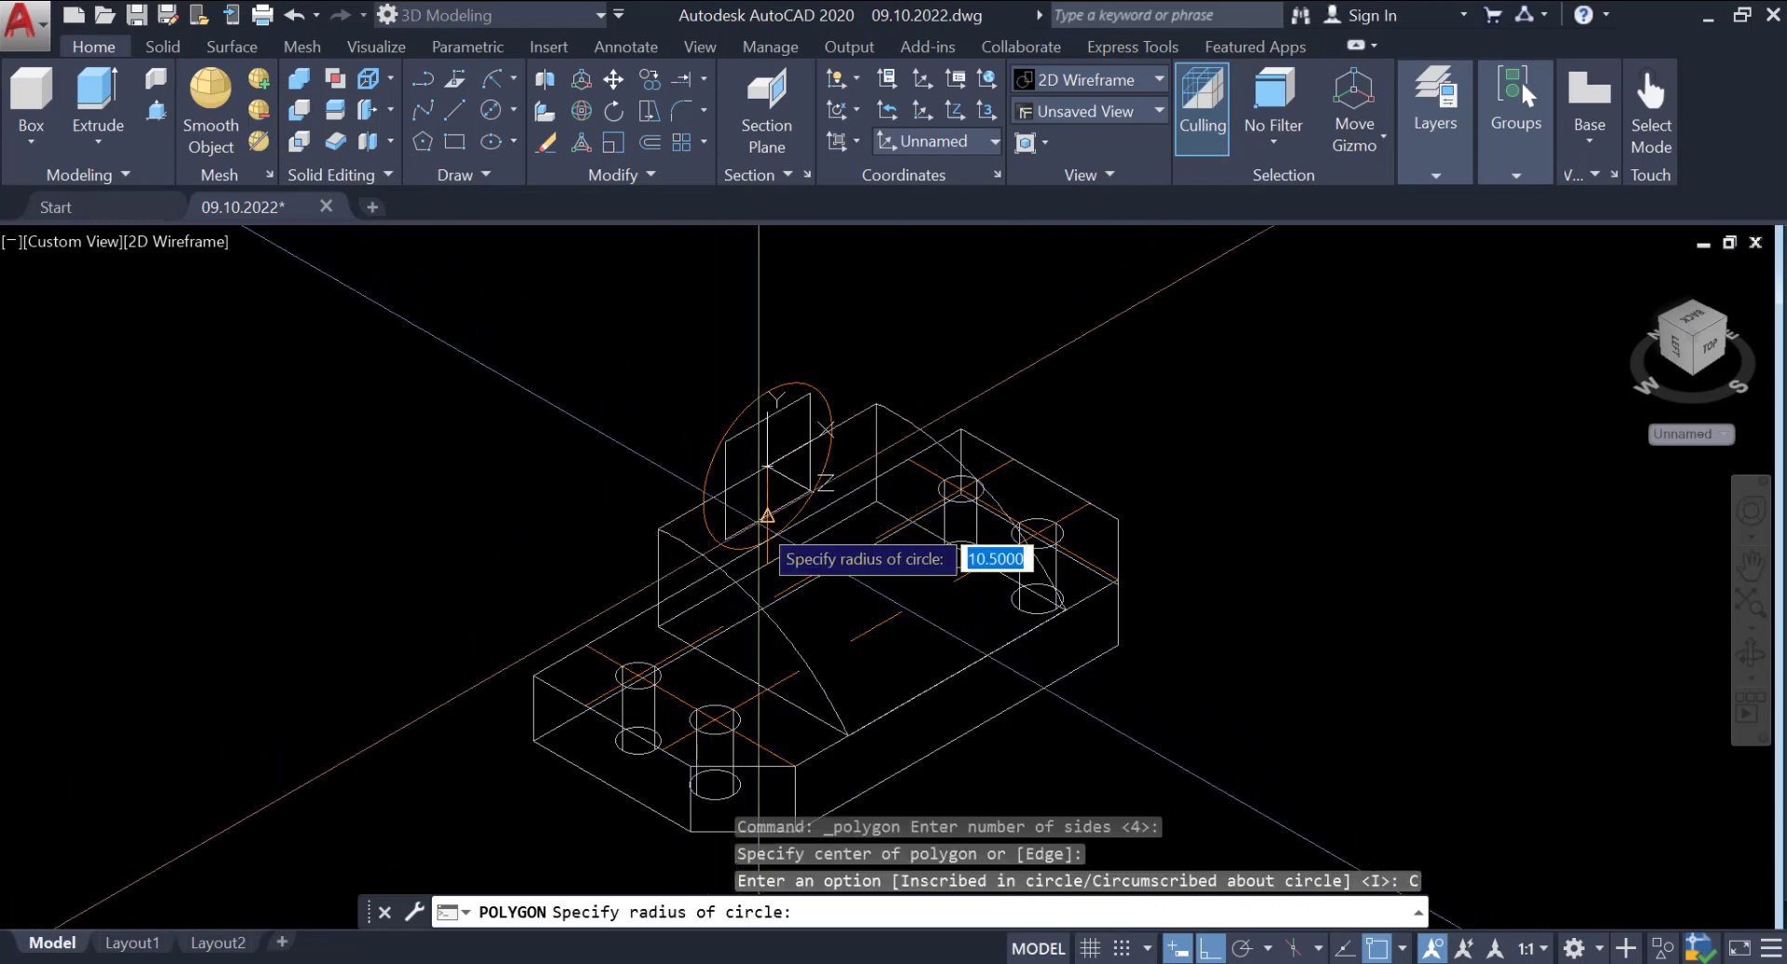
click(766, 540)
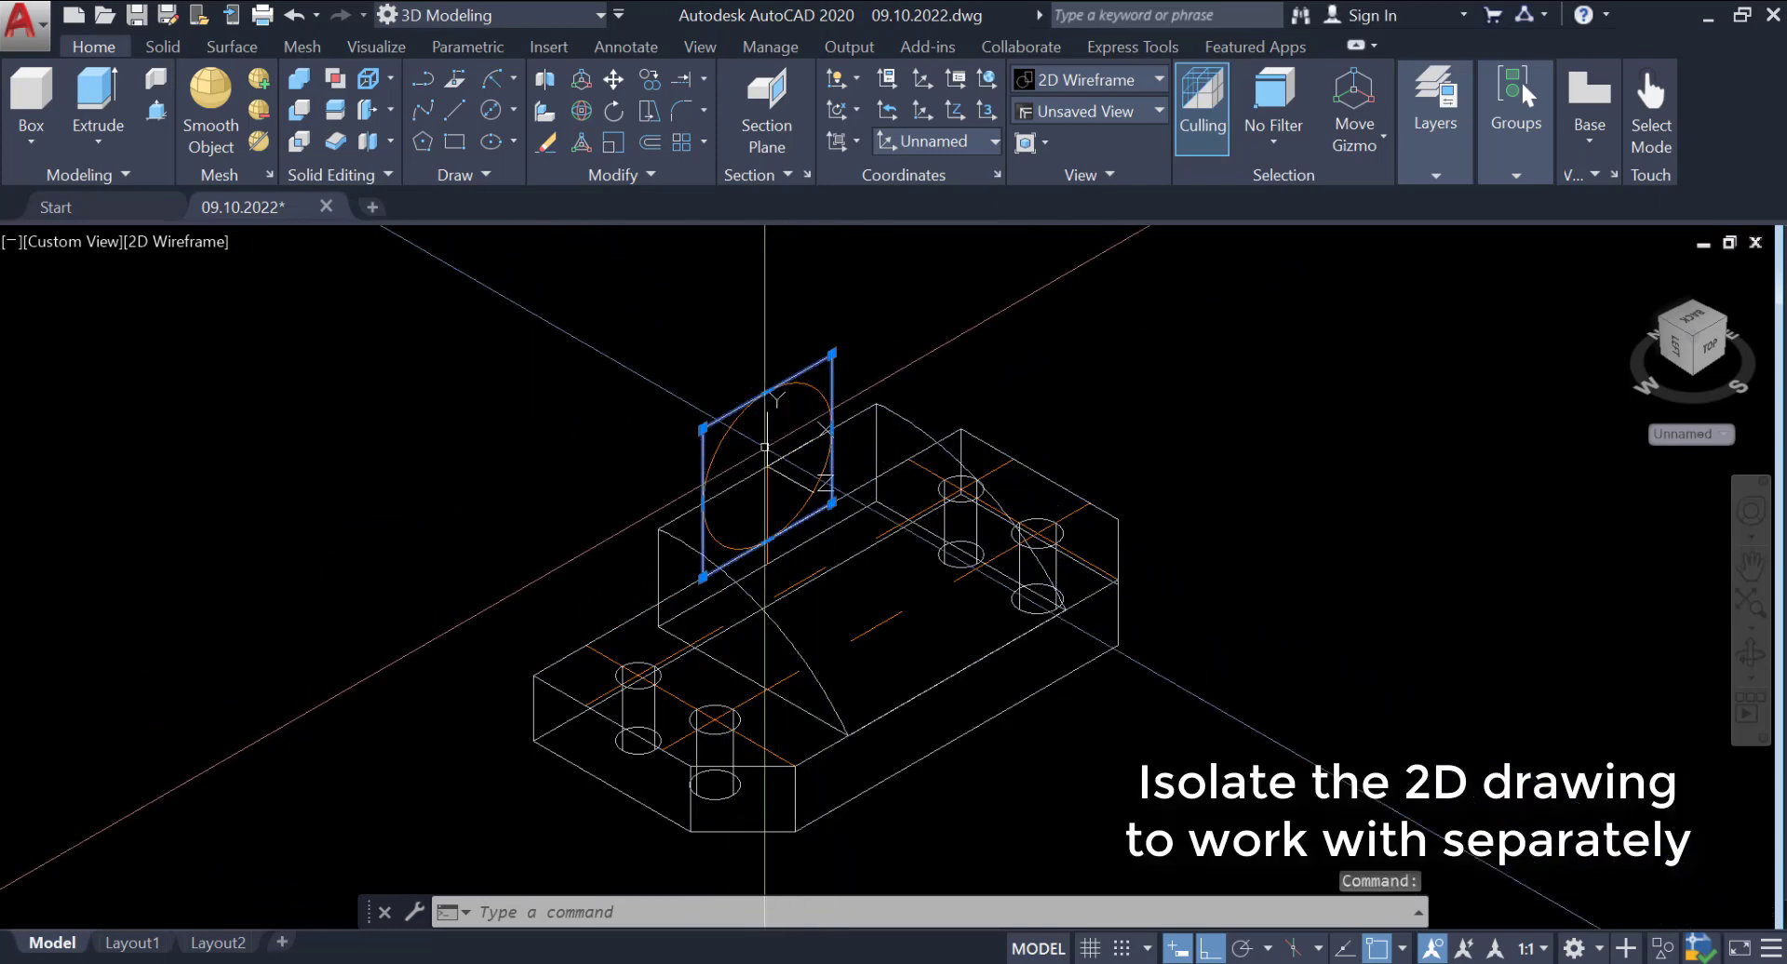
Isolate the square, circle and centre line and view them from the top.
click(768, 507)
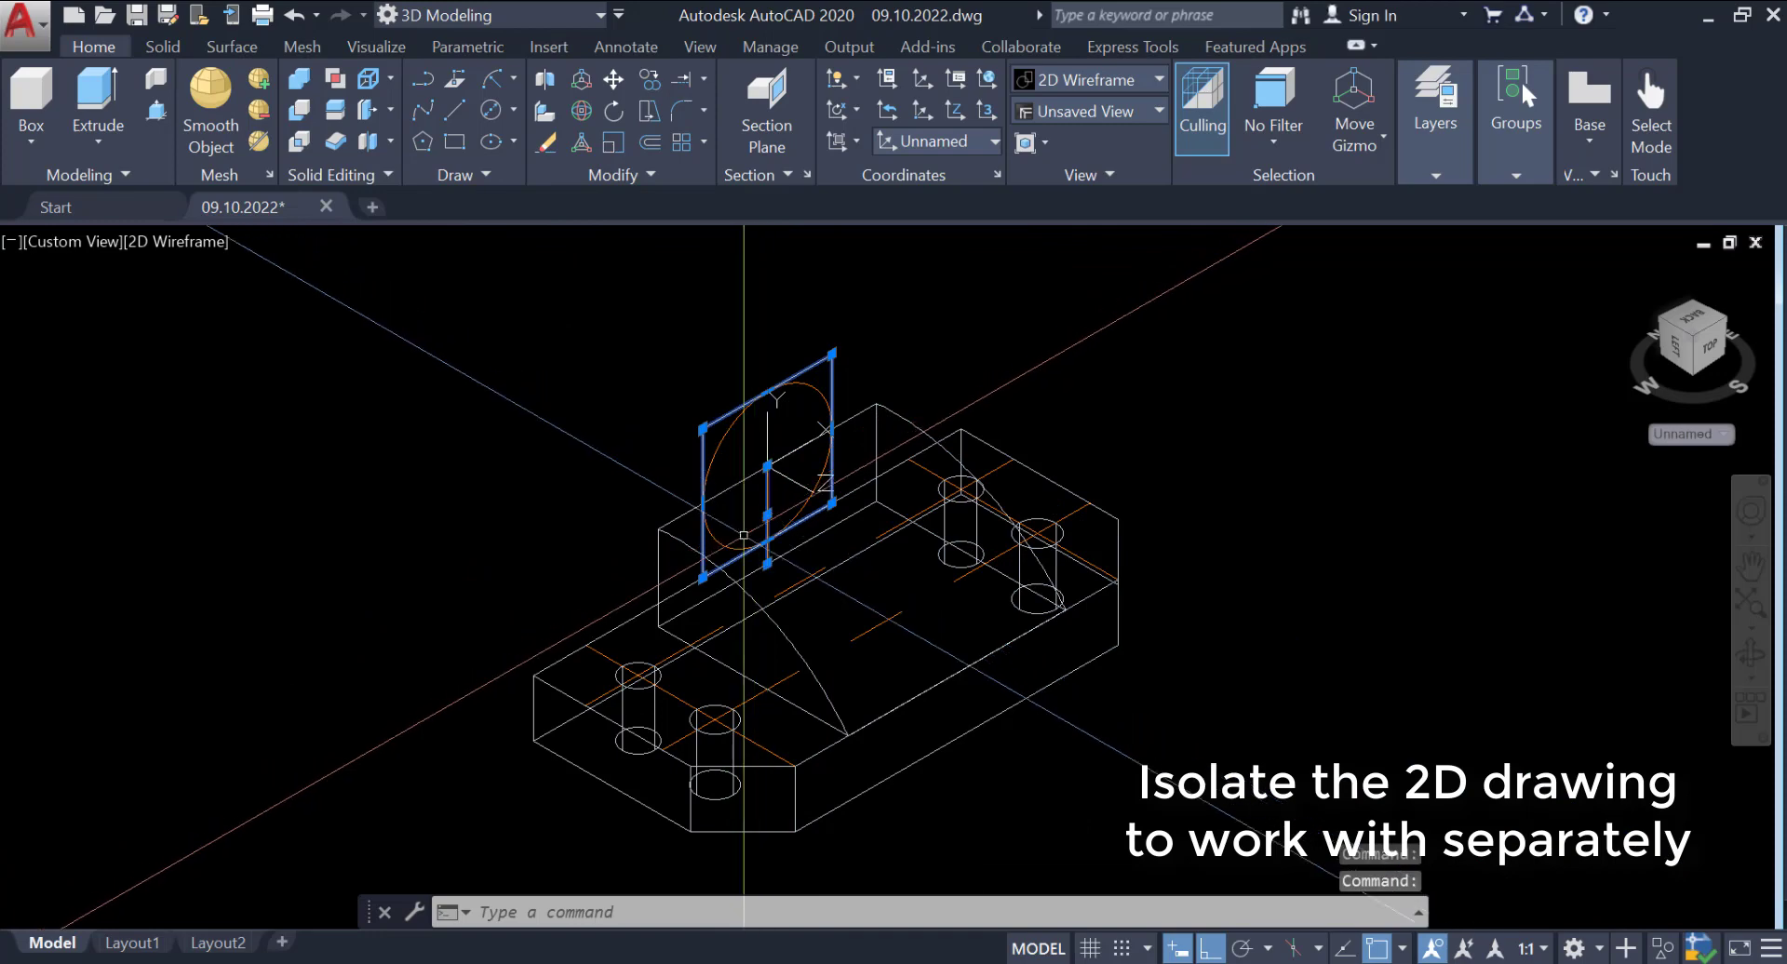
right_click(1068, 342)
mouse_move(1130, 452)
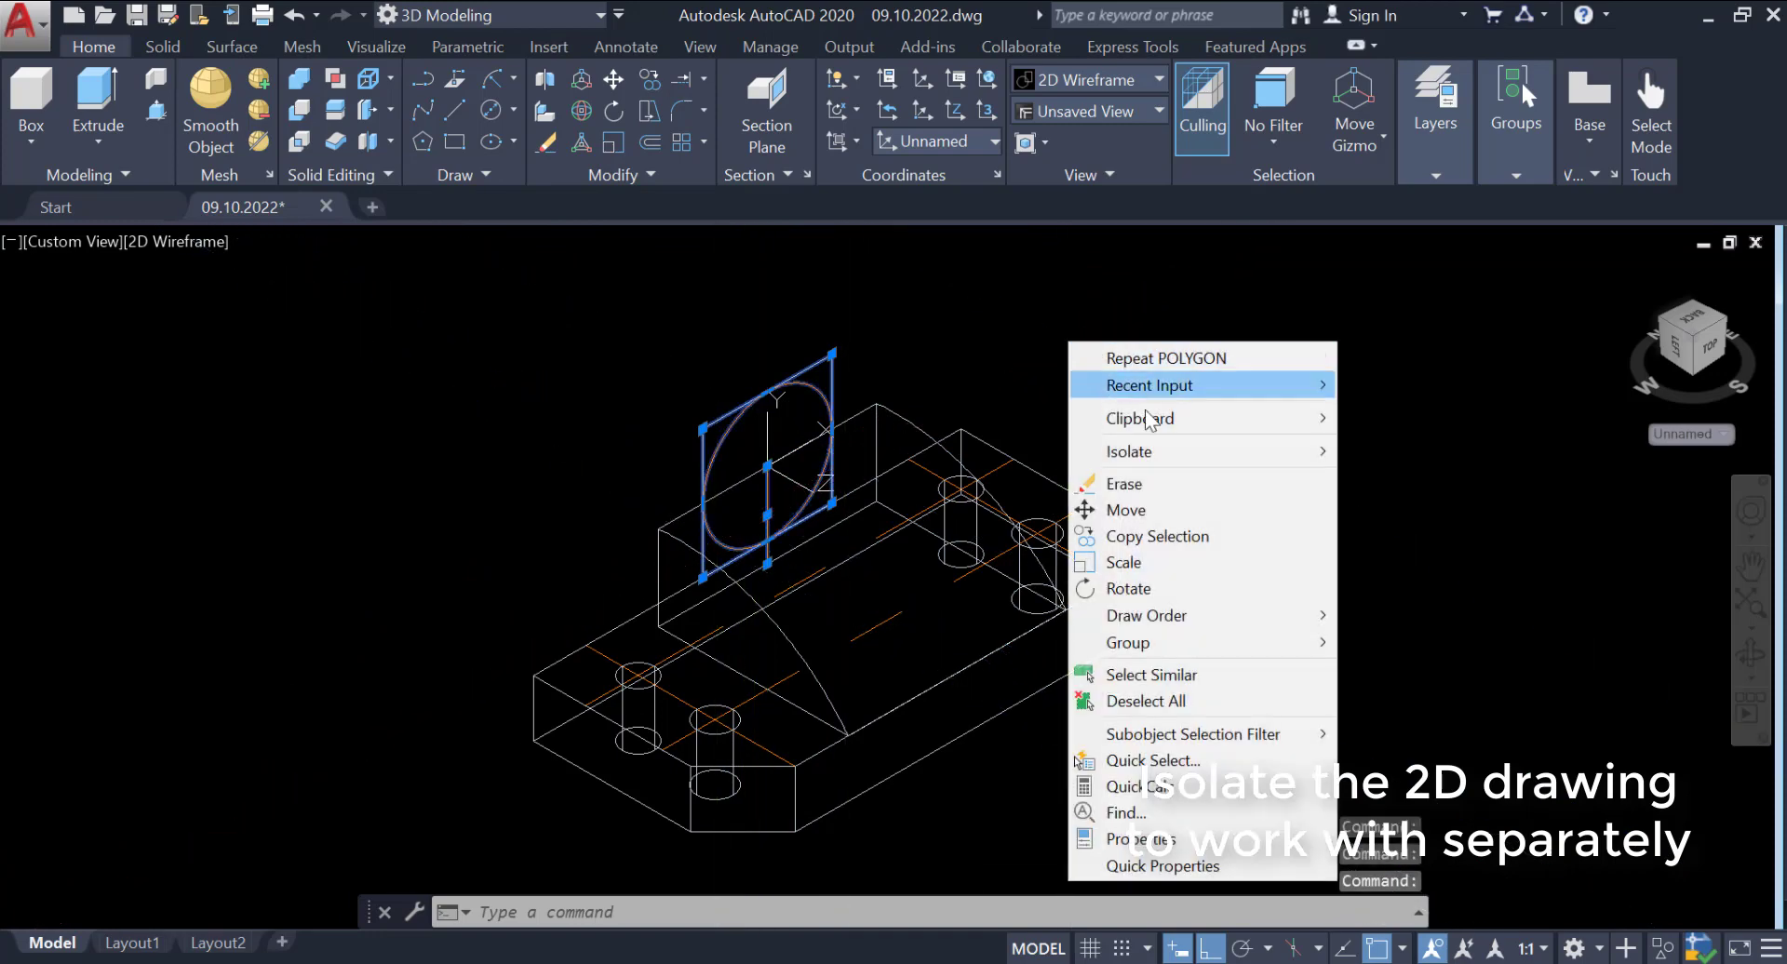
click(1417, 452)
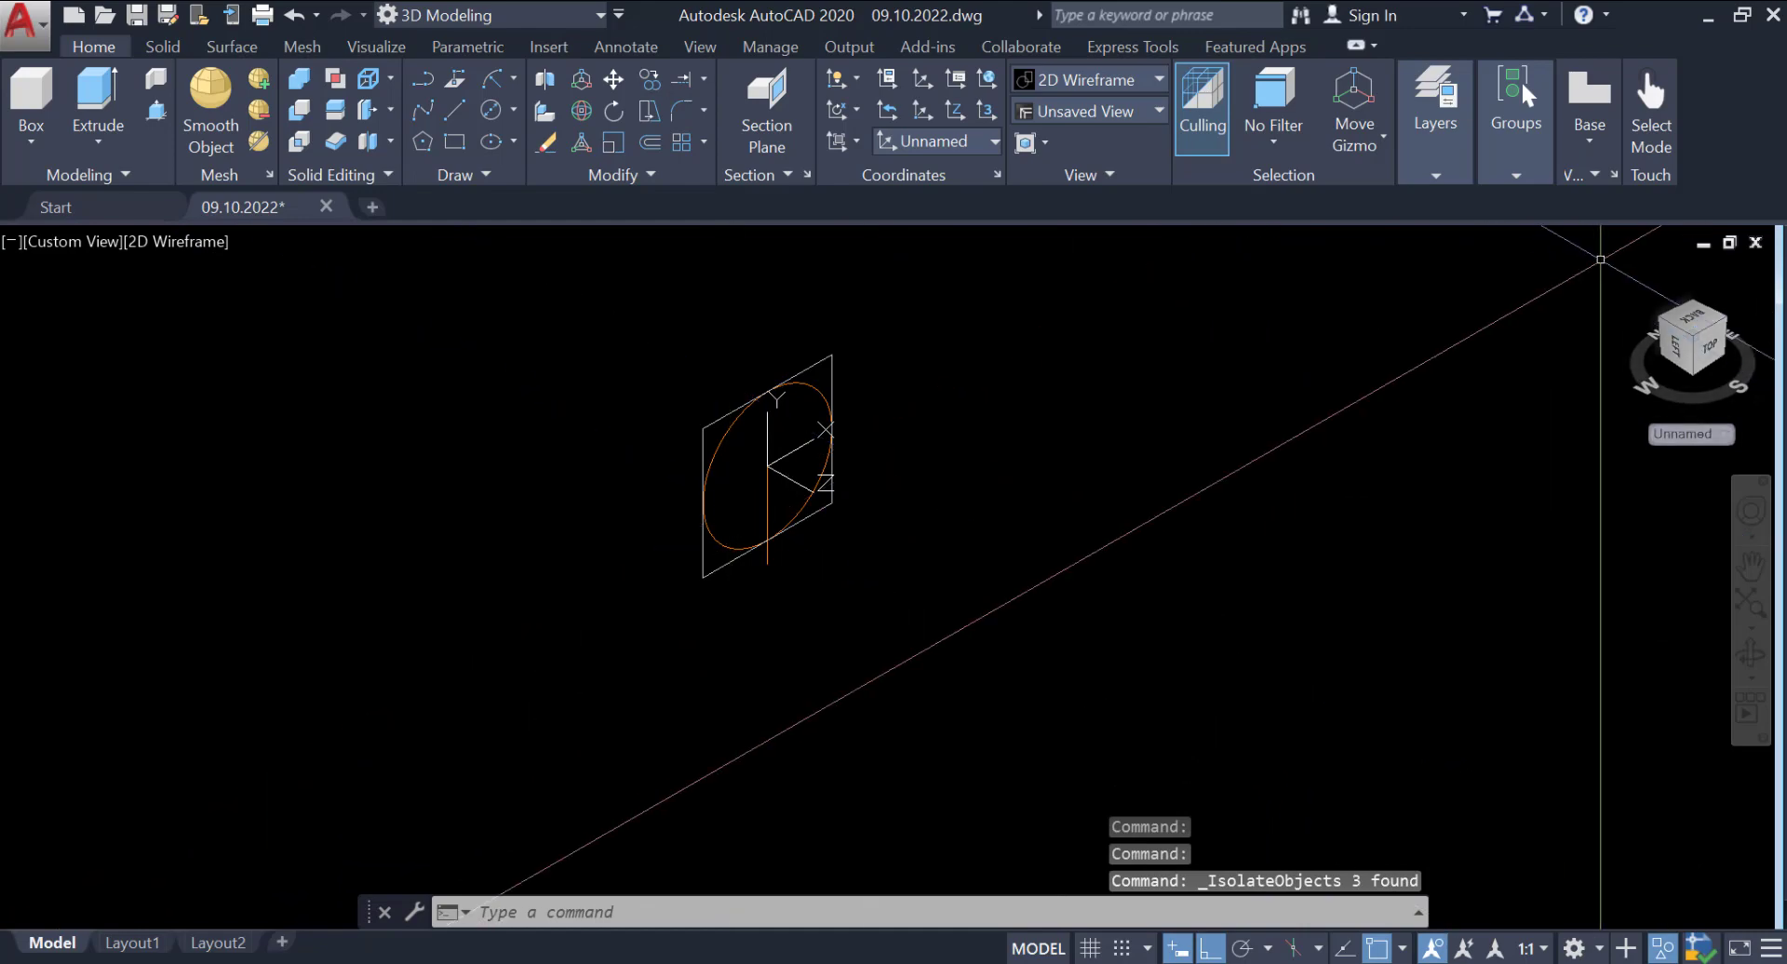
click(1695, 321)
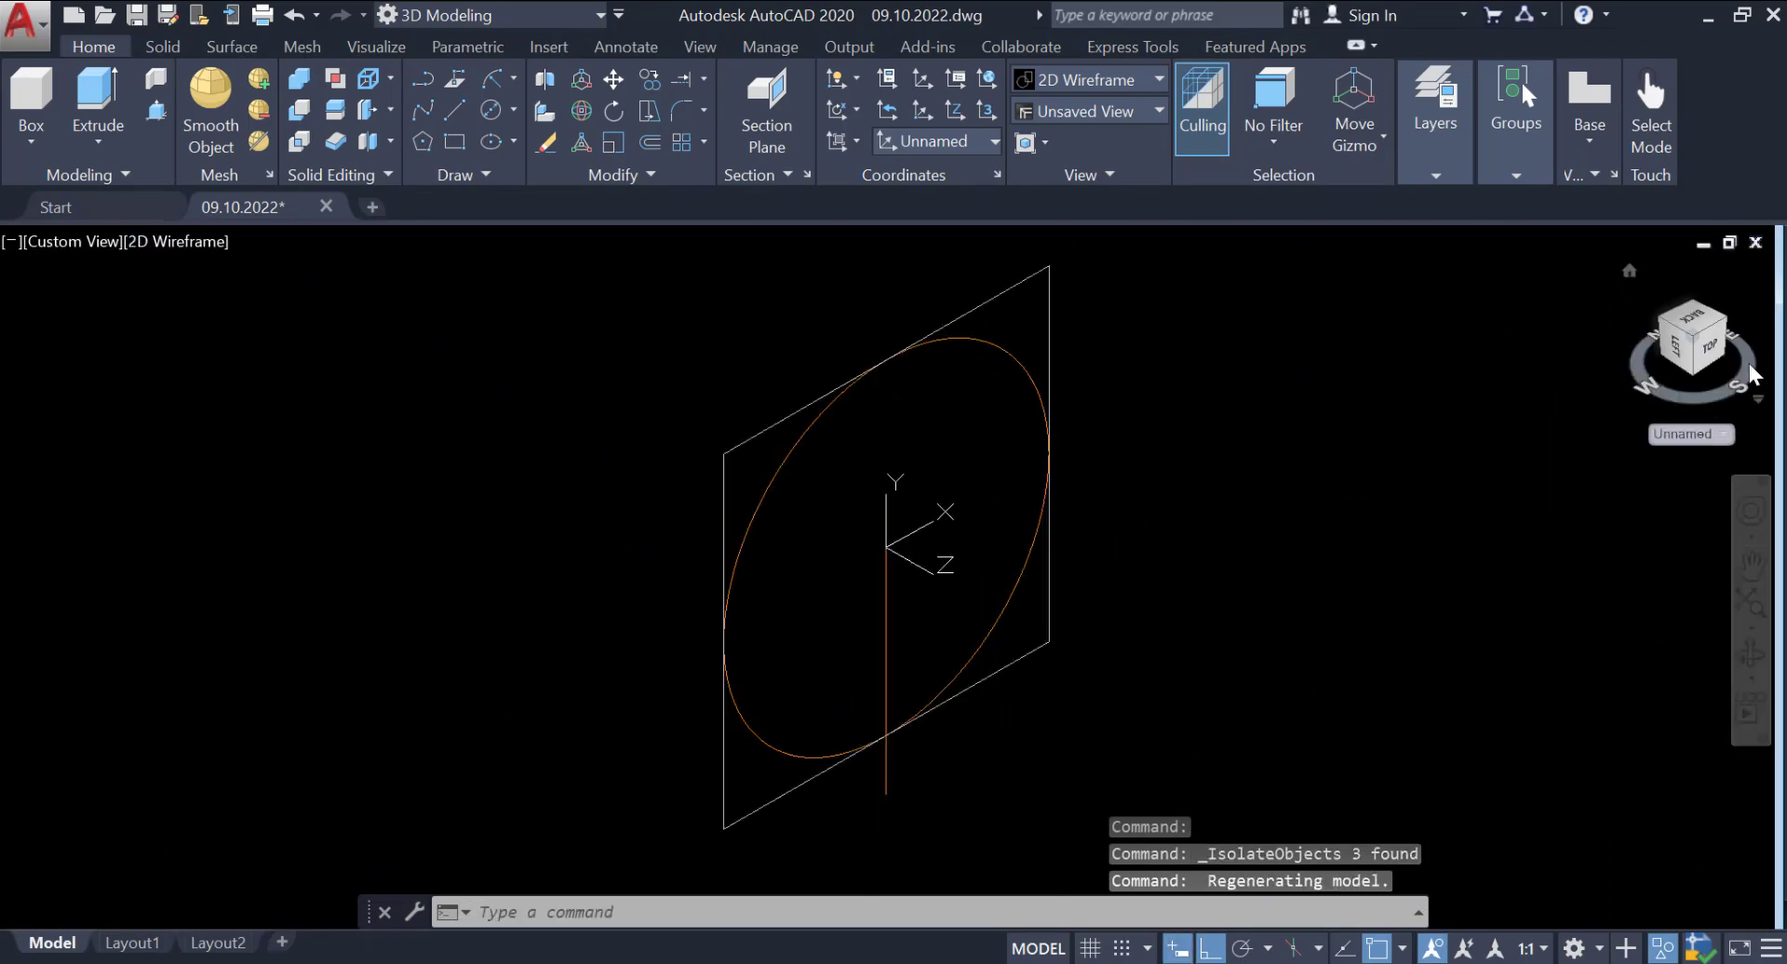
click(1719, 359)
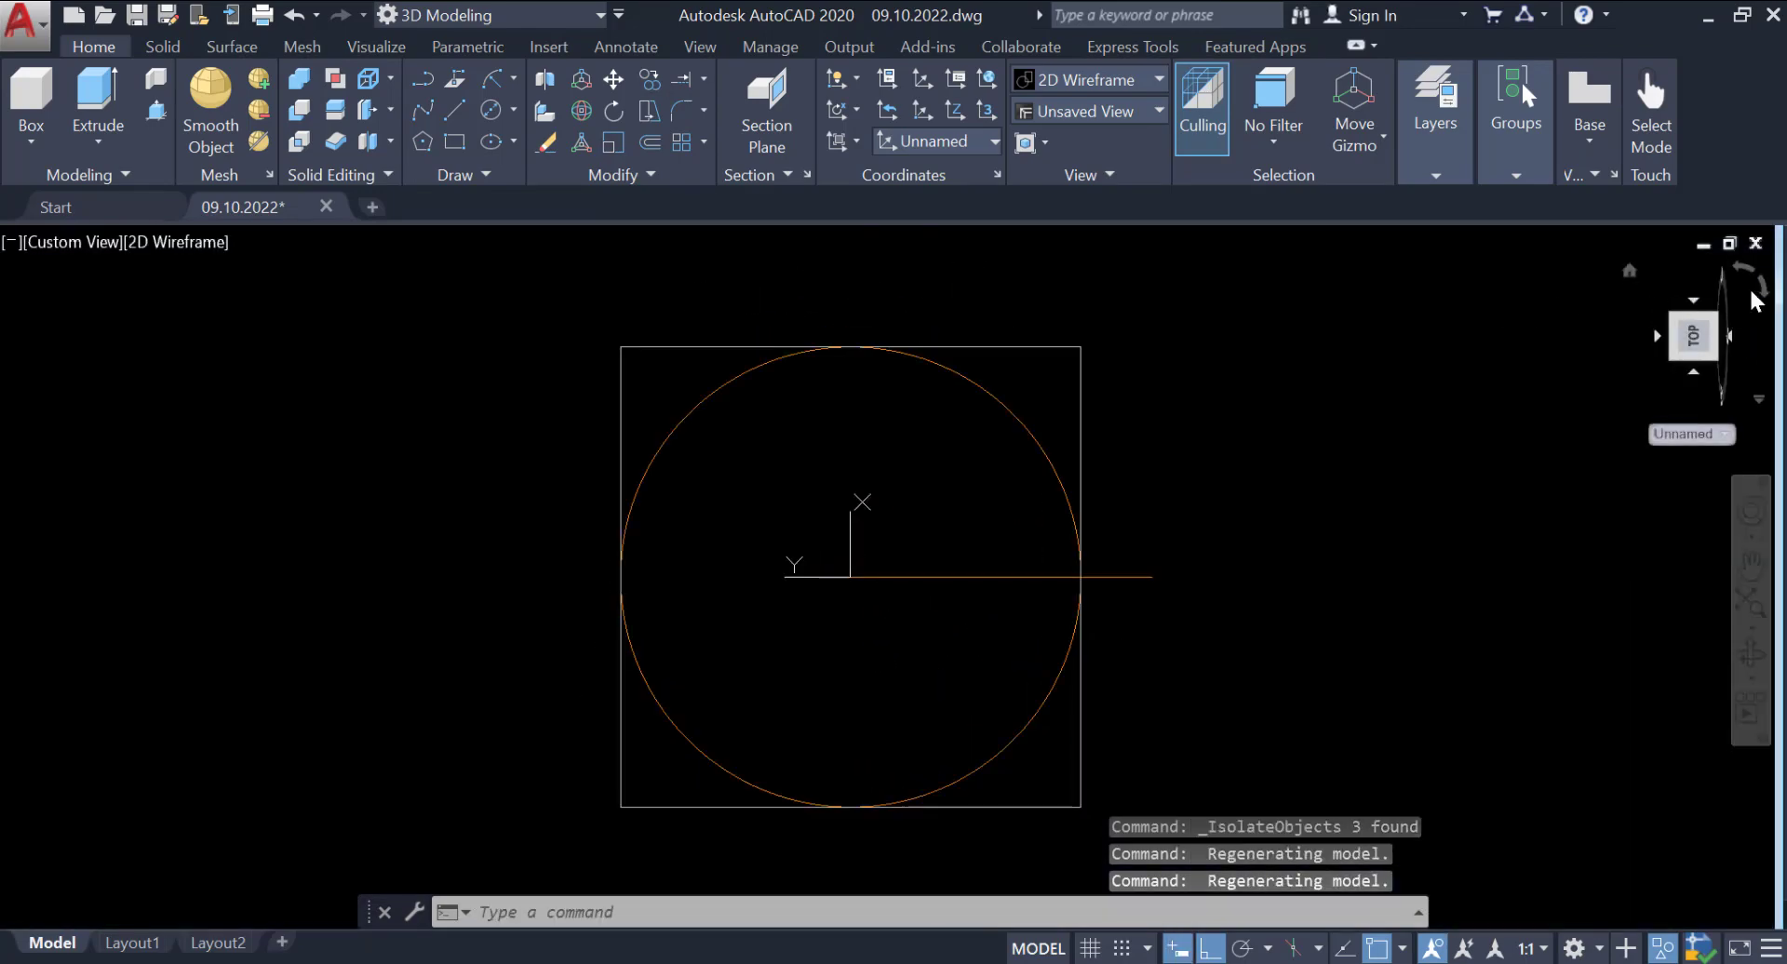
click(1760, 292)
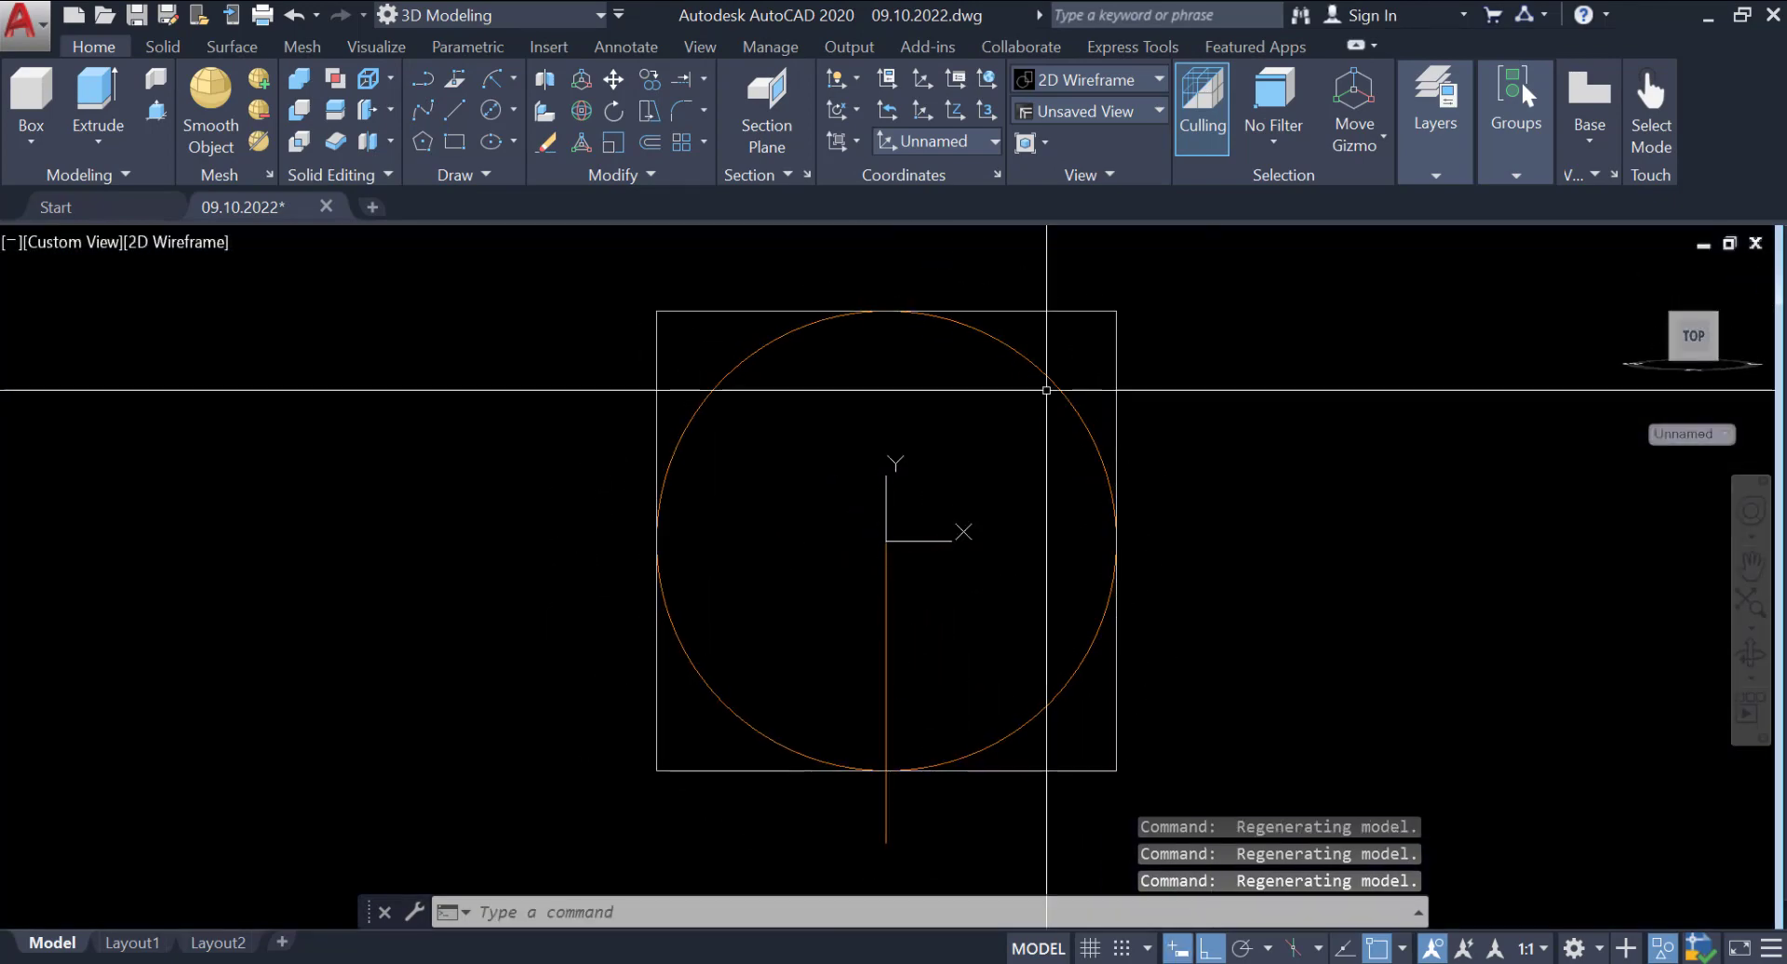
Set a 3-point UCS at the square's bottom-left corner along its edges, then select the square.
click(924, 86)
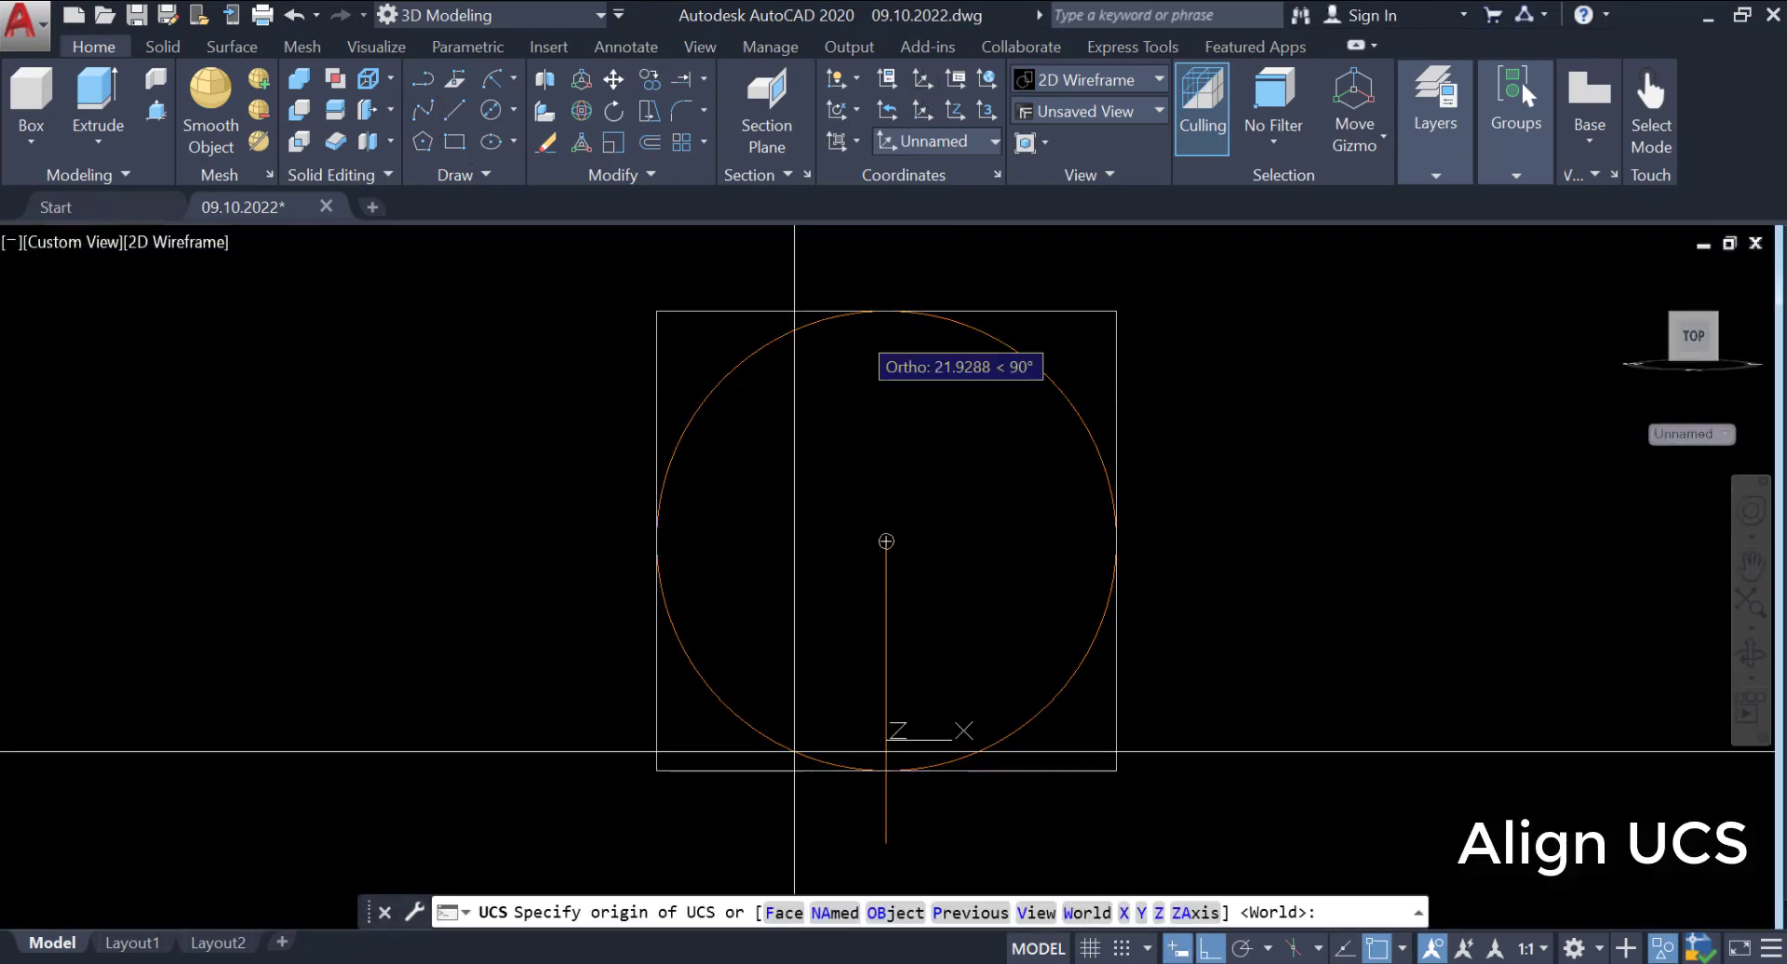
click(656, 771)
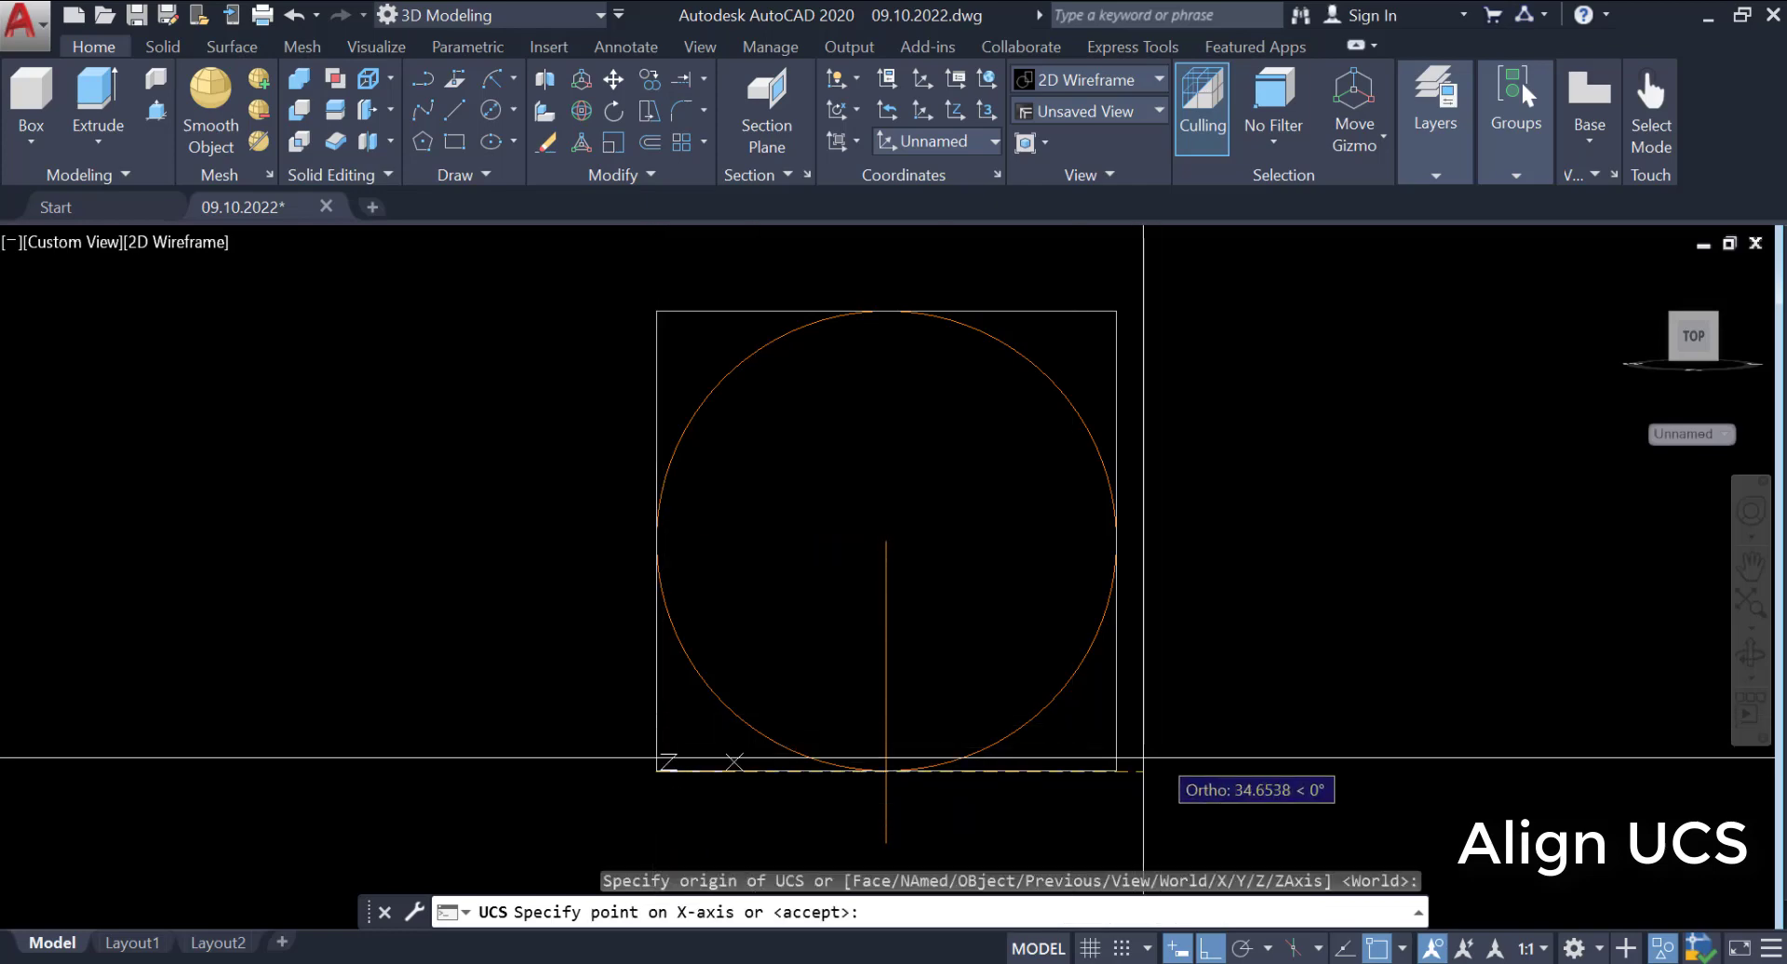
click(1116, 771)
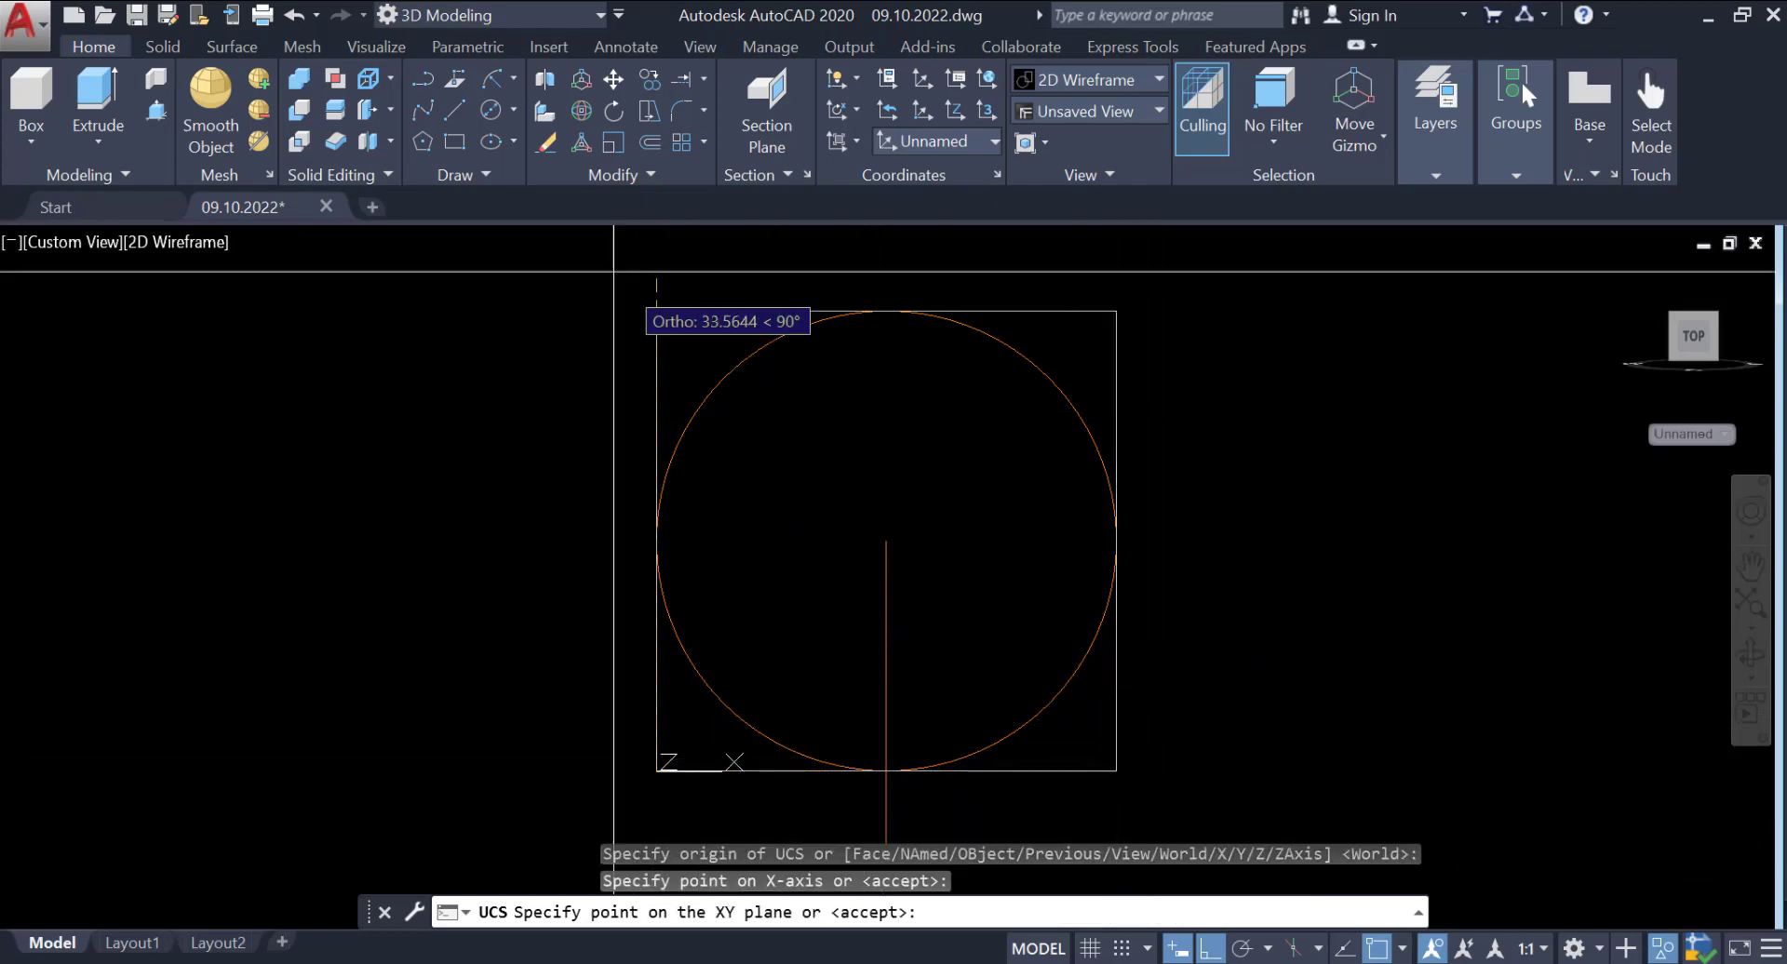
click(656, 310)
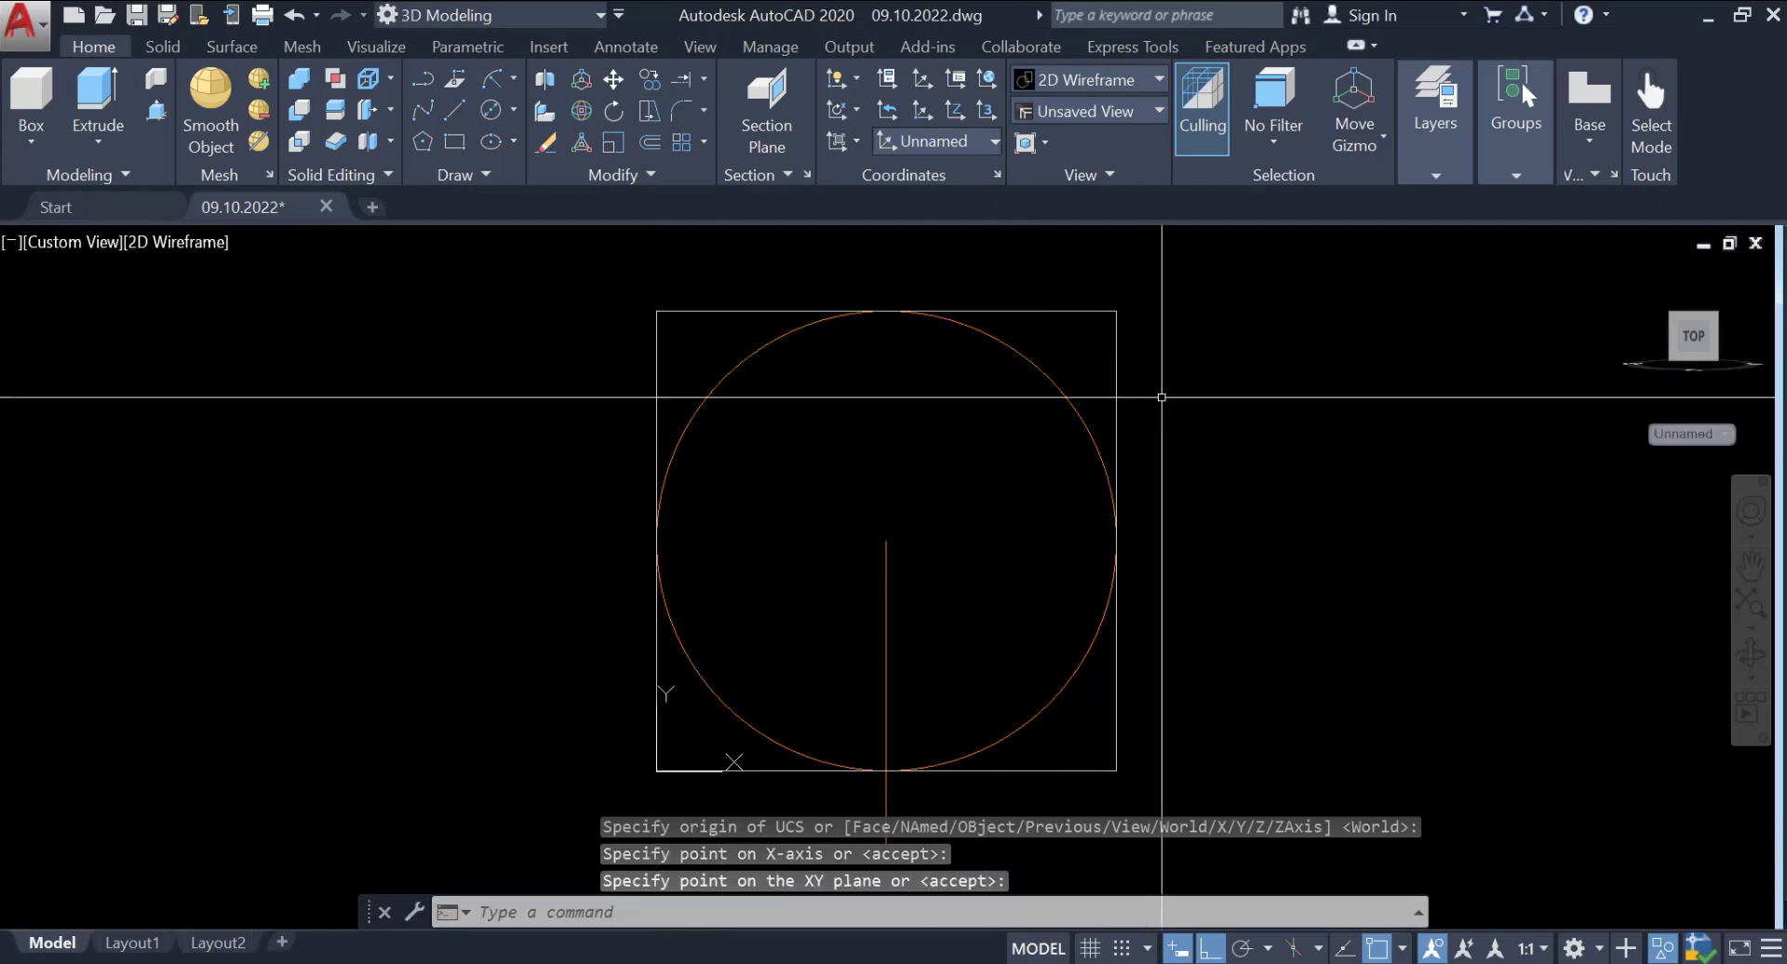
key(Escape)
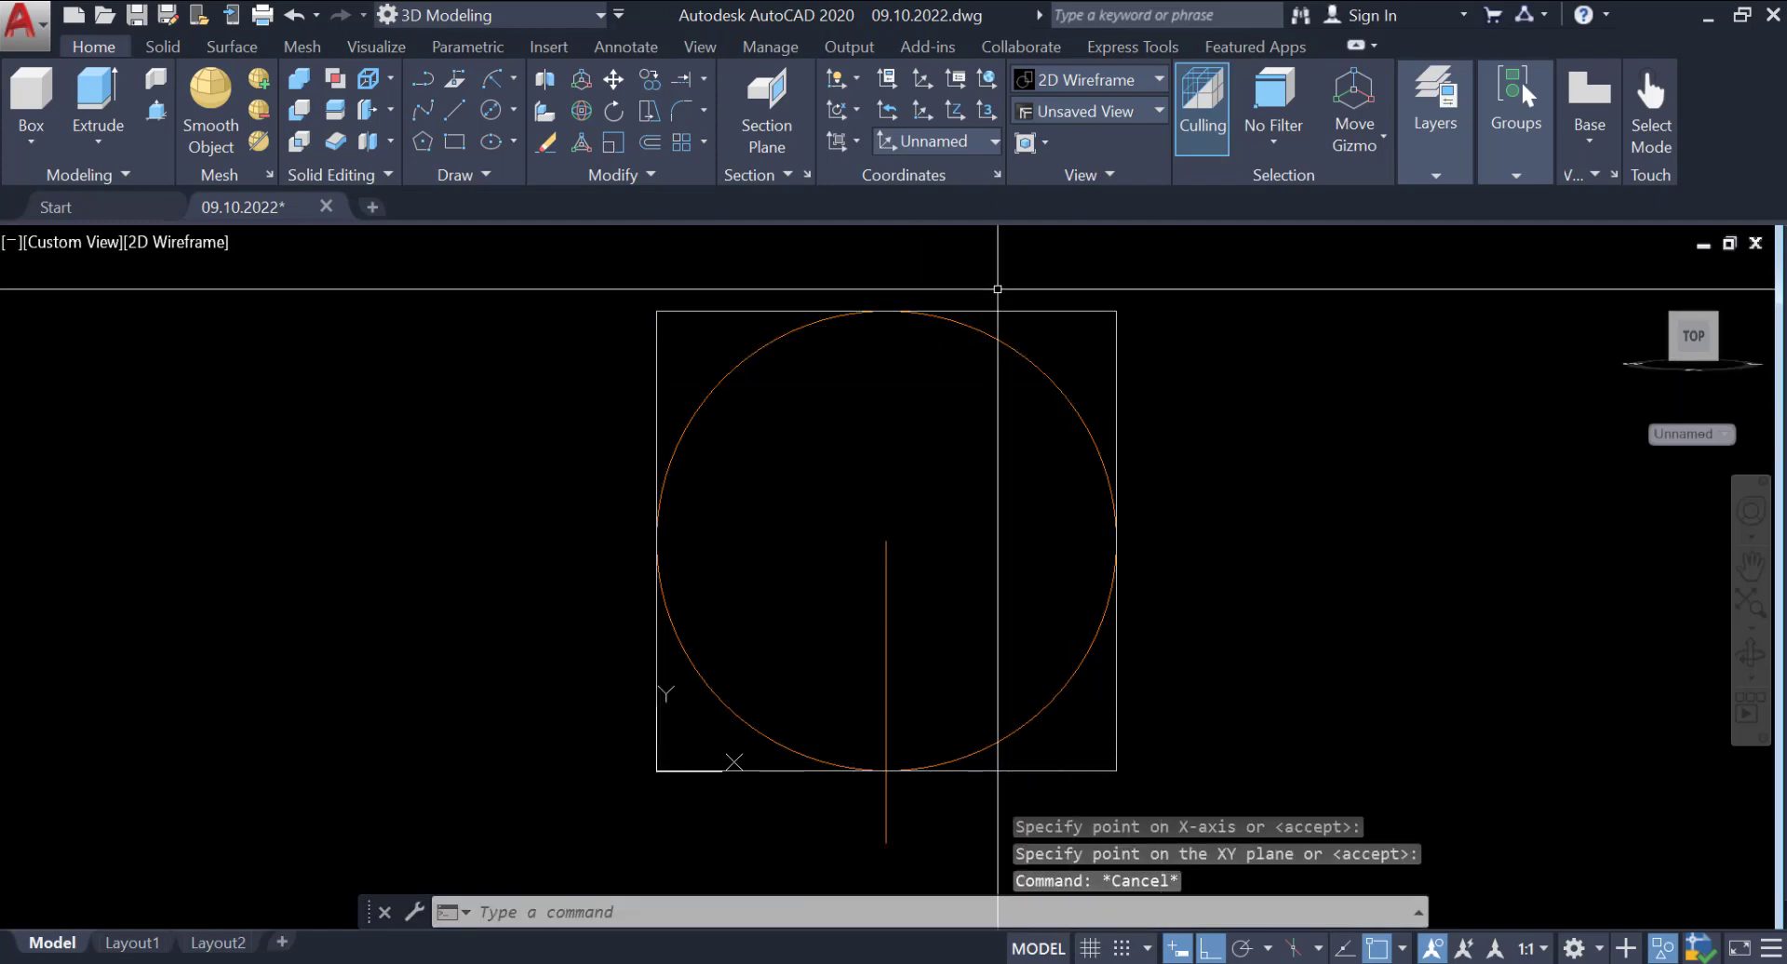
click(1009, 317)
click(1013, 305)
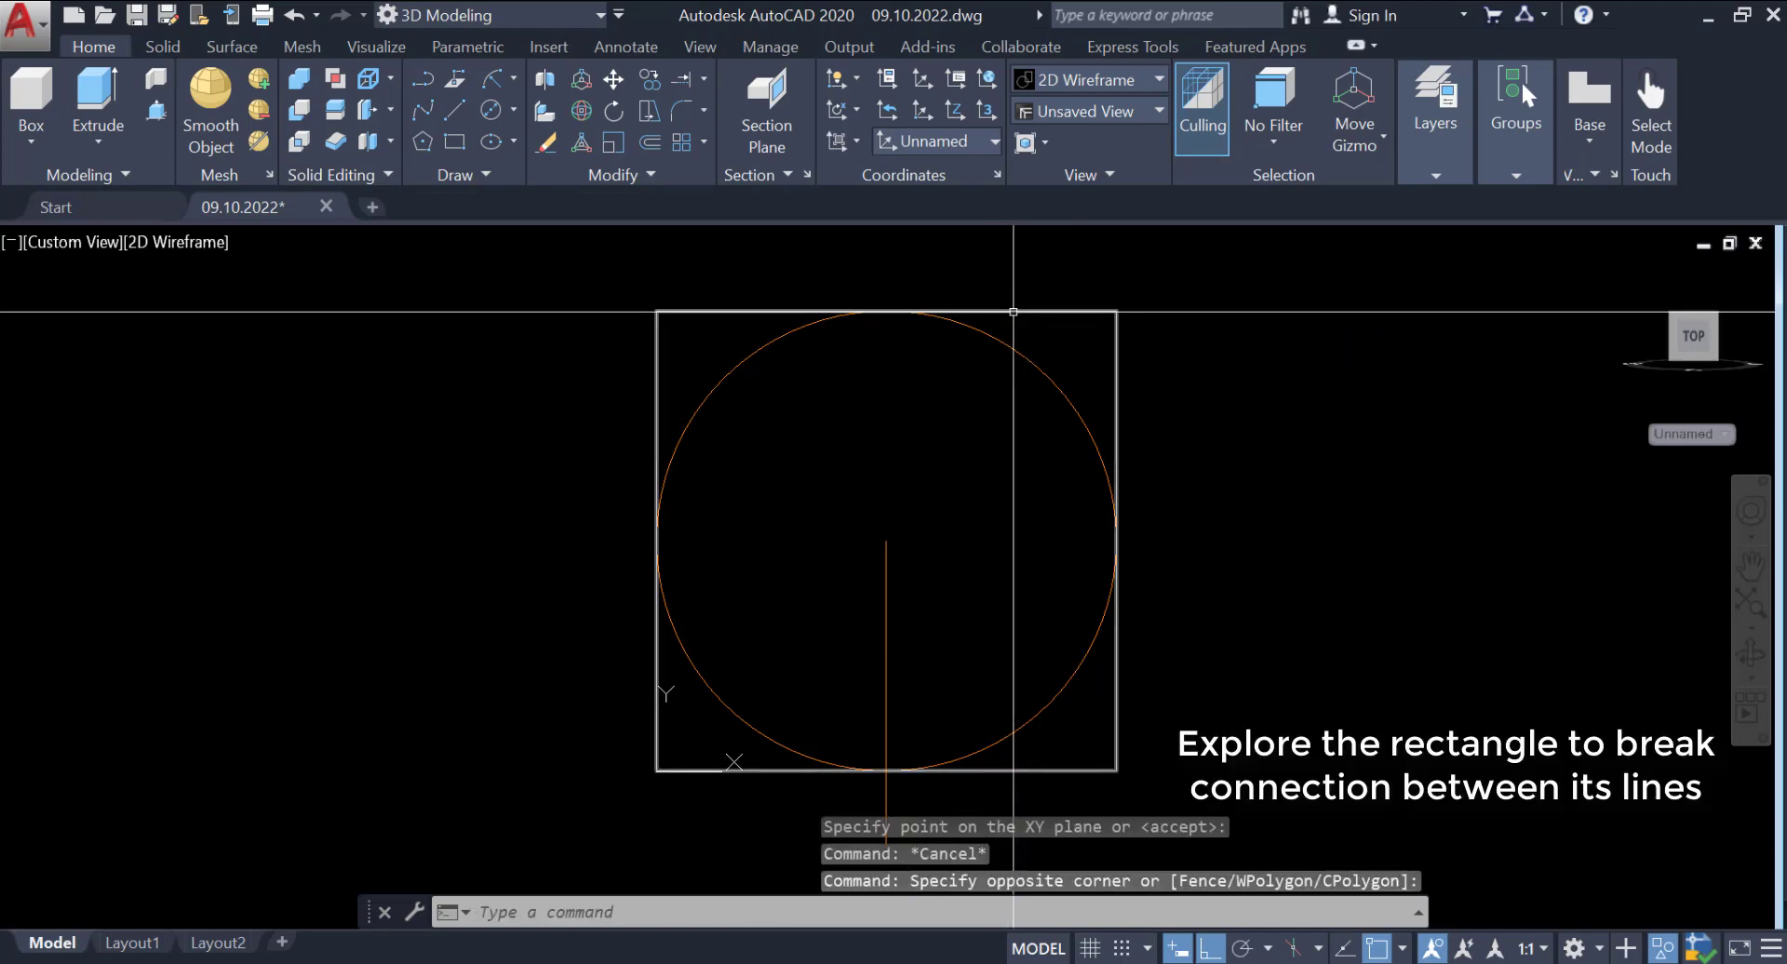
Explode the square and trim its bottom edge to the right of the centre line.
click(600, 173)
click(609, 204)
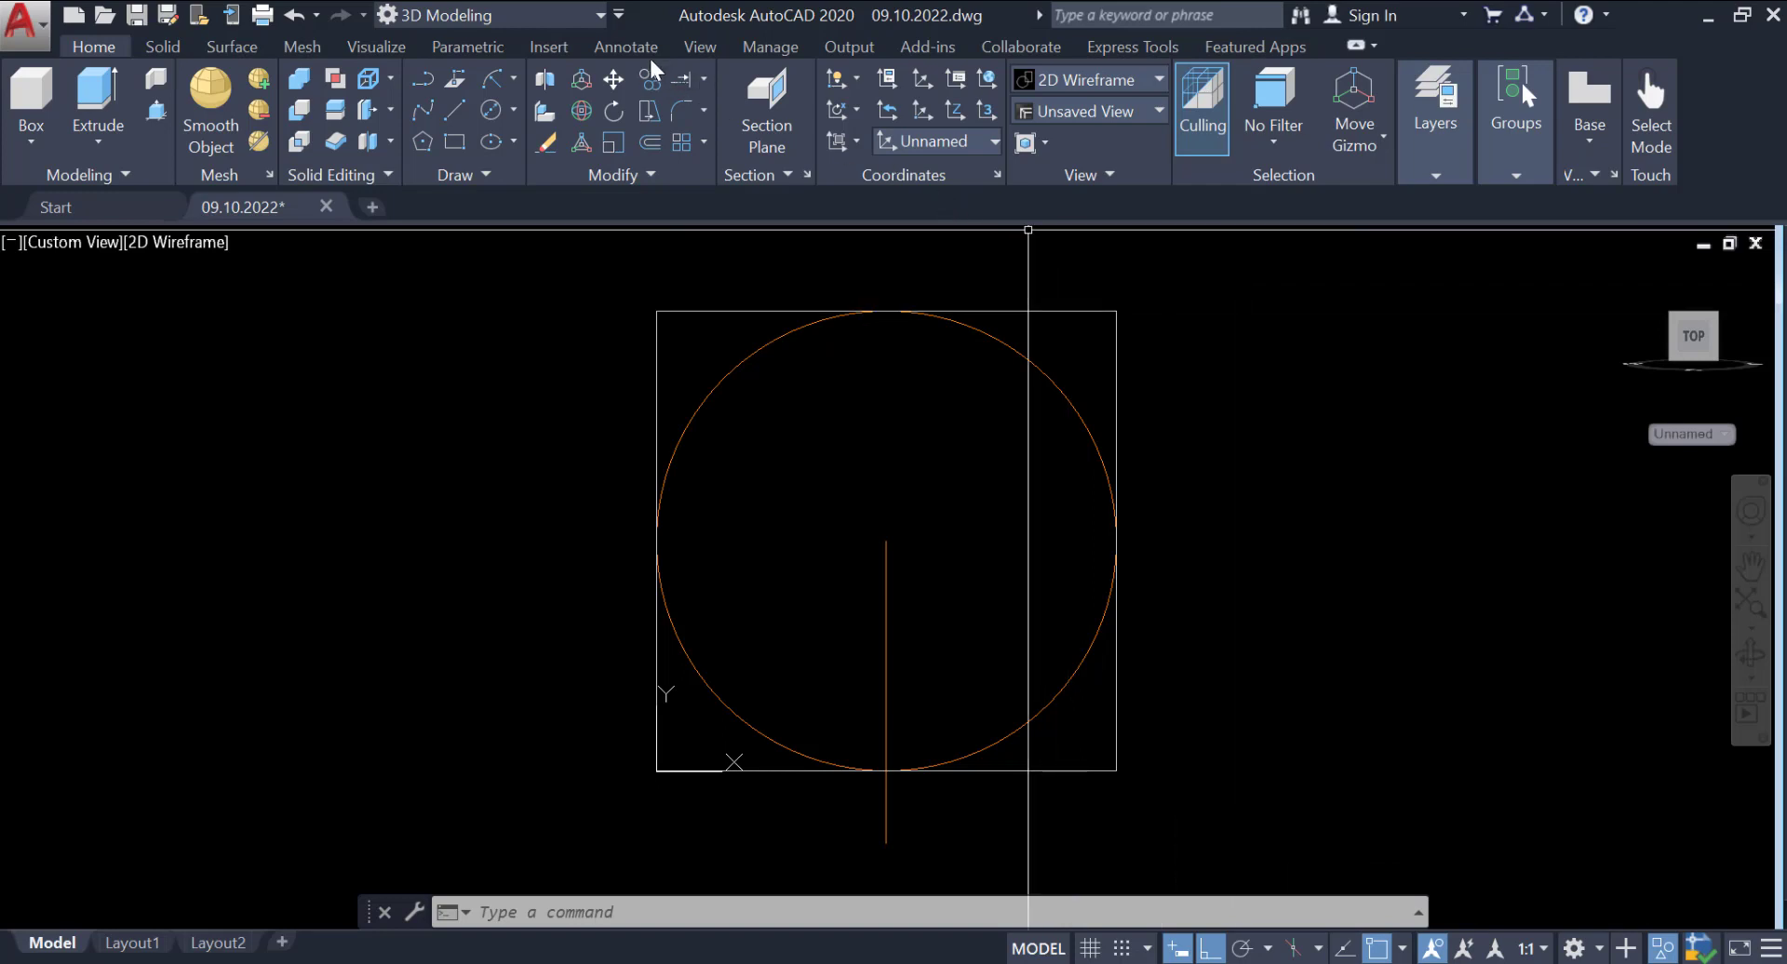
click(703, 79)
click(689, 125)
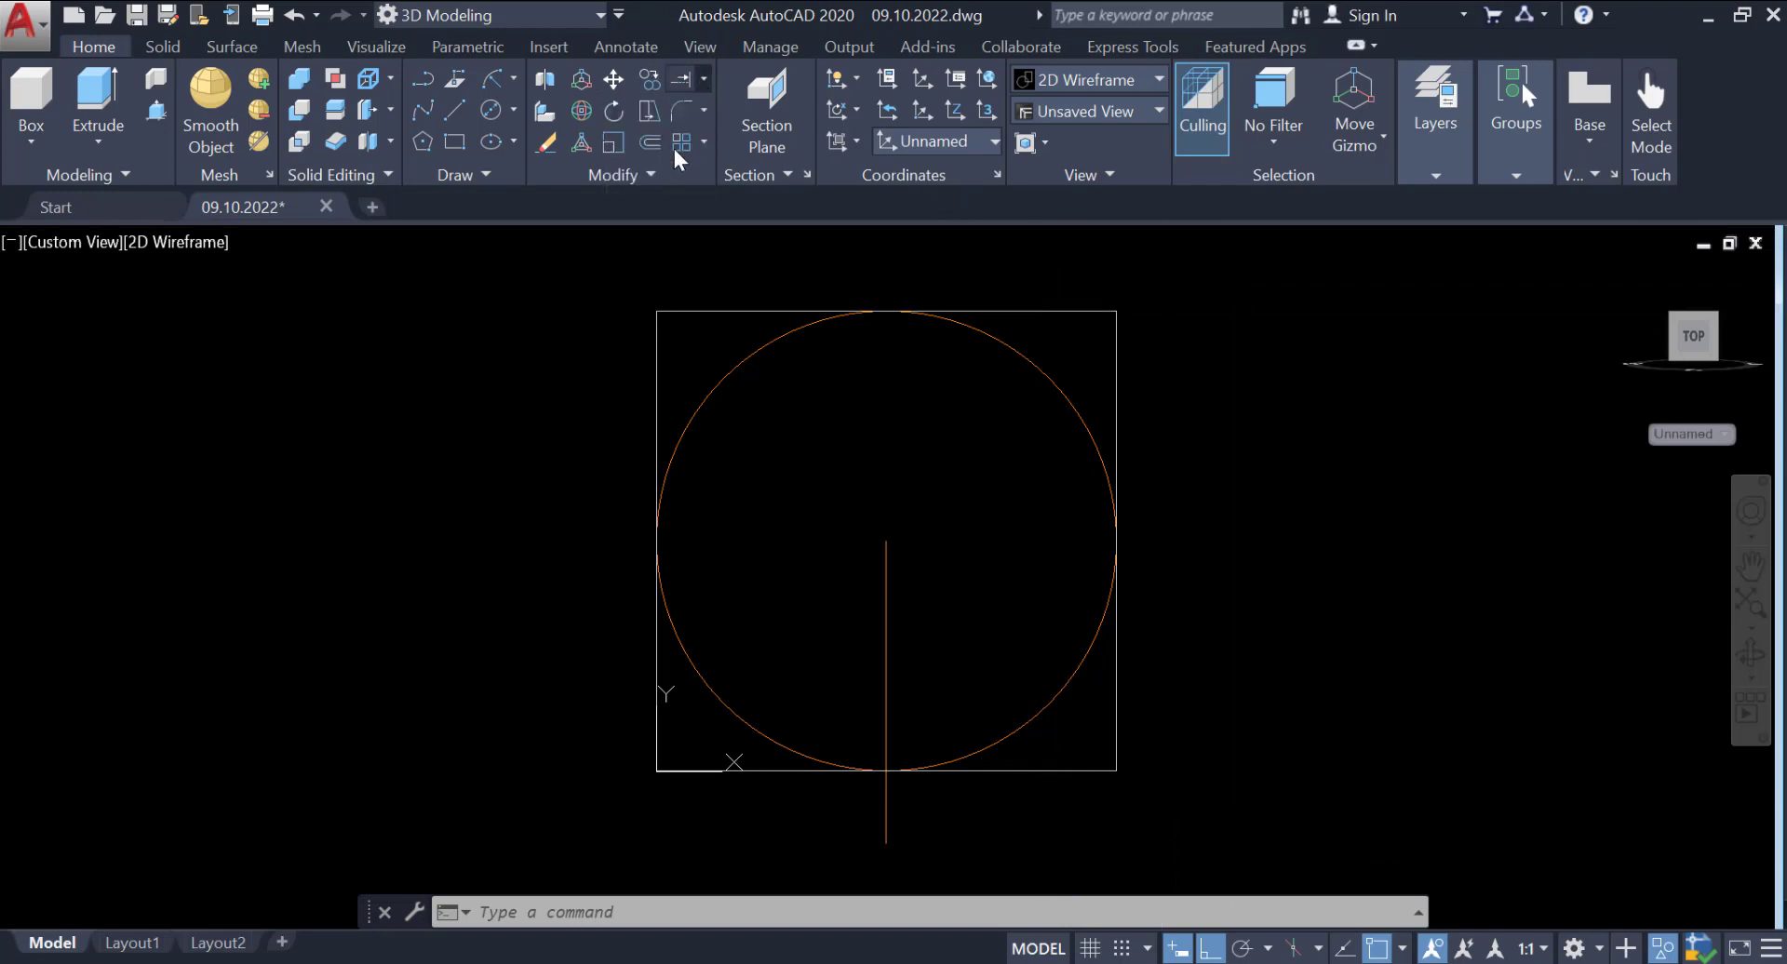
click(885, 633)
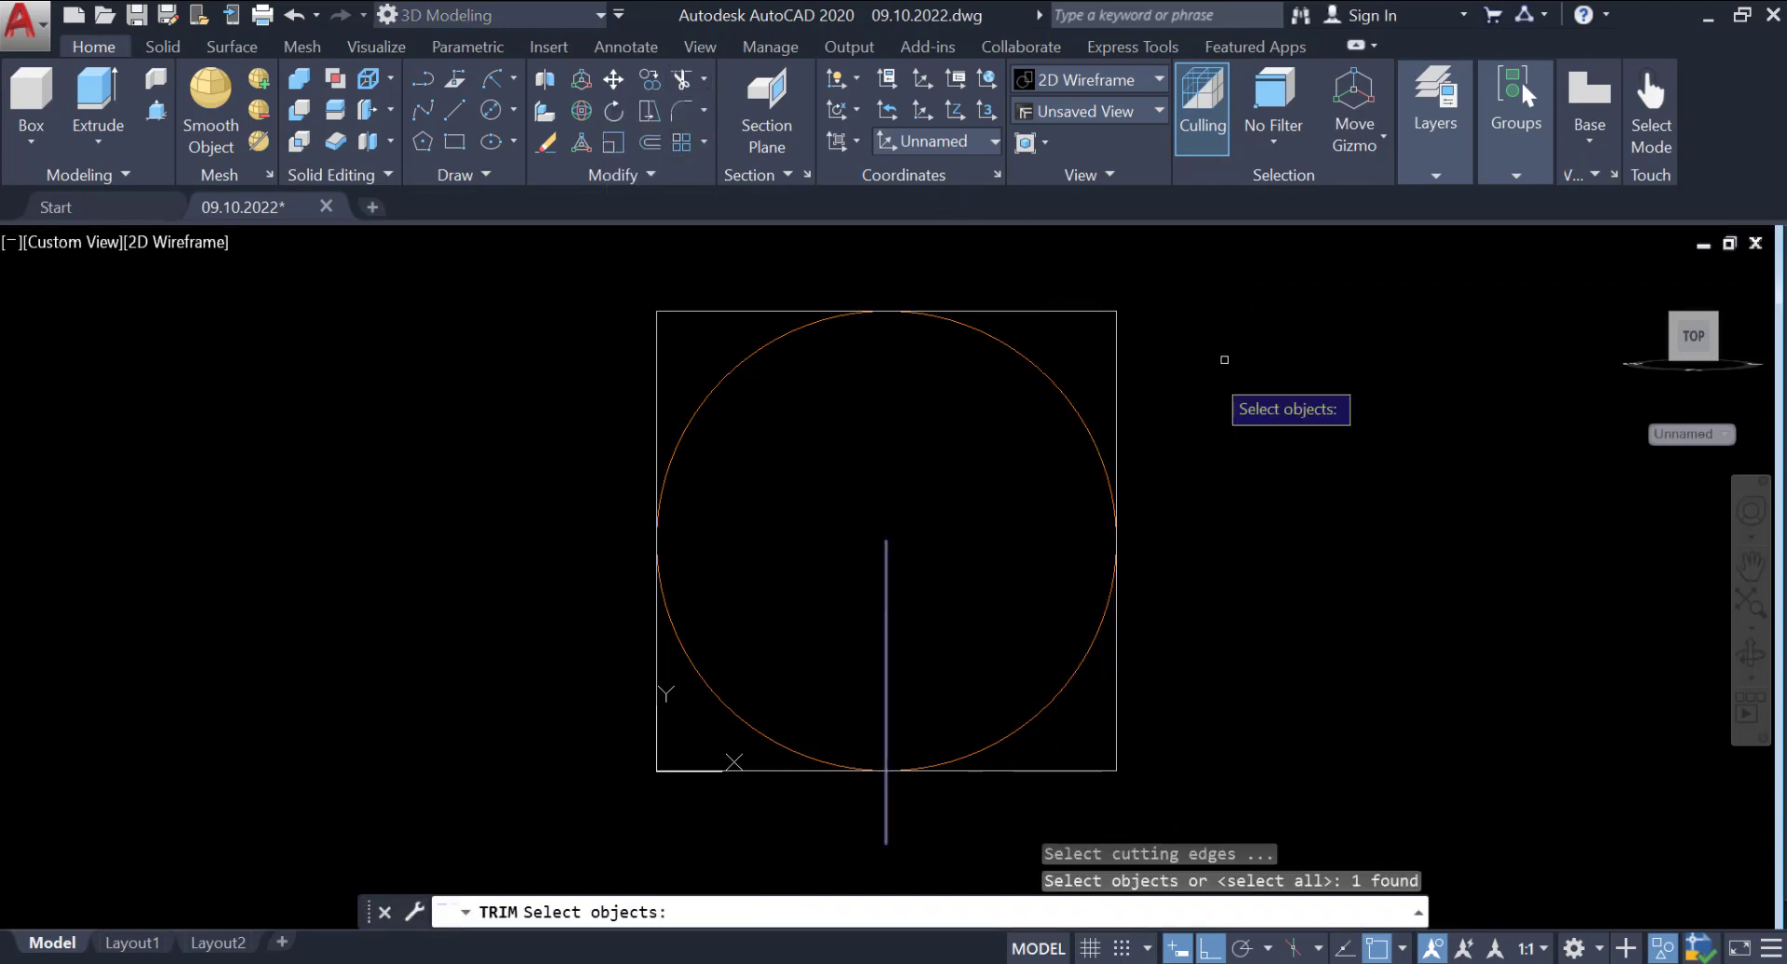
key(Return)
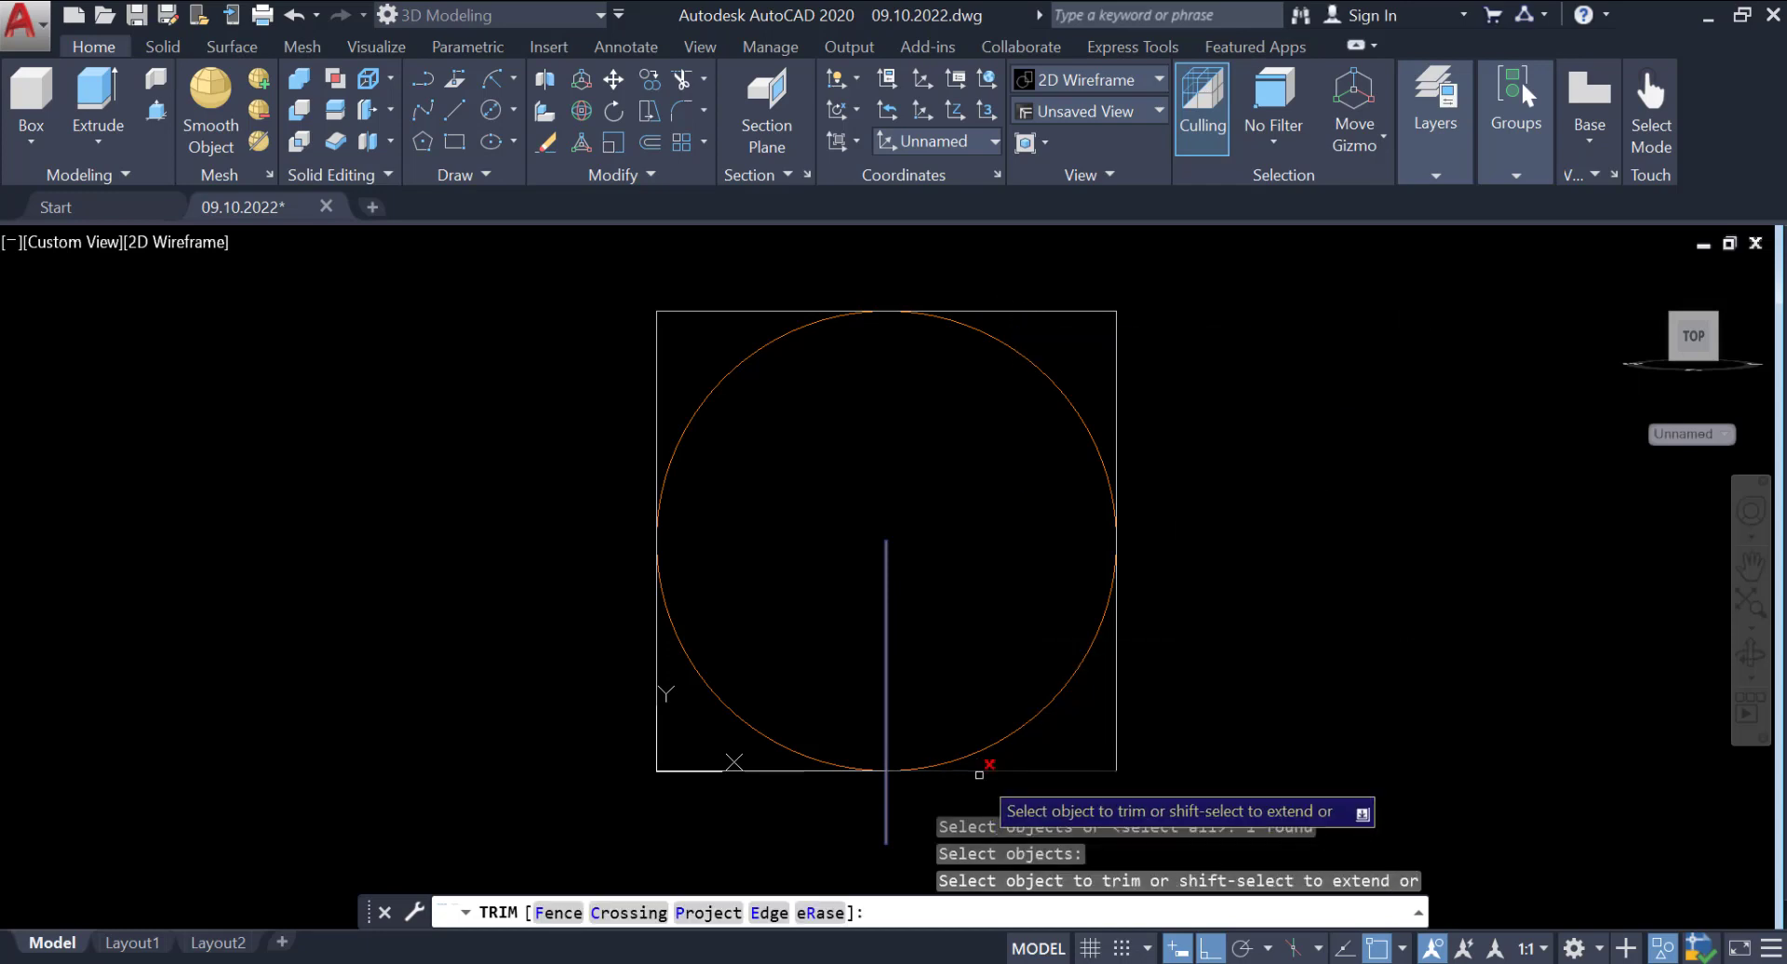
click(979, 774)
key(Return)
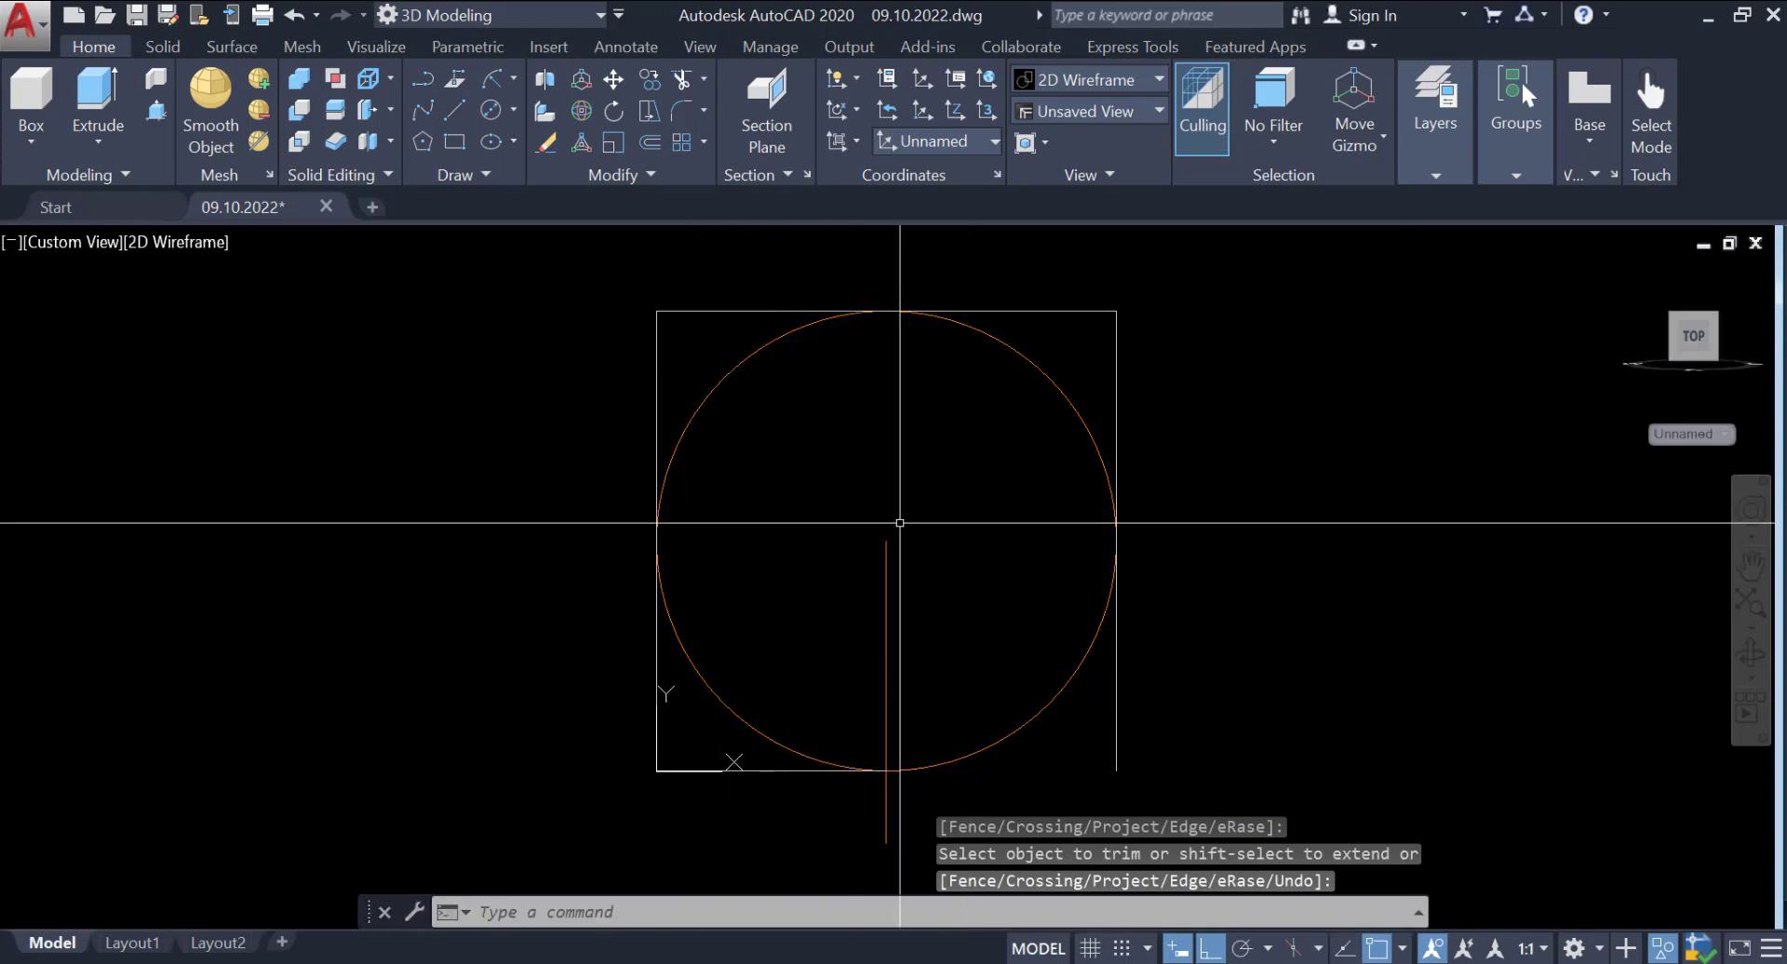
Extend the vertical centre line up to the square's top edge.
text(l)
key(Return)
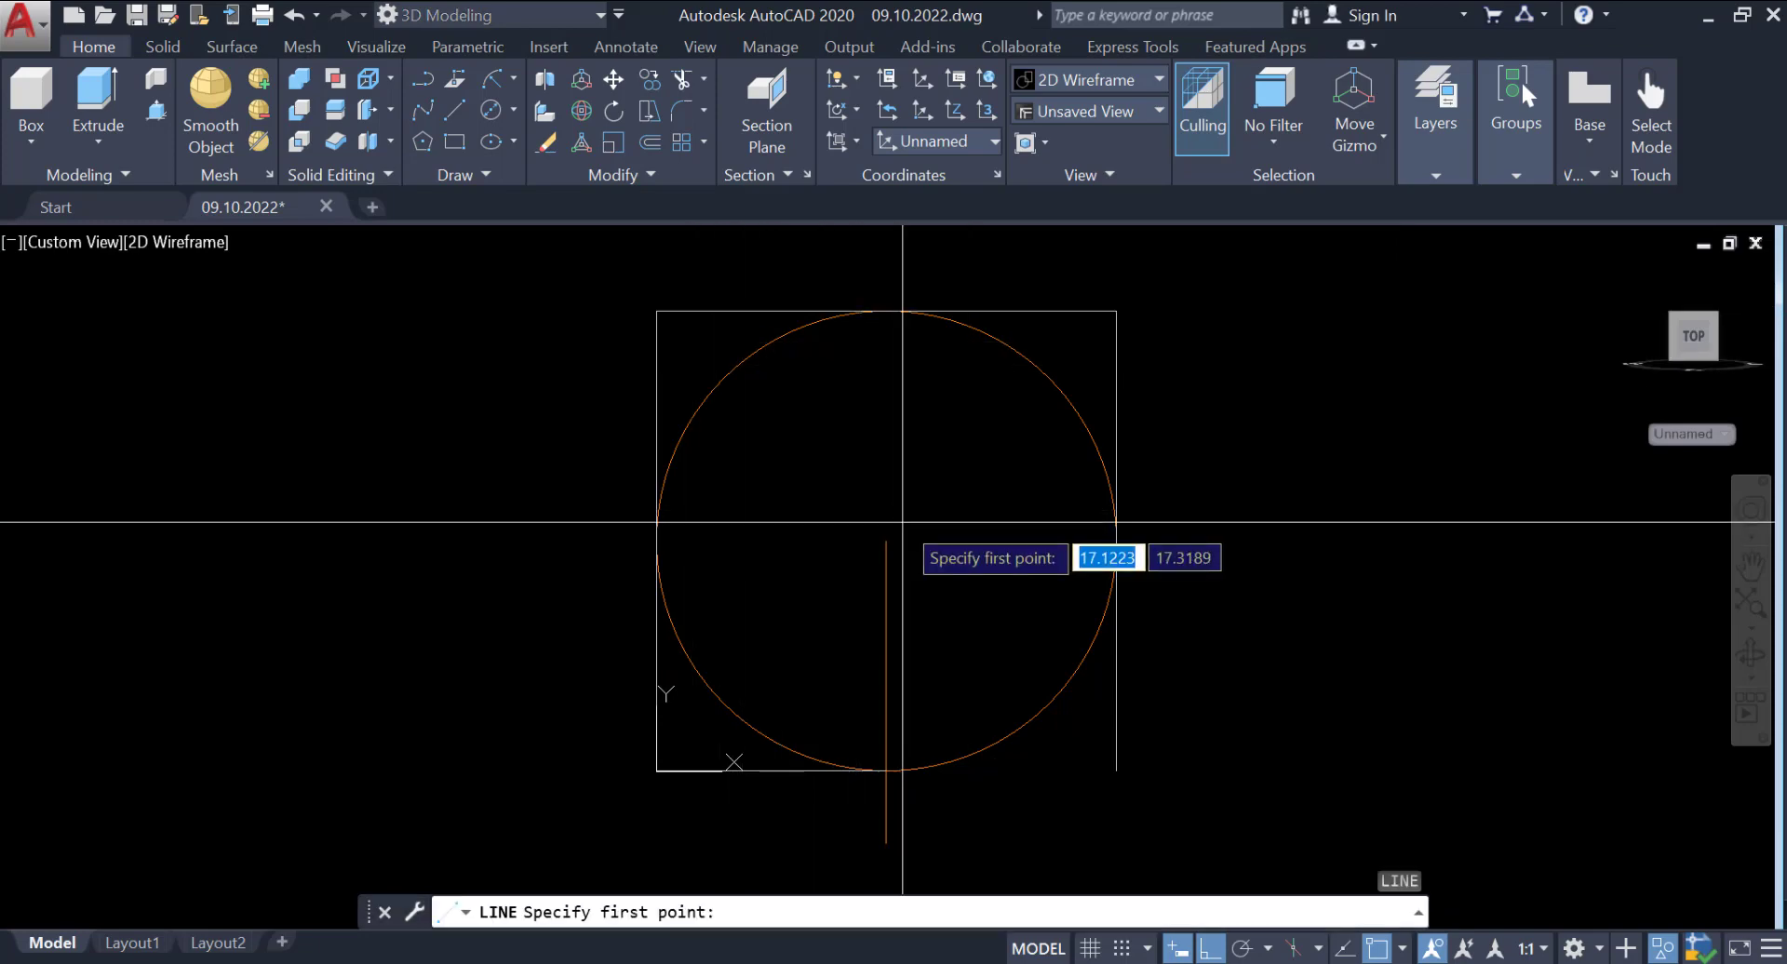
key(Escape)
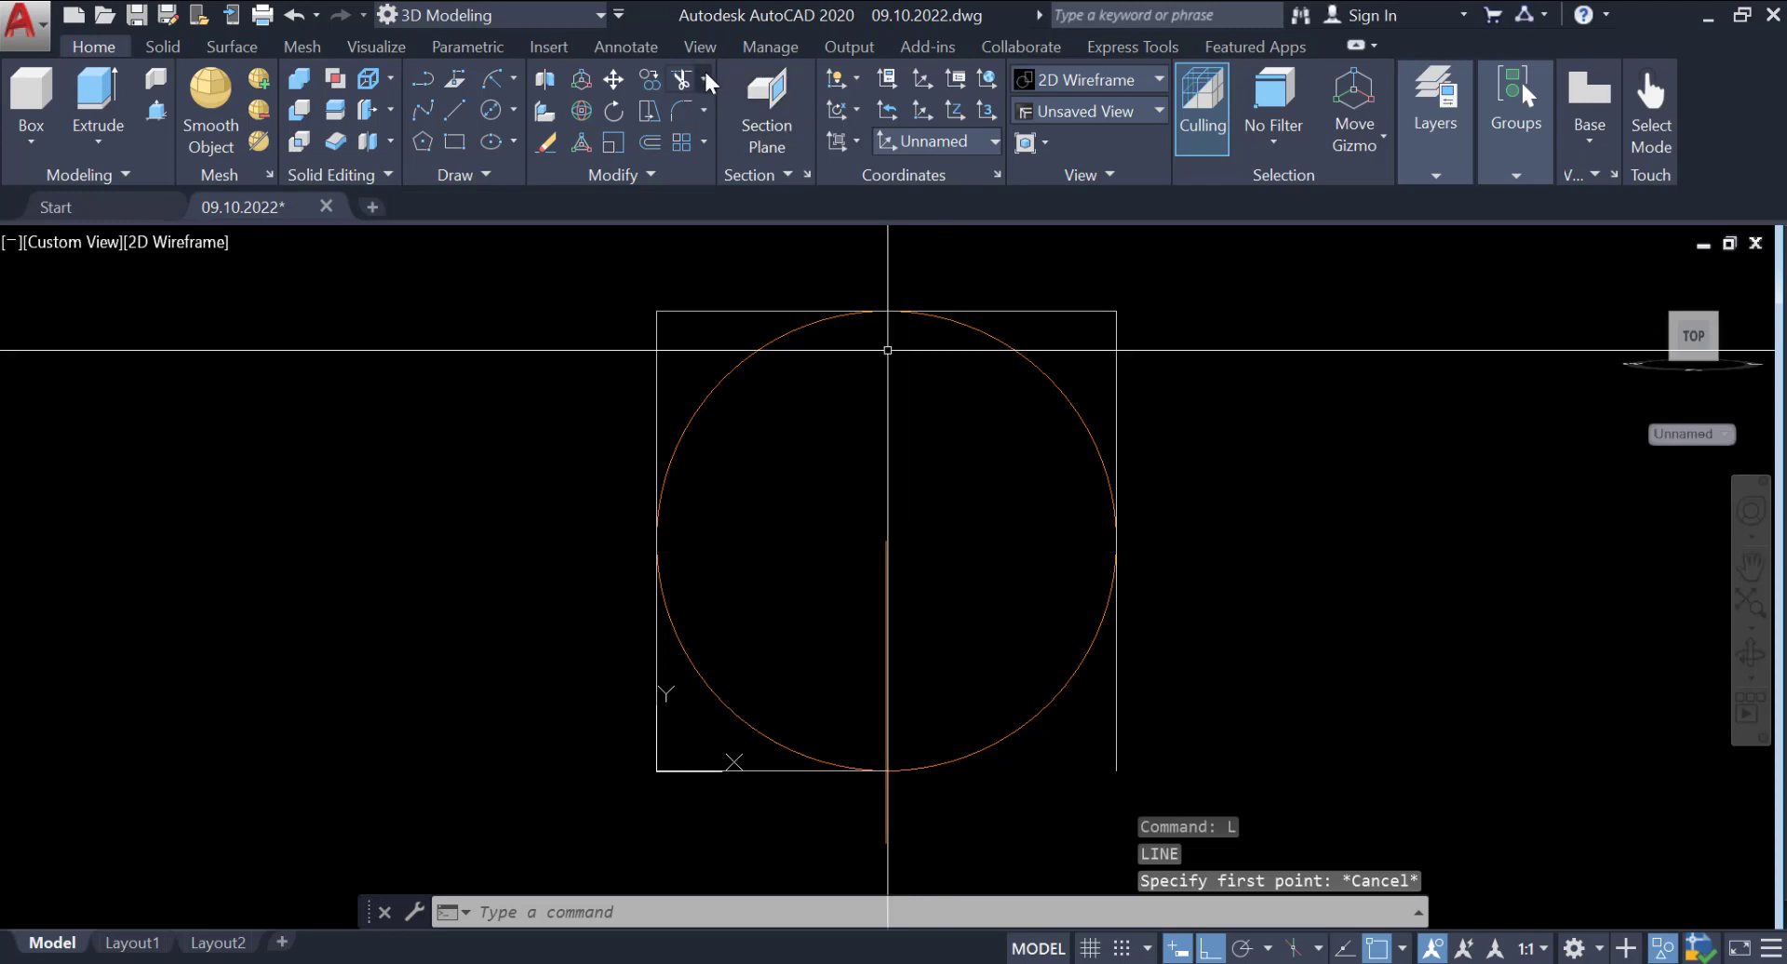
click(705, 78)
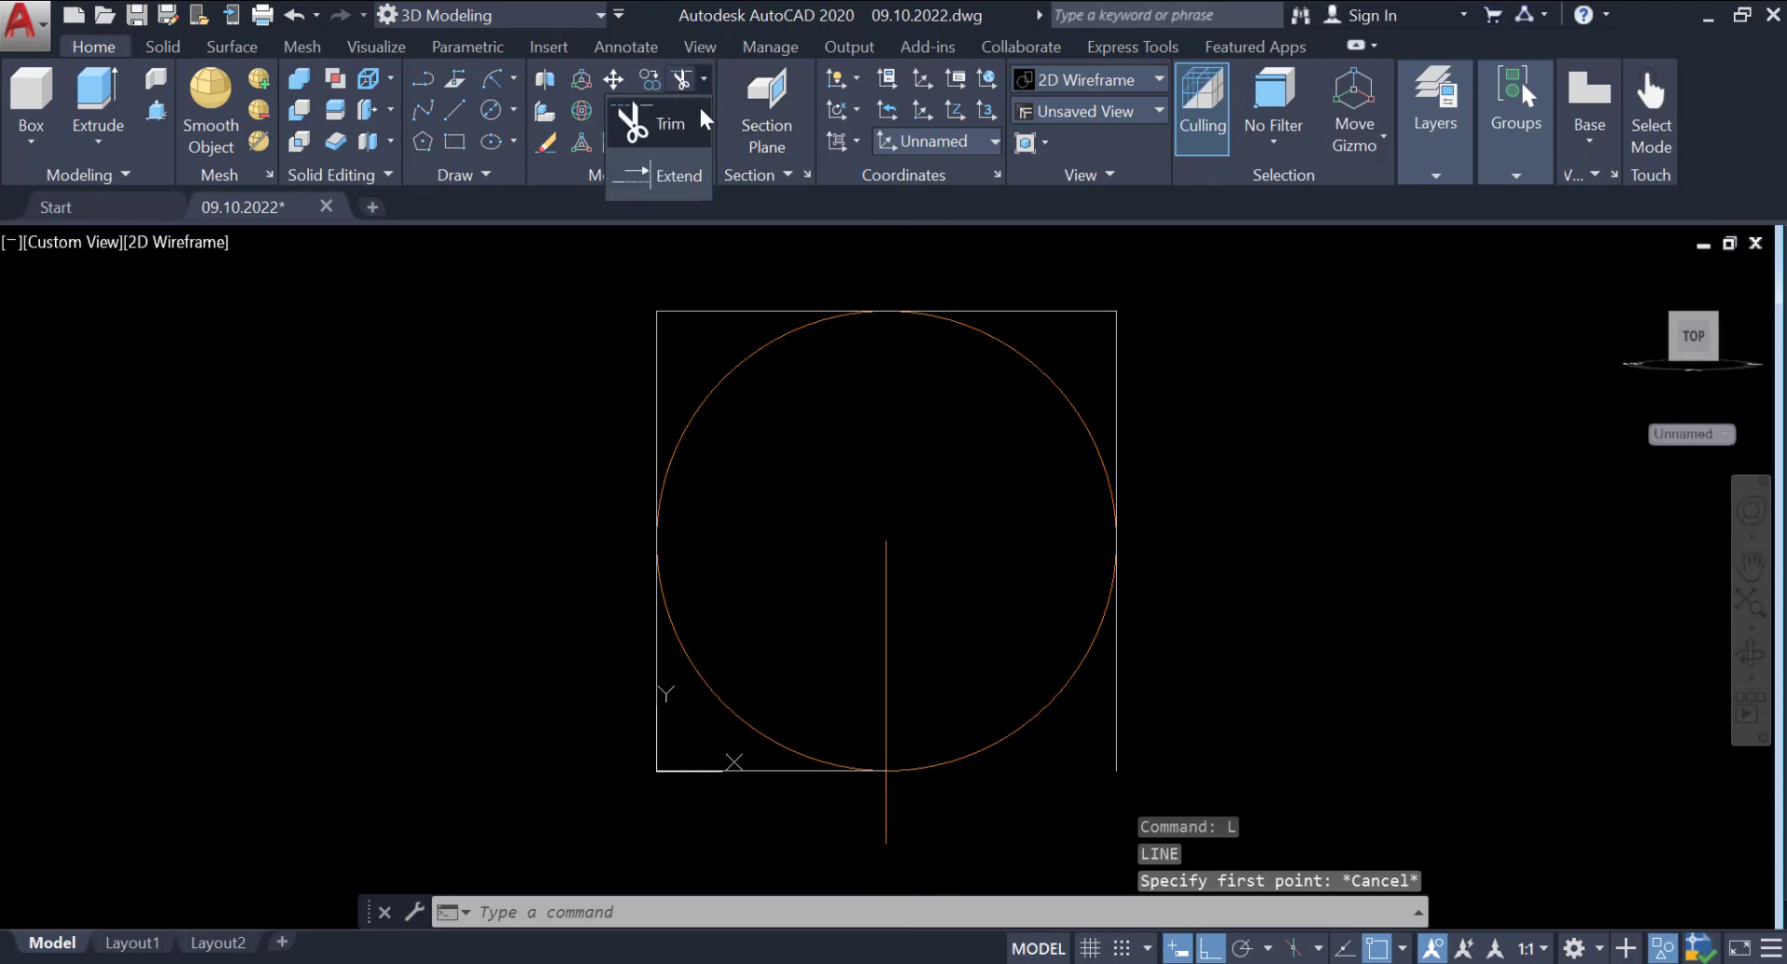
click(768, 309)
key(Return)
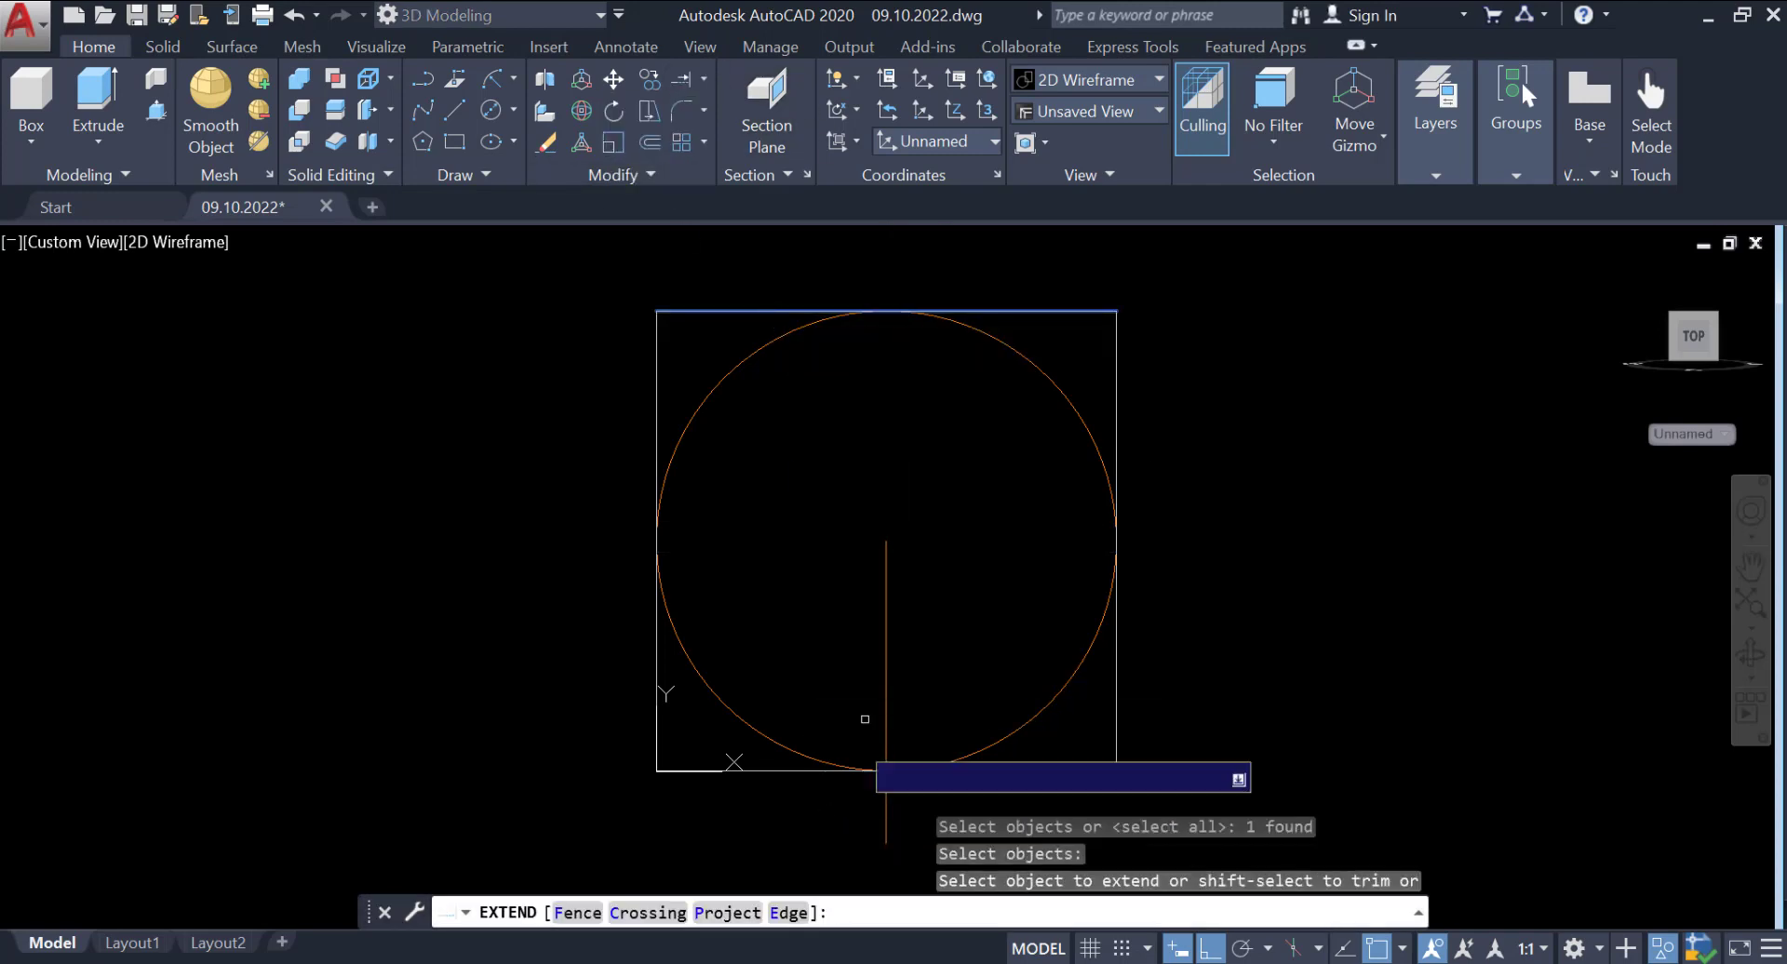
key(Return)
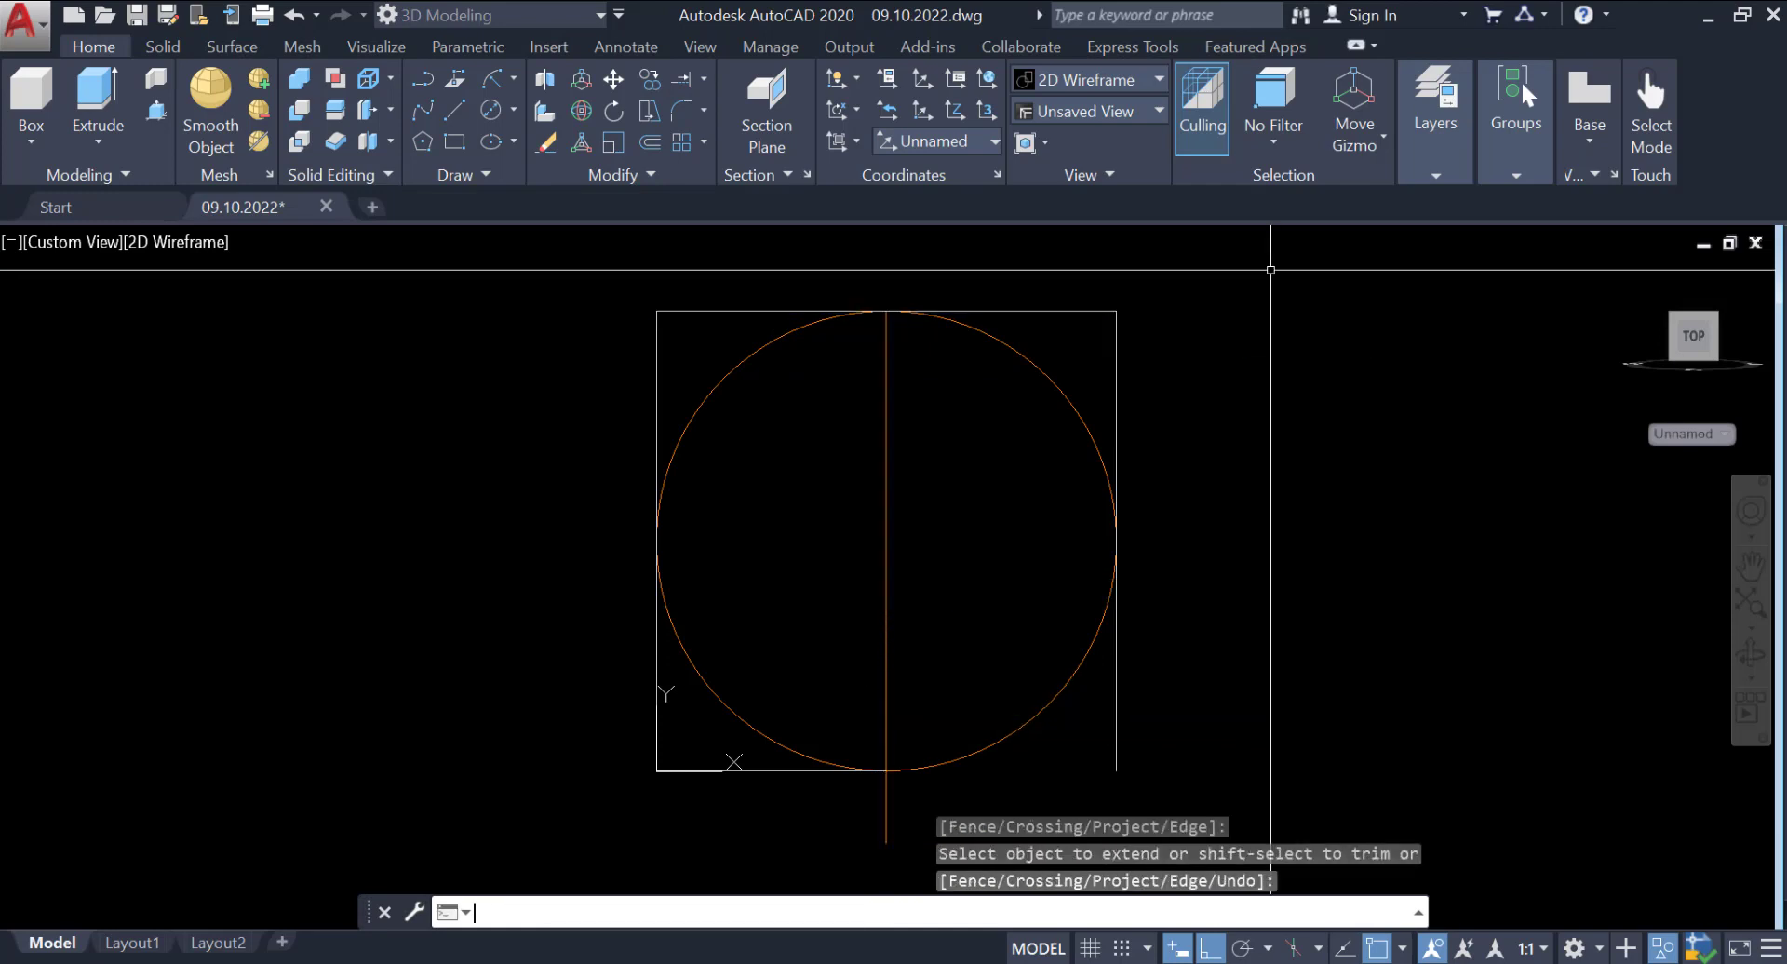
Erase the vertical line at the circle's right side.
click(705, 78)
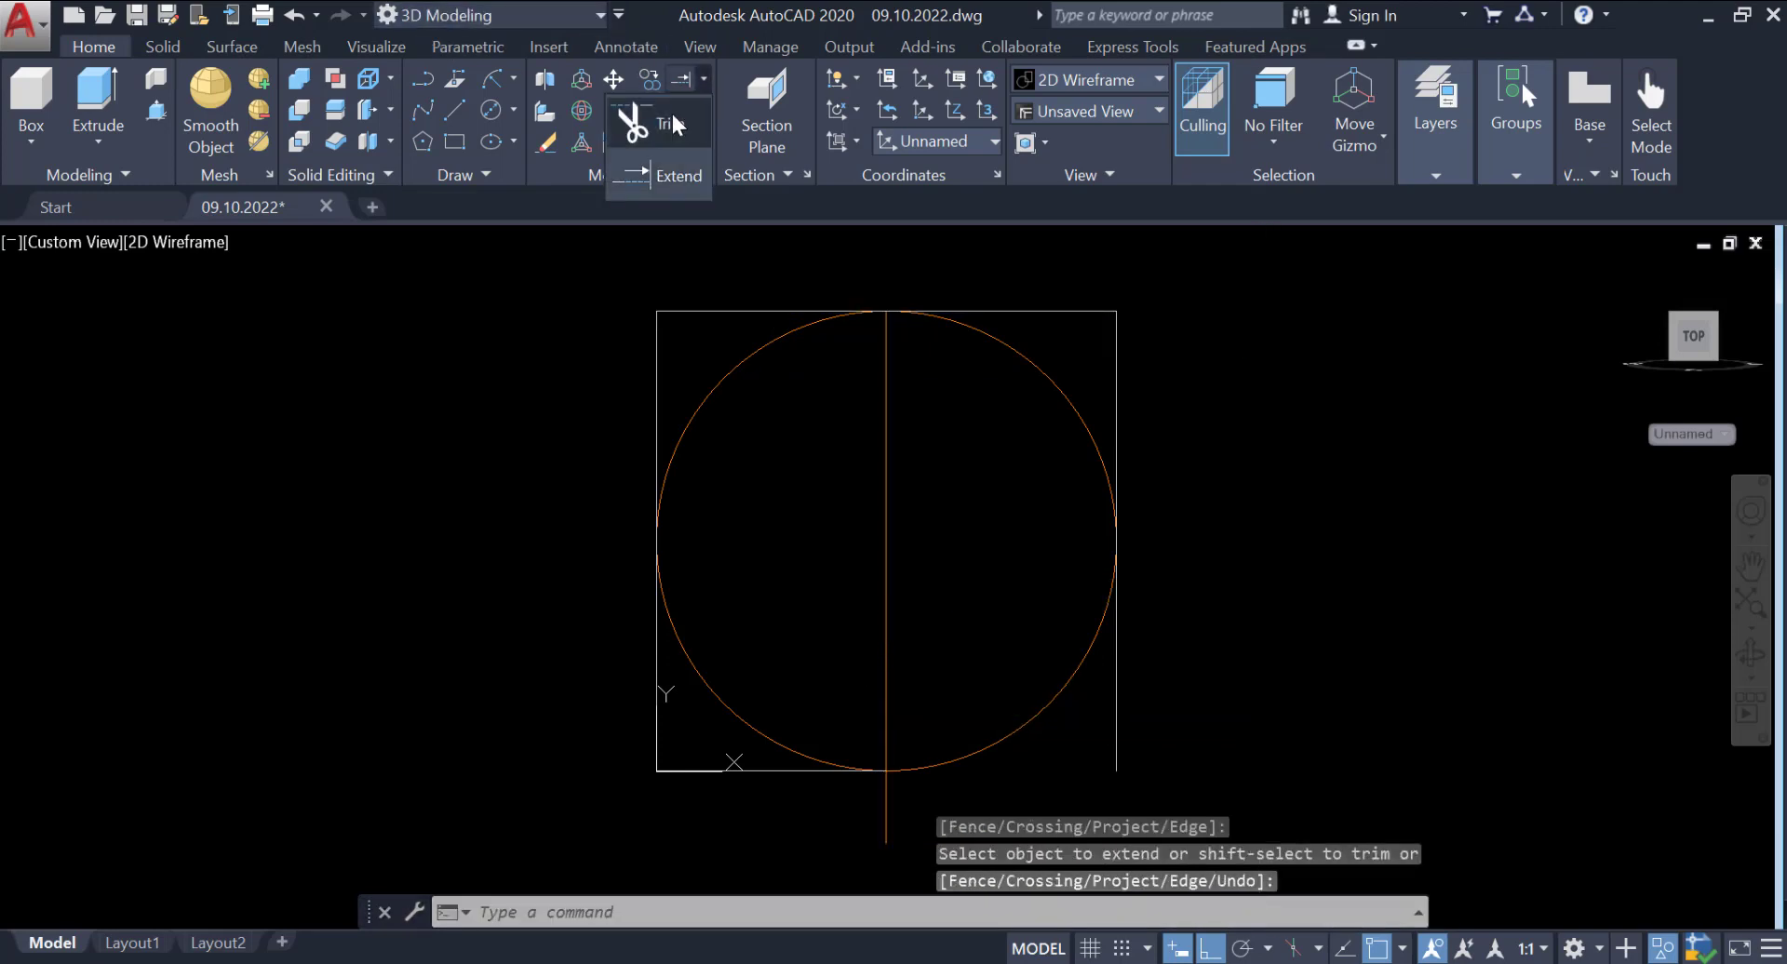
click(650, 120)
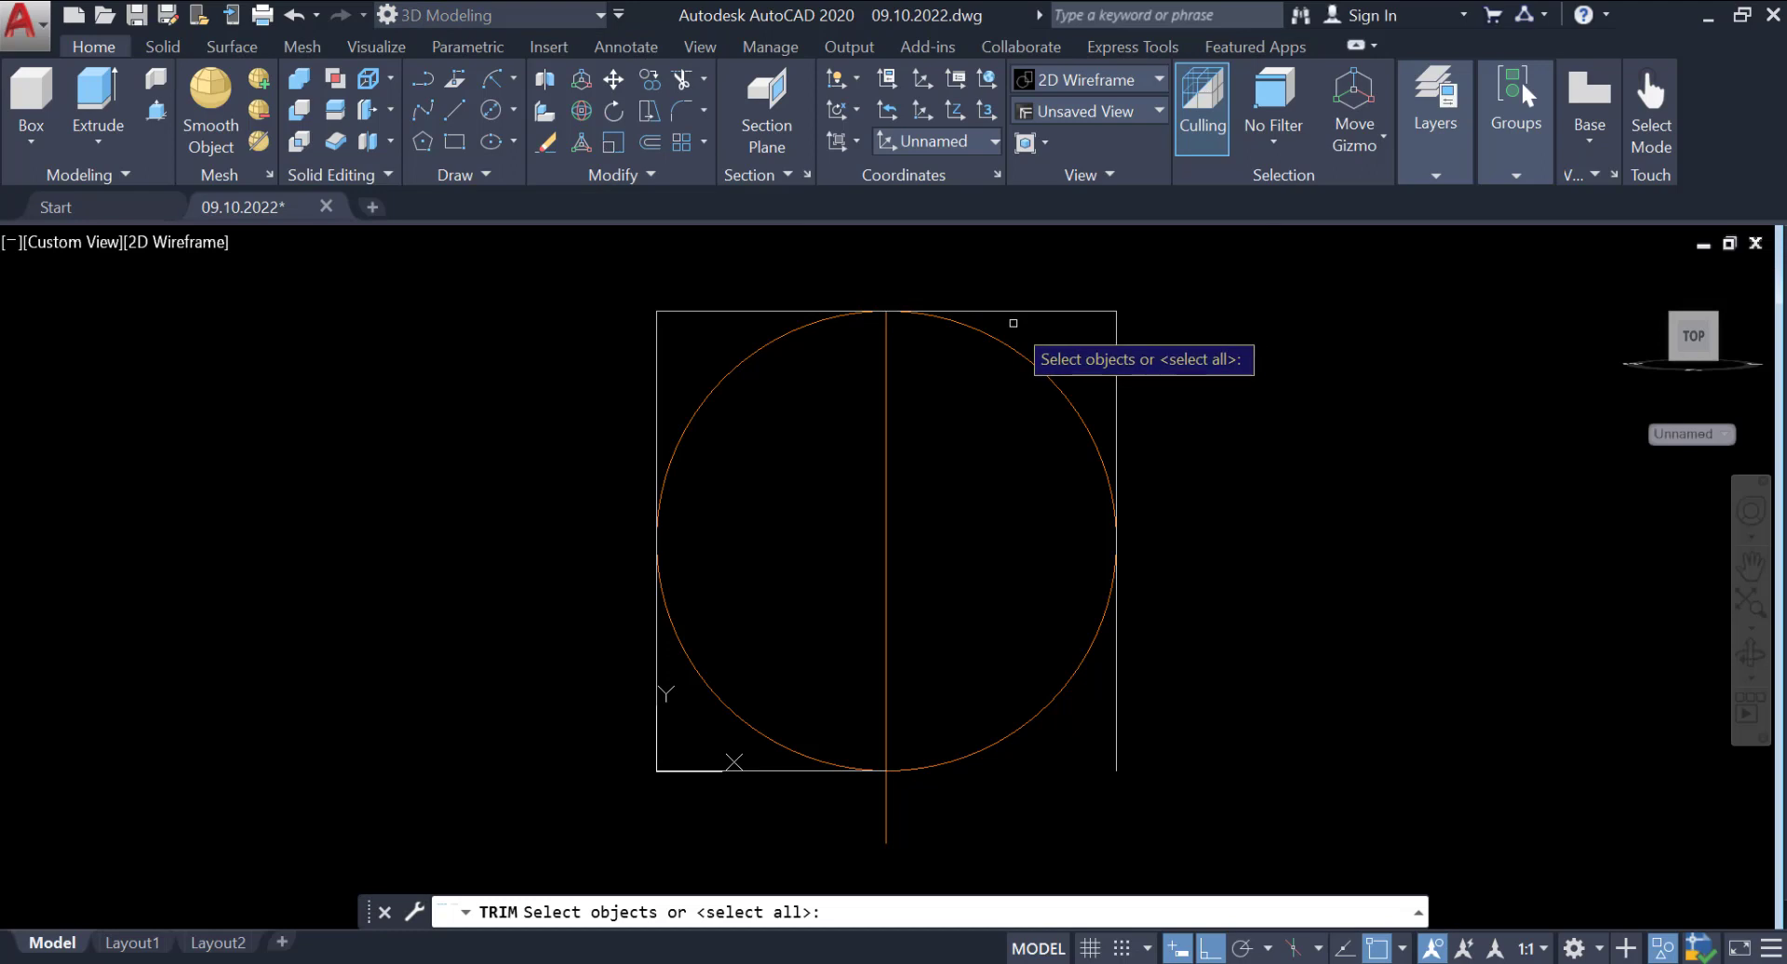
key(Return)
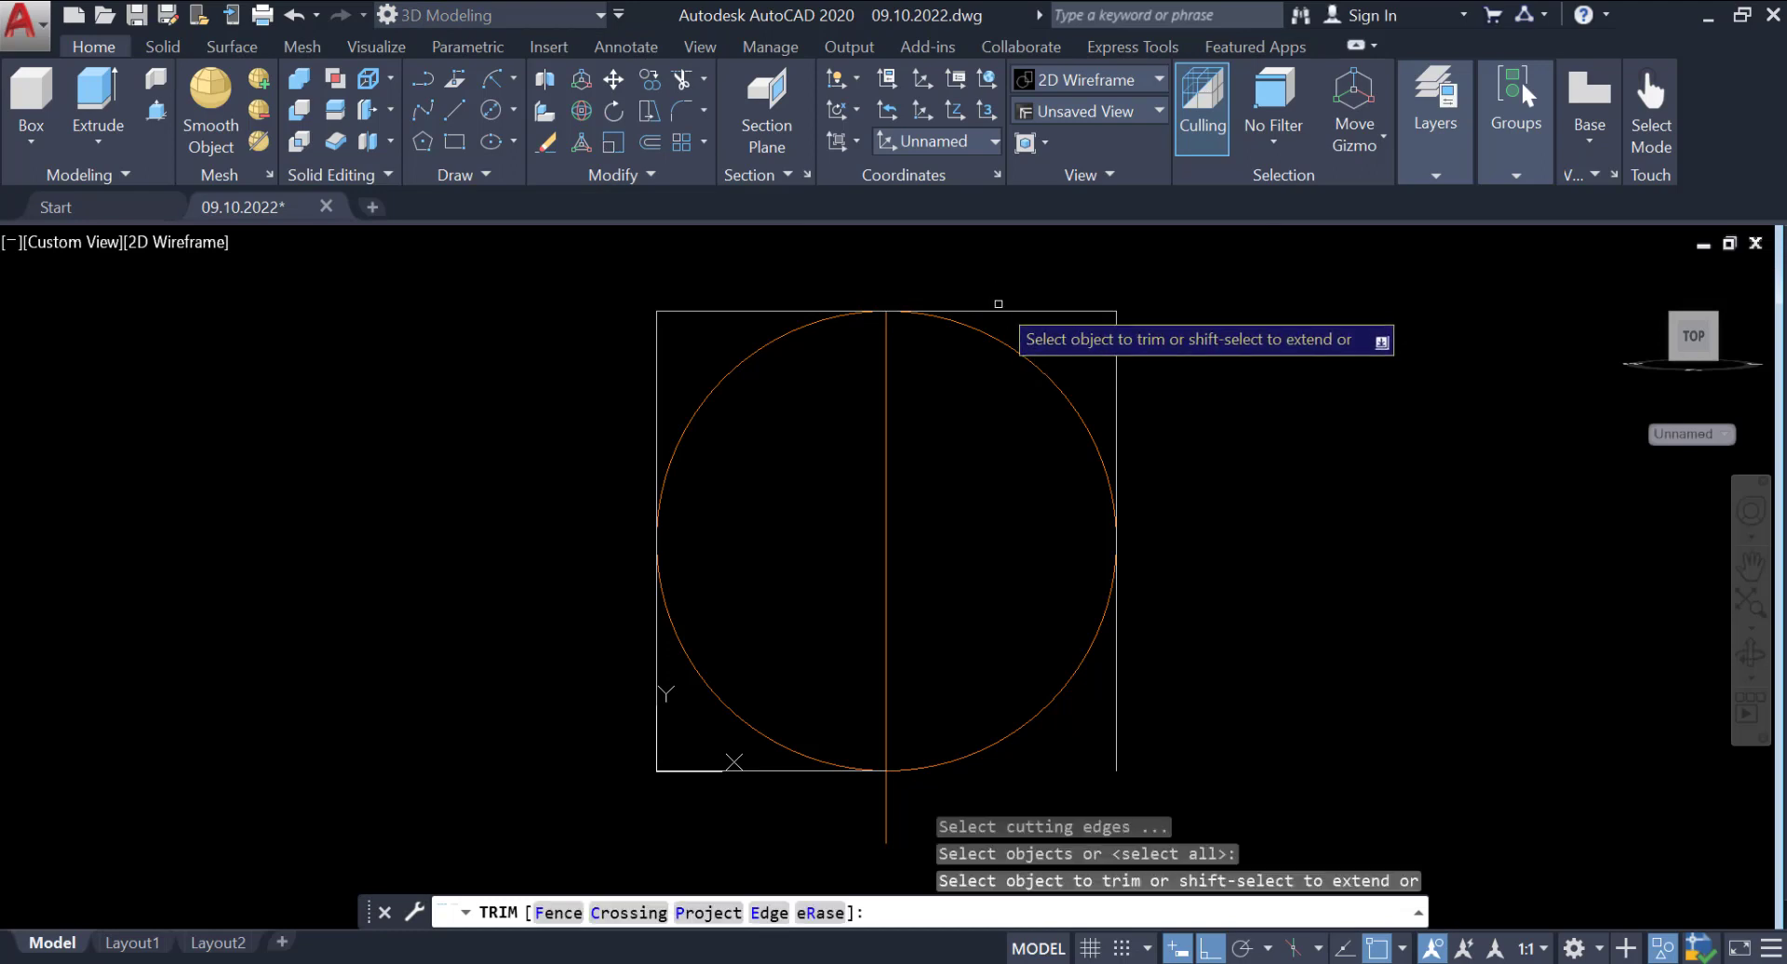
key(Escape)
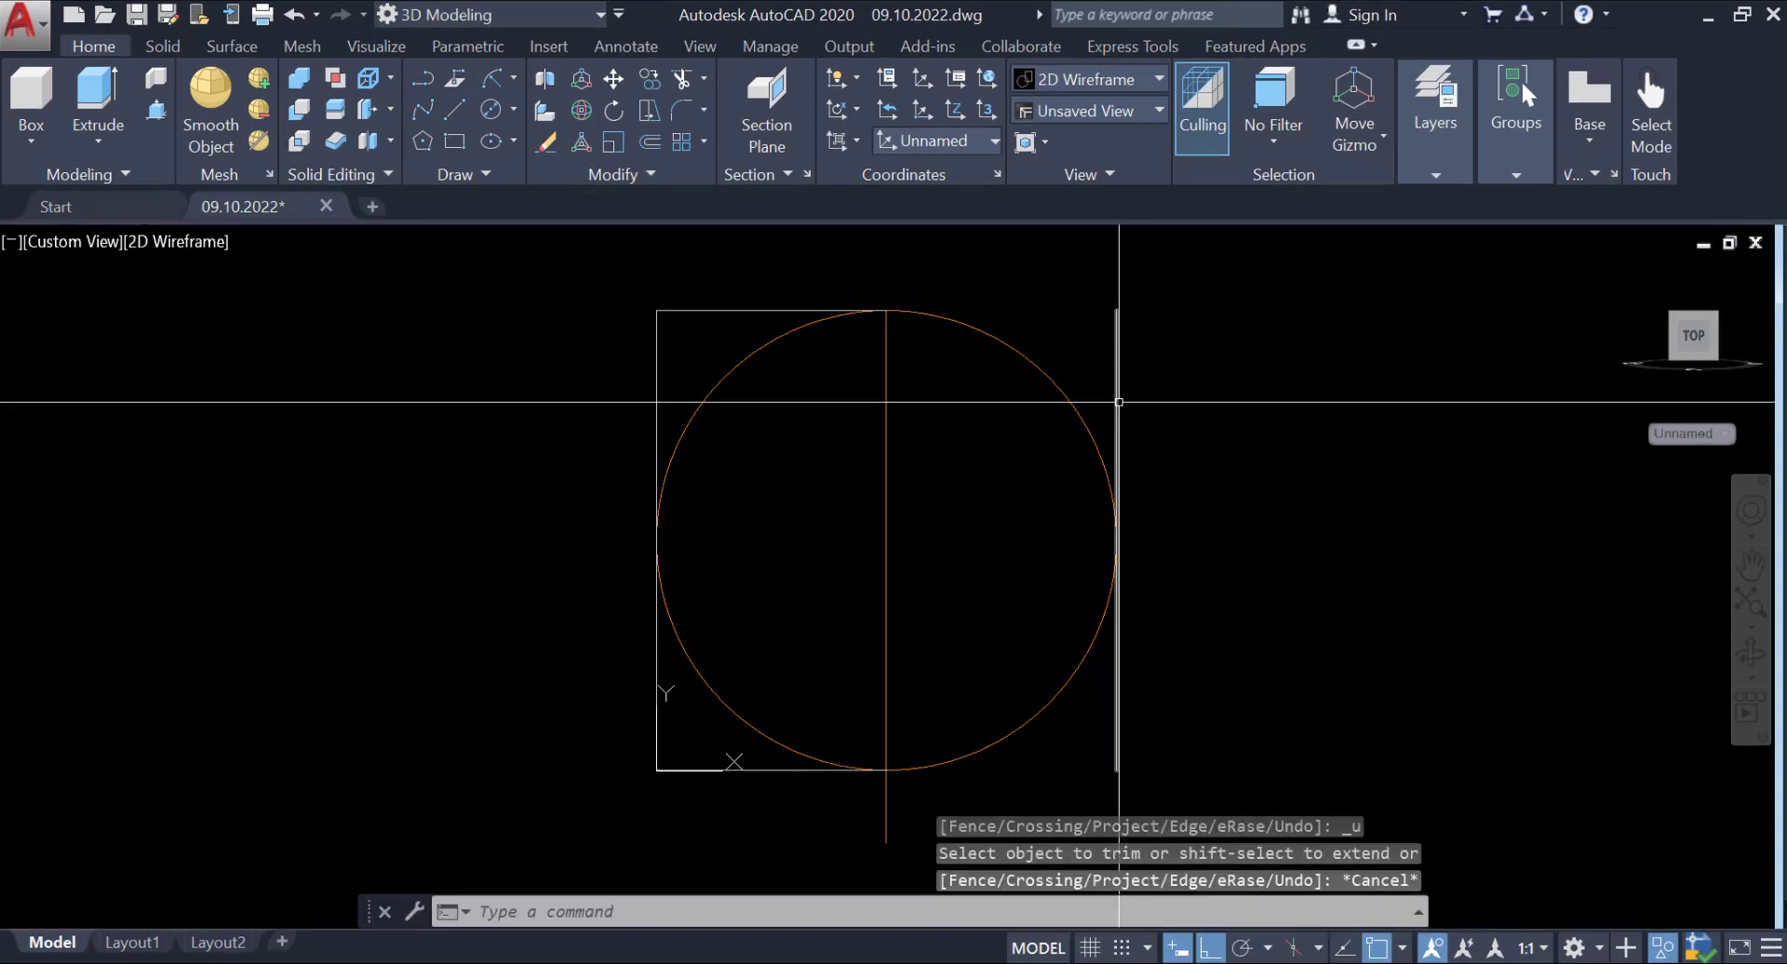
click(1117, 400)
key(Return)
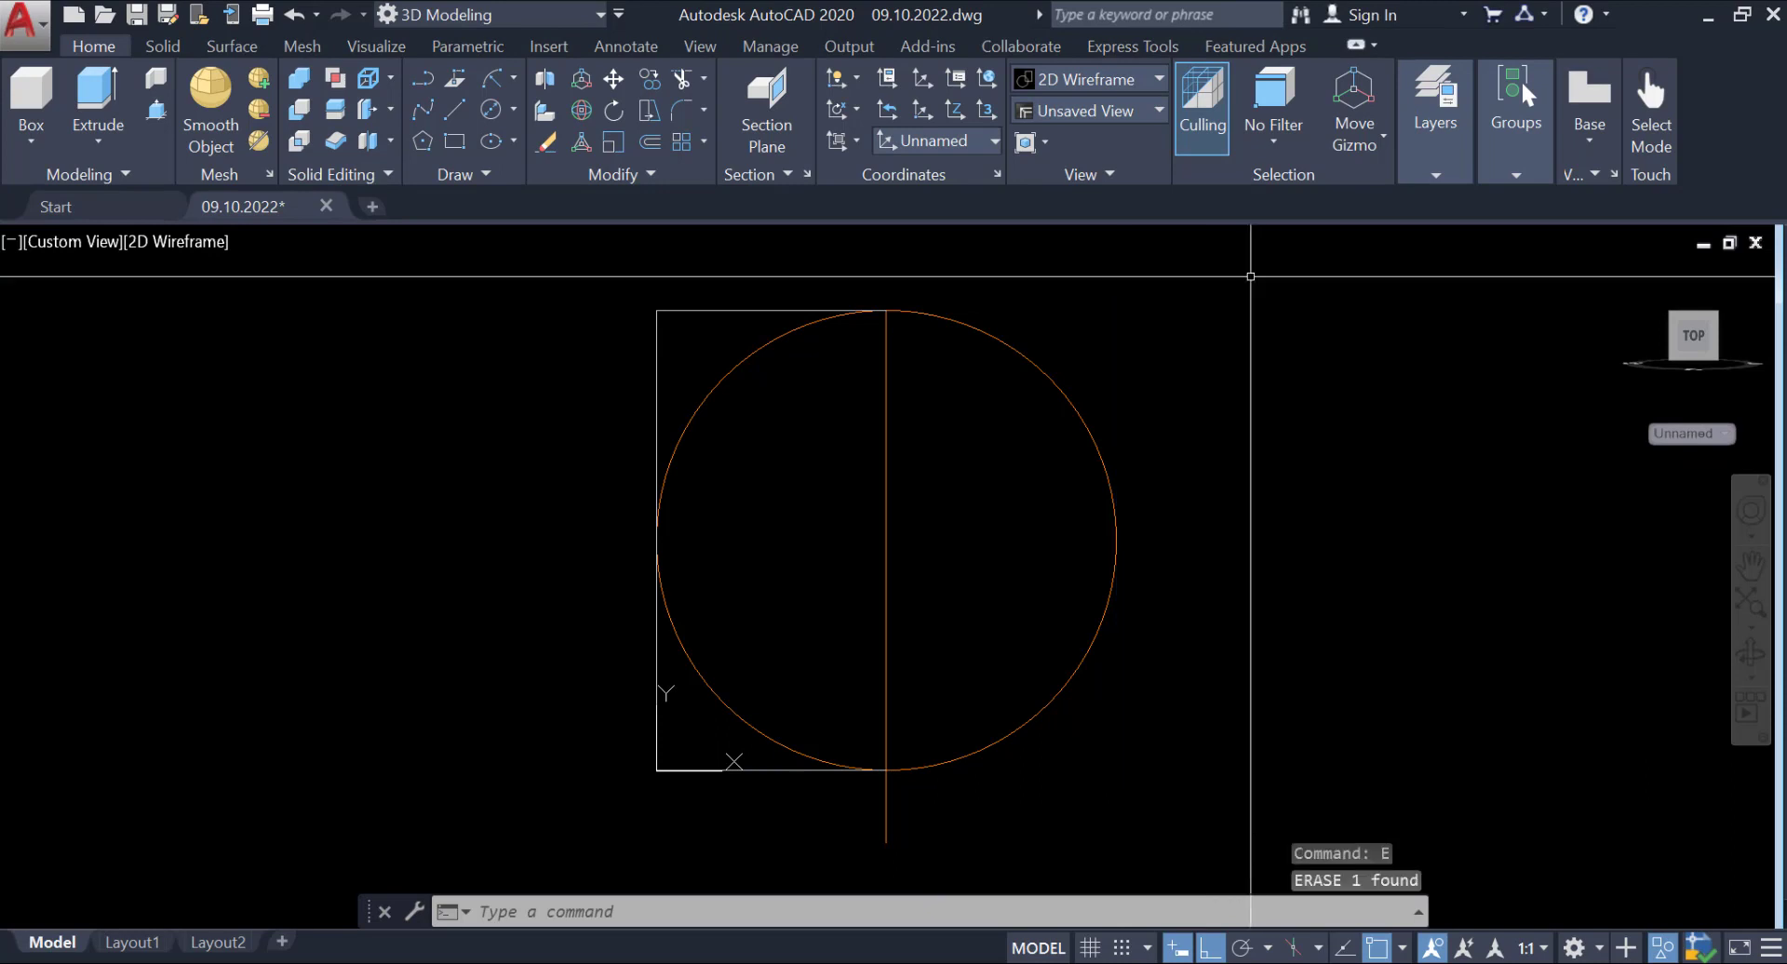
Draw a vertical line from the rectangle's top edge down to its bottom edge.
click(463, 115)
click(770, 310)
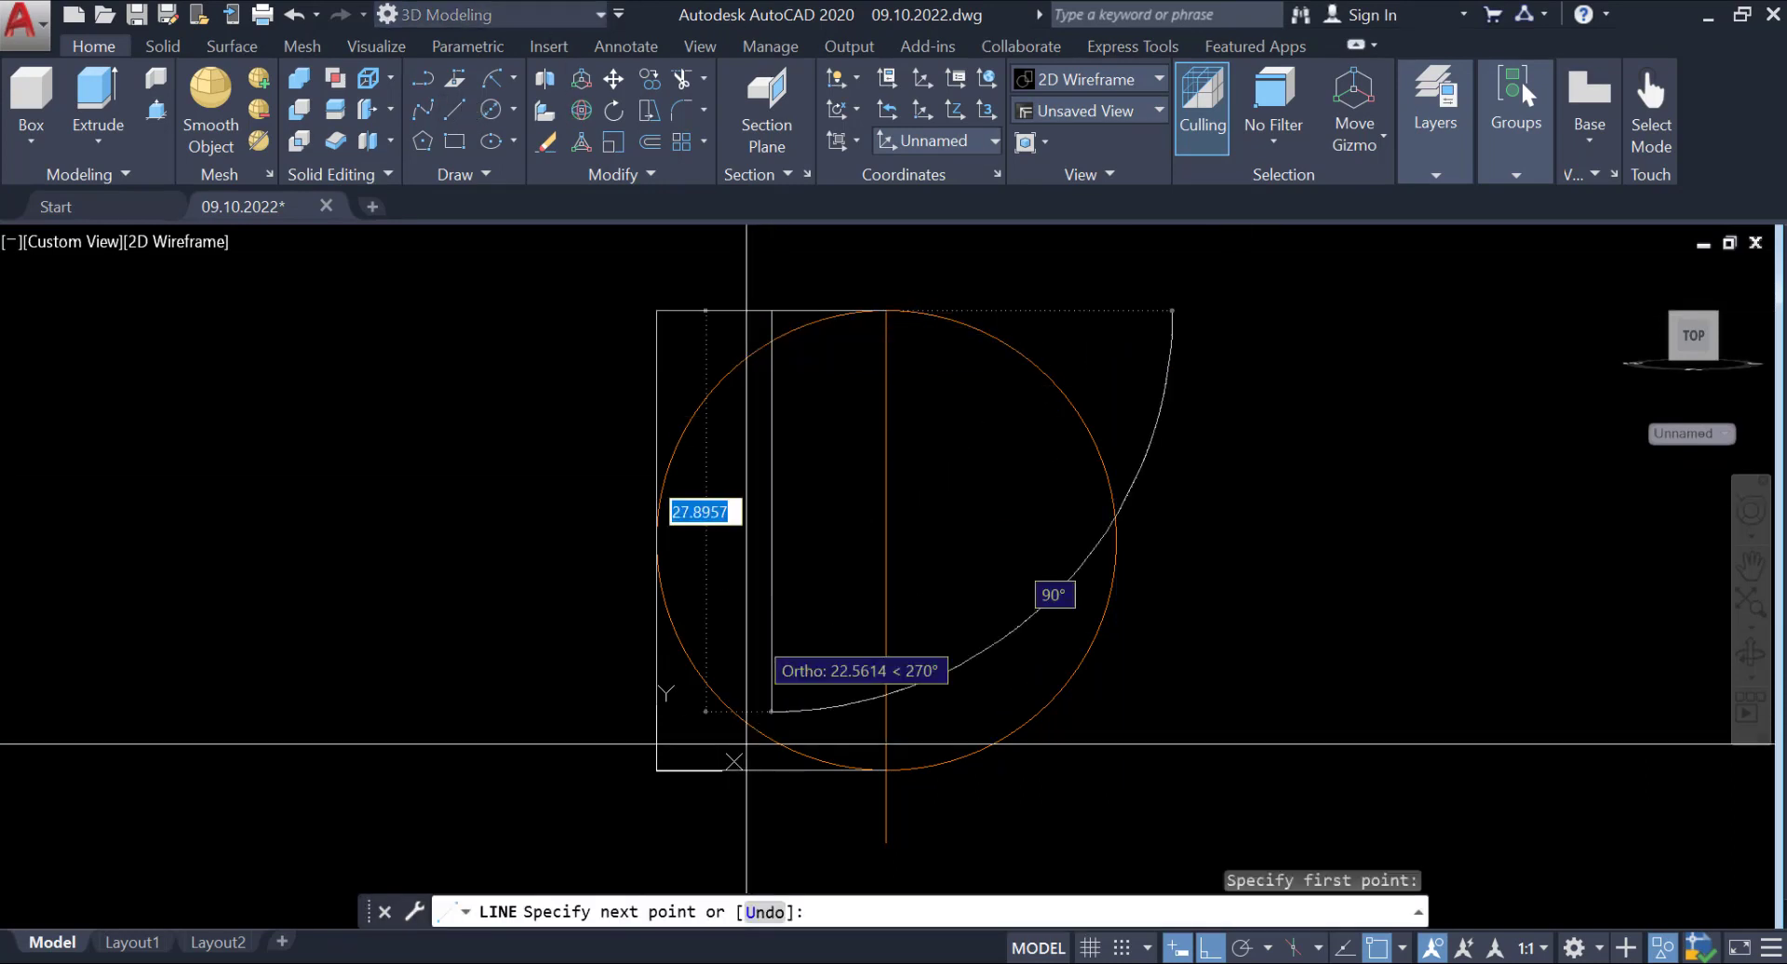
click(770, 771)
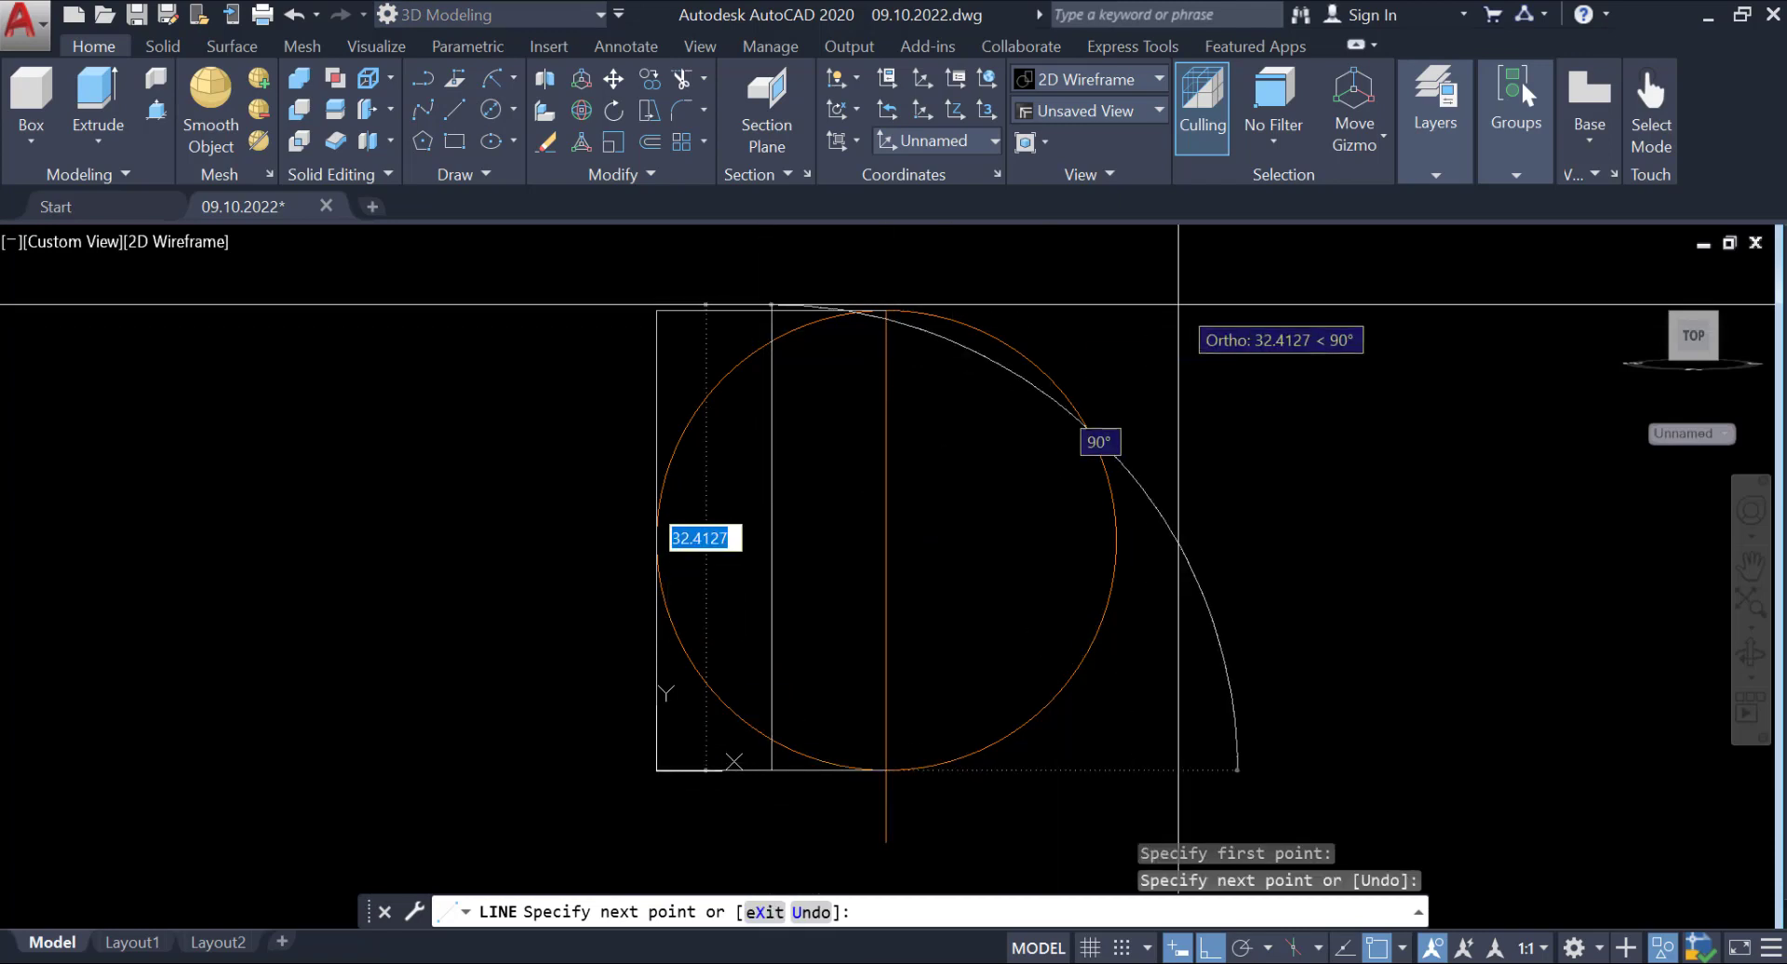
key(Return)
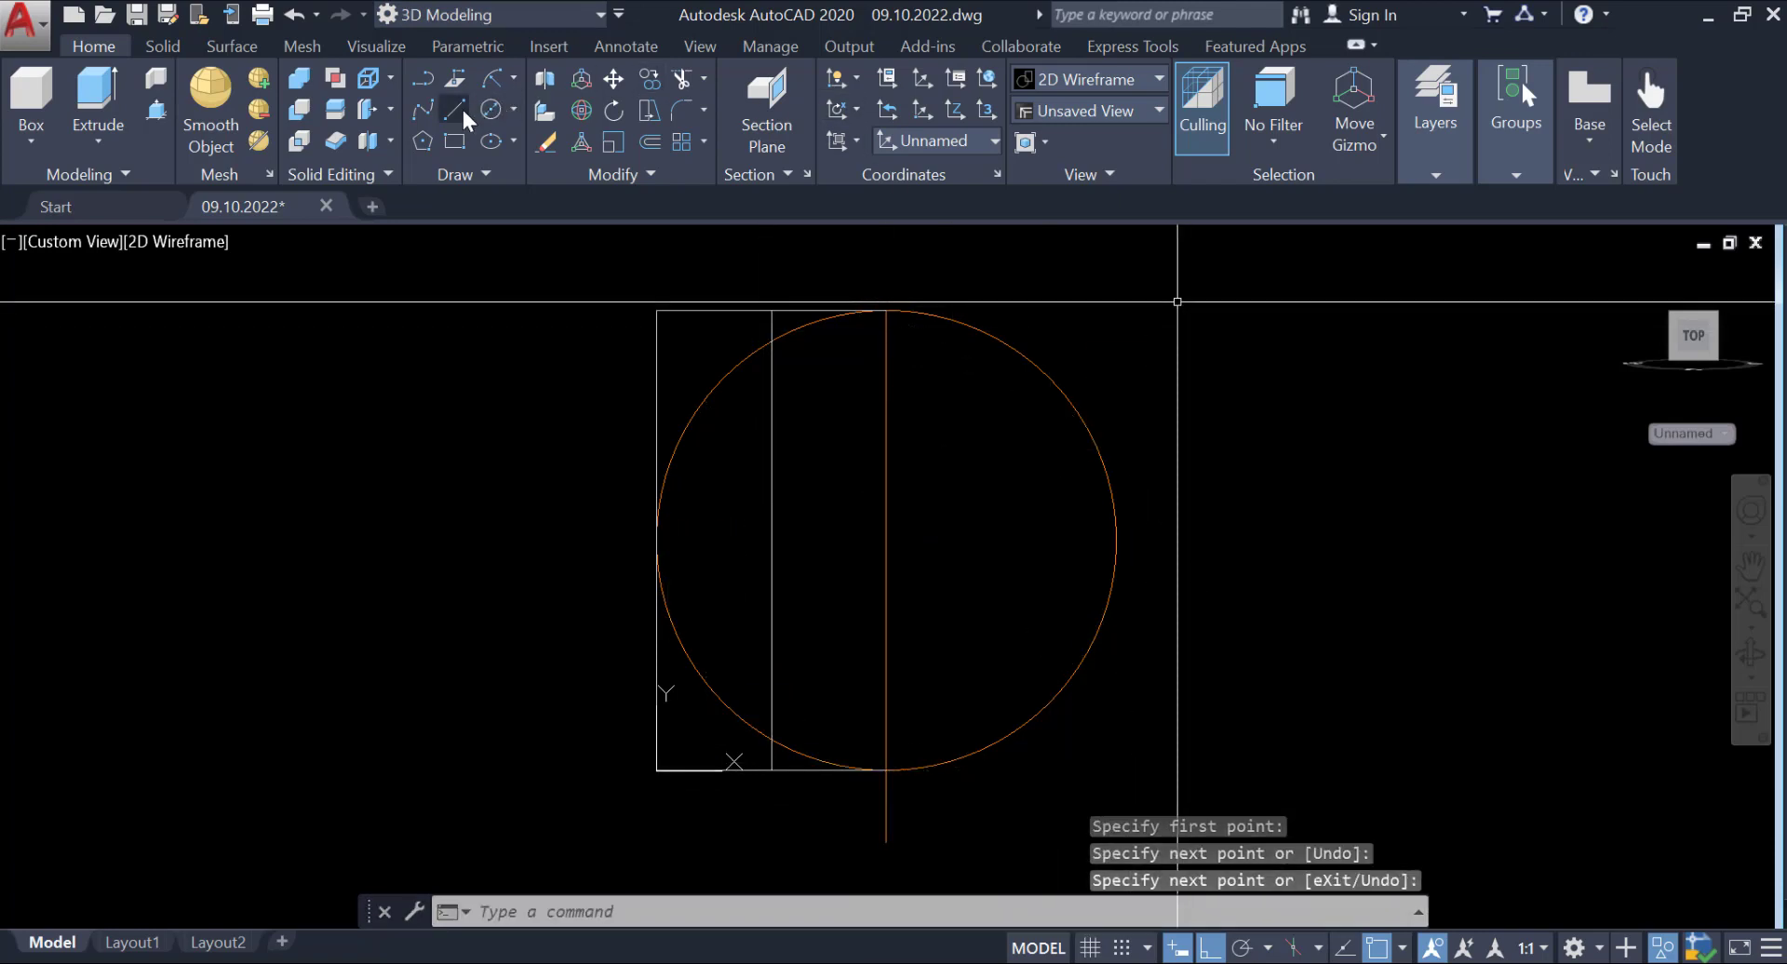
Turn on polar tracking at 30° increments and draw a 120° line up-left from the vertical line's bottom.
click(463, 115)
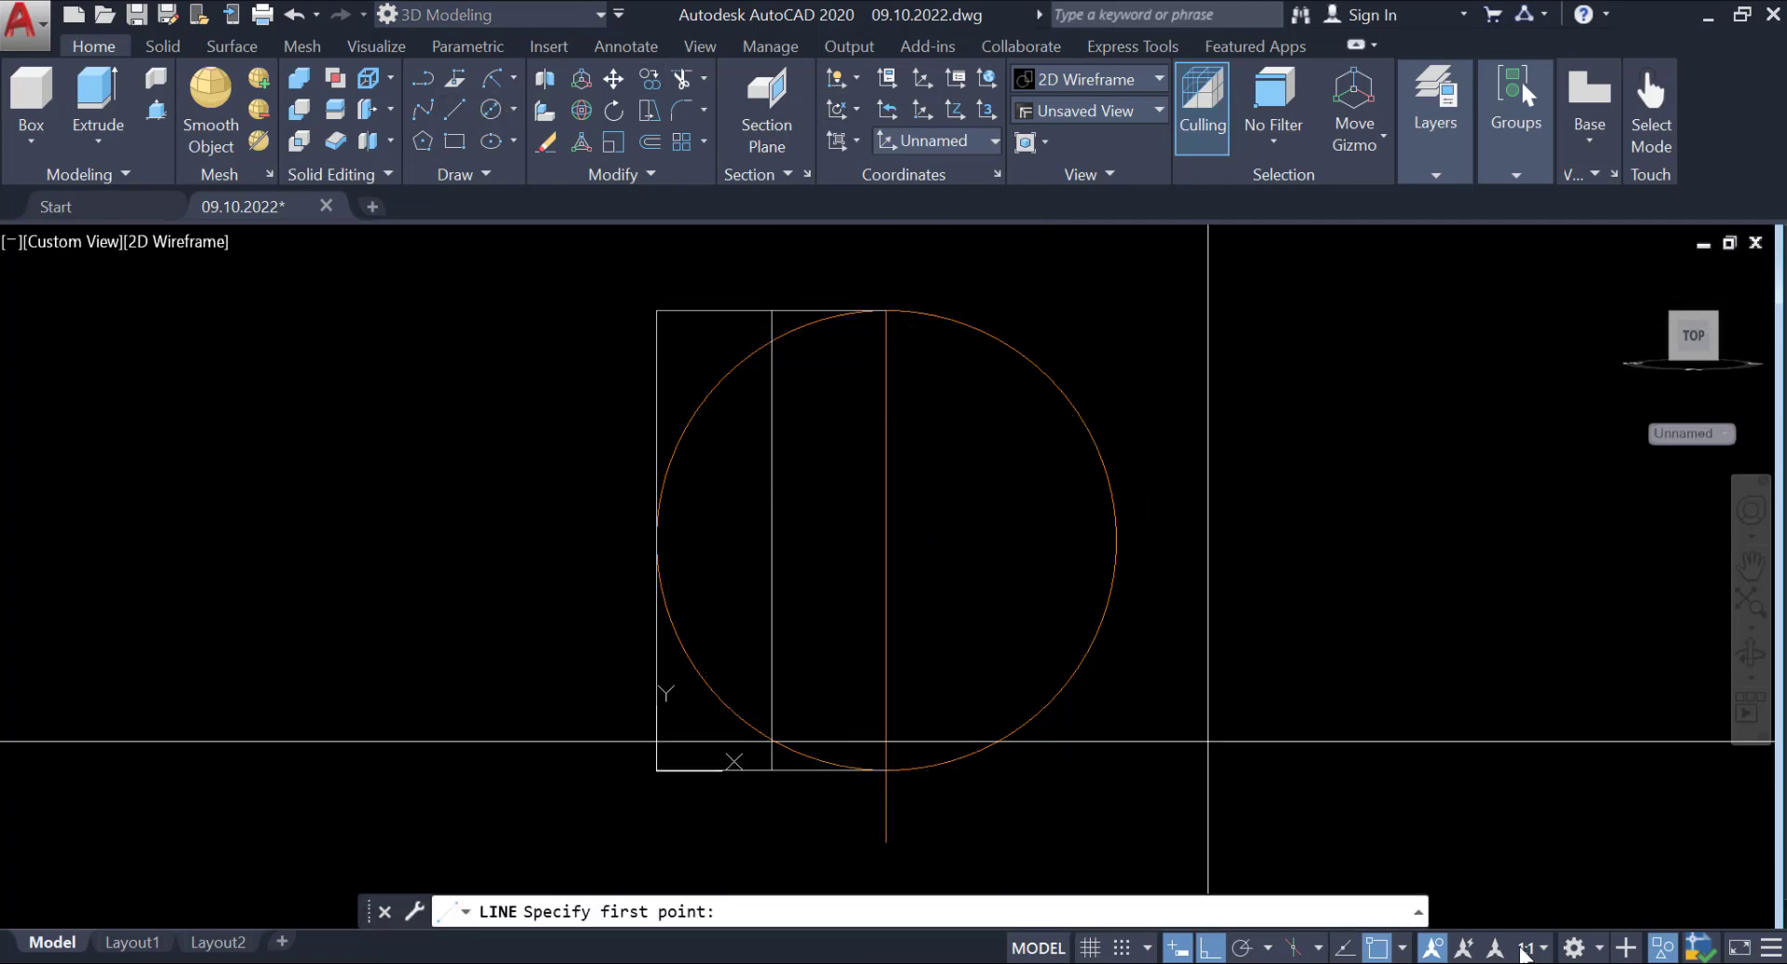
click(1242, 948)
click(1267, 948)
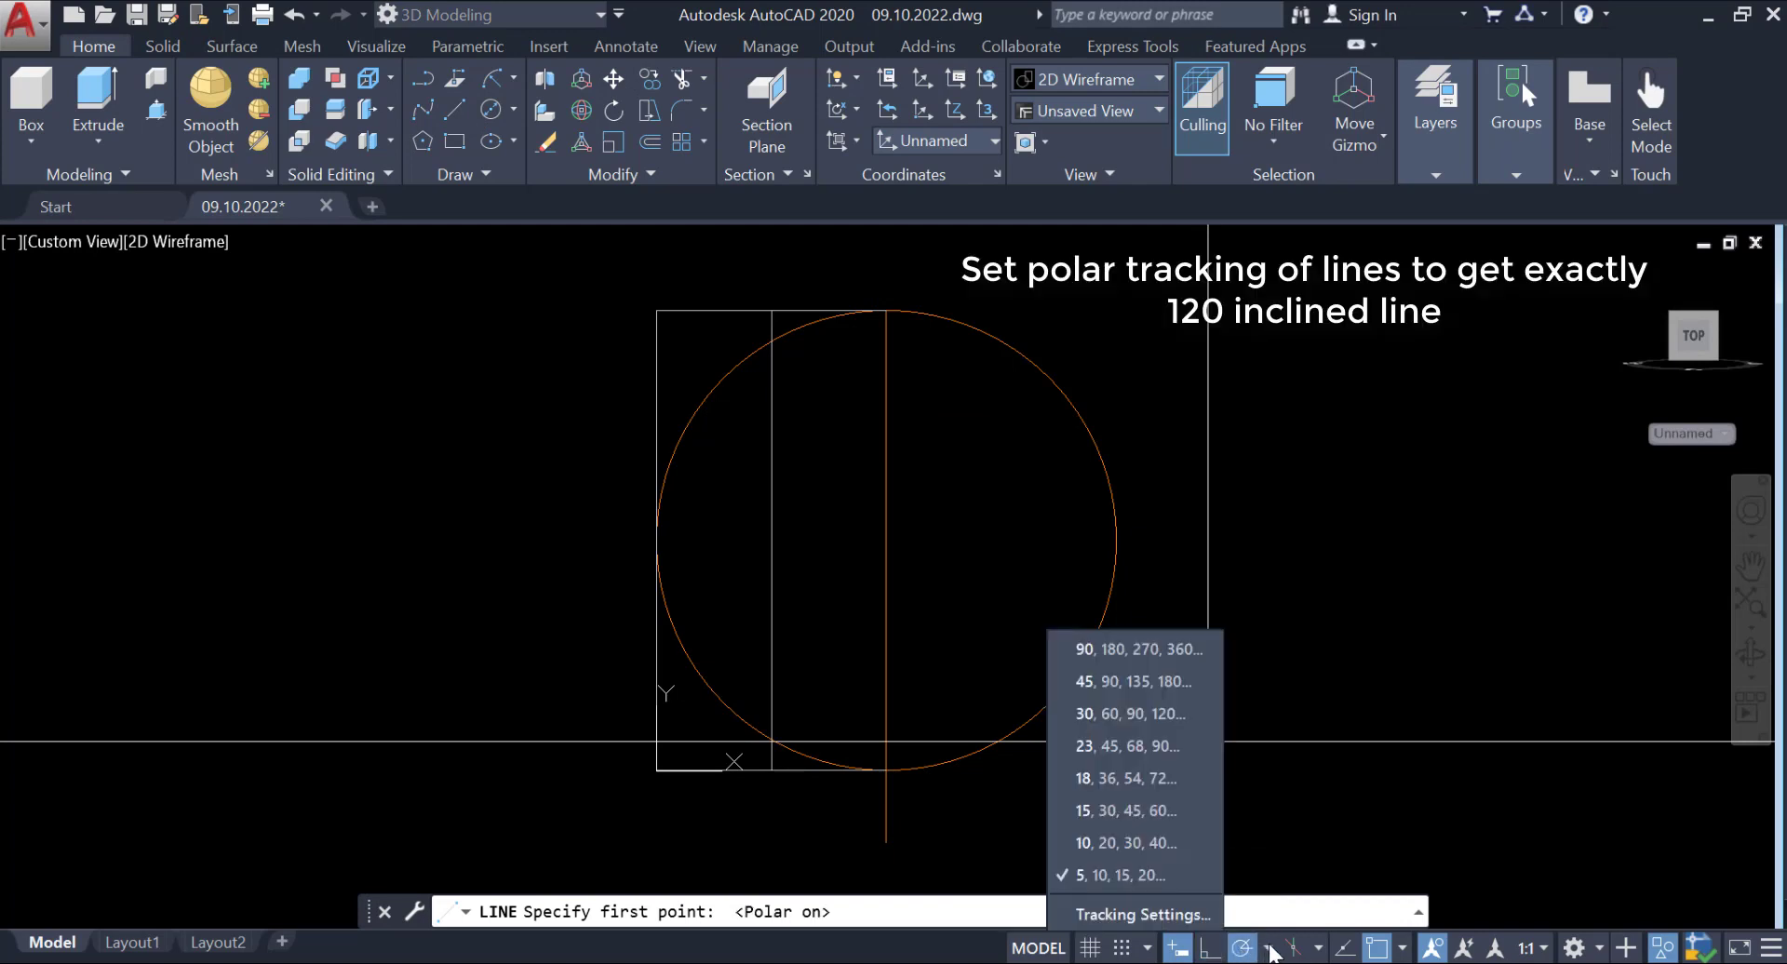
click(1120, 714)
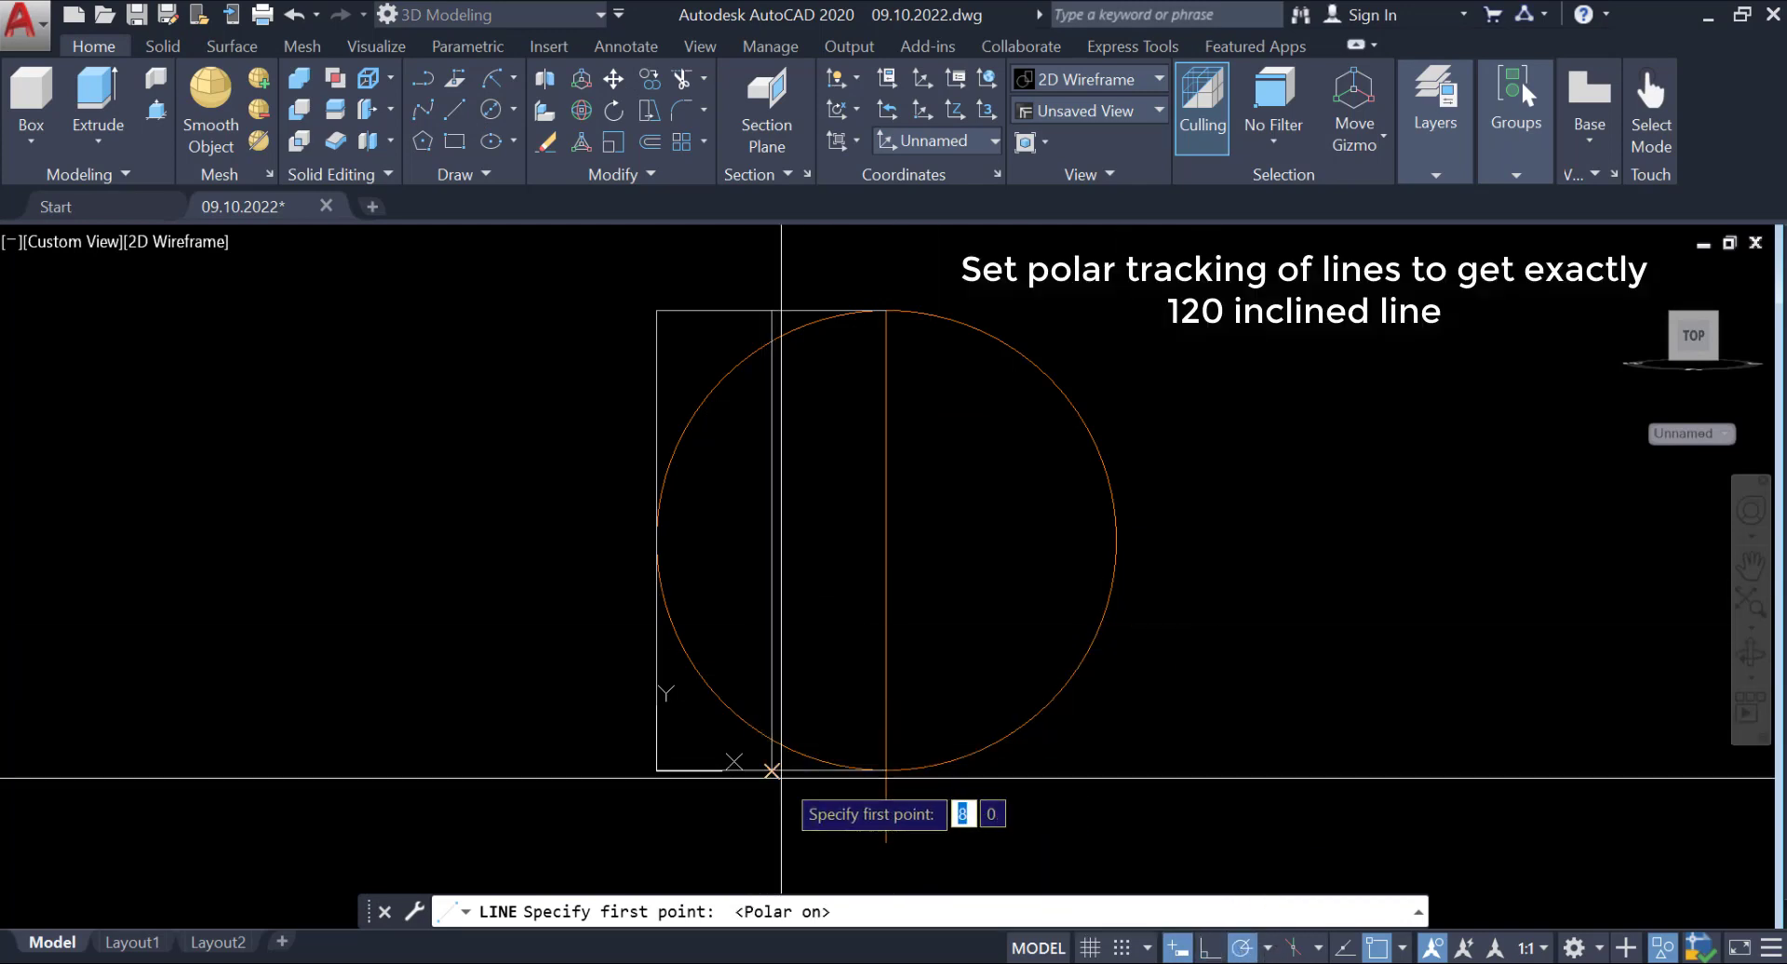
click(772, 770)
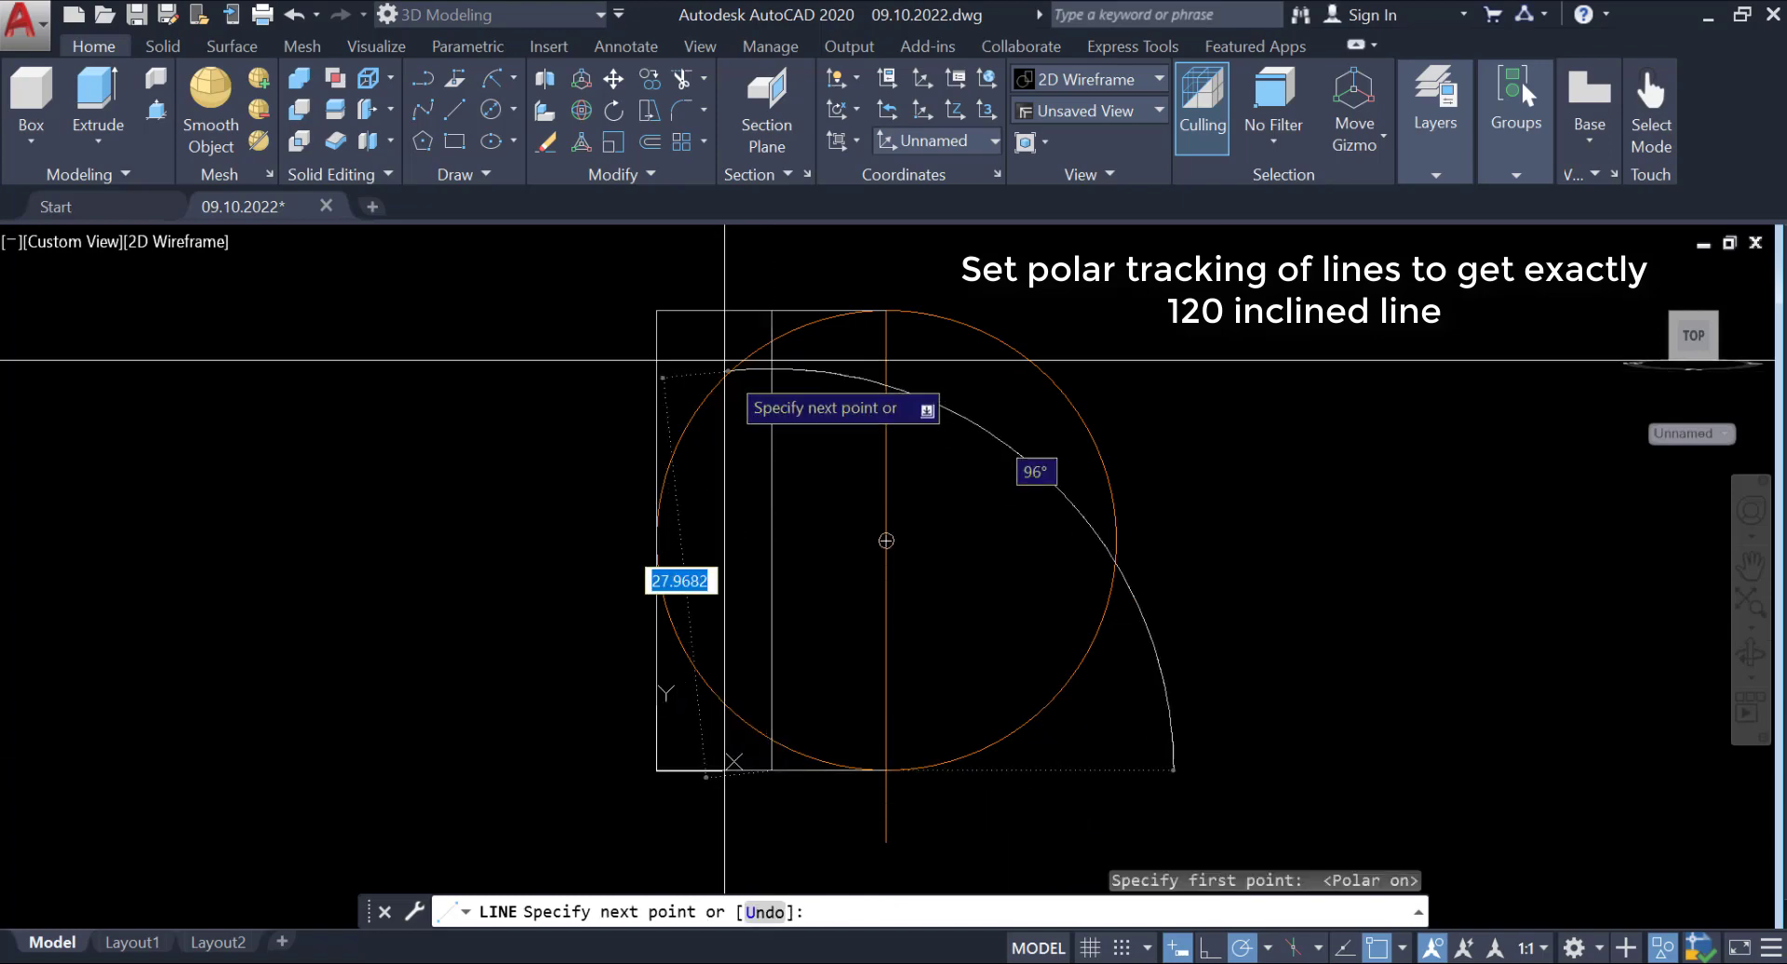
key(ctrl+z)
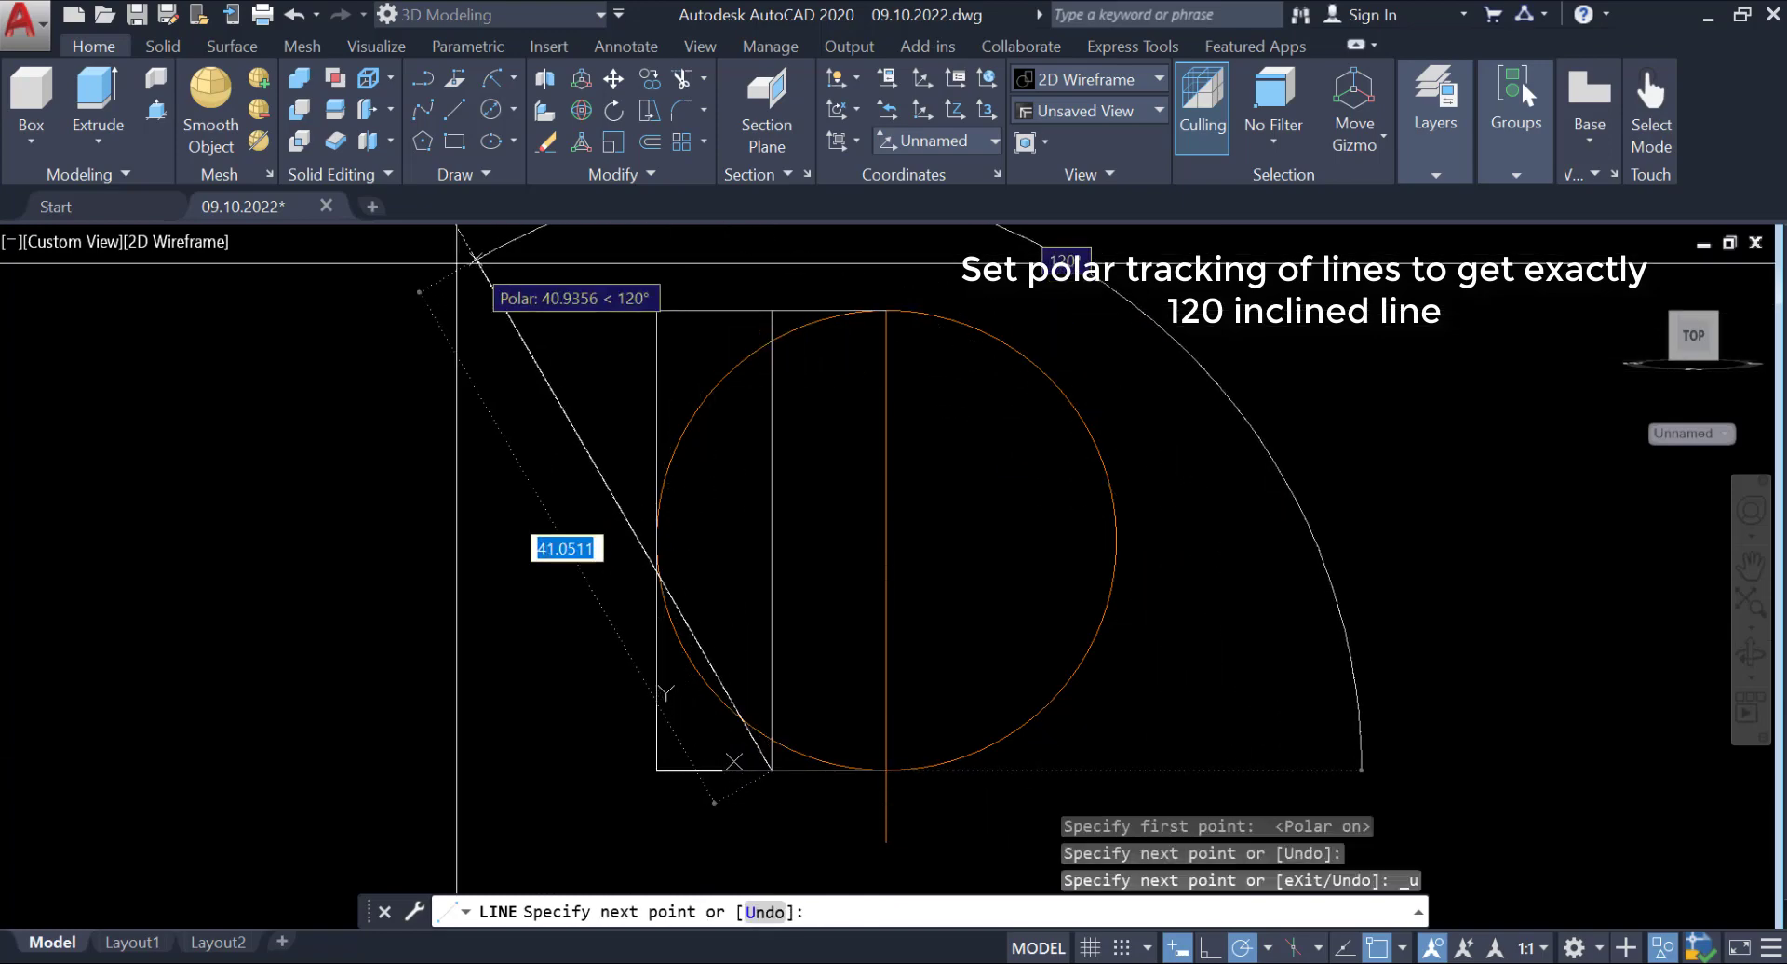
middle_drag(456, 264, 491, 340)
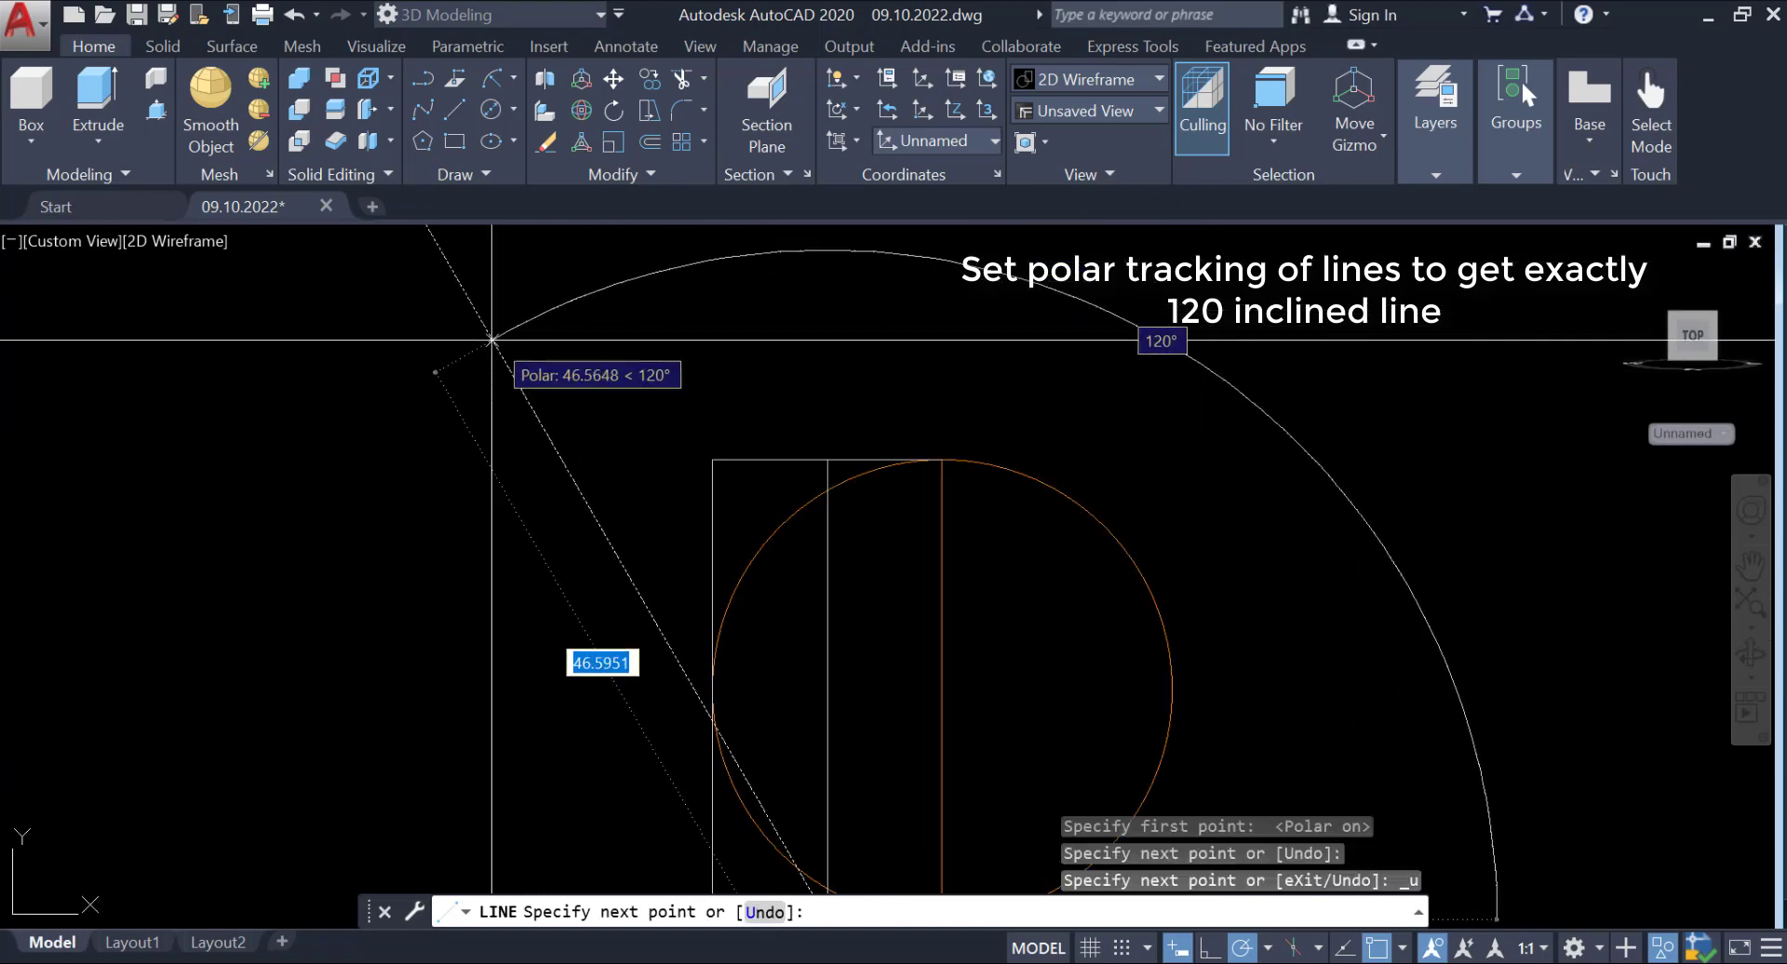
click(492, 340)
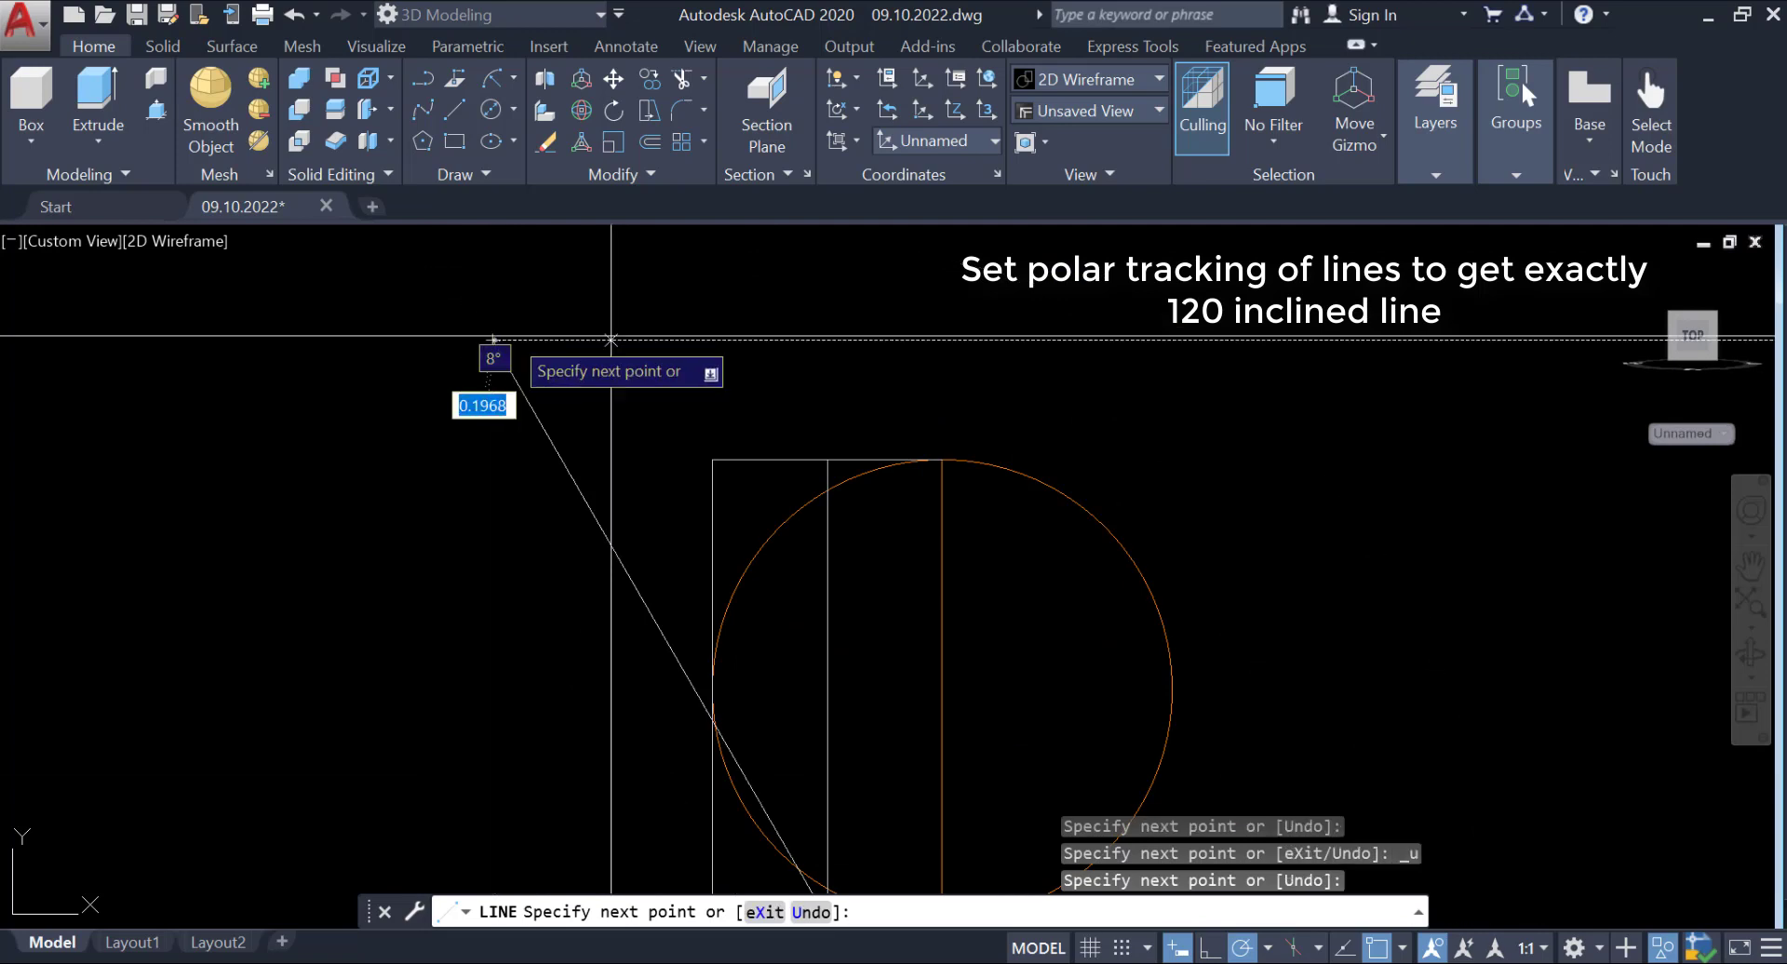
scroll(790, 354, down, 2)
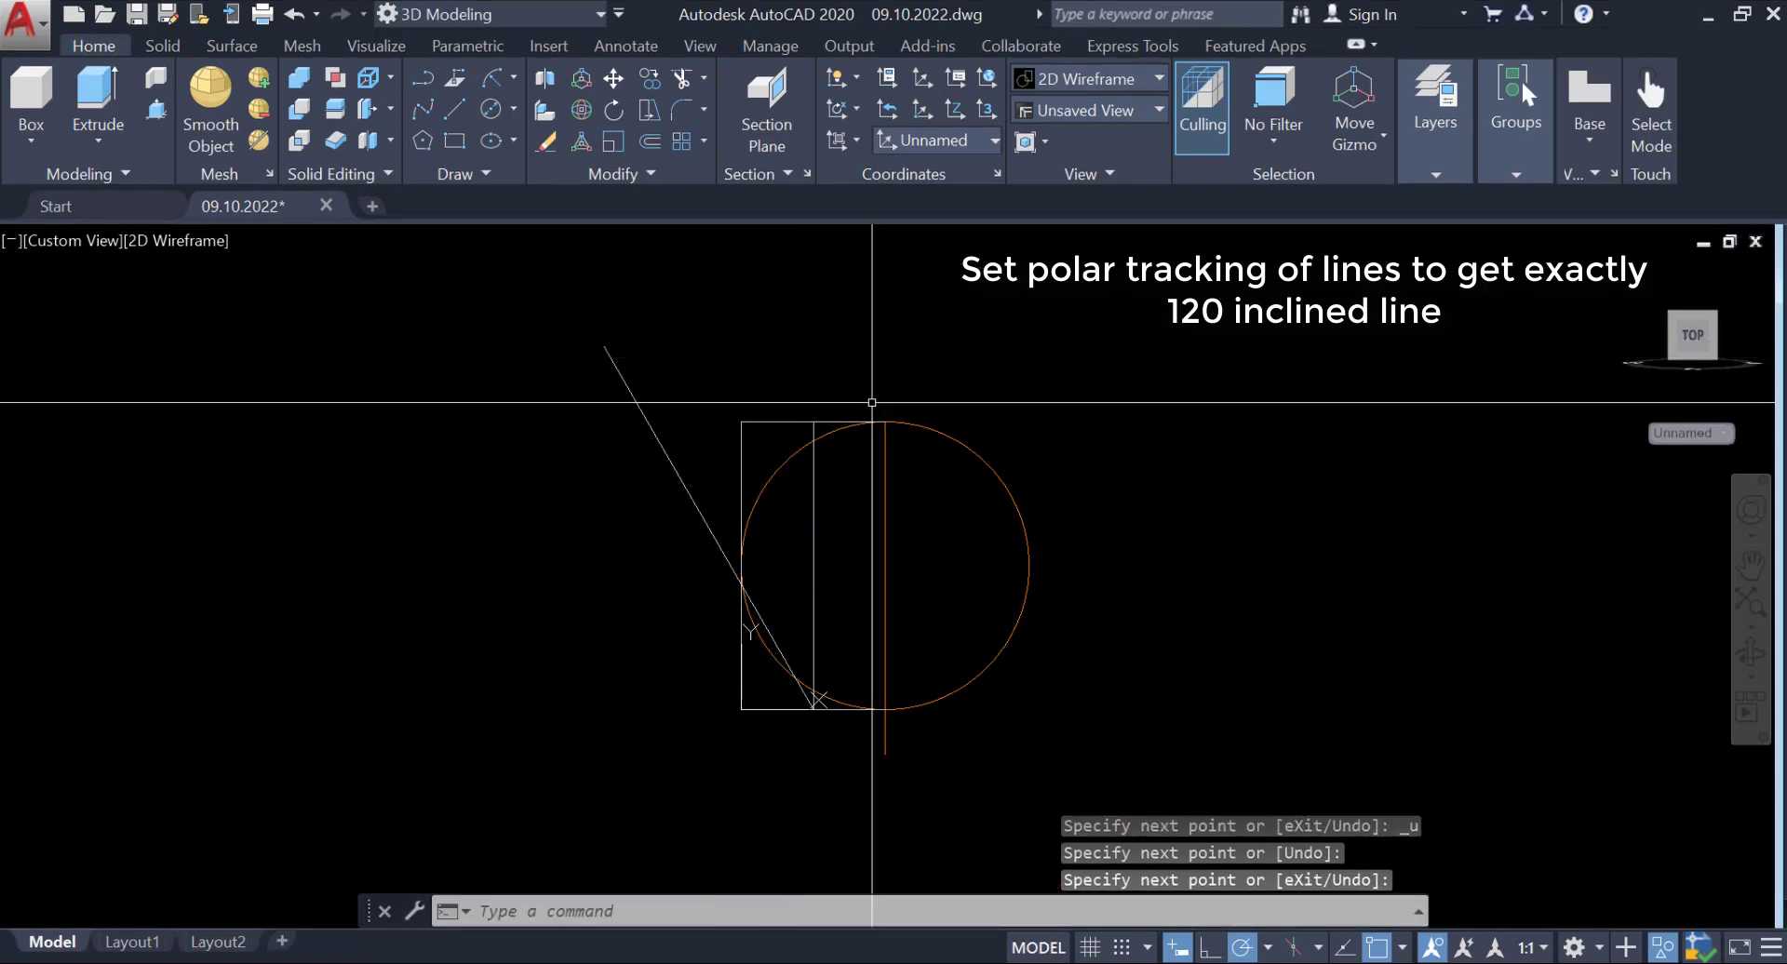
Extend the top edge to the 120° diagonal line.
click(705, 78)
click(692, 180)
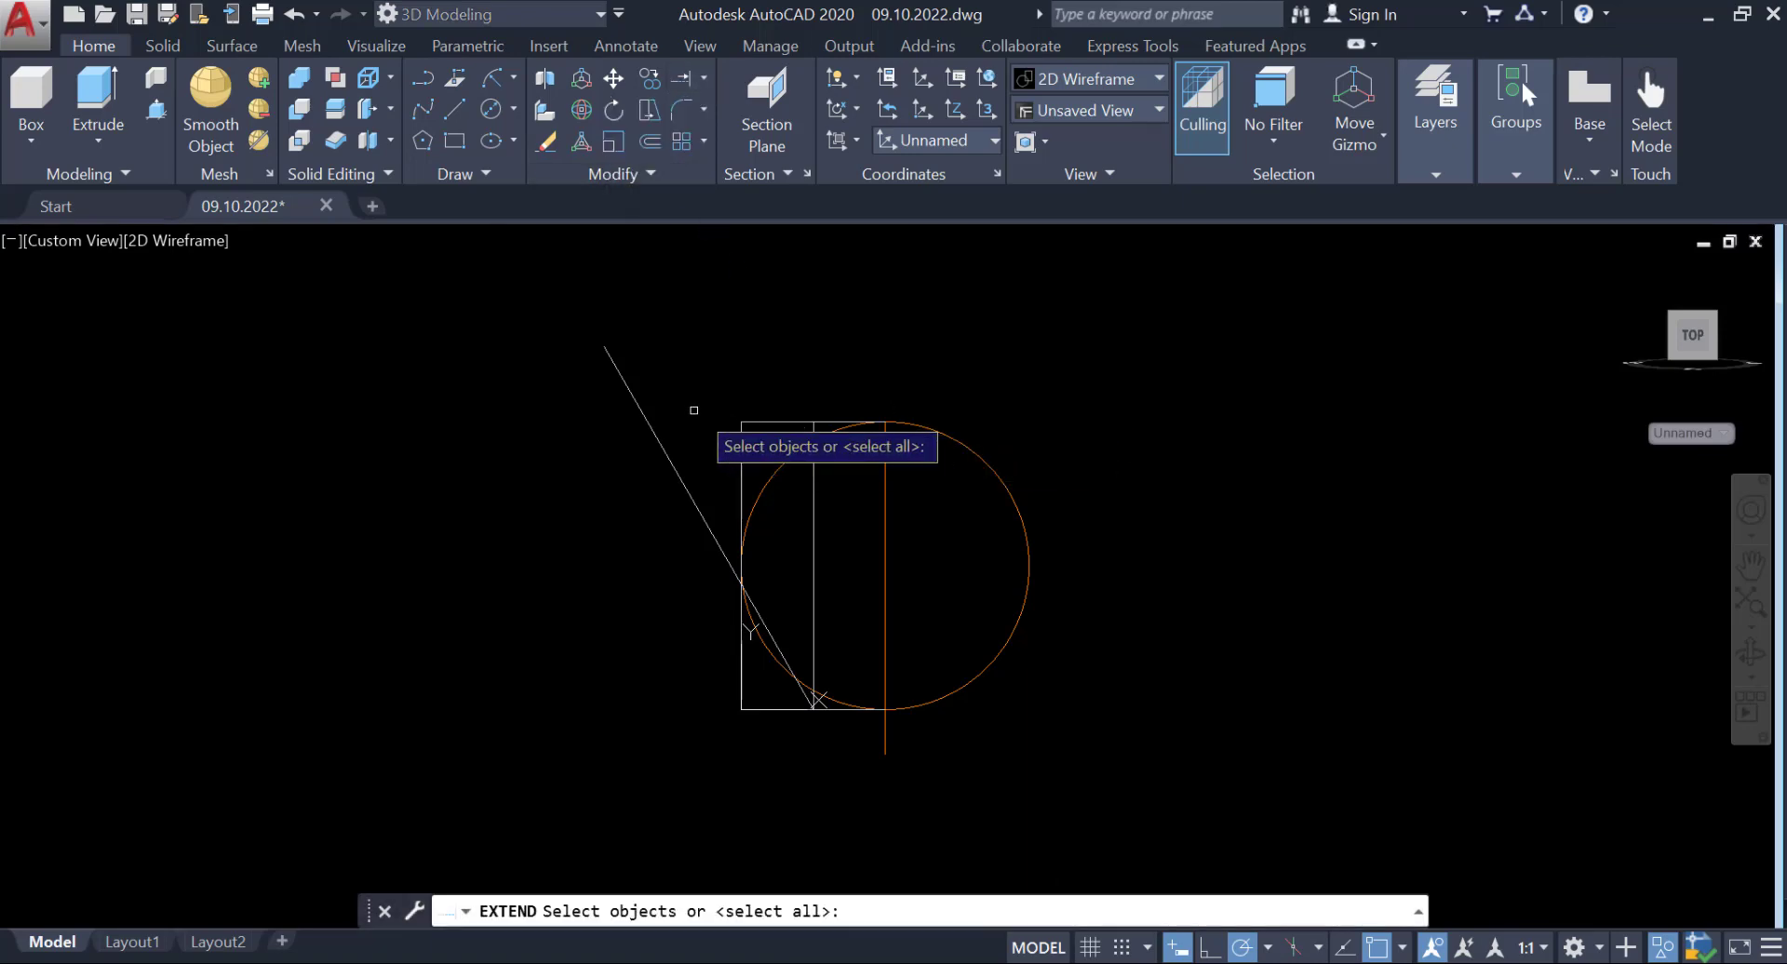
click(644, 410)
key(Return)
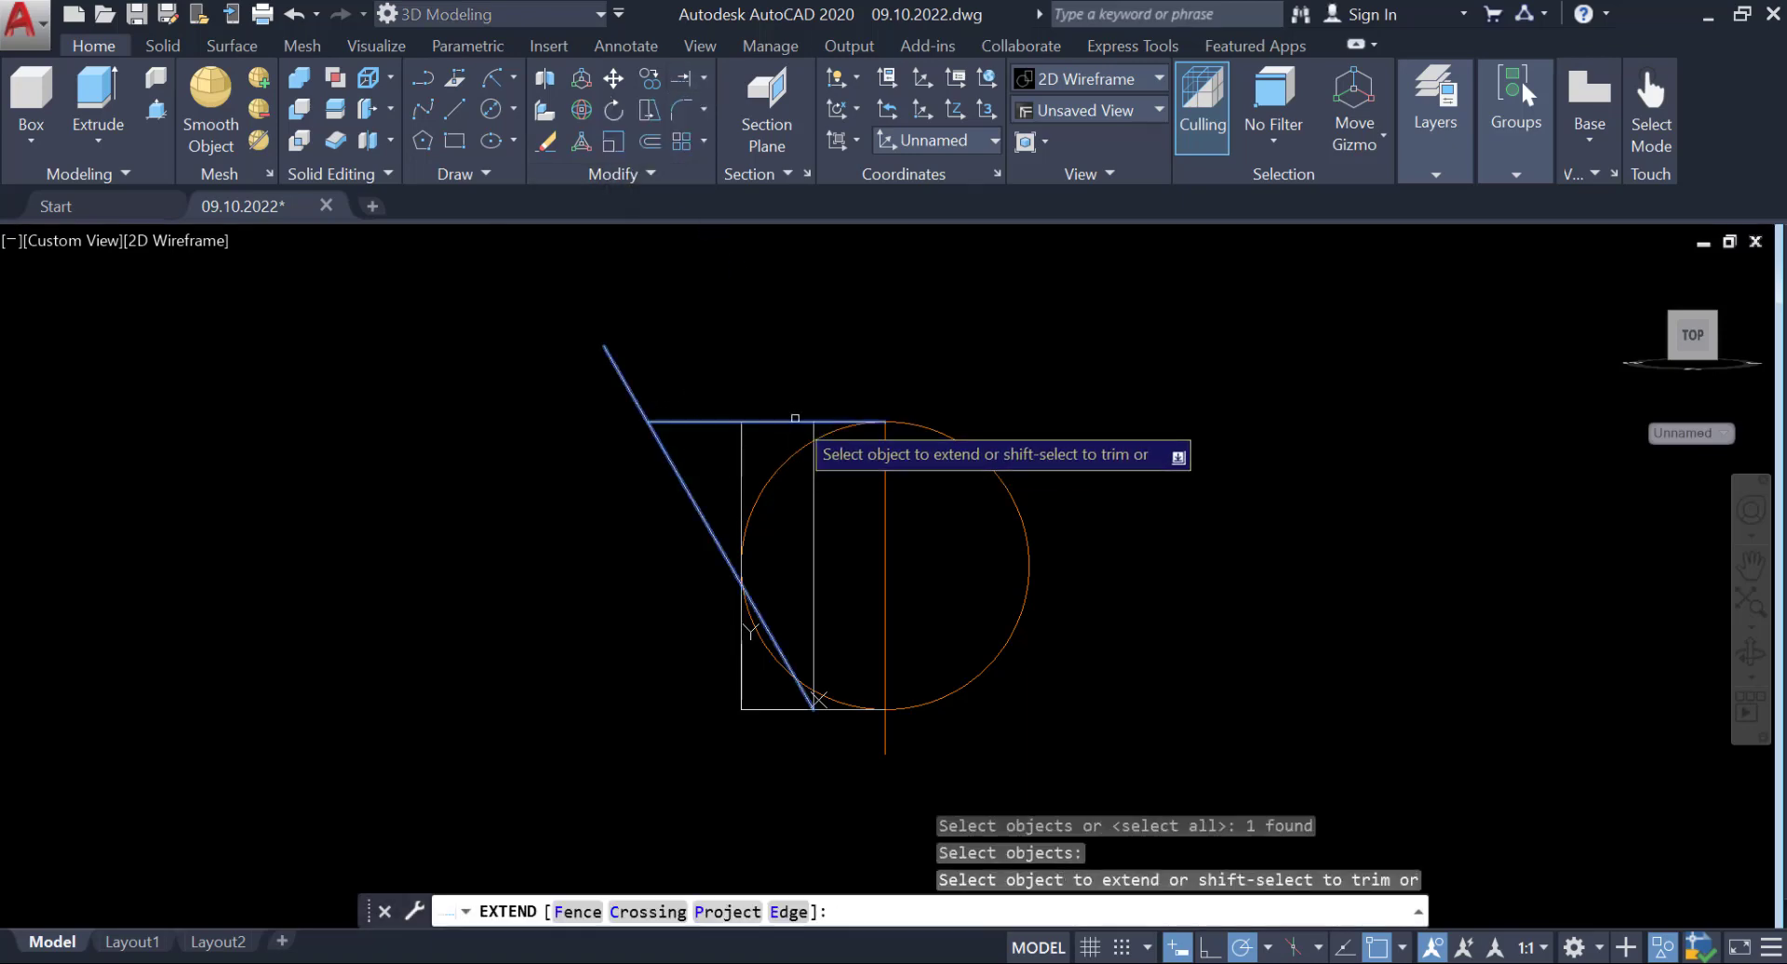
right_click(903, 272)
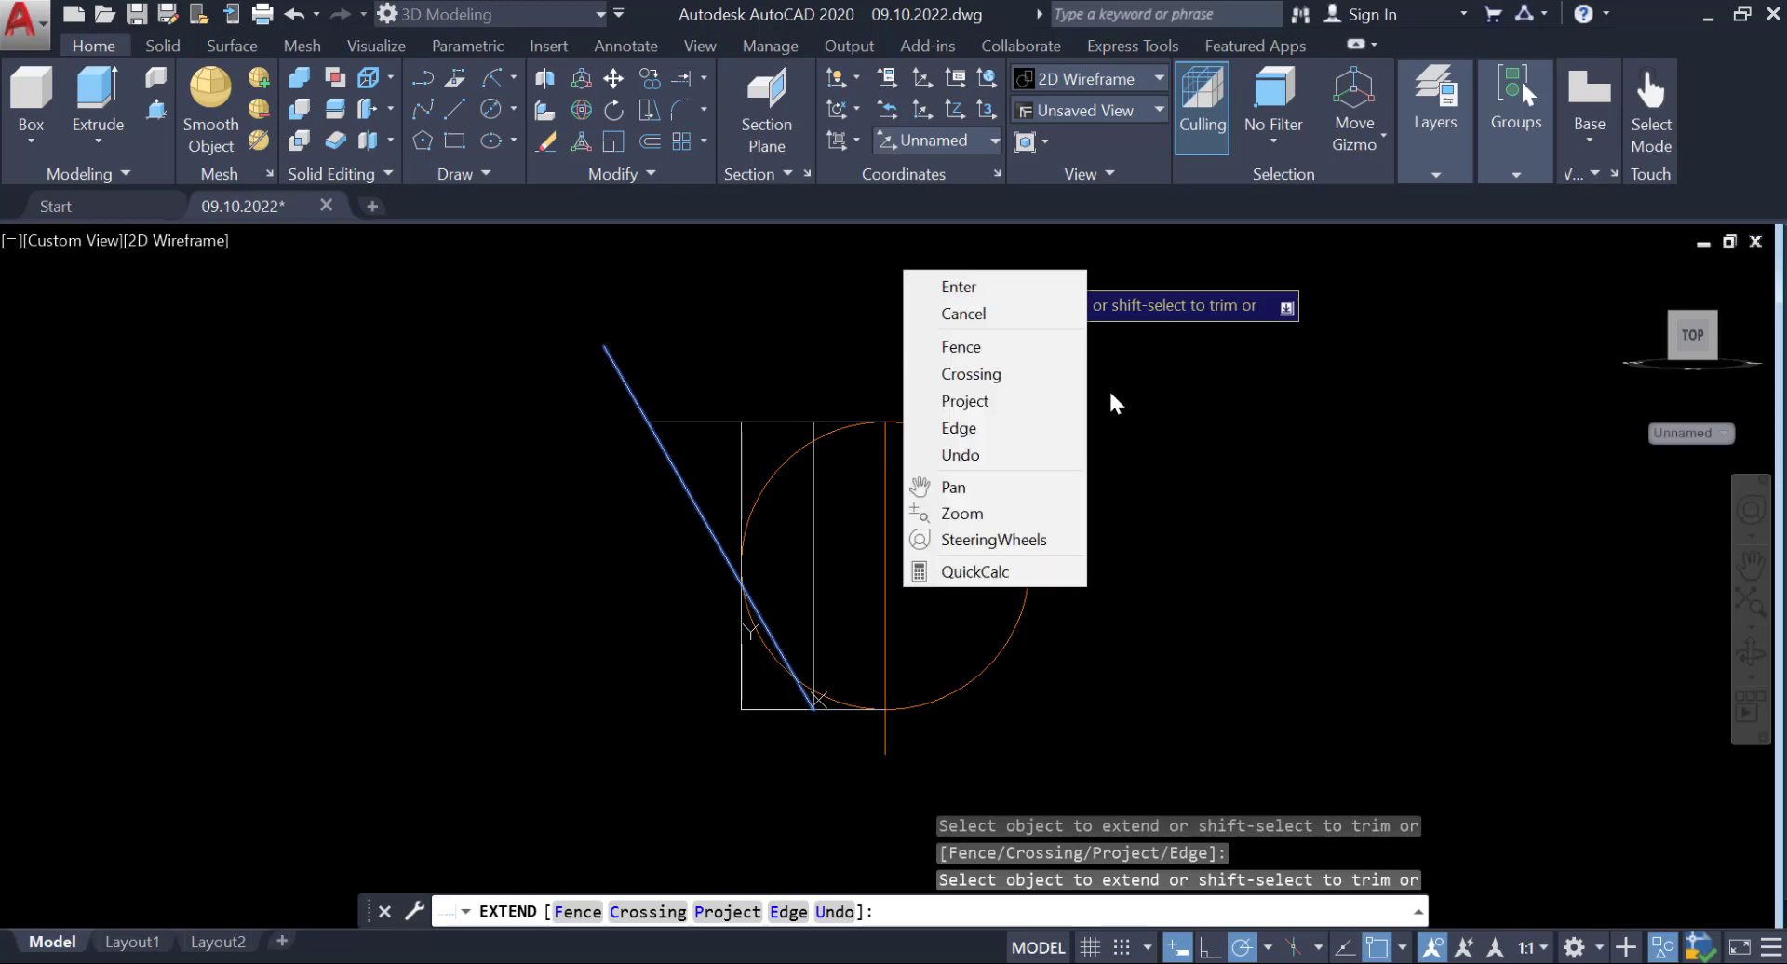
click(983, 305)
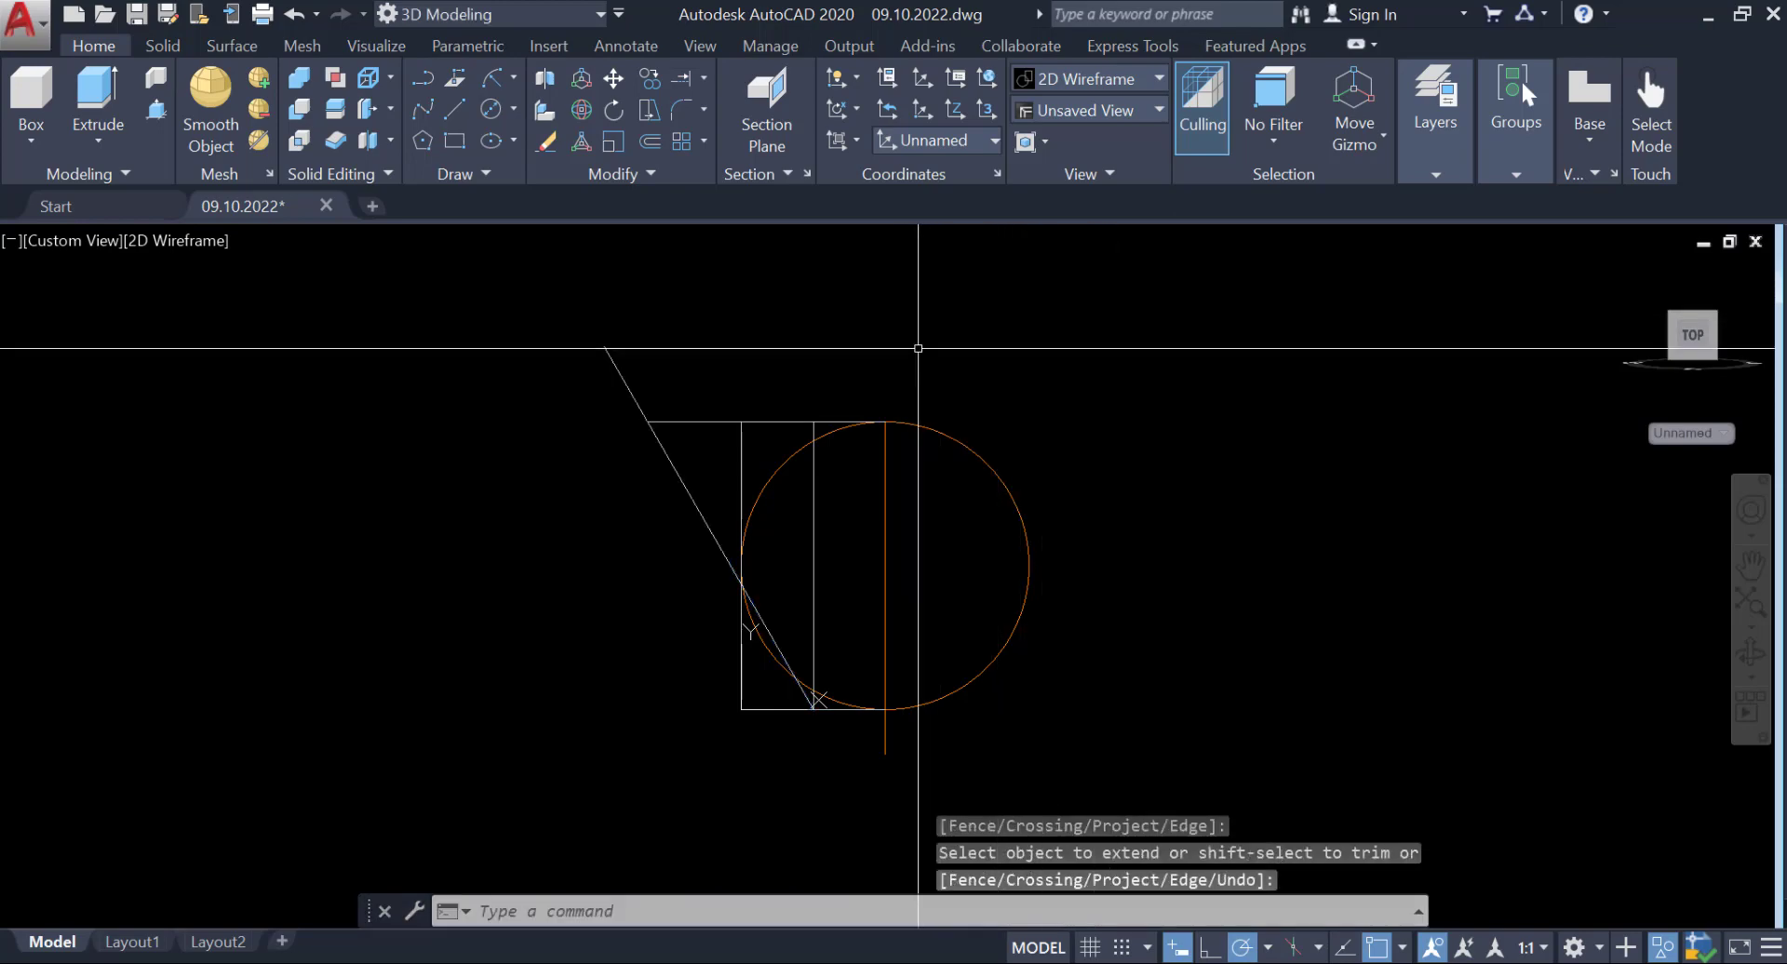
Trim away part of the left vertical line.
click(705, 77)
click(663, 108)
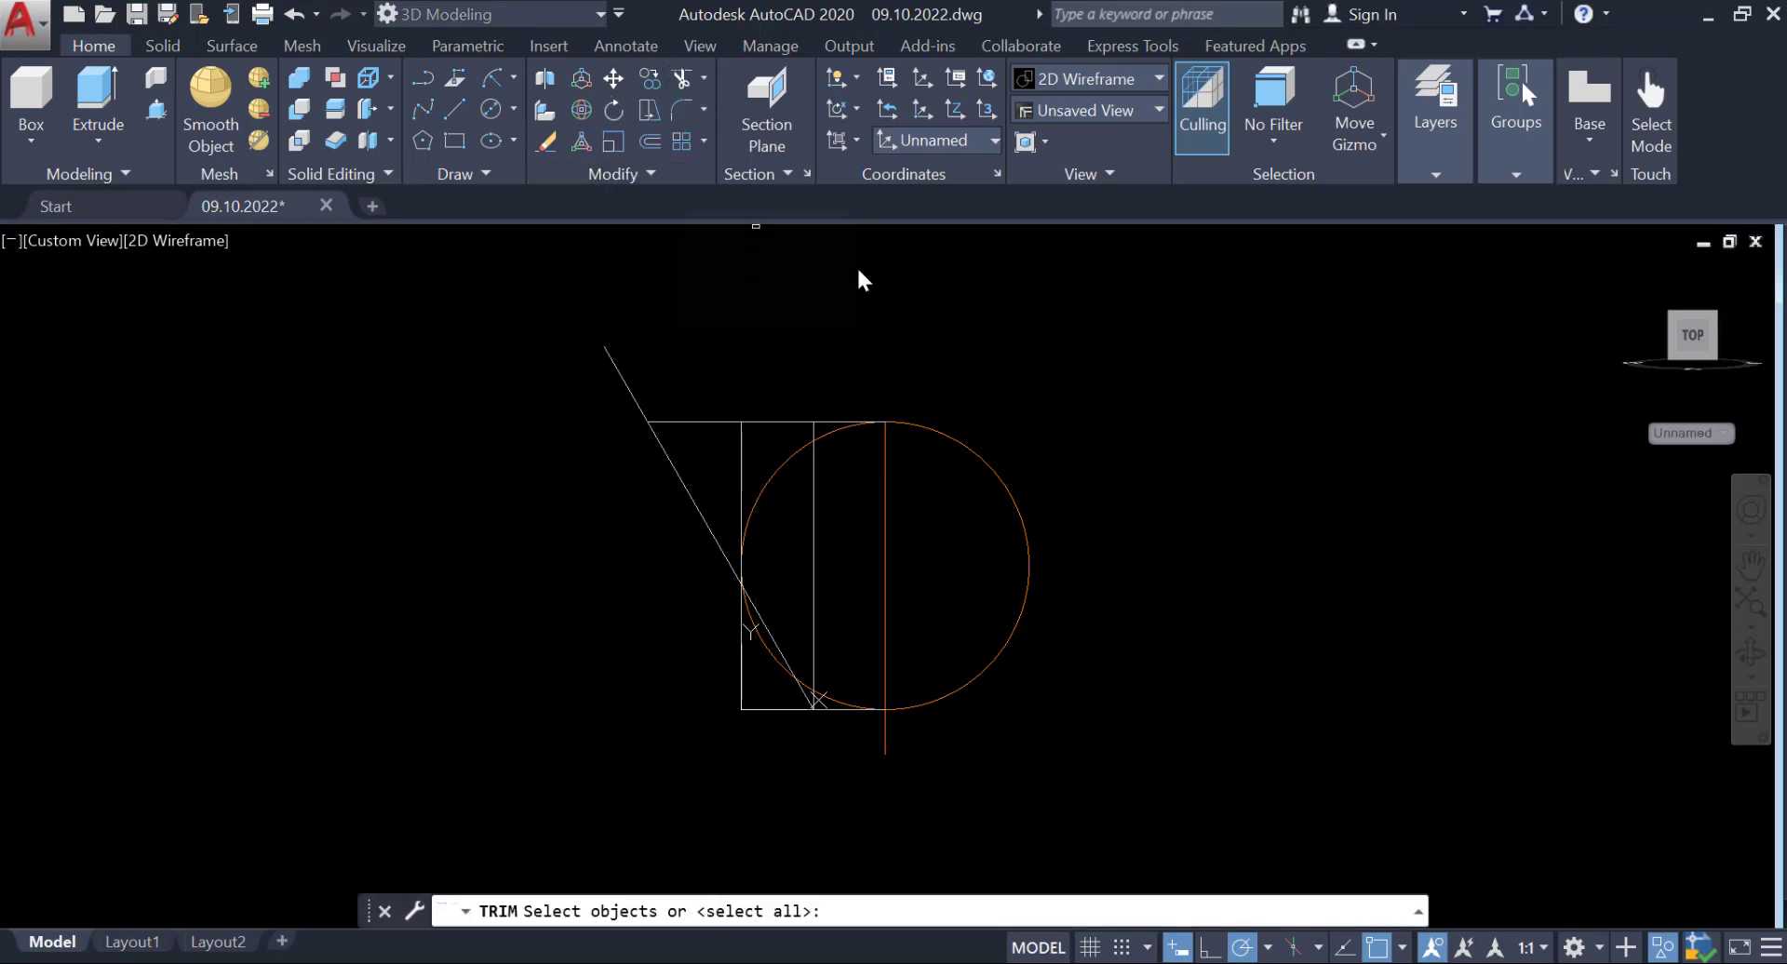
key(Return)
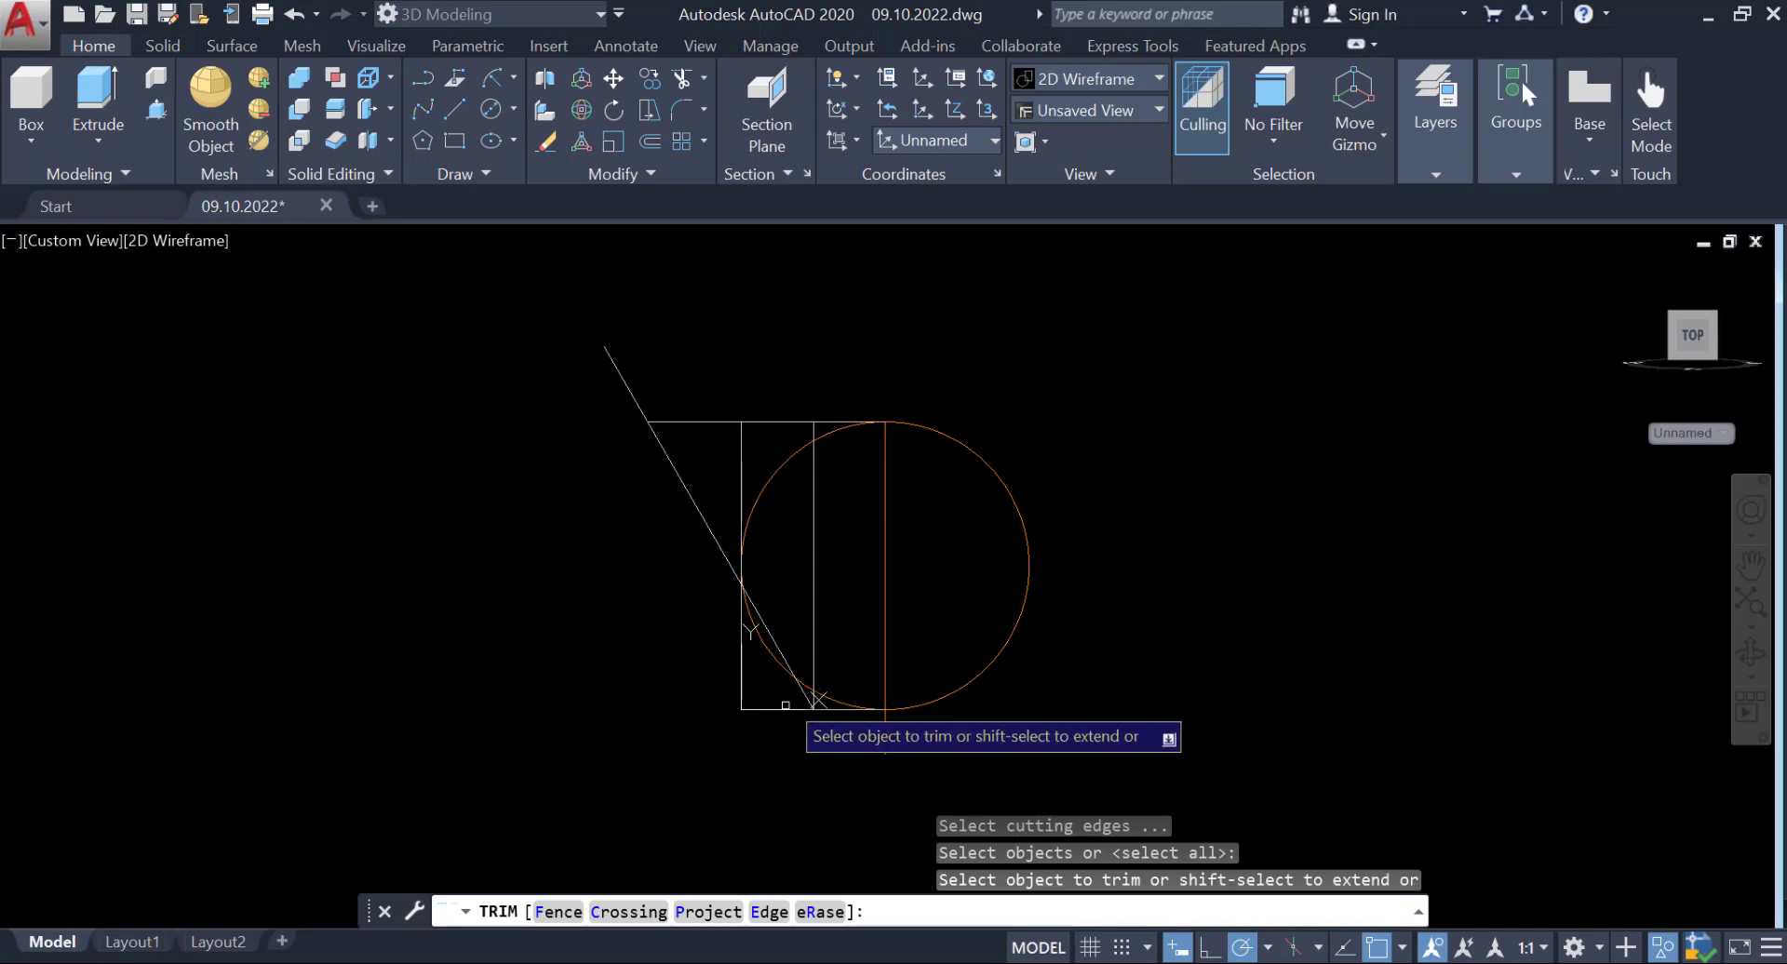
click(739, 610)
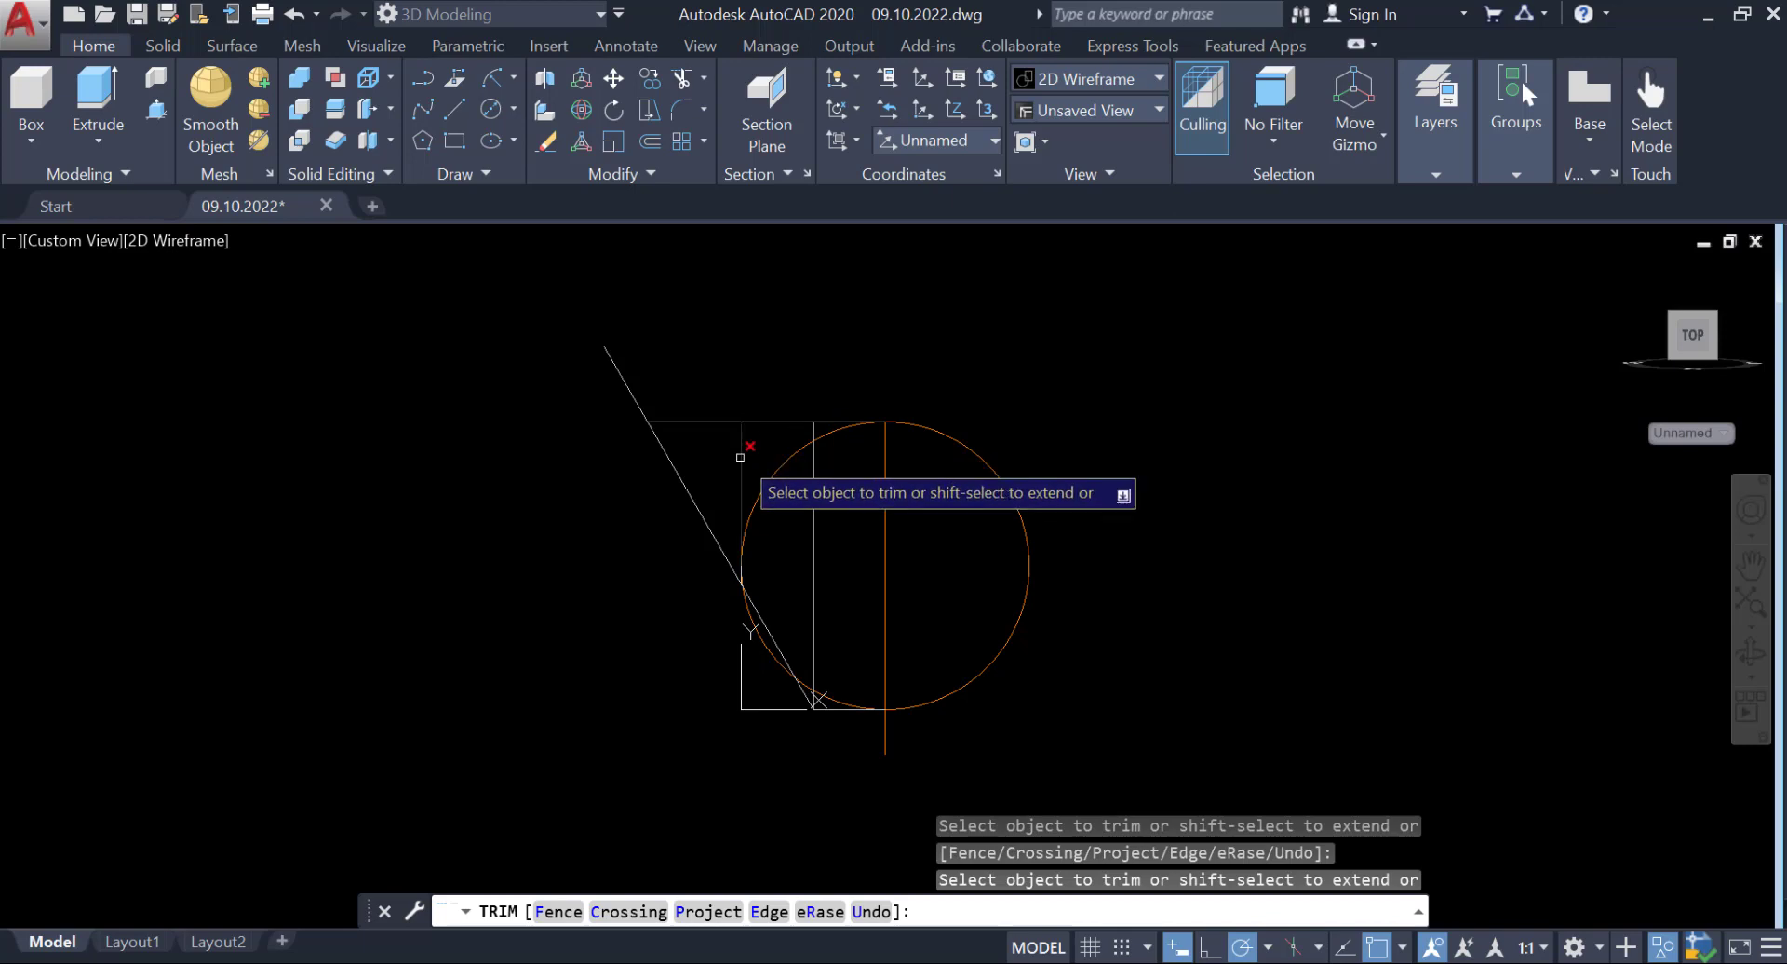
key(Return)
Erase the two leftover lines with the E command.
text(e)
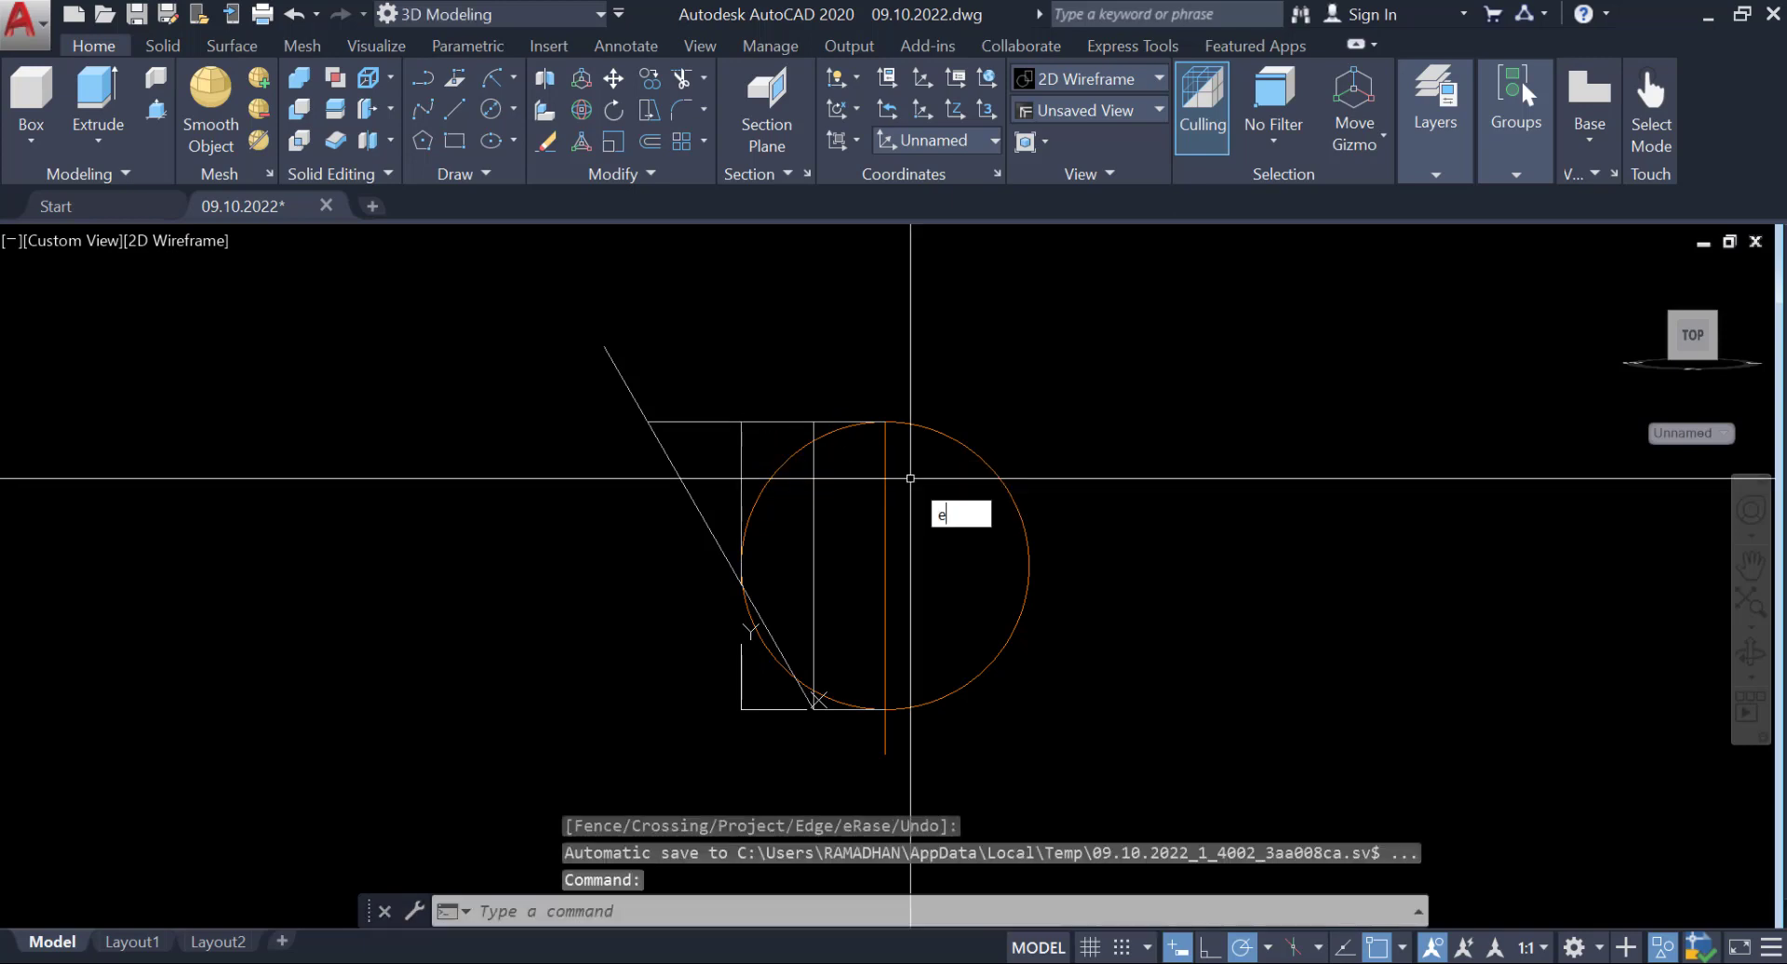
key(Return)
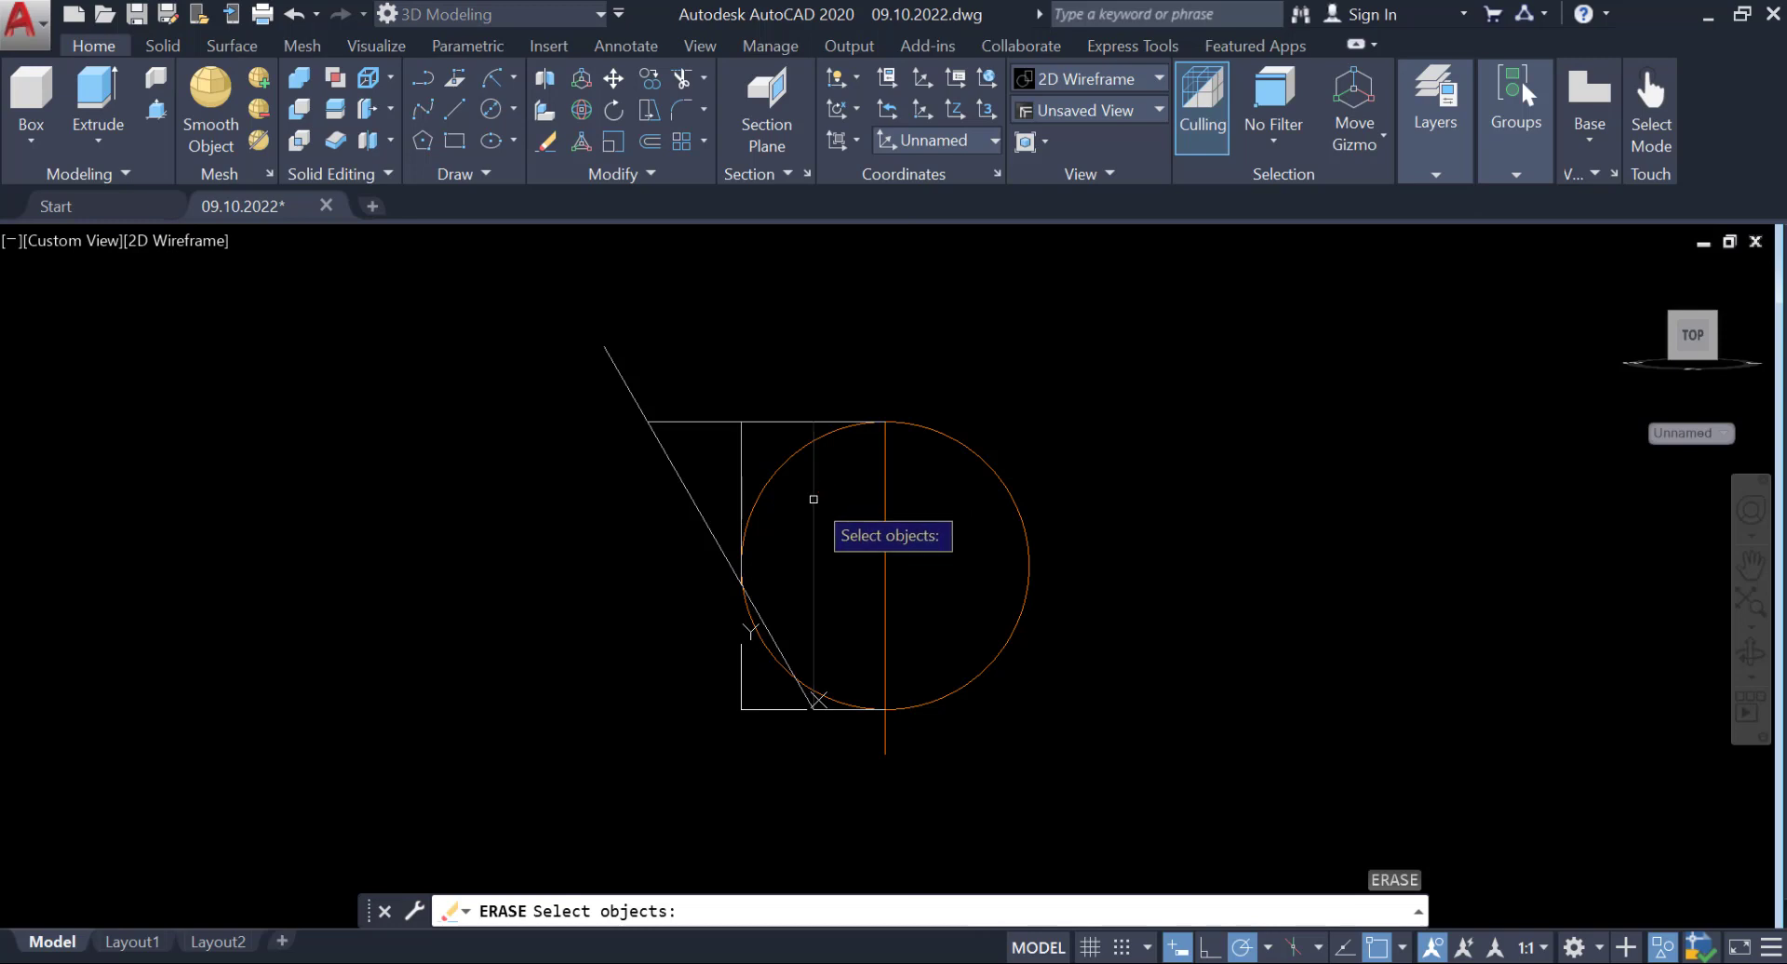
click(743, 452)
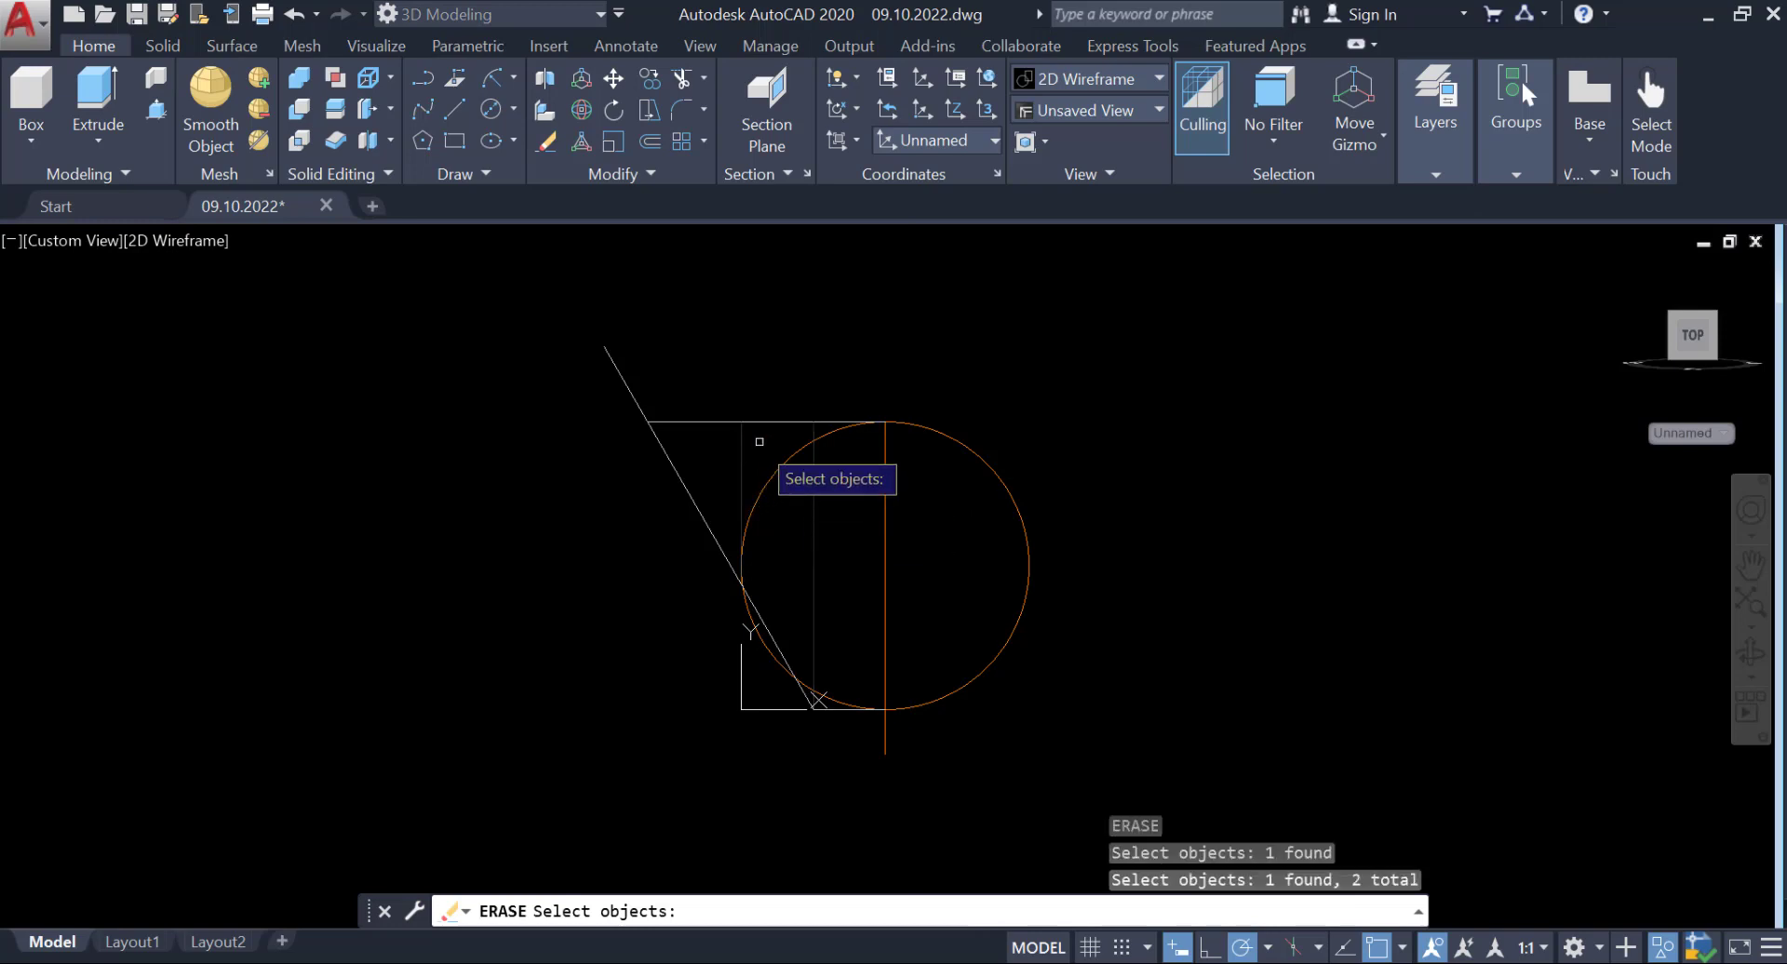
key(Return)
Trim off the part of the diagonal above the top edge.
text(tr)
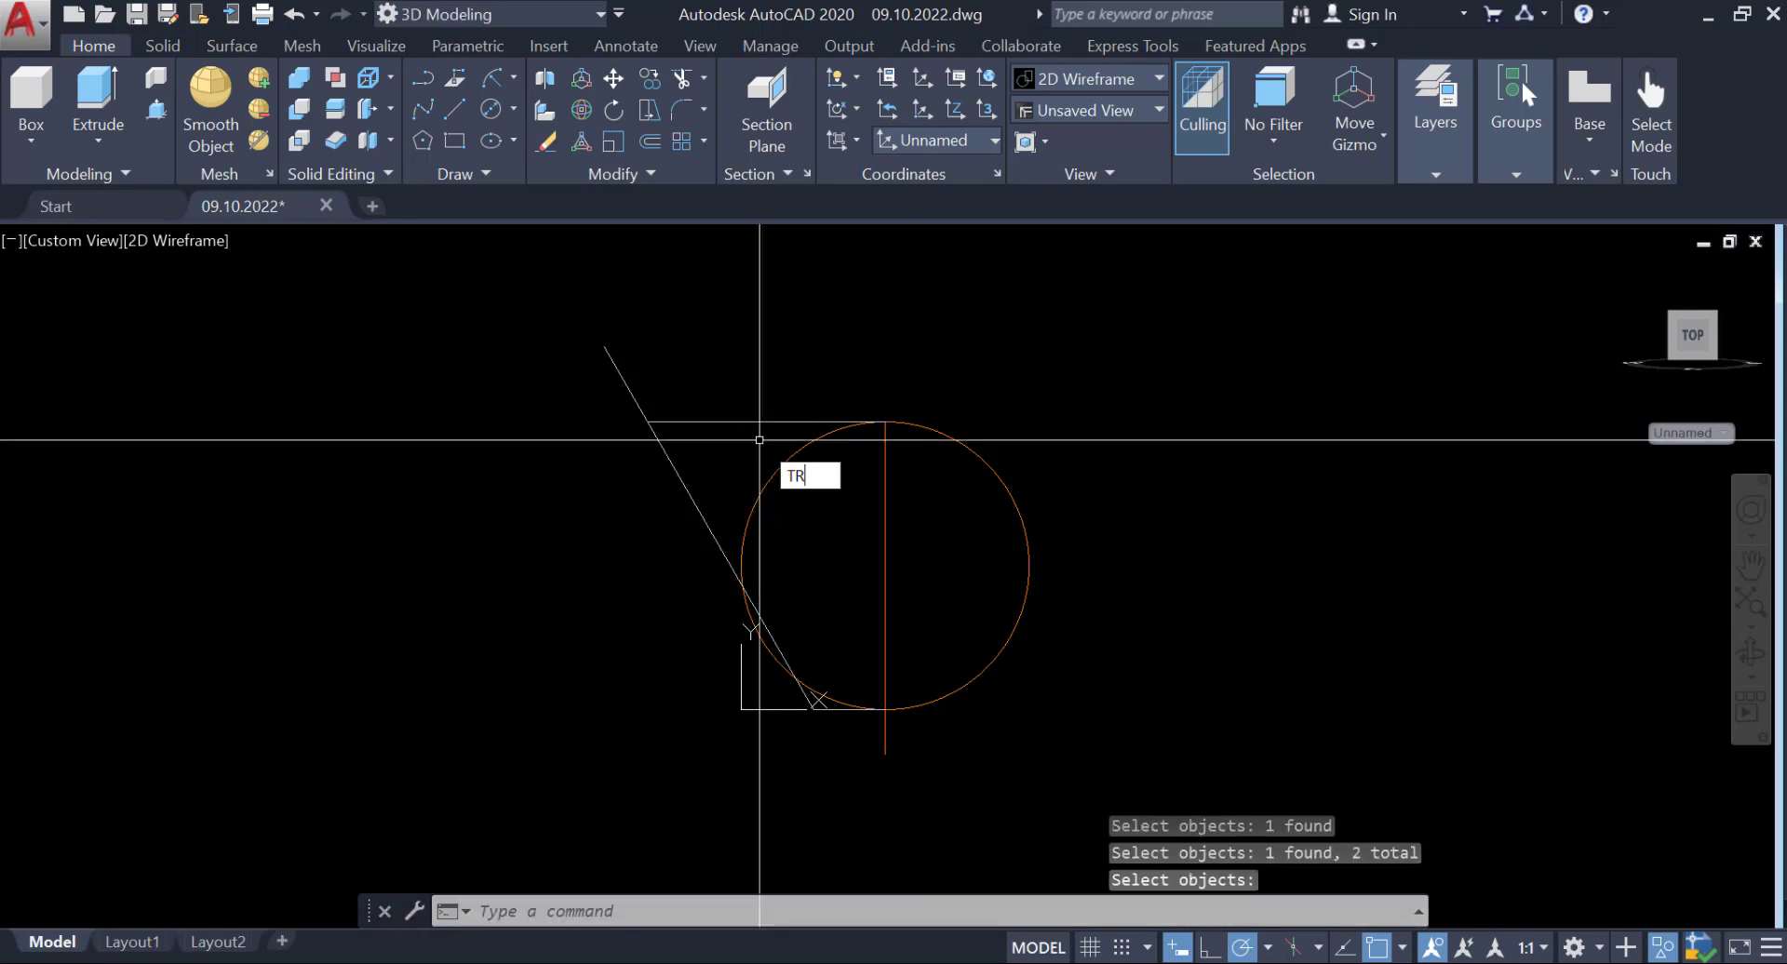
key(Return)
key(Return)
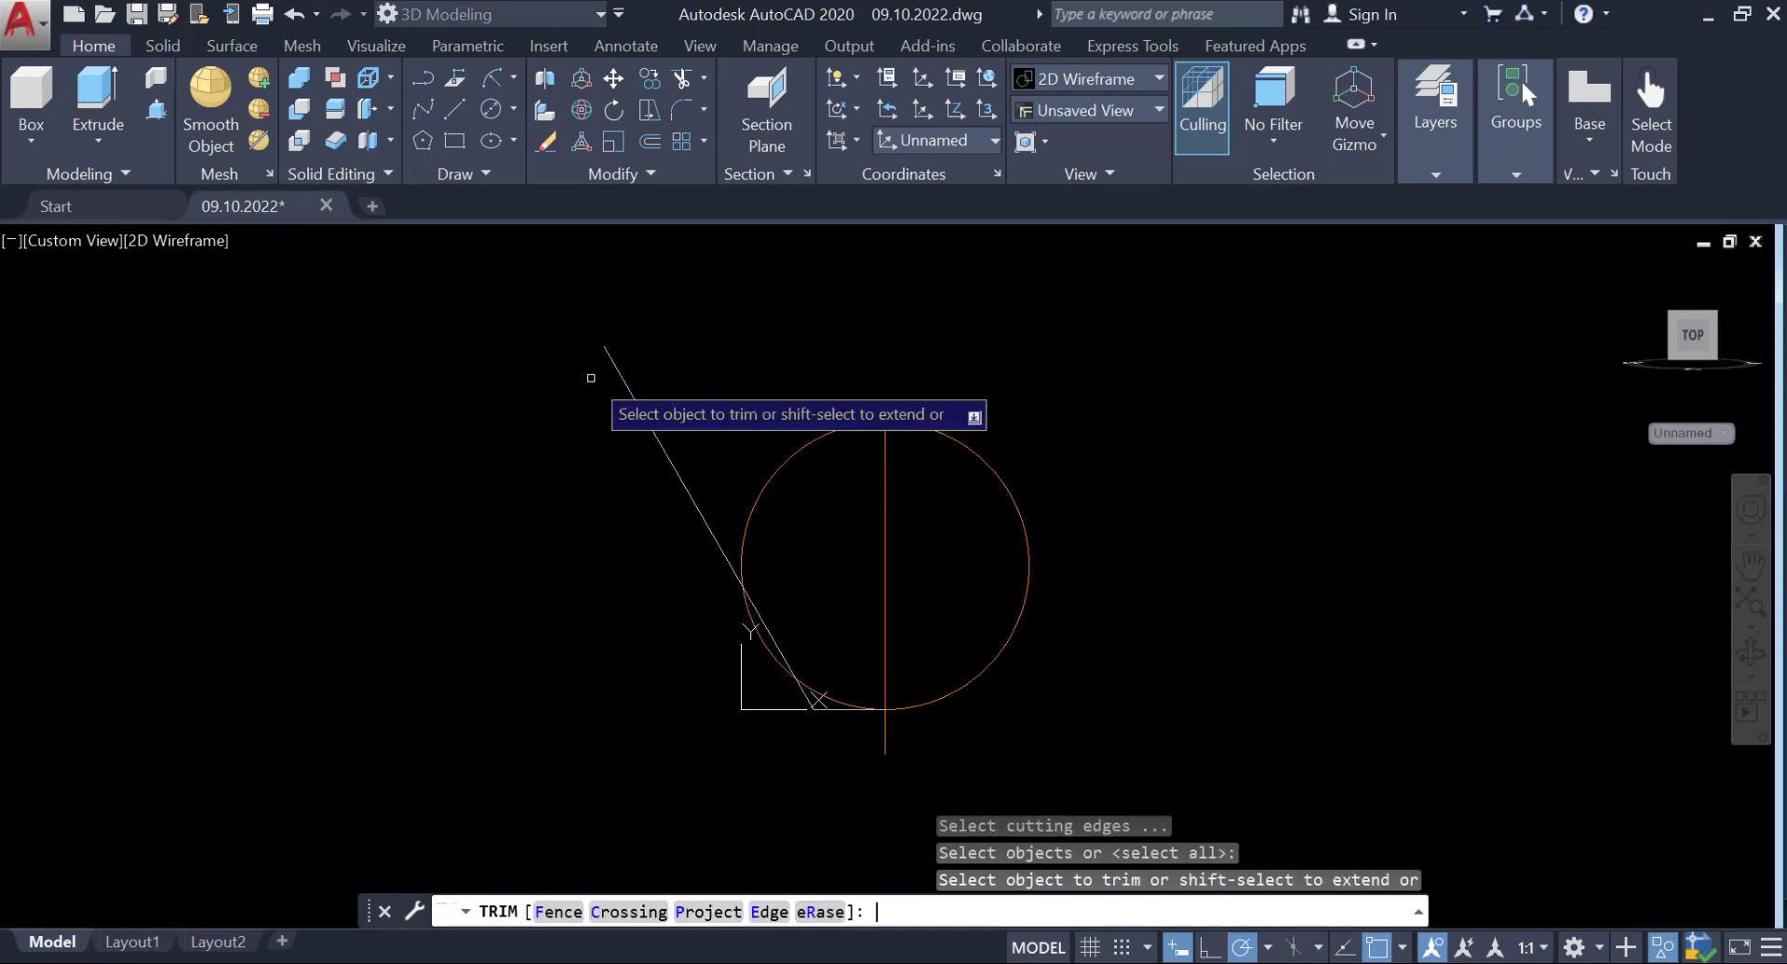
click(626, 377)
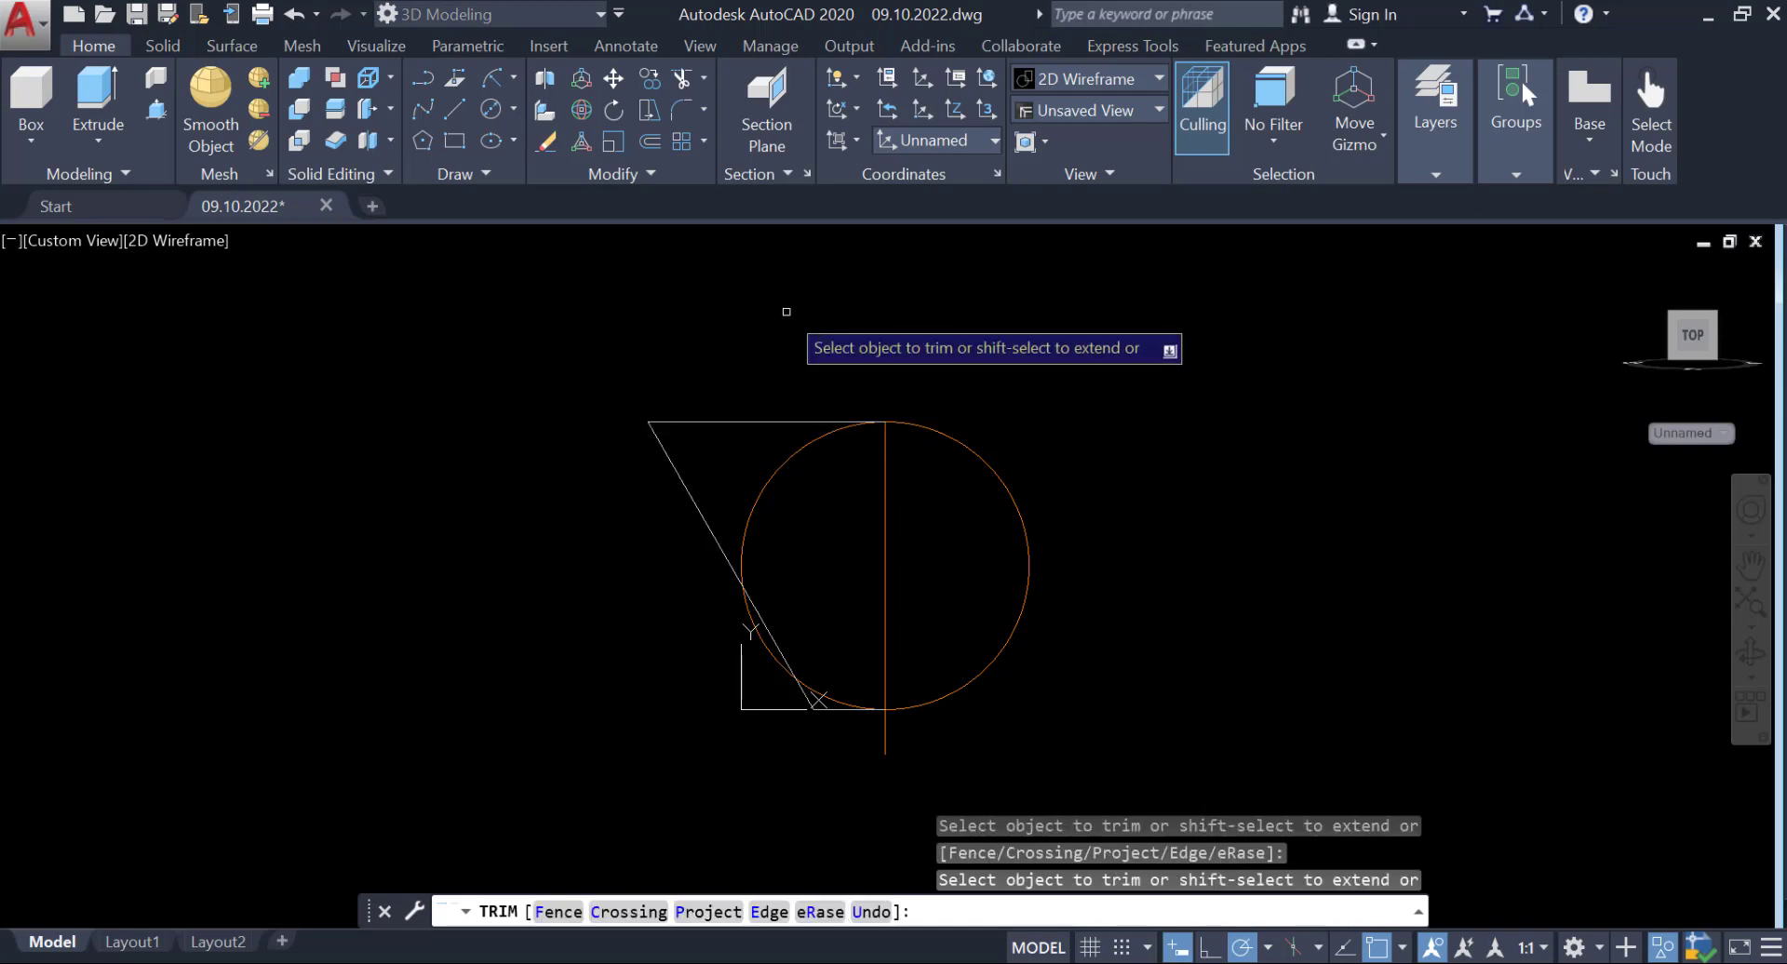
key(Return)
text(mi)
key(Return)
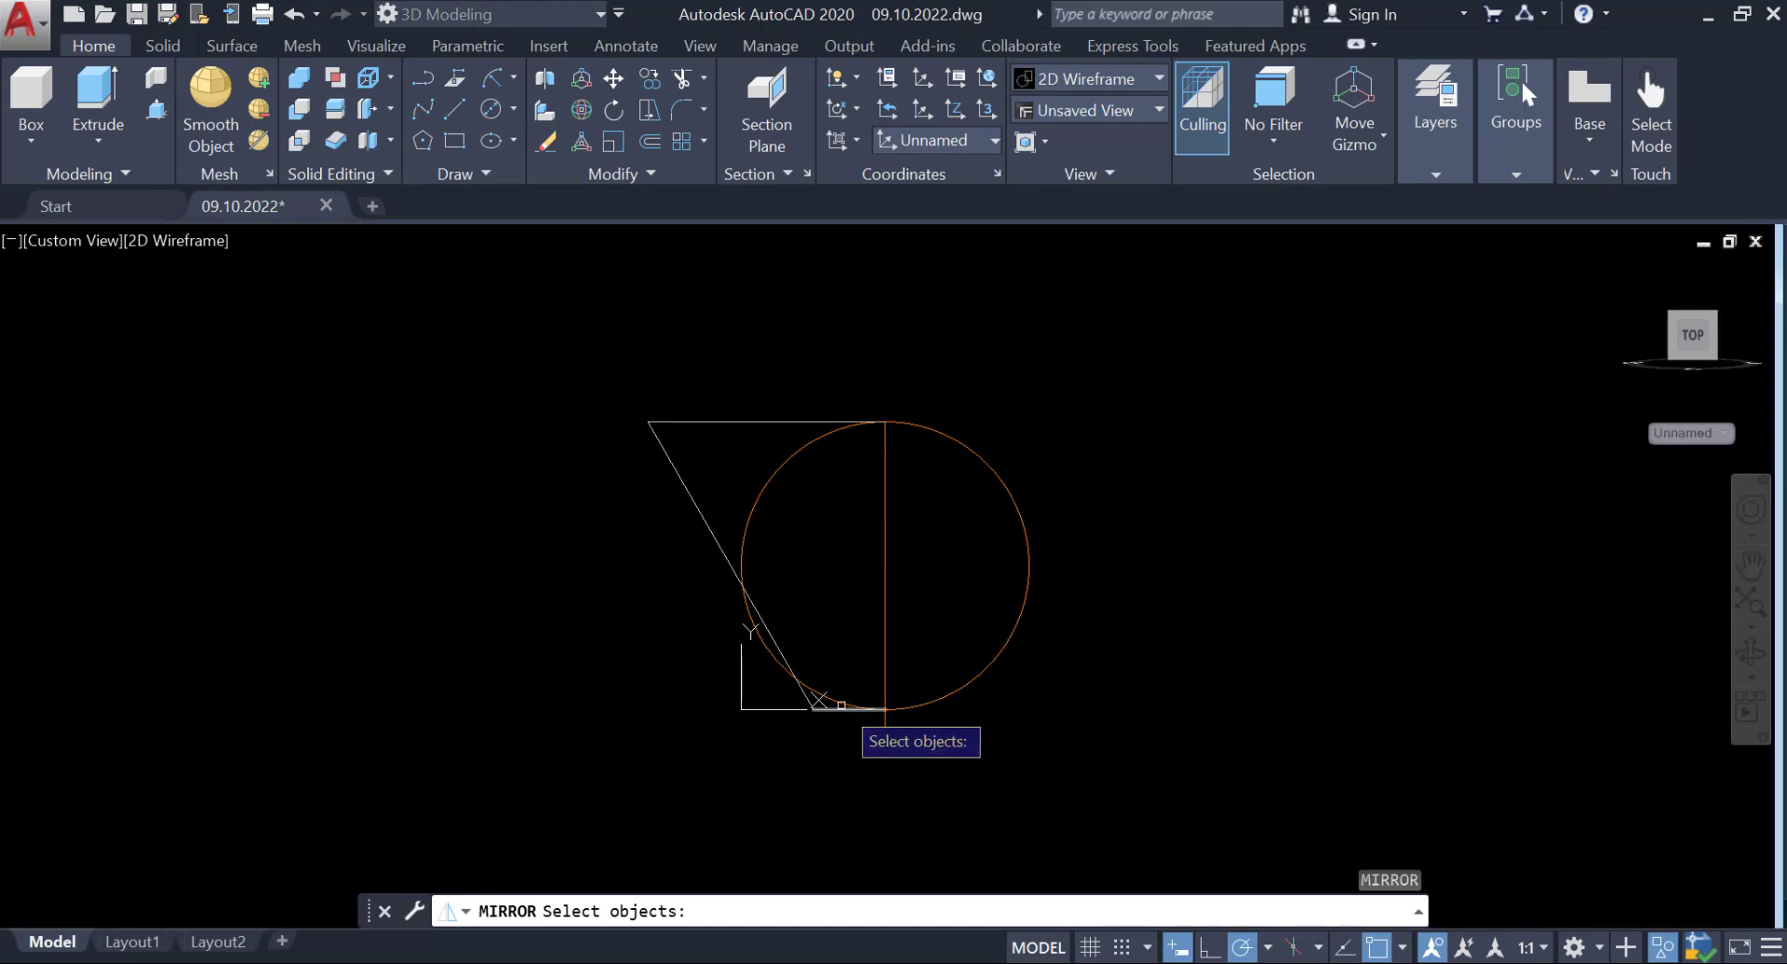
Mirror the slanted line about the circle's vertical centreline, keeping the original.
click(692, 496)
key(Return)
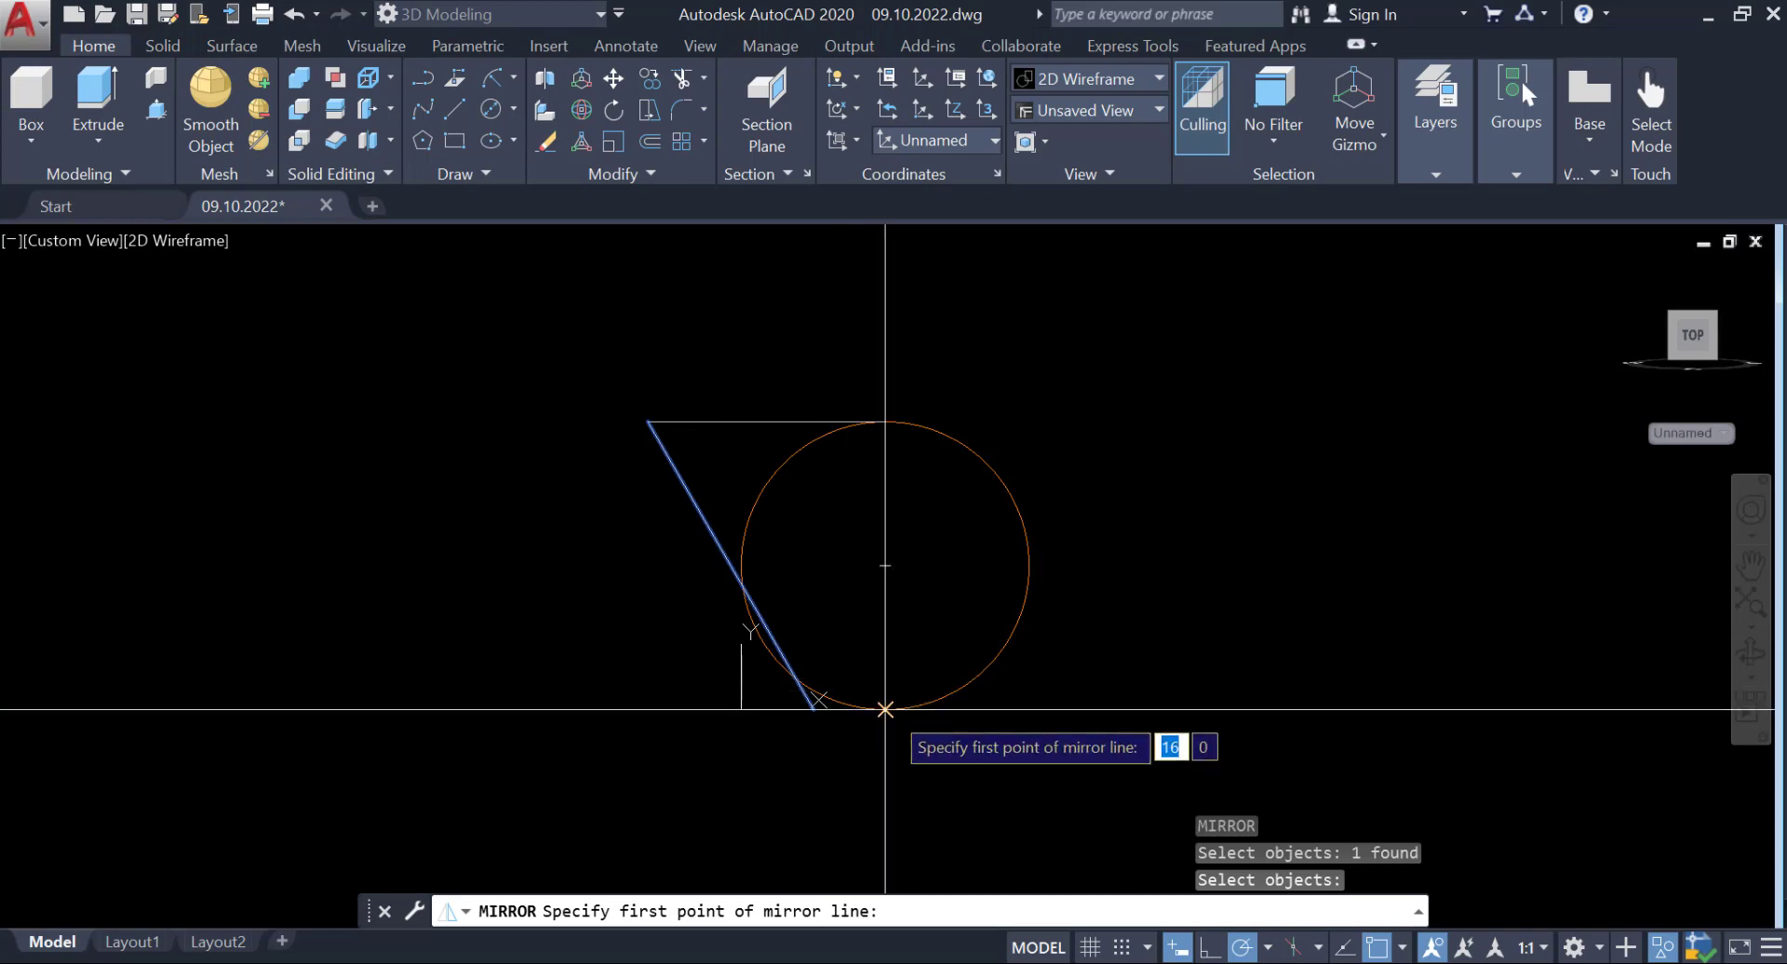
click(885, 709)
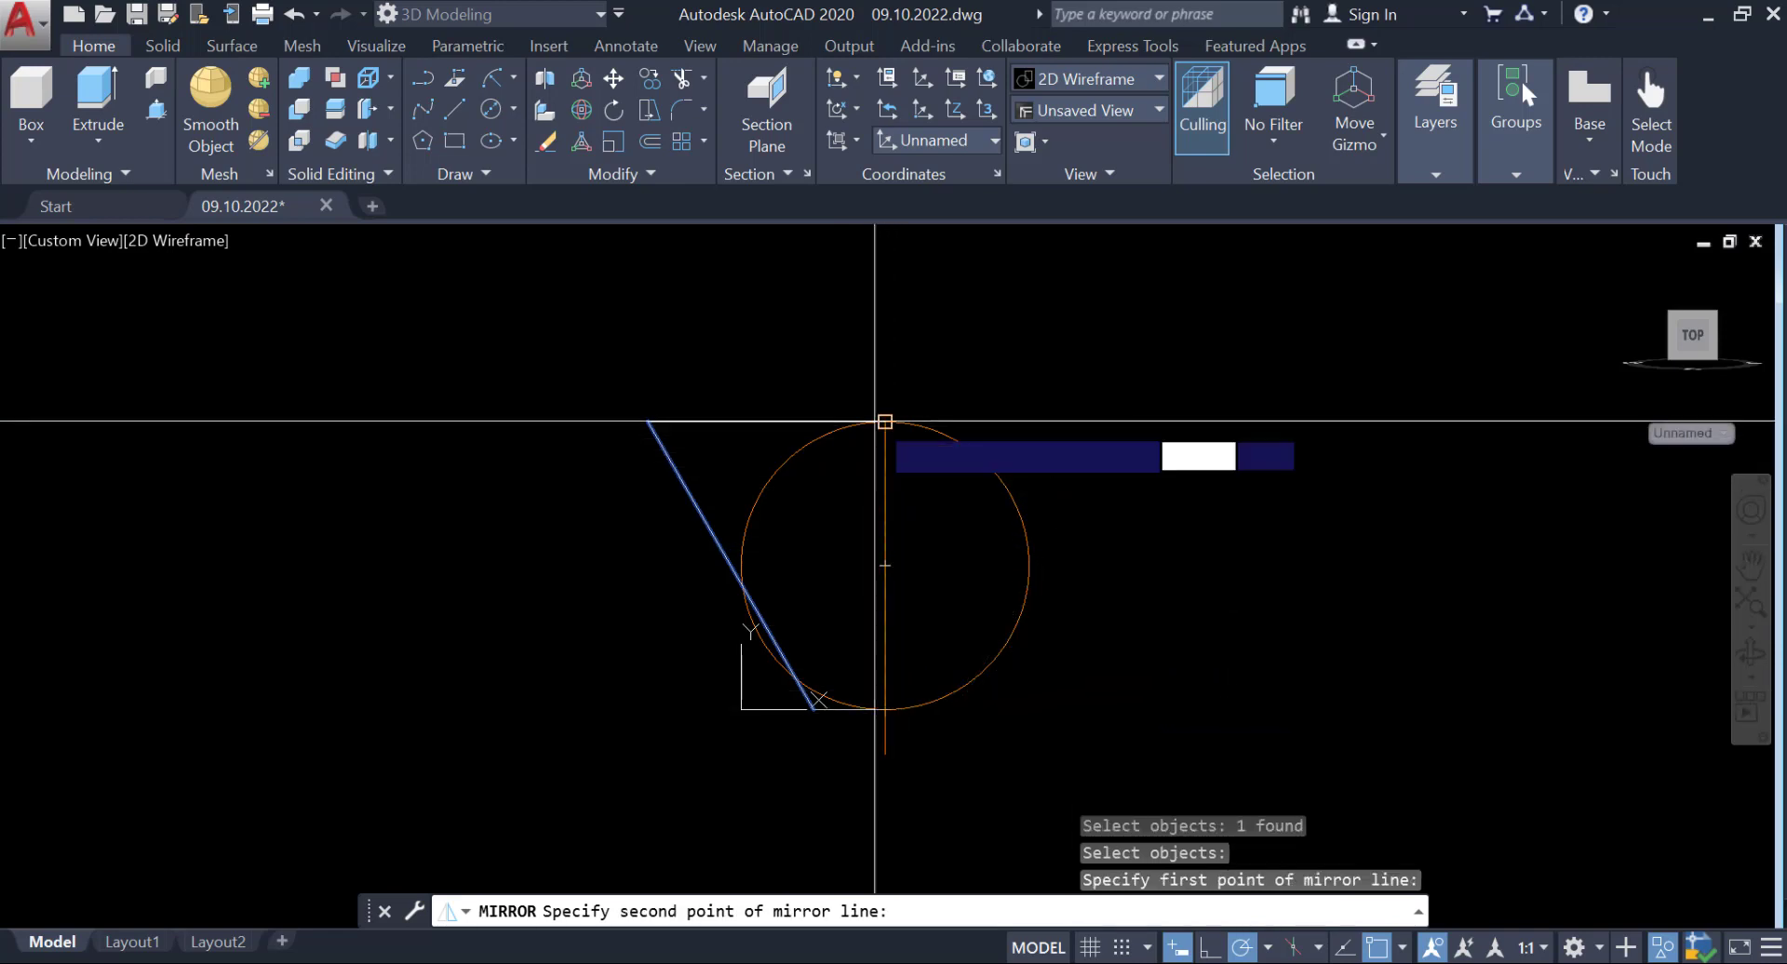
click(885, 421)
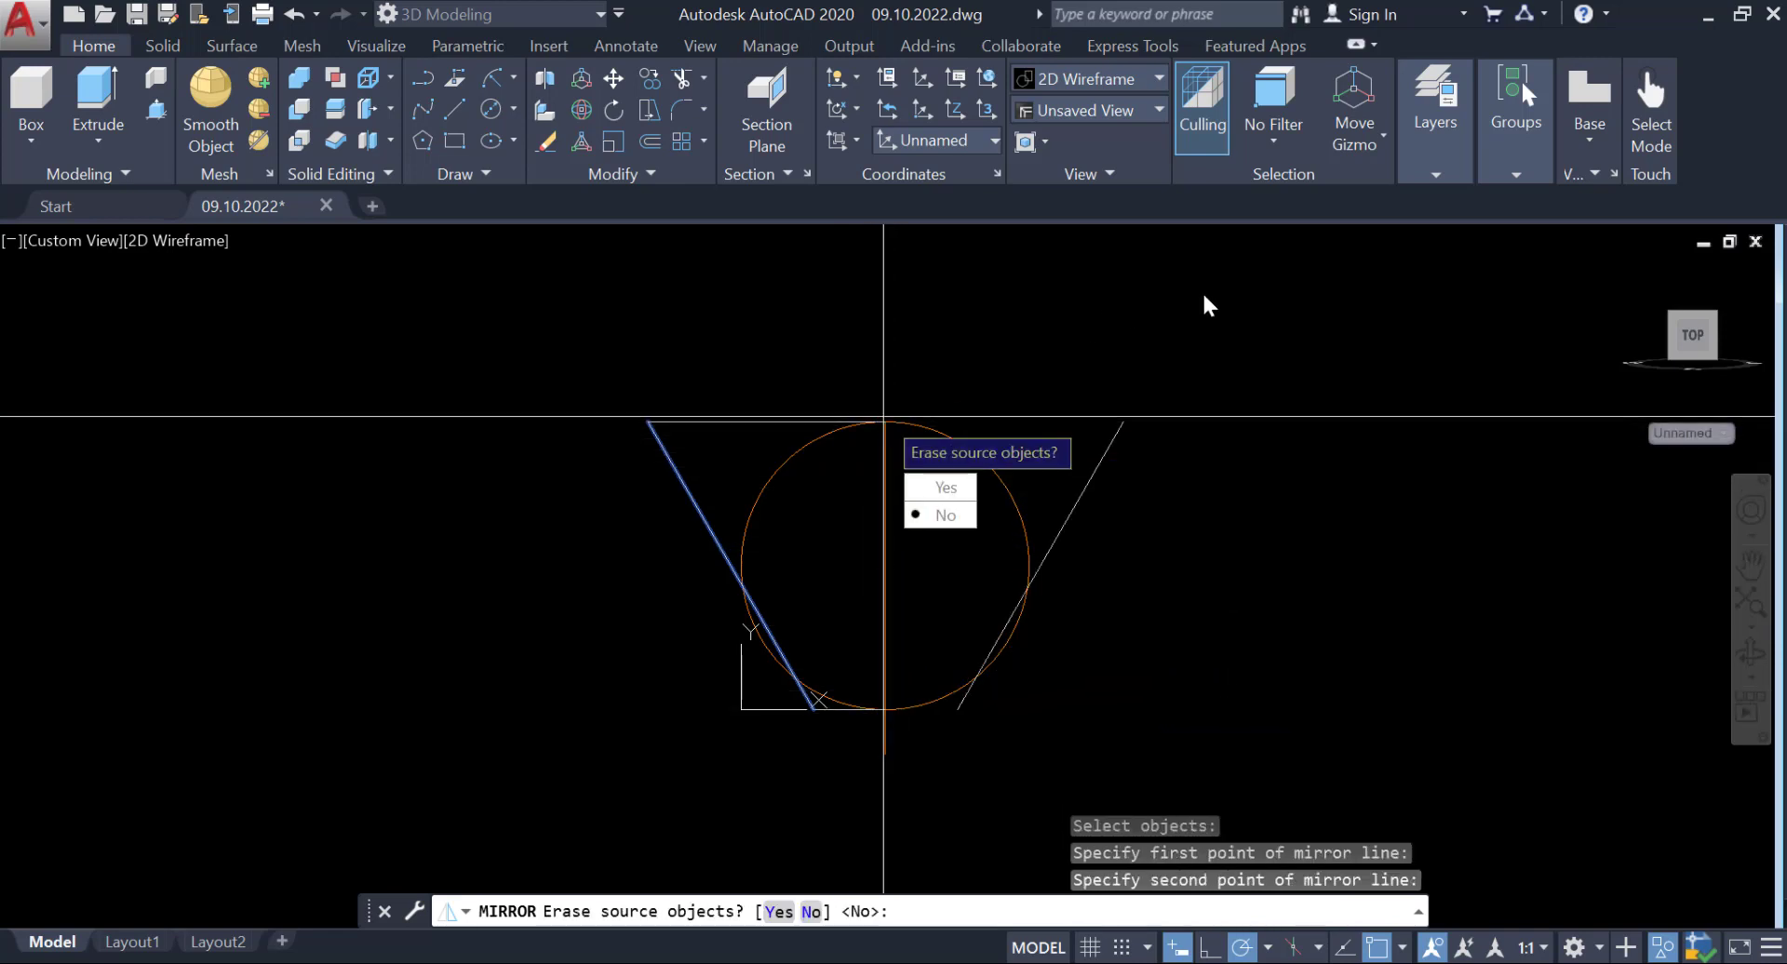
key(Return)
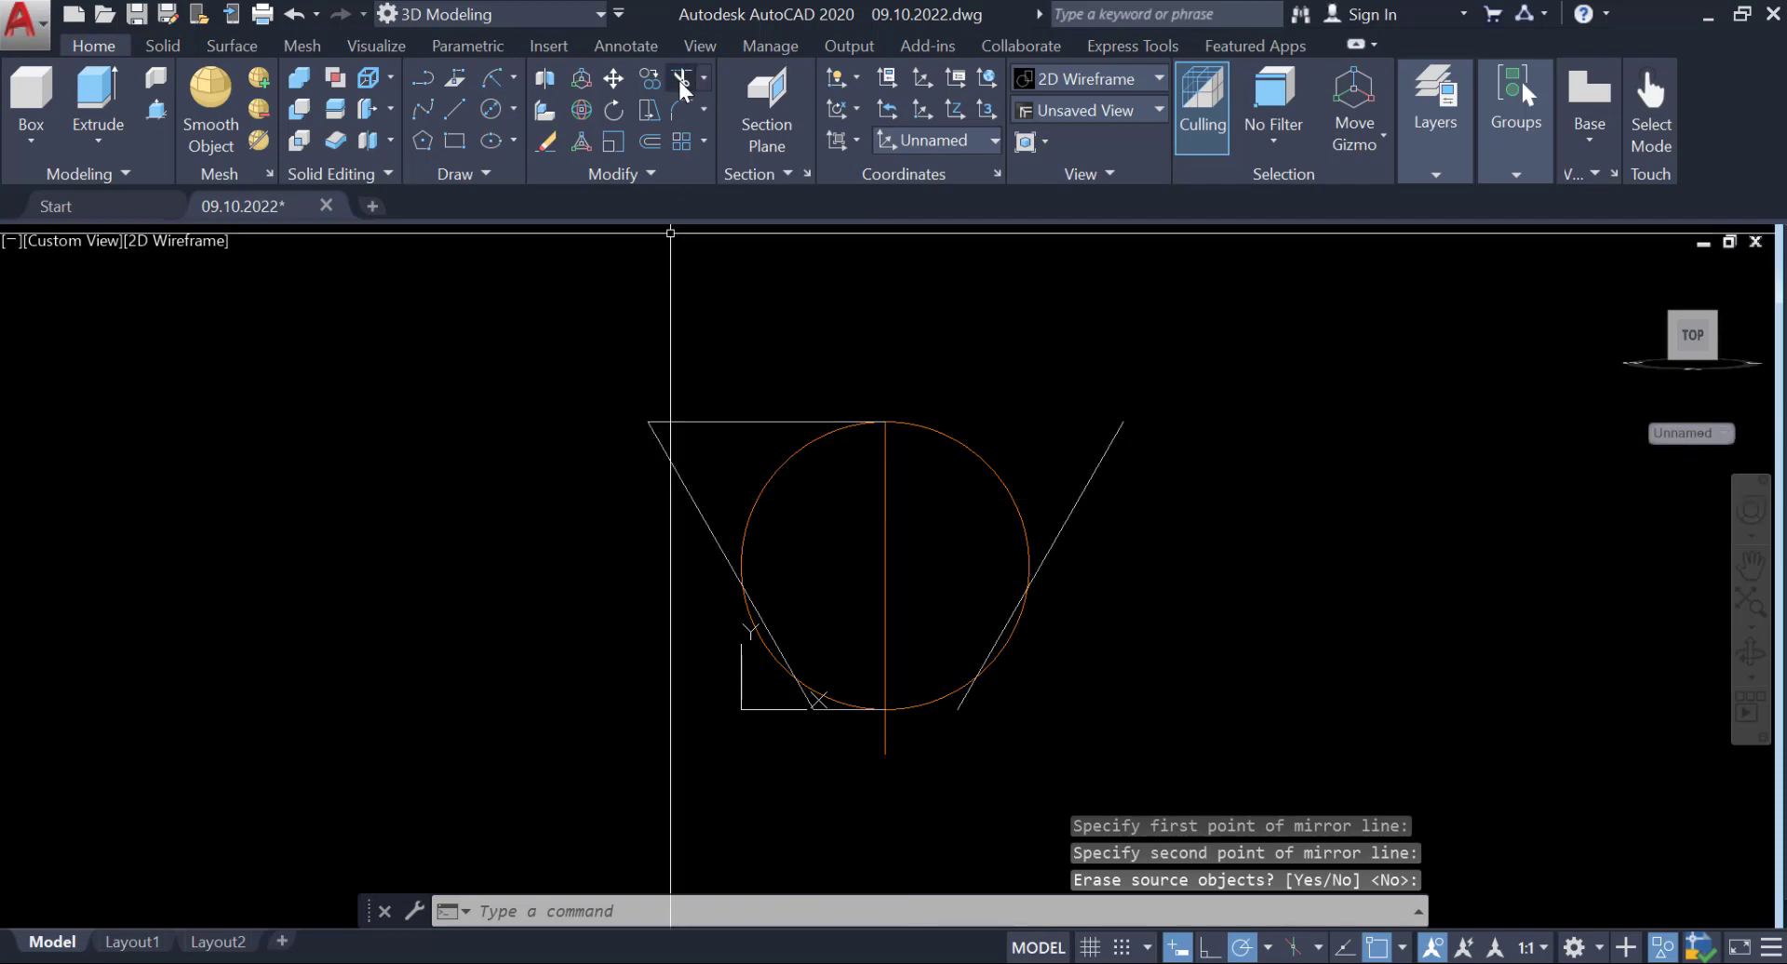
Extend the top line to meet the mirrored slanted line.
click(702, 78)
click(675, 162)
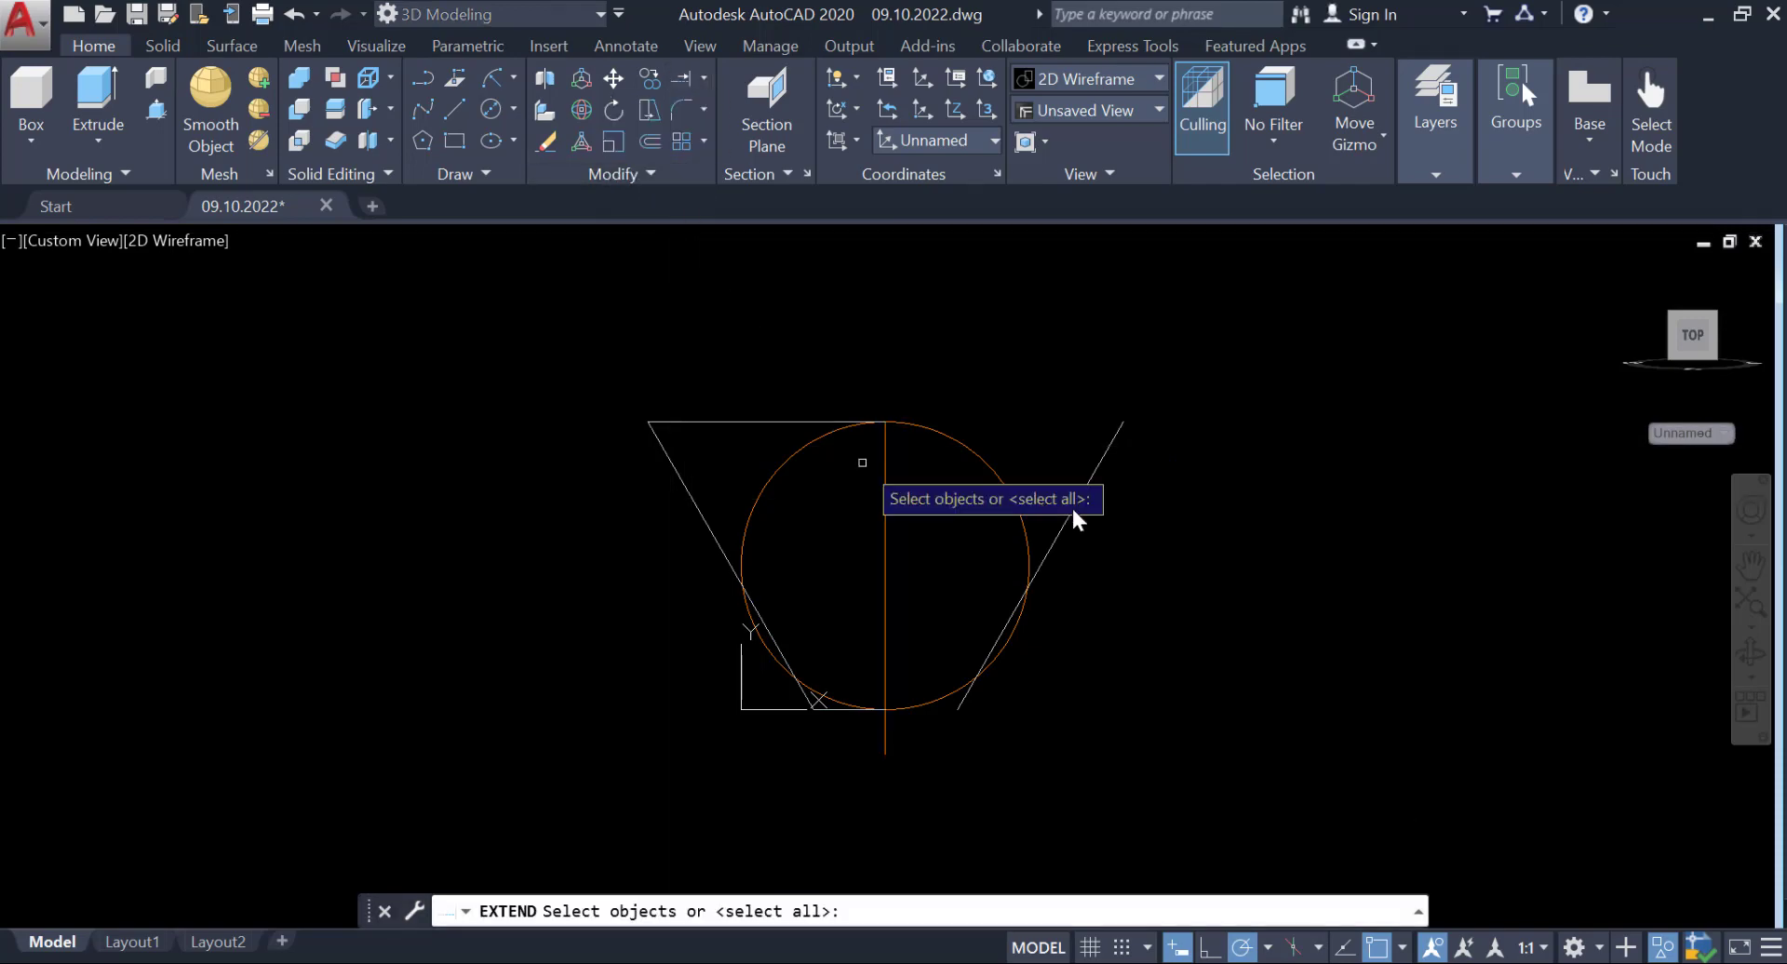
click(1099, 464)
key(Return)
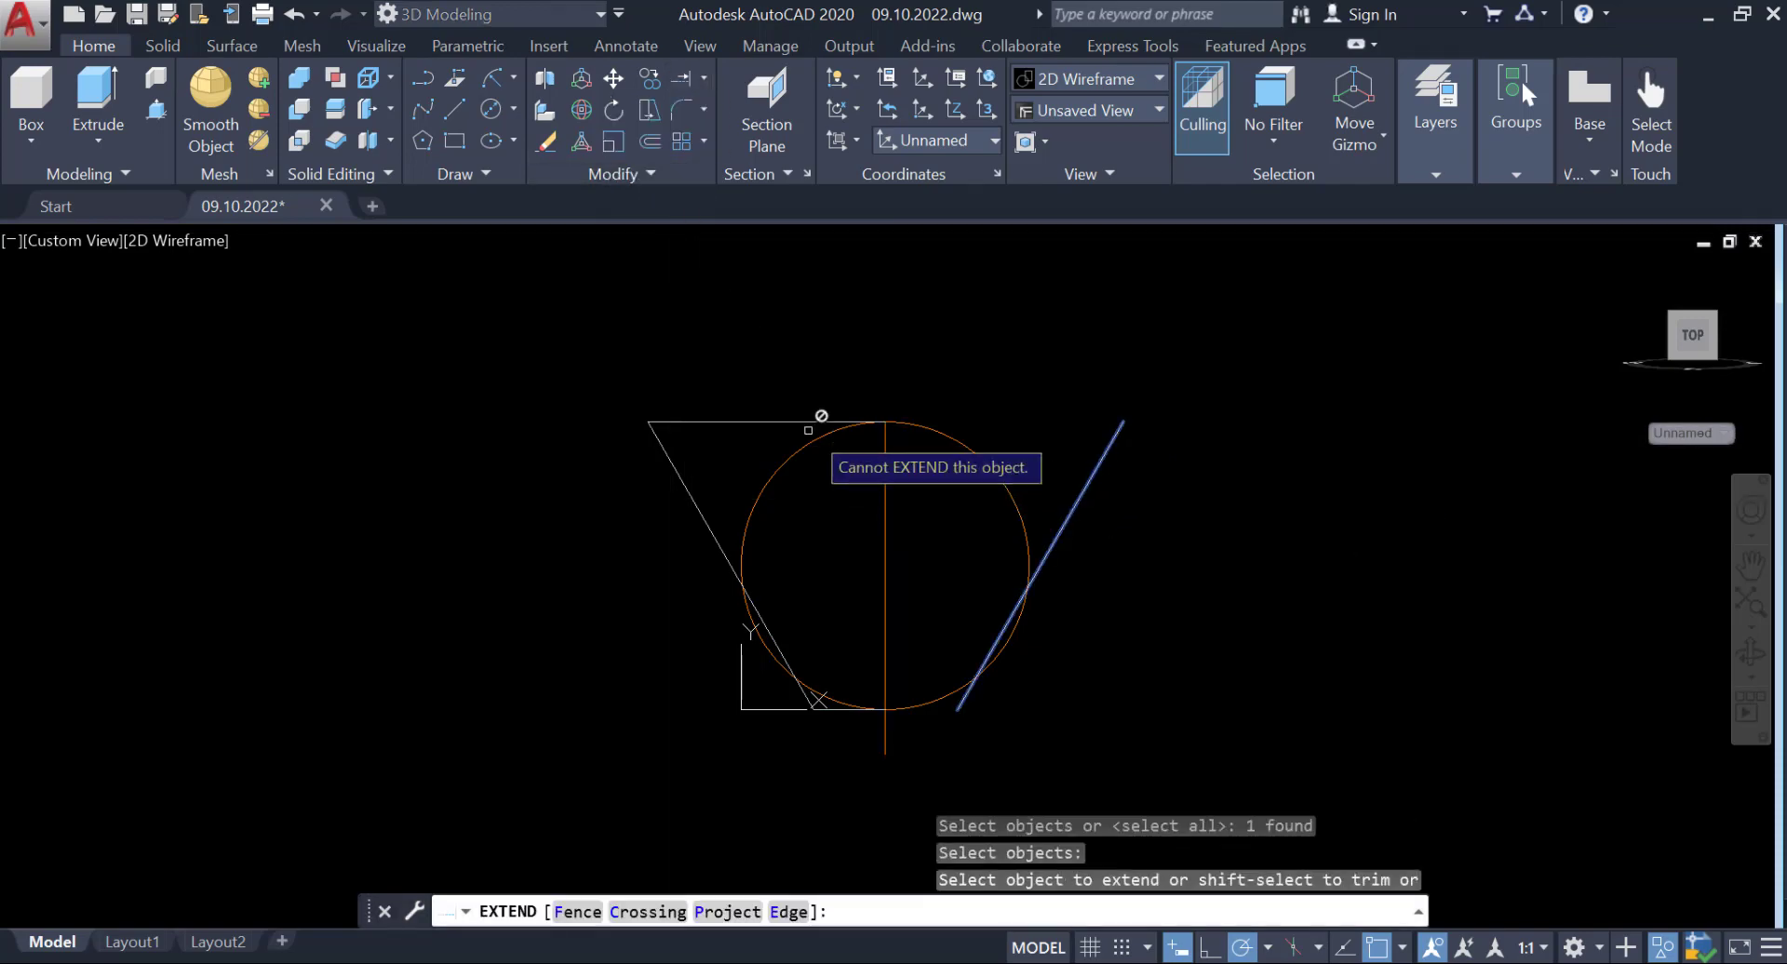
click(801, 424)
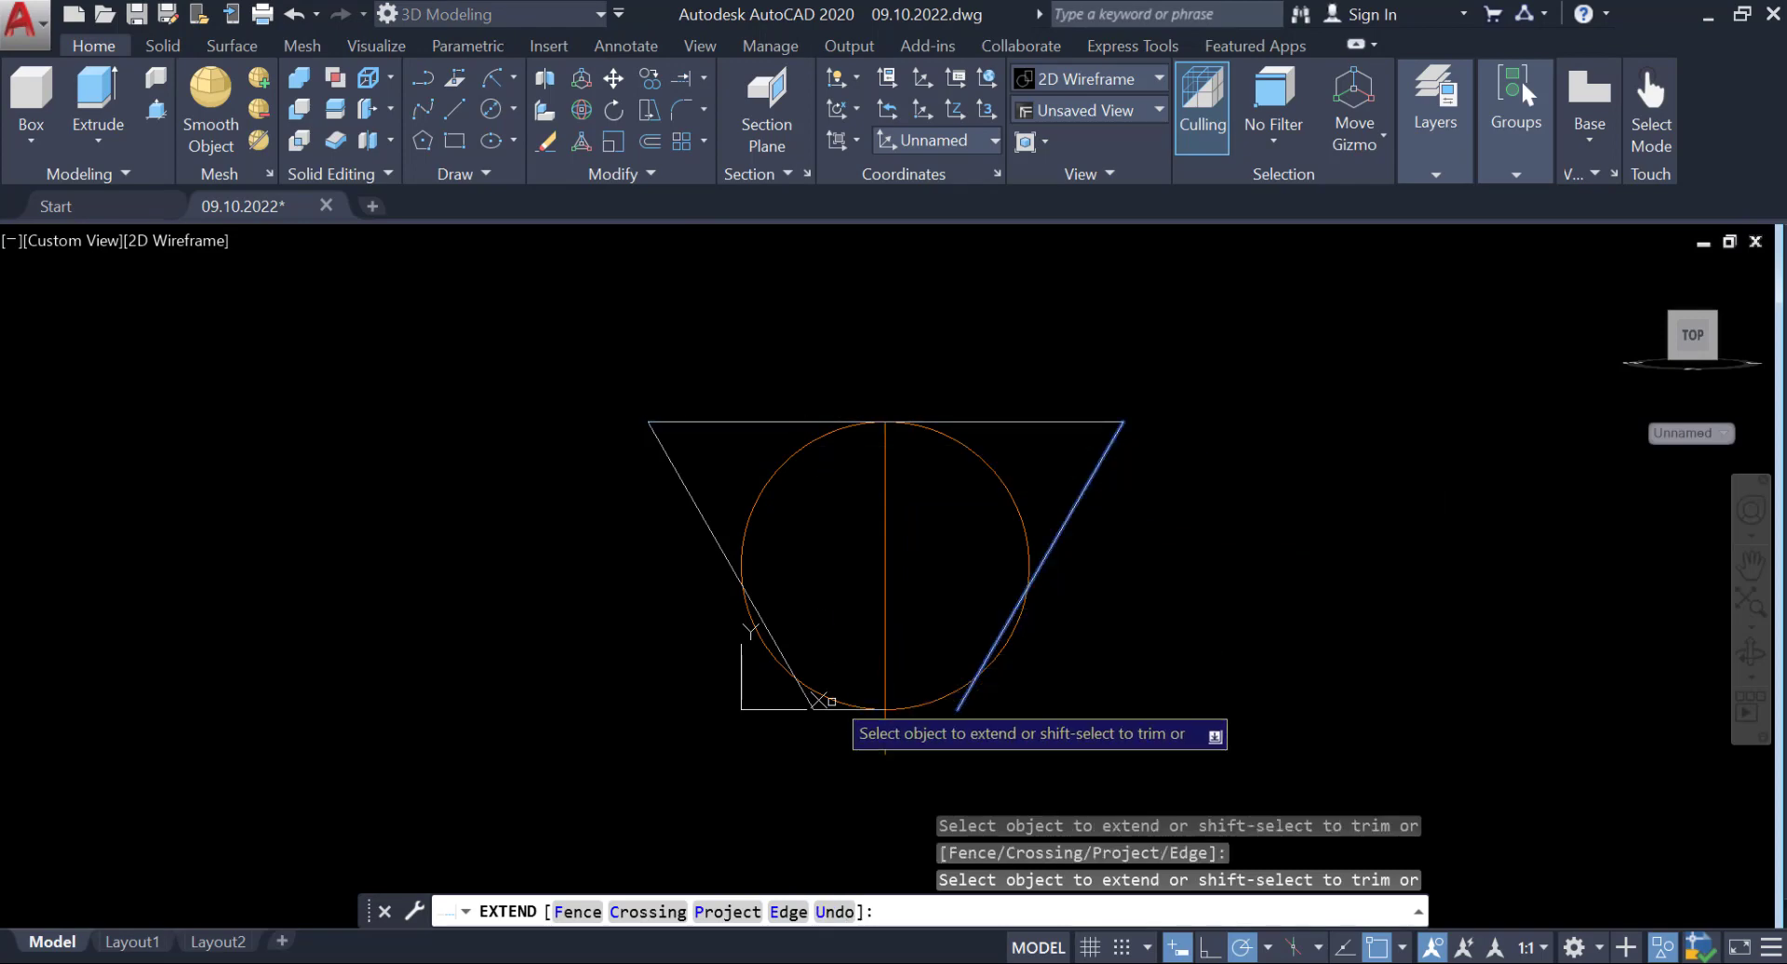
click(833, 710)
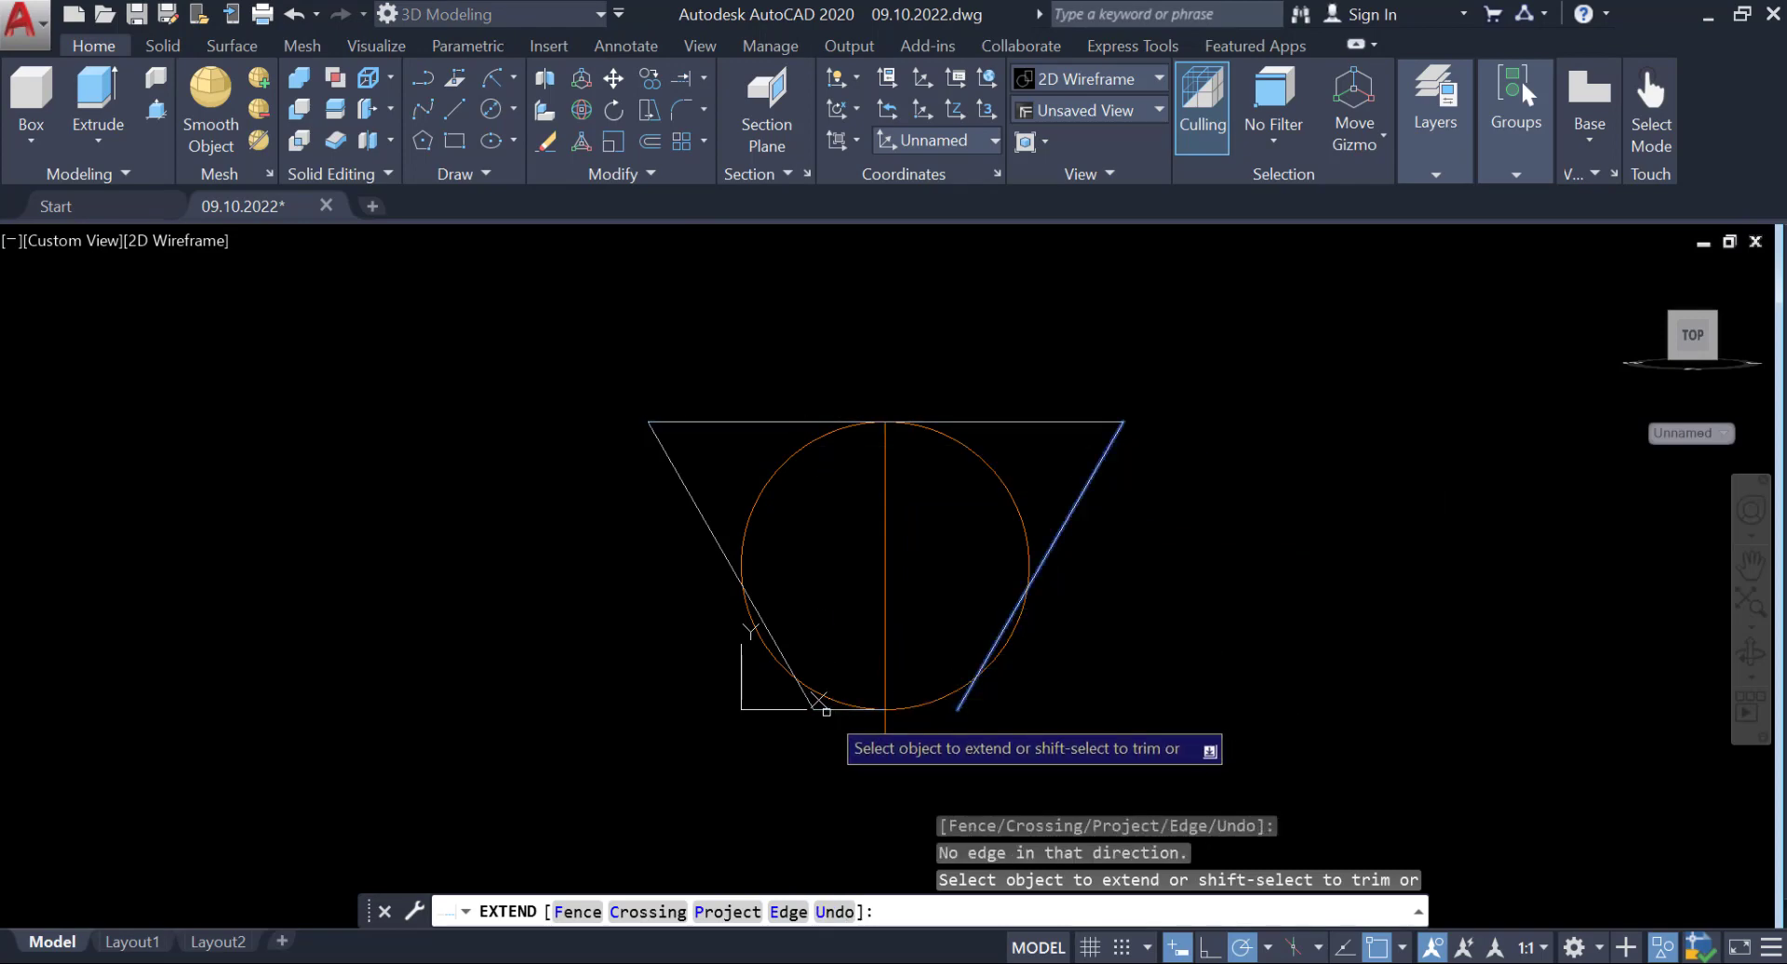
scroll(826, 711, up, 5)
scroll(825, 711, down, 5)
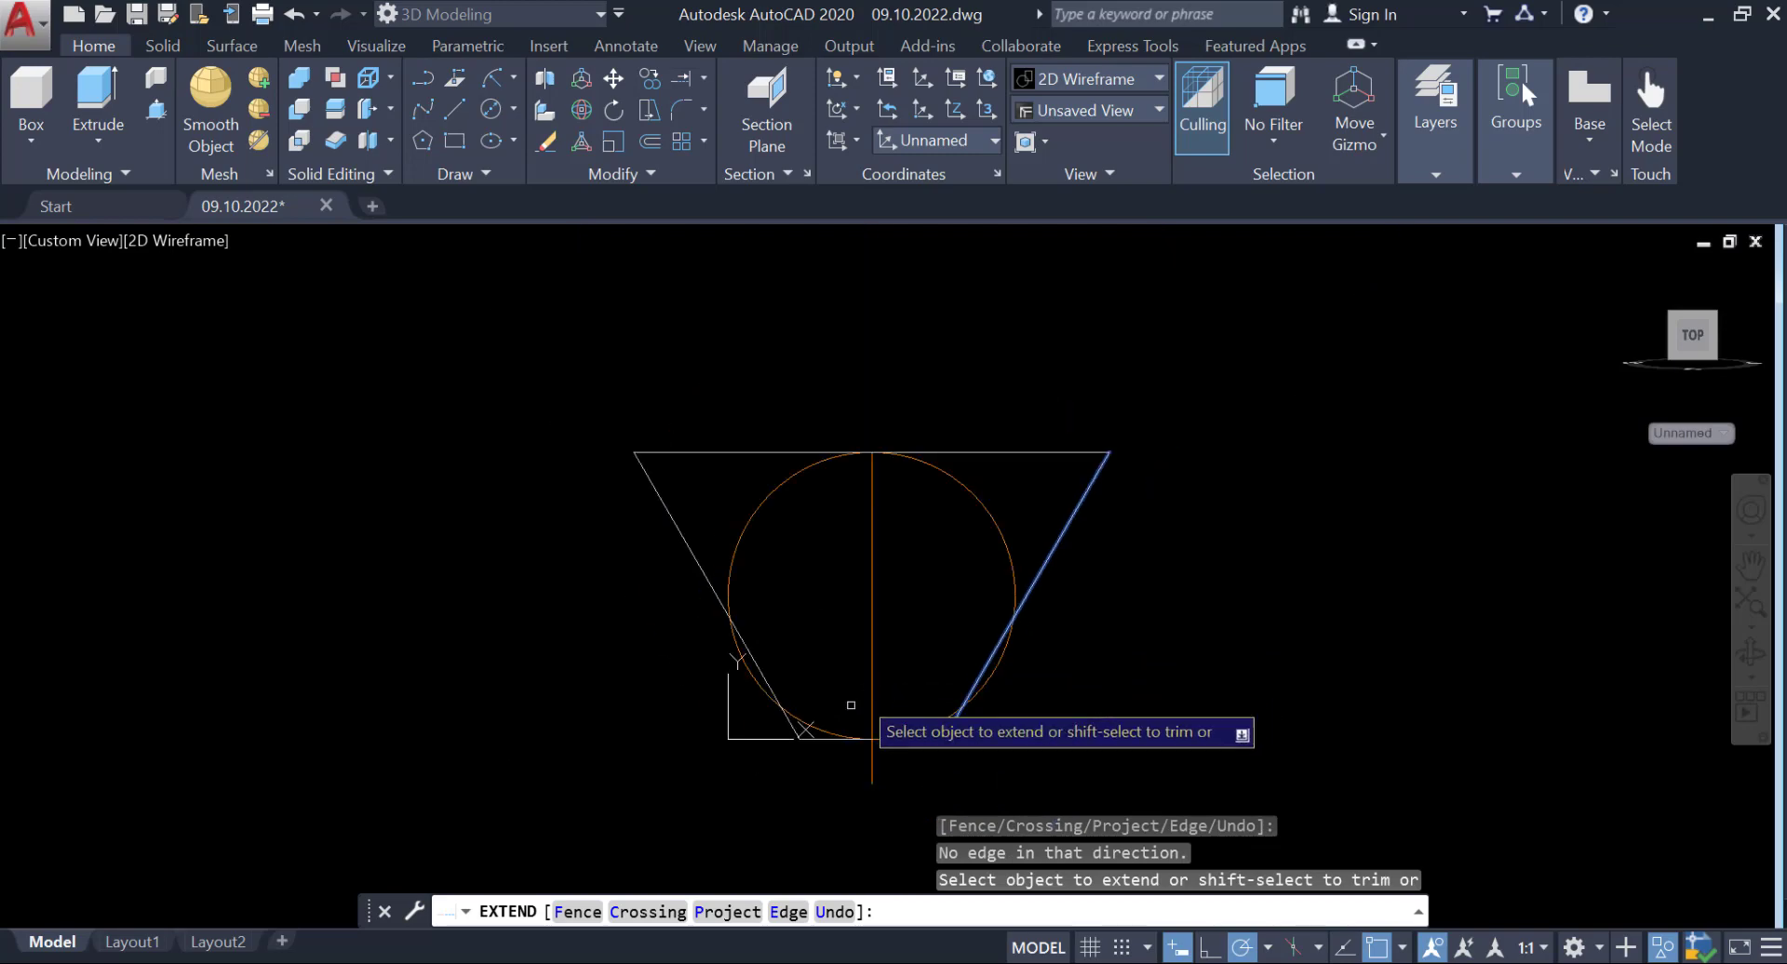
scroll(819, 717, up, 5)
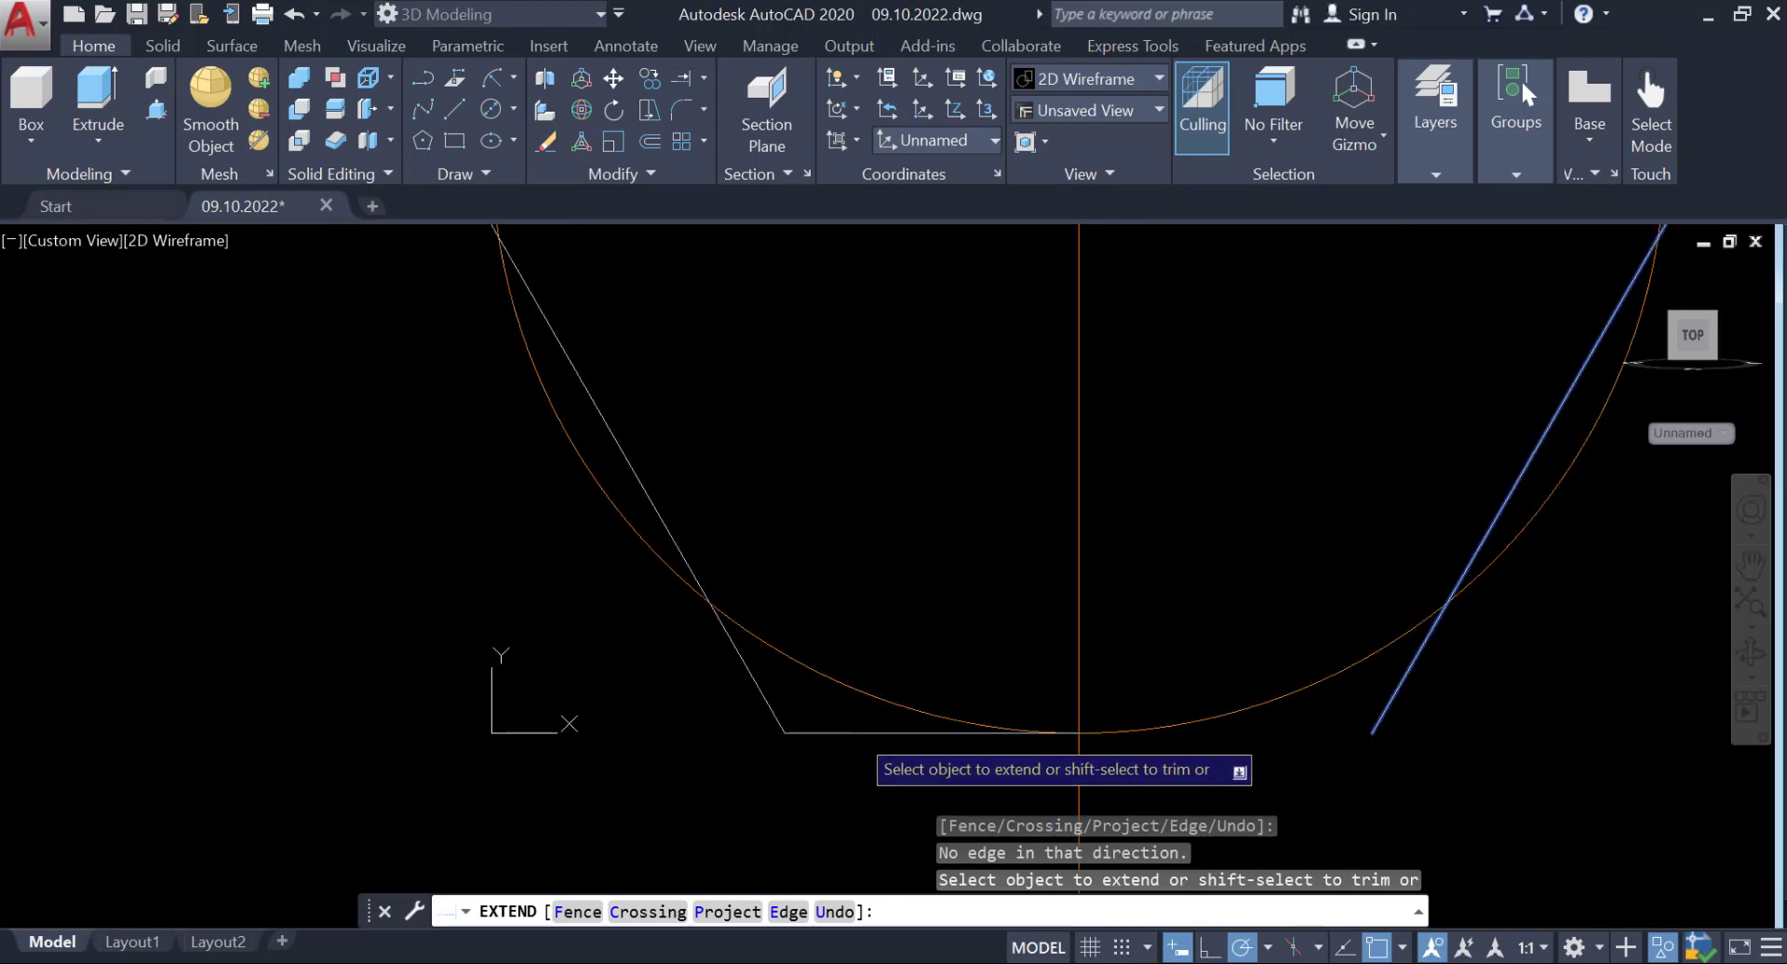
key(Return)
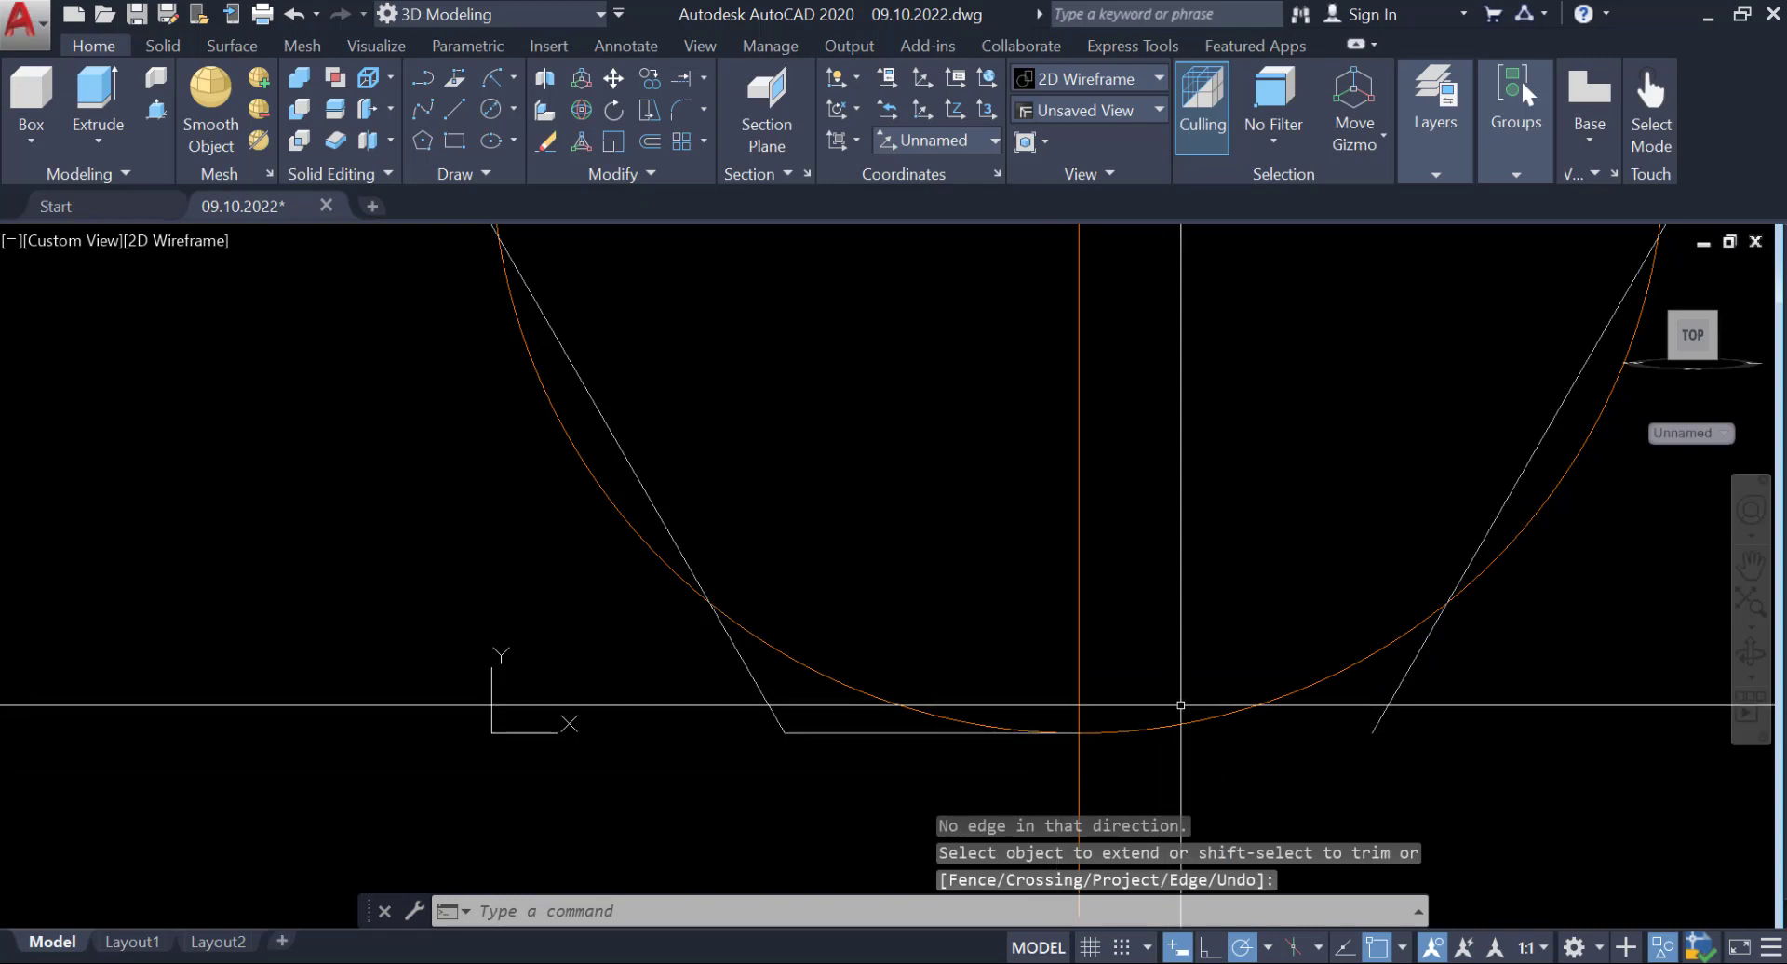
Erase the short bottom line segment.
key(Escape)
click(837, 733)
text(E)
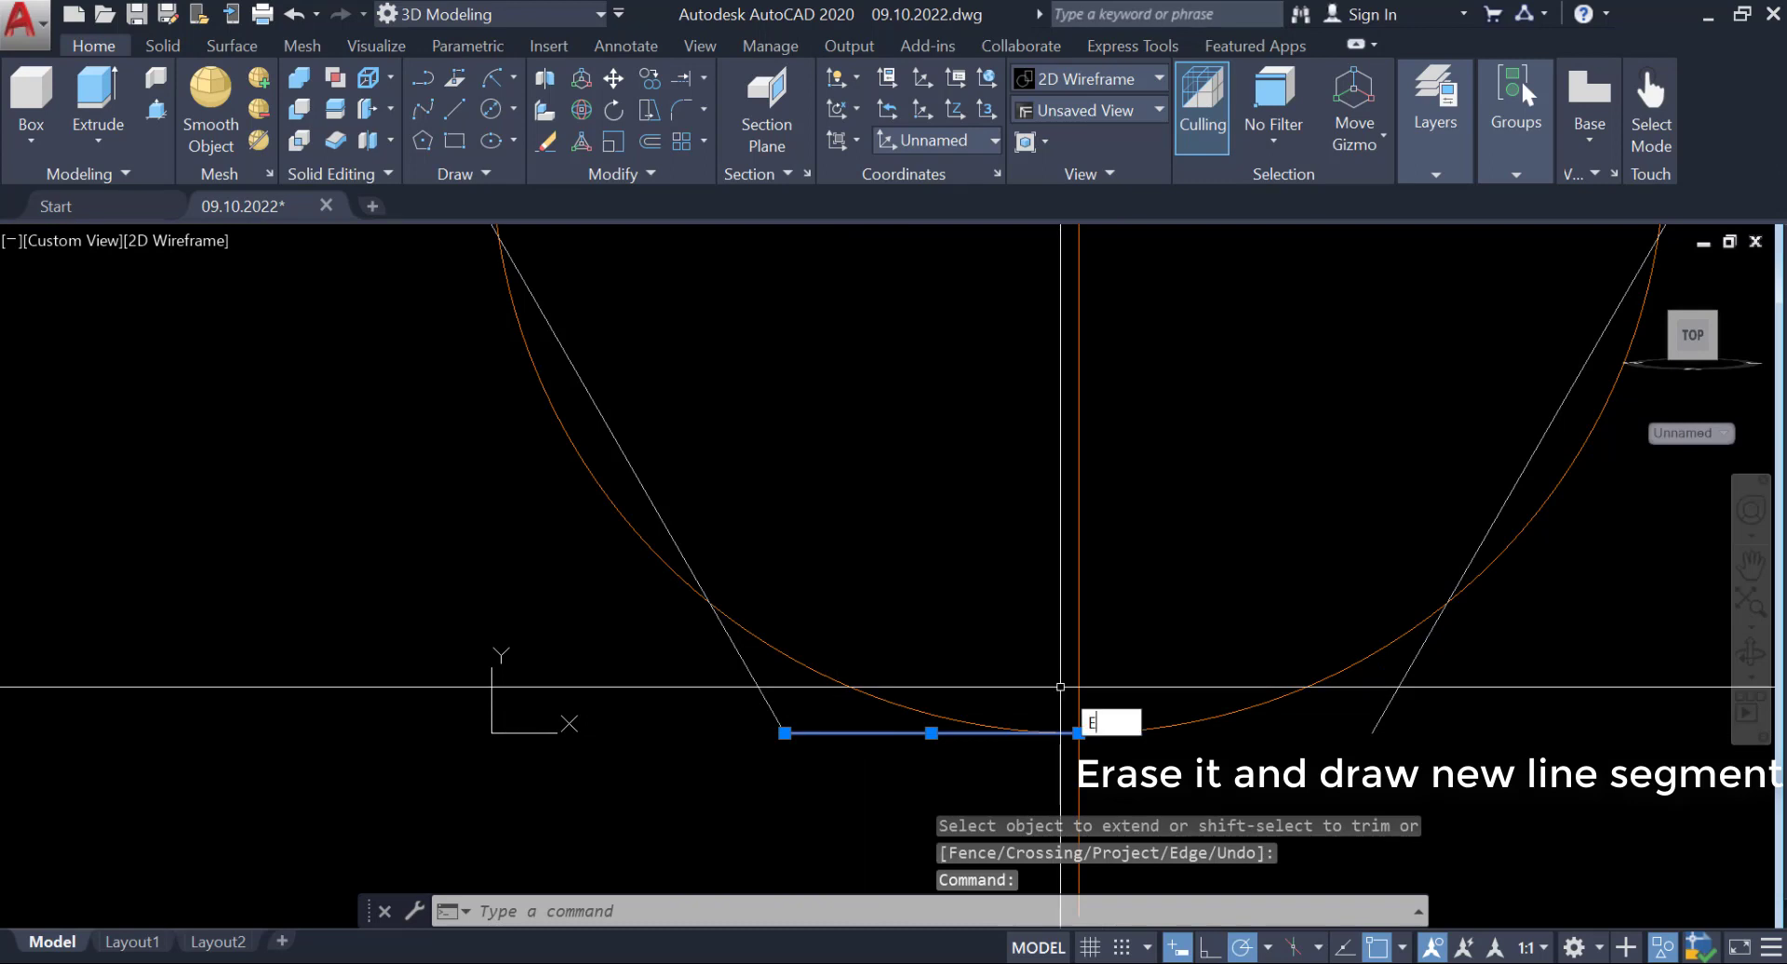
key(Return)
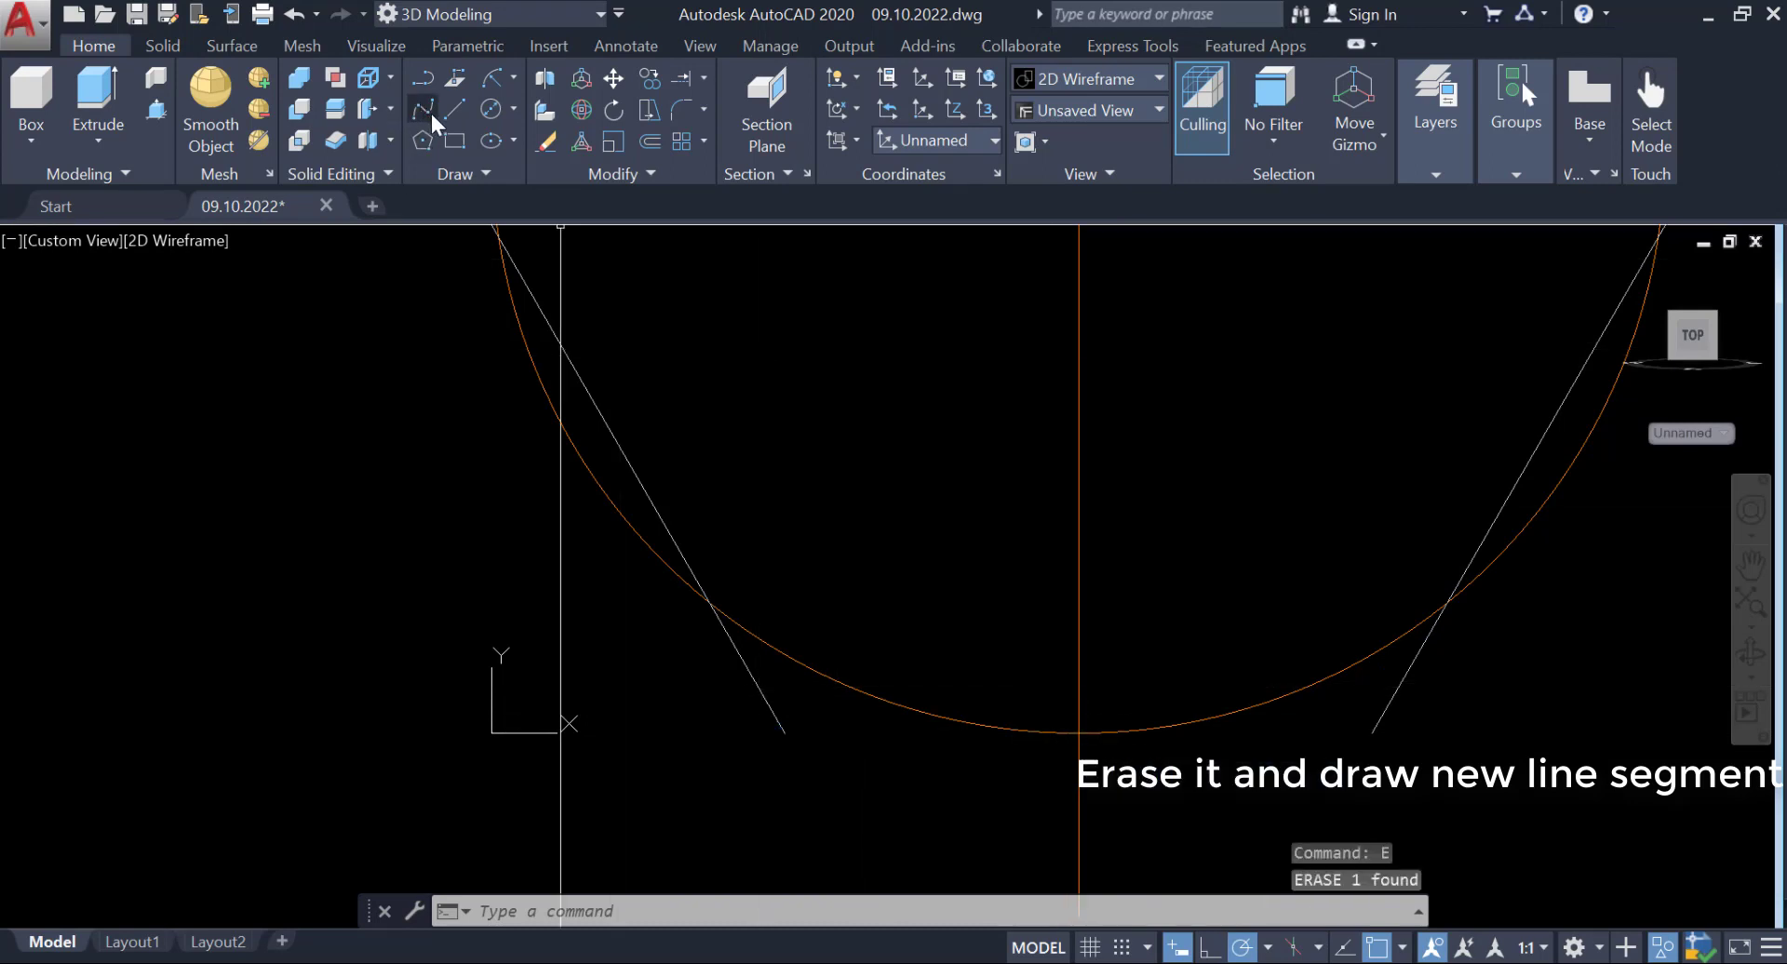
Draw a horizontal line with Ortho on between the feet of the two slanted lines.
click(438, 108)
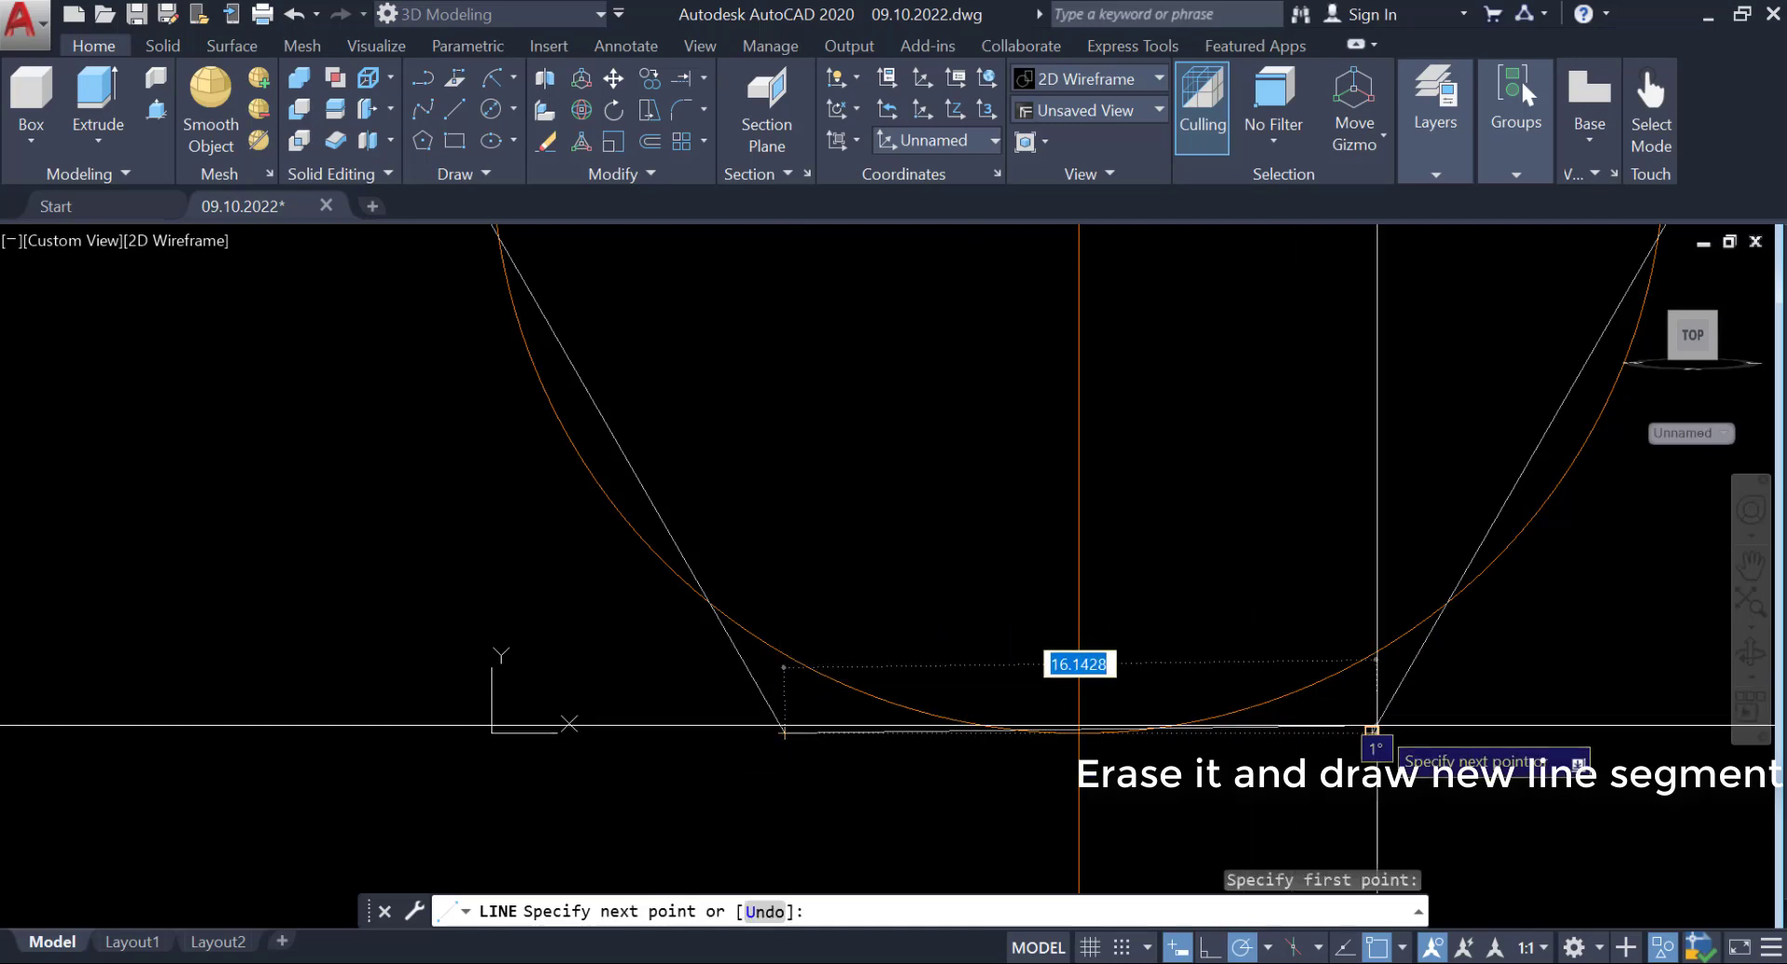
click(1217, 953)
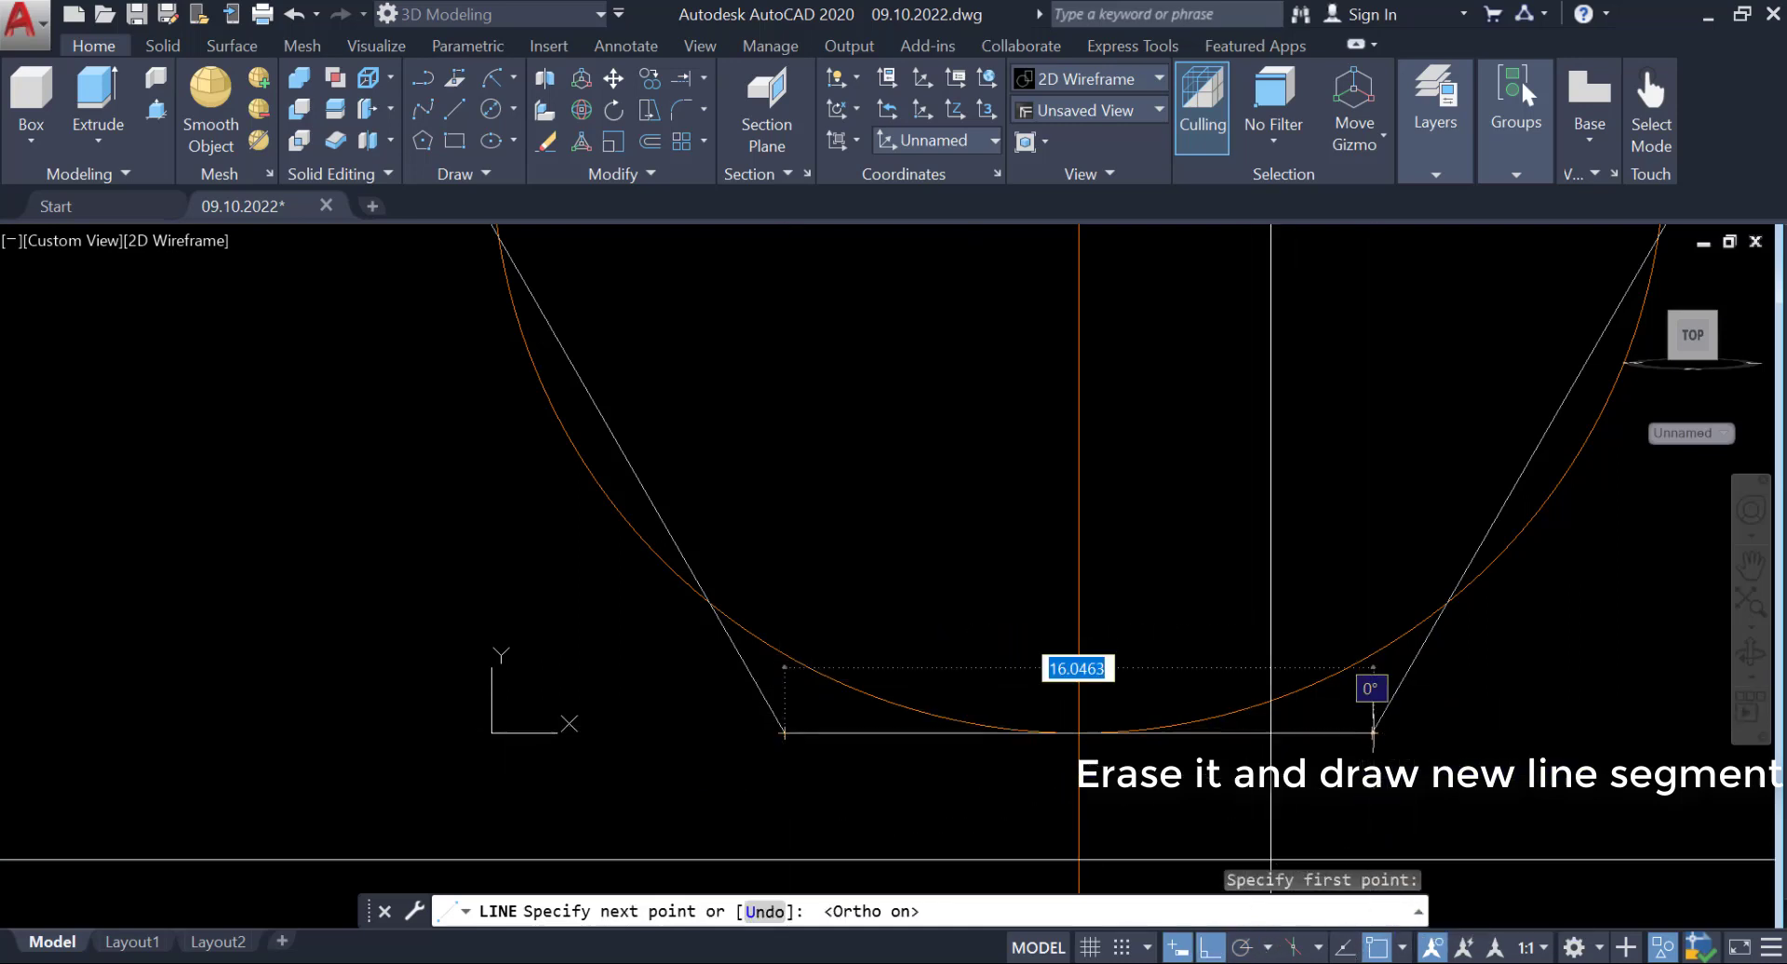
click(1371, 732)
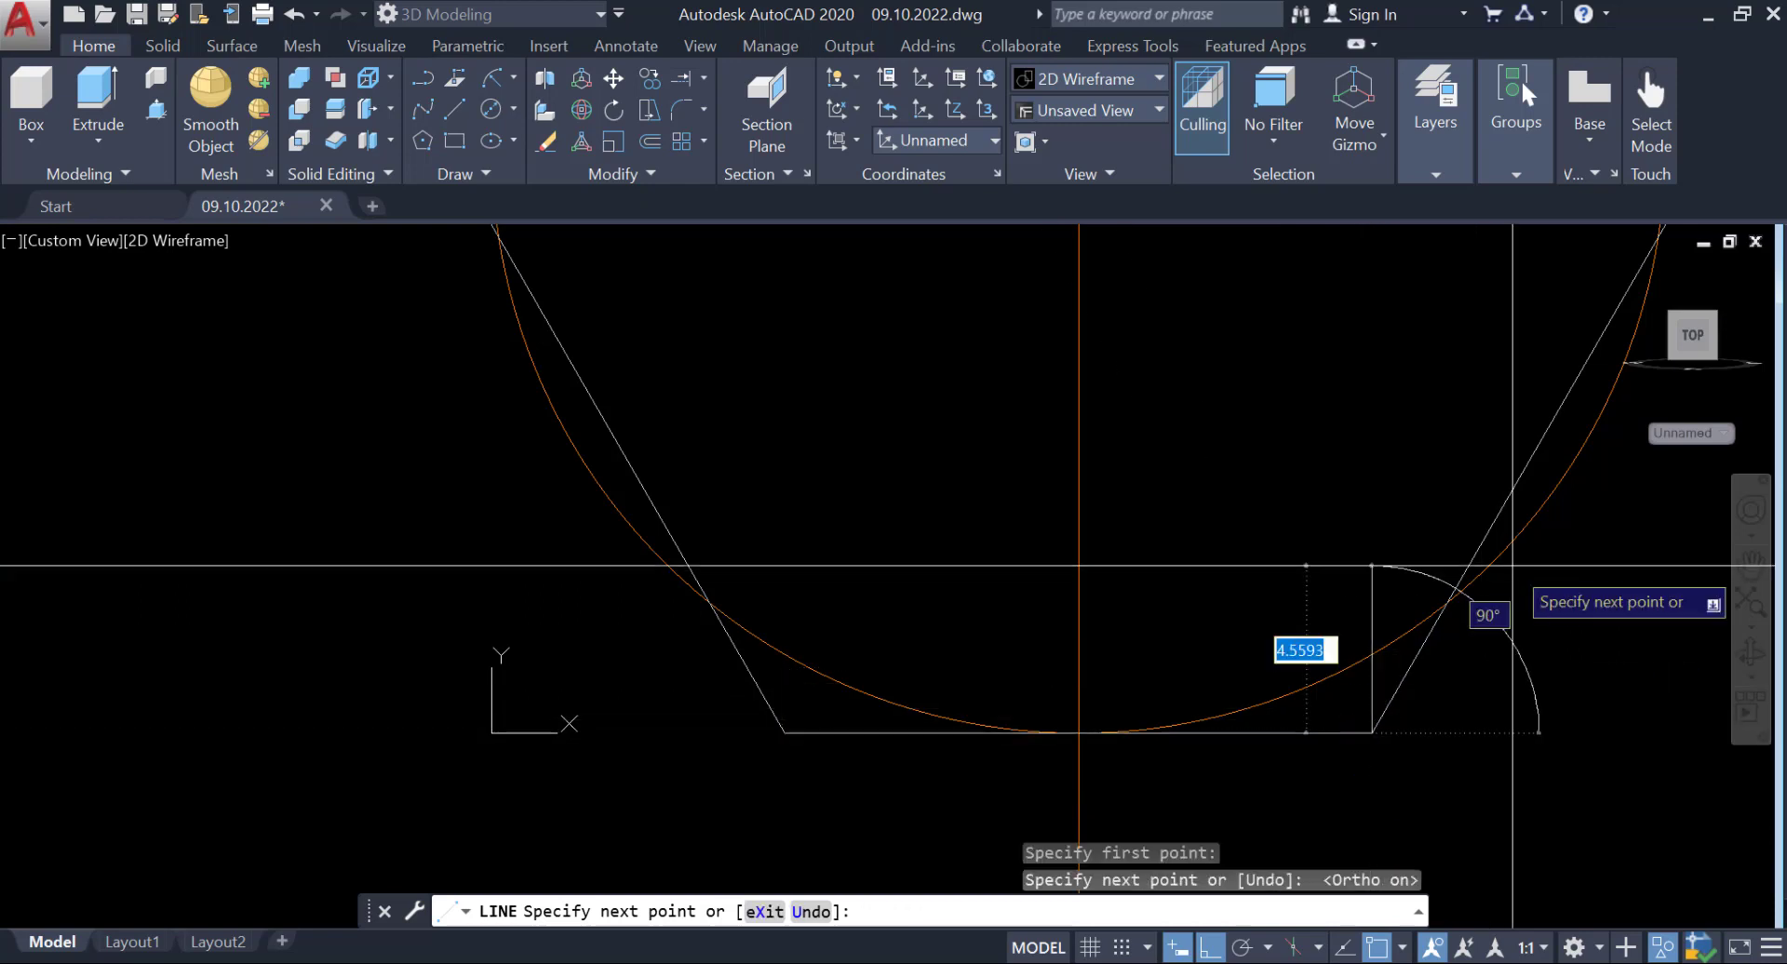
key(Return)
scroll(1507, 563, down, 4)
scroll(1113, 475, down, 4)
scroll(977, 510, up, 3)
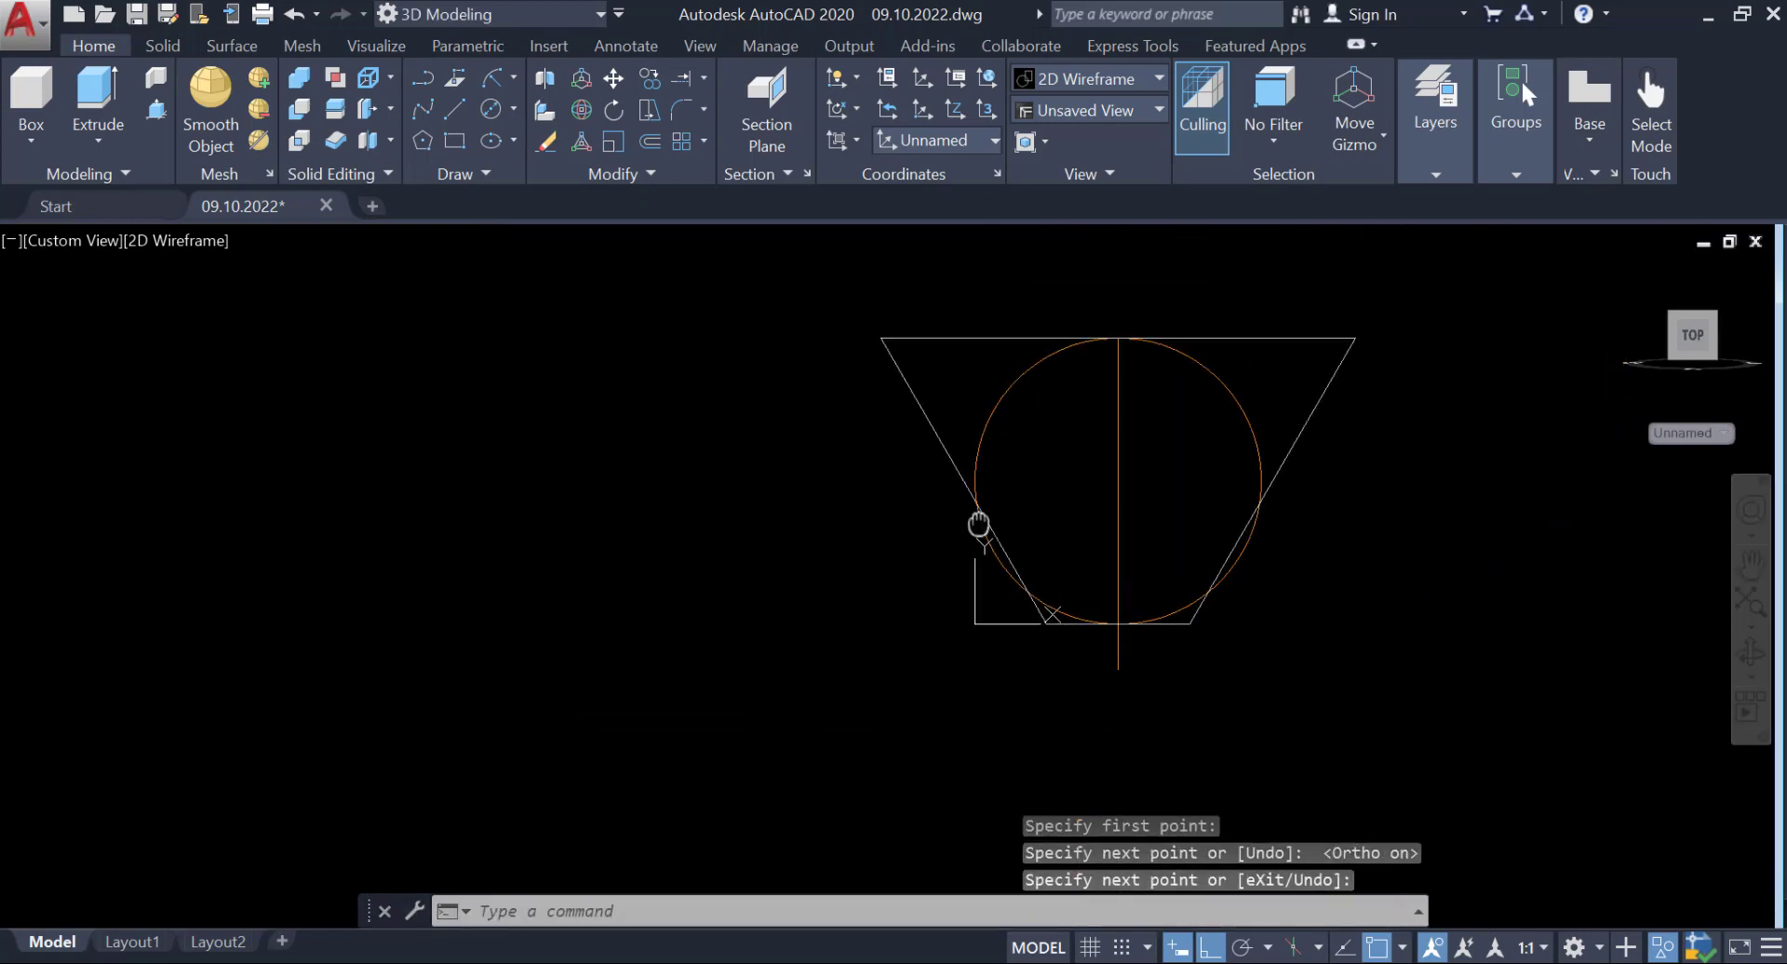
middle_drag(977, 510, 1044, 585)
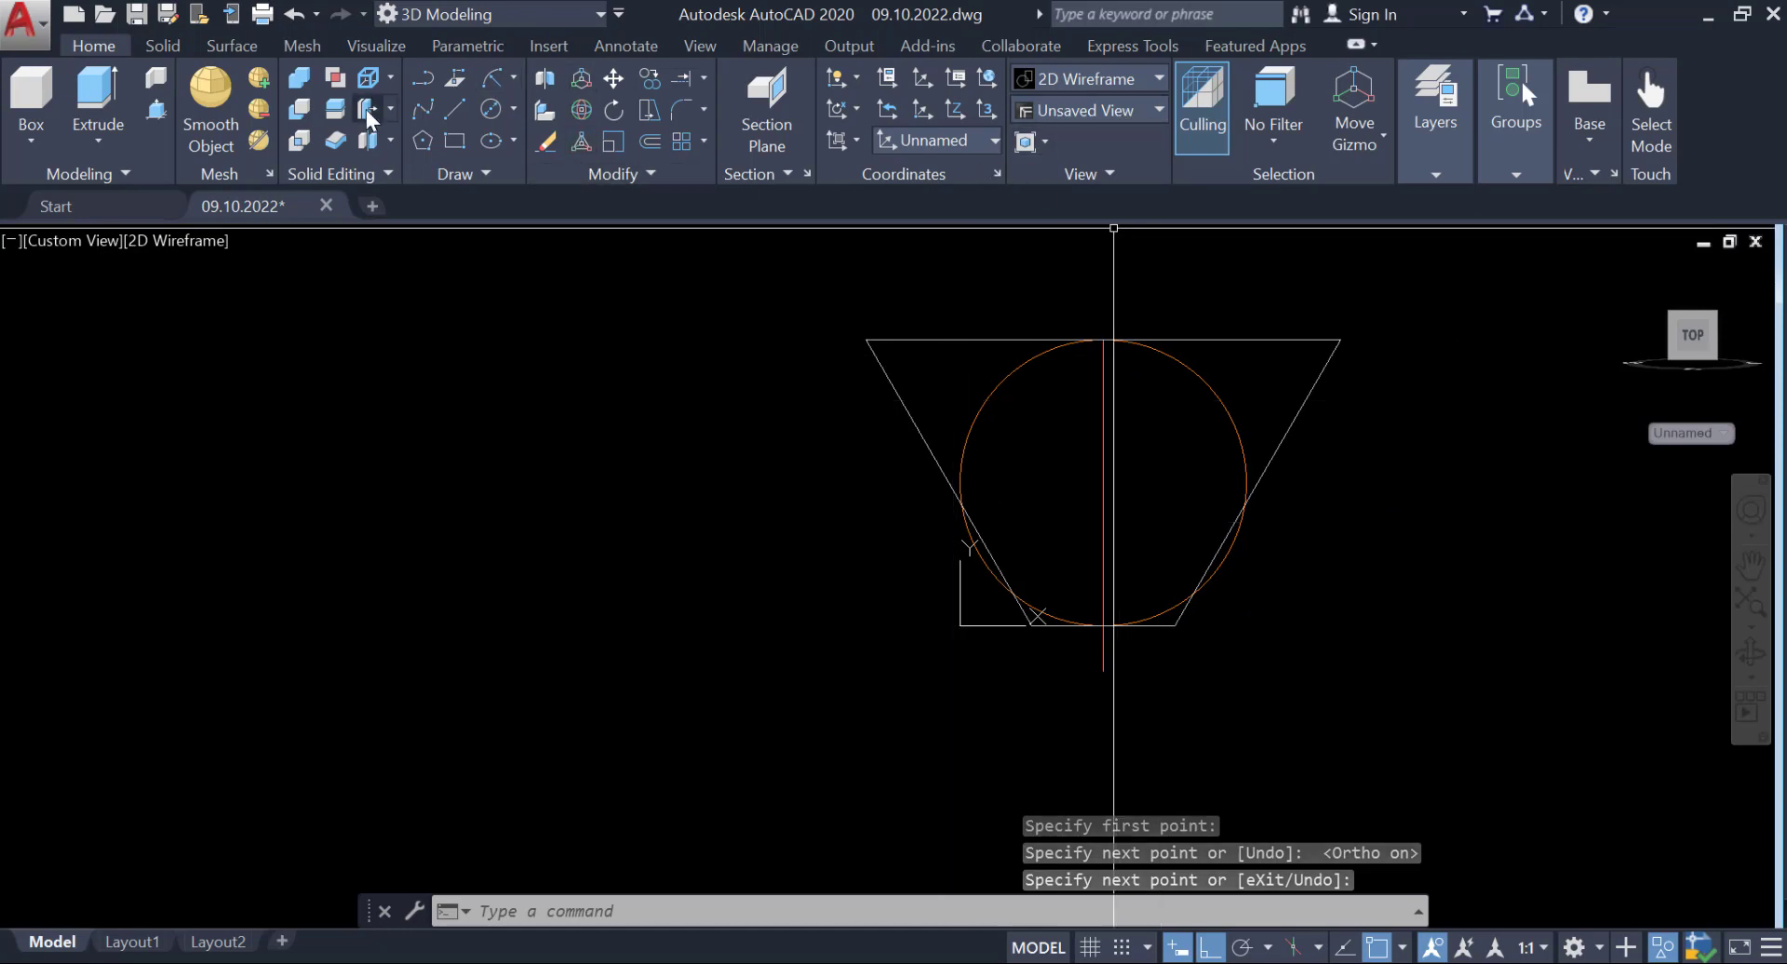
right_click(1441, 391)
mouse_move(1591, 500)
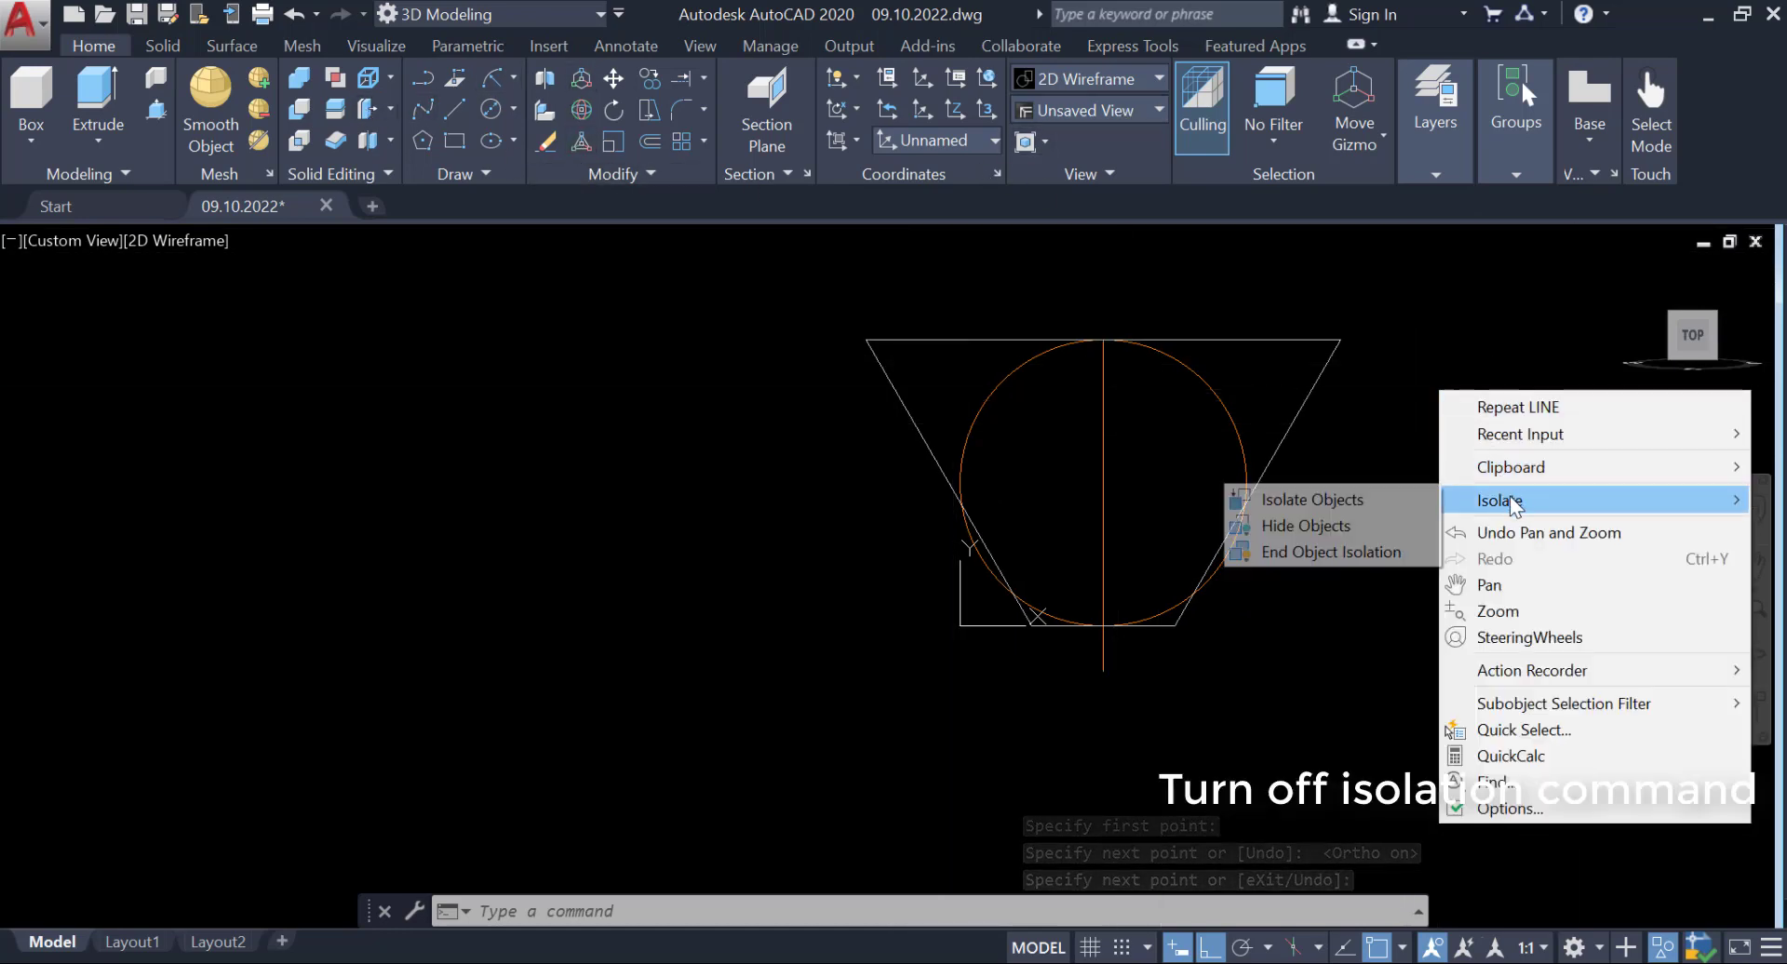
End object isolation, go to the home view, and JOIN the top, left, bottom and right lines.
click(1361, 550)
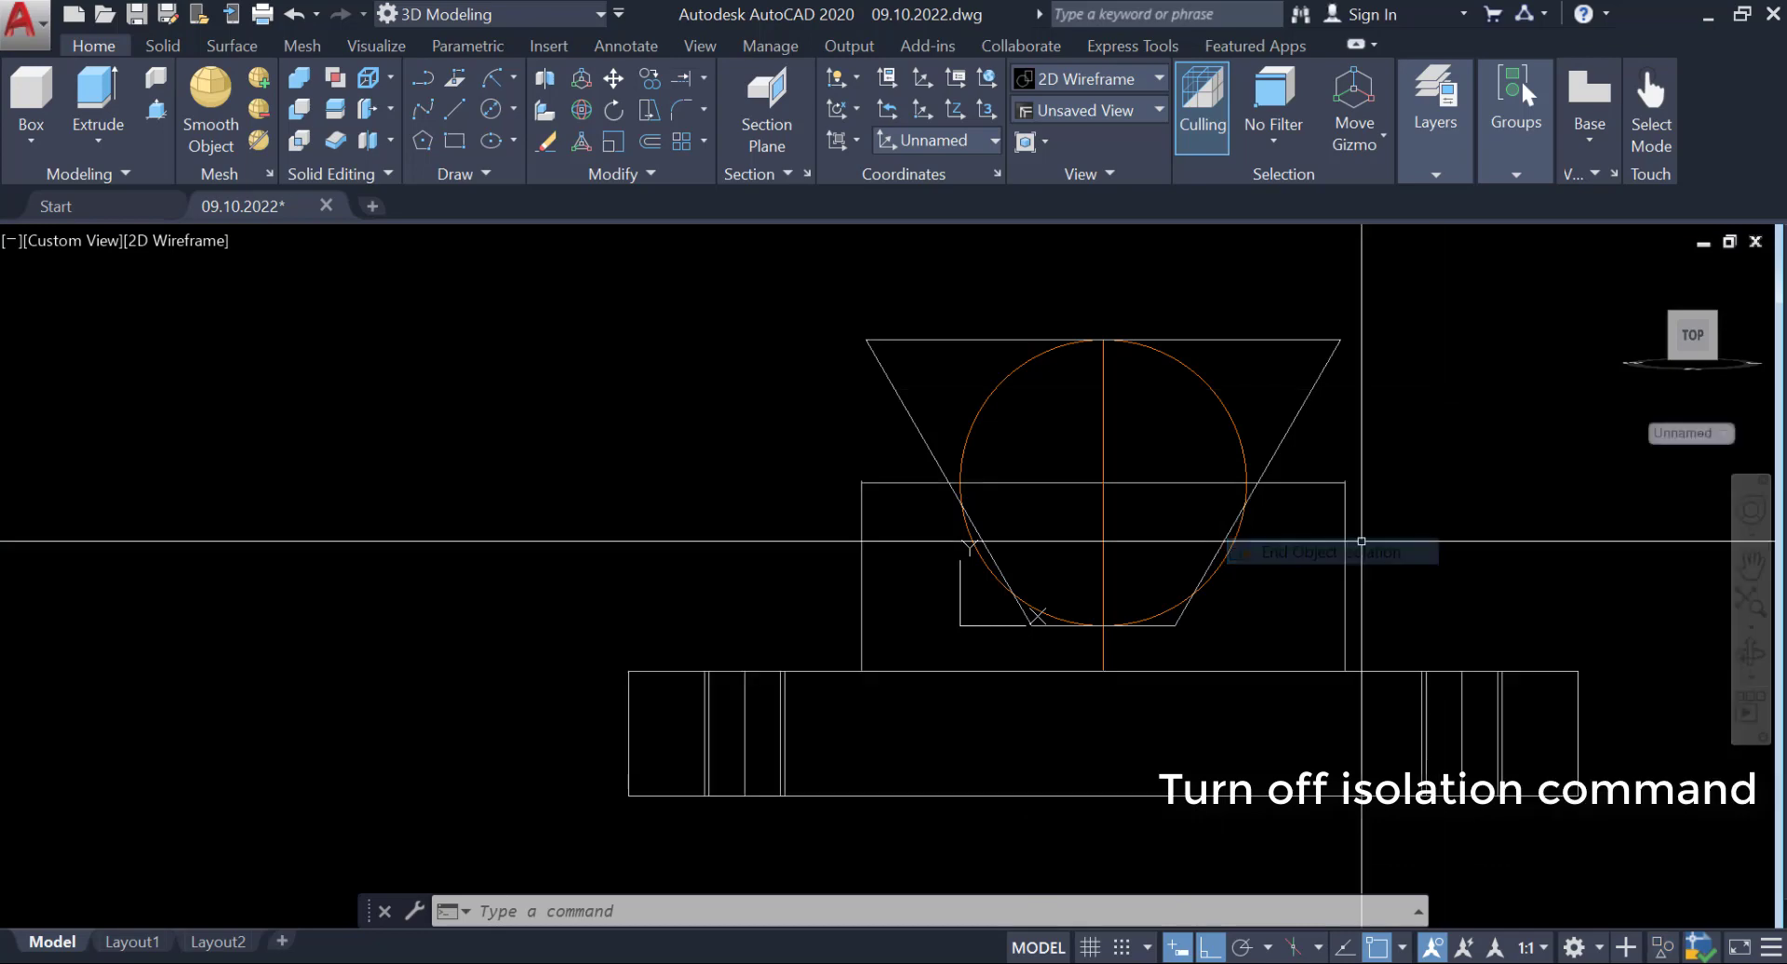
click(1629, 272)
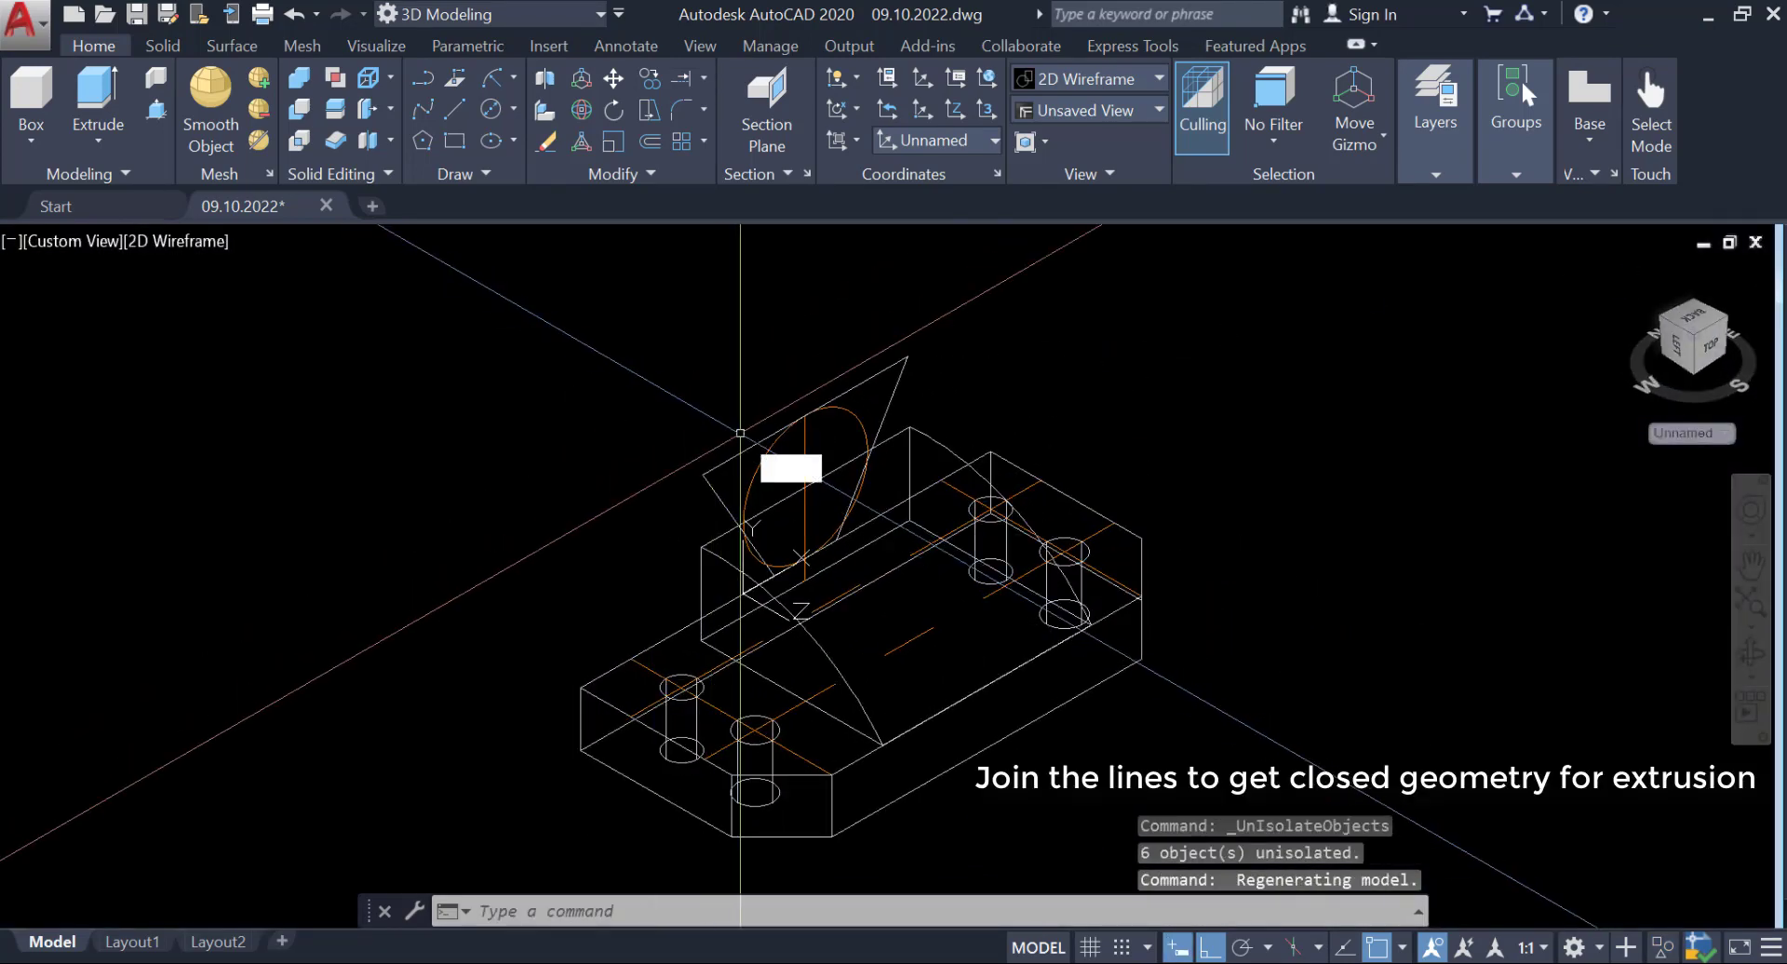
text(j)
key(Return)
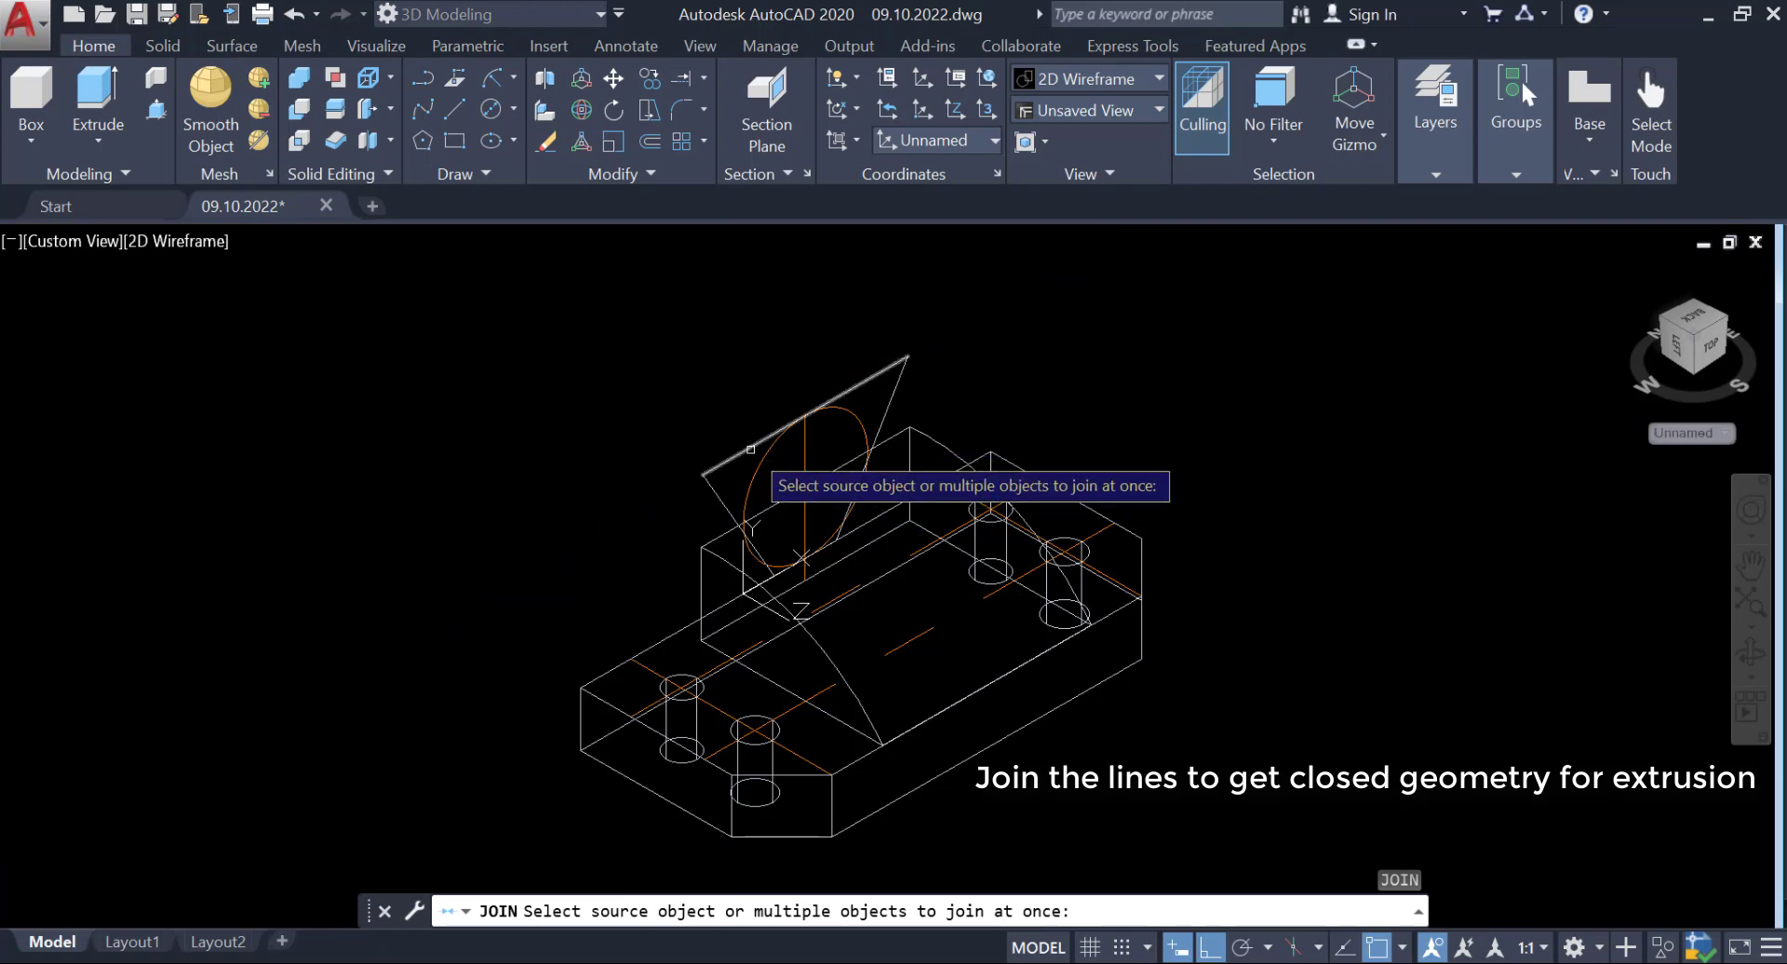
click(750, 450)
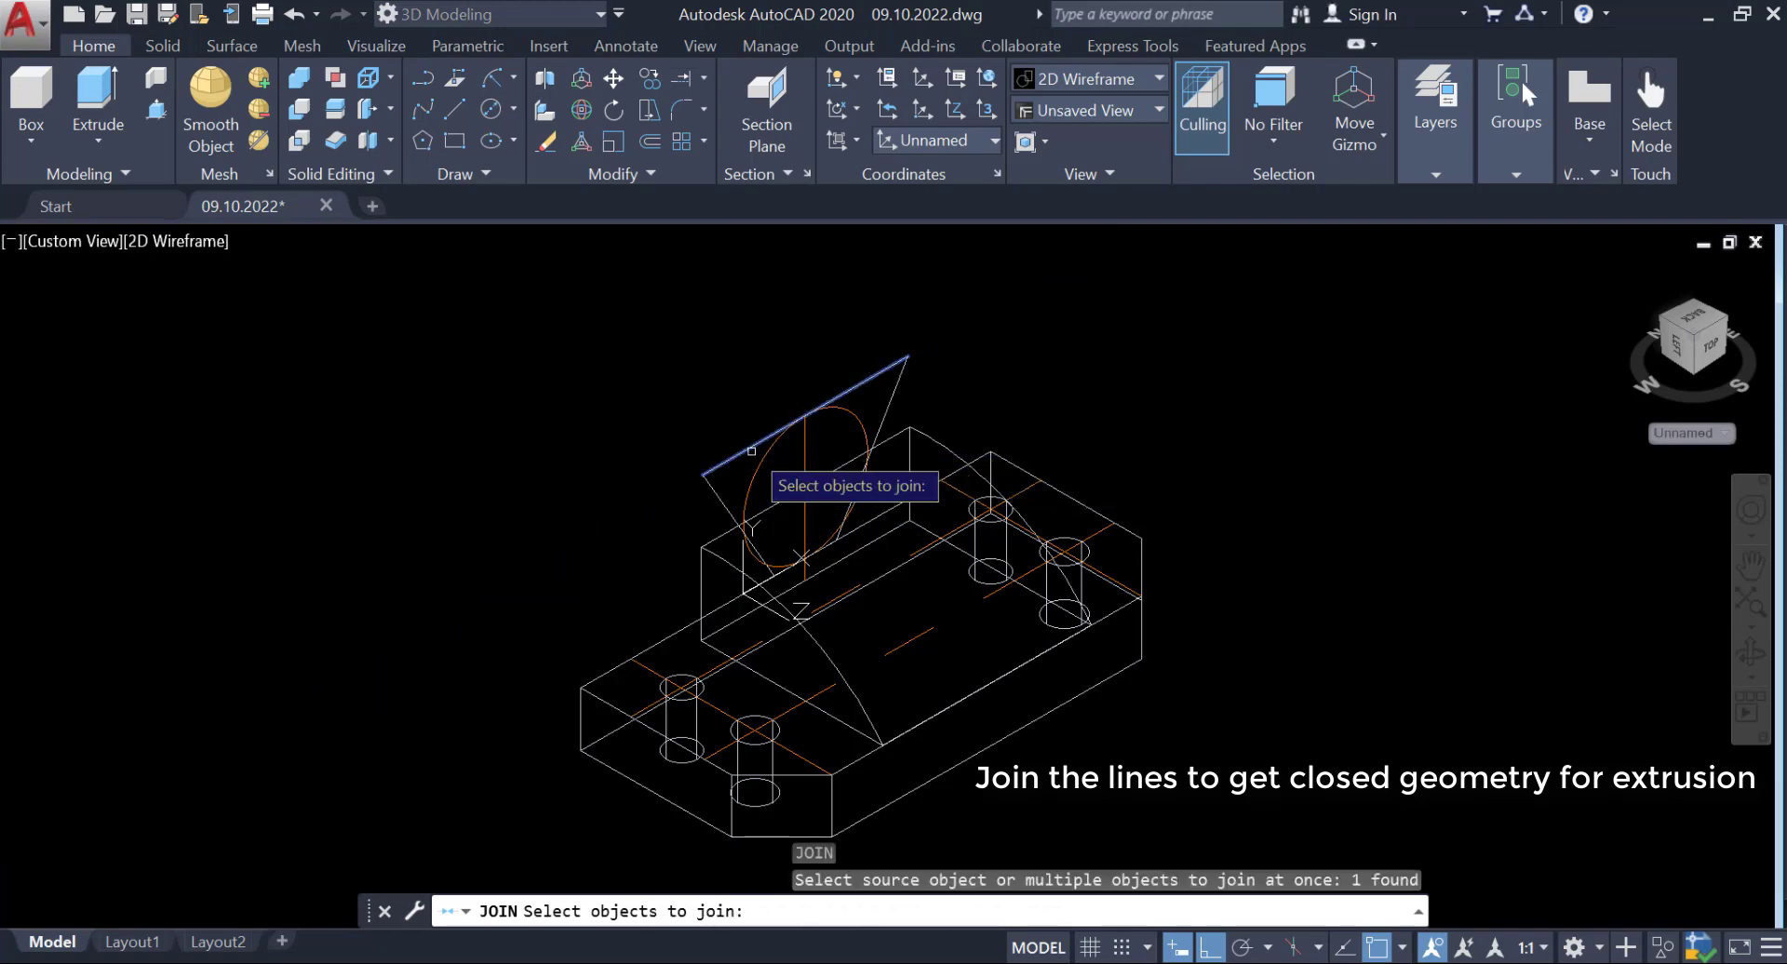
click(722, 505)
scroll(813, 562, up, 4)
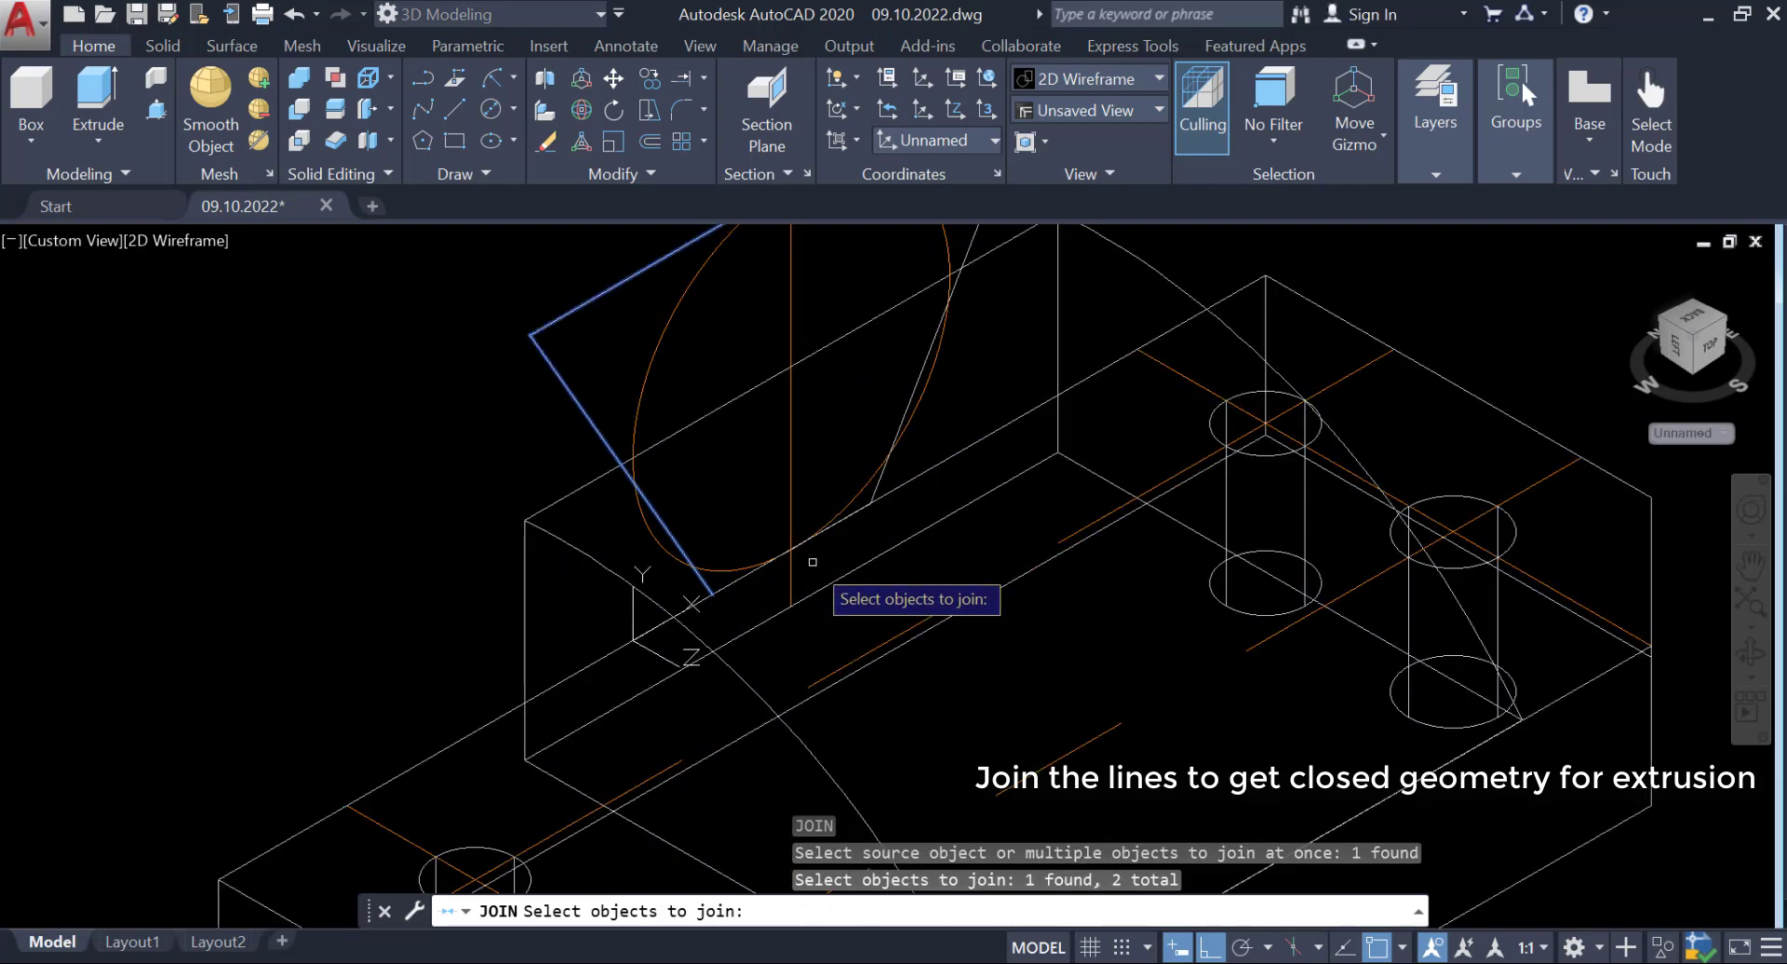
click(762, 569)
click(902, 413)
scroll(795, 365, down, 2)
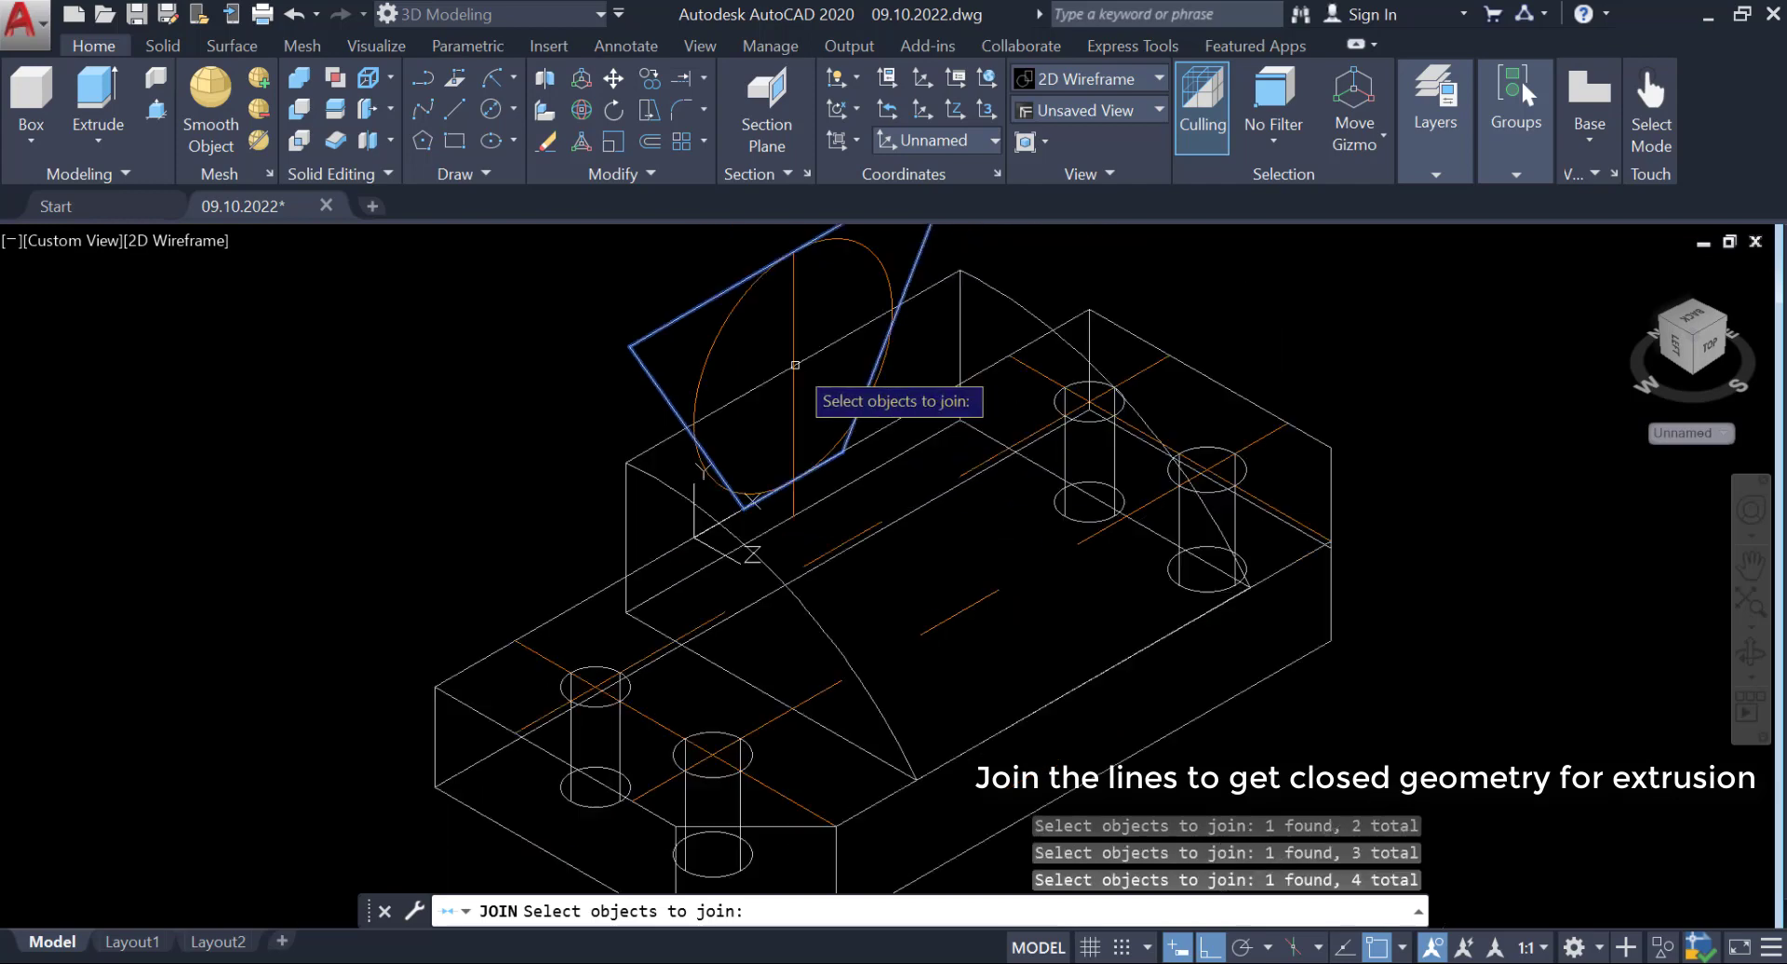
middle_drag(796, 401, 771, 499)
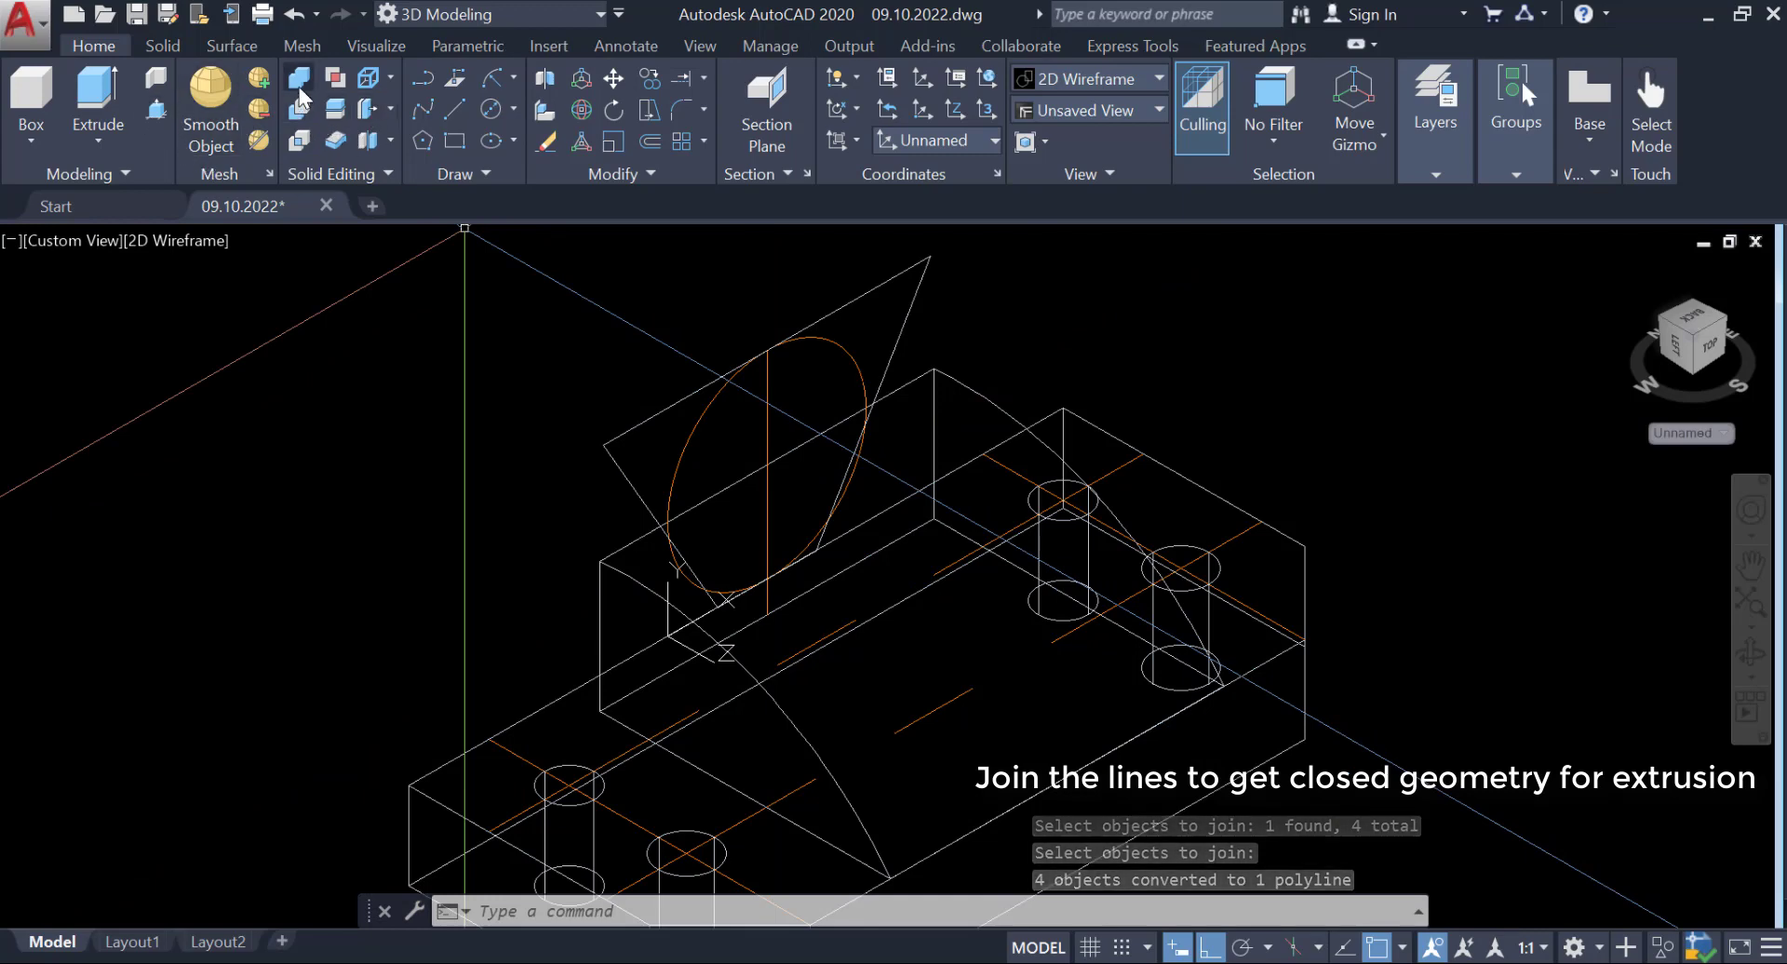
Extrude the closed trapezoid outline into a solid.
click(102, 92)
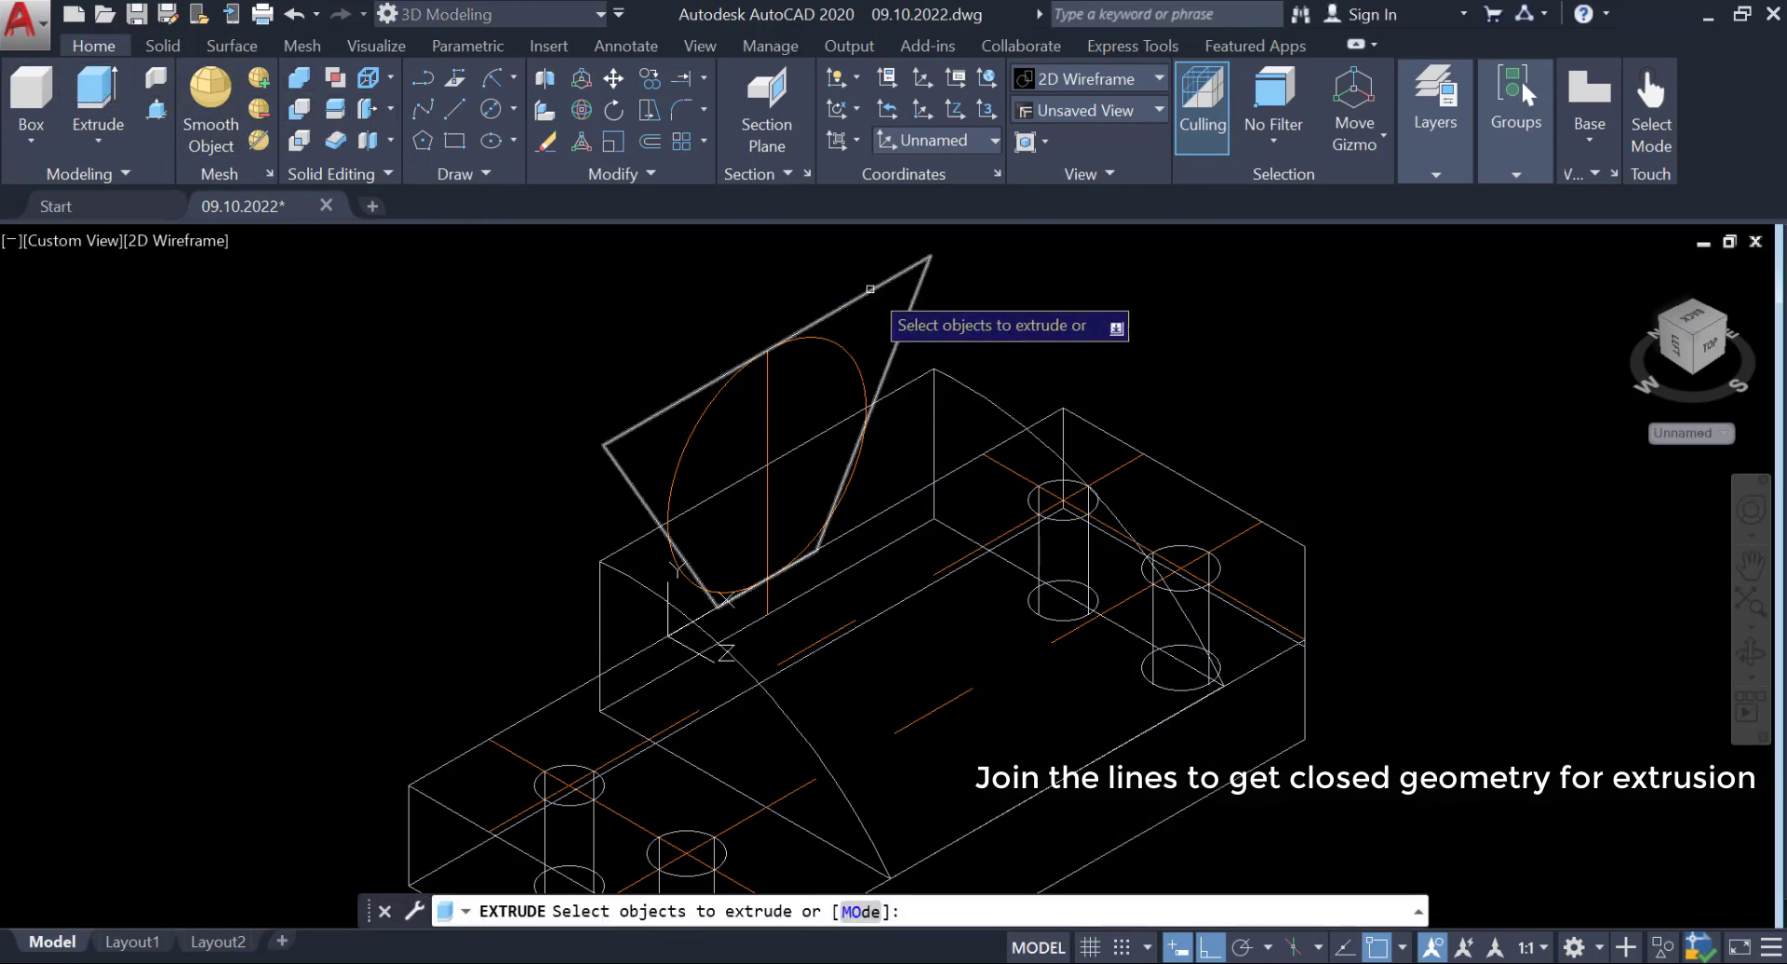
click(871, 288)
right_click(871, 289)
click(966, 316)
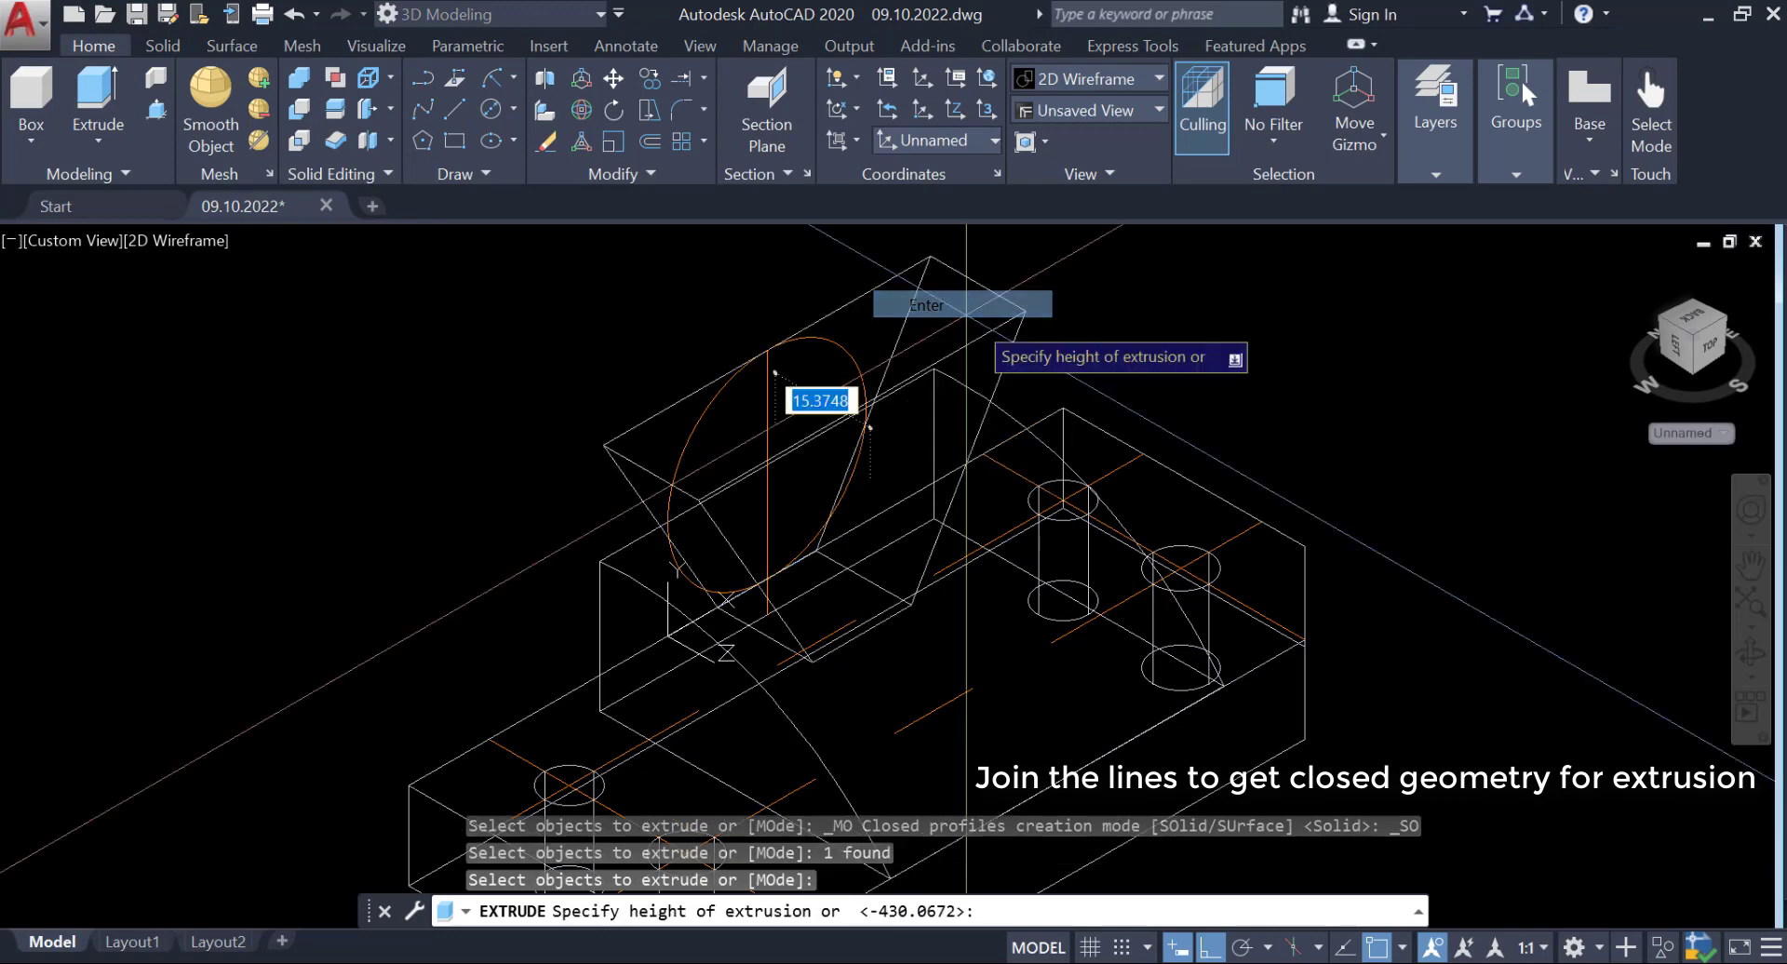
middle_drag(1383, 581, 1006, 387)
key(Return)
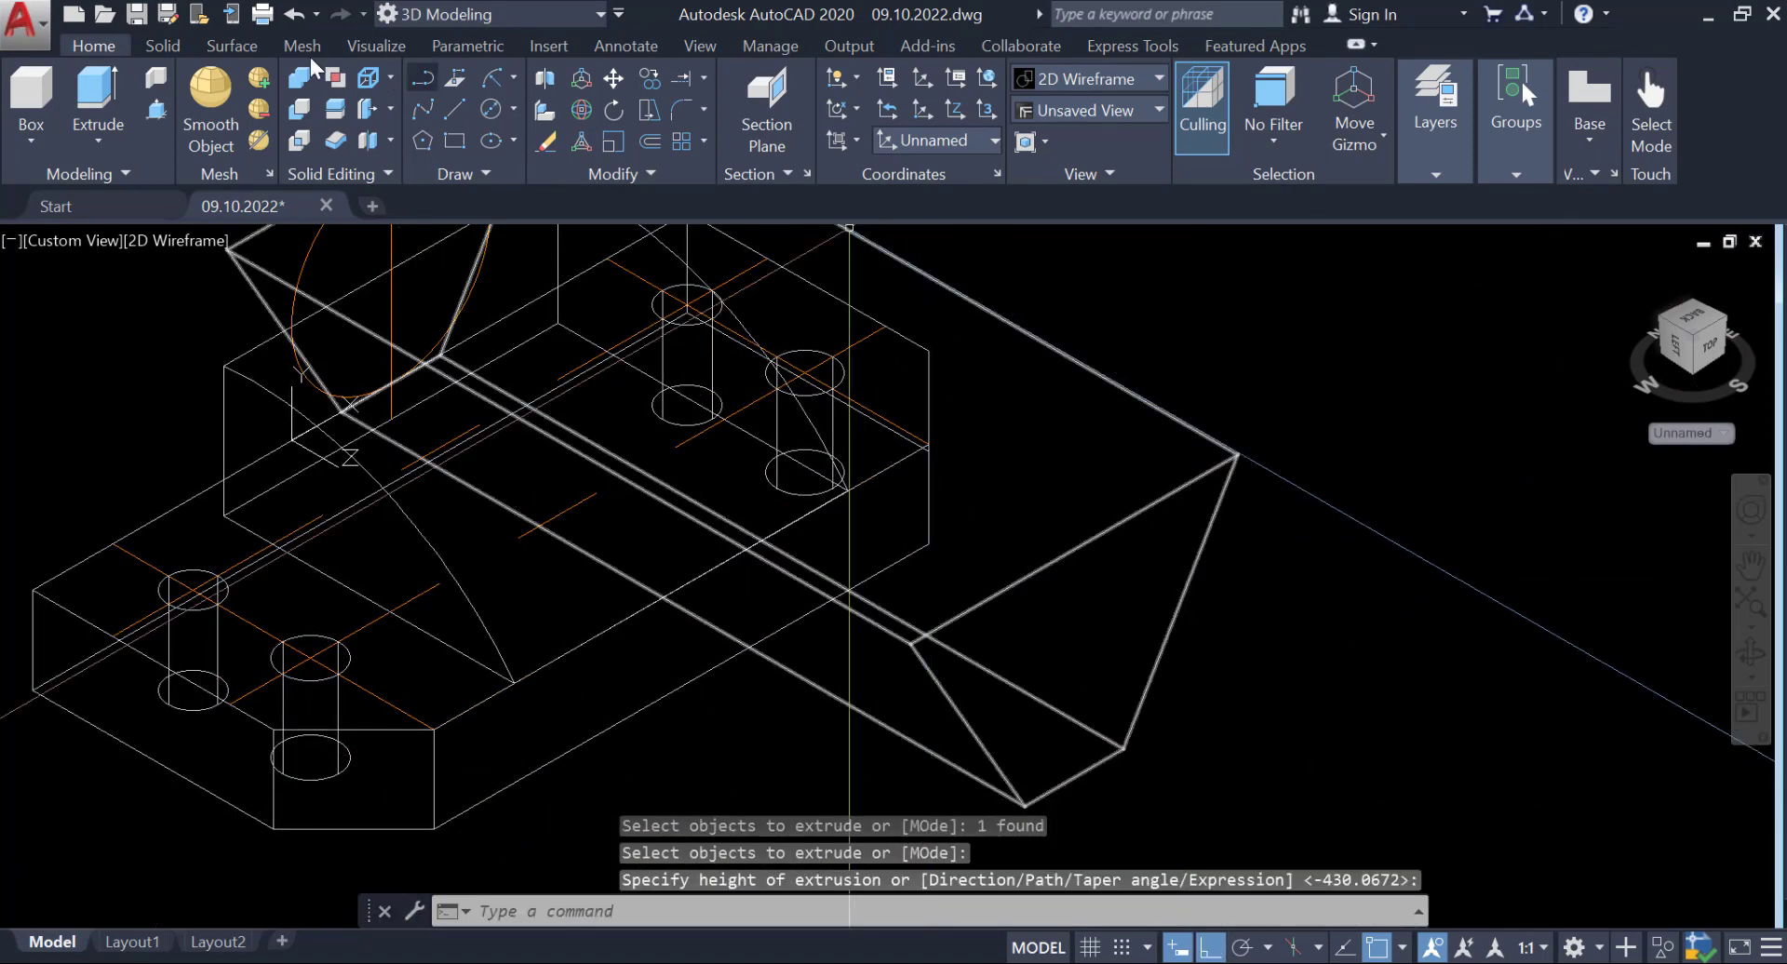
Subtract the extruded wedge from the raised block.
click(300, 109)
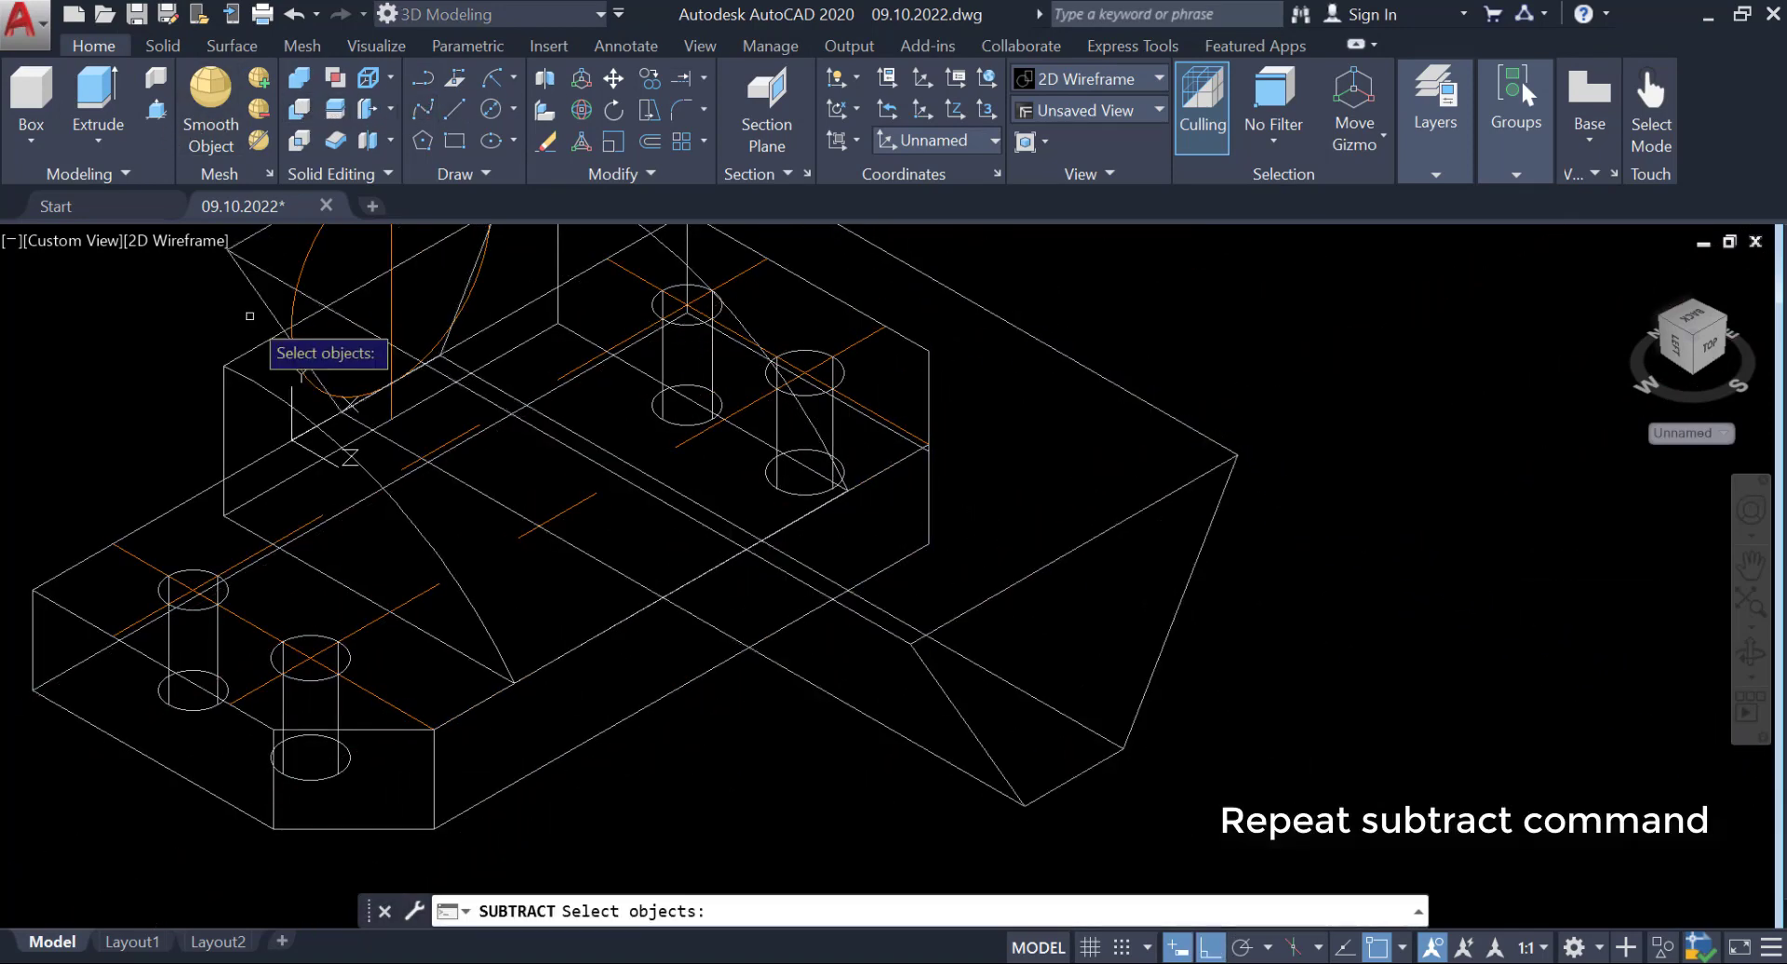
click(252, 347)
key(Return)
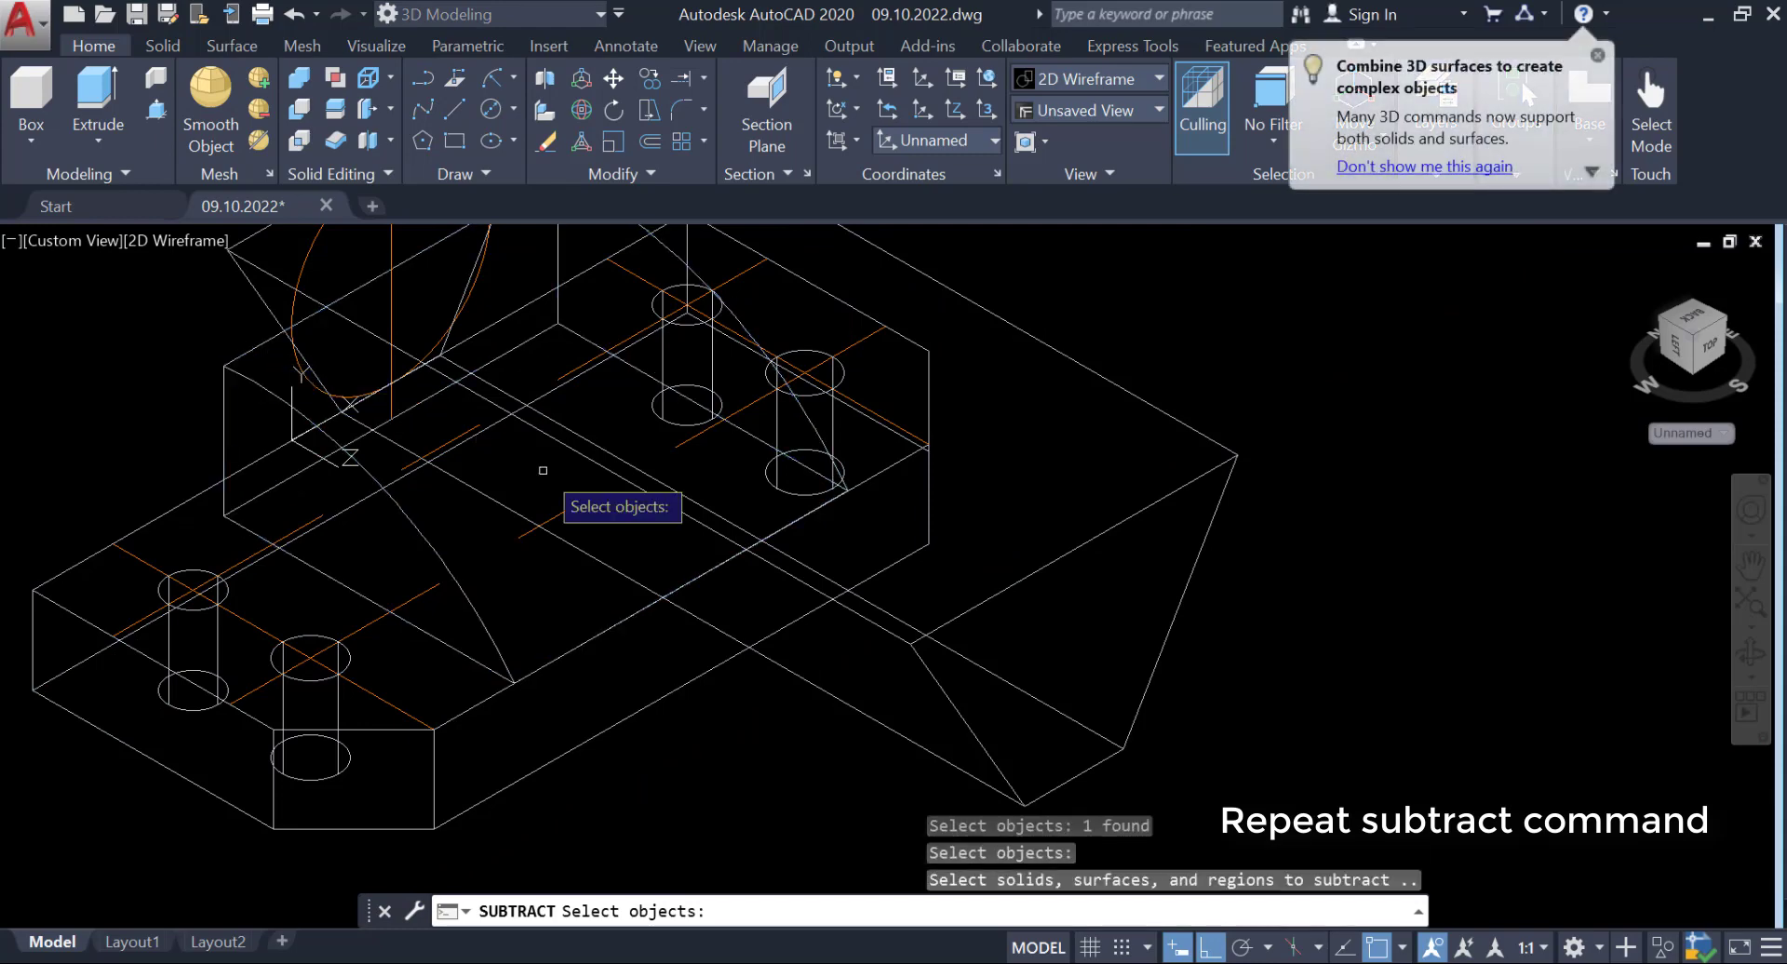
click(1055, 600)
key(Return)
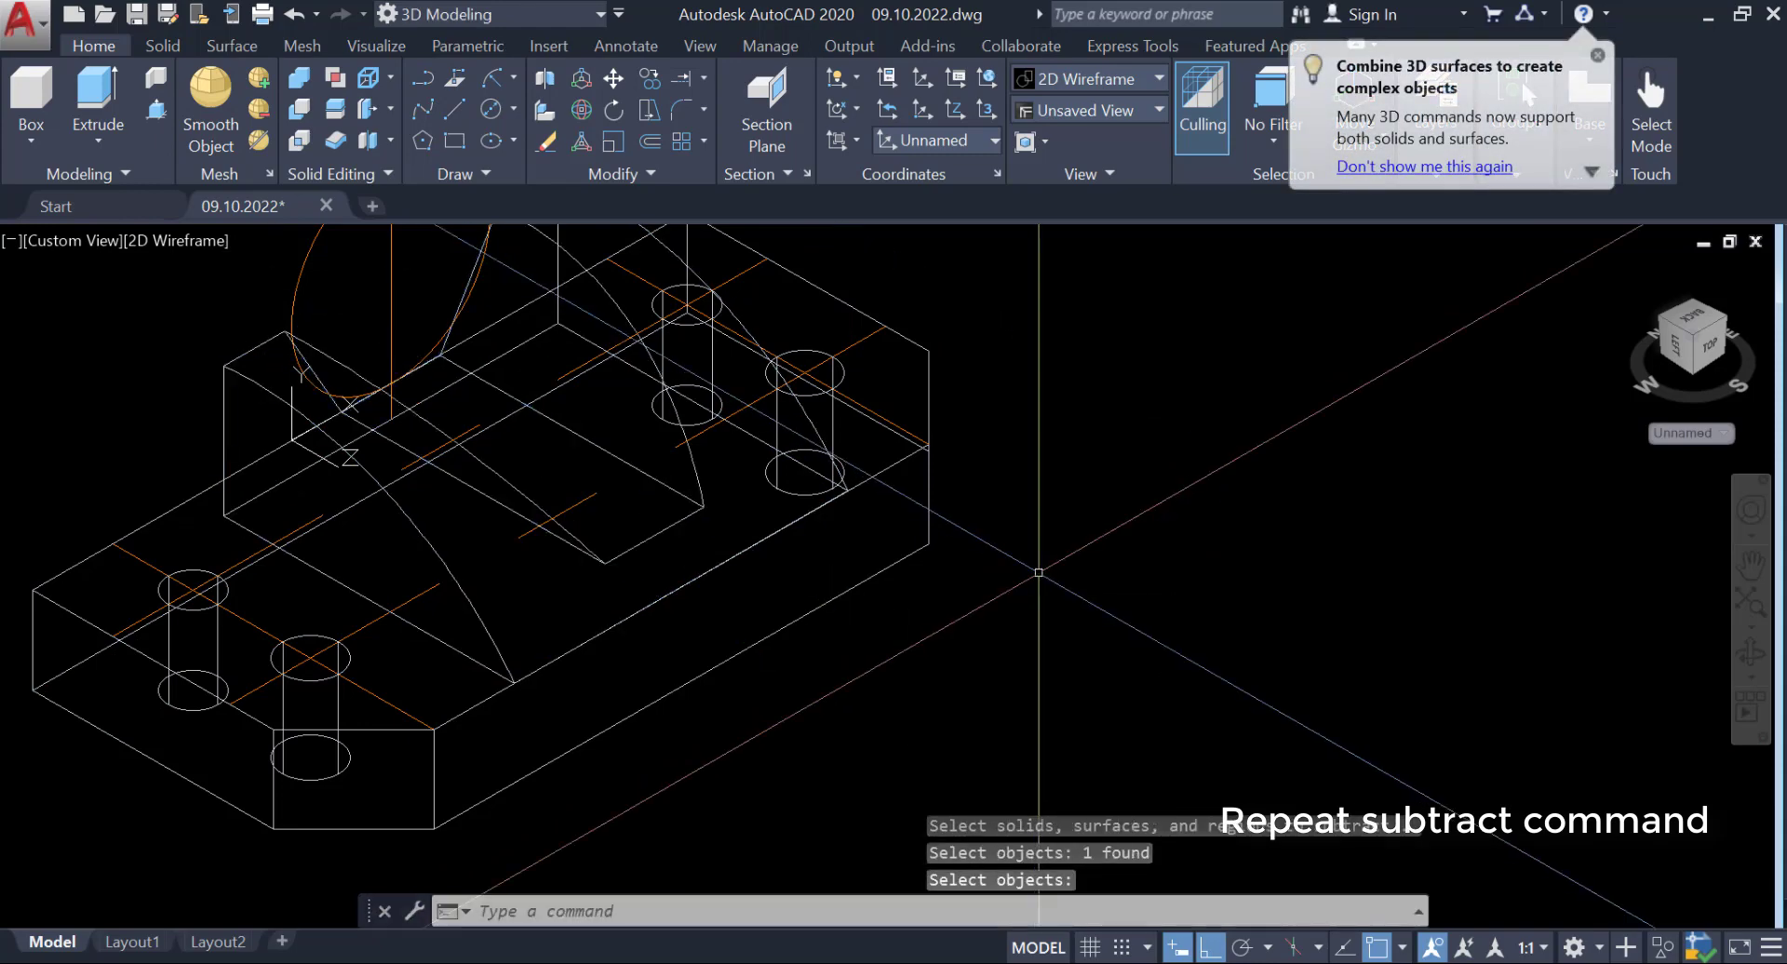
middle_drag(967, 465, 1078, 646)
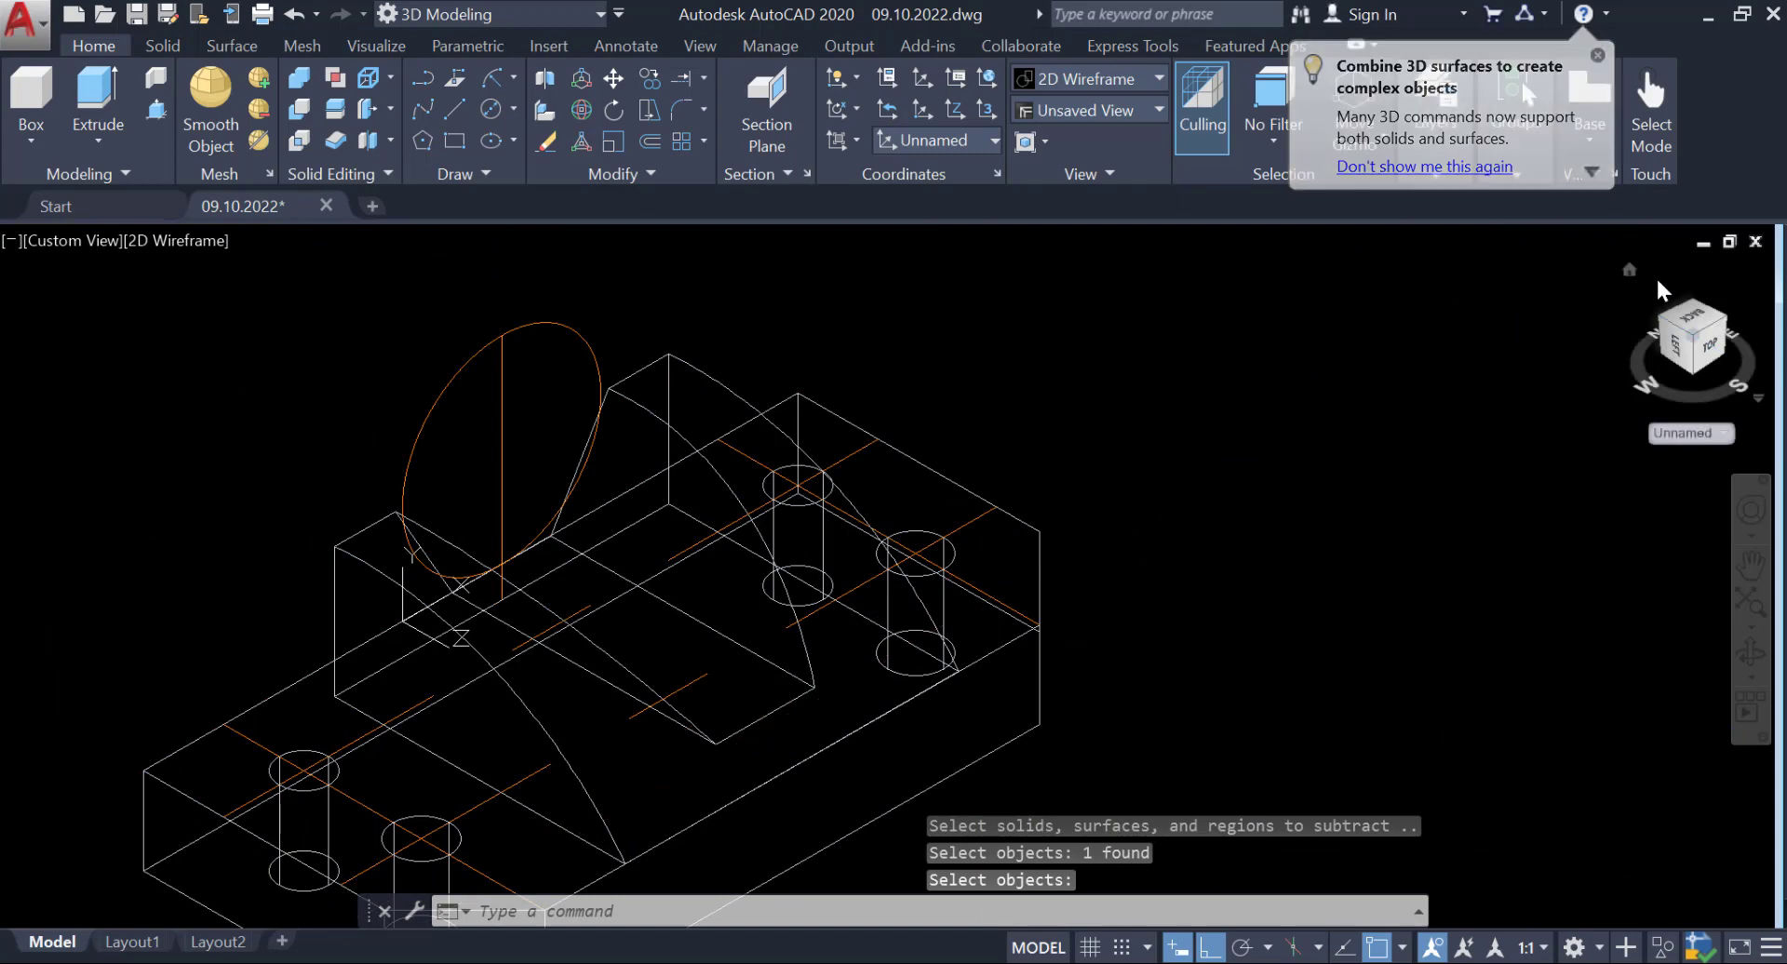
Switch to the Realistic visual style and orbit to a near-front view.
click(198, 241)
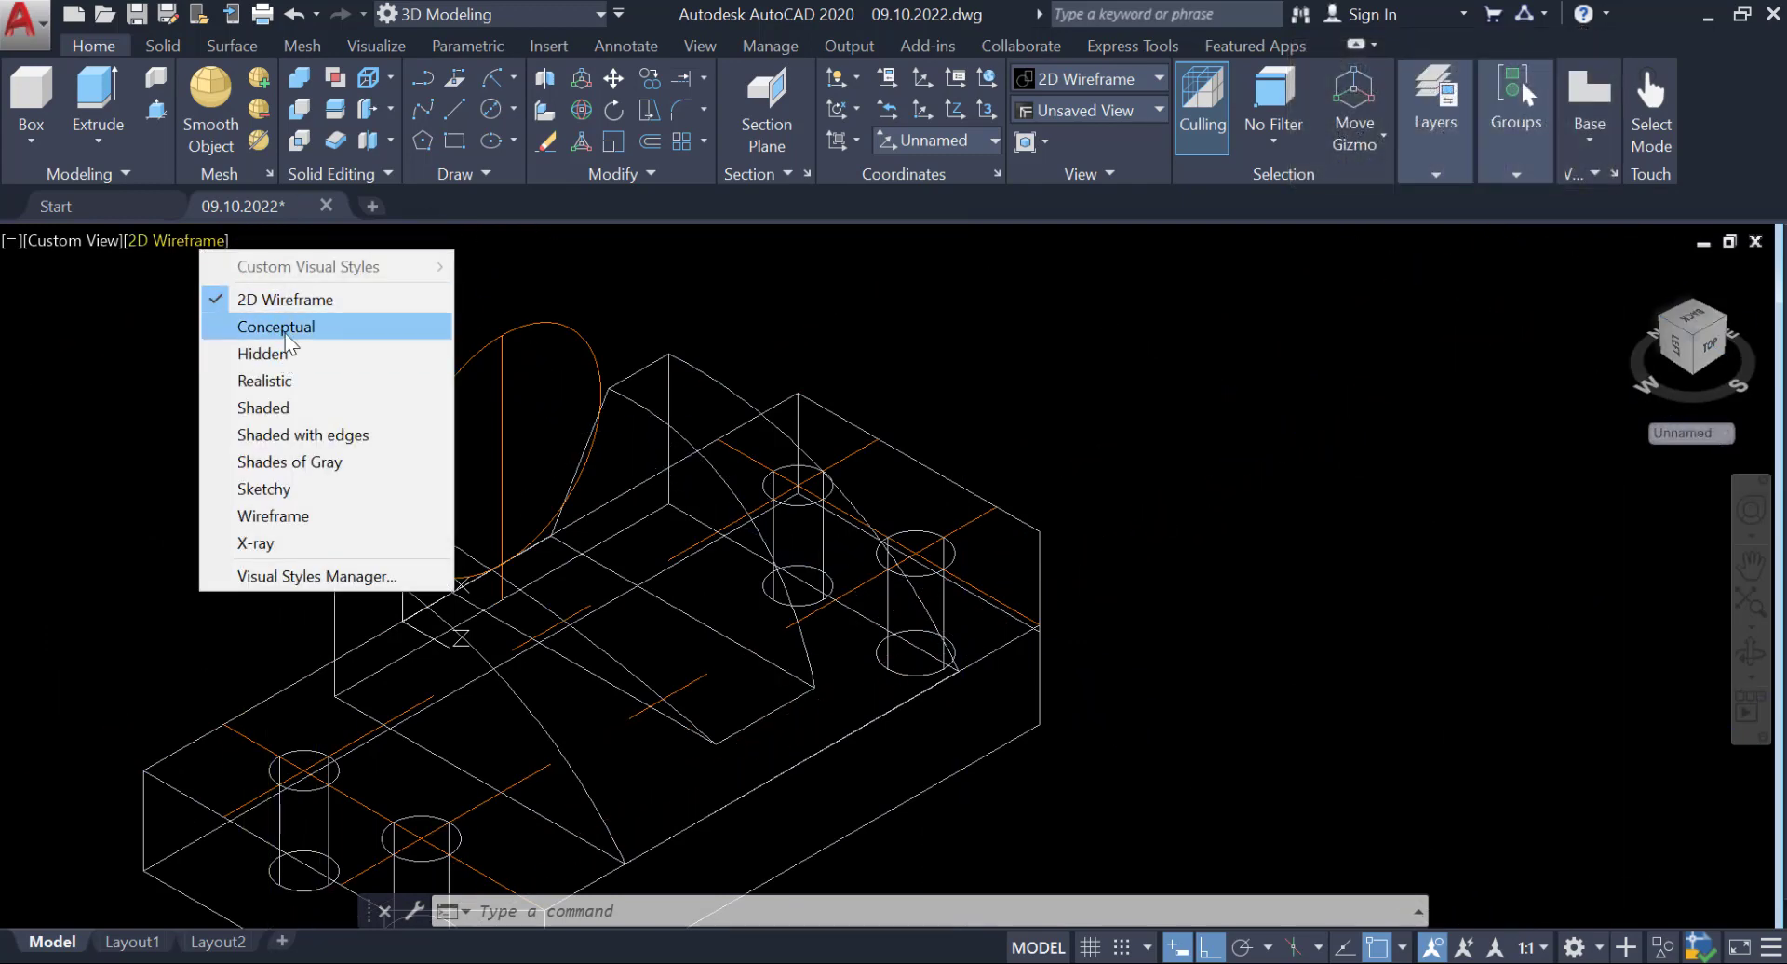
click(296, 377)
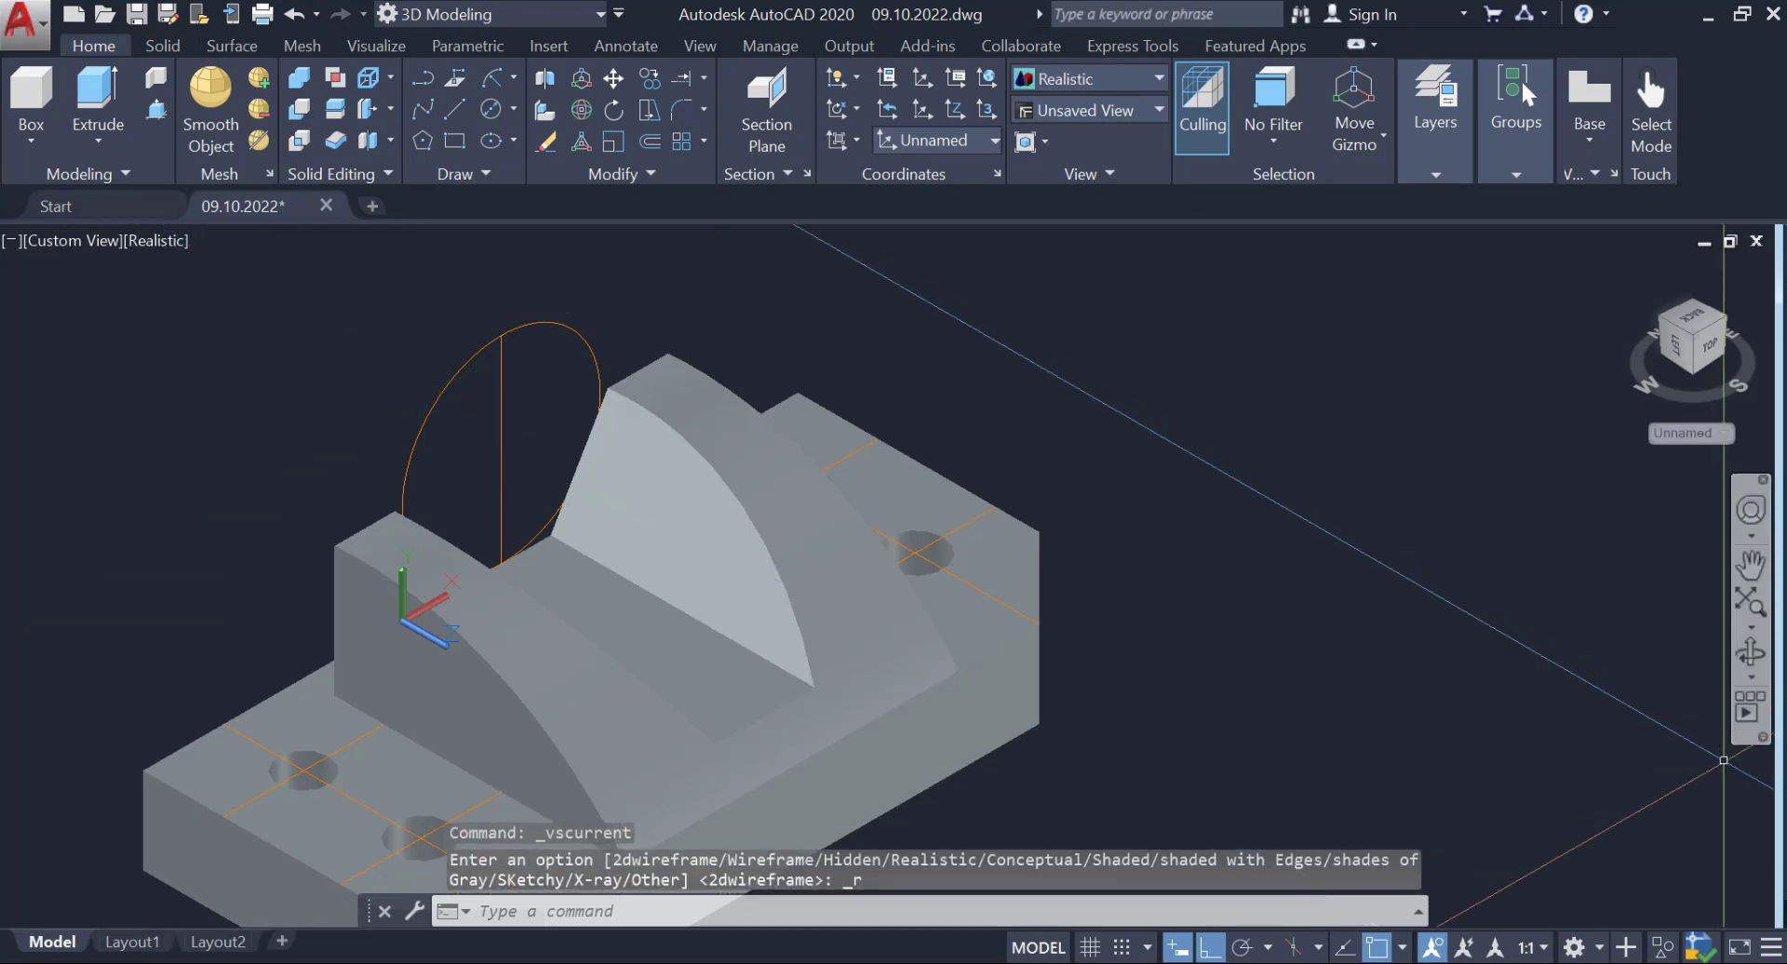
mouse_move(695, 515)
shift+middle_down()
mouse_move(376, 412)
mouse_move(9, 417)
mouse_move(415, 487)
mouse_move(404, 457)
shift+middle_up()
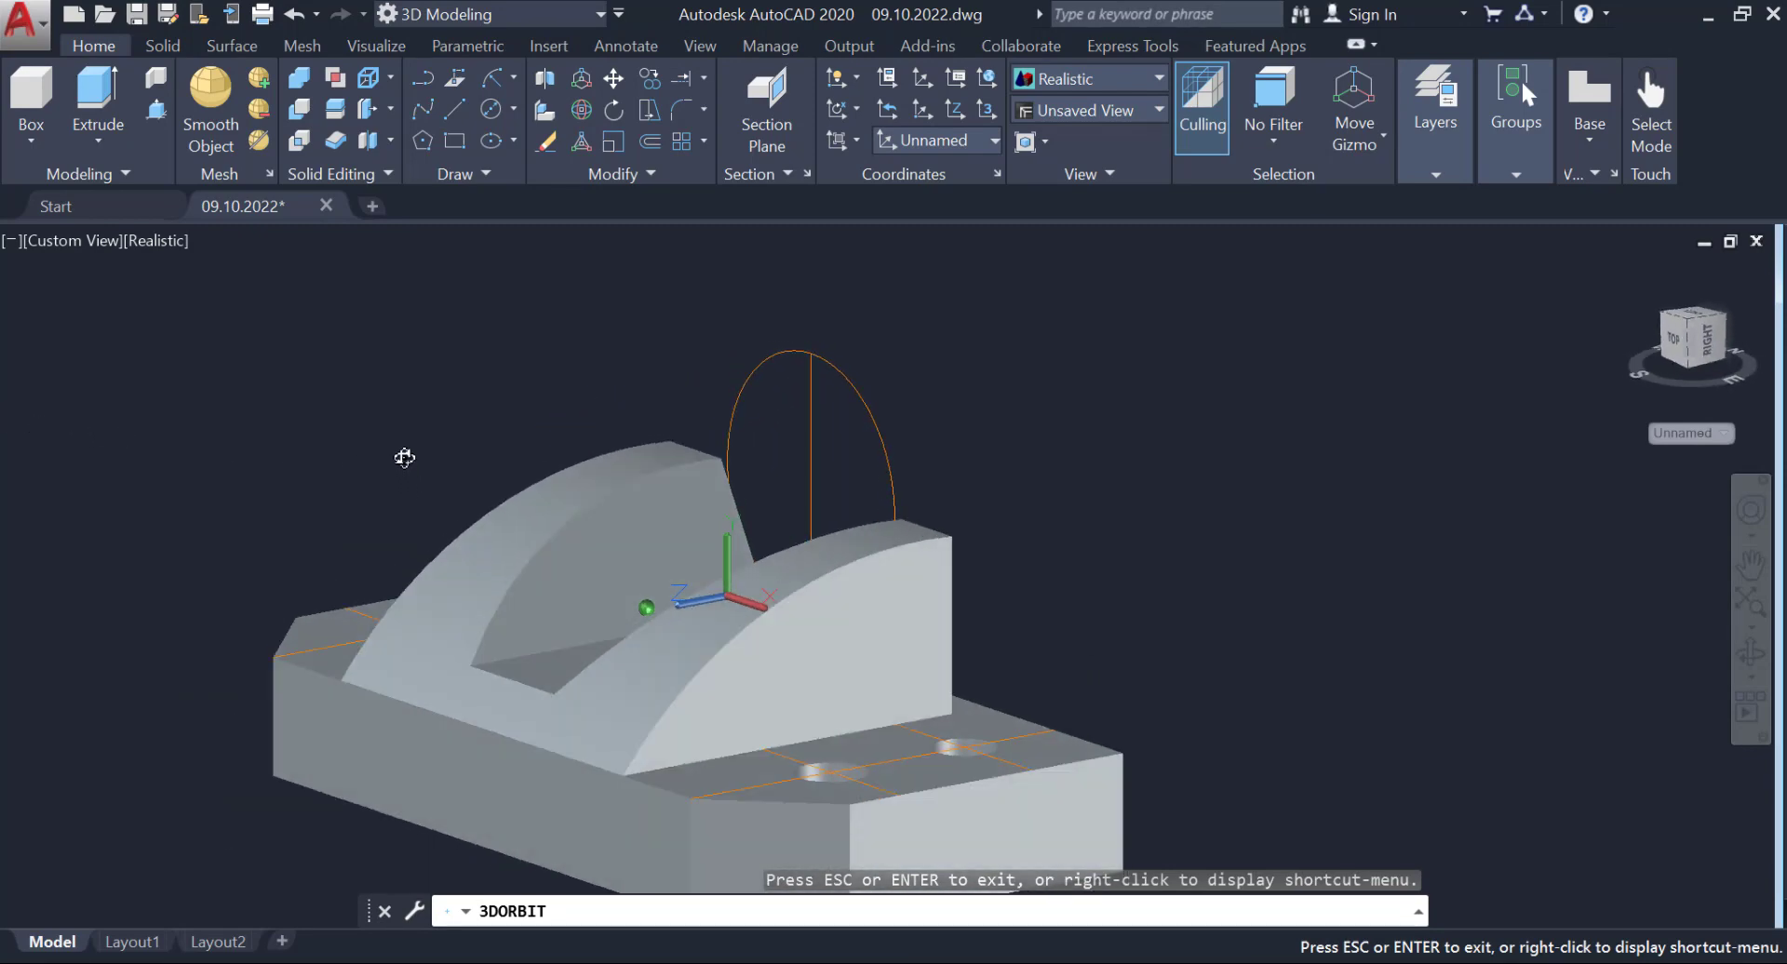
right_click(1204, 502)
click(1219, 512)
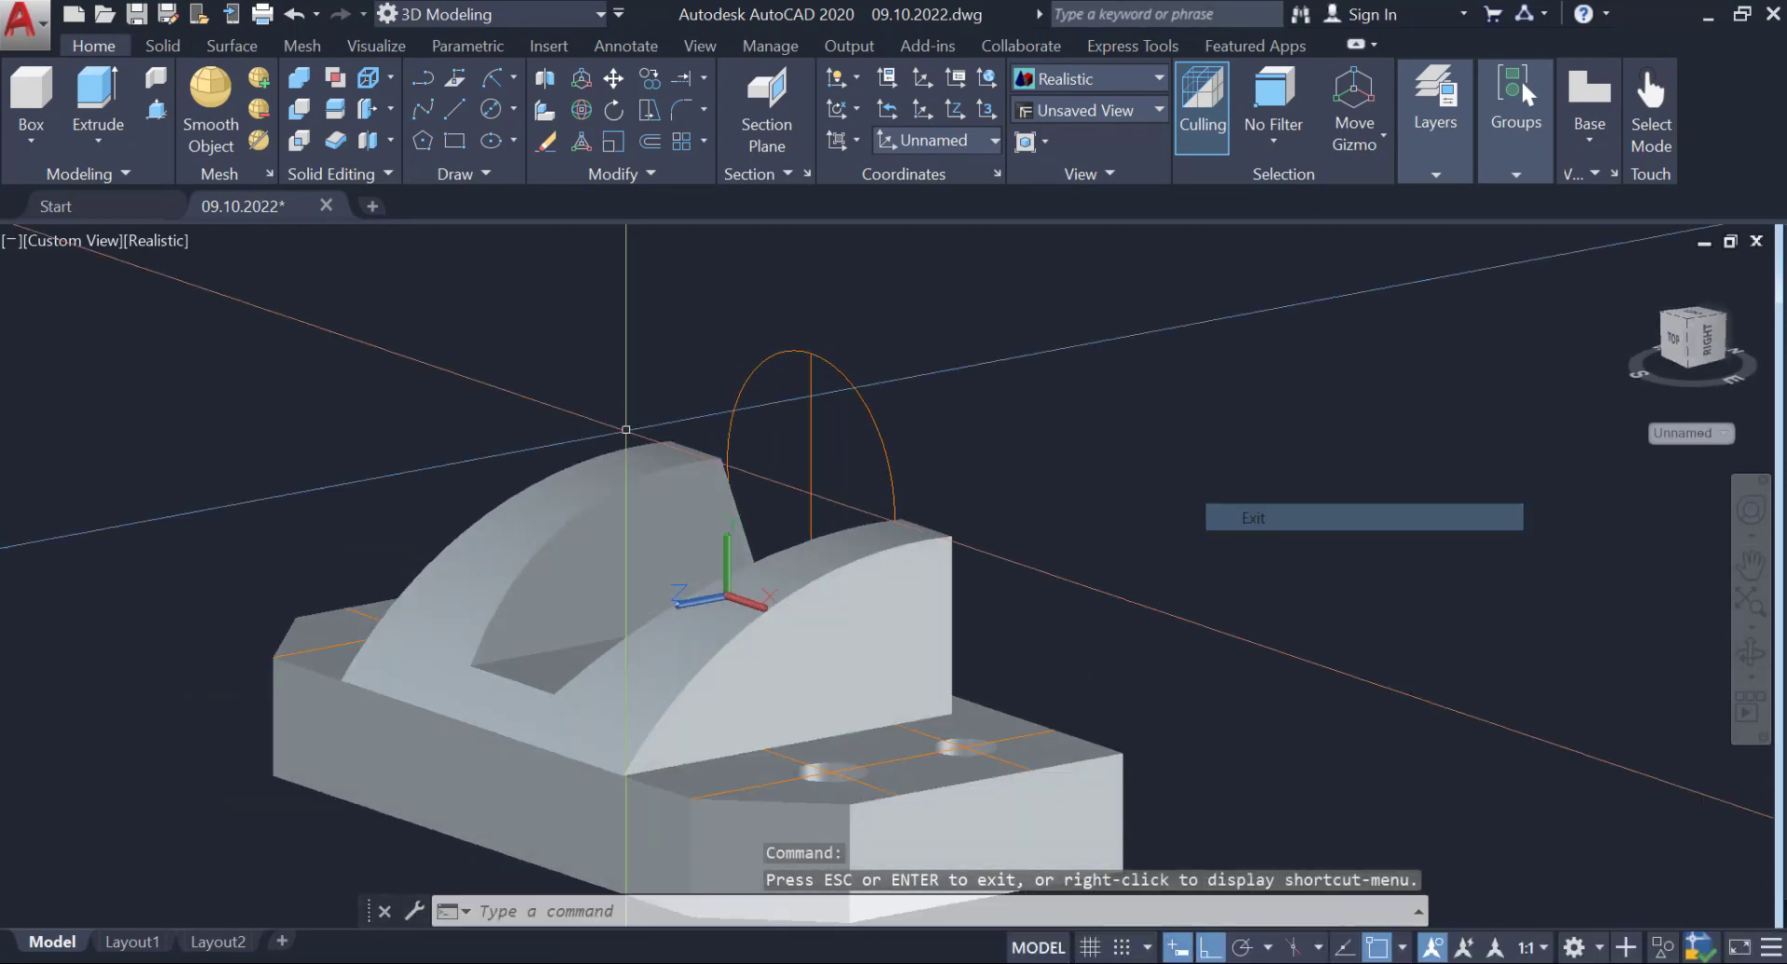
Return to 2D Wireframe and view the model from the Right side.
click(149, 240)
click(219, 294)
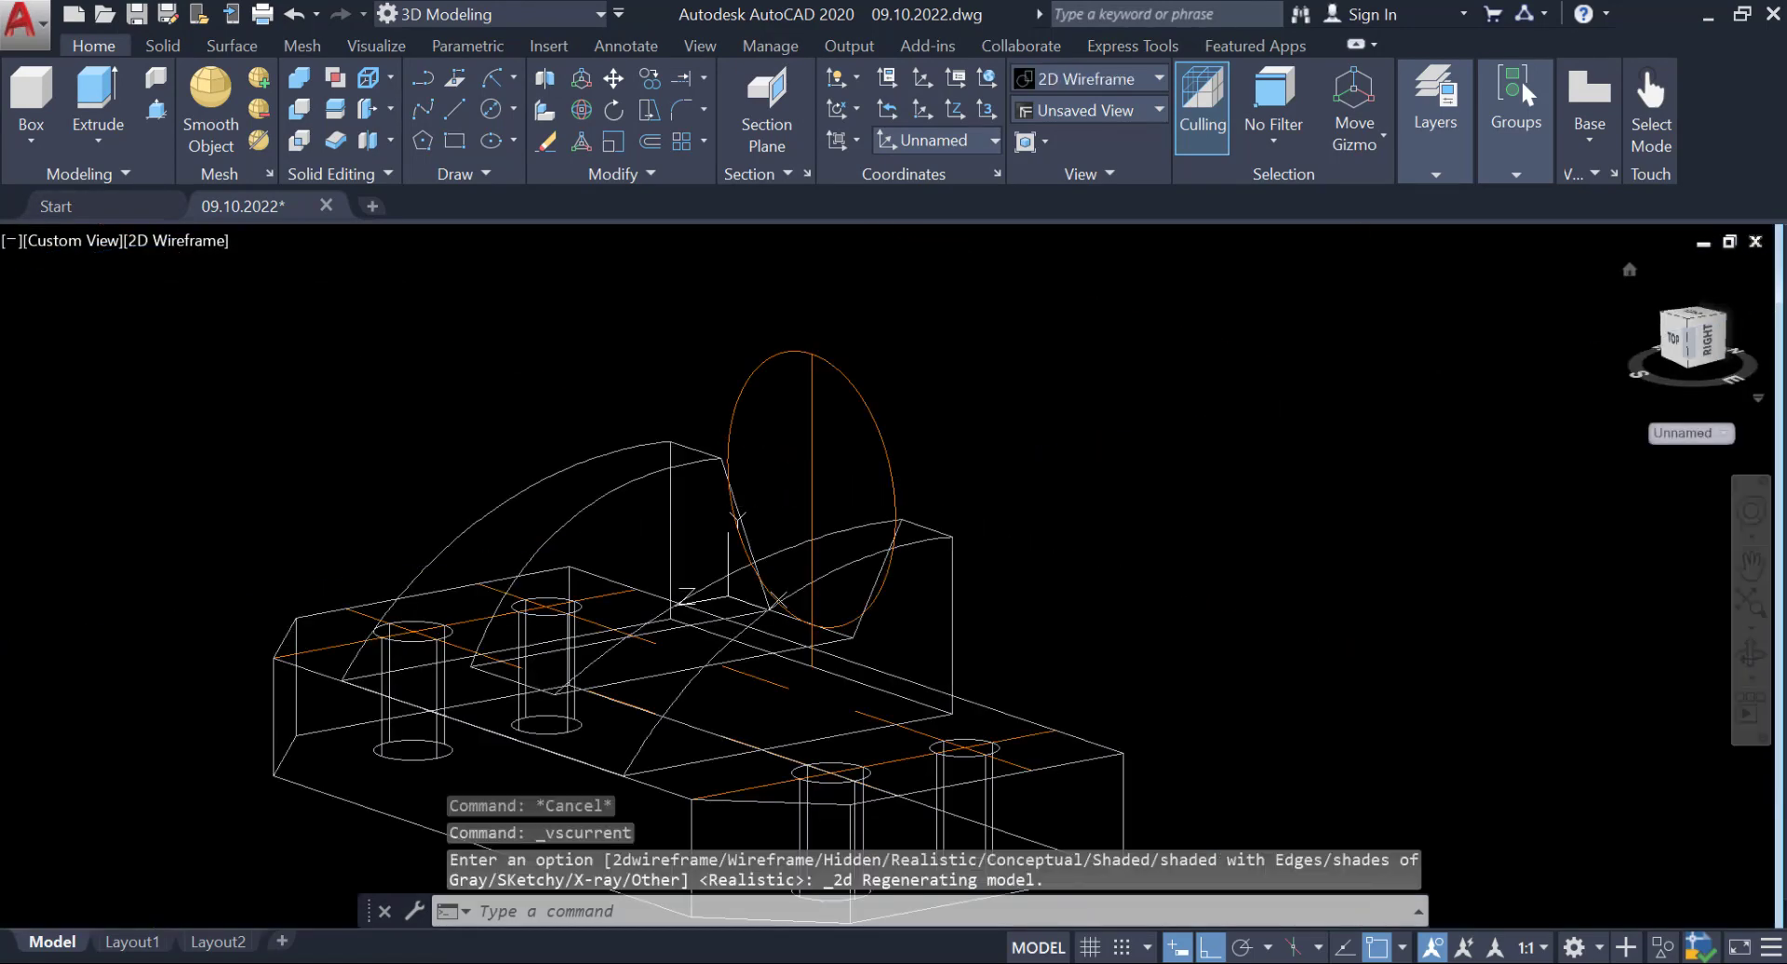
click(1628, 269)
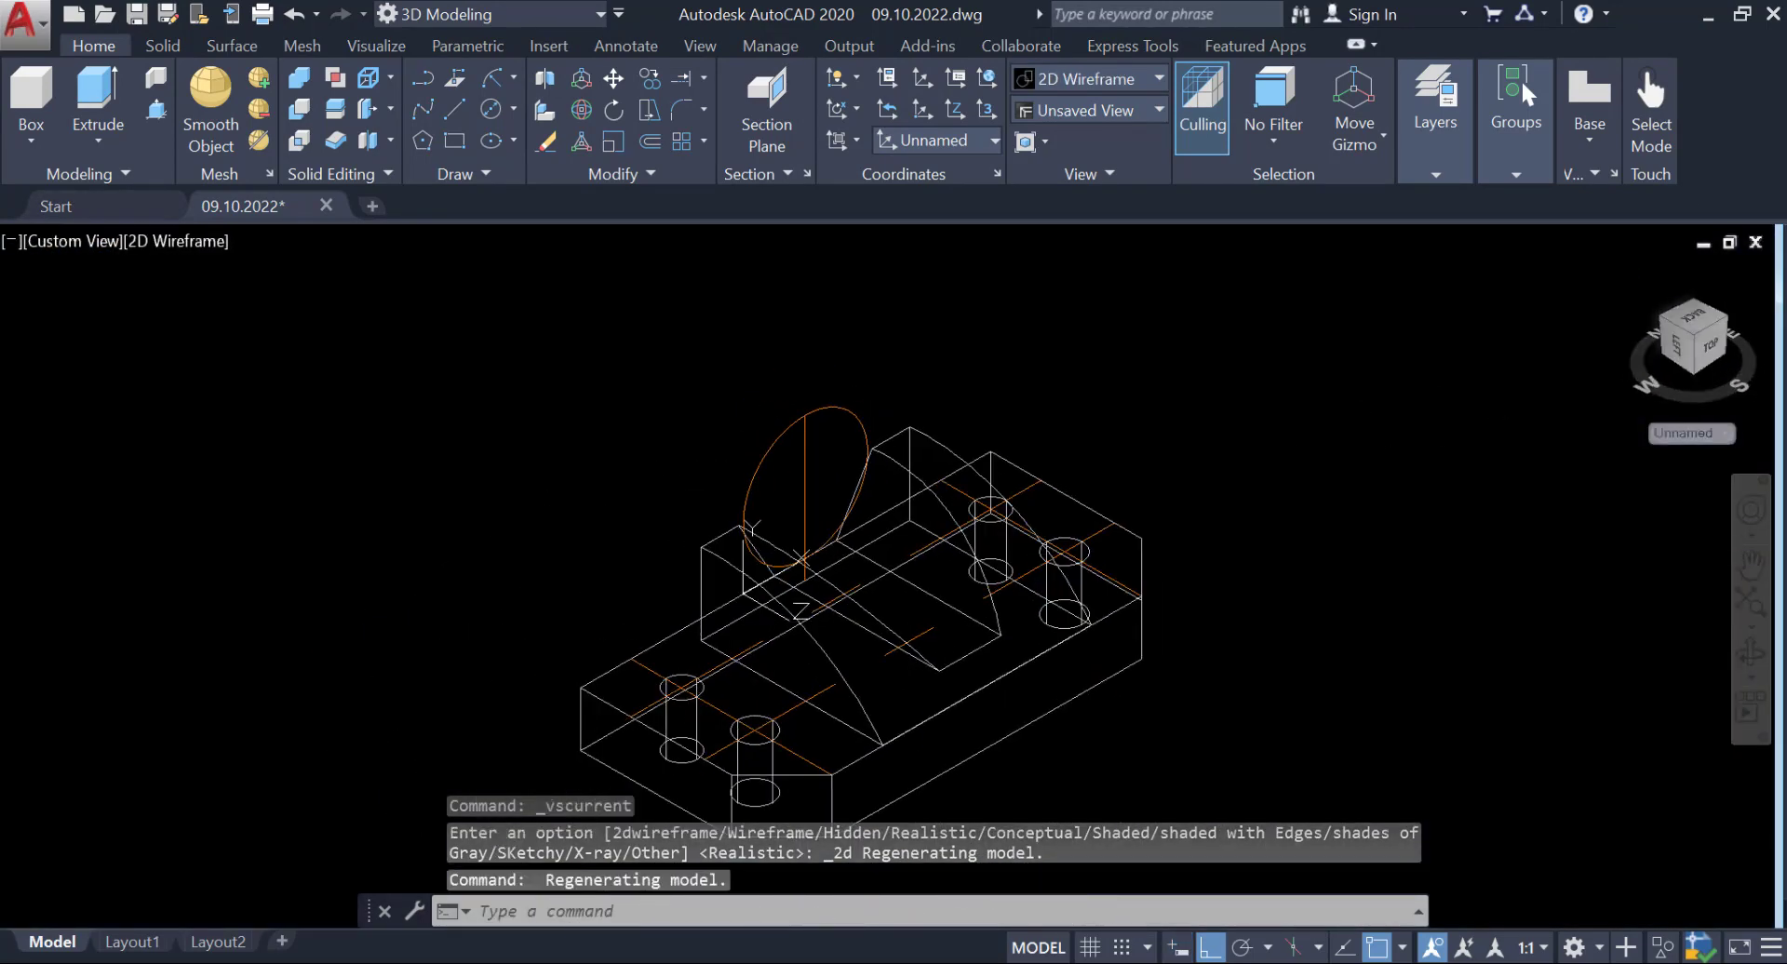
click(1724, 341)
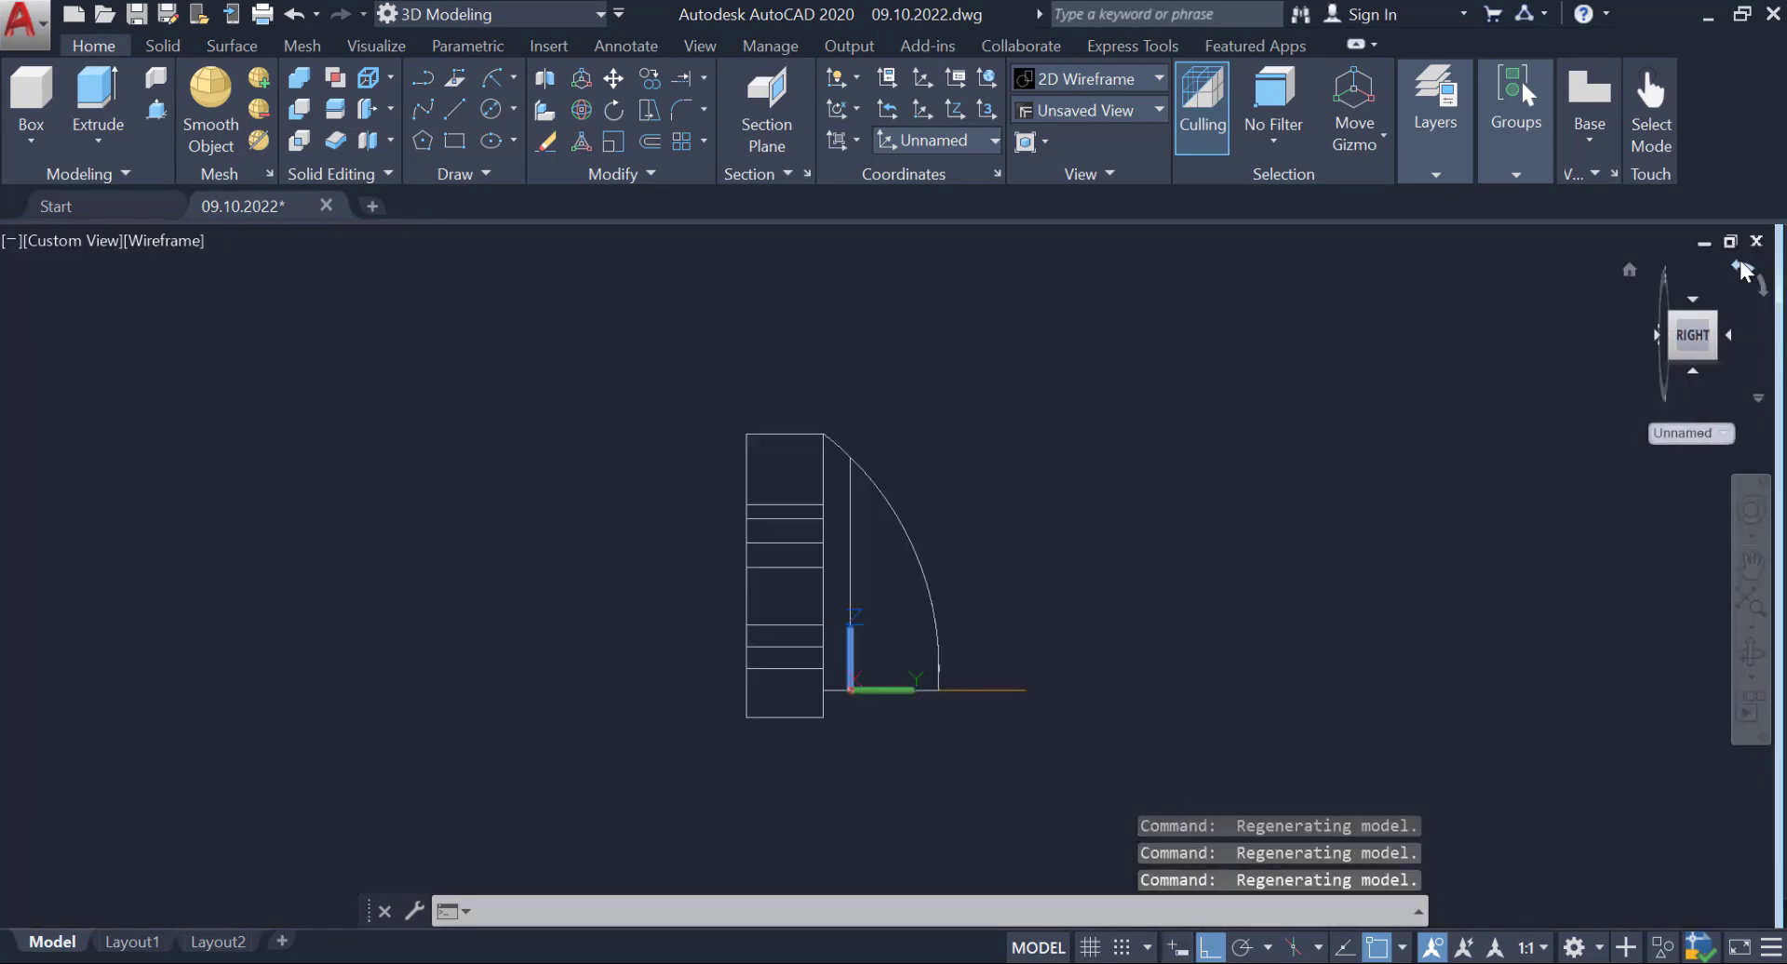
Rotate the Right view 90°, reset the UCS to World, and orbit from the home view.
click(1739, 260)
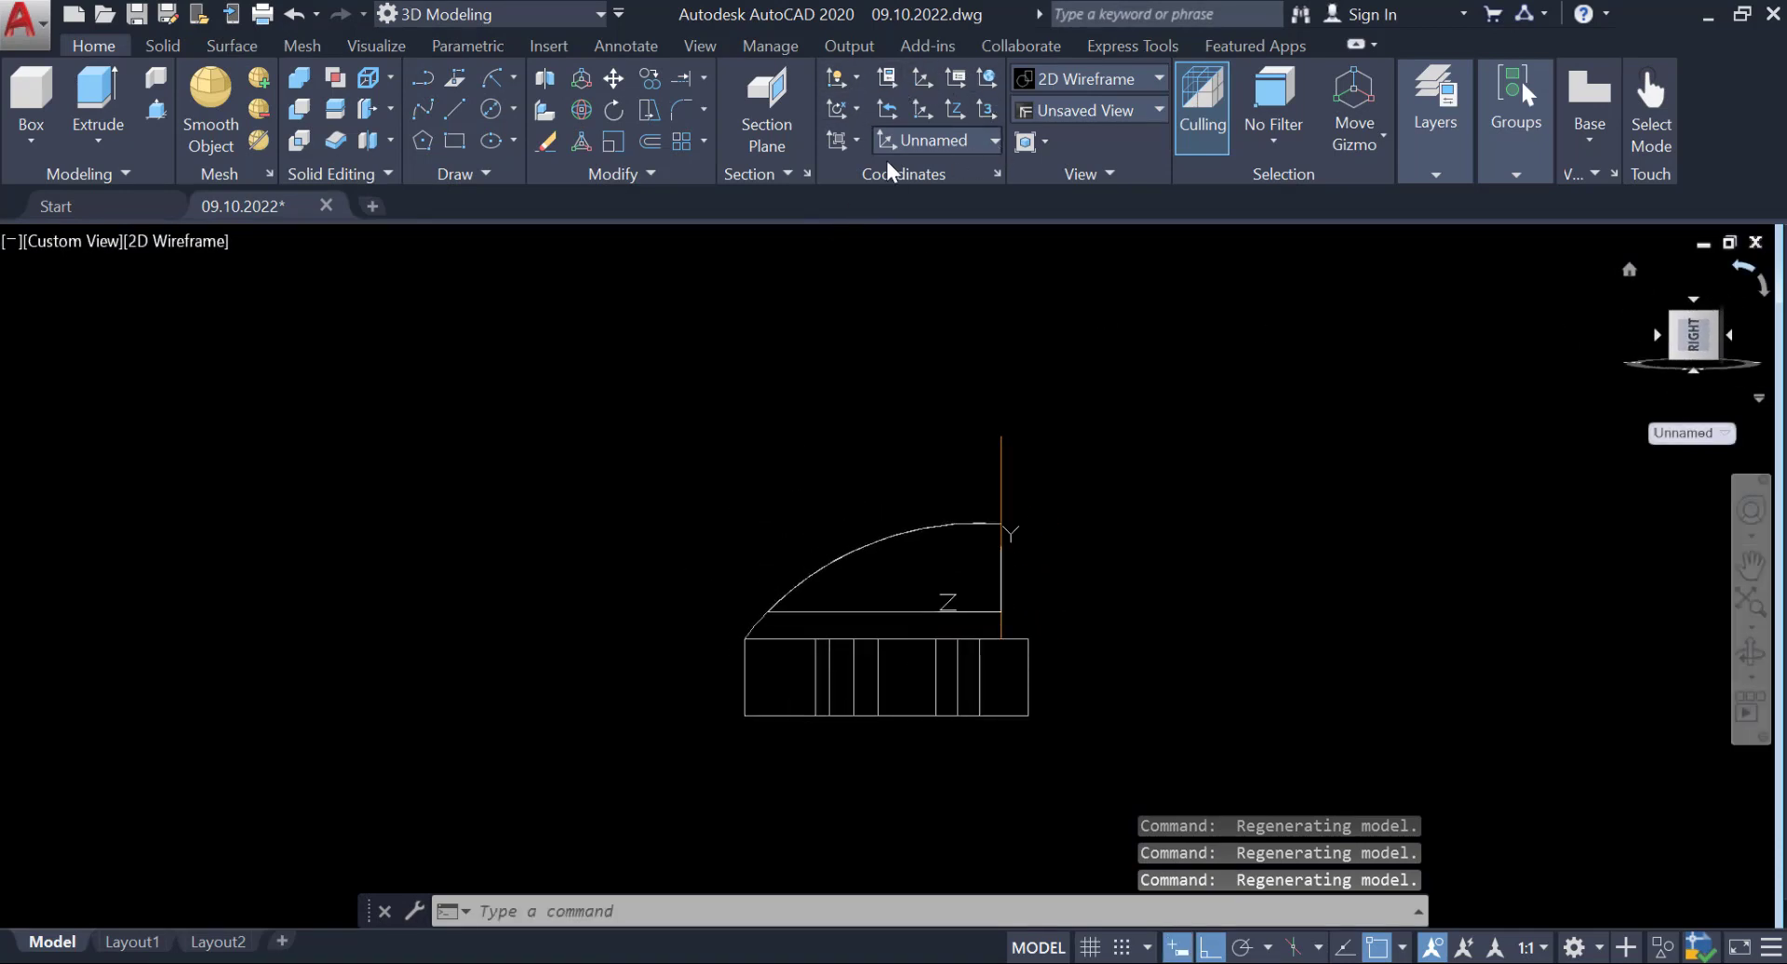
click(842, 136)
click(841, 171)
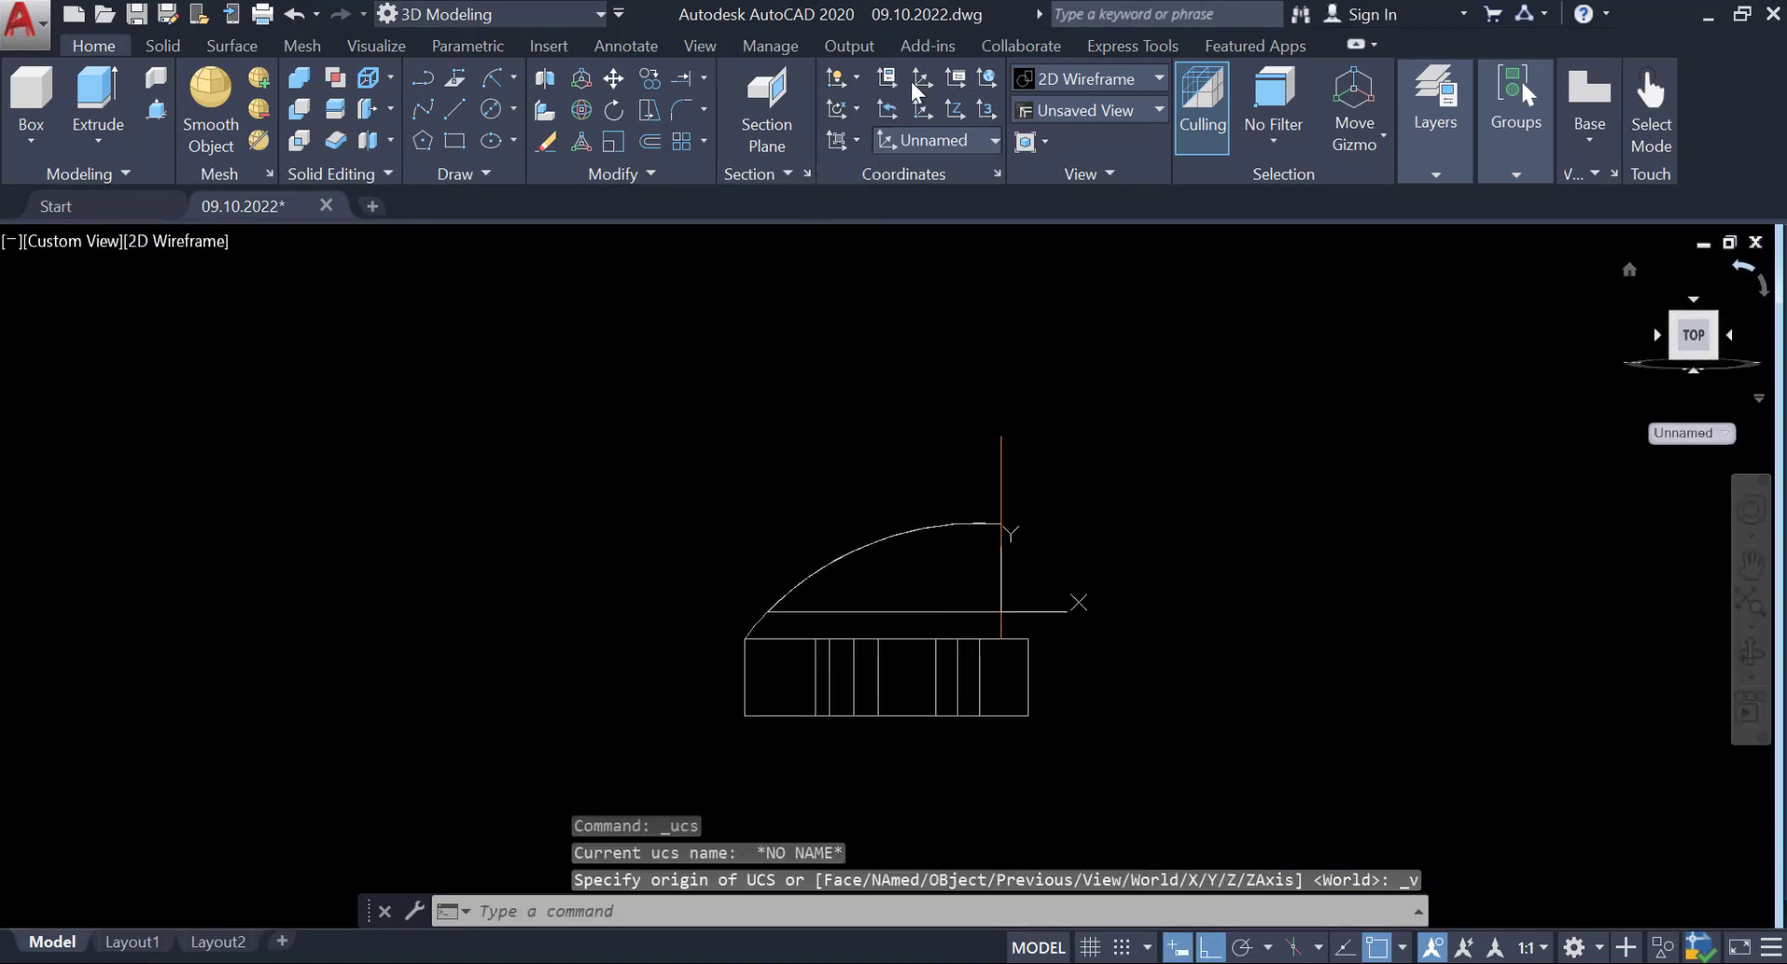
key(Return)
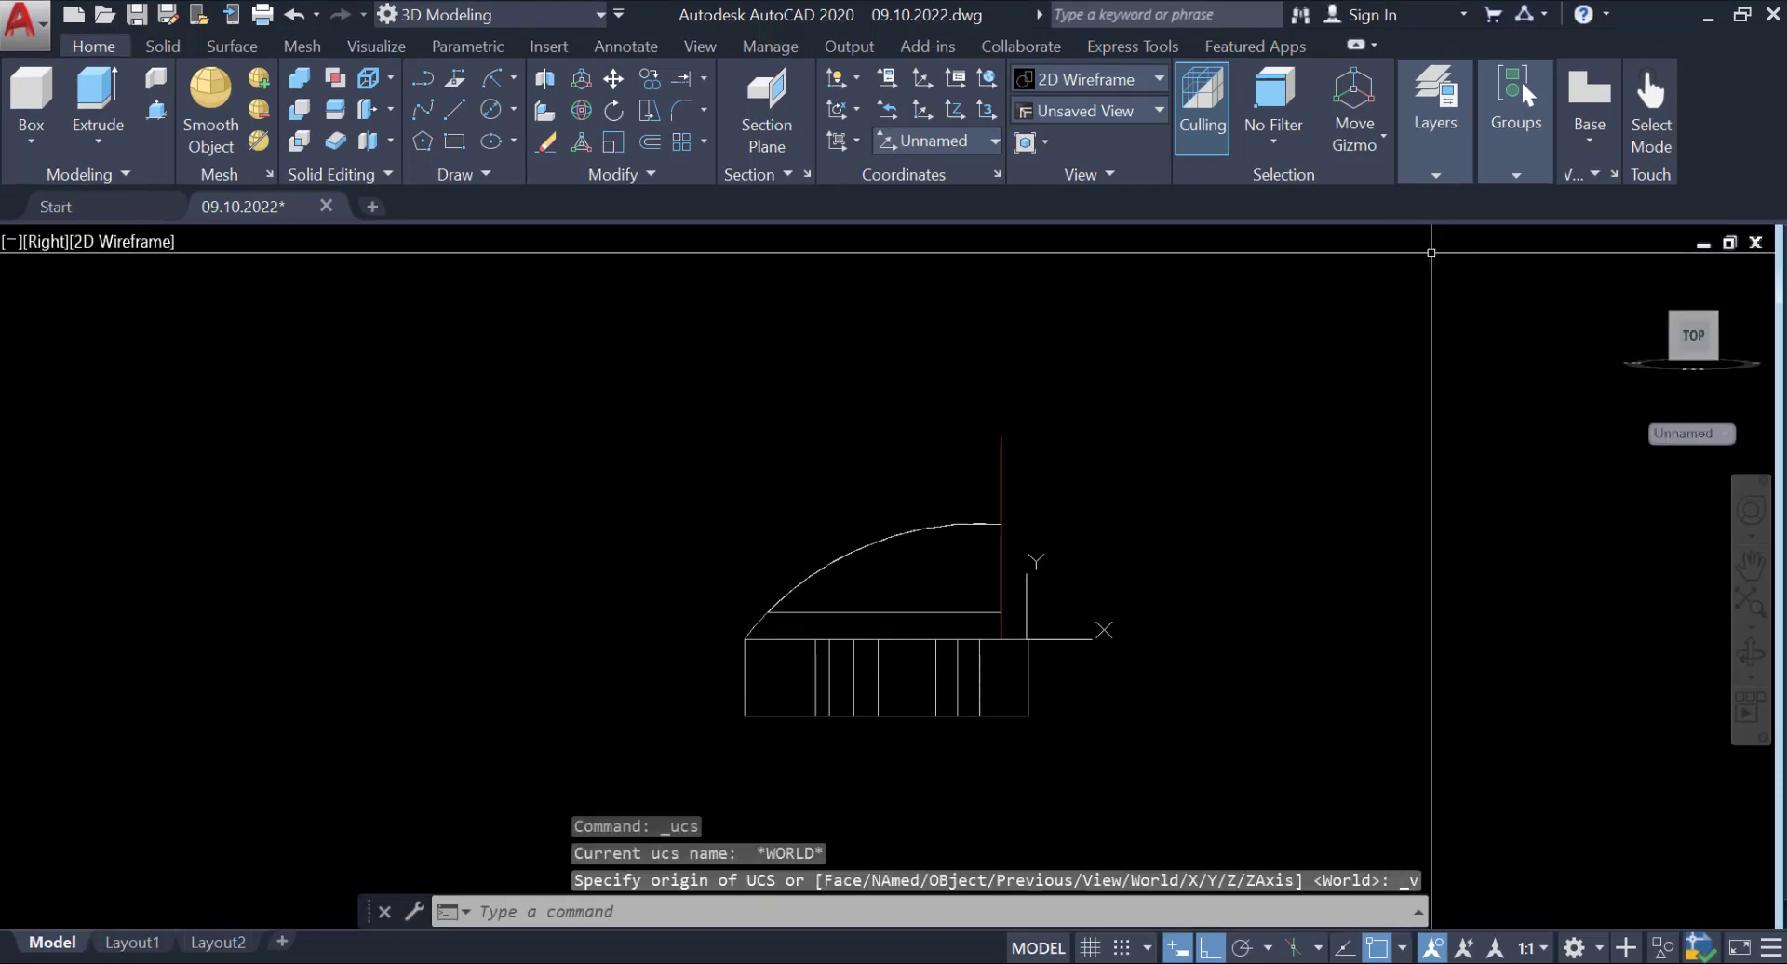
click(1627, 271)
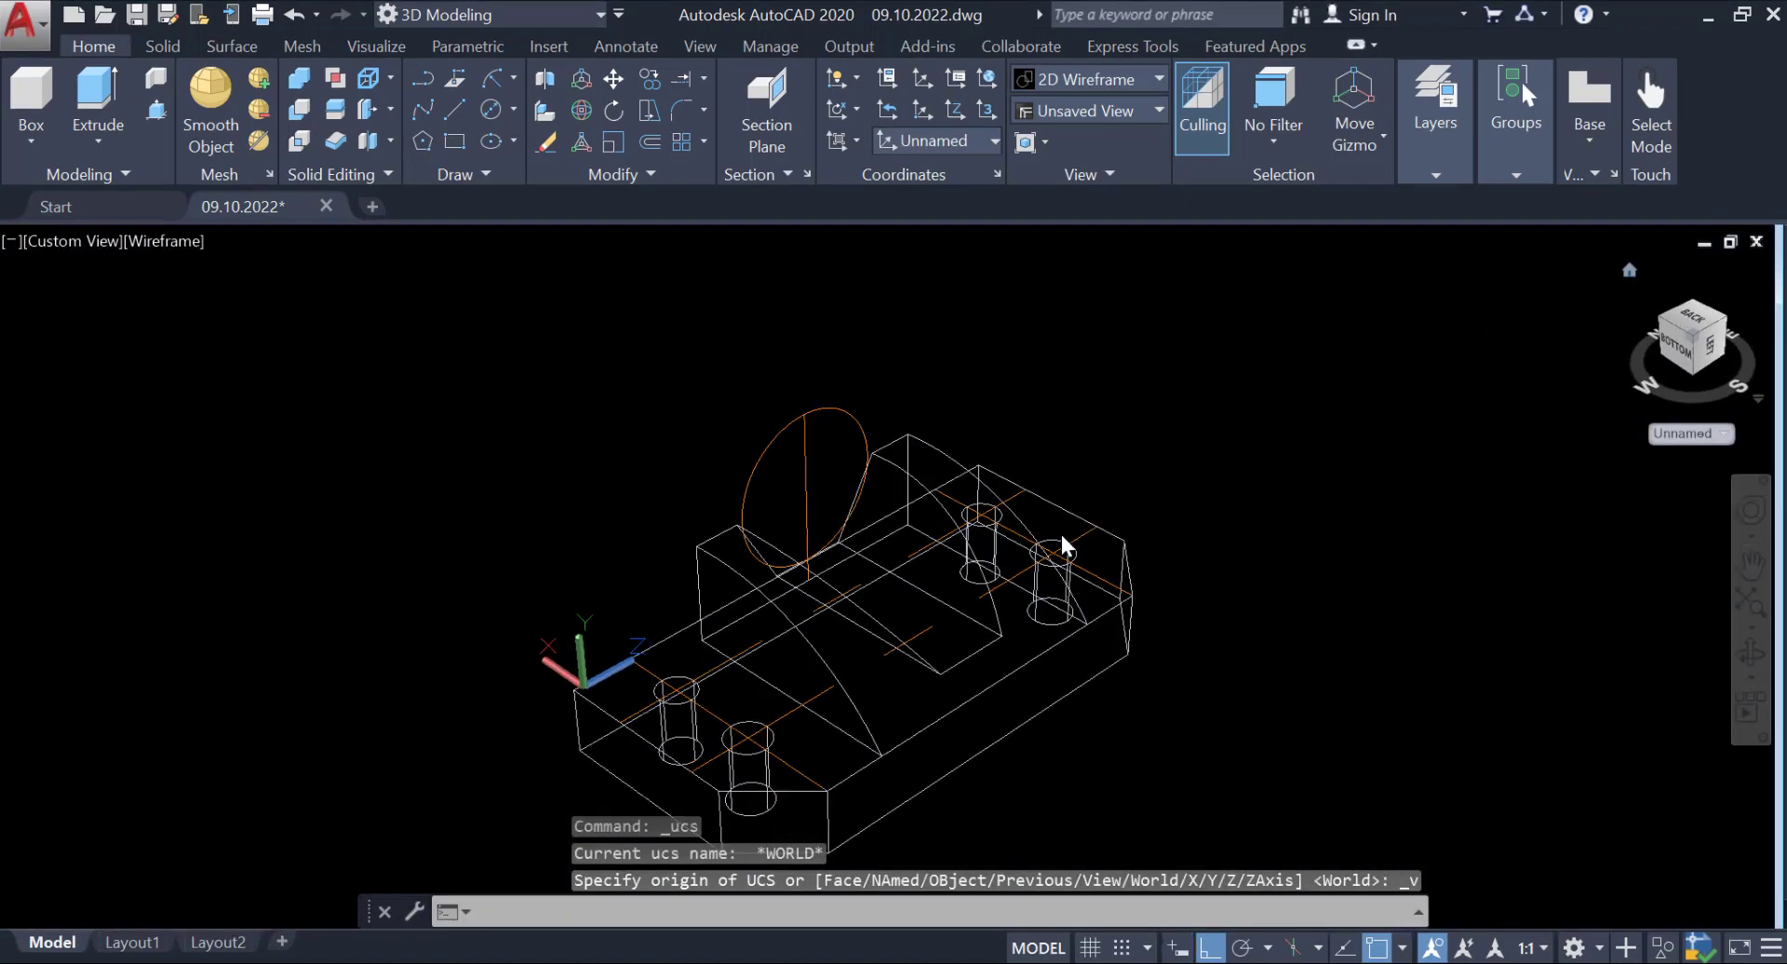
mouse_move(1061, 551)
shift+middle_down()
mouse_move(921, 477)
mouse_move(850, 532)
shift+middle_up()
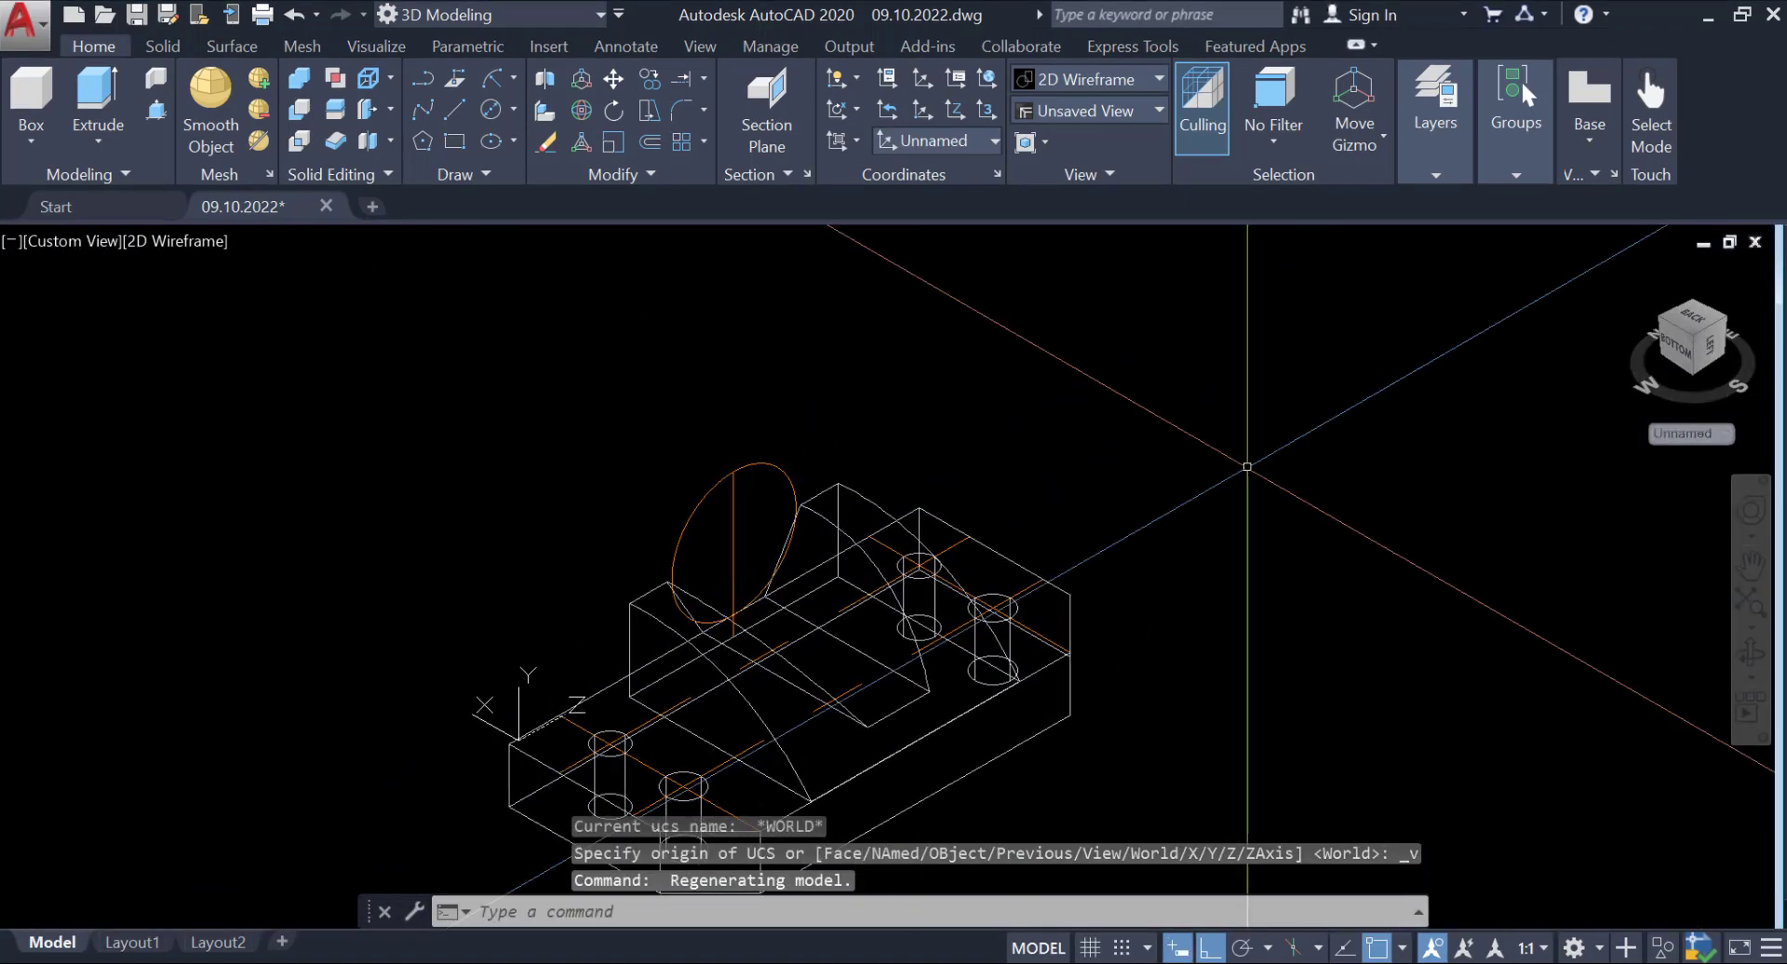
click(1751, 656)
mouse_move(978, 629)
mouse_down()
mouse_move(770, 622)
mouse_move(686, 557)
mouse_move(645, 571)
mouse_up()
Define a 3-point UCS with its origin on the part's edge.
click(923, 76)
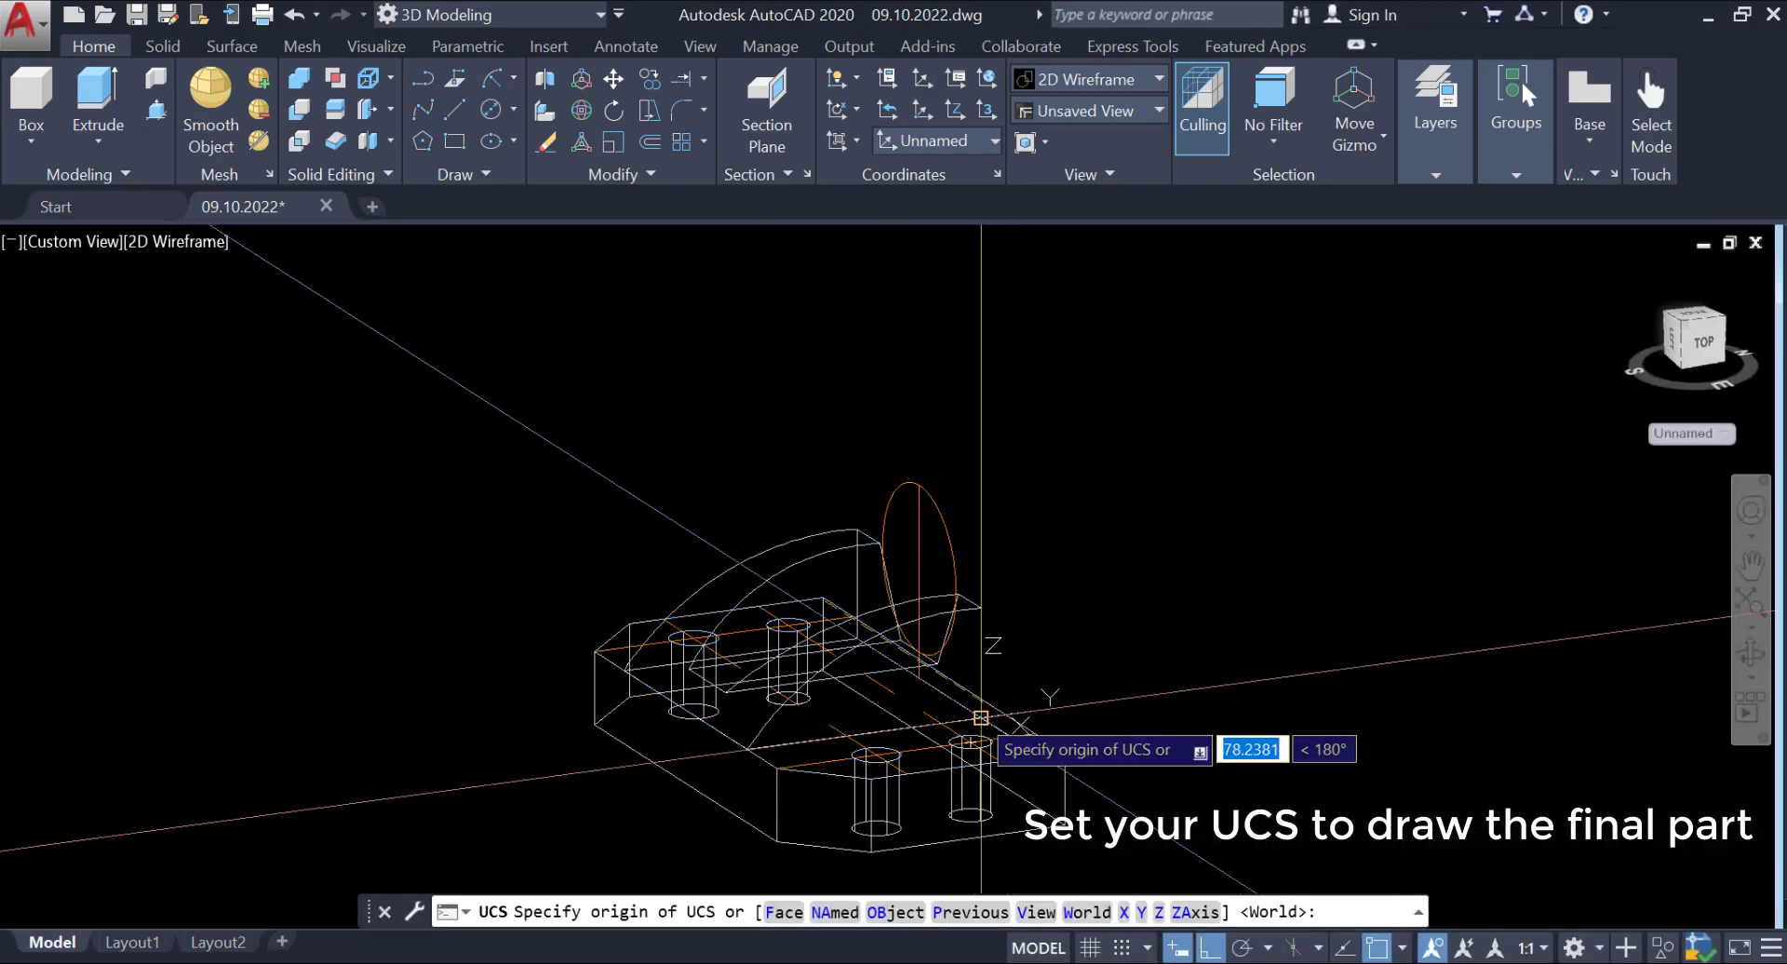
click(980, 717)
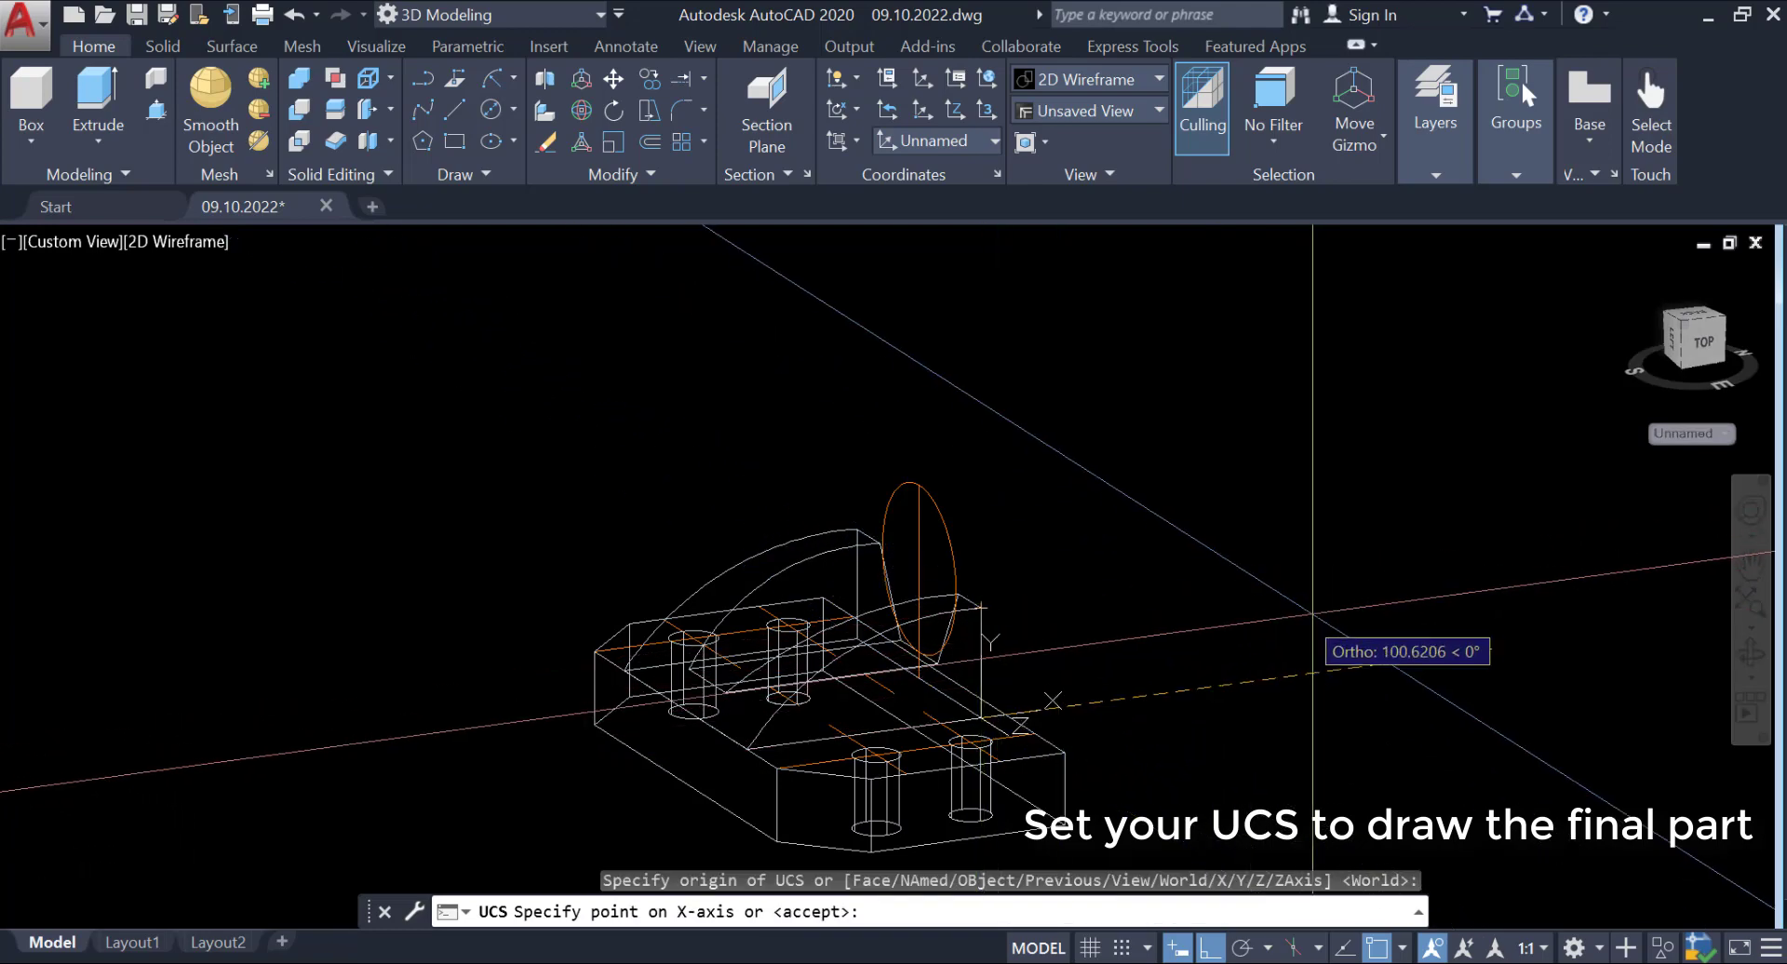
click(1322, 595)
click(954, 400)
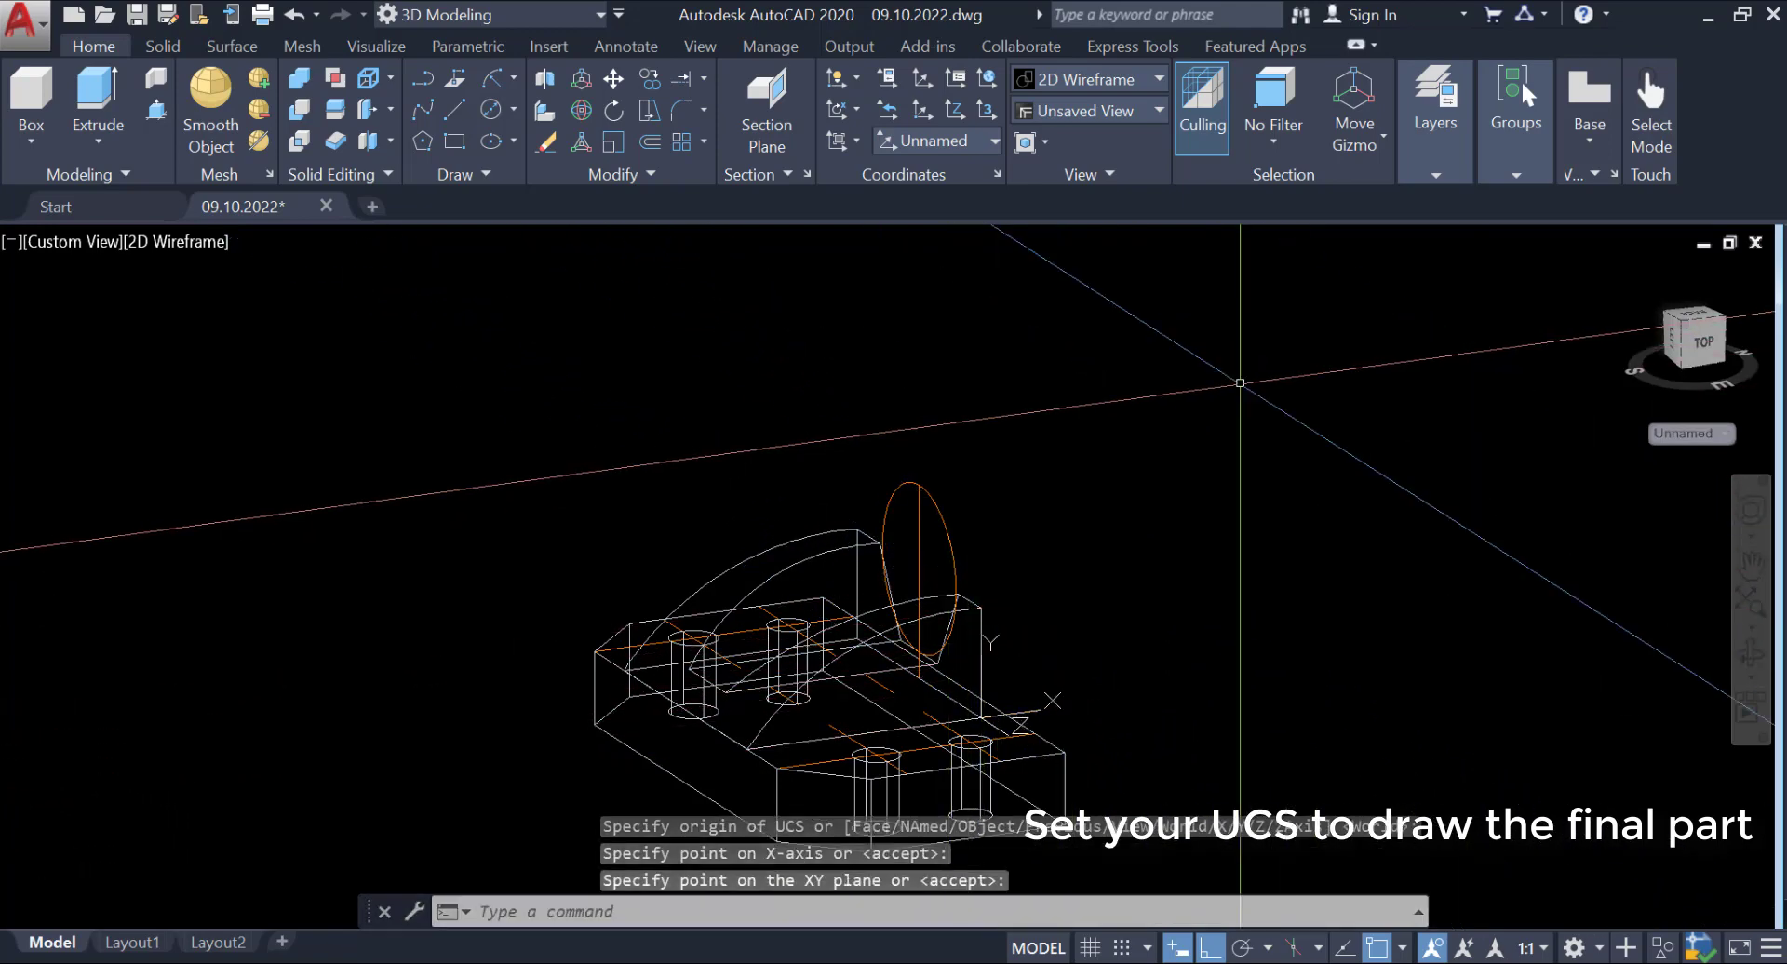
scroll(1076, 486, up, 2)
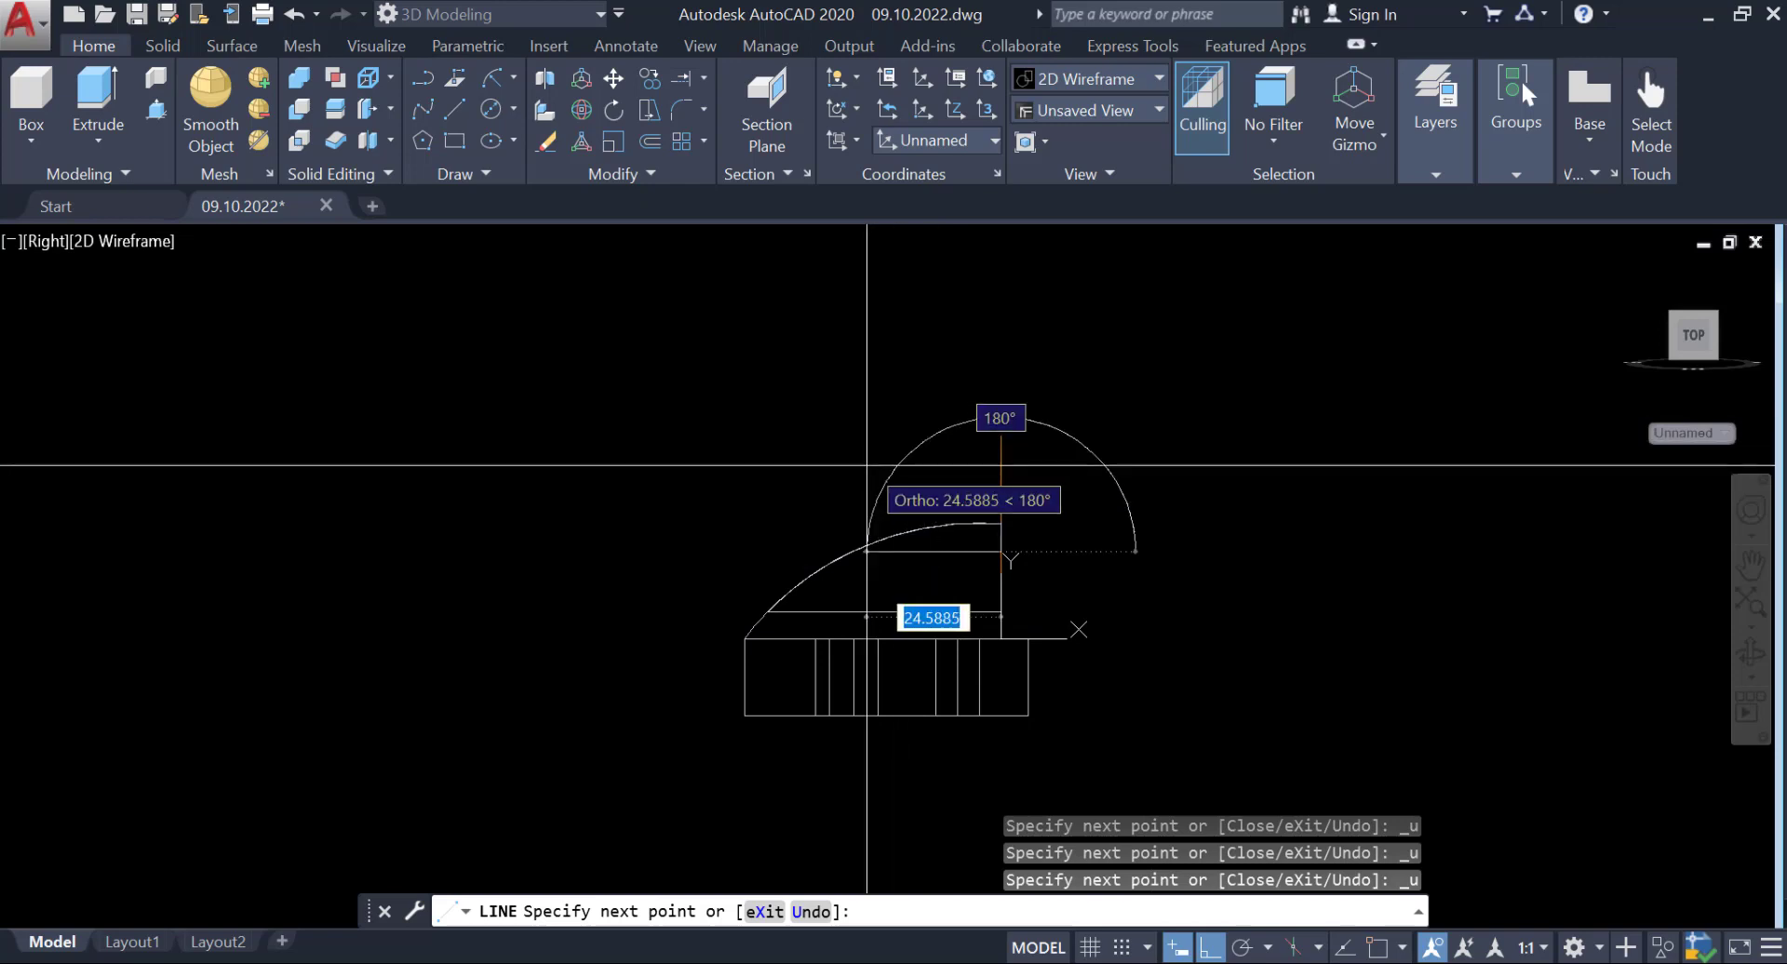
Draw a narrow rectangle with 6-unit horizontal sides and close it.
key(Return)
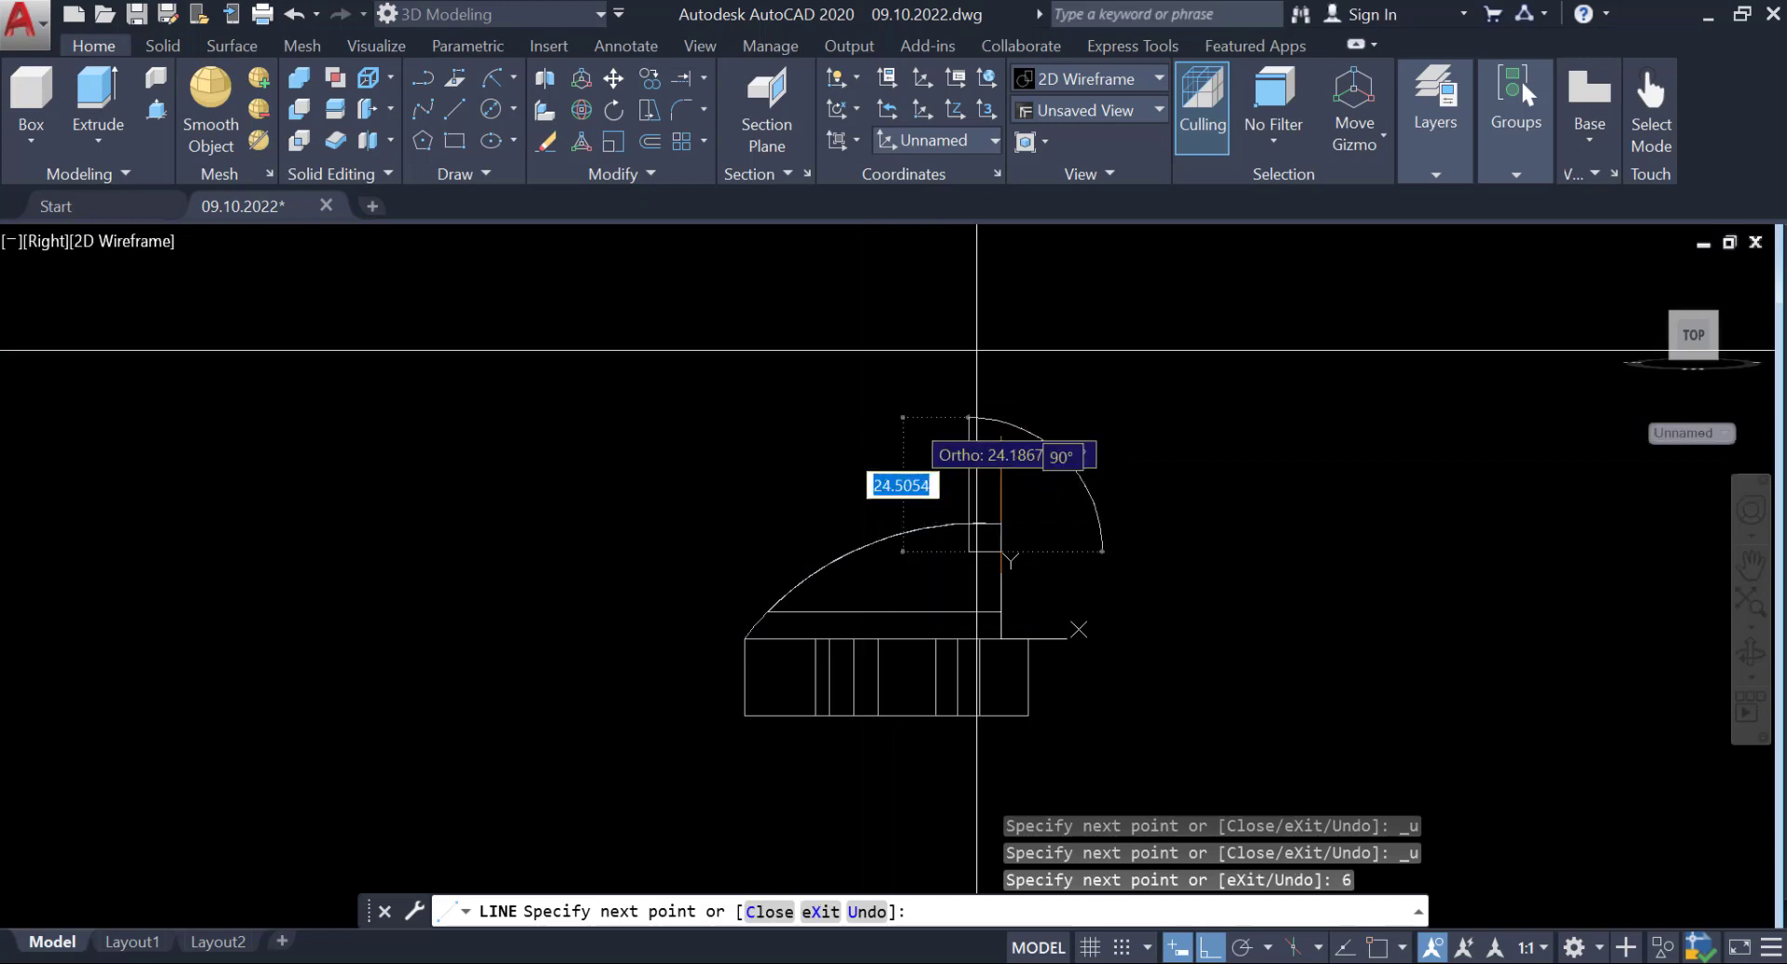
click(995, 276)
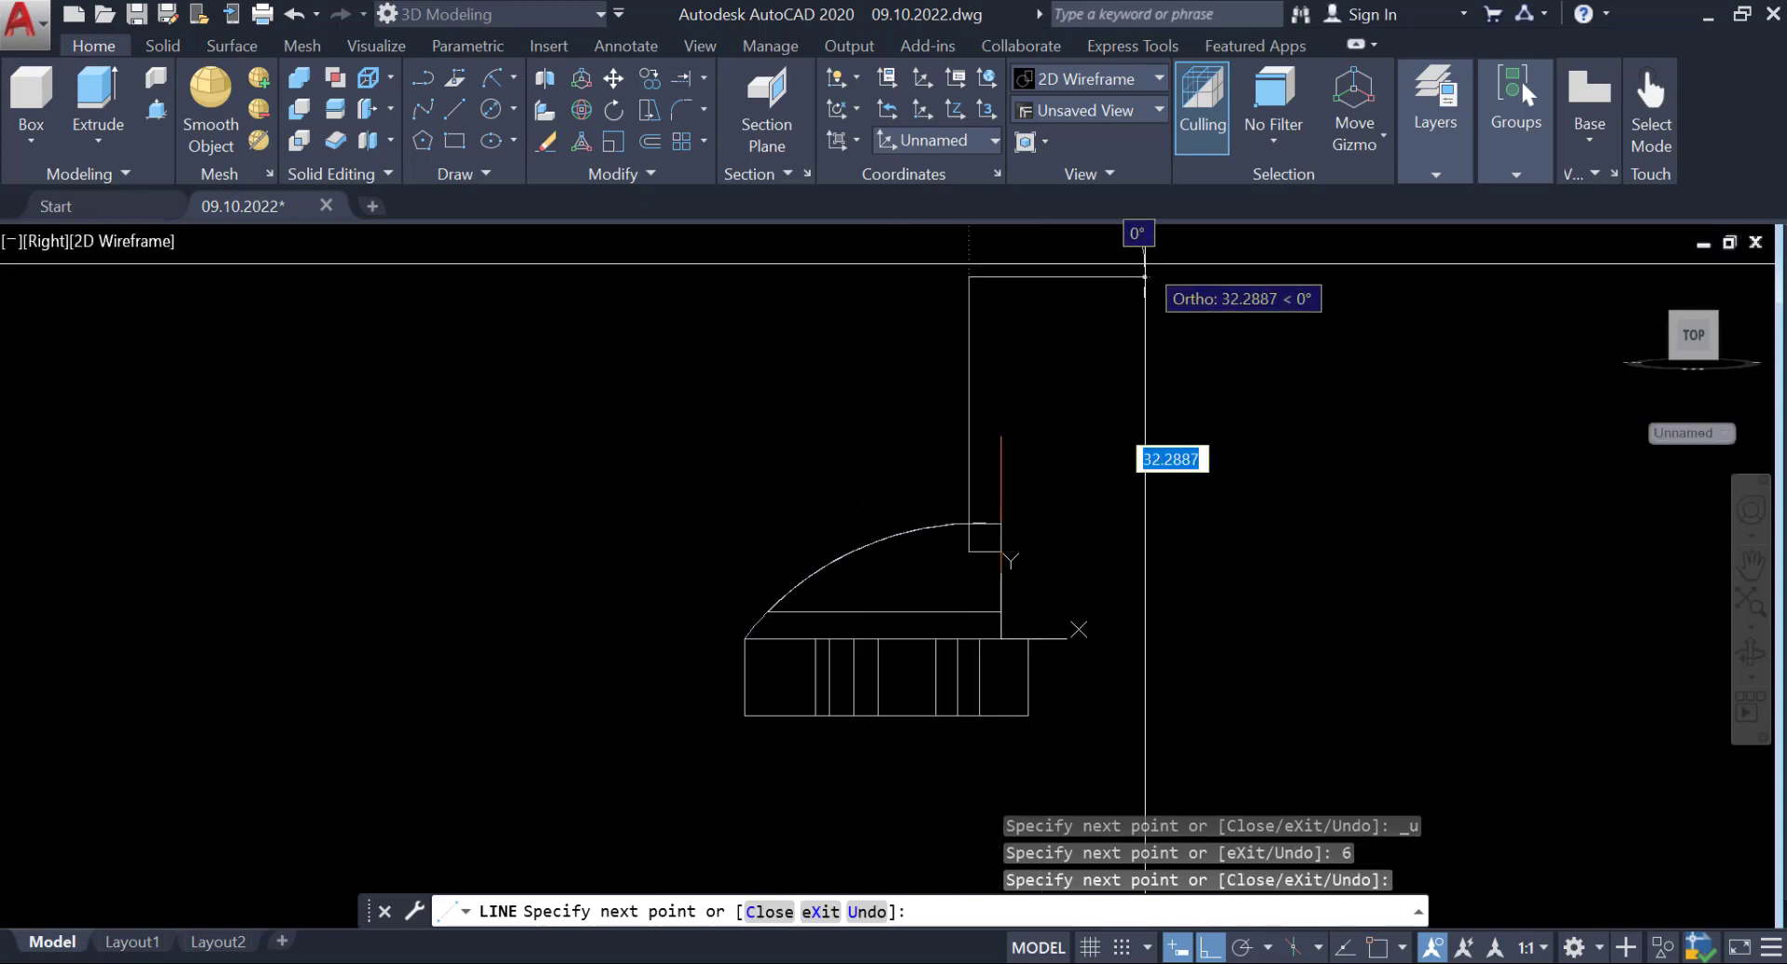
key(Return)
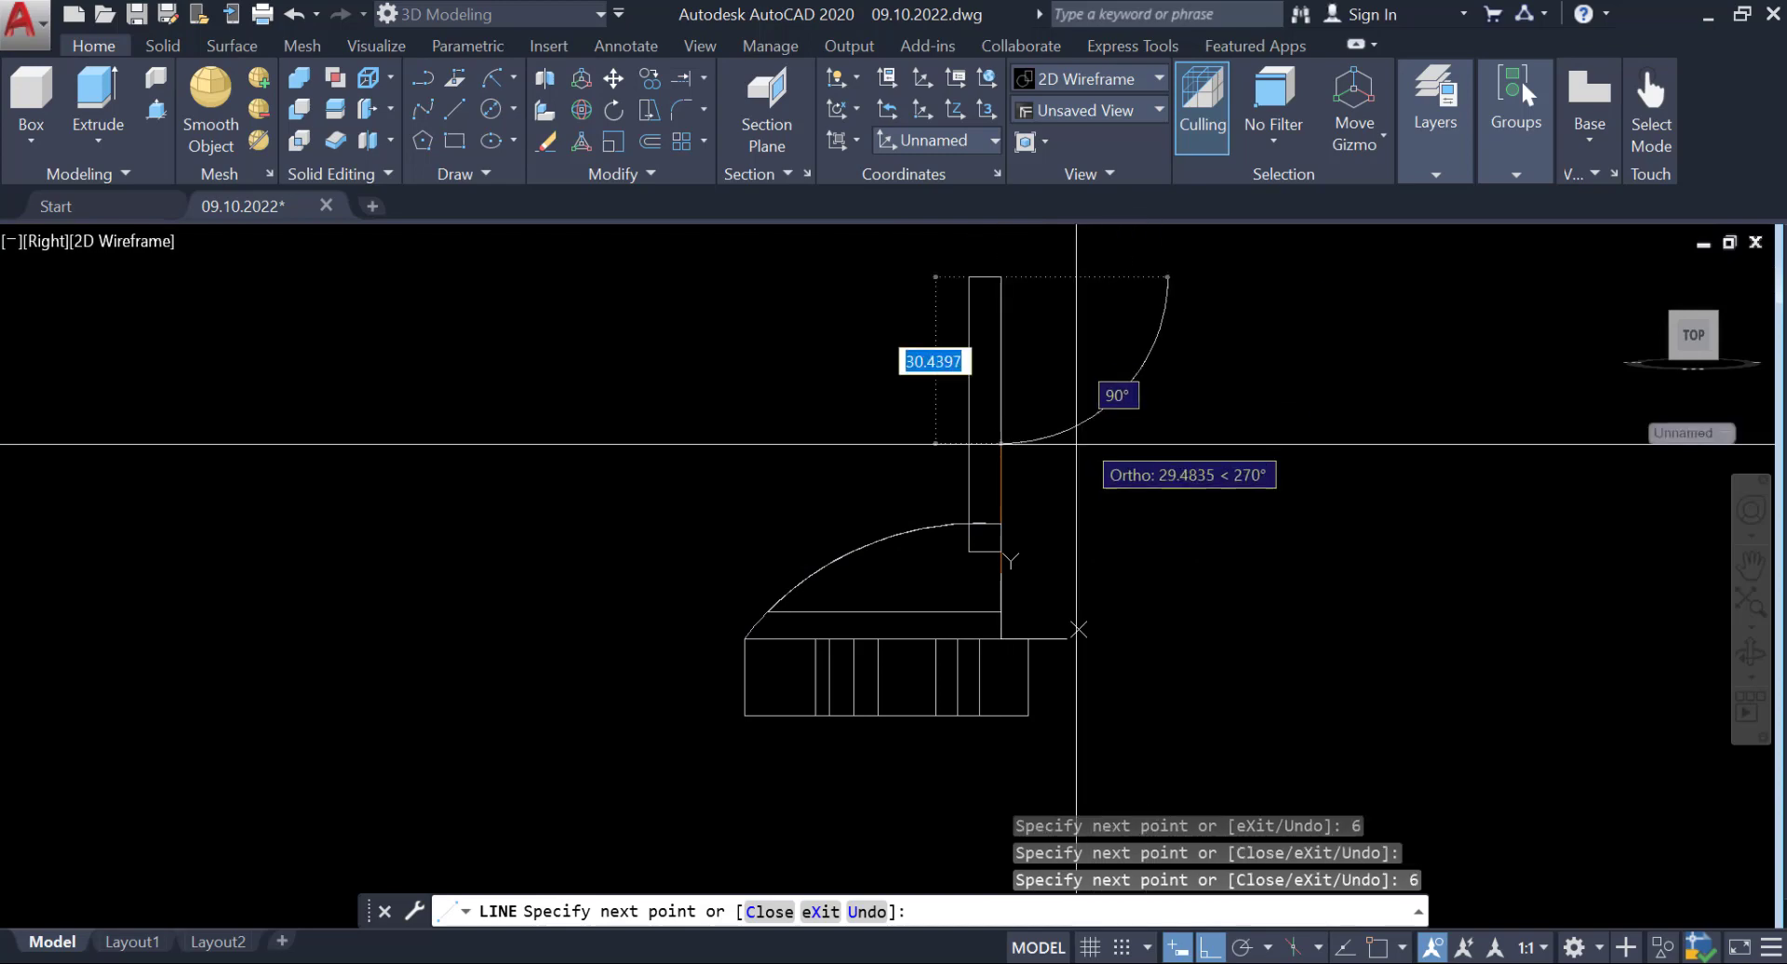
key(Return)
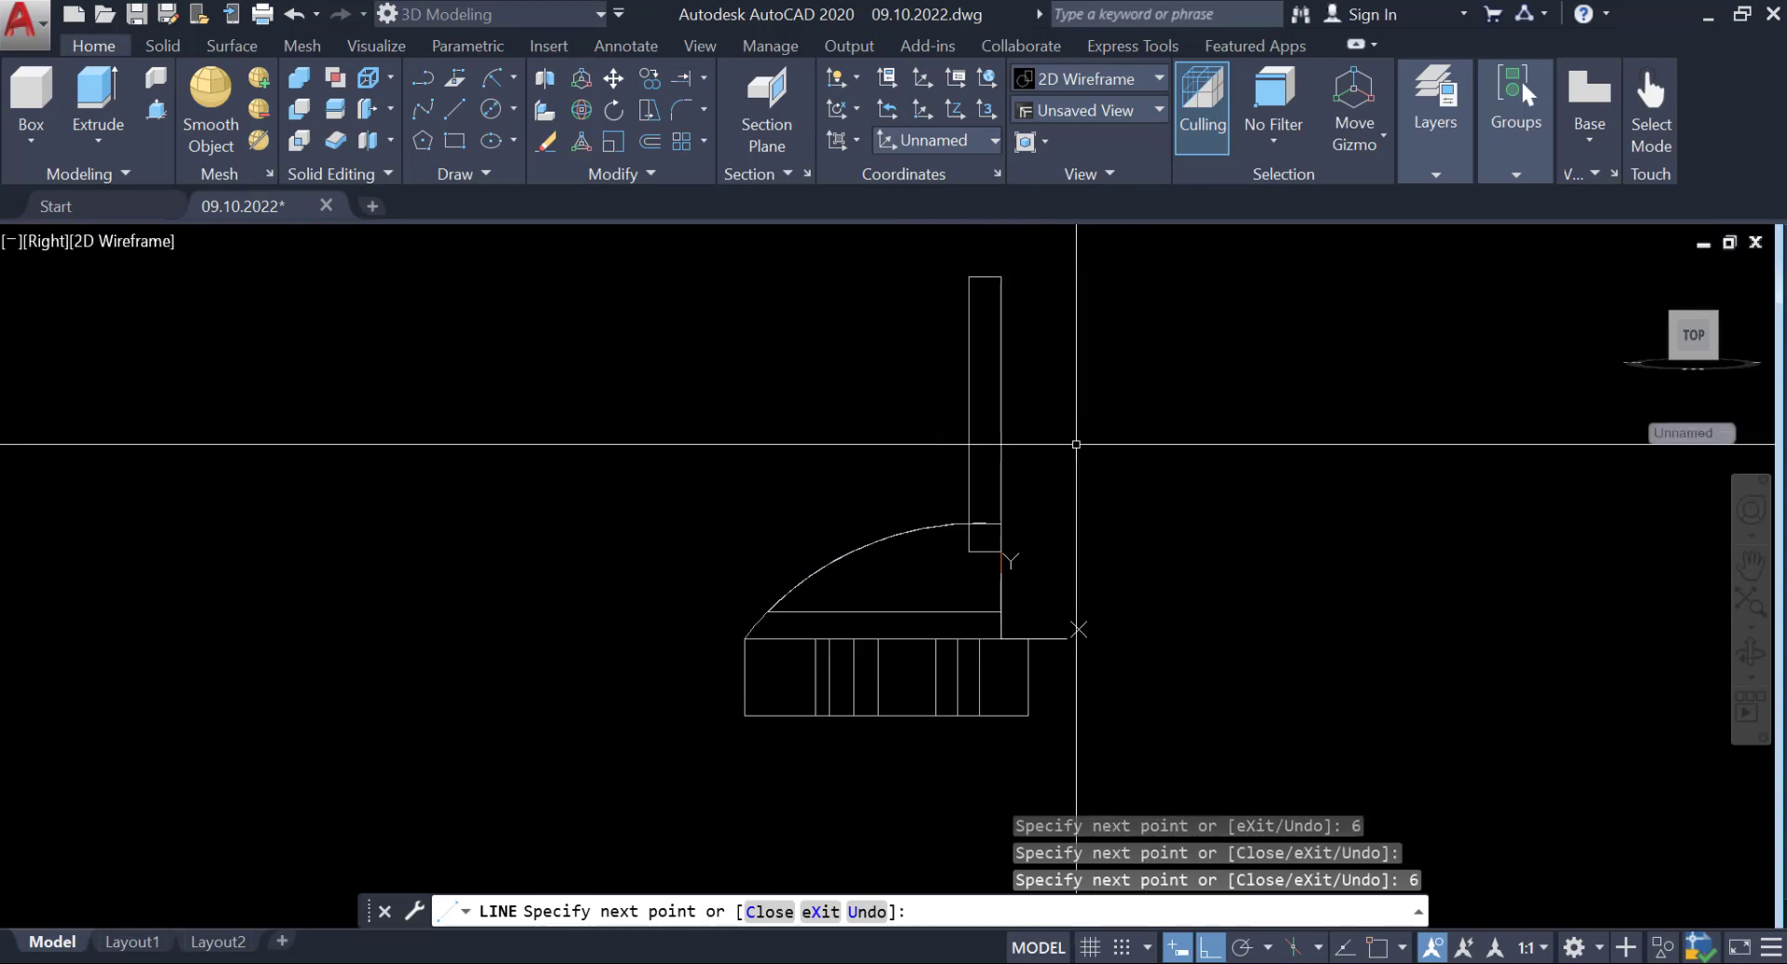
text(c)
Isolate the rectangle's four lines so only they show.
click(986, 276)
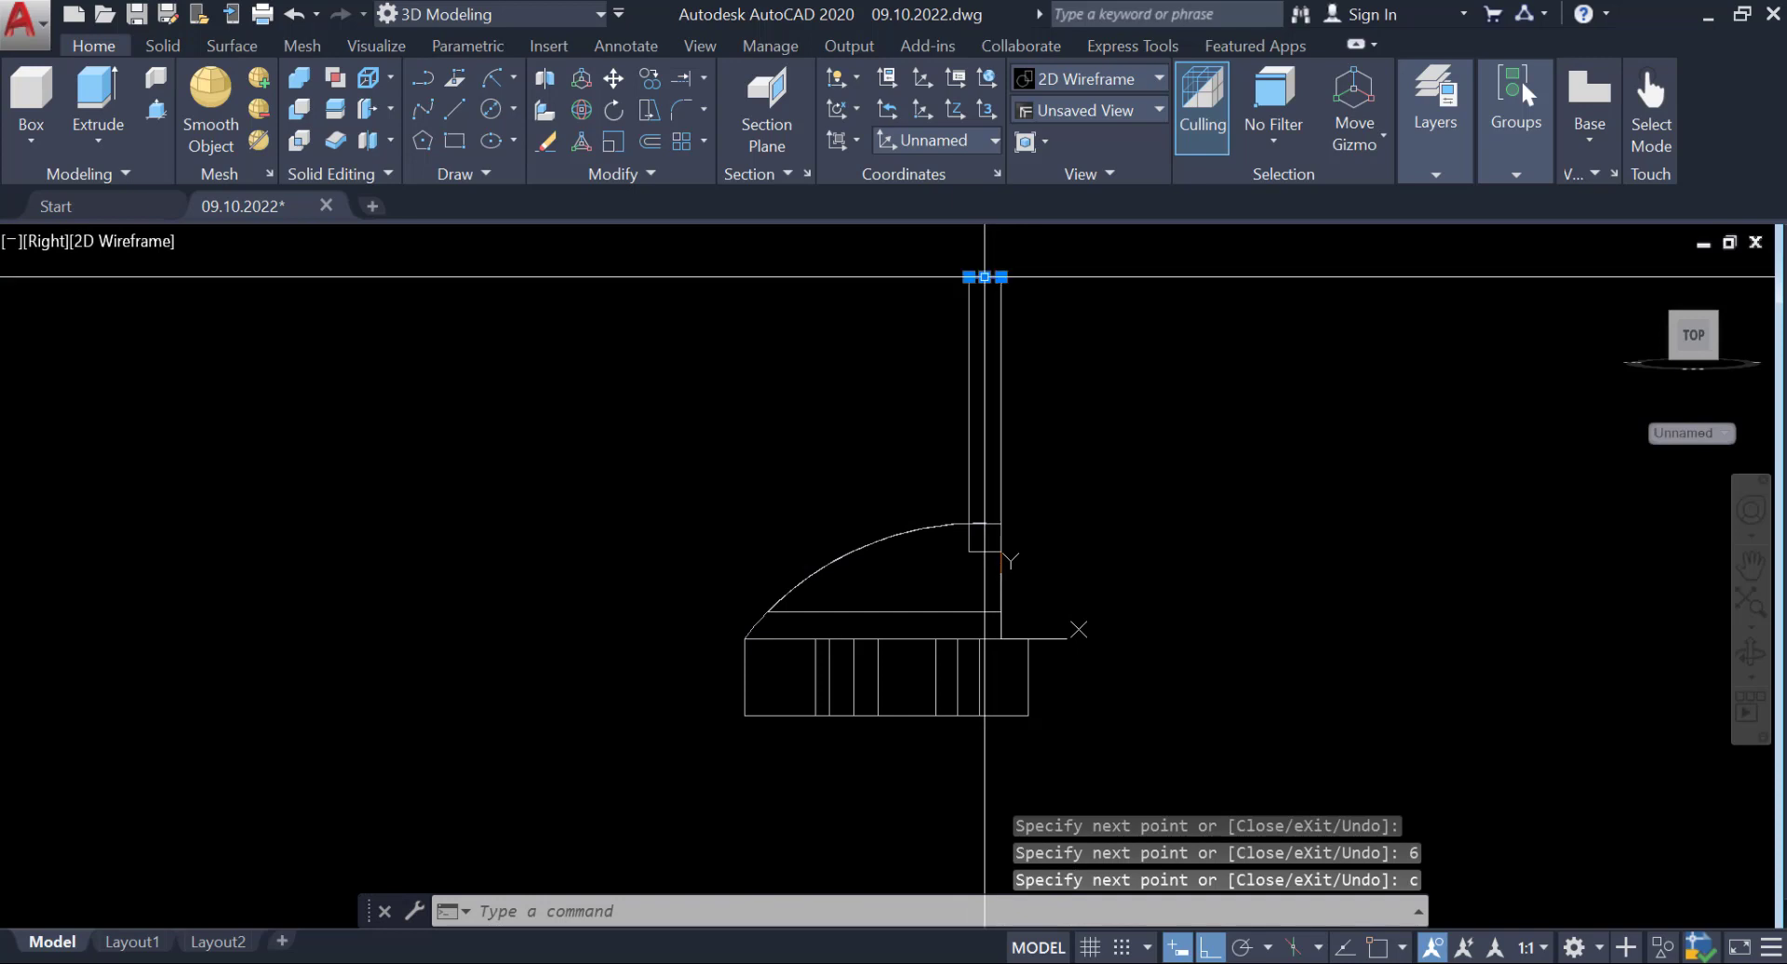
click(969, 301)
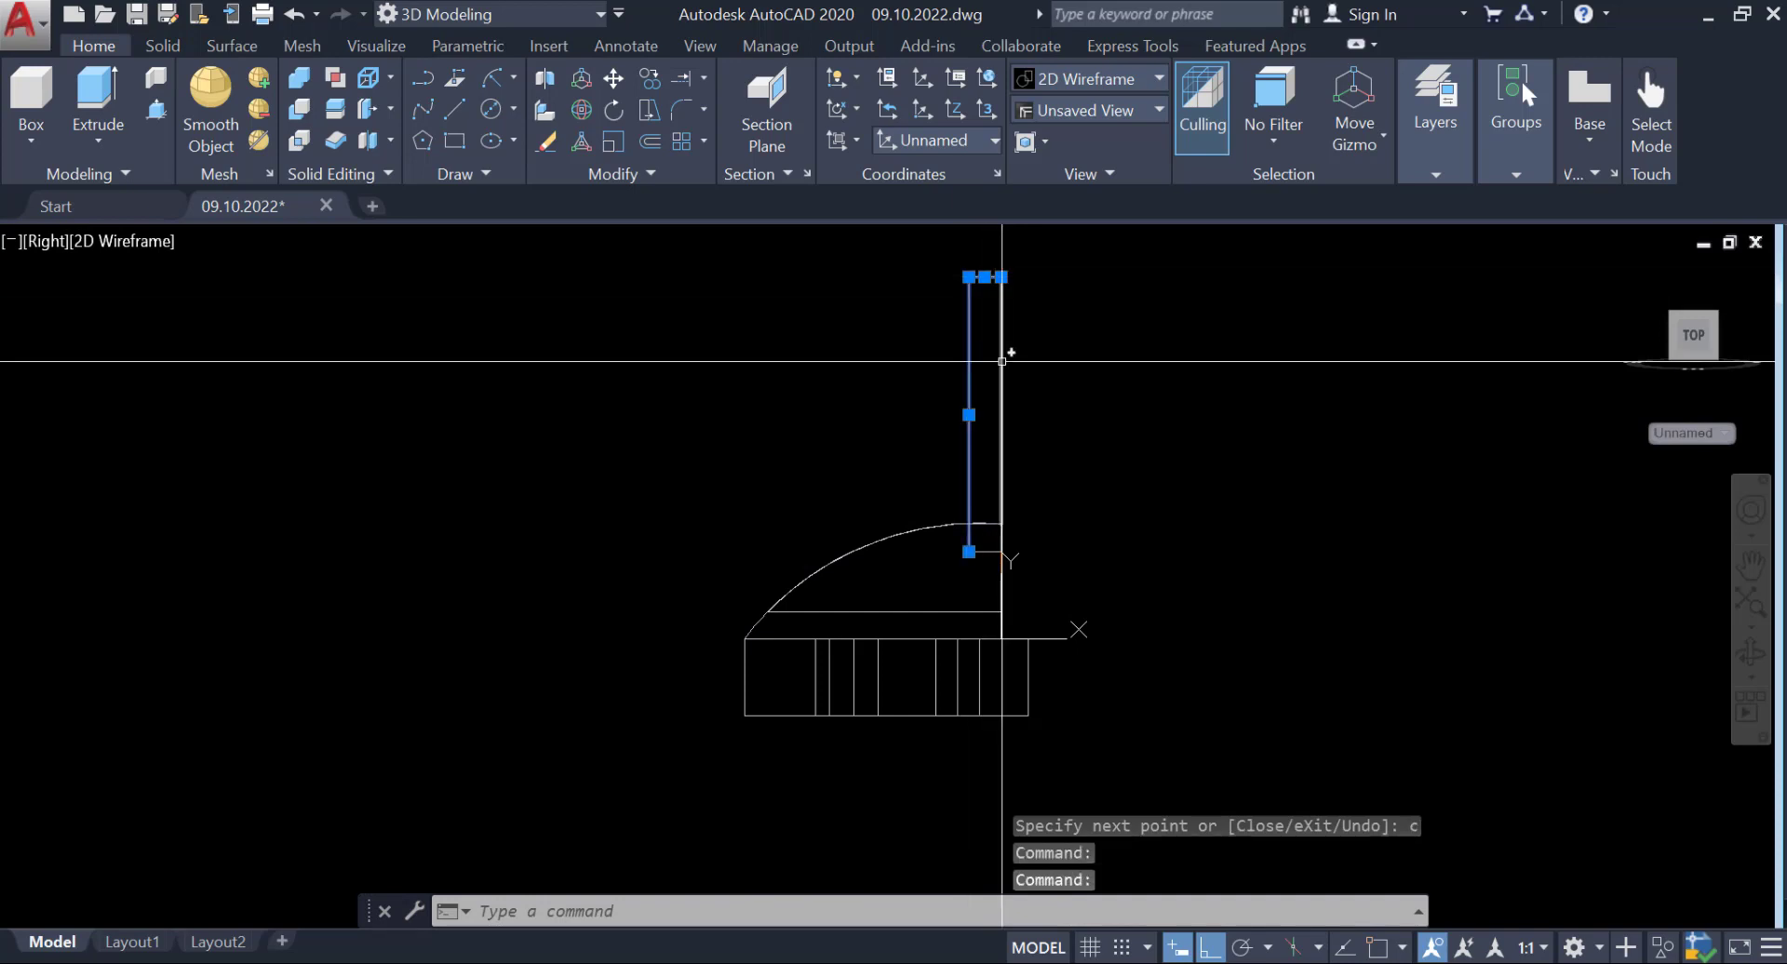
click(1001, 437)
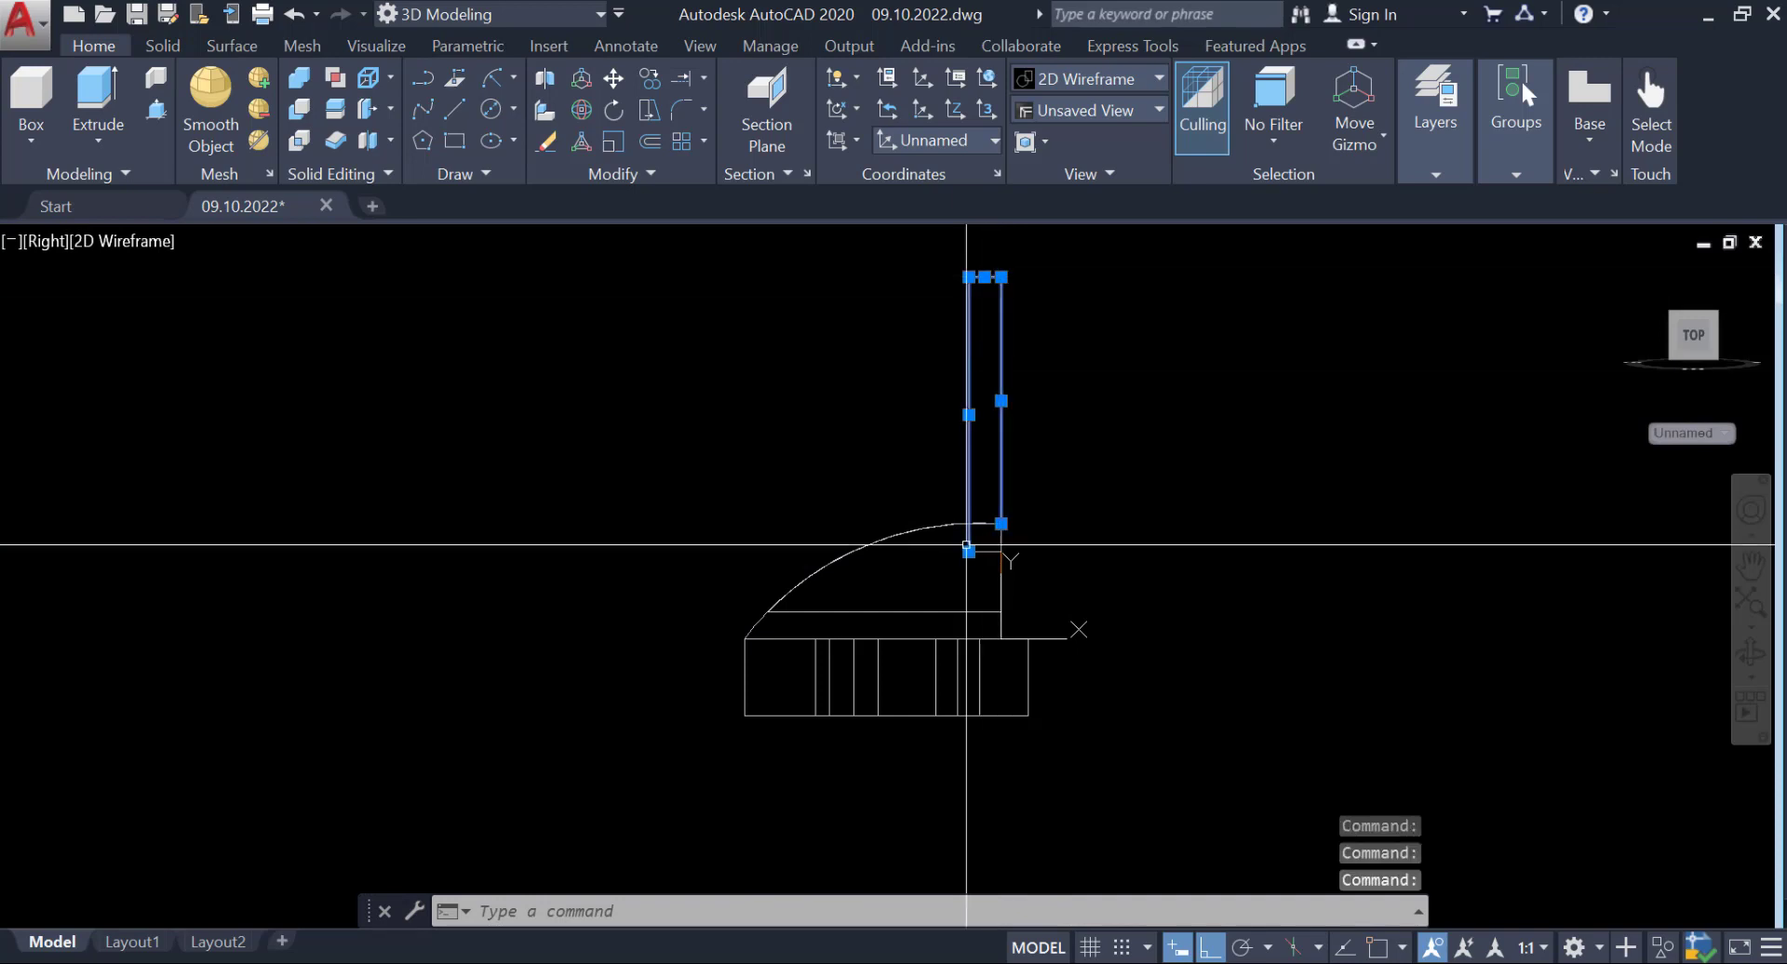
right_click(1162, 371)
mouse_move(1294, 480)
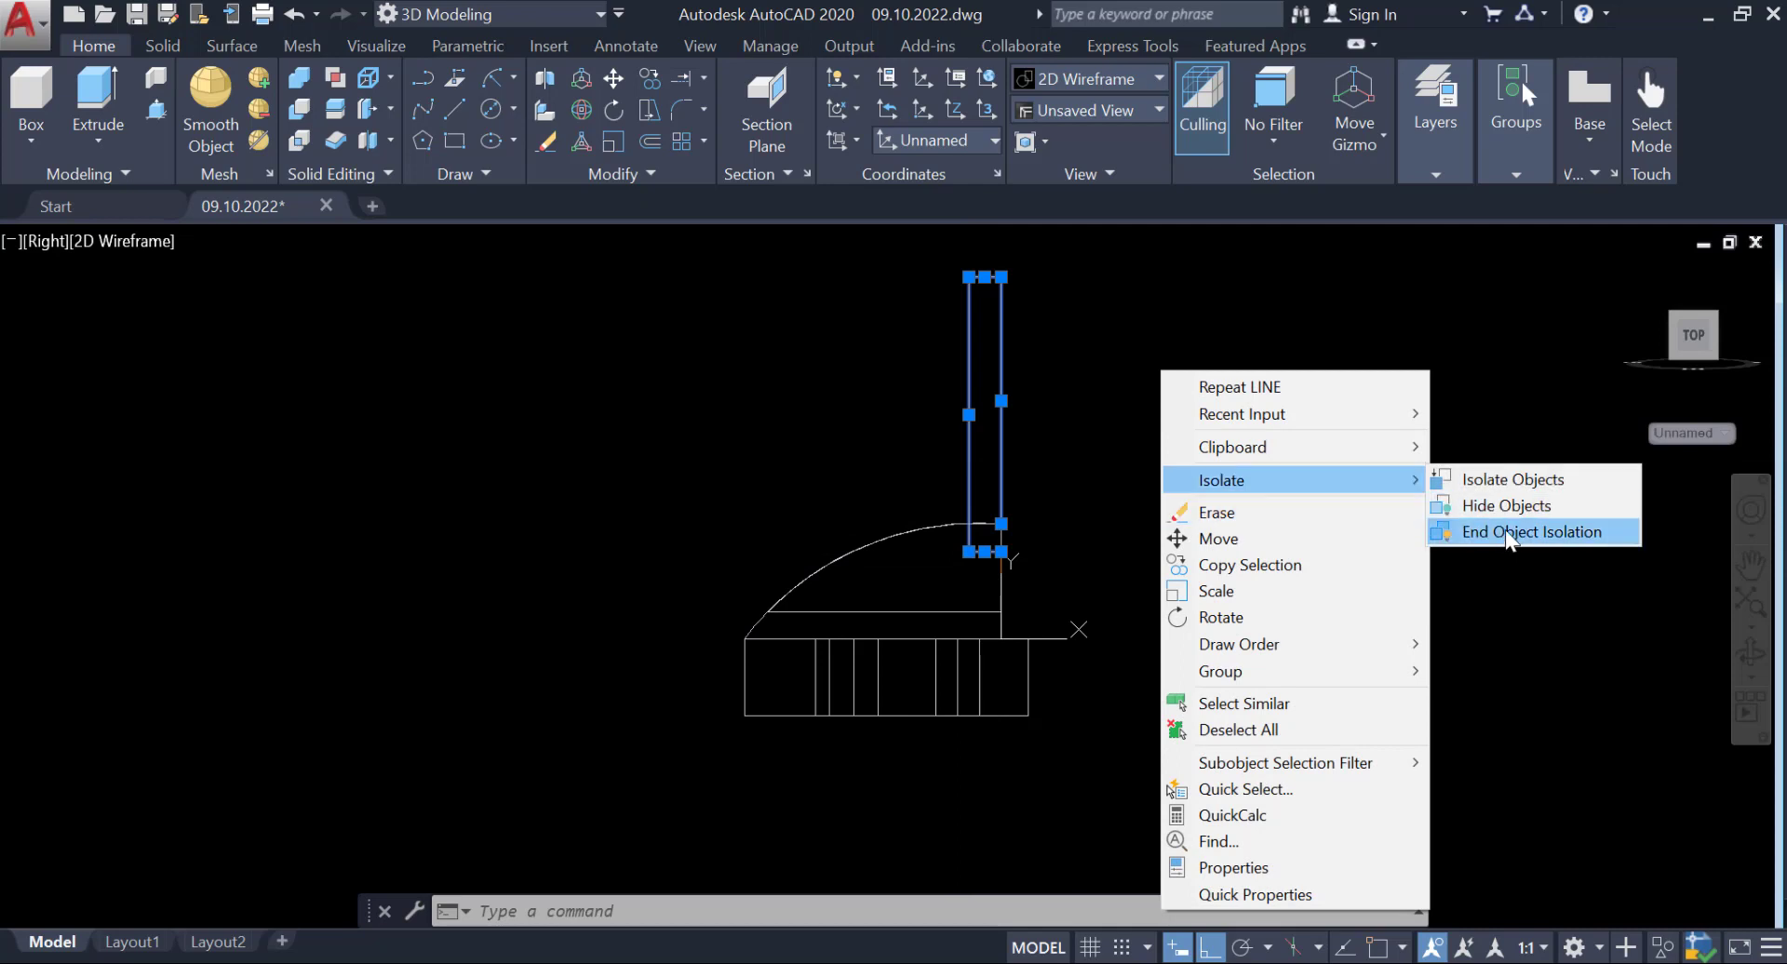
click(1503, 482)
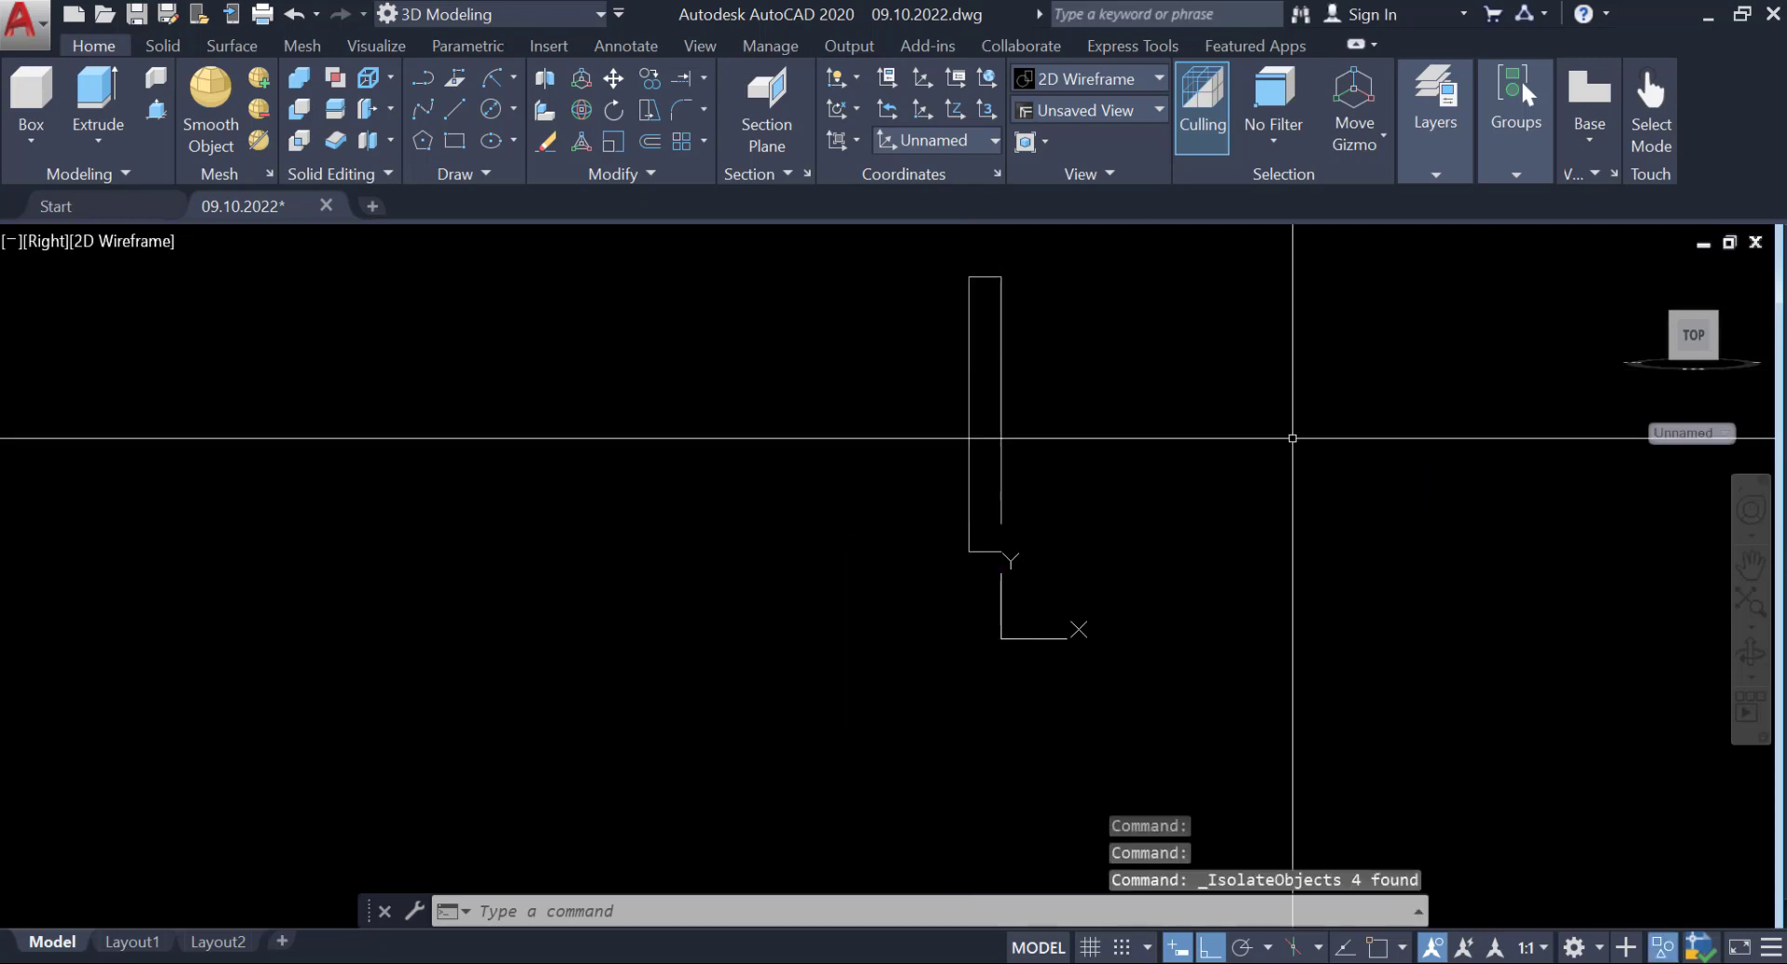
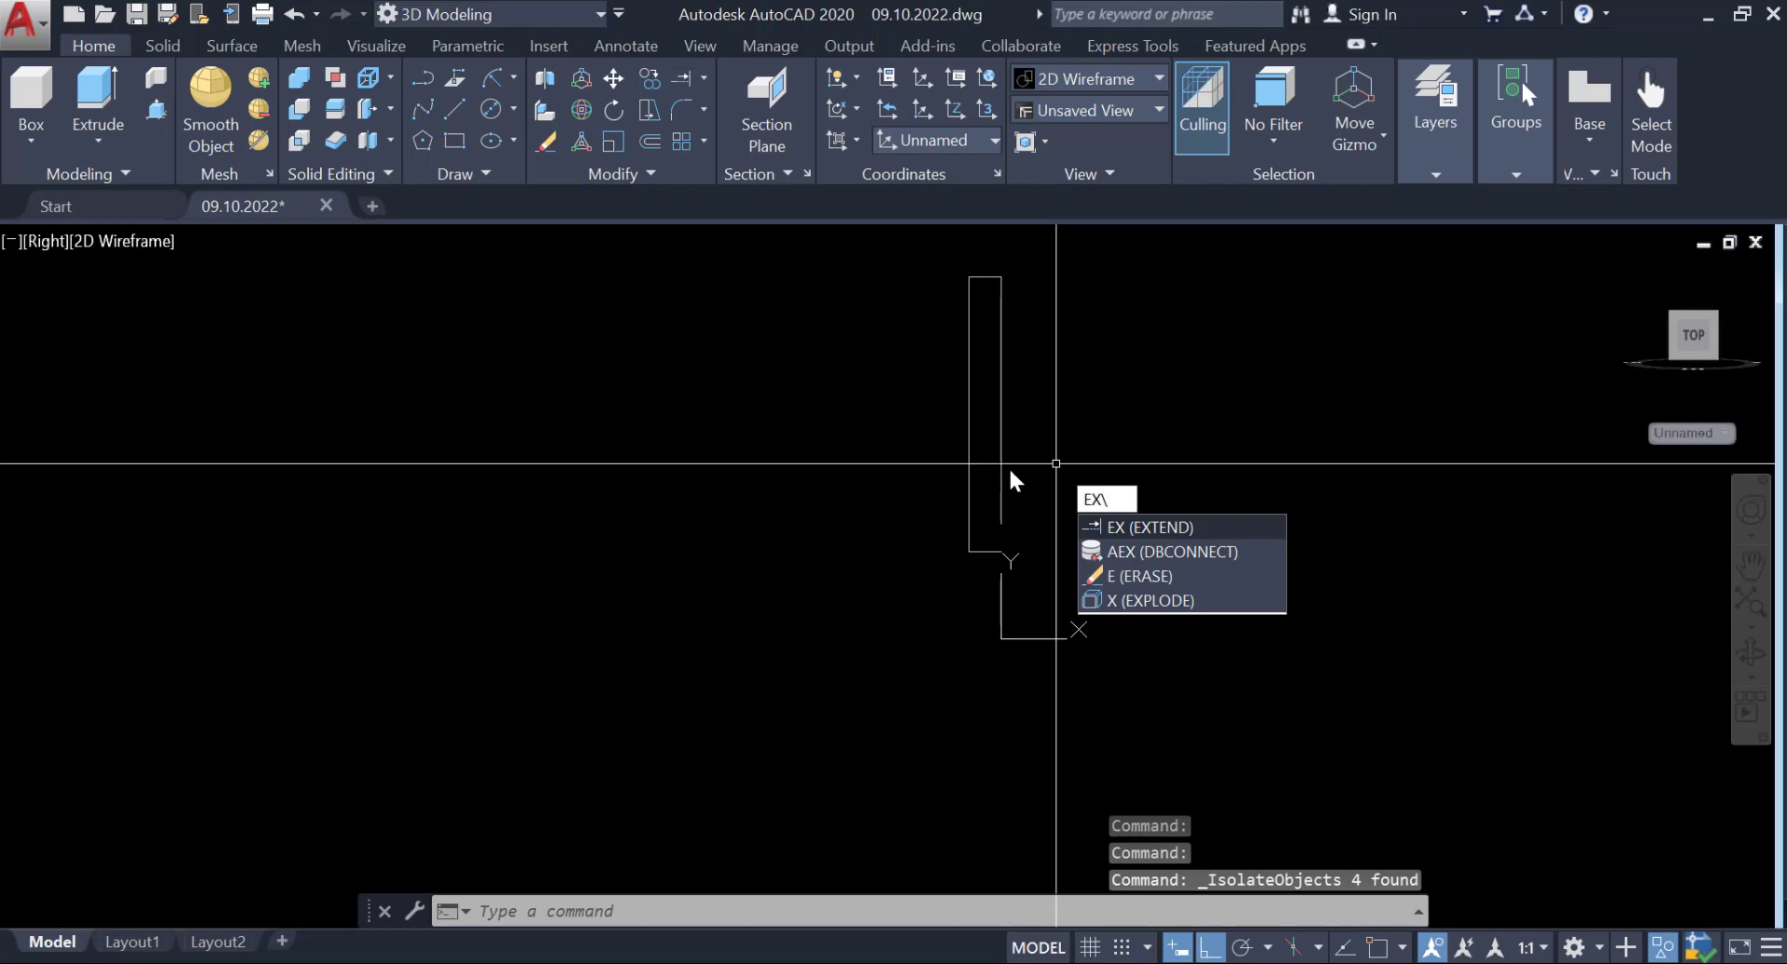
Extend the tall rectangle's open line to the bottom edge to close the corner.
key(Escape)
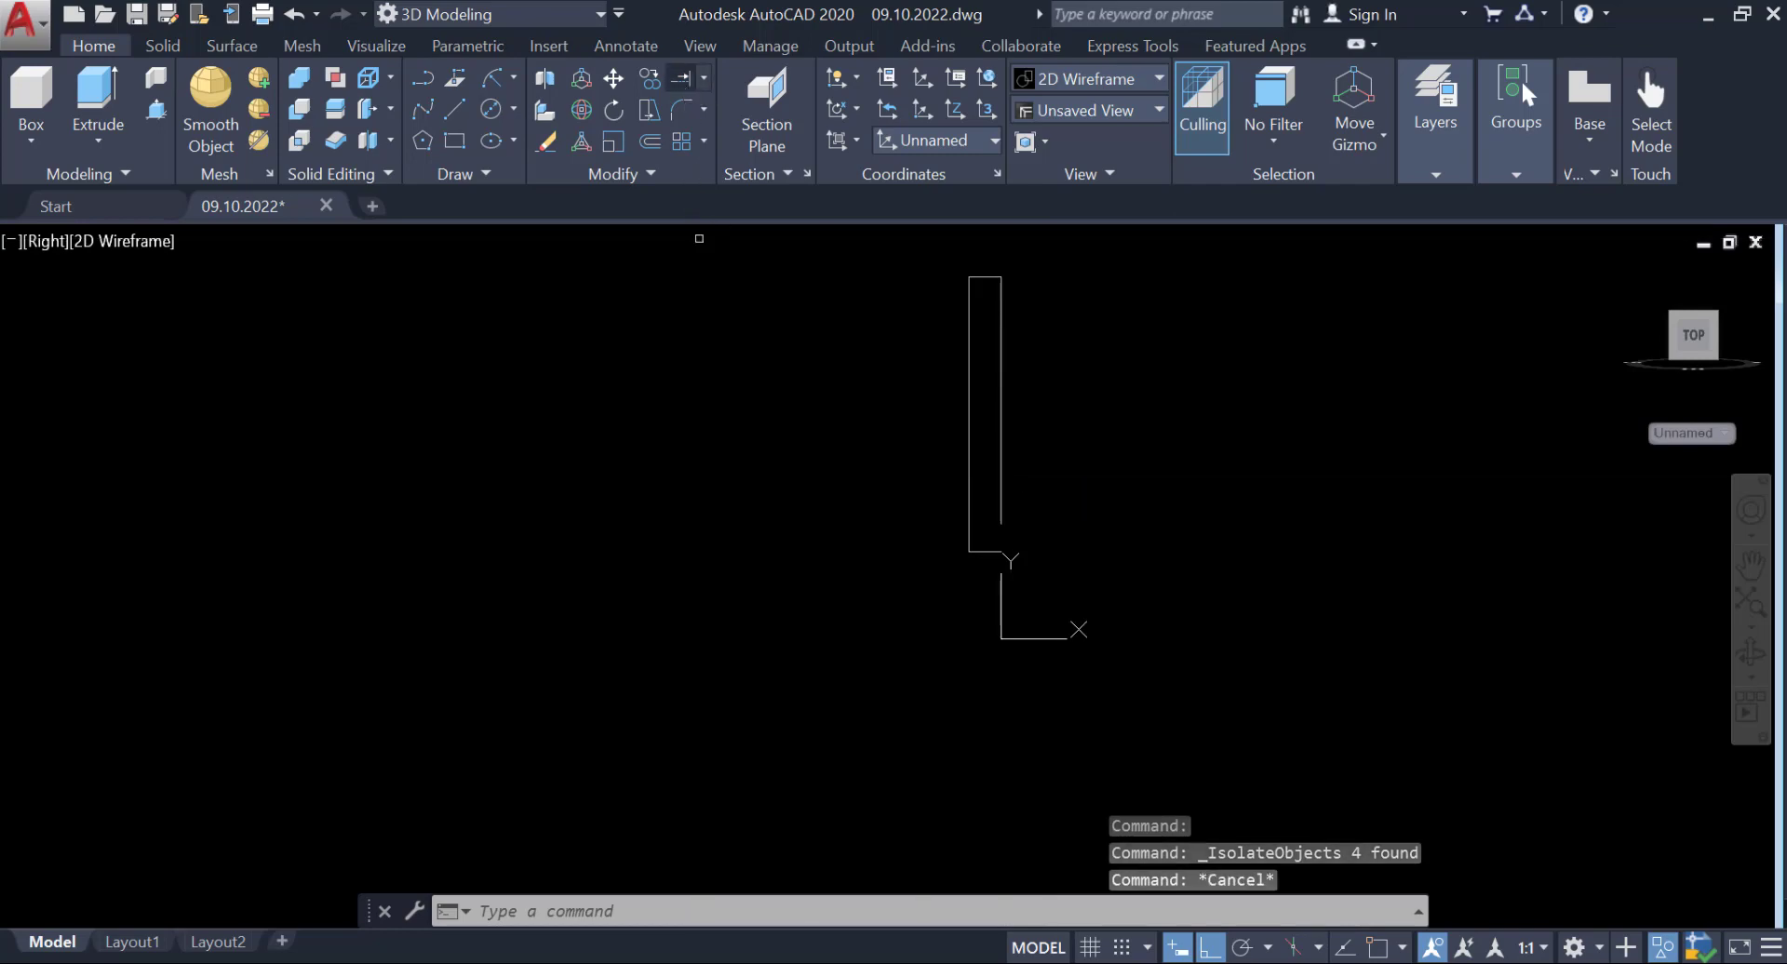
click(682, 77)
click(983, 549)
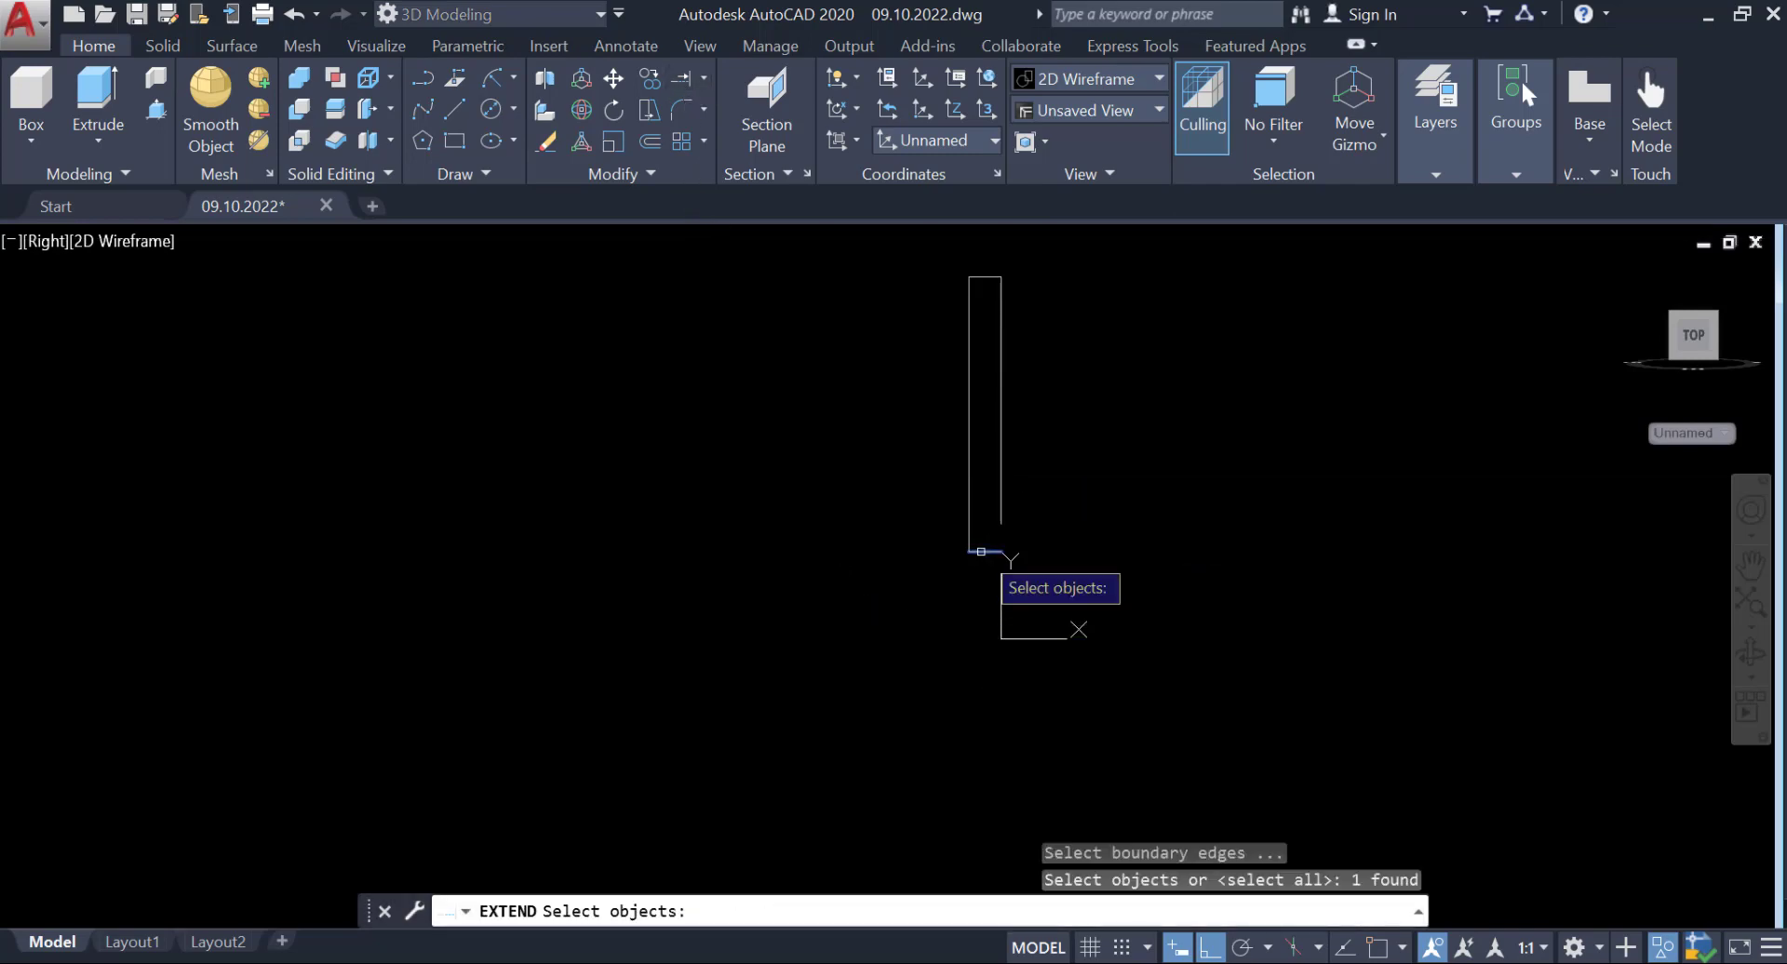
key(Return)
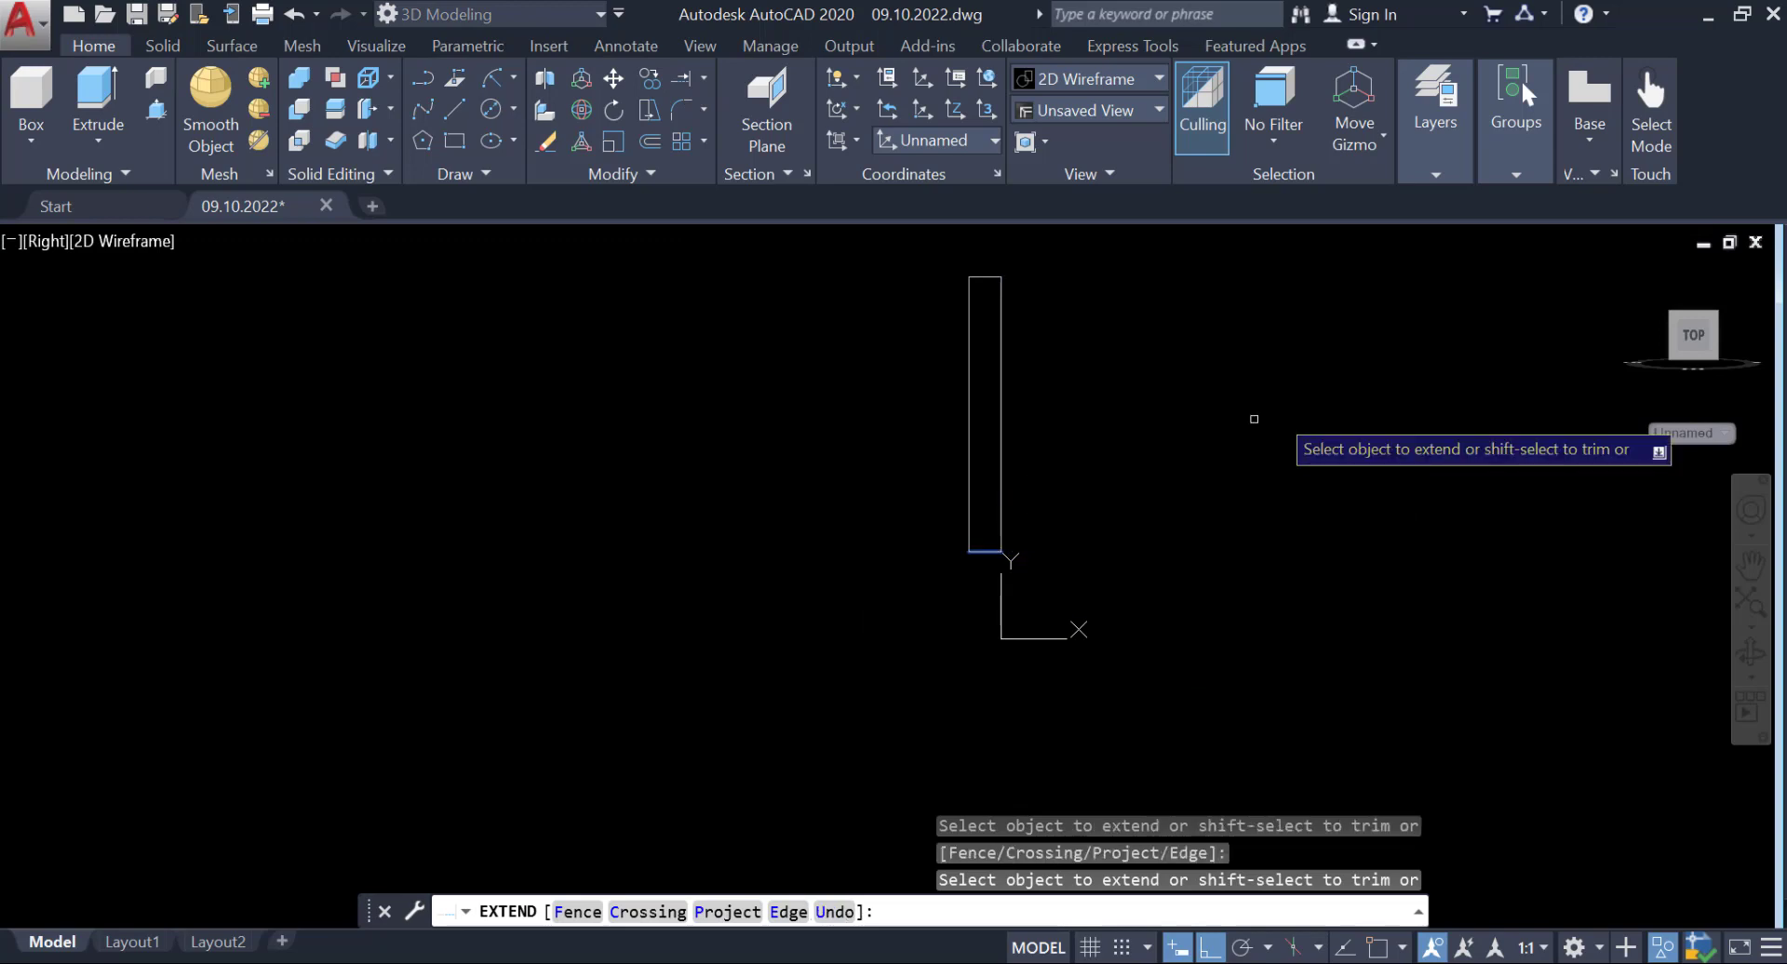
right_click(1328, 399)
click(1359, 404)
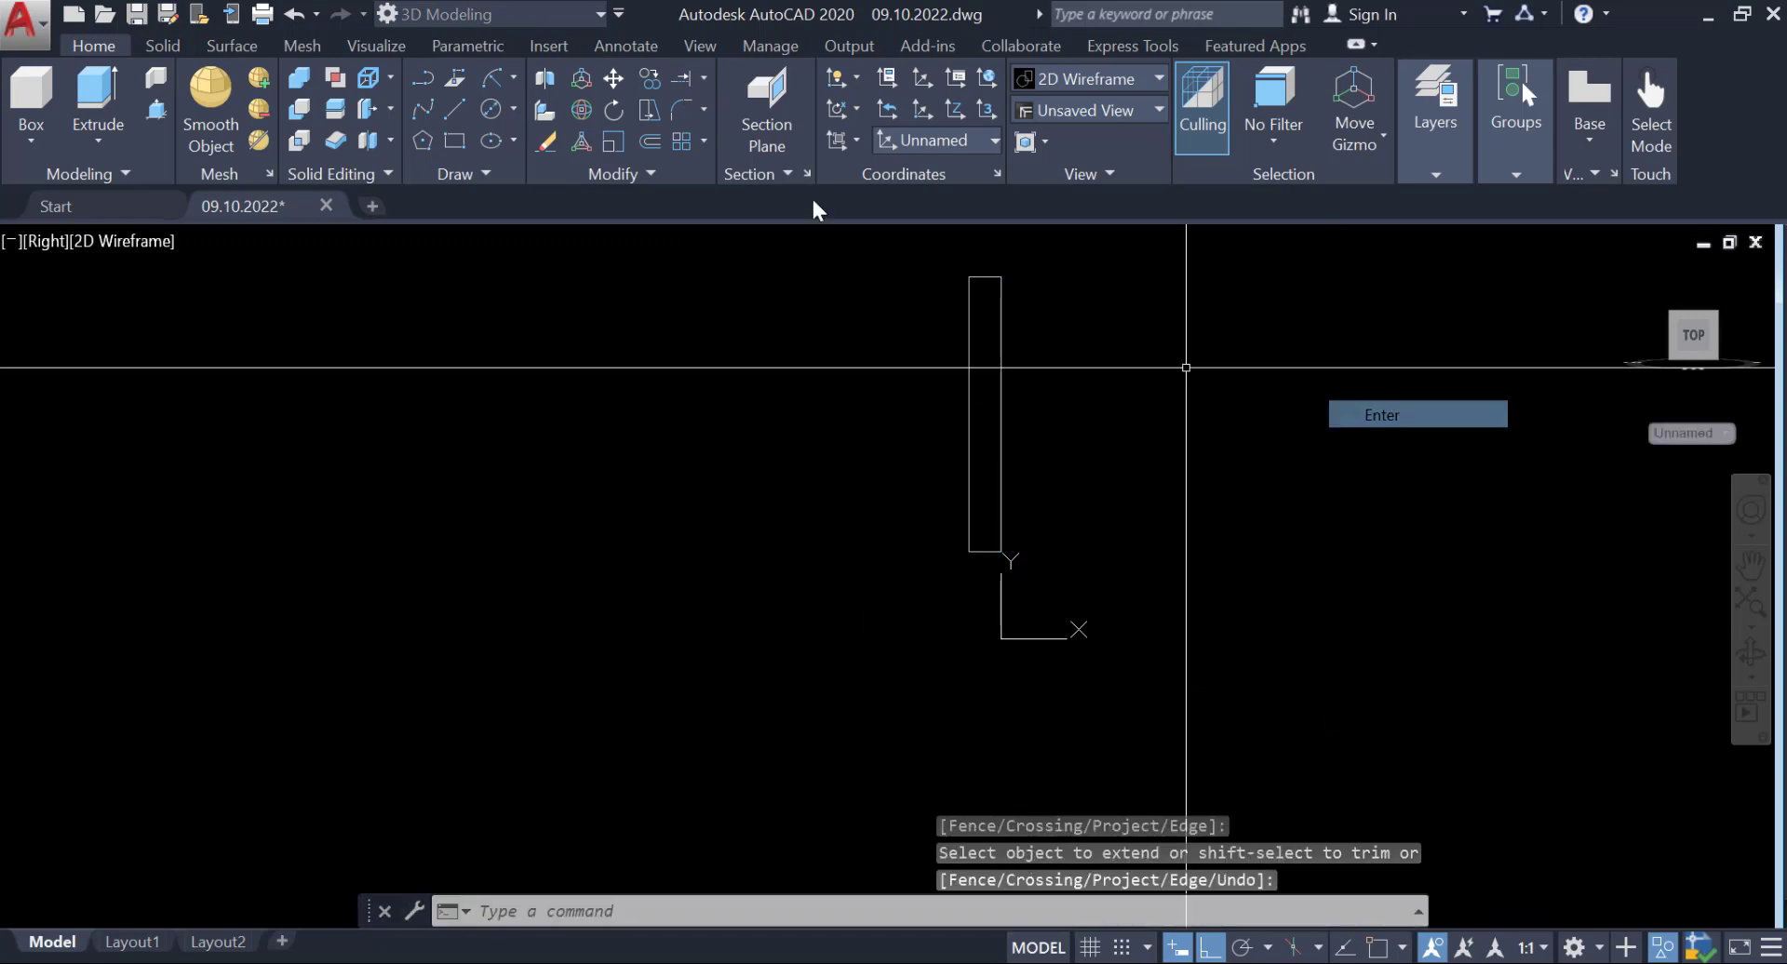
Join the tall rectangle's four lines into a single polyline.
click(885, 246)
click(1082, 585)
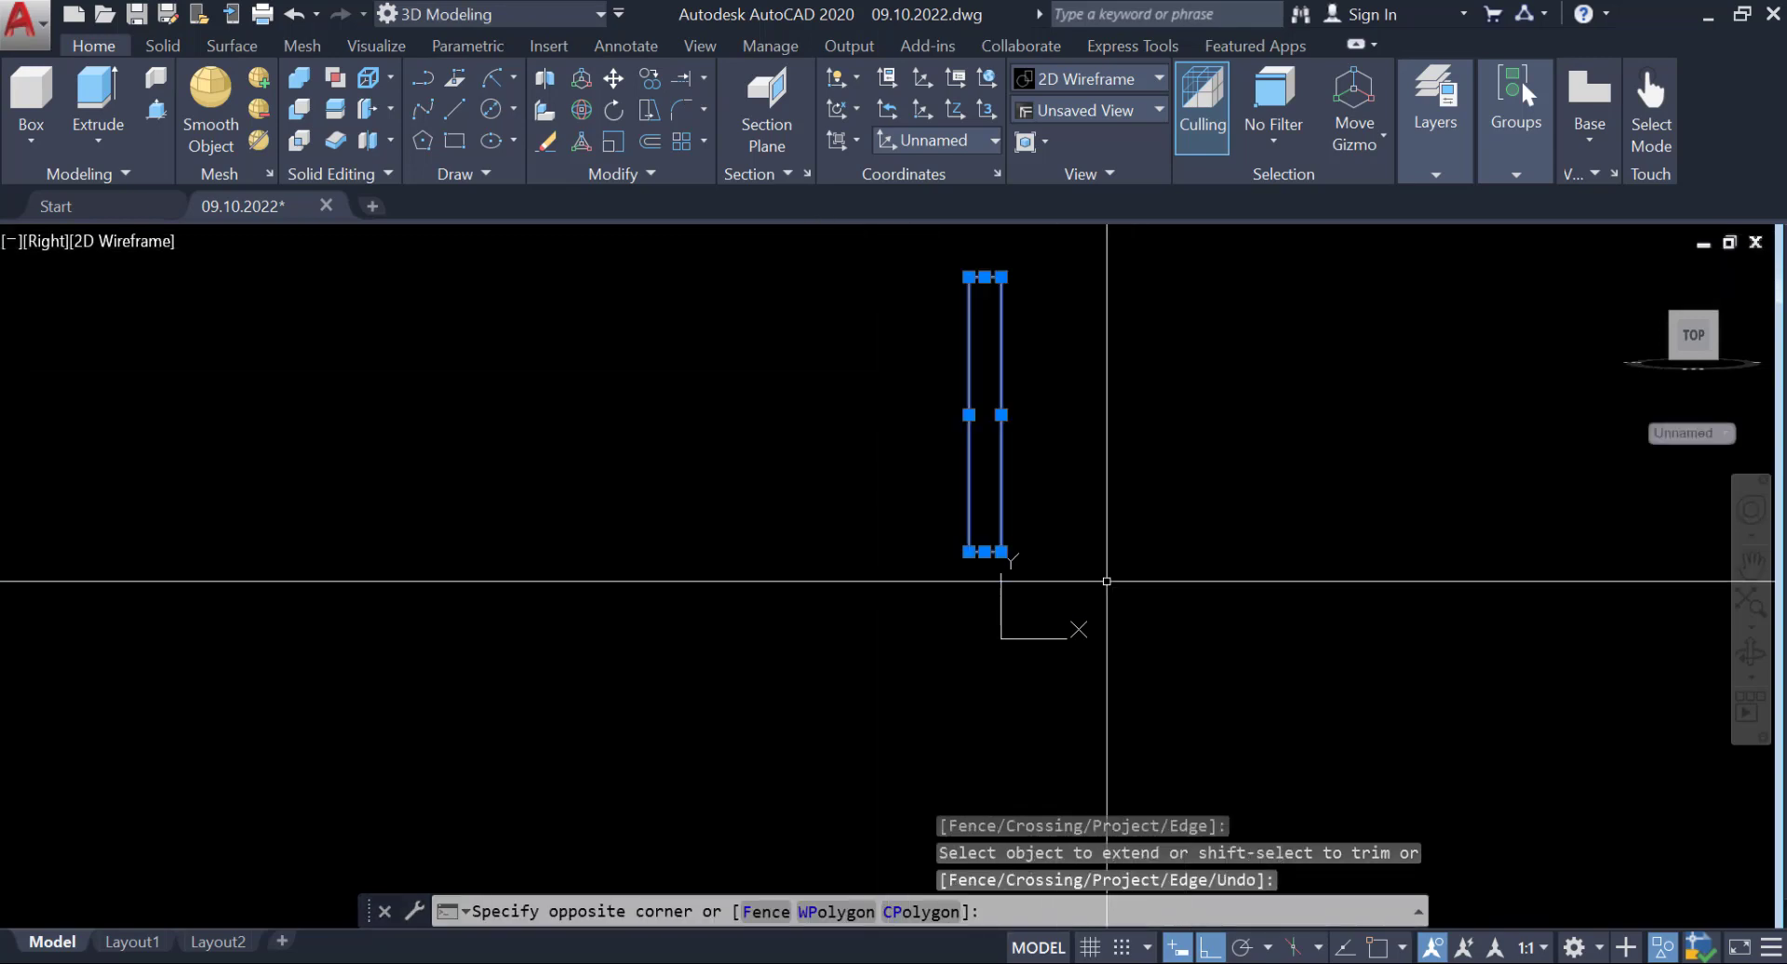
click(644, 173)
click(641, 234)
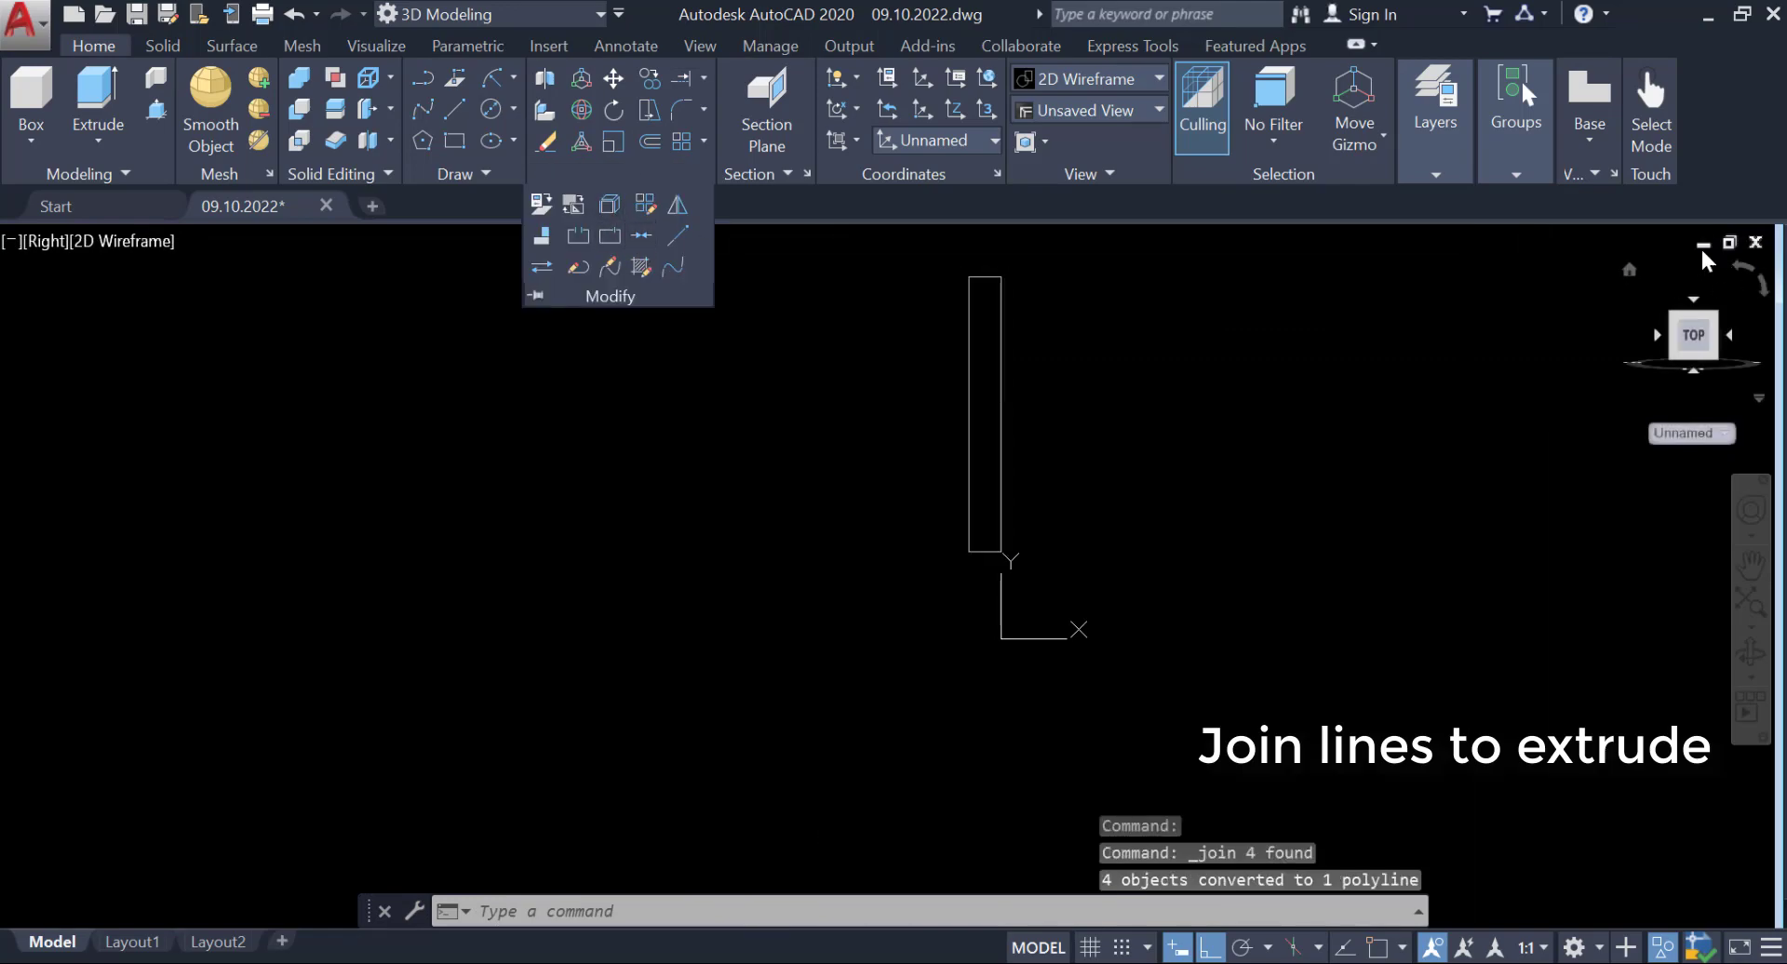
End object isolation so all nine model objects are visible again.
shift+middle_drag(1632, 272, 1354, 326)
right_click(1349, 318)
mouse_move(1416, 426)
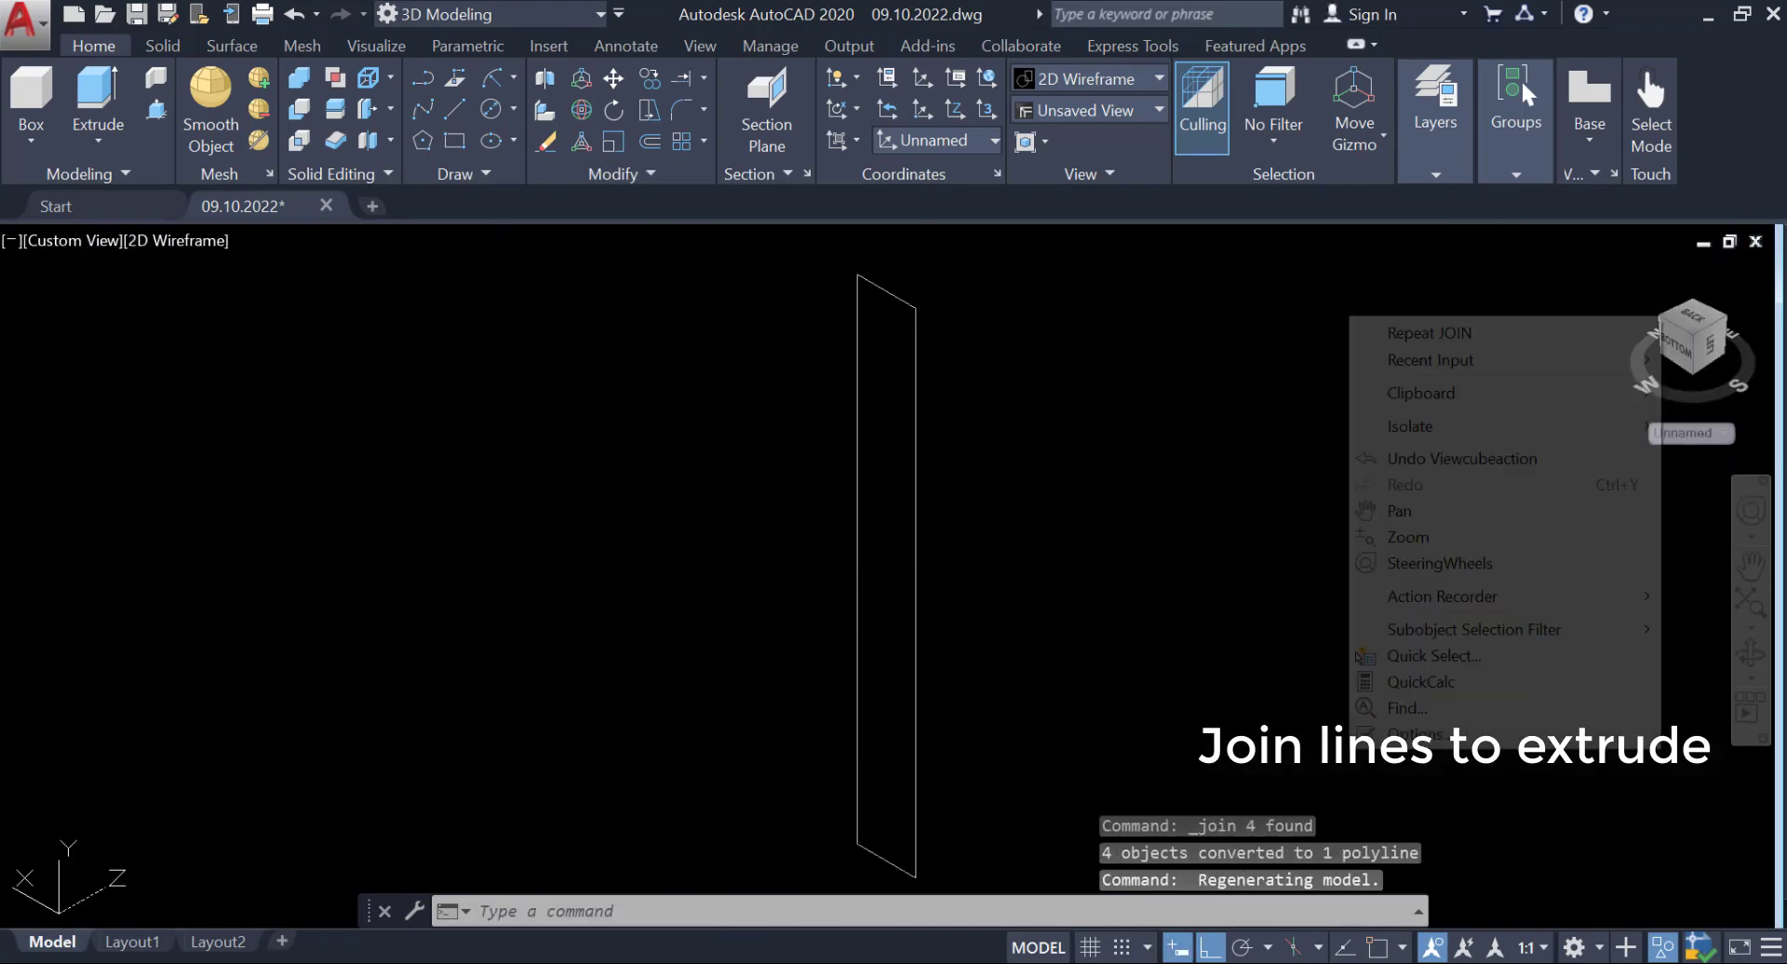
click(1294, 477)
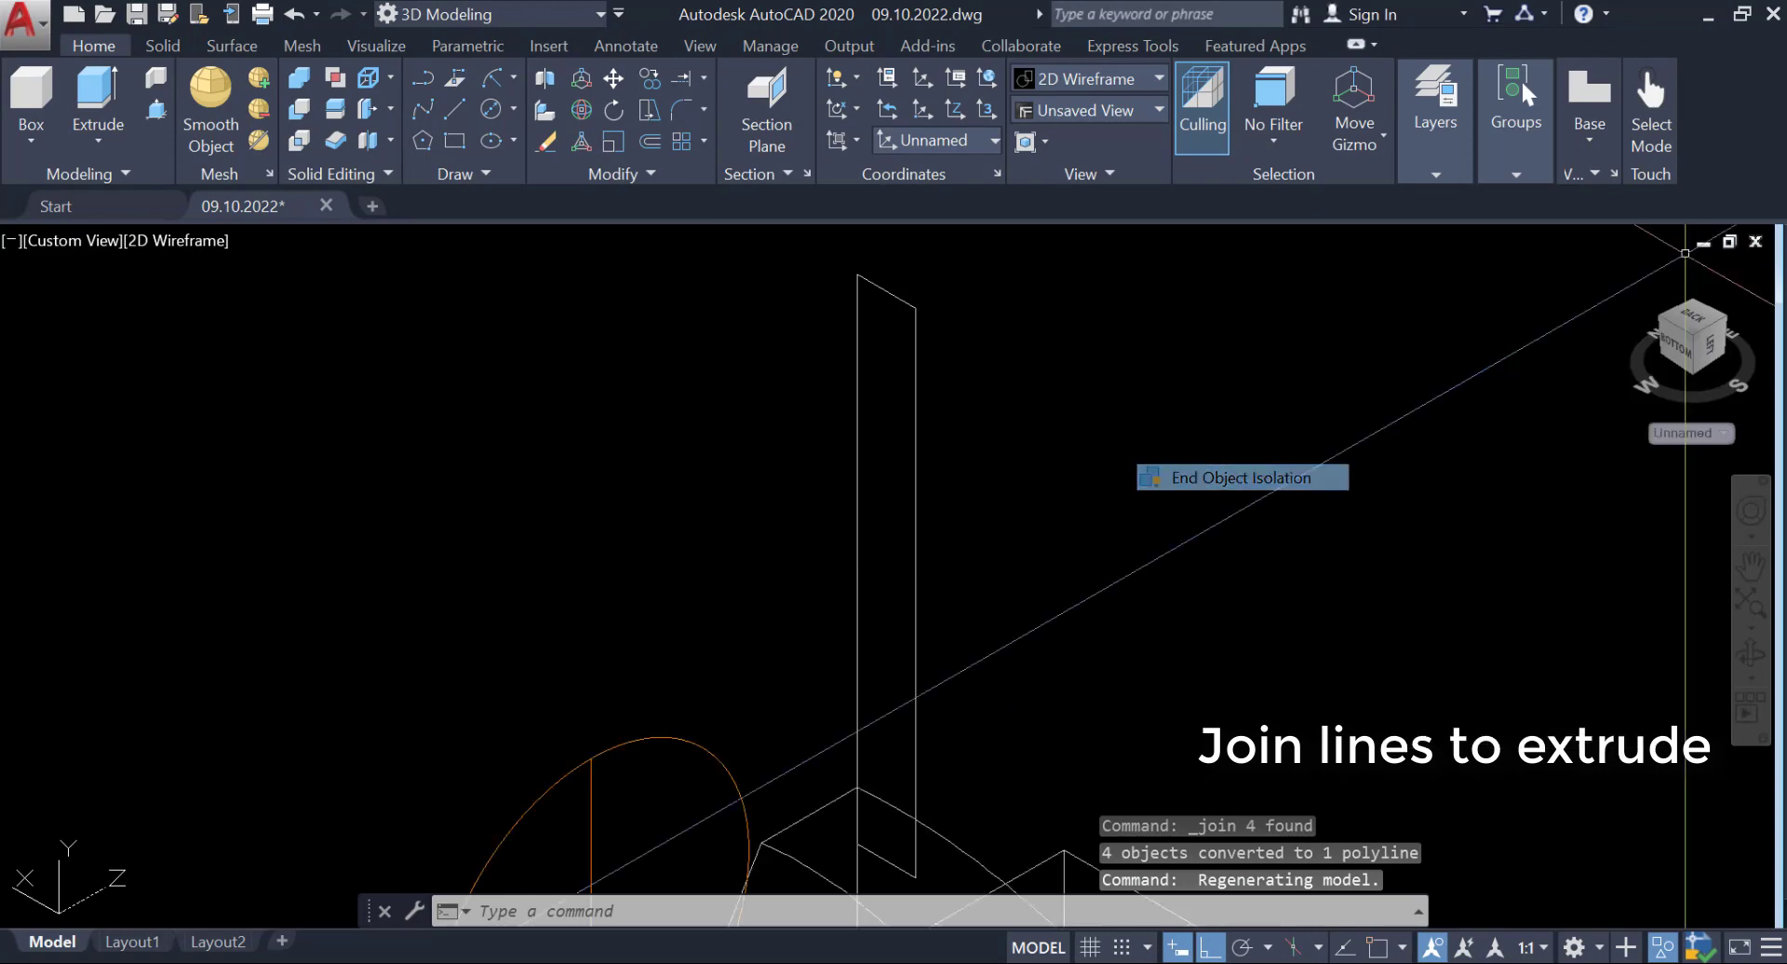
scroll(1341, 400, down, 3)
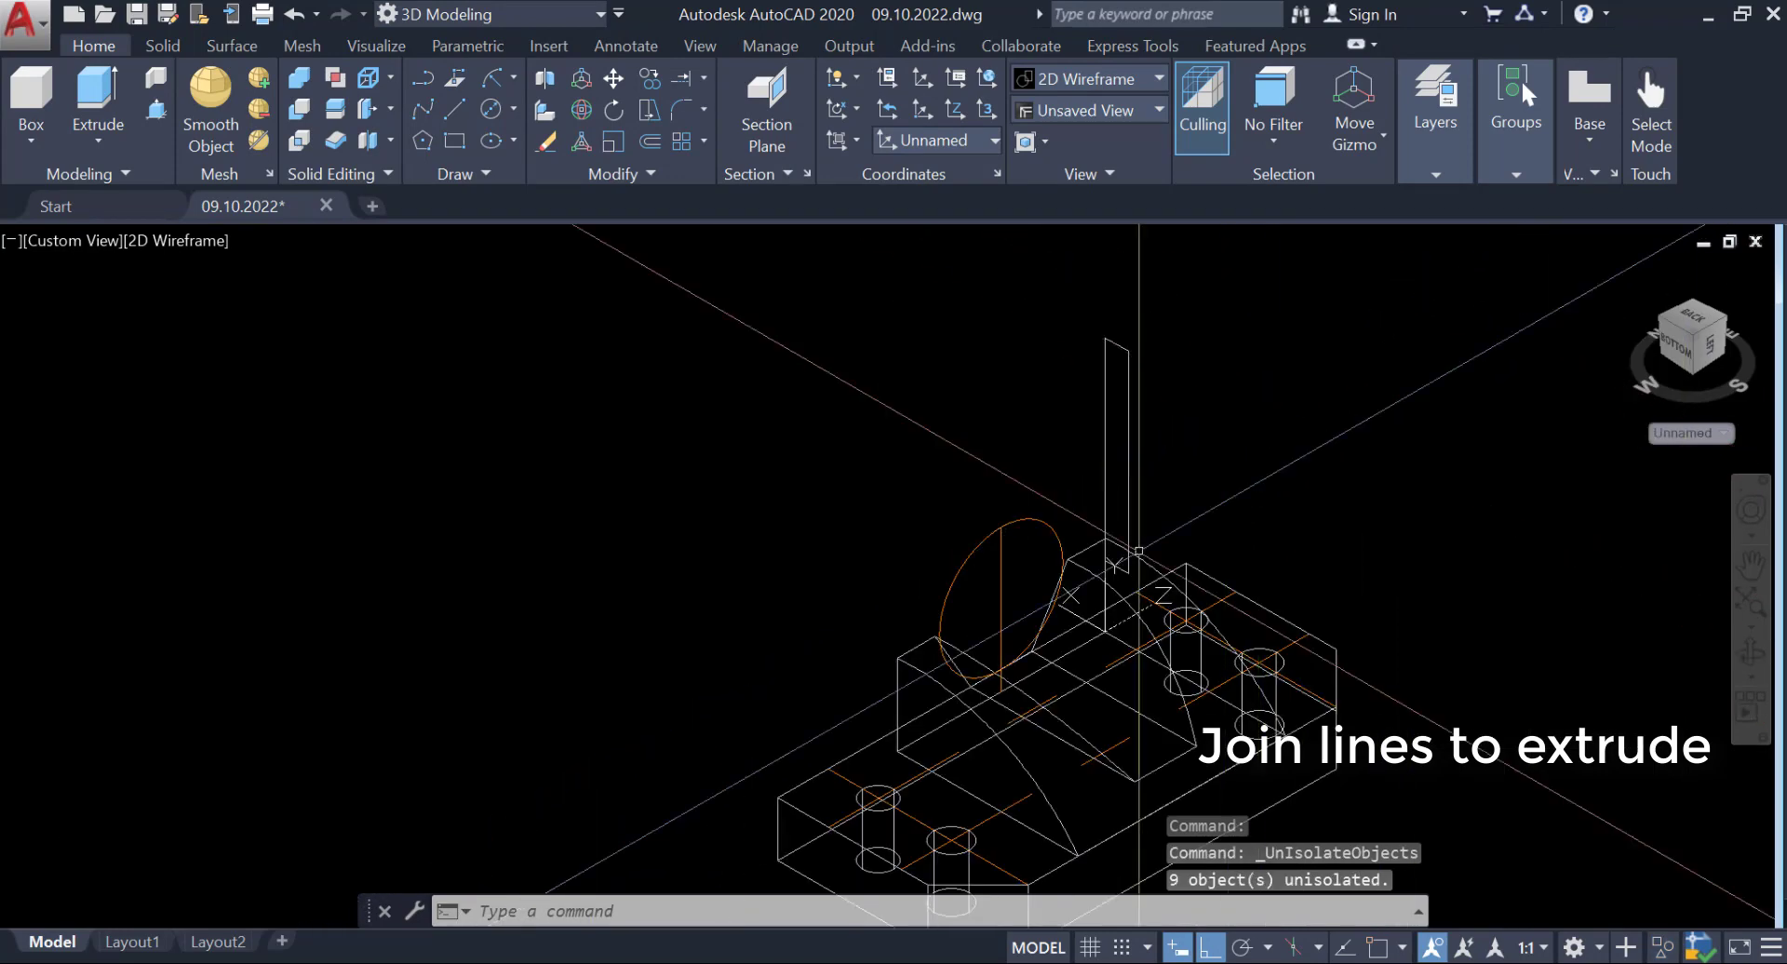
Extrude the tall rectangle into a thin plate solid.
click(102, 92)
click(1126, 380)
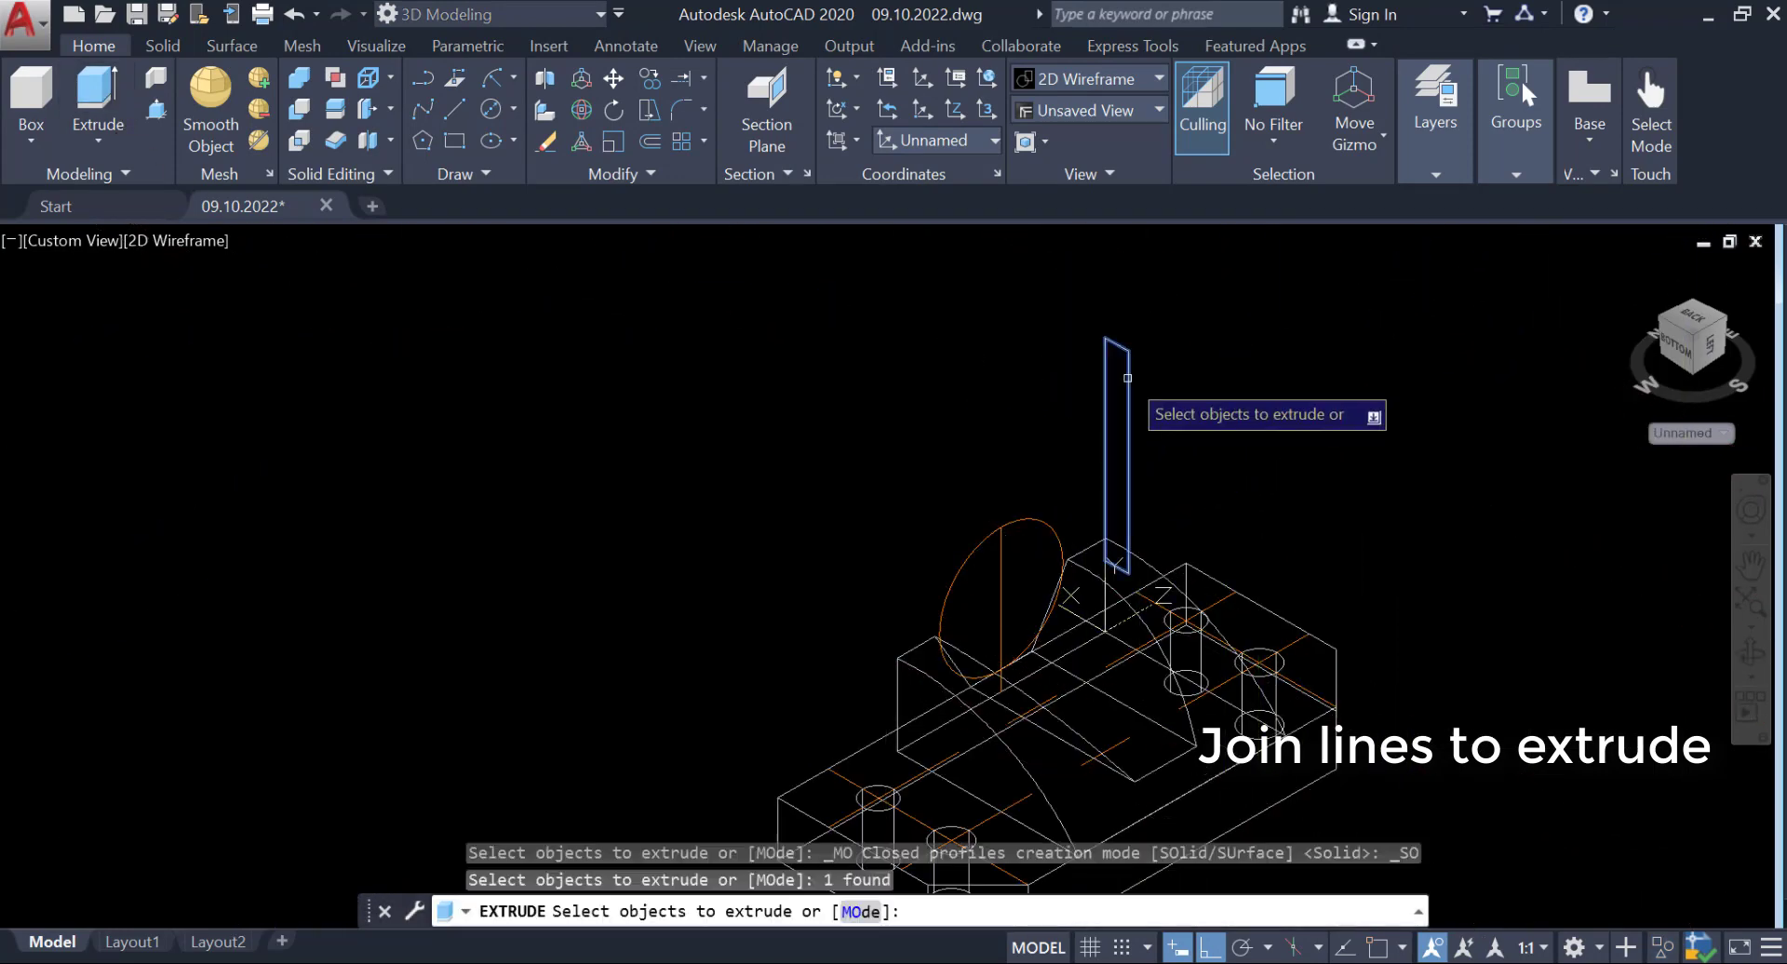
right_click(1127, 380)
click(1182, 395)
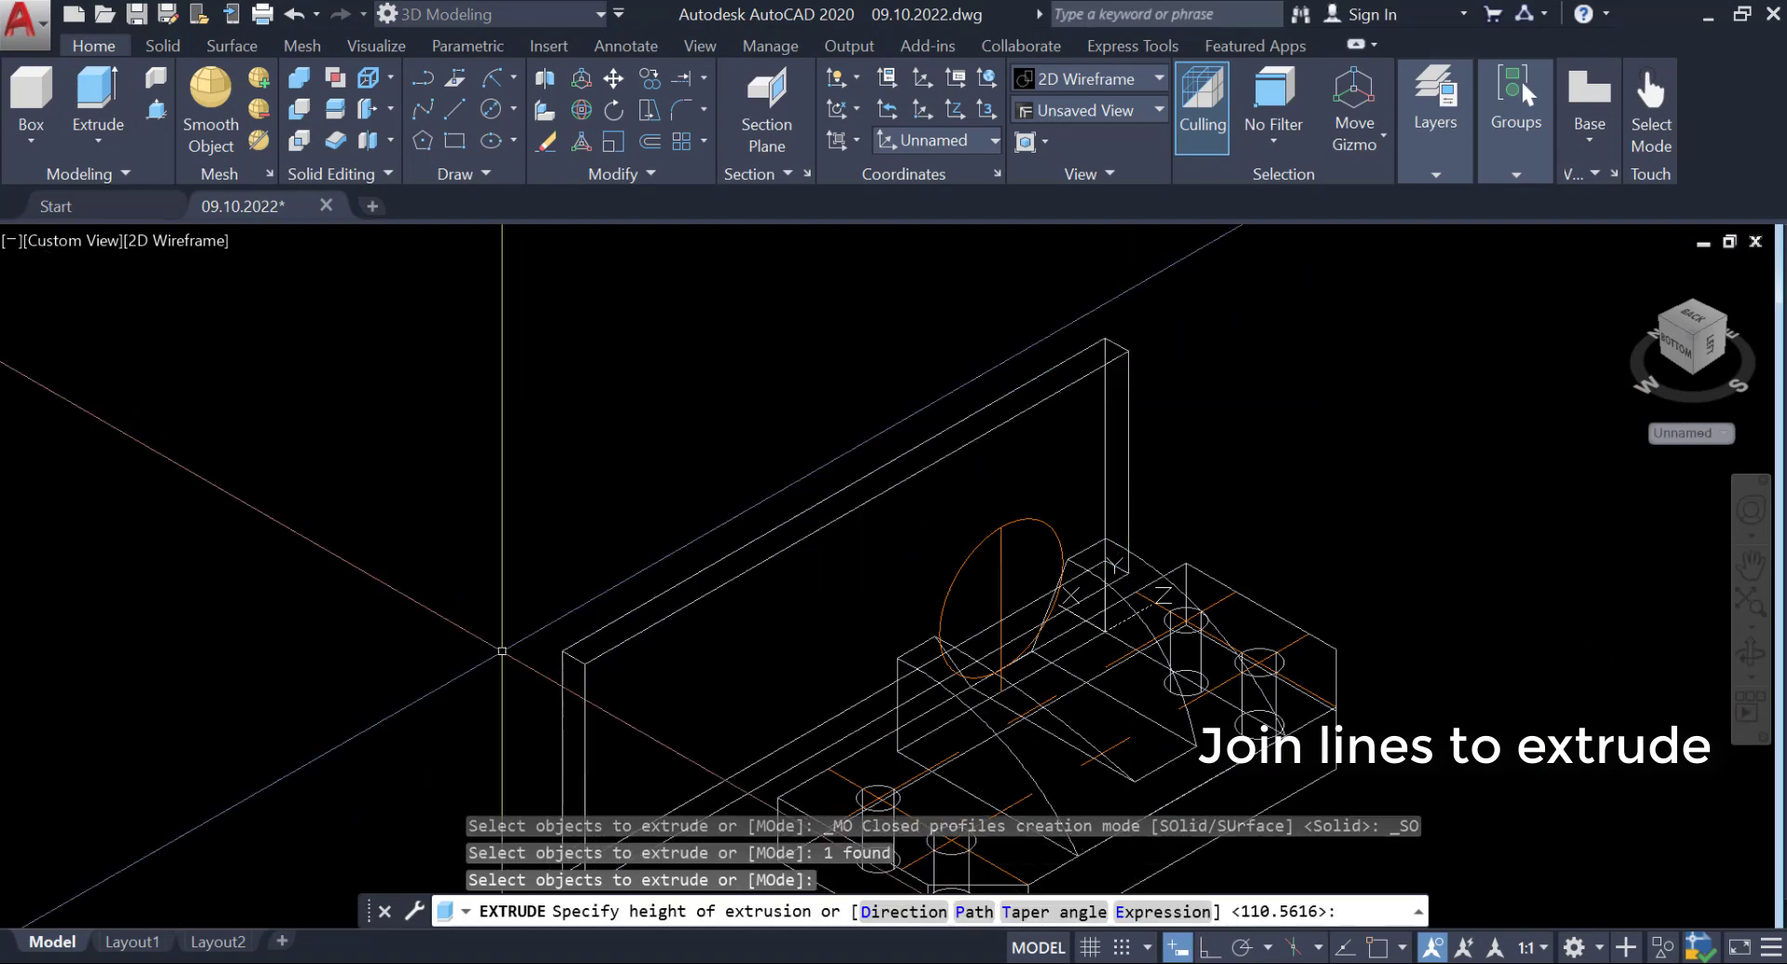
click(806, 326)
Subtract the thin plate from the raised curved block to cut the slot.
middle_drag(617, 277, 476, 148)
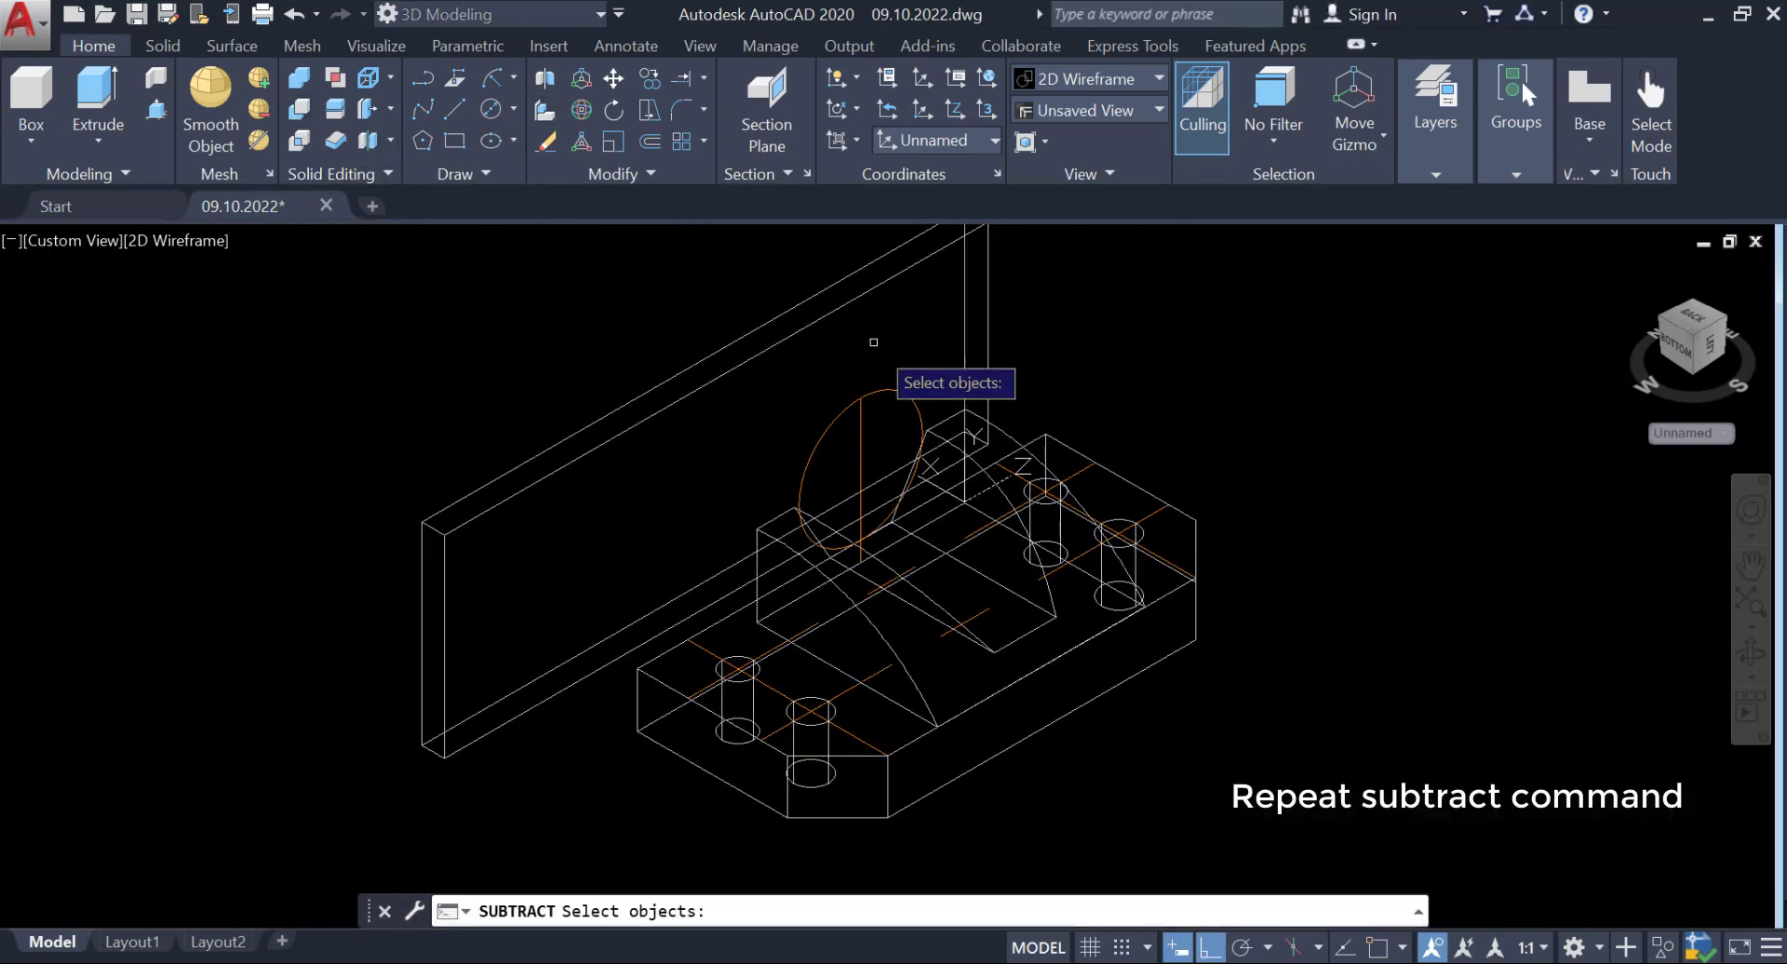
click(1017, 443)
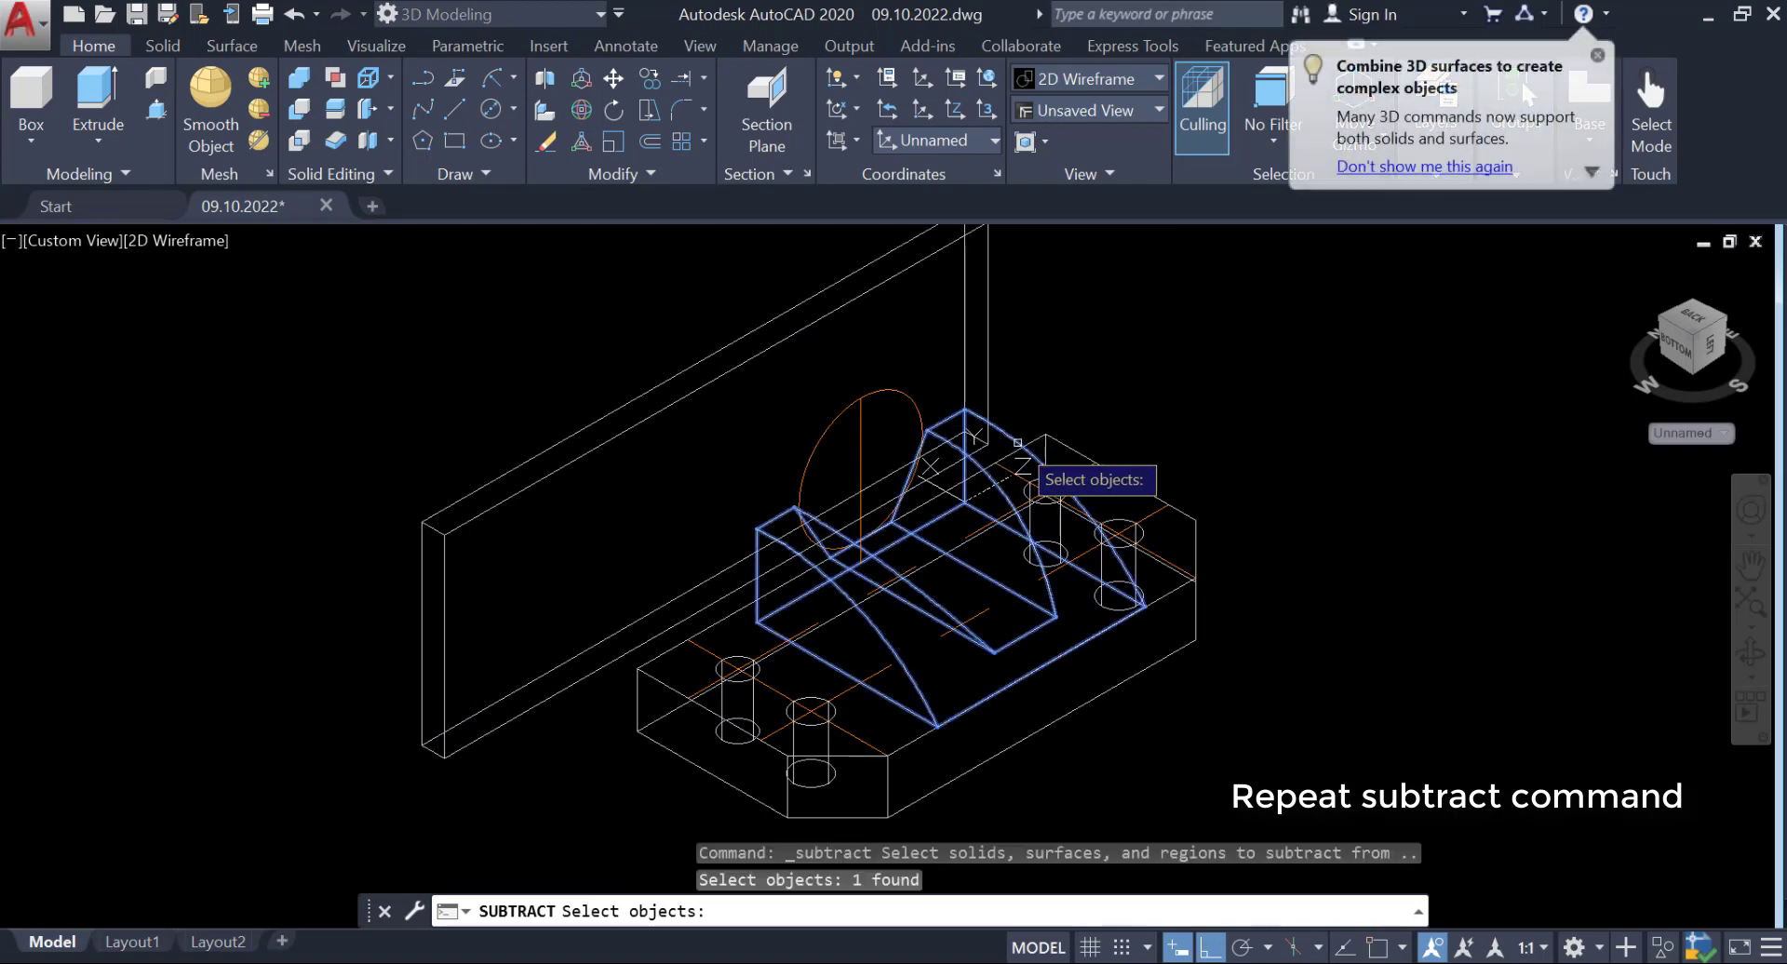
key(Return)
click(988, 334)
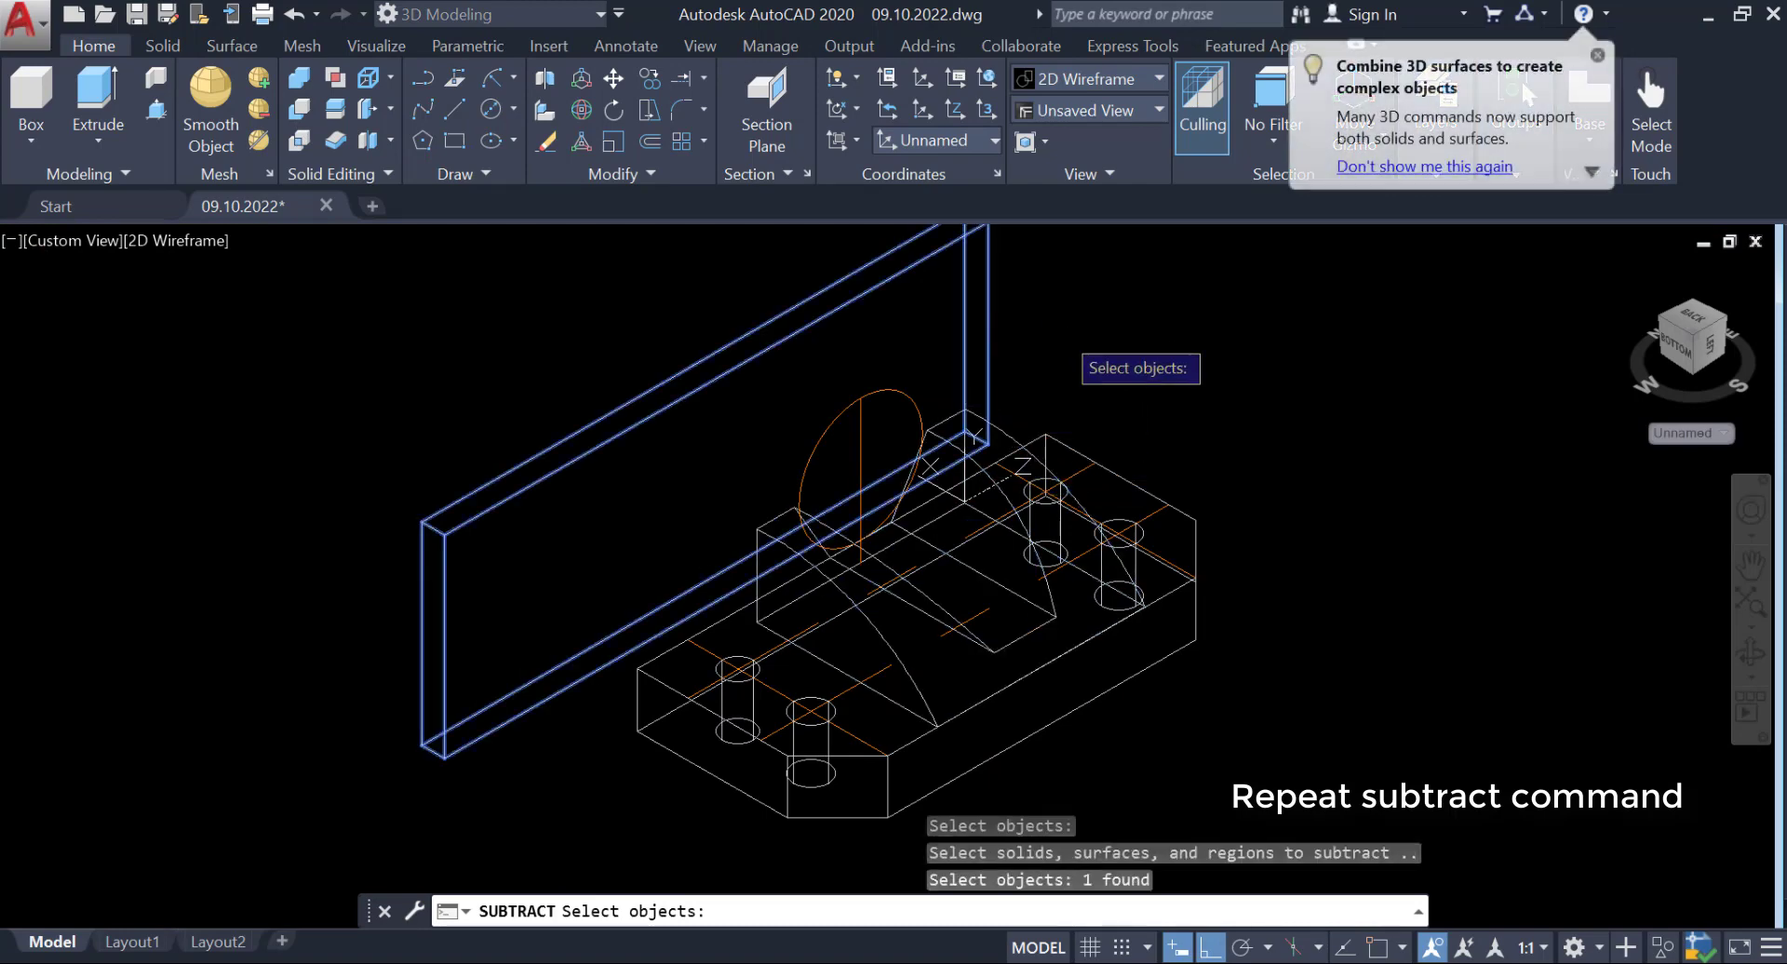
key(Return)
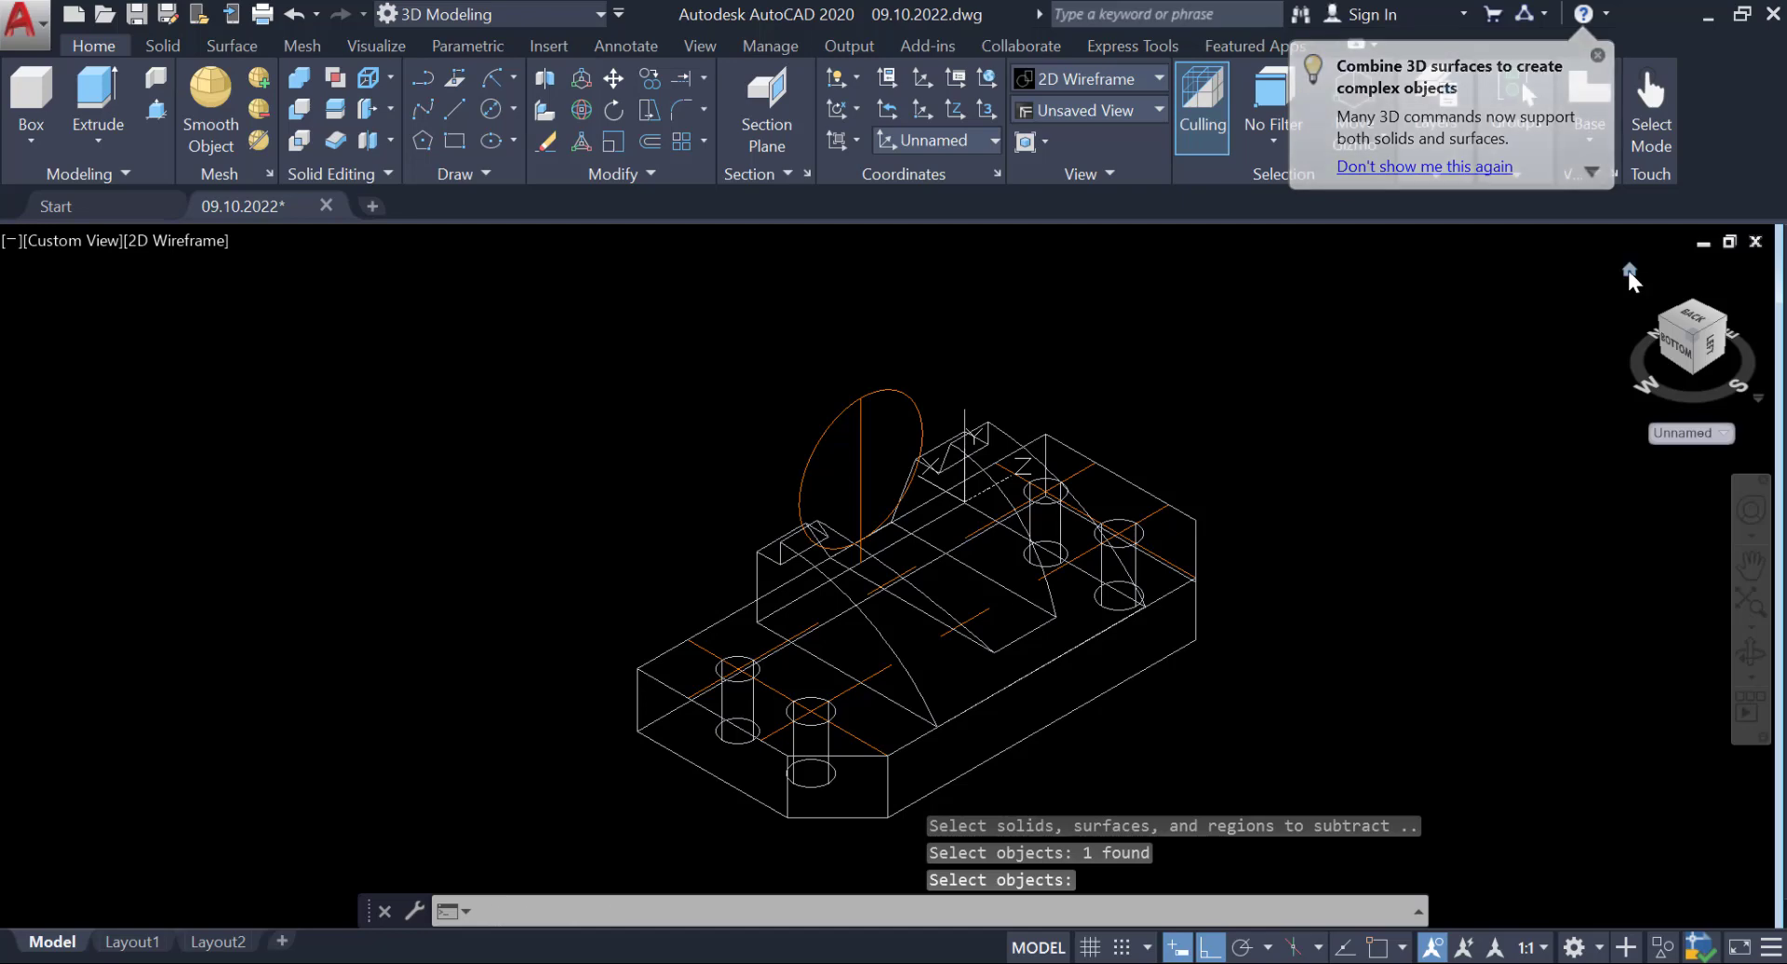
key(Return)
click(1752, 652)
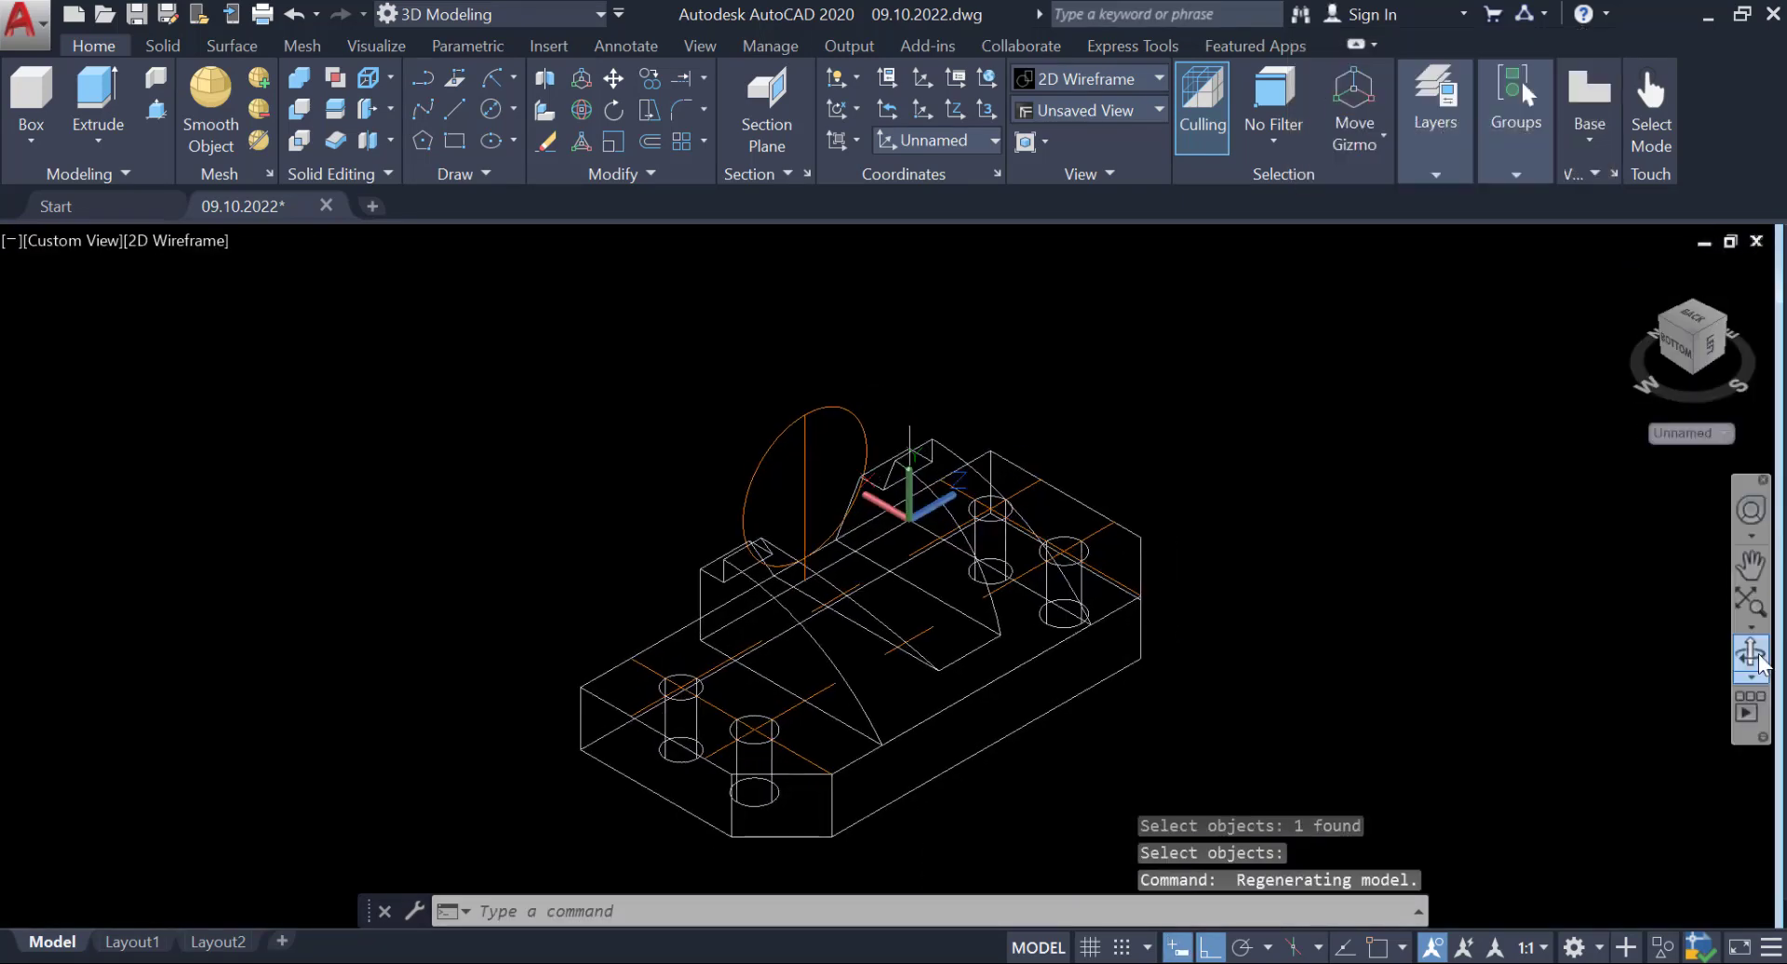
mouse_move(776, 484)
mouse_down()
mouse_move(956, 580)
mouse_move(651, 437)
mouse_move(714, 517)
mouse_move(372, 406)
mouse_move(406, 451)
mouse_up()
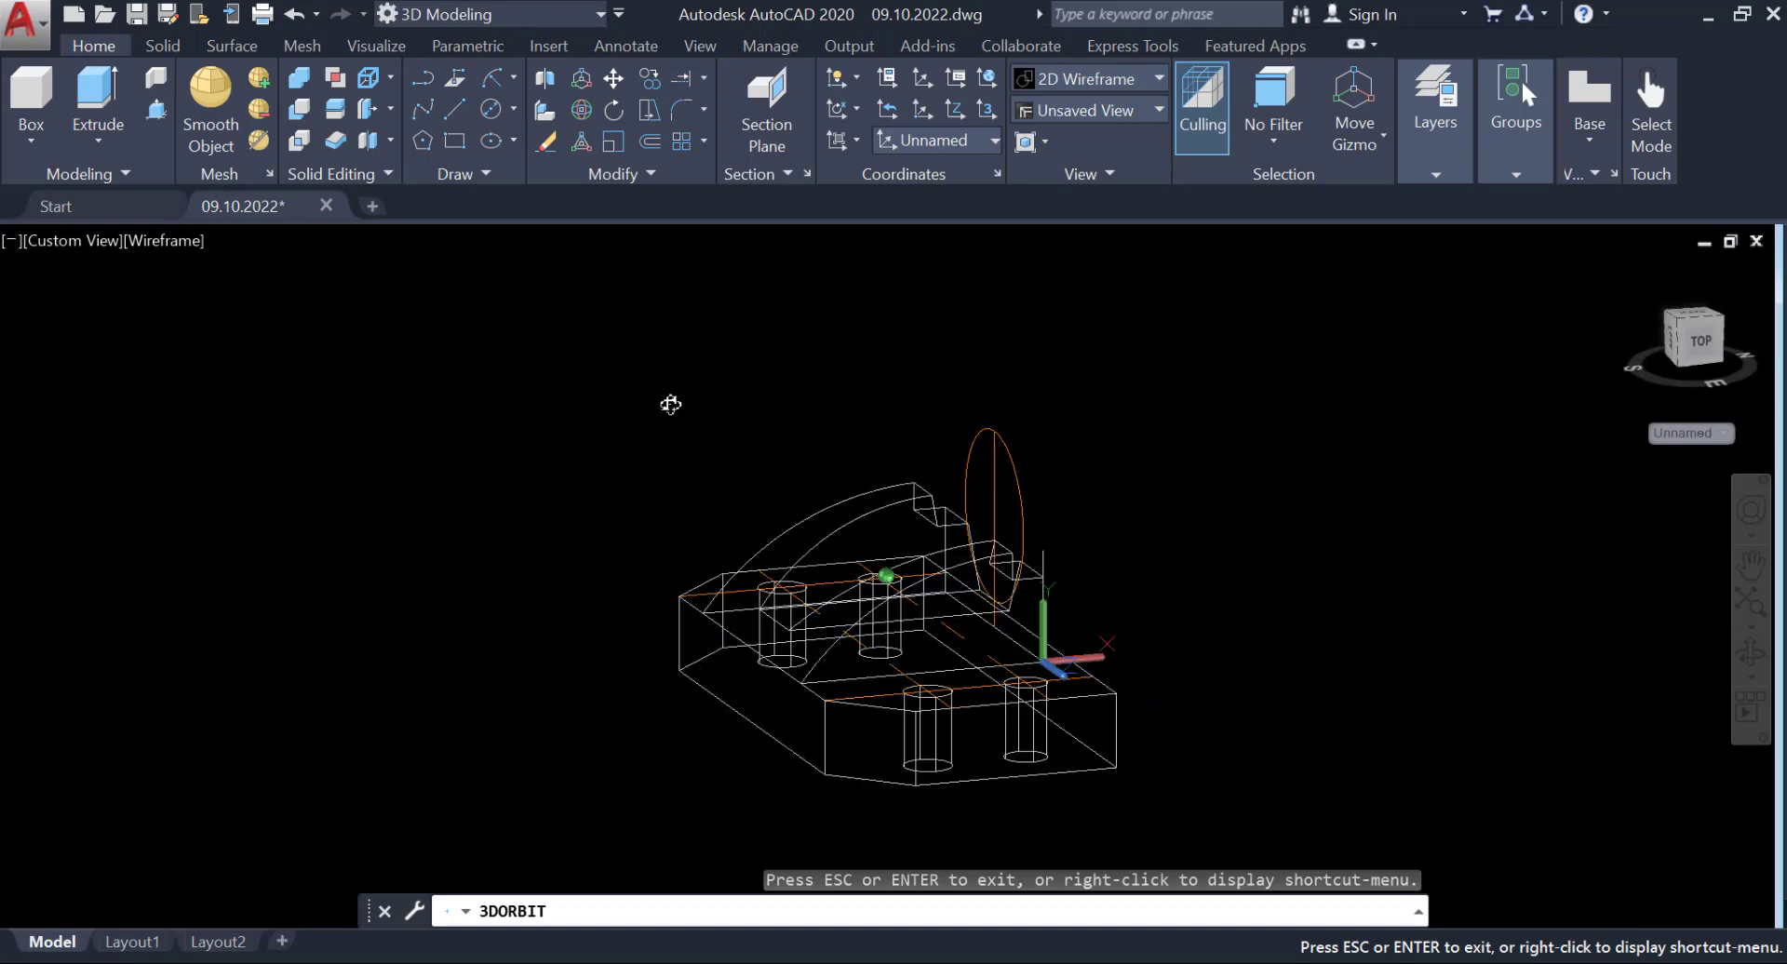
right_click(672, 328)
click(688, 339)
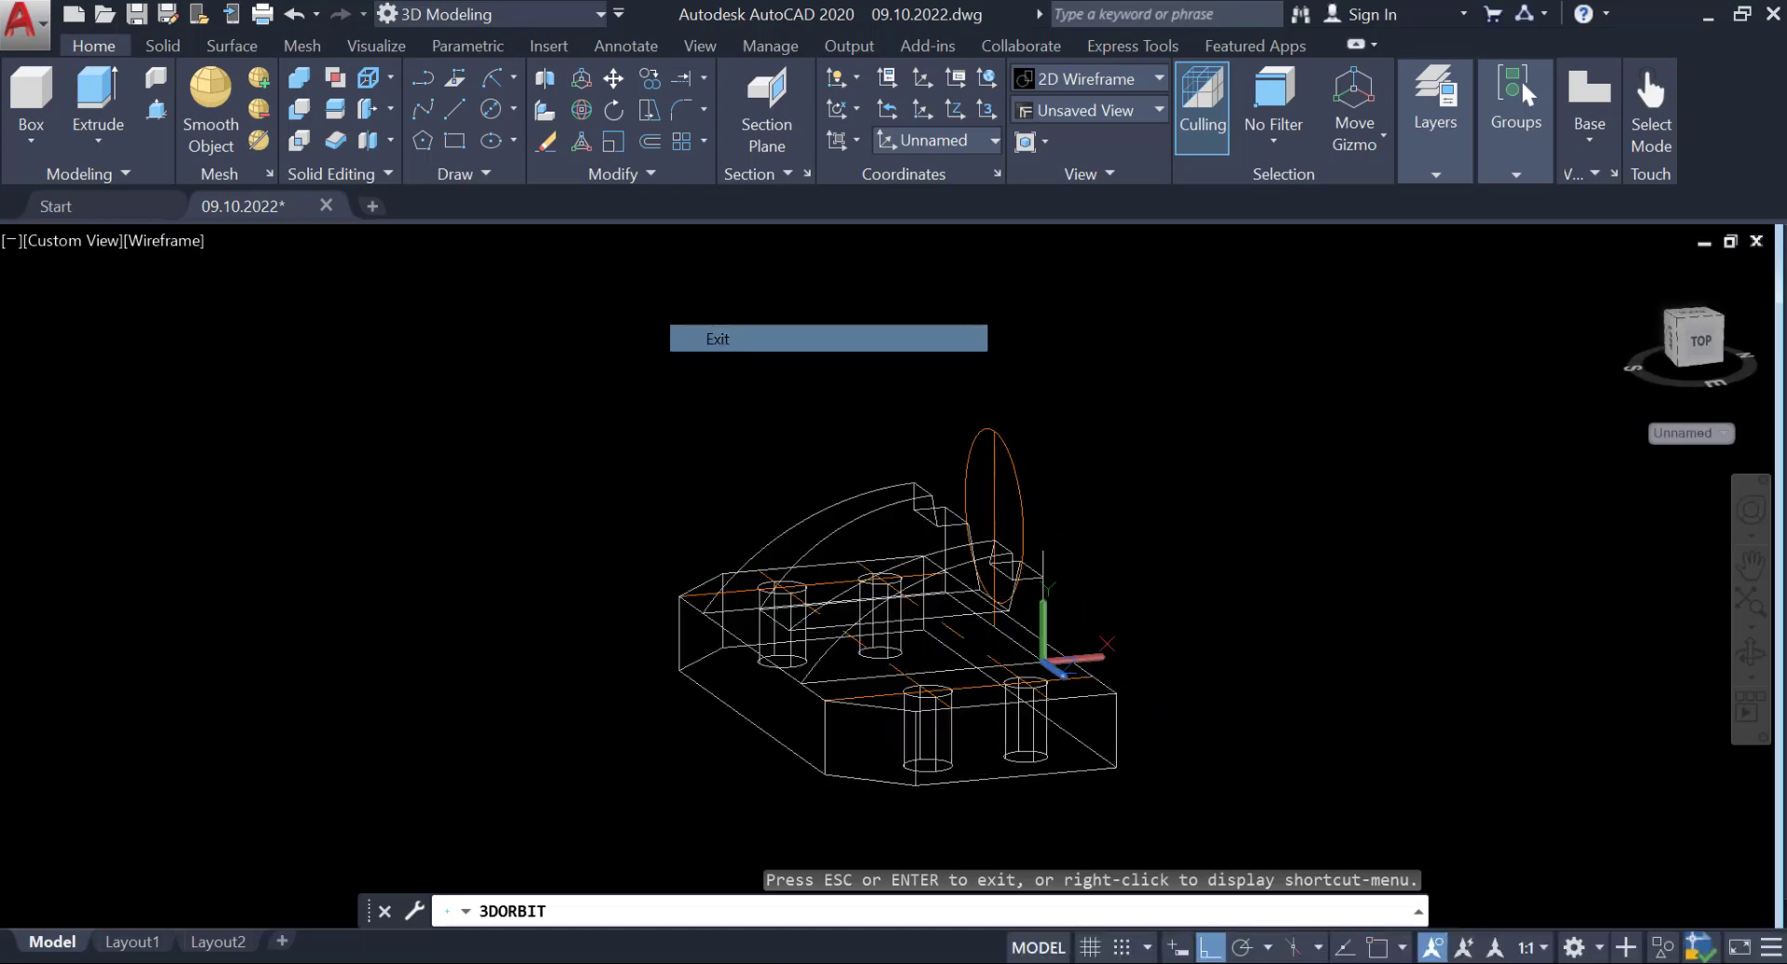
click(197, 244)
click(263, 382)
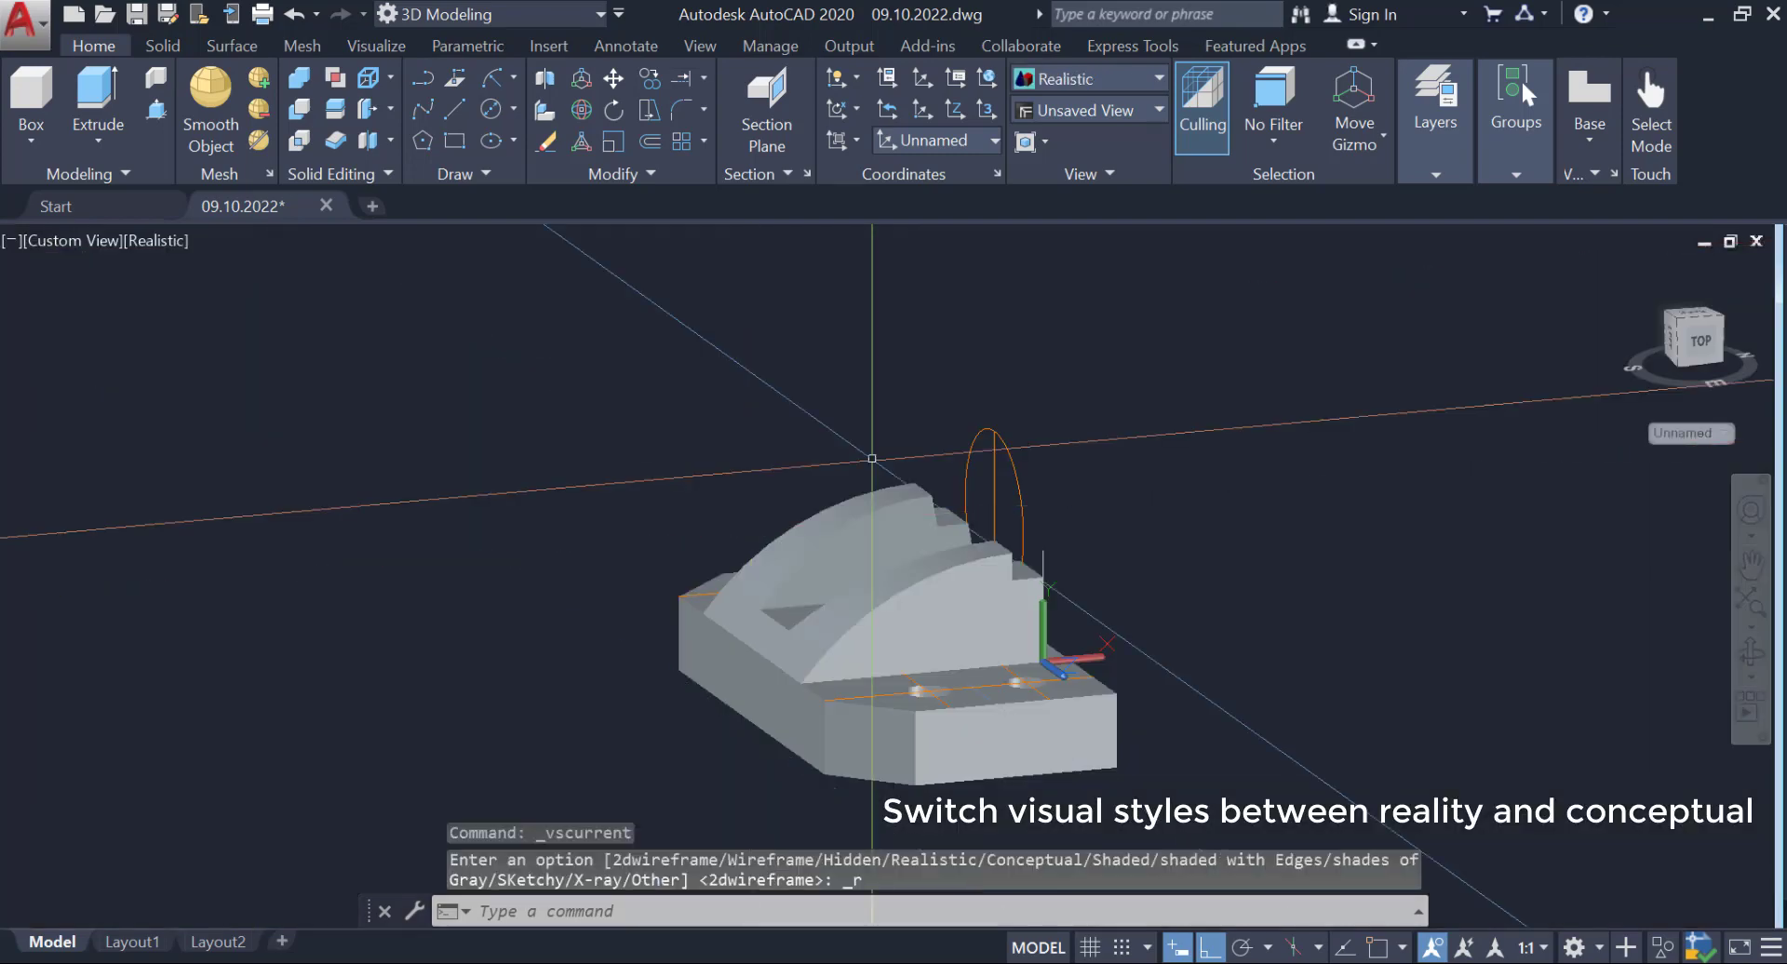
click(1751, 654)
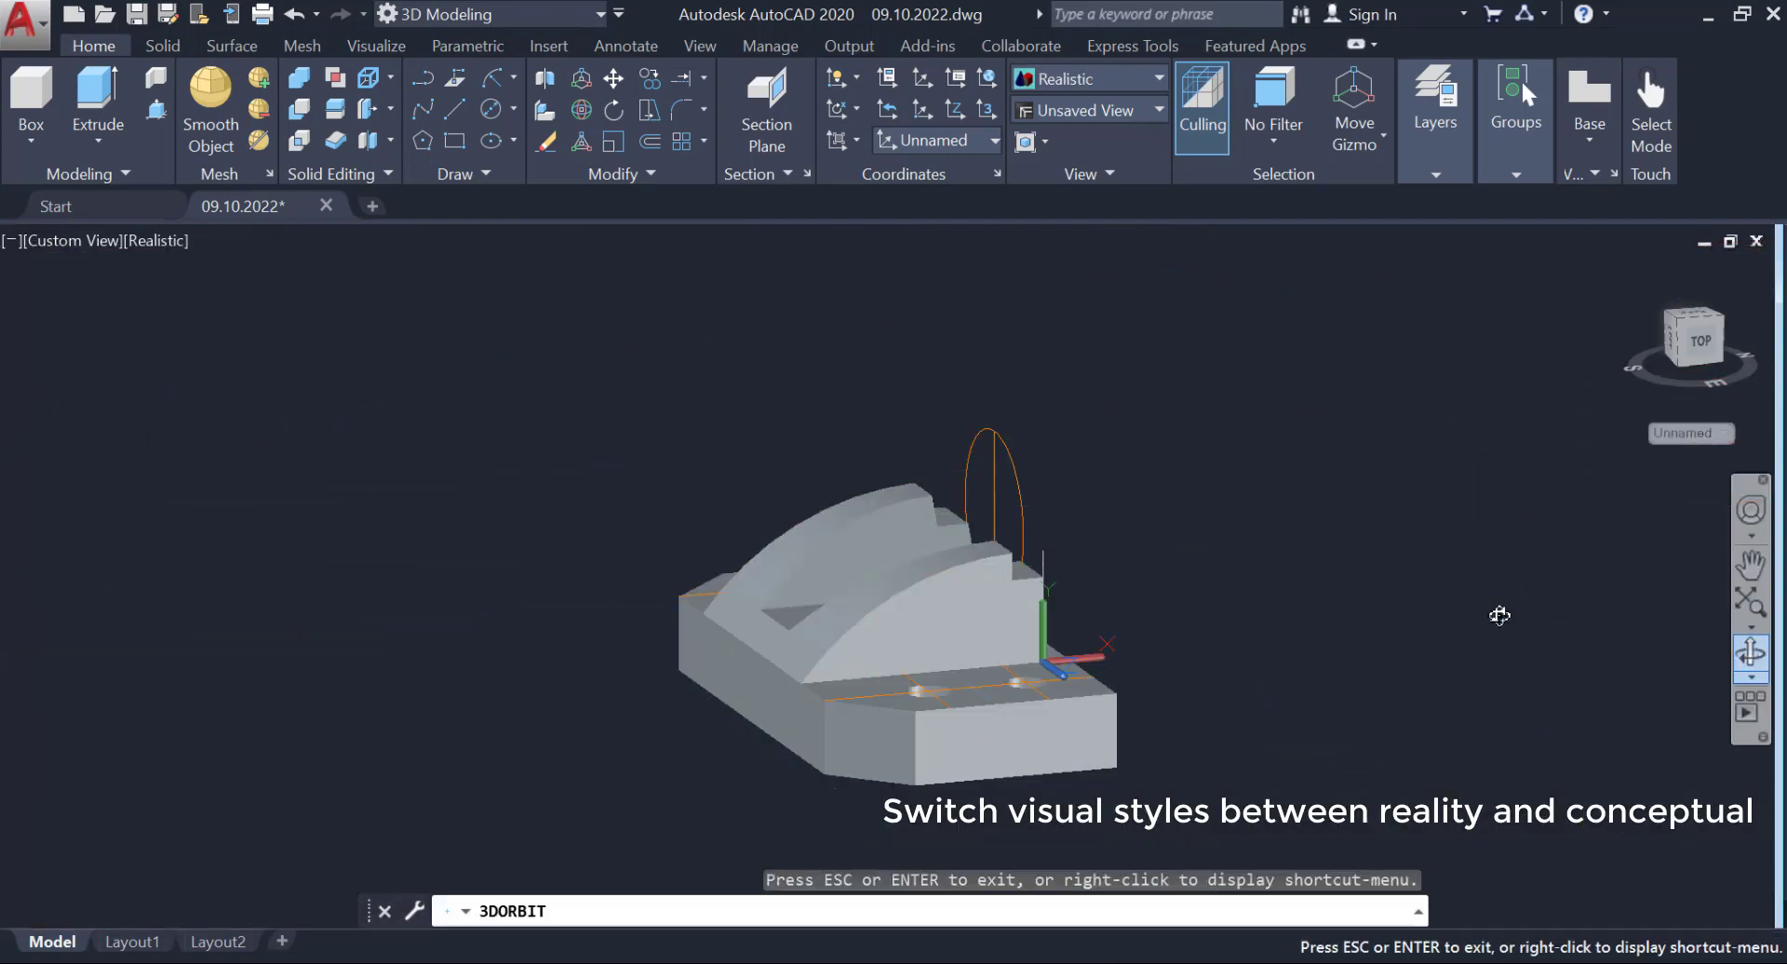
mouse_move(1078, 665)
mouse_down()
mouse_move(726, 605)
mouse_move(1085, 762)
mouse_move(857, 721)
mouse_move(785, 677)
mouse_move(1041, 416)
mouse_up()
right_click(1241, 359)
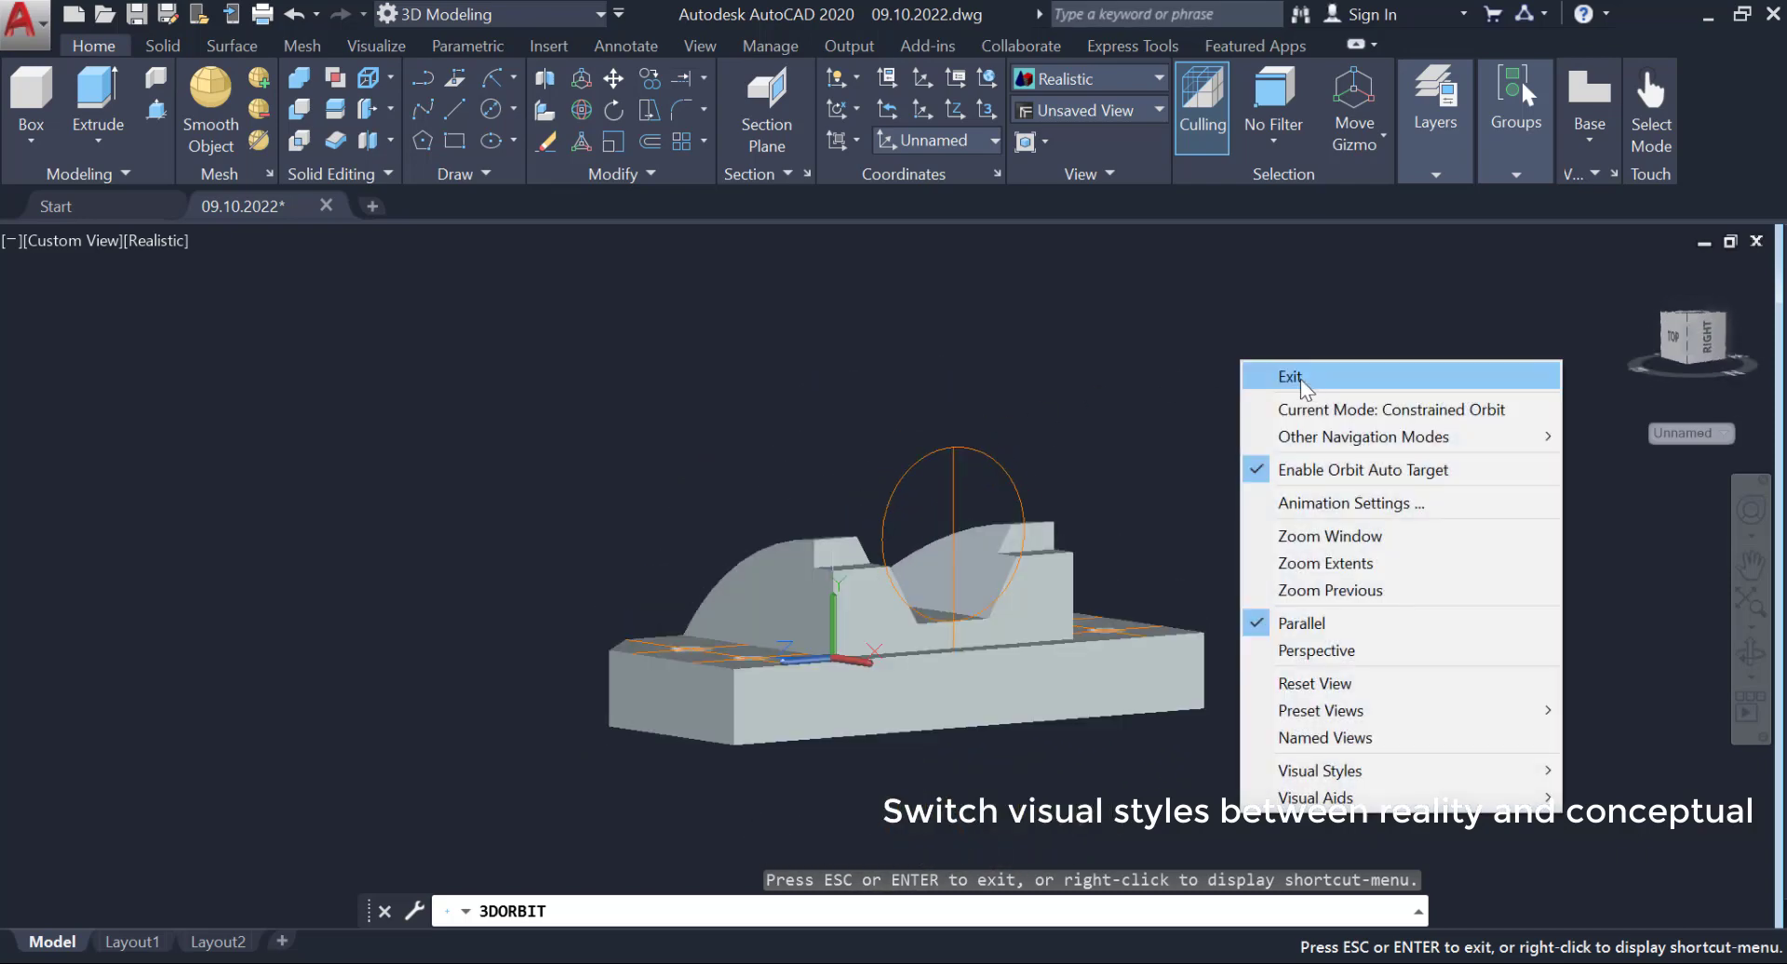
click(1303, 368)
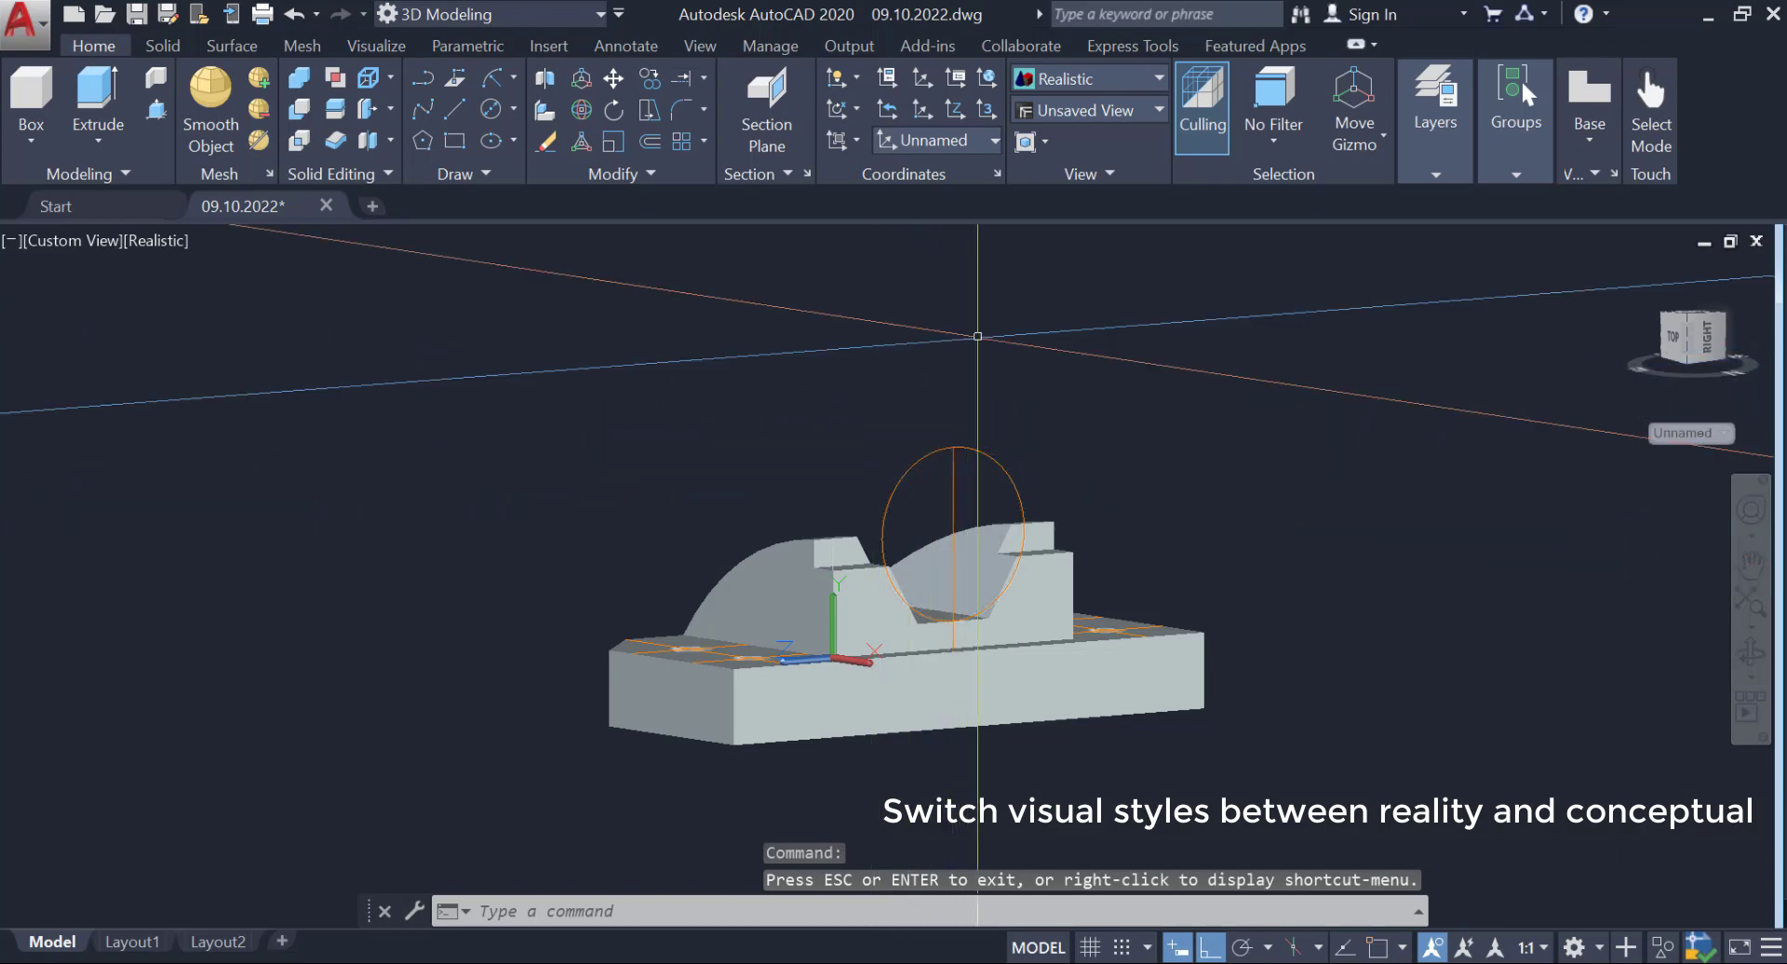
click(151, 240)
click(223, 299)
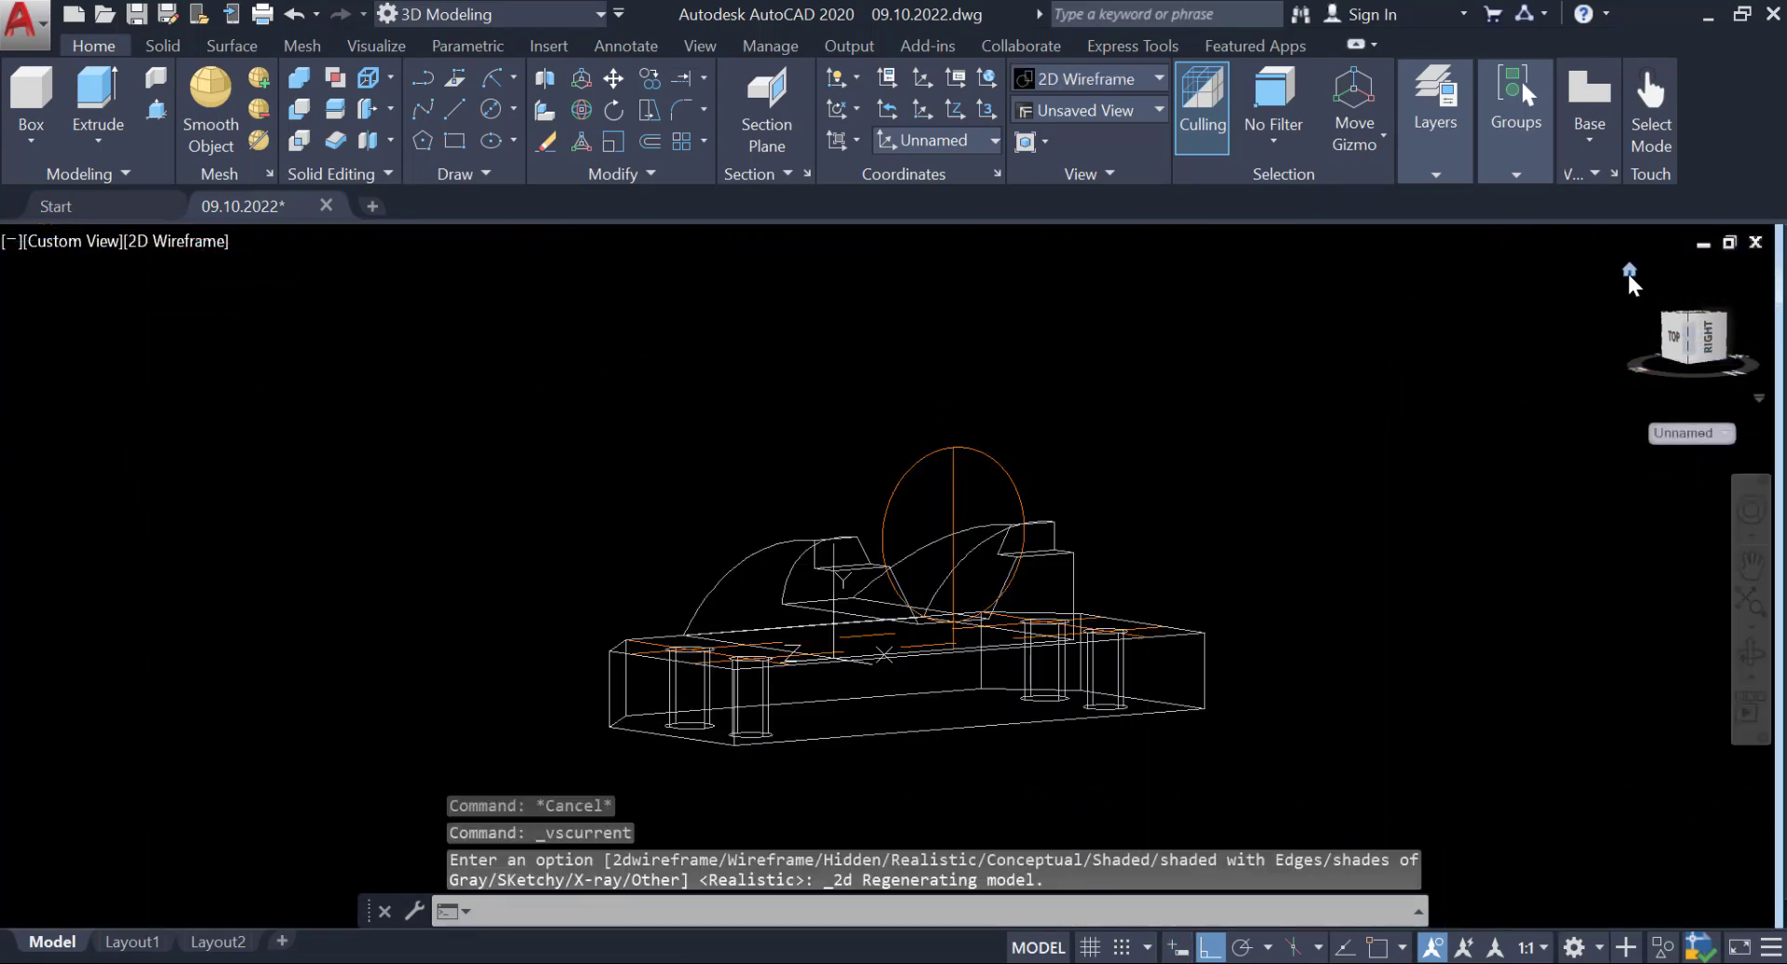
click(1630, 271)
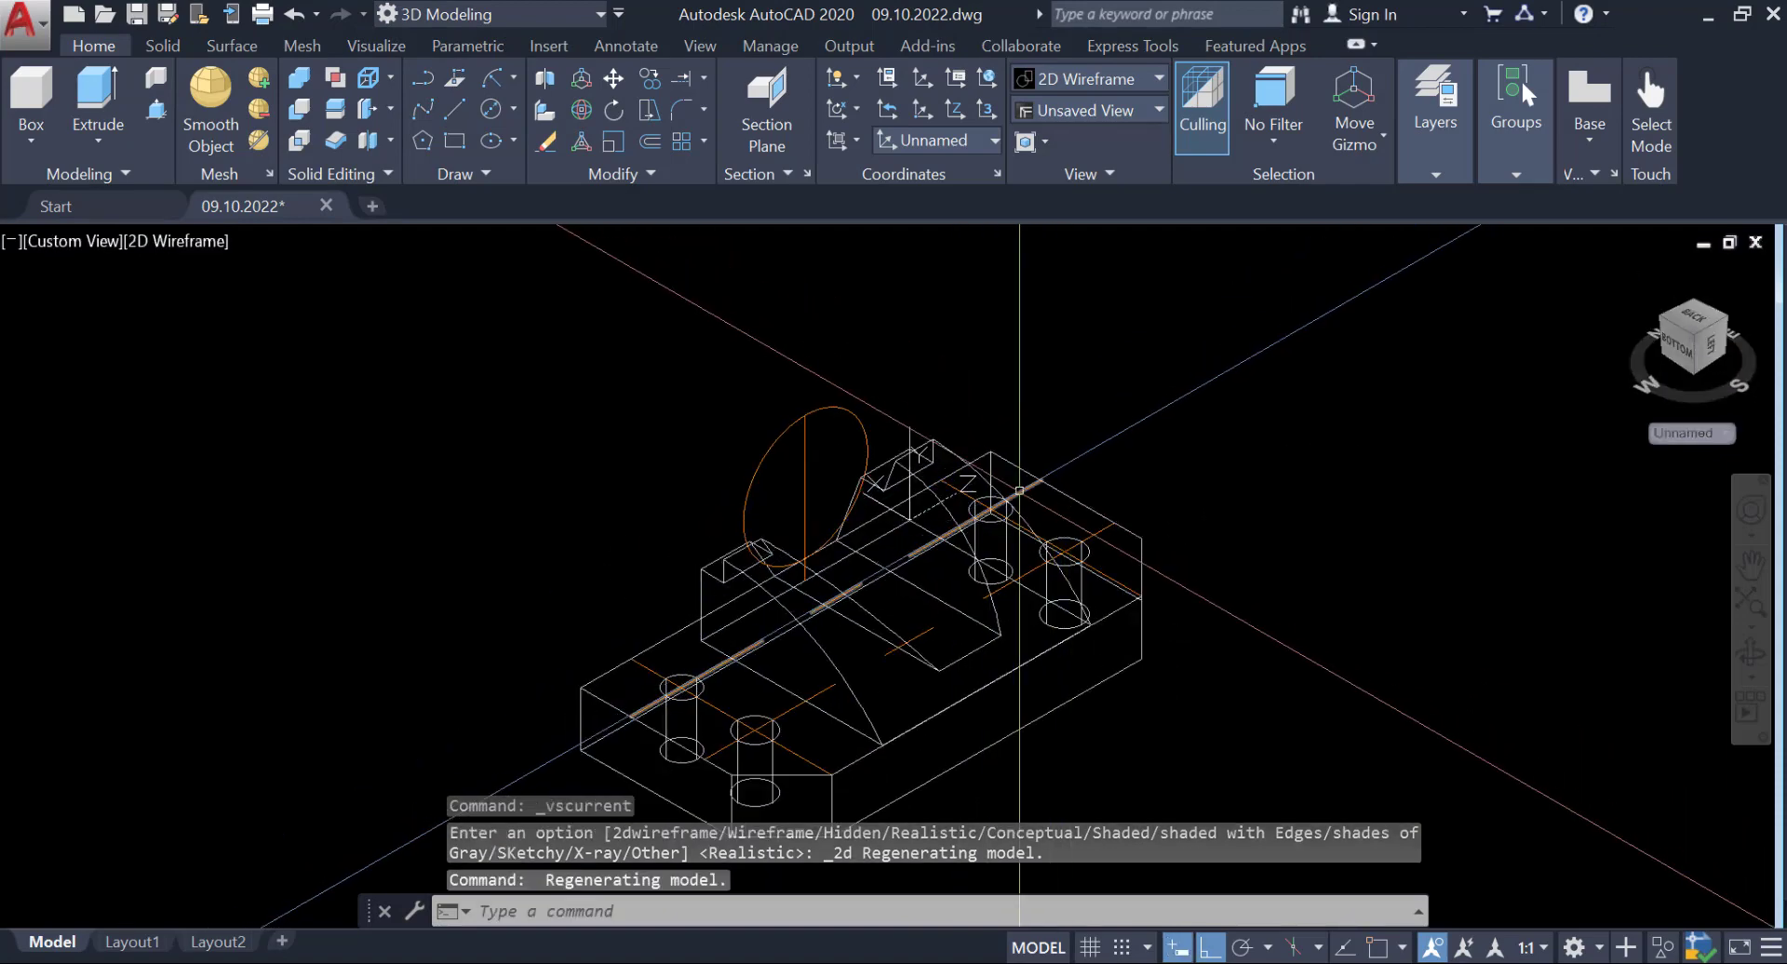
click(1019, 490)
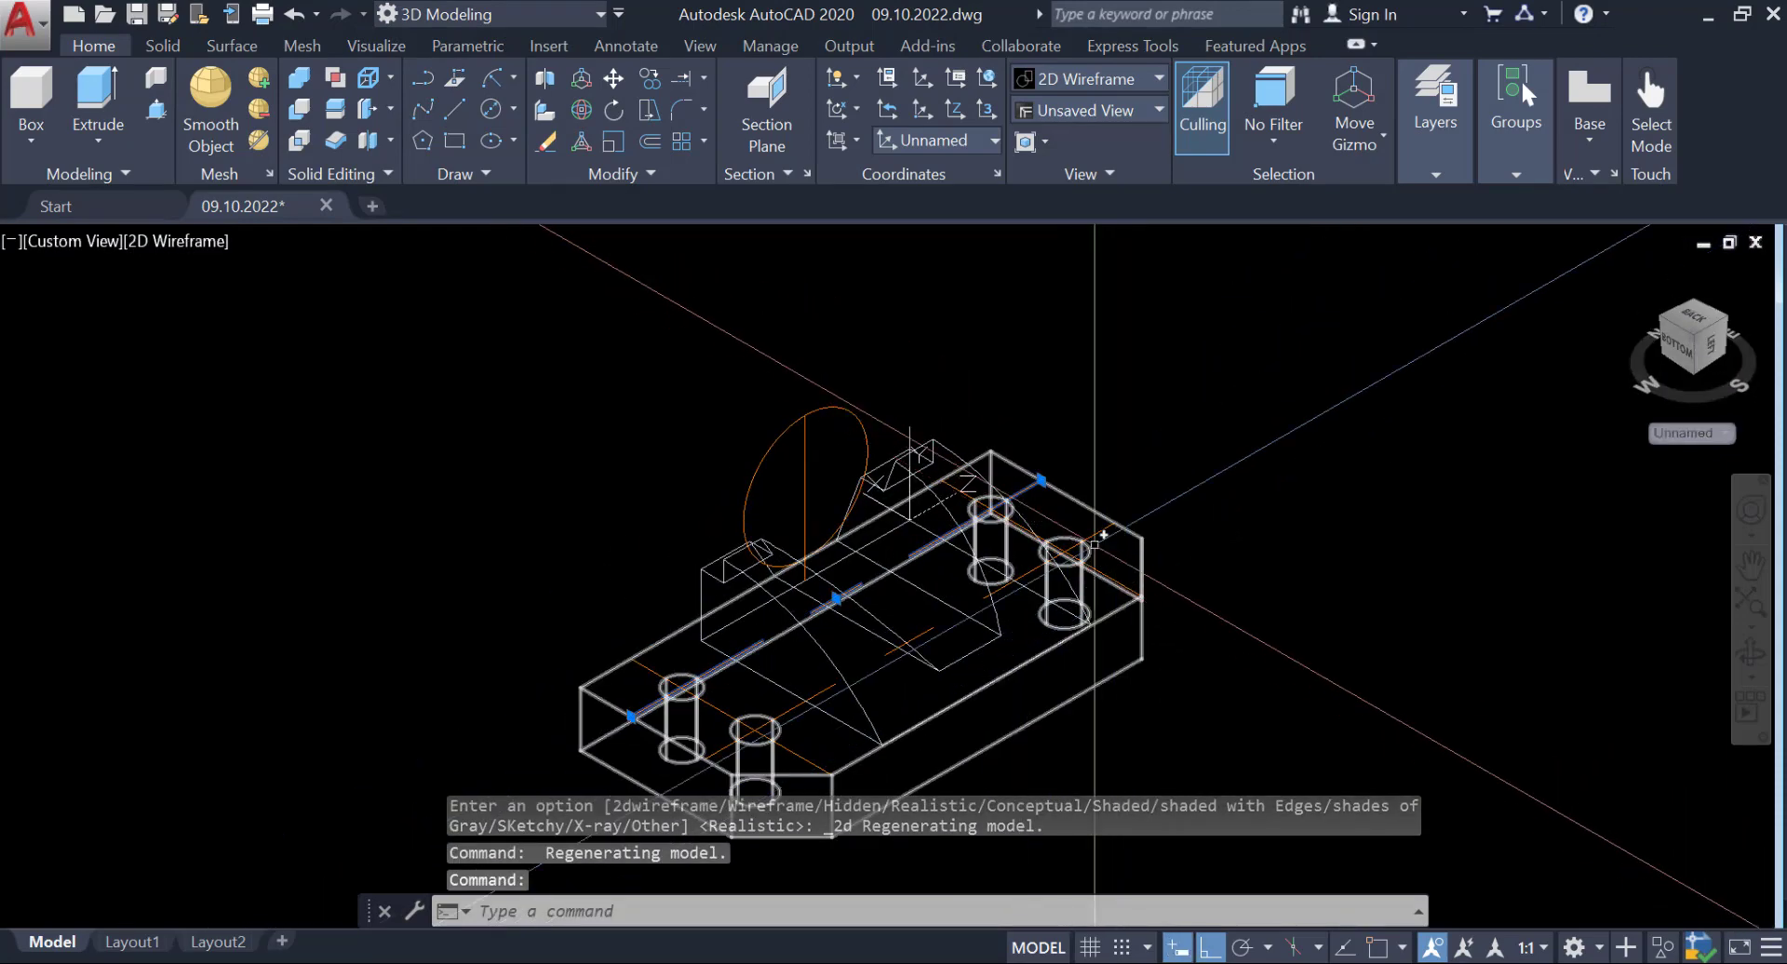
Hide the remaining construction lines, the guide ellipse and its vertical line.
click(1082, 540)
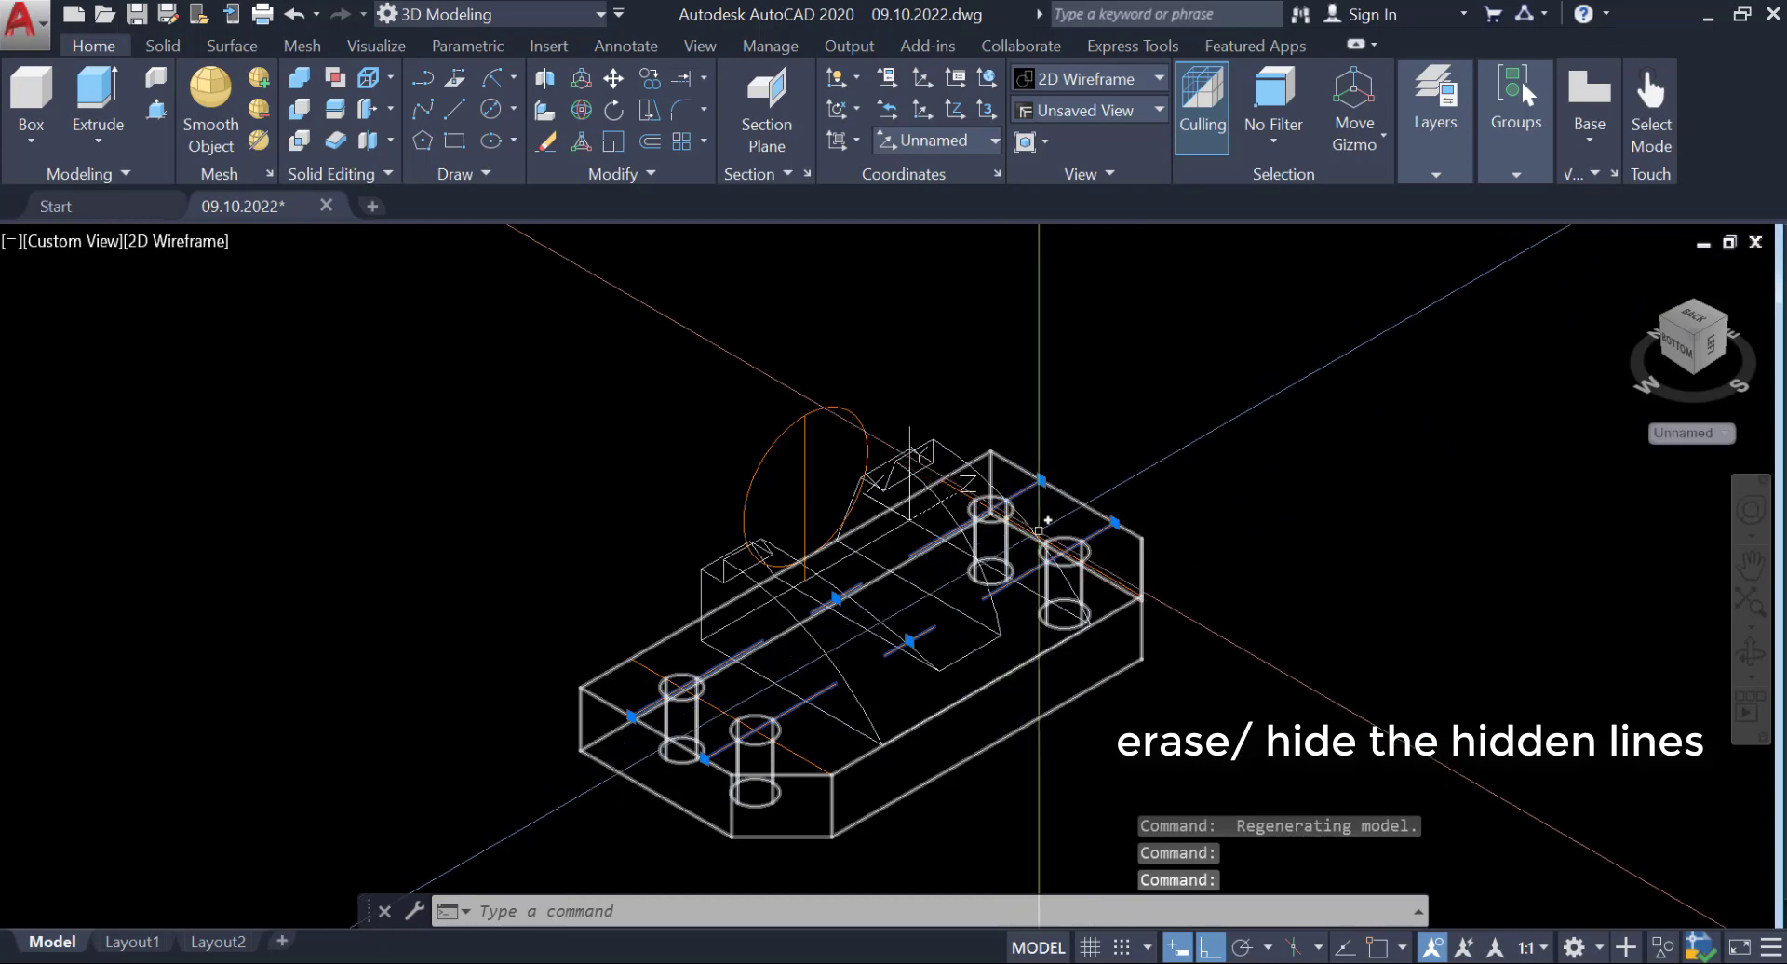
scroll(1112, 576, up, 6)
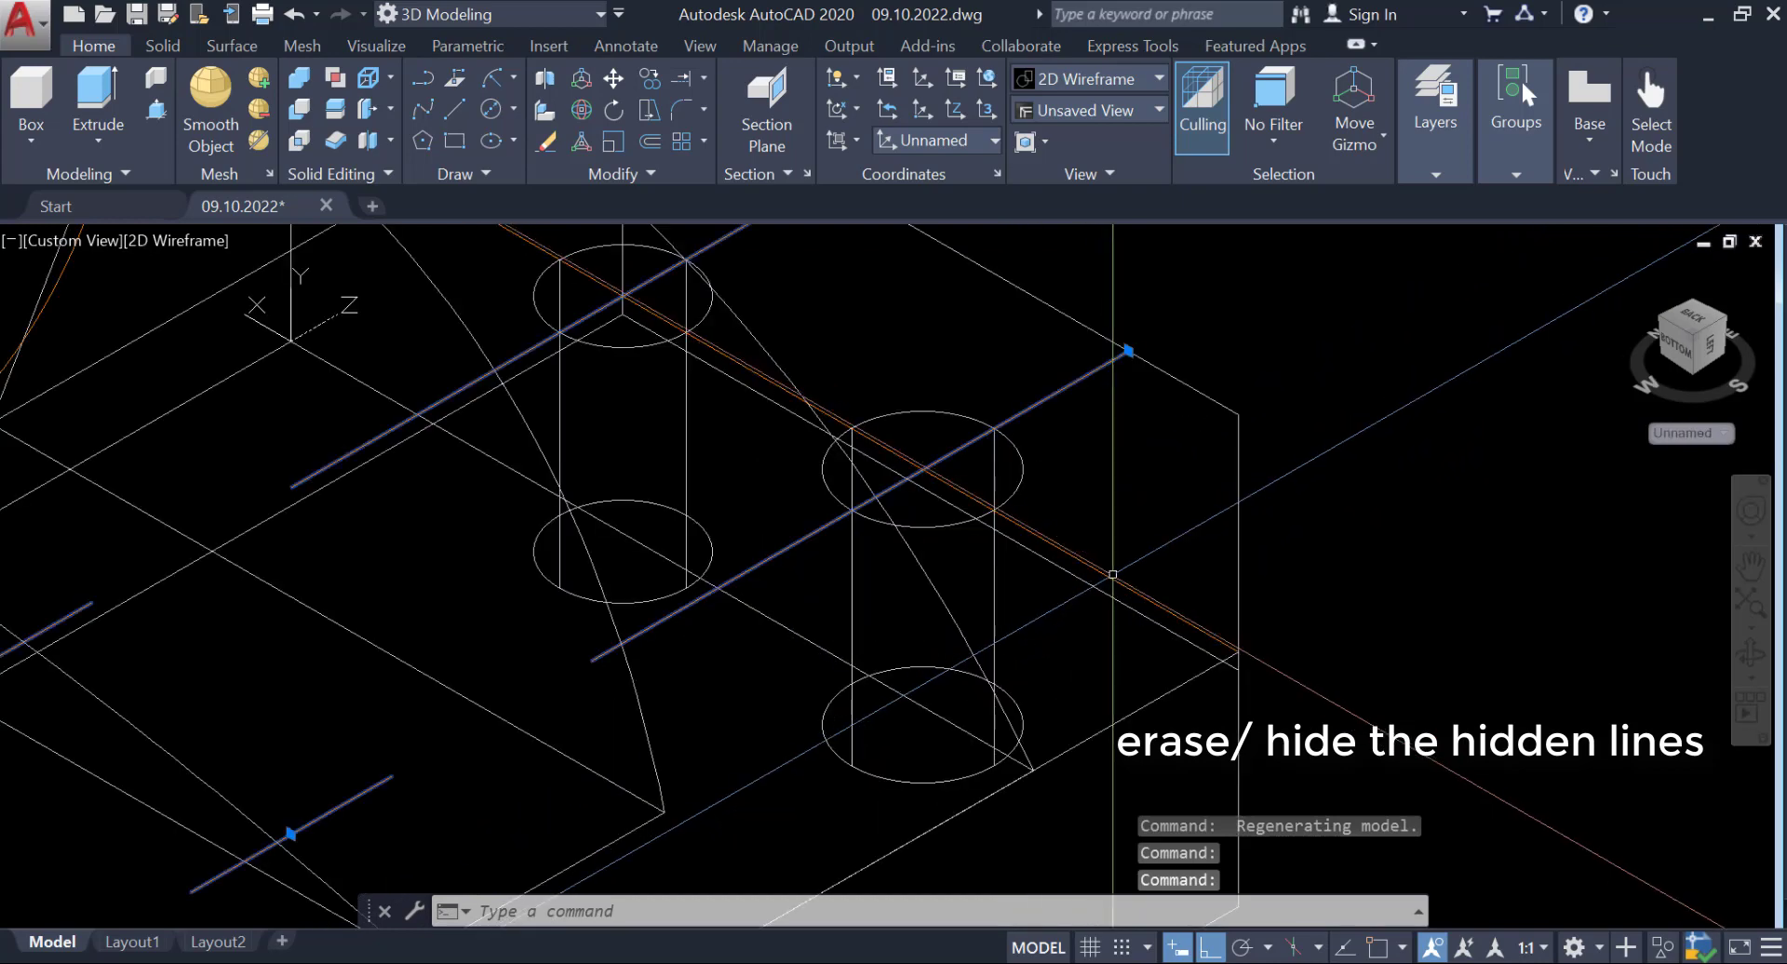
scroll(1112, 575, down, 5)
scroll(321, 681, down, 2)
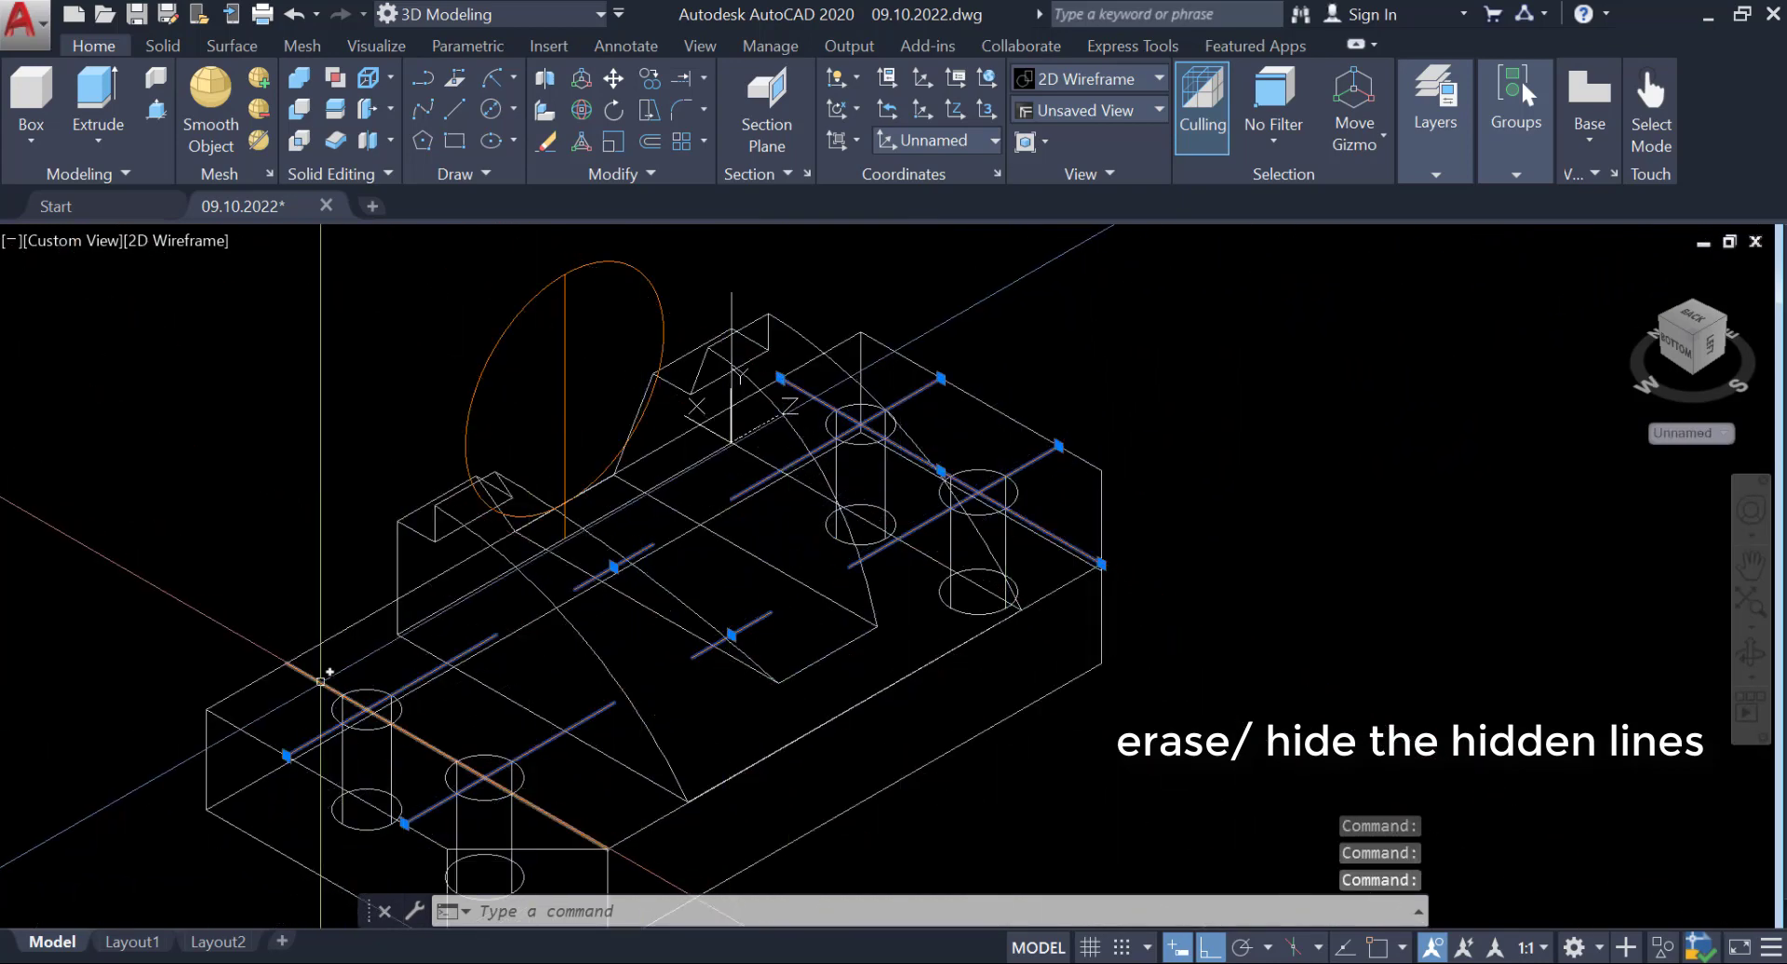
click(321, 681)
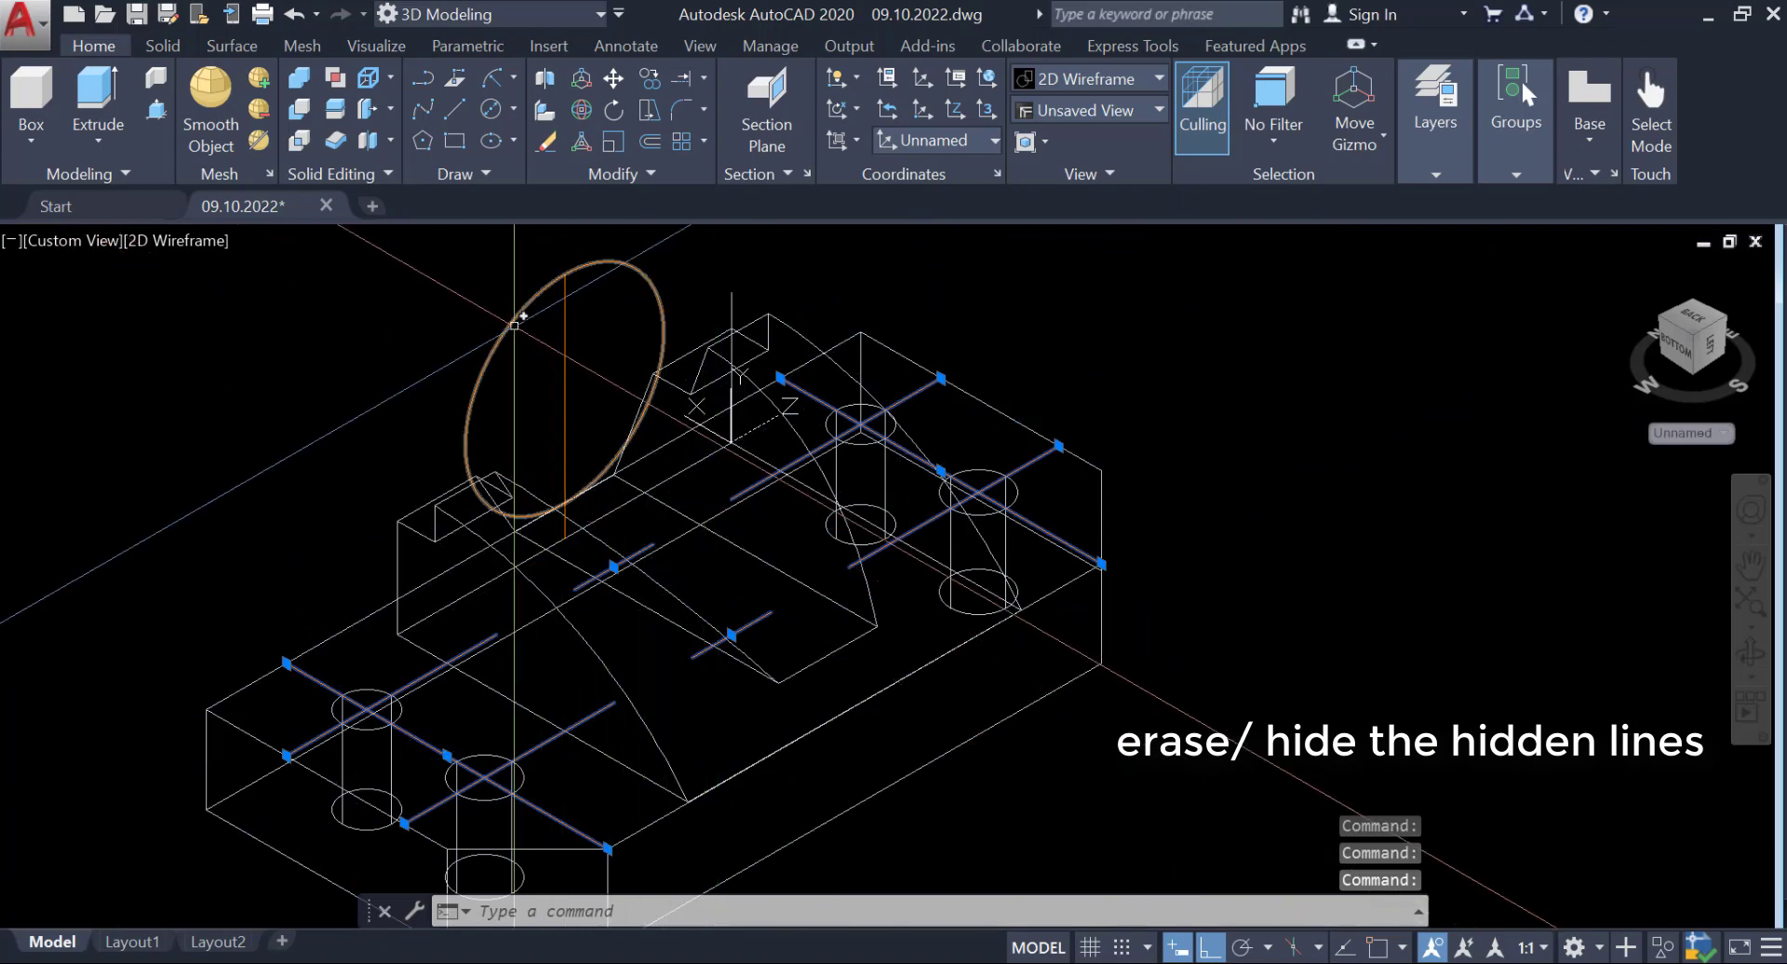
drag(527, 332, 348, 515)
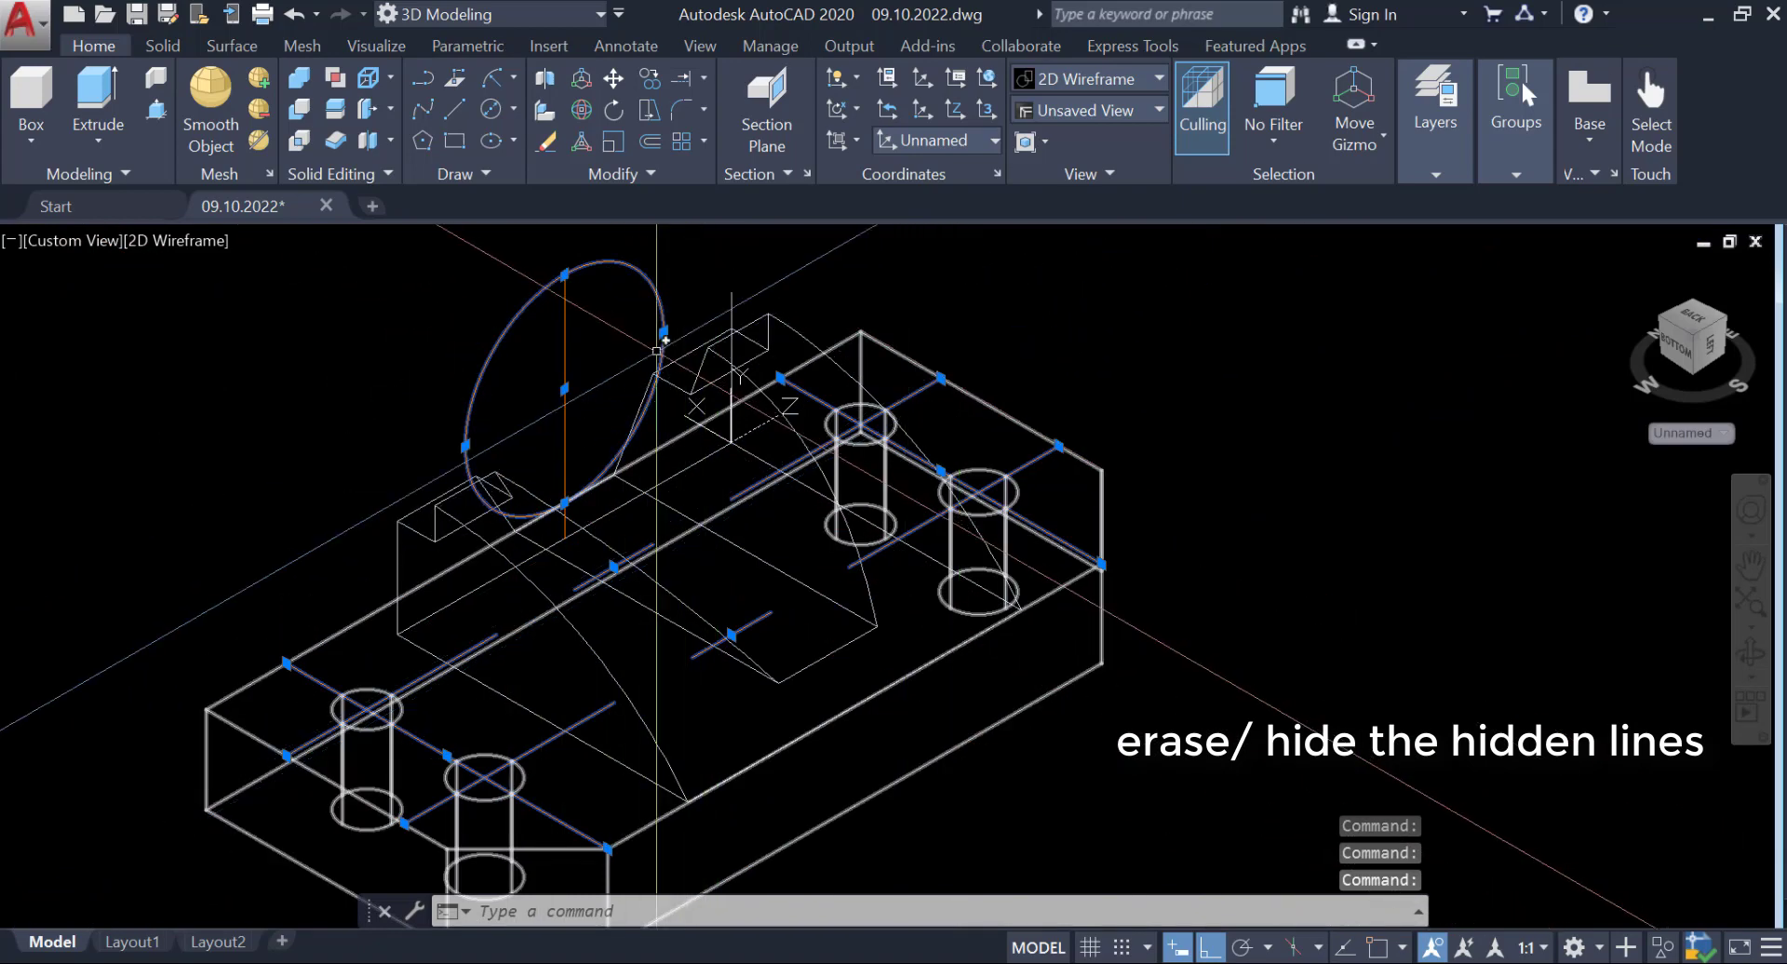
click(565, 428)
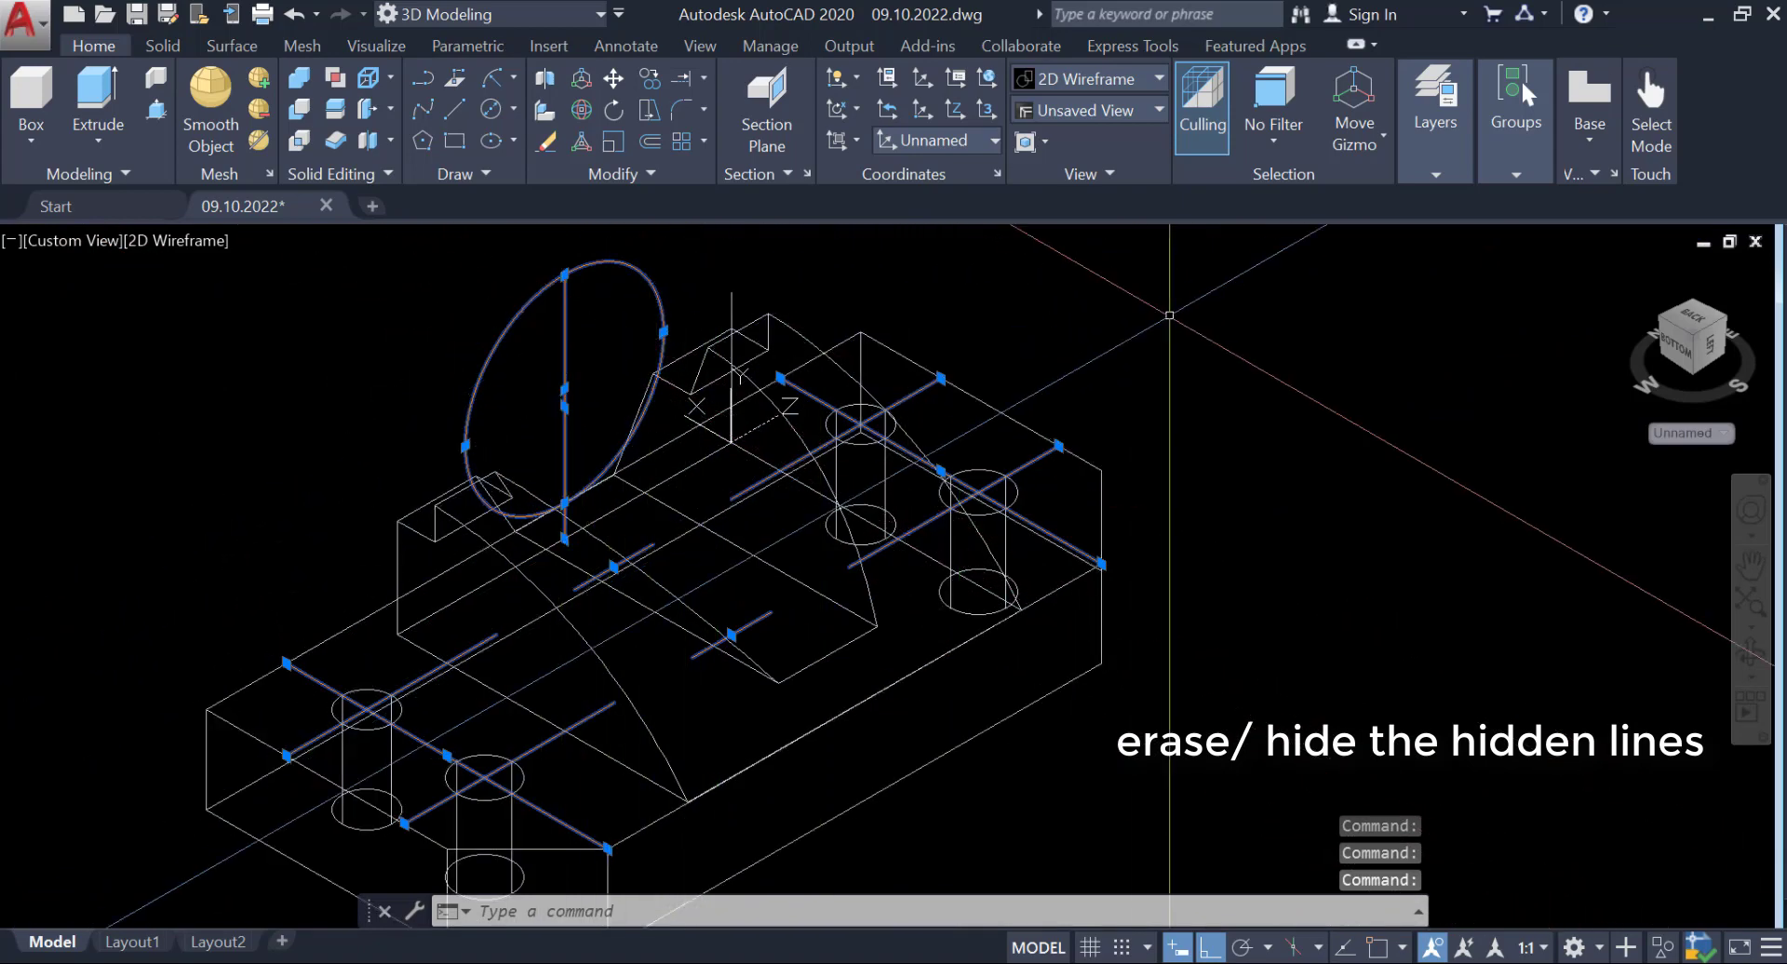
right_click(247, 426)
mouse_move(377, 536)
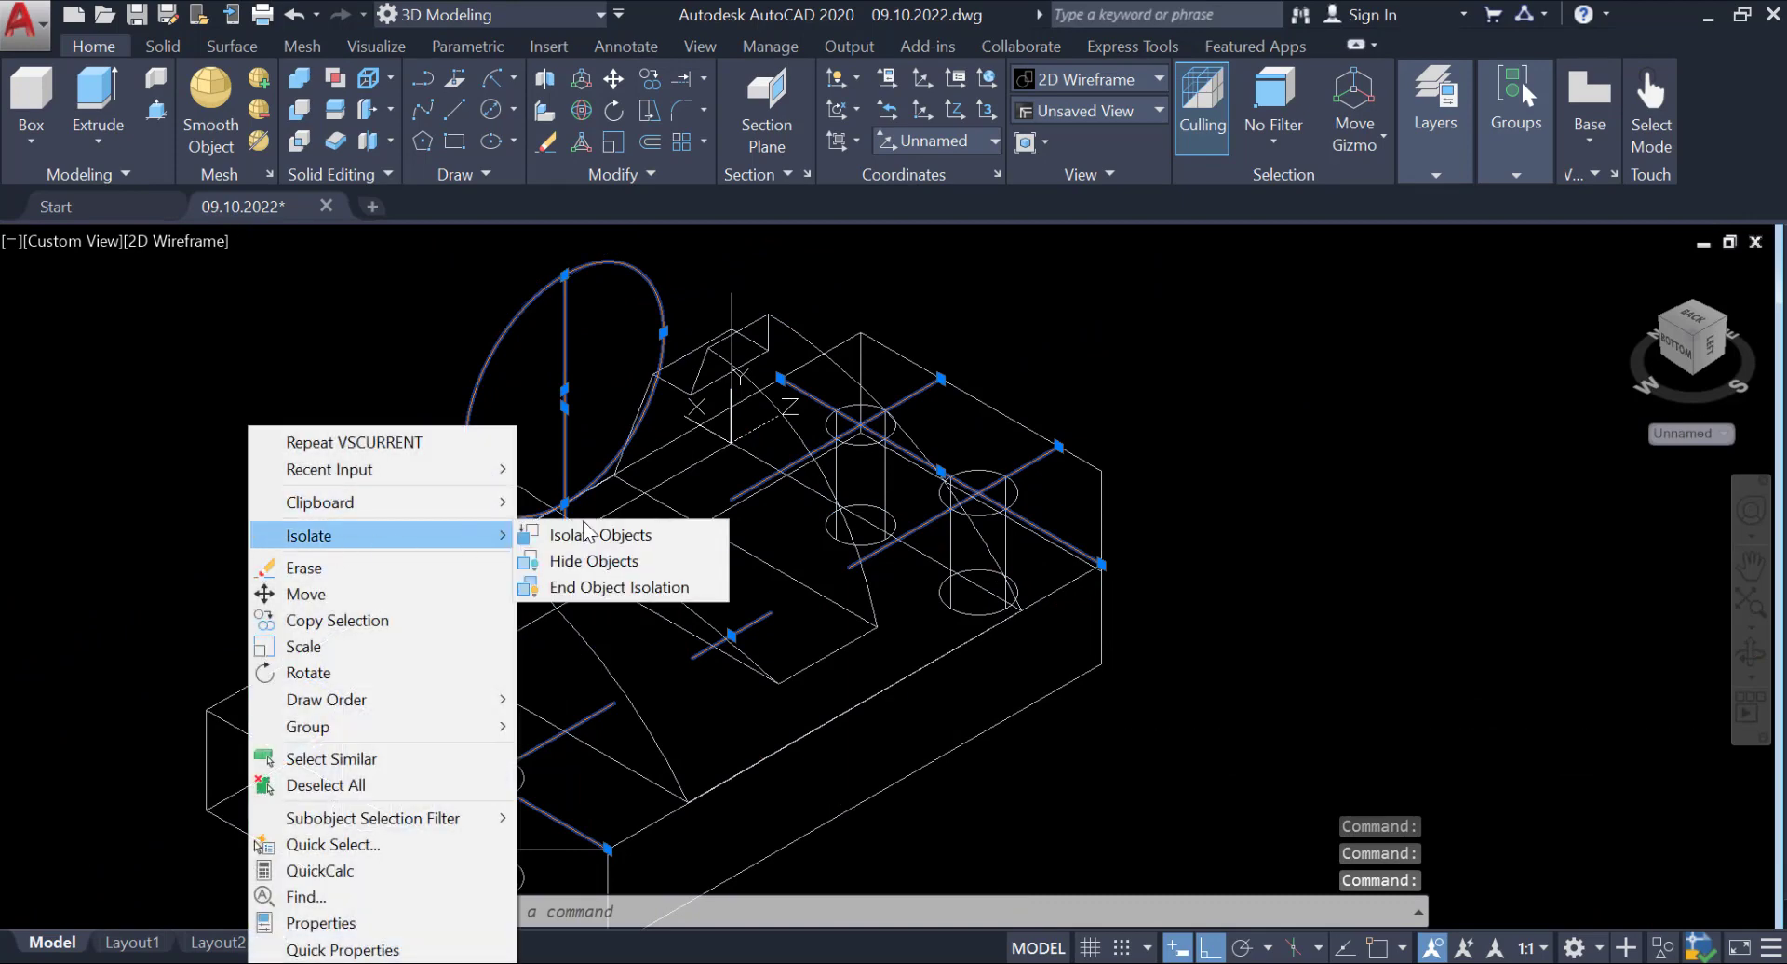
click(585, 561)
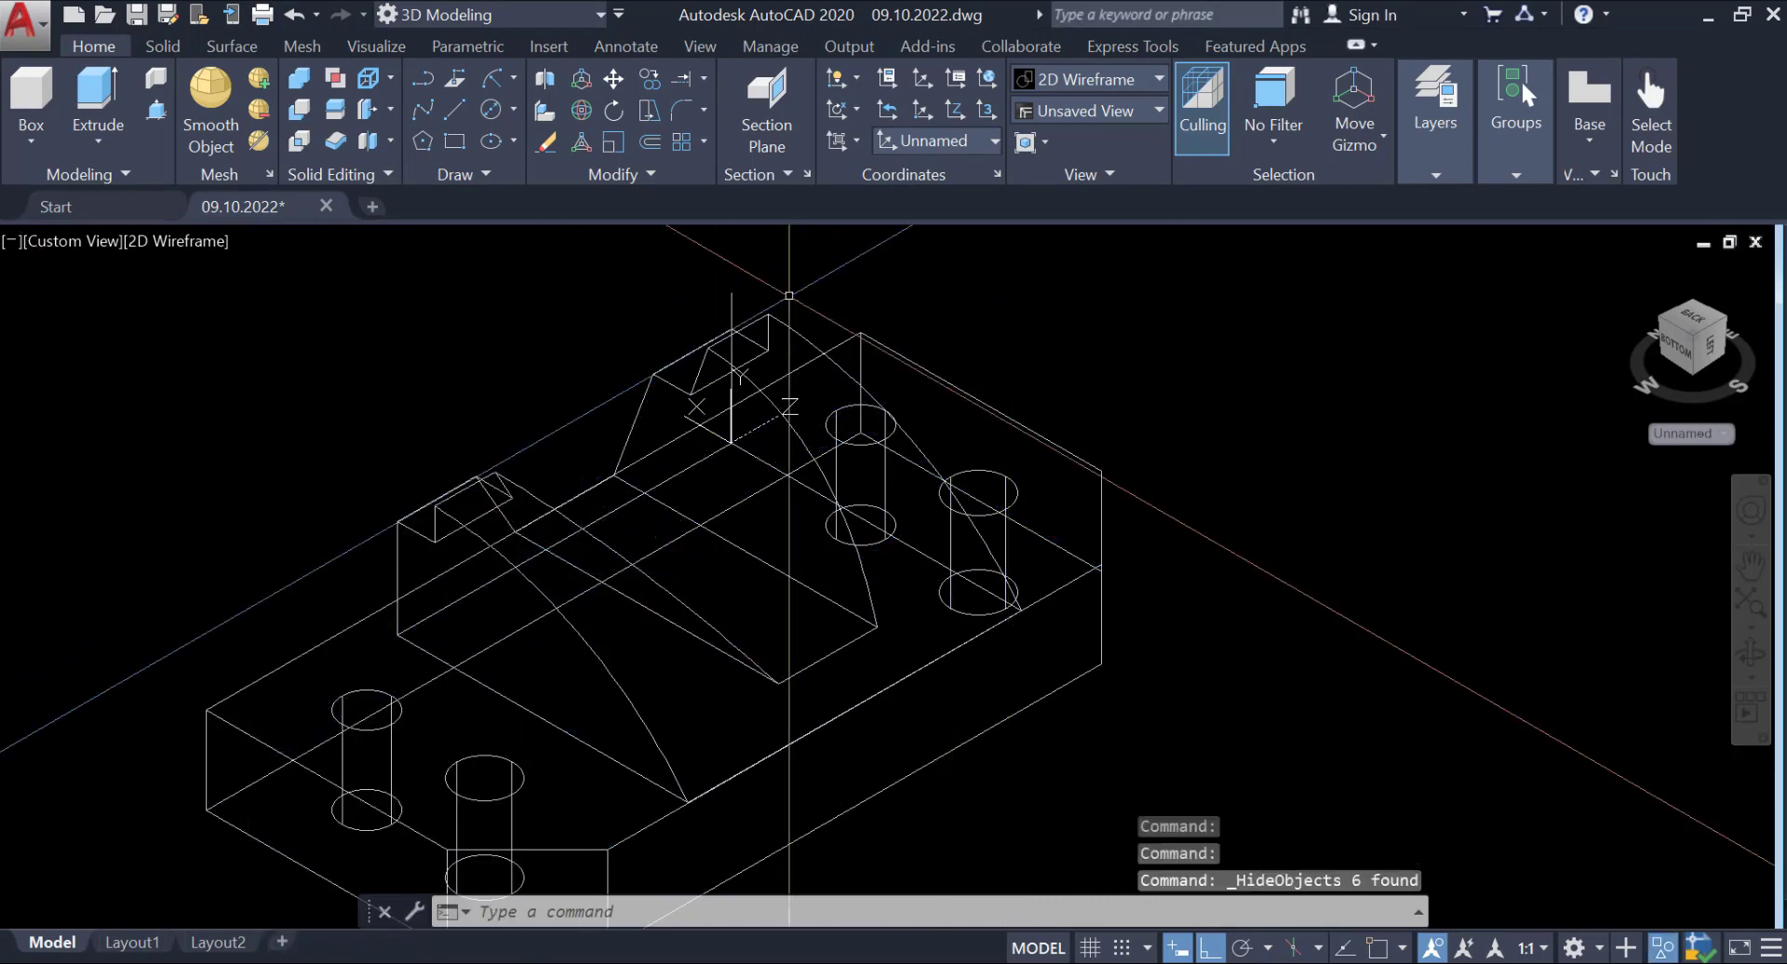
Erase the stray short vertical line and stop showing the UCS icon at the origin.
click(742, 321)
click(722, 298)
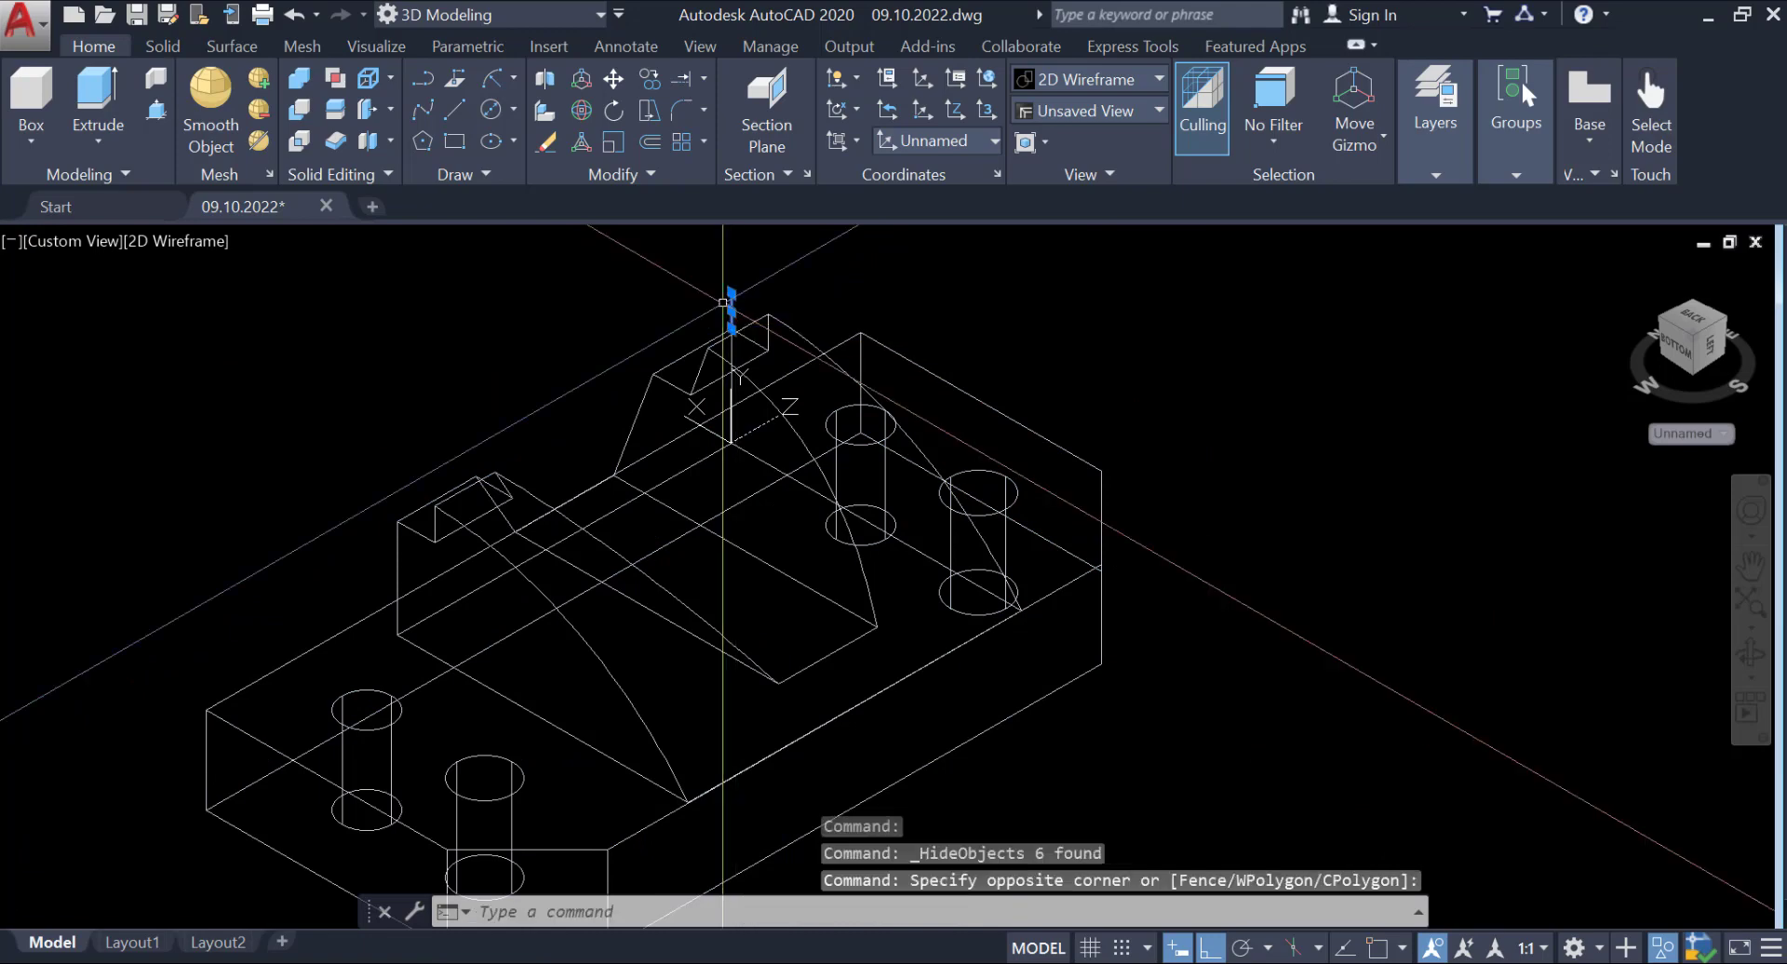
text(e)
key(Return)
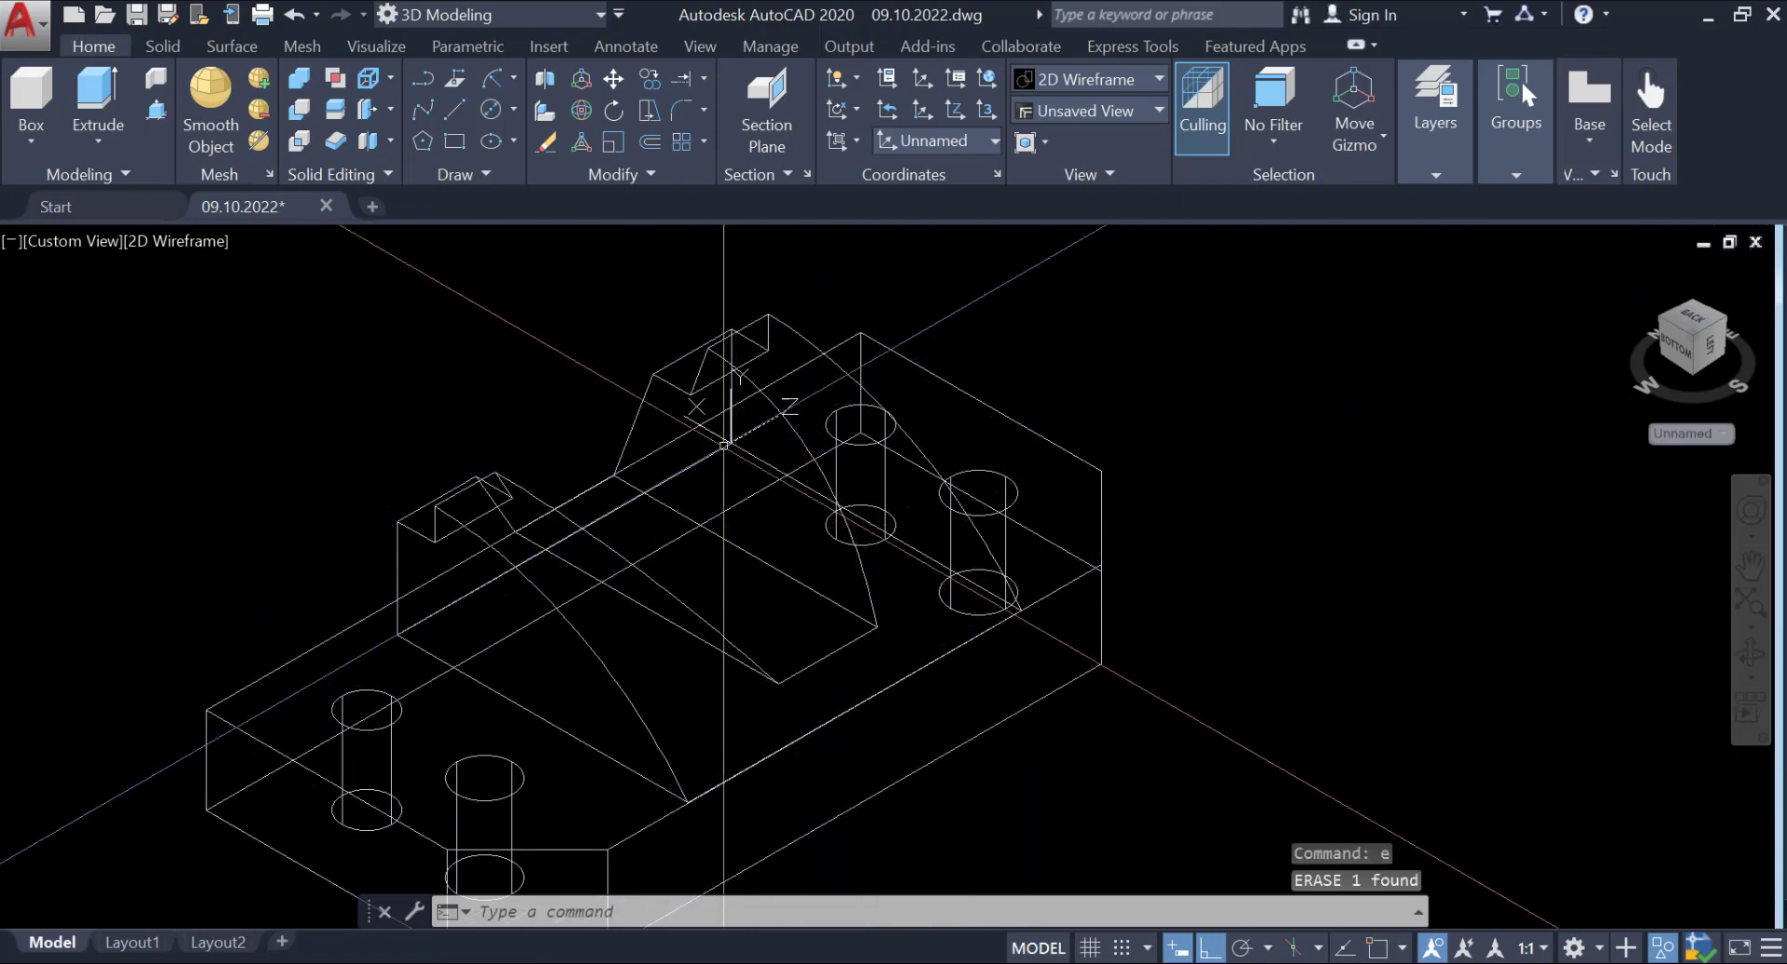
right_click(708, 430)
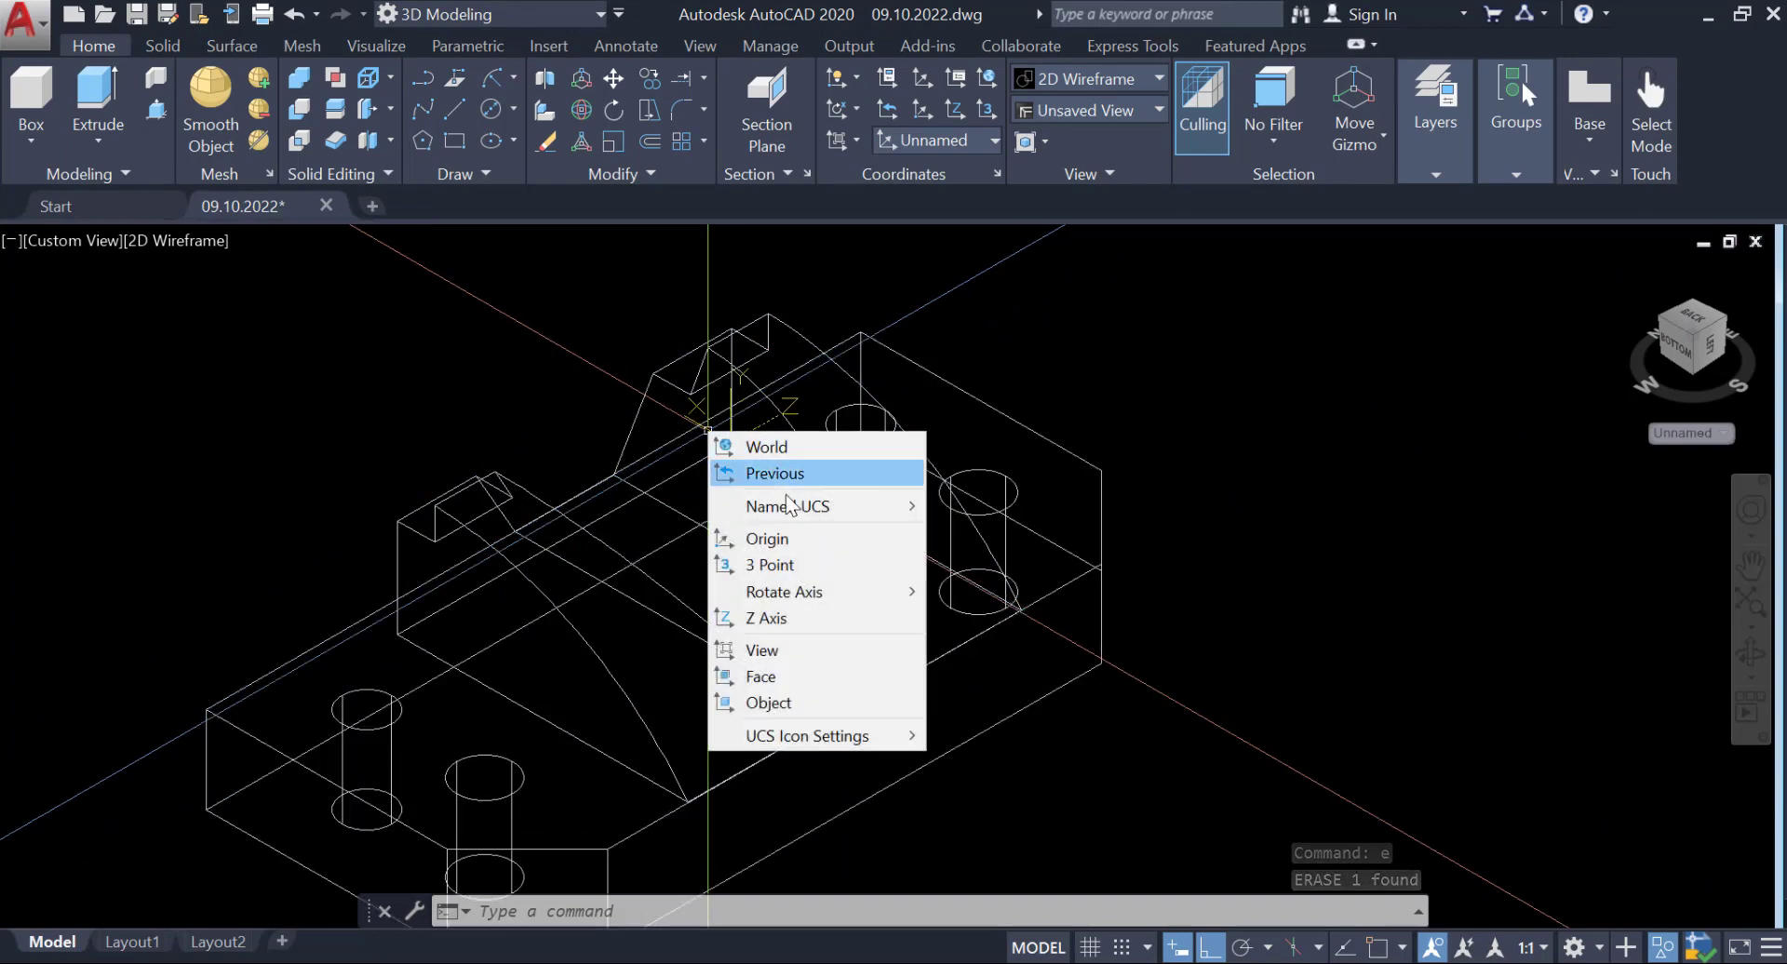
mouse_move(807, 735)
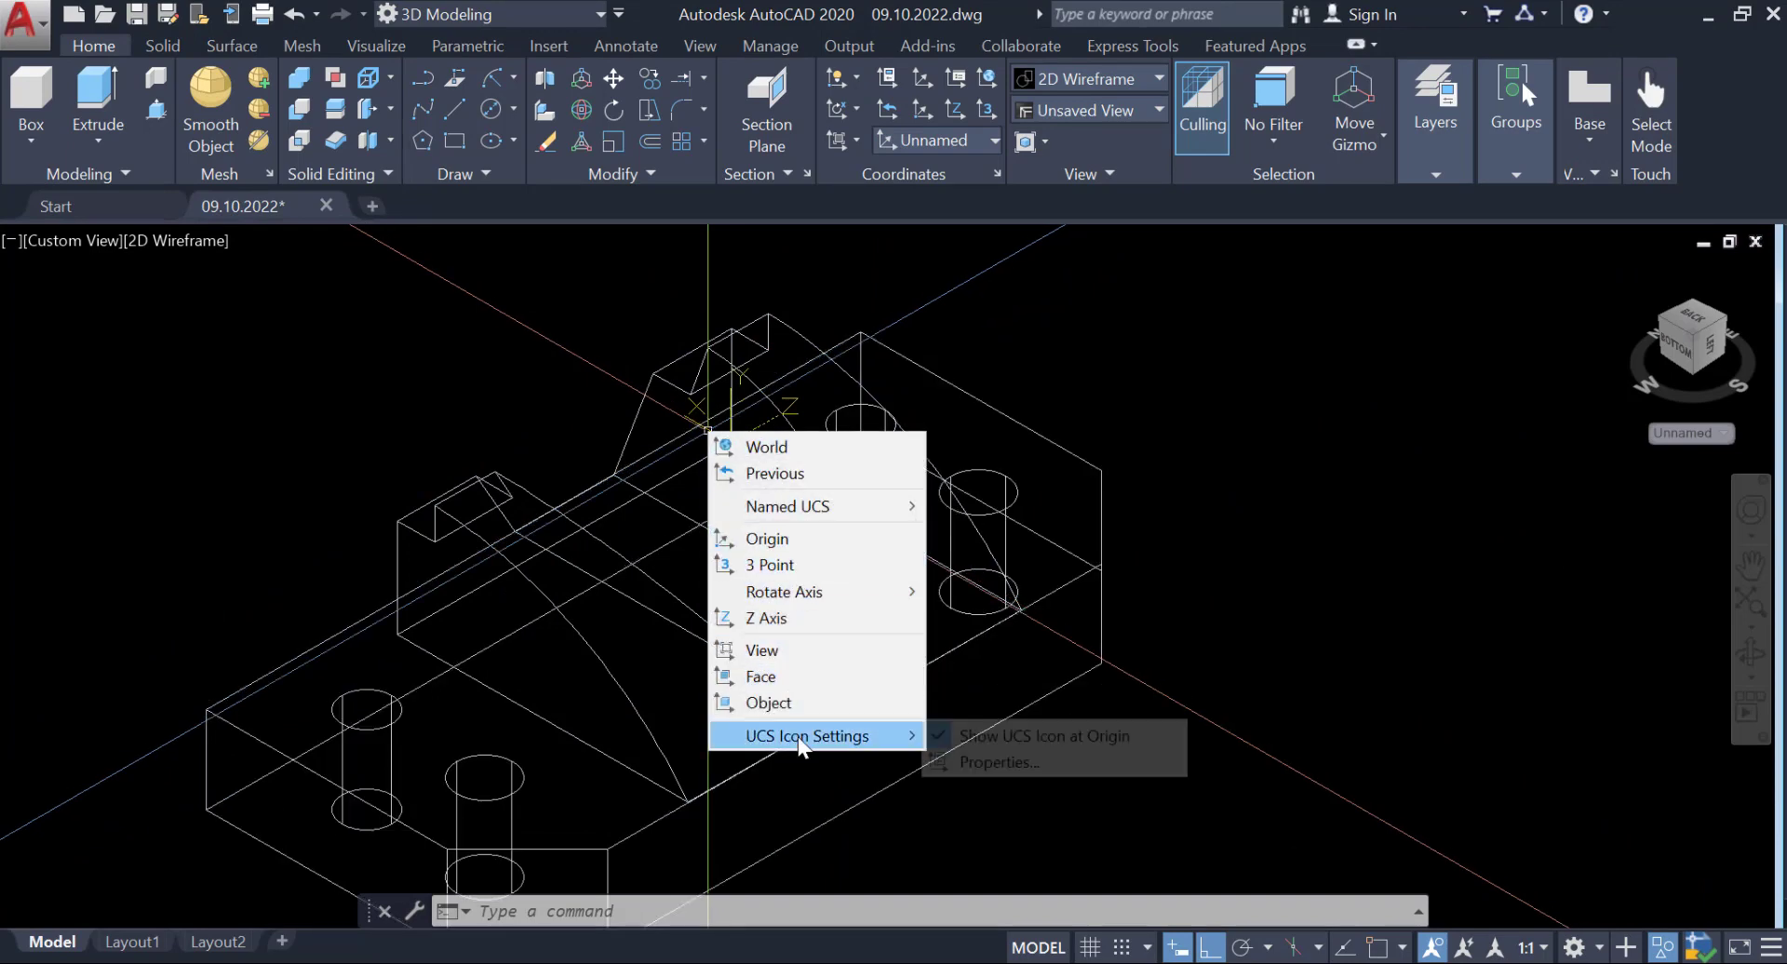
click(1033, 733)
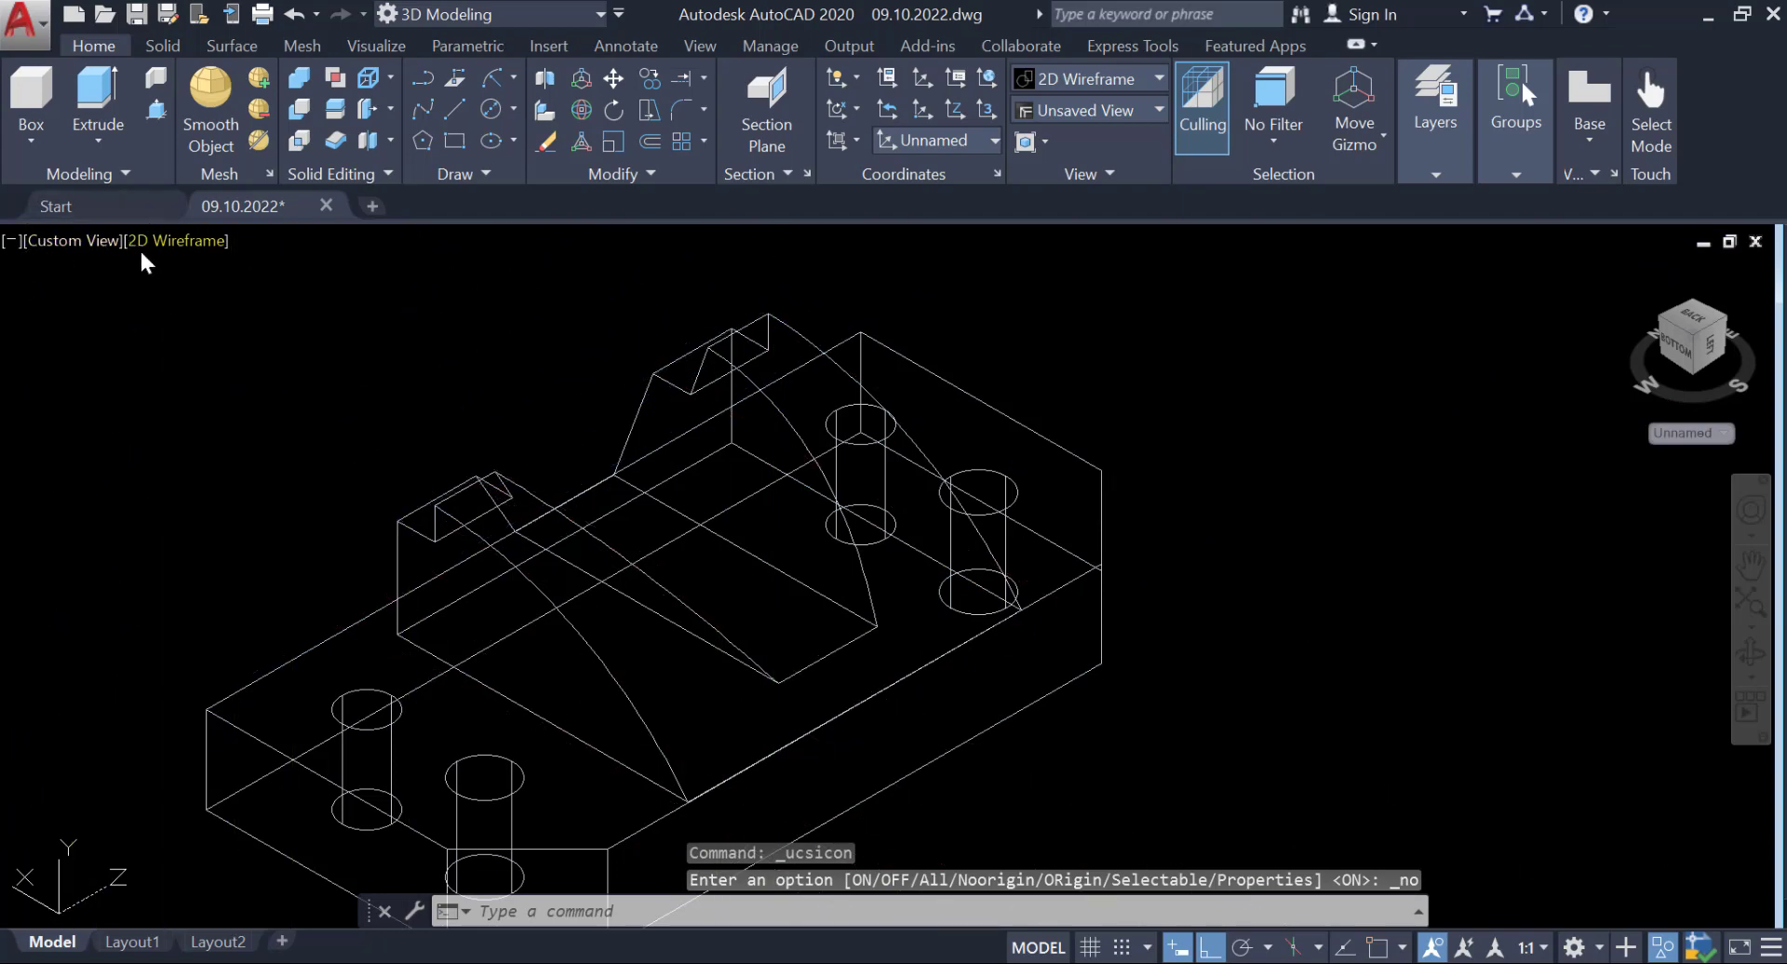
Shade the solid in Realistic visual style and orbit it to another angle.
click(167, 242)
click(196, 380)
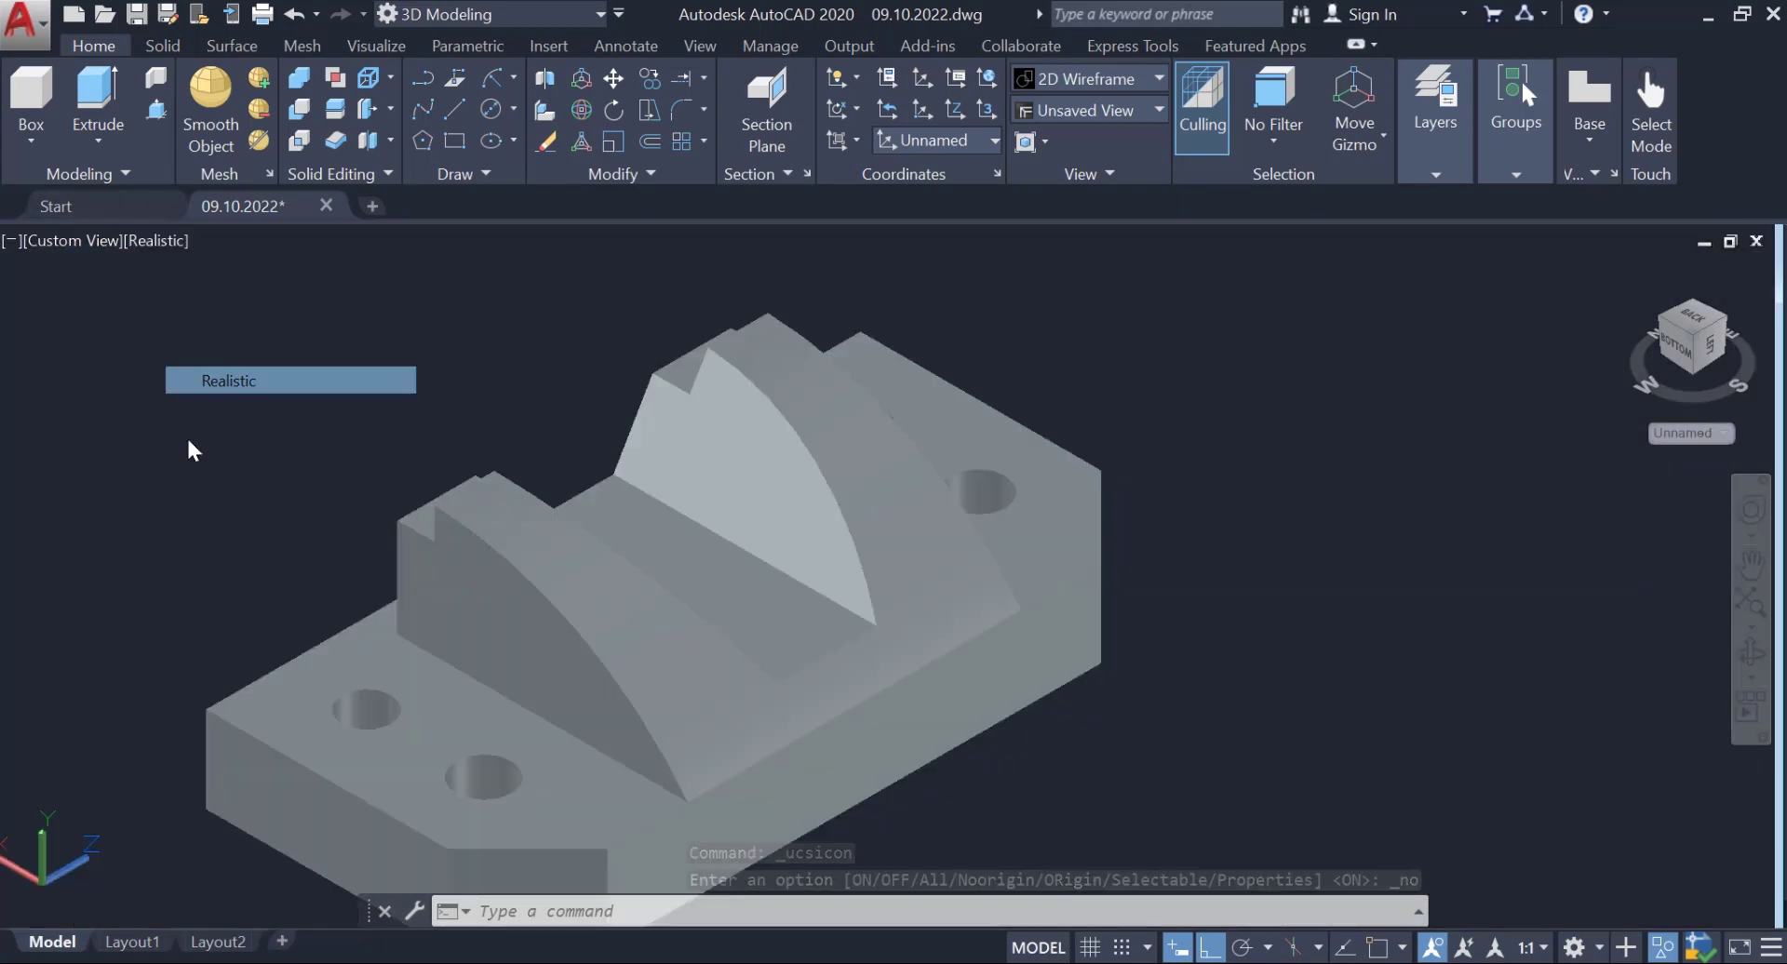
click(1748, 663)
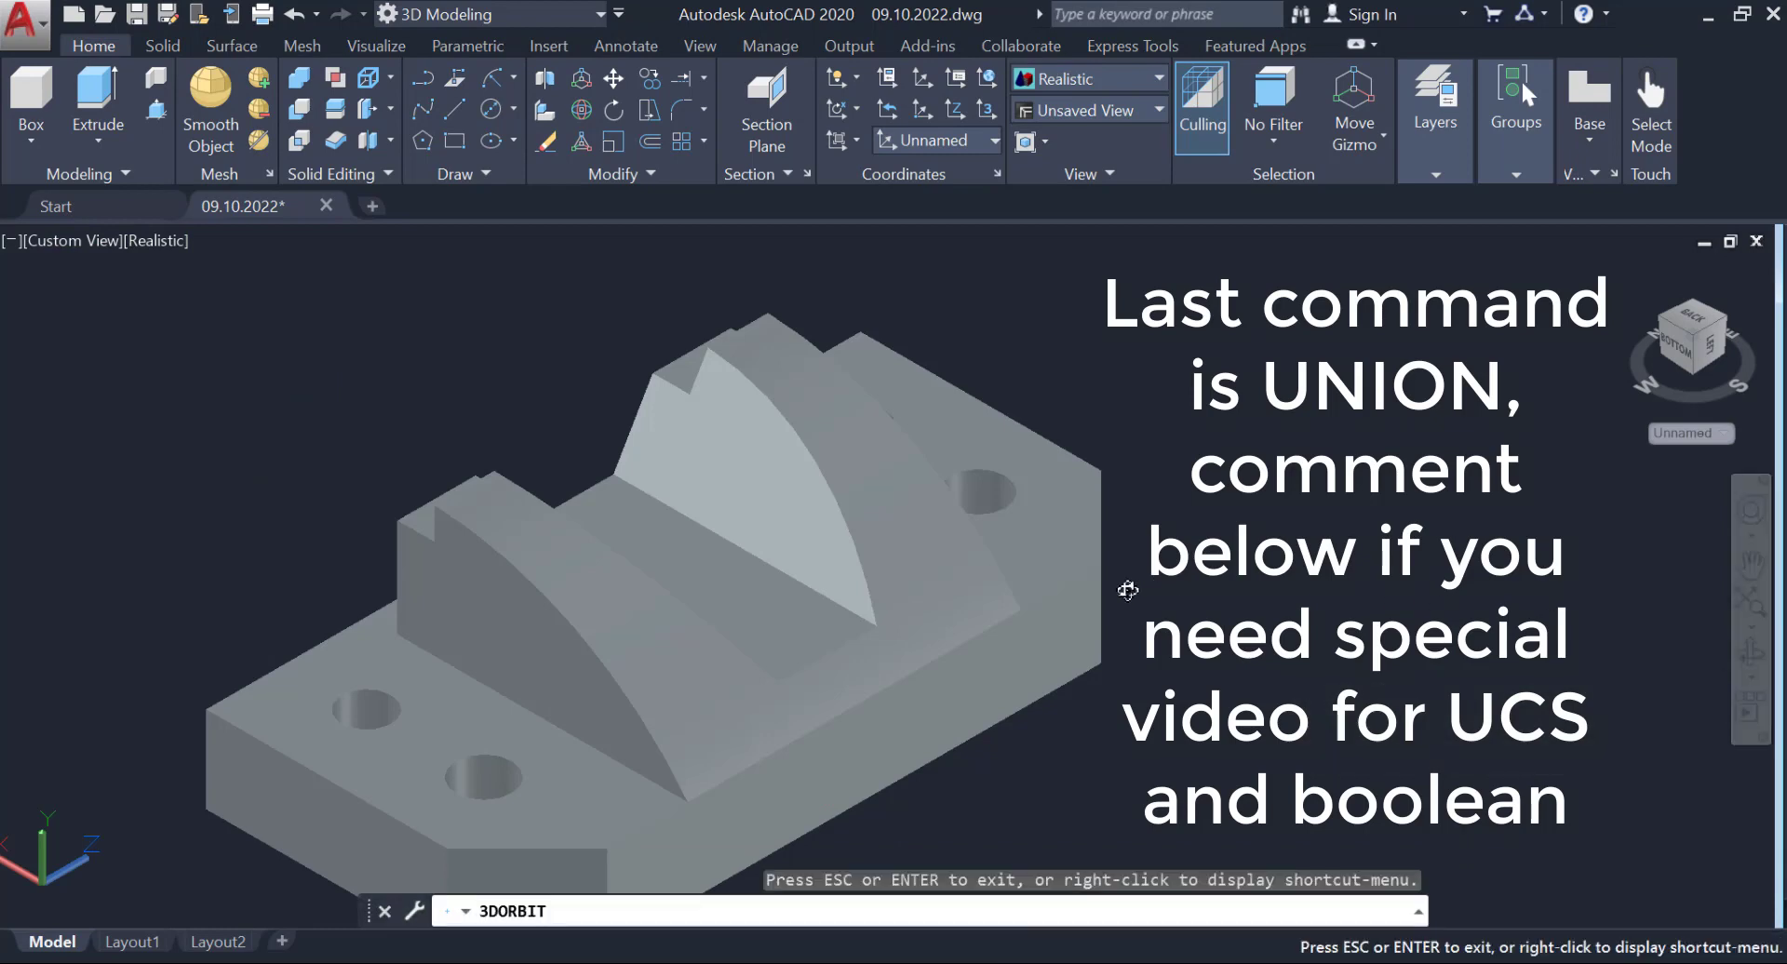
mouse_move(1129, 590)
mouse_down()
mouse_move(766, 368)
mouse_move(650, 543)
mouse_move(817, 677)
mouse_move(797, 746)
mouse_up()
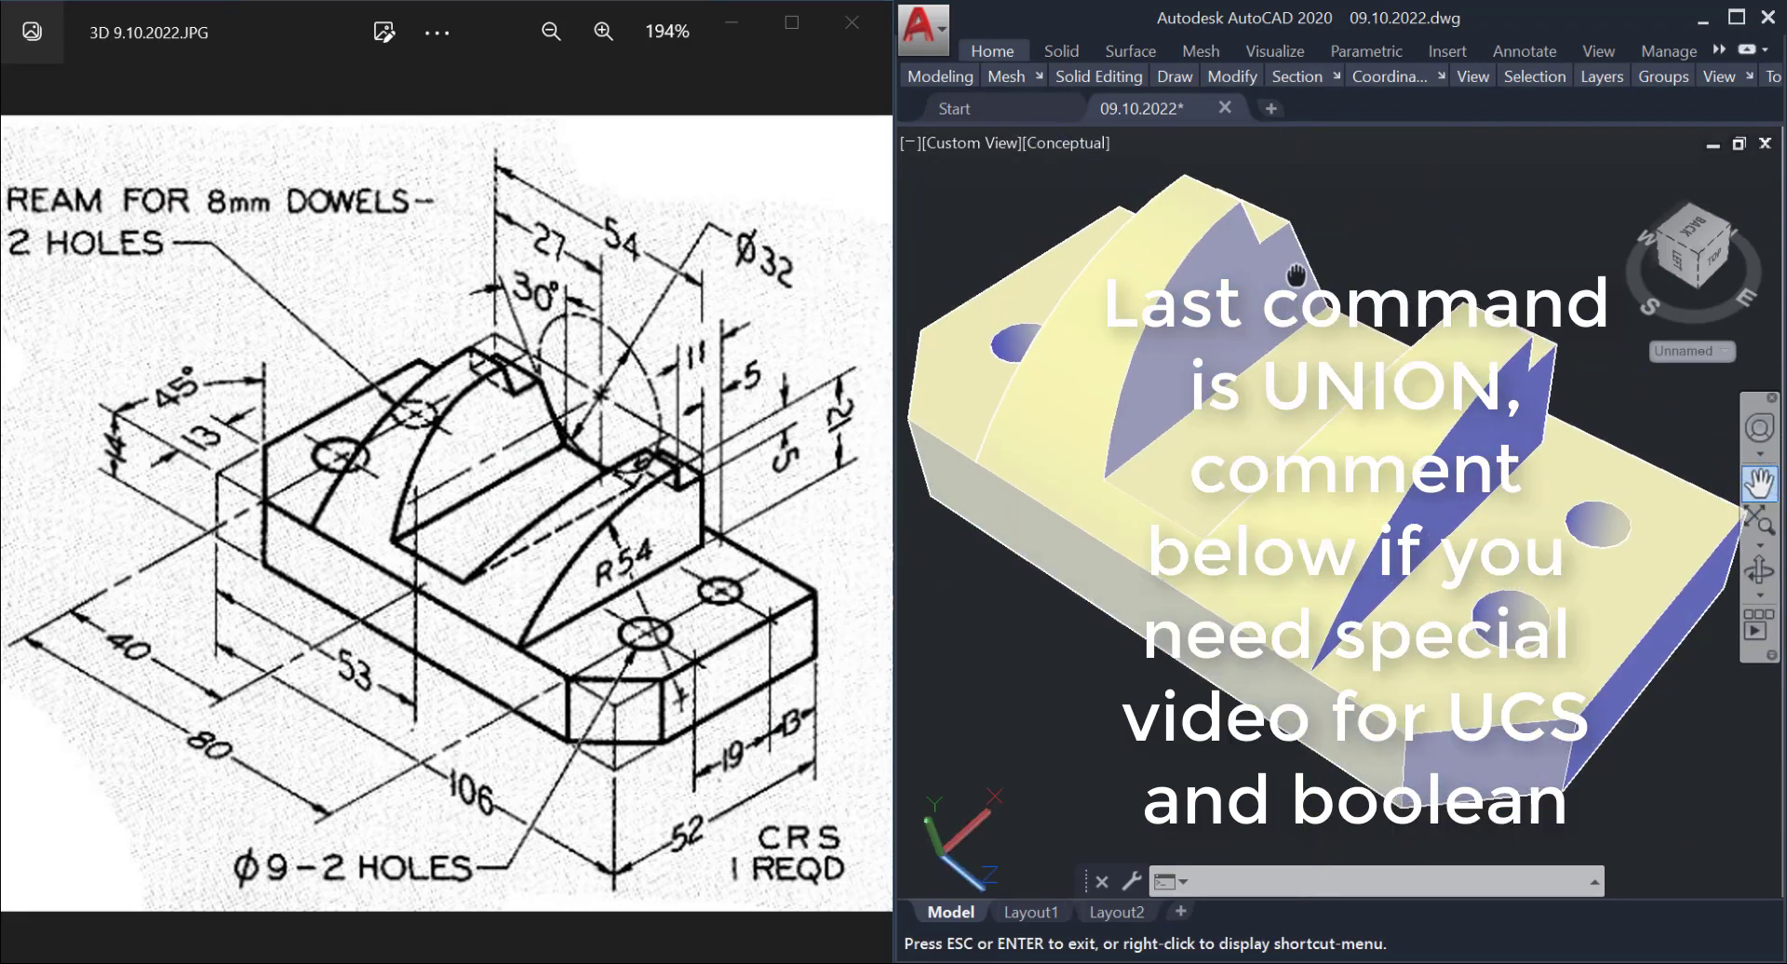
Orbit and pan the model to match the reference drawing's viewing angle.
key(Escape)
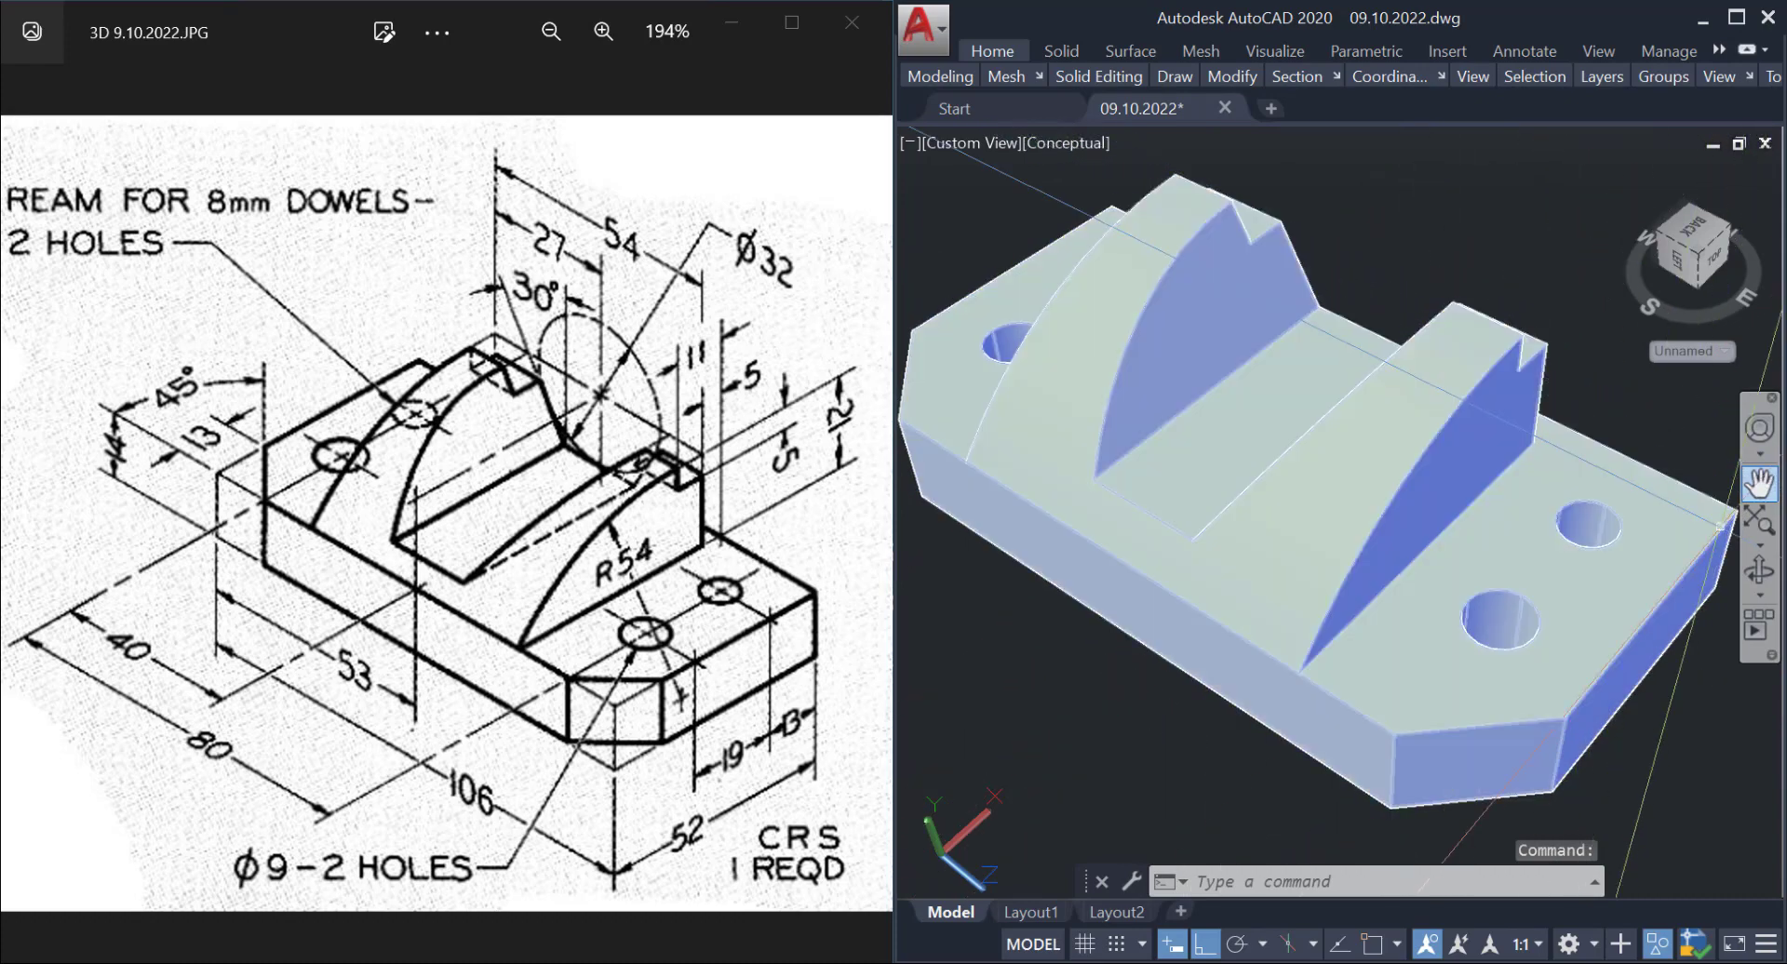
click(1760, 571)
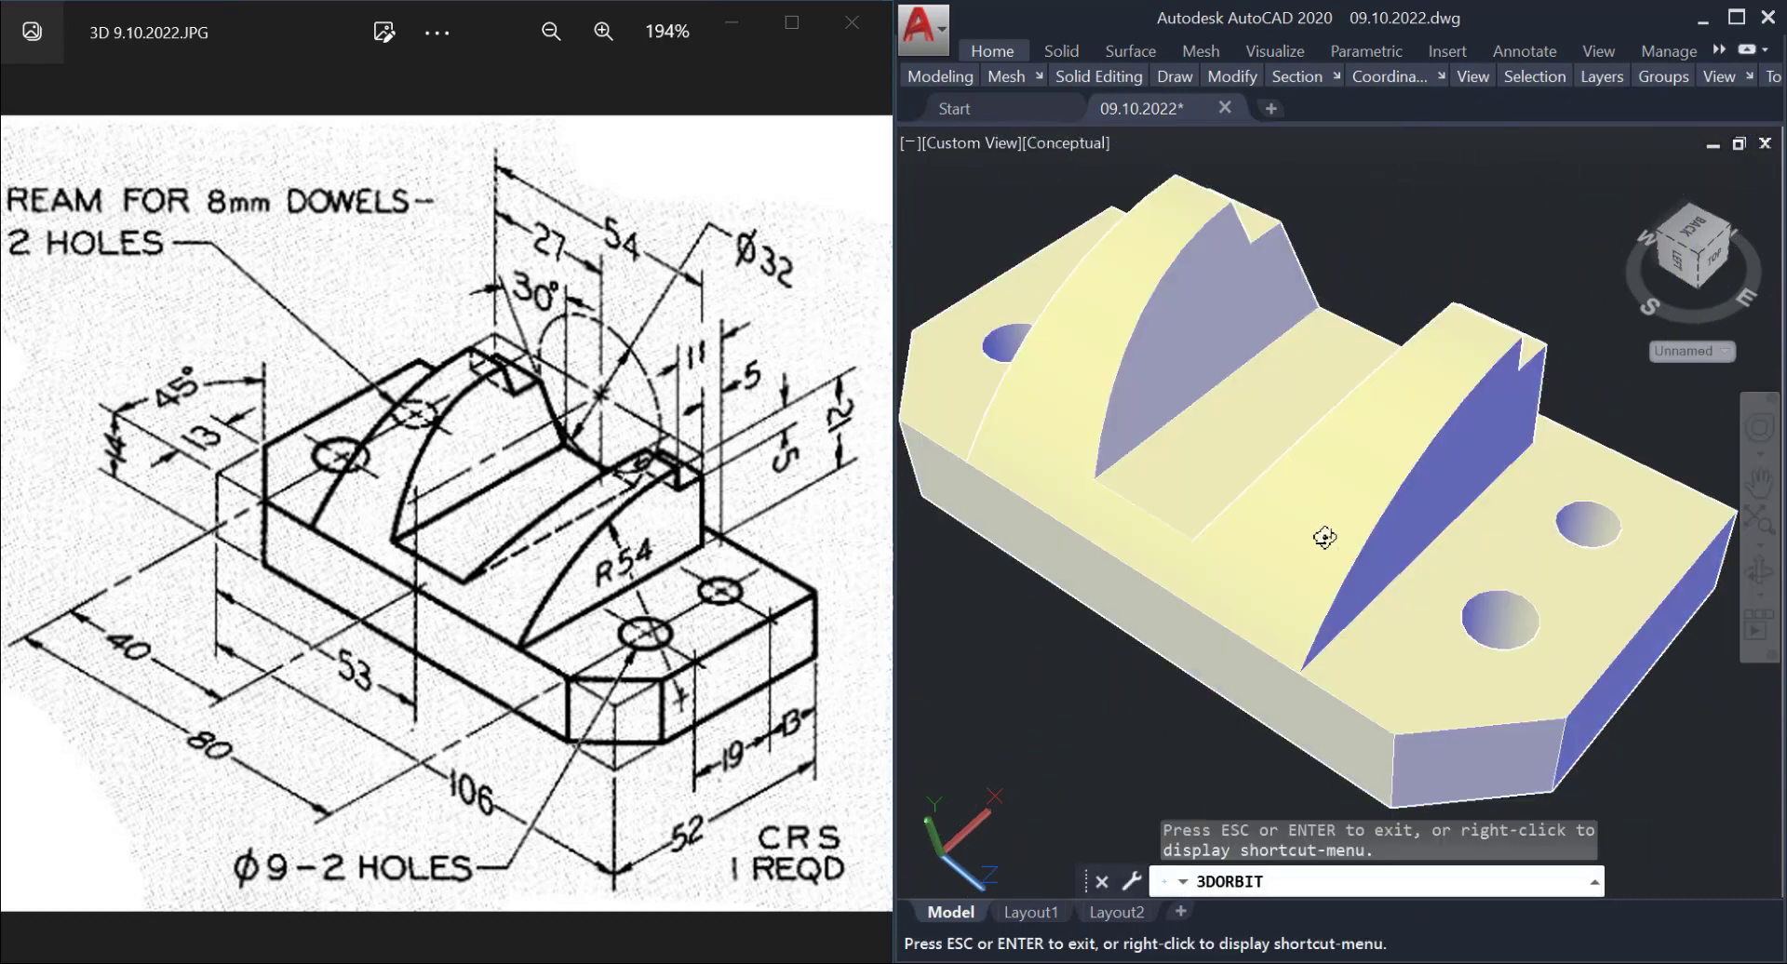
drag(1326, 537, 1331, 537)
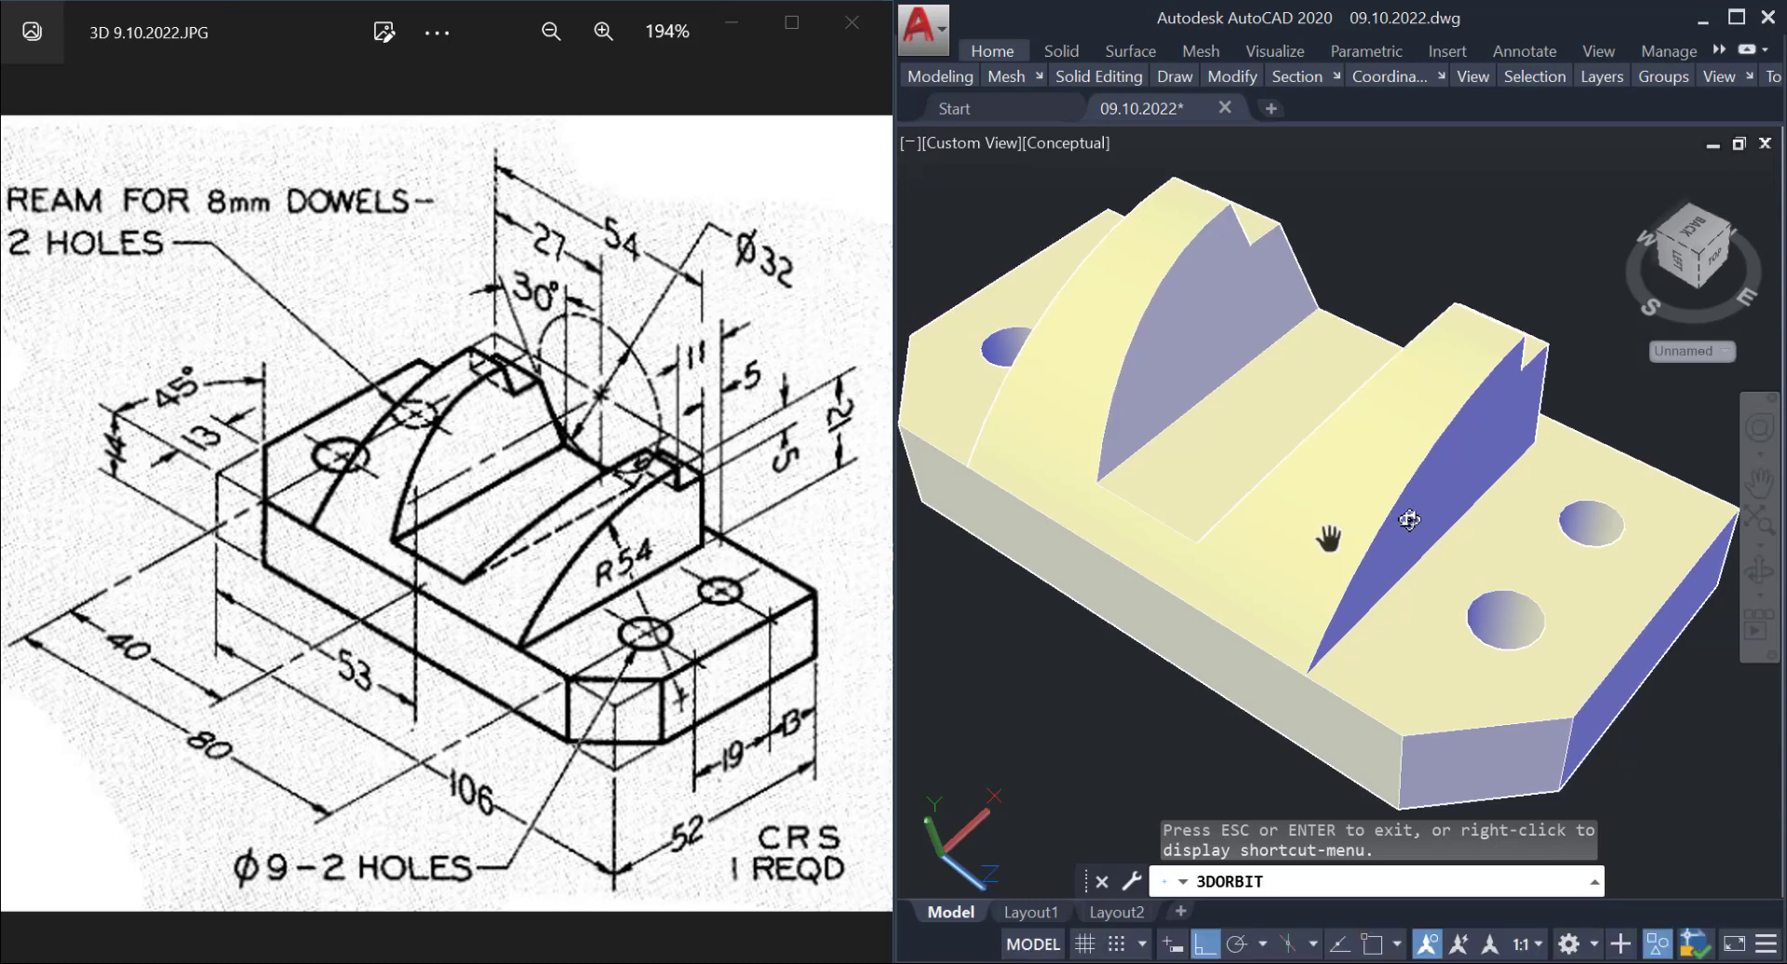
drag(1401, 514, 1368, 523)
mouse_move(1322, 553)
middle_down()
mouse_move(1374, 532)
mouse_move(1358, 531)
middle_up()
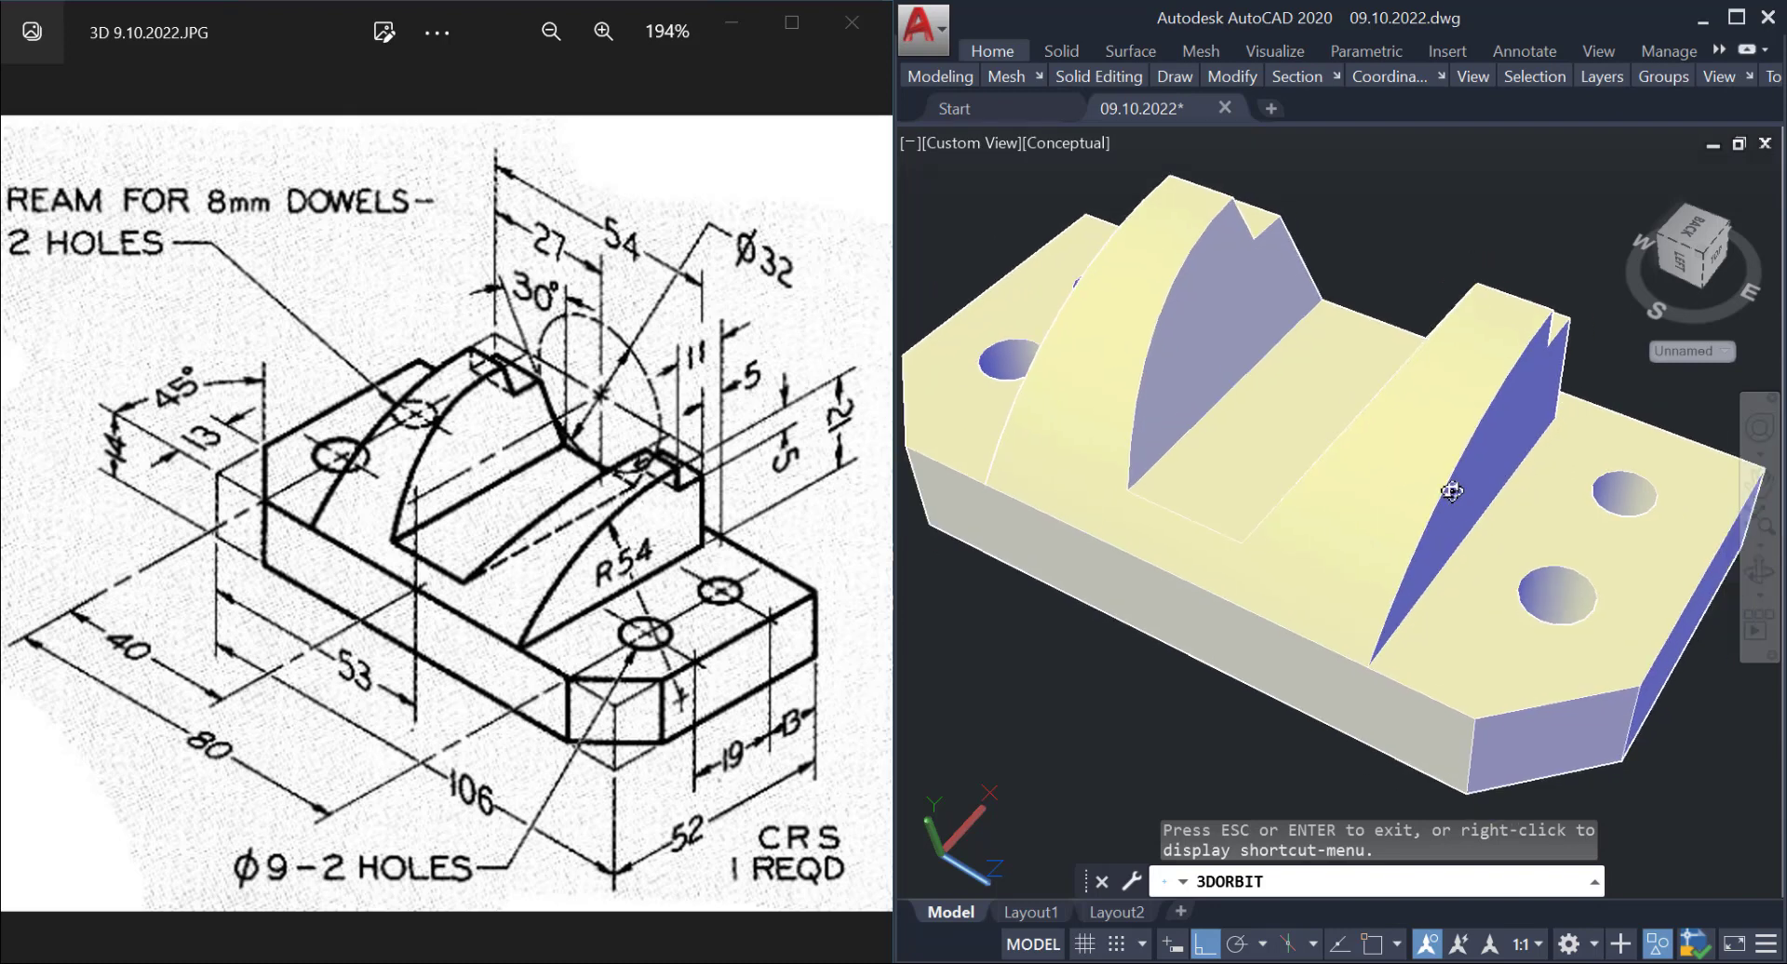
drag(1452, 492, 1451, 492)
middle_drag(1448, 494, 1433, 496)
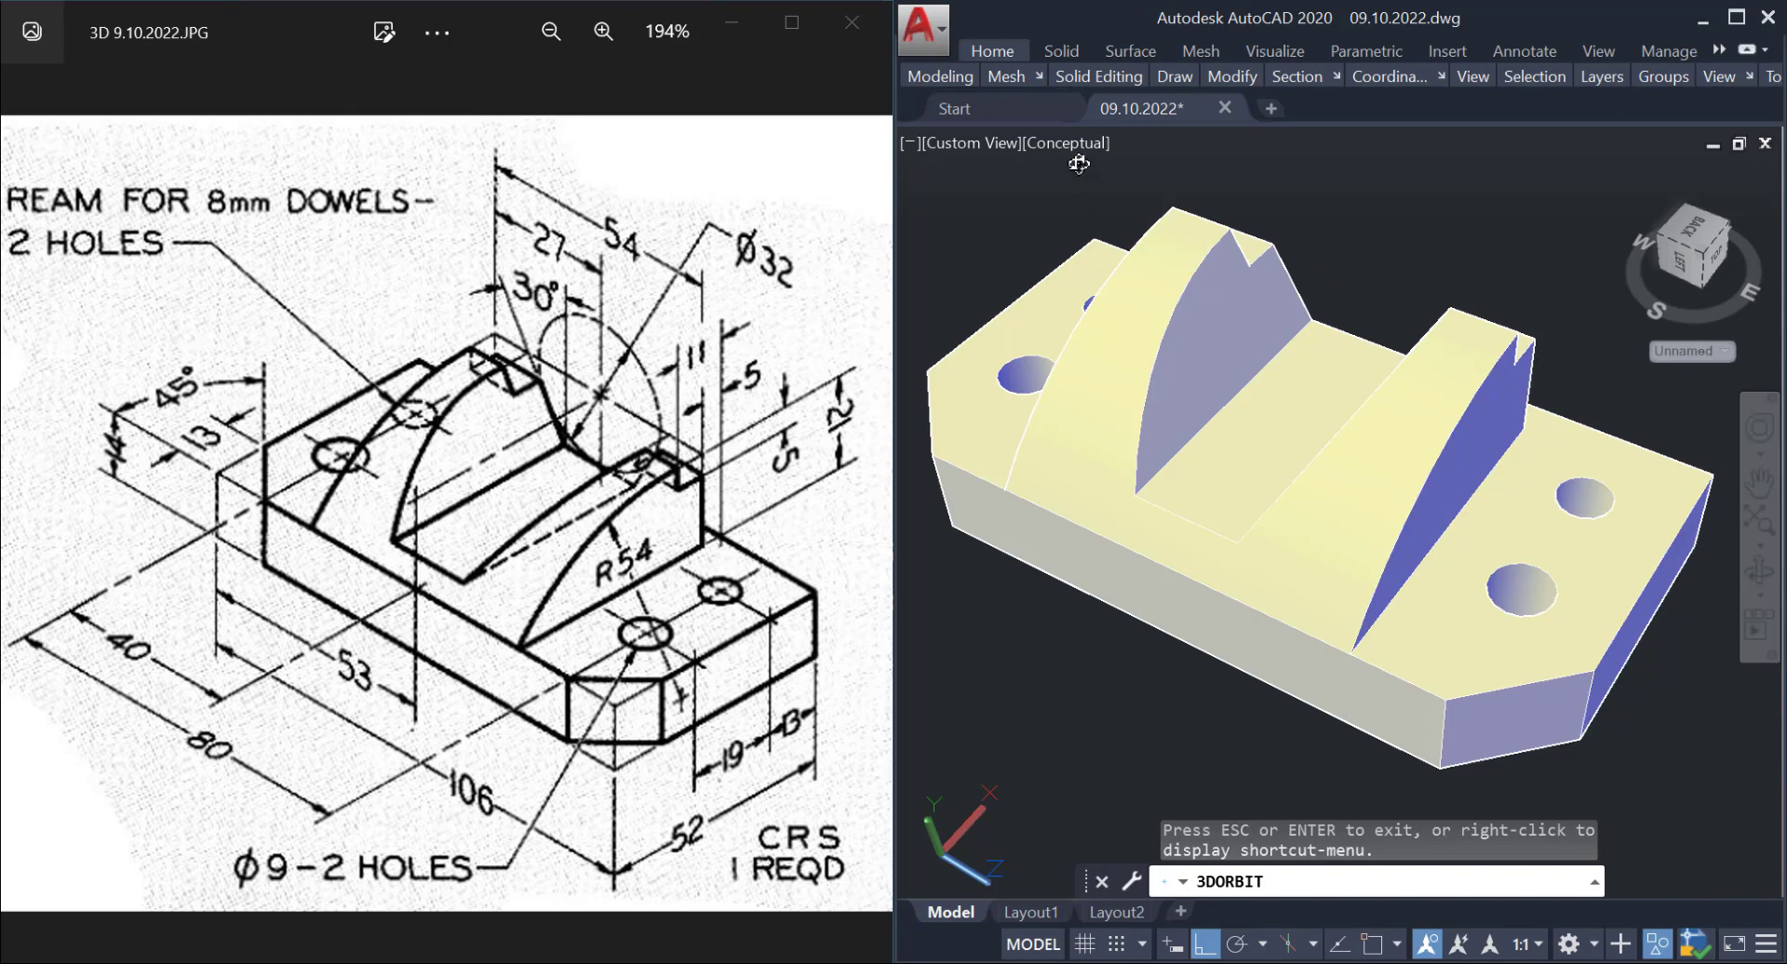
Exit the orbit and shade the model in Realistic visual style.
right_click(1342, 143)
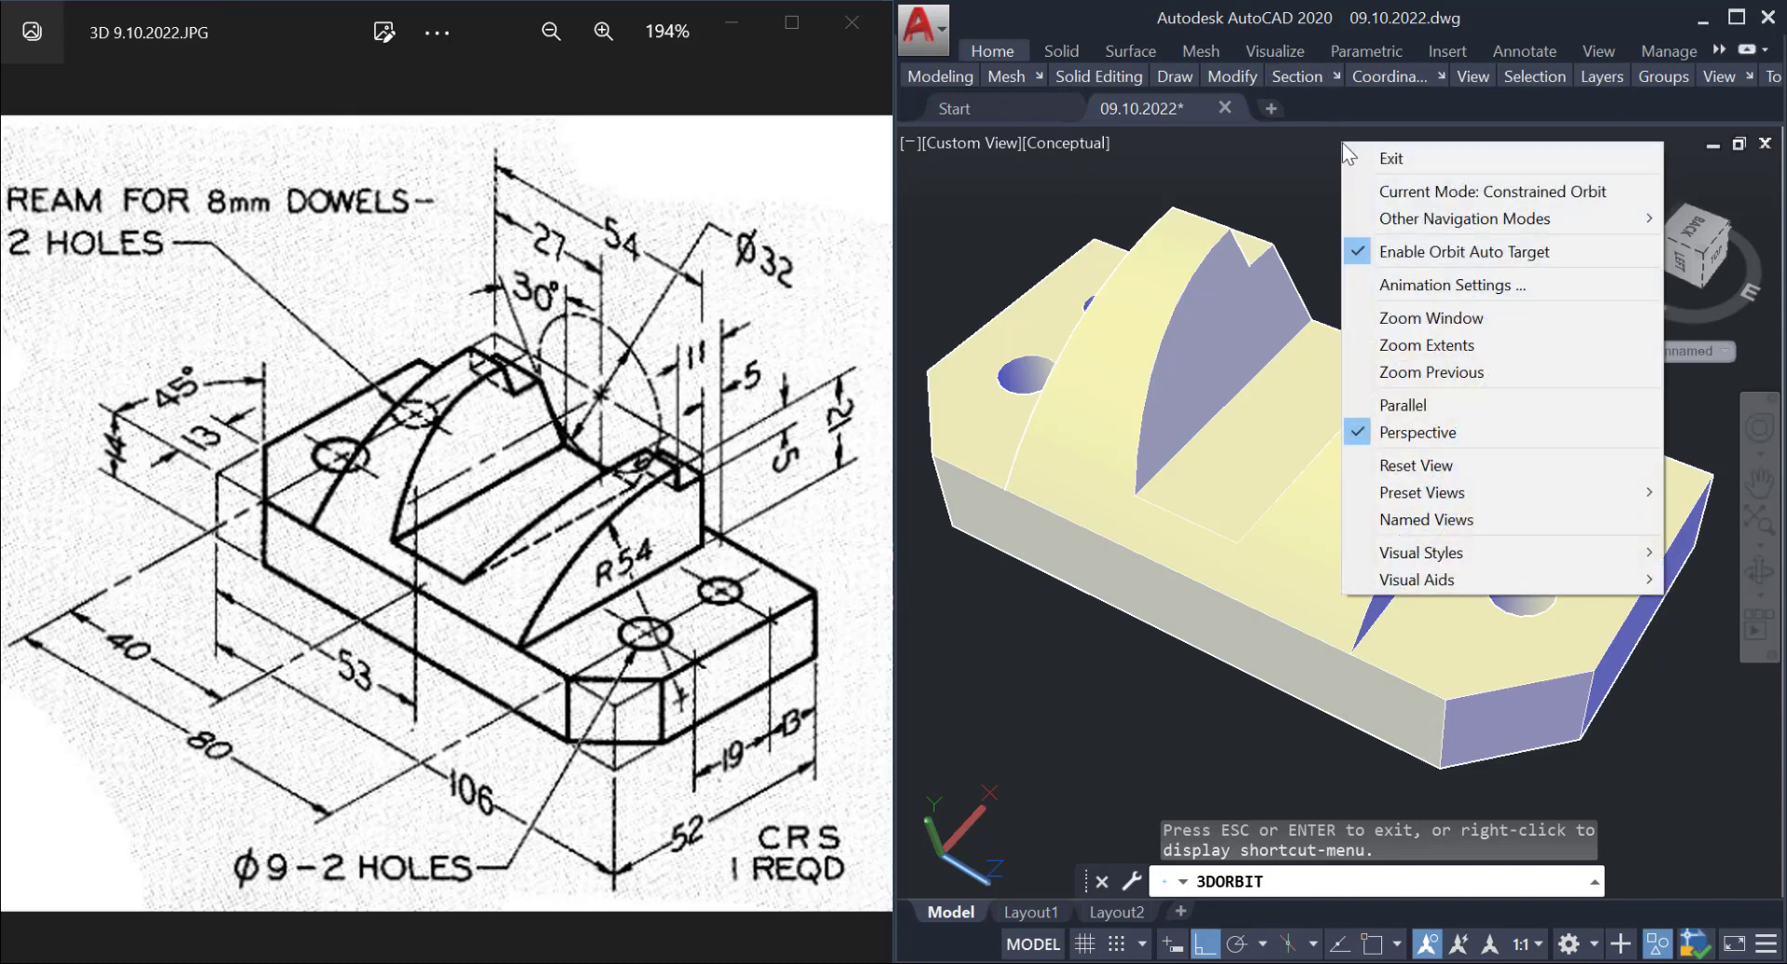
click(1389, 158)
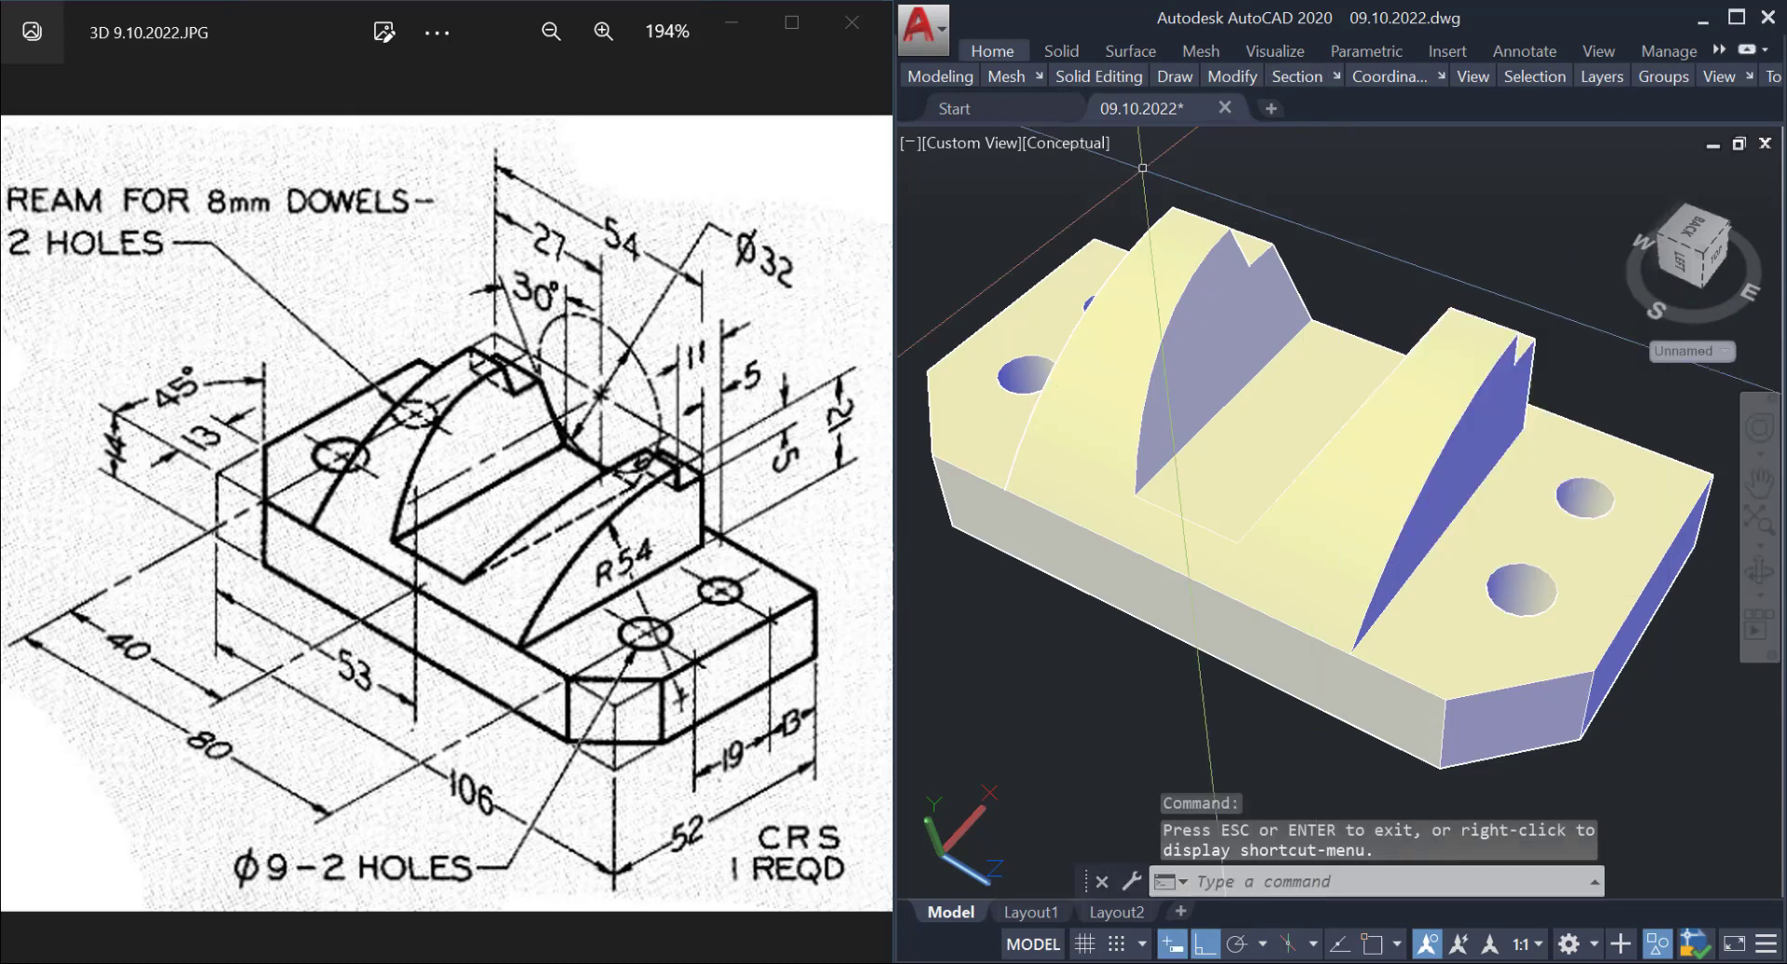
click(1067, 146)
click(1131, 279)
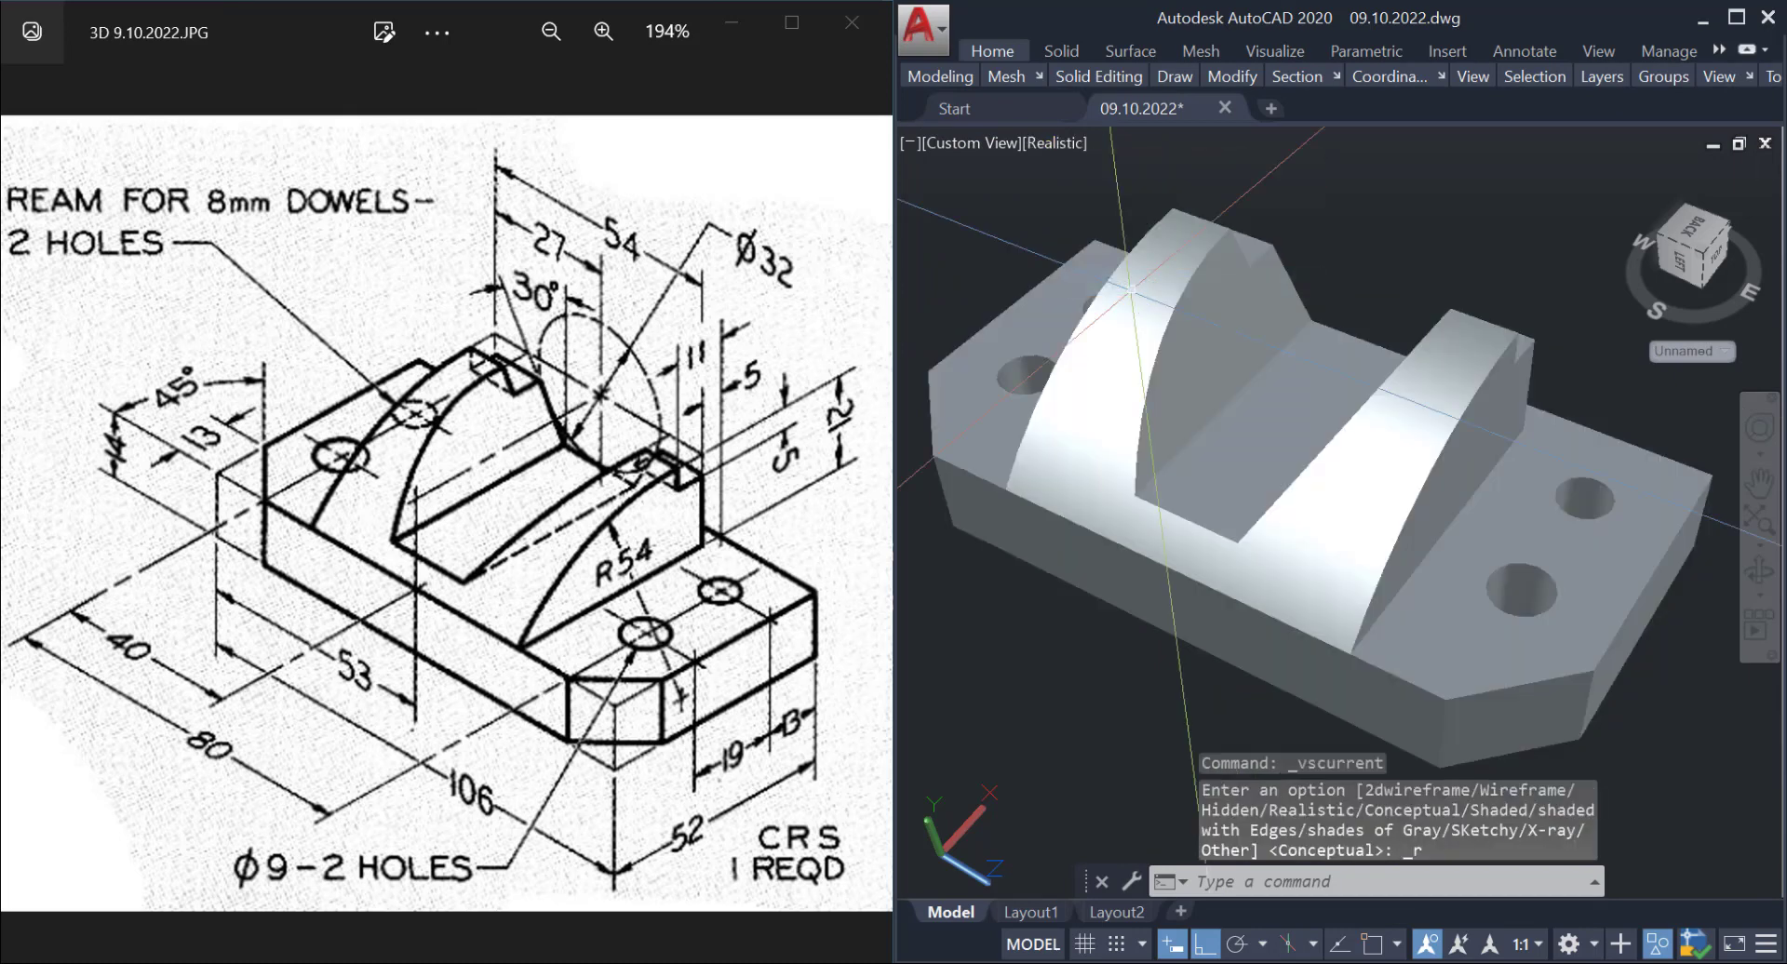